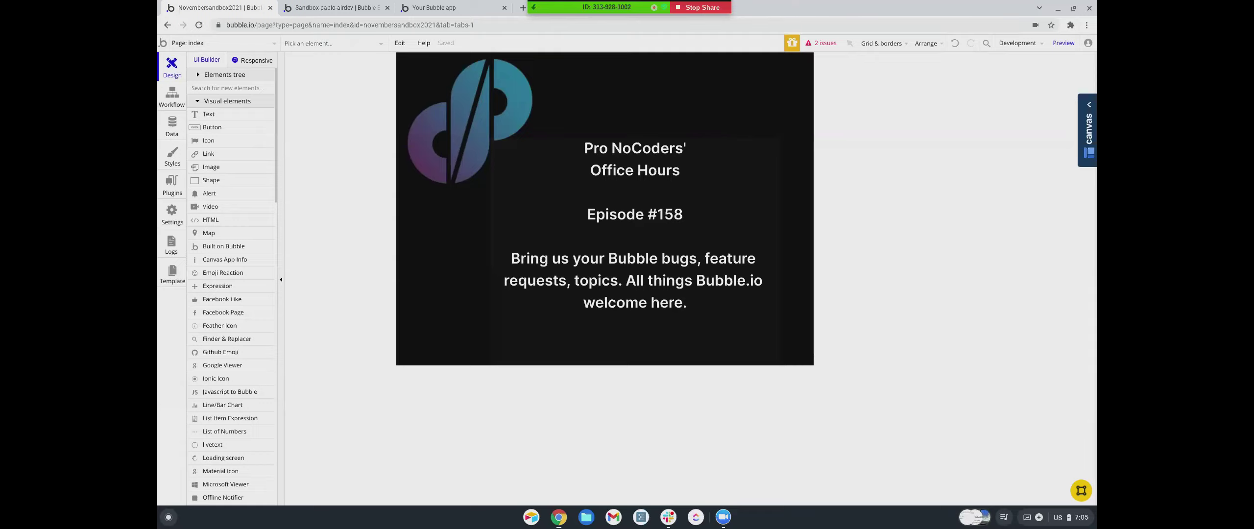
Step: Switch to the running chat_with_emojis demo page and open the emoji picker of its message input
left_click(408, 9)
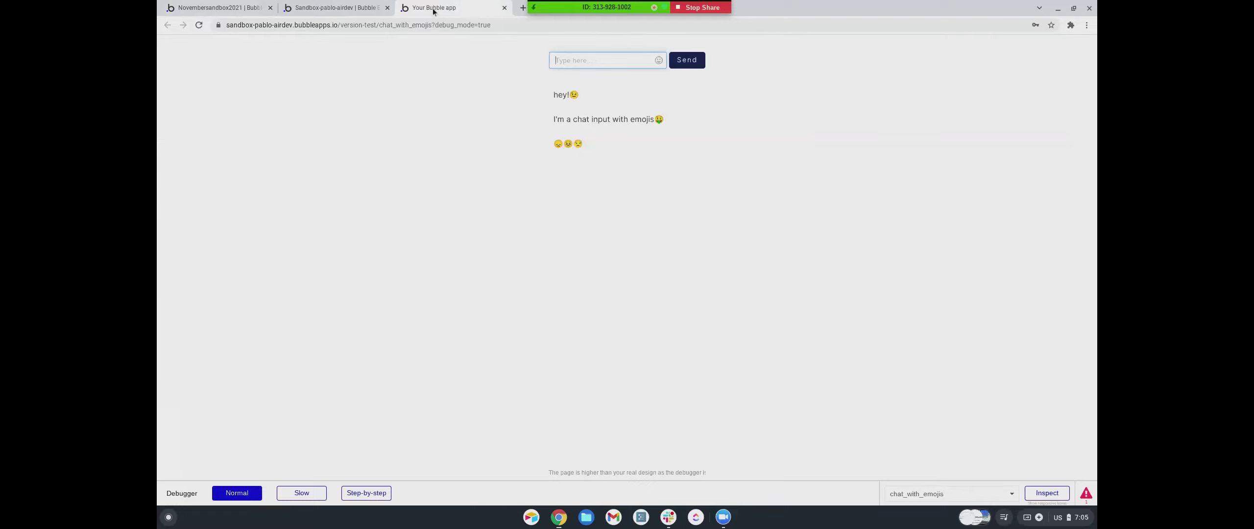
left_click(659, 60)
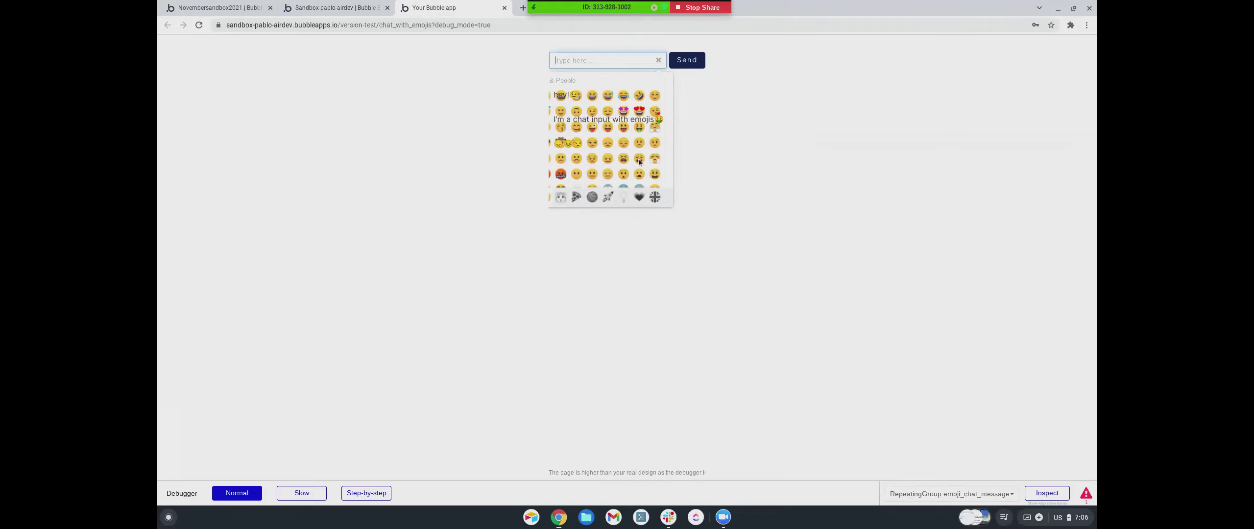
left_click(220, 8)
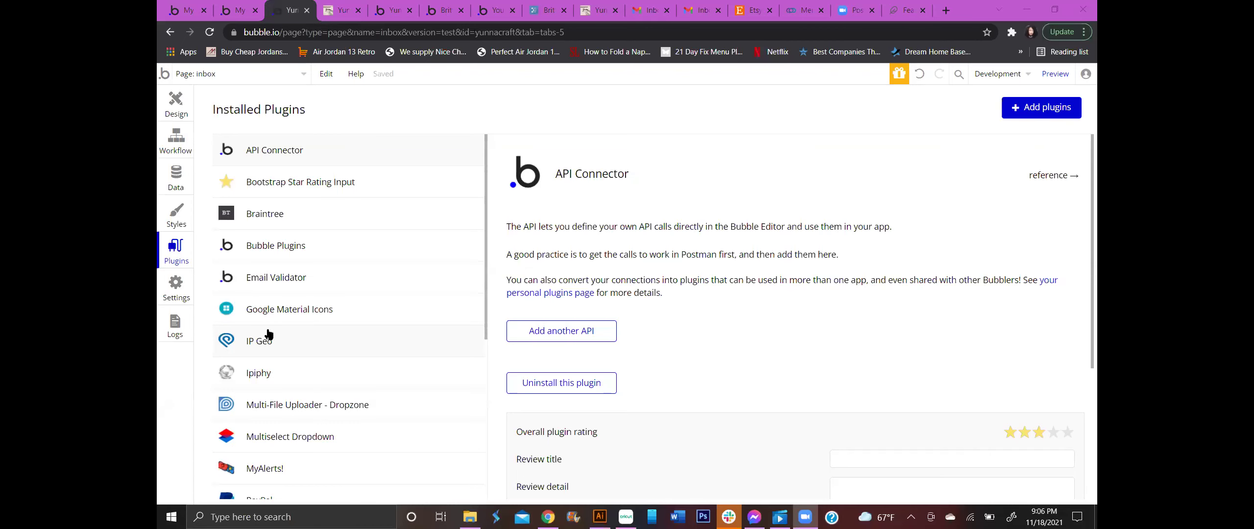
Step: Find and install the free Emoji One Area Picker plugin in the Yunnacraft app
left_click(1039, 109)
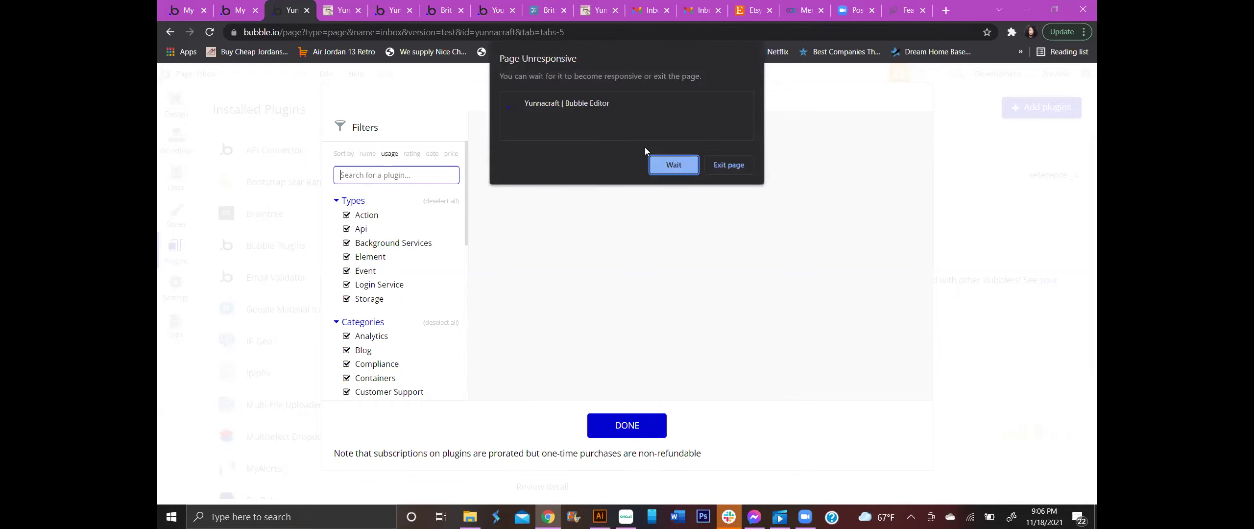
left_click(681, 166)
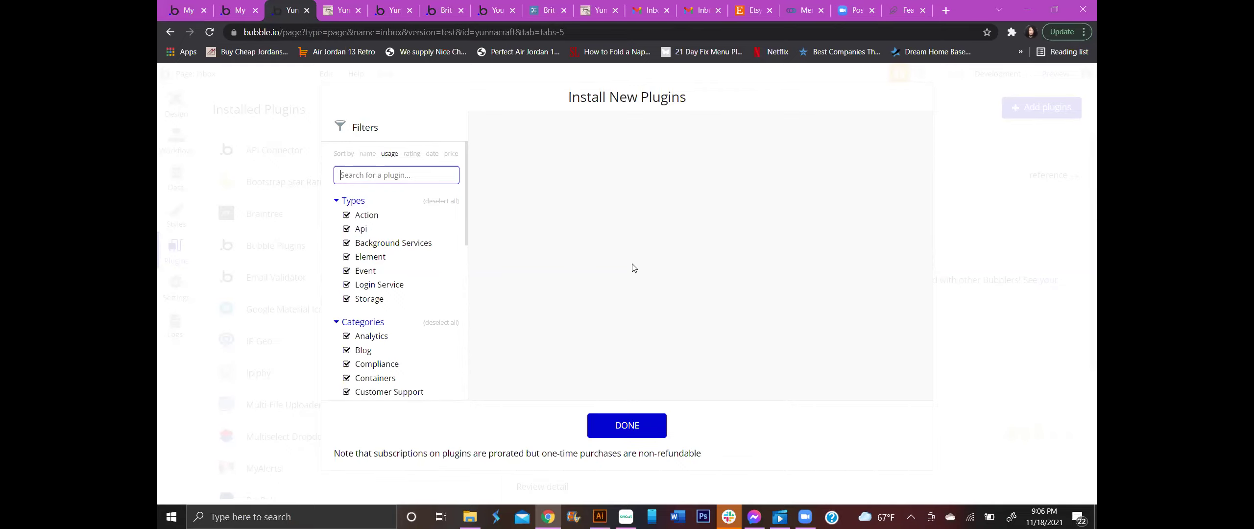
type("emoji one area")
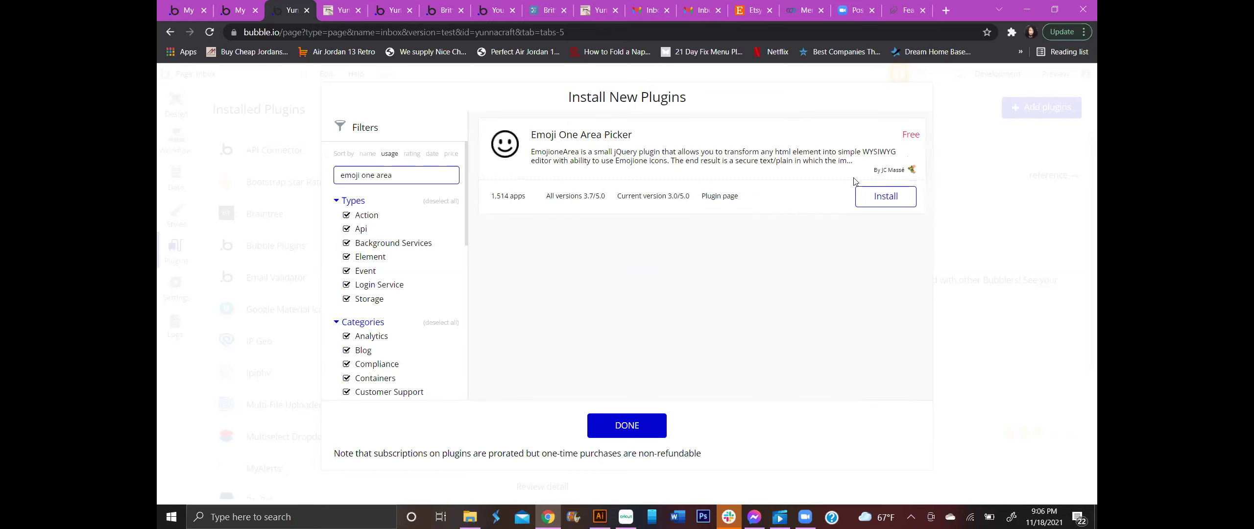
left_click(897, 197)
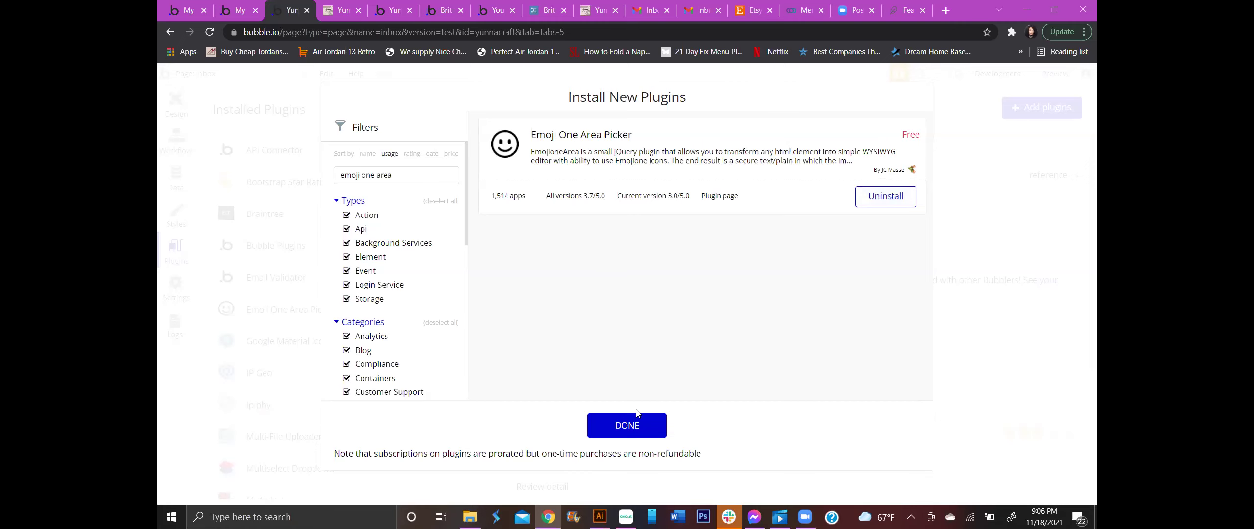
left_click(637, 428)
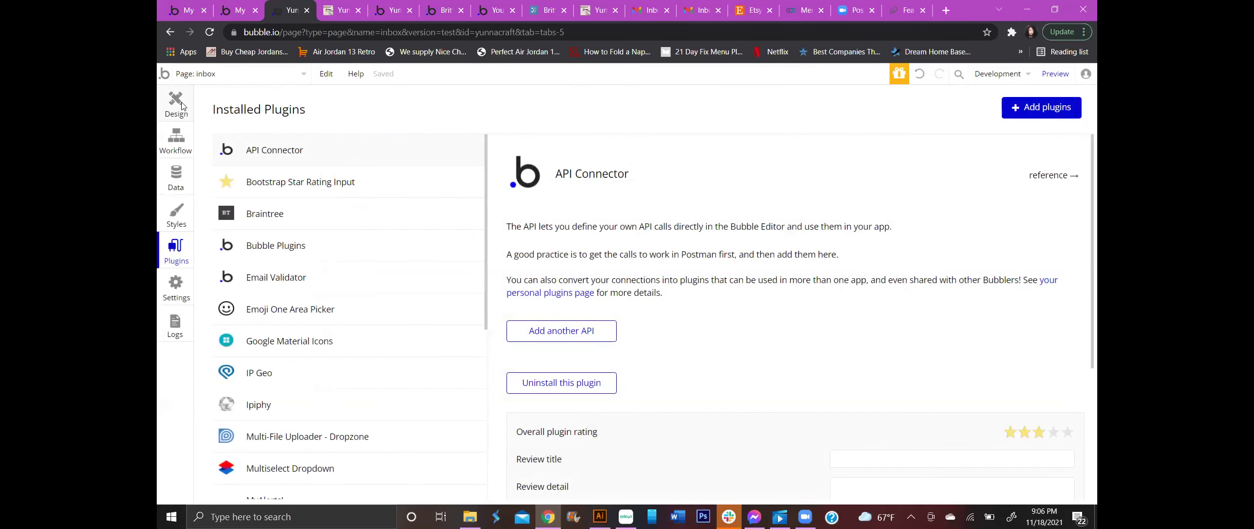
Step: Reveal Group Conversation and Group Input on the inbox page and place a small EmojiOA element beside the message input group
left_click(182, 105)
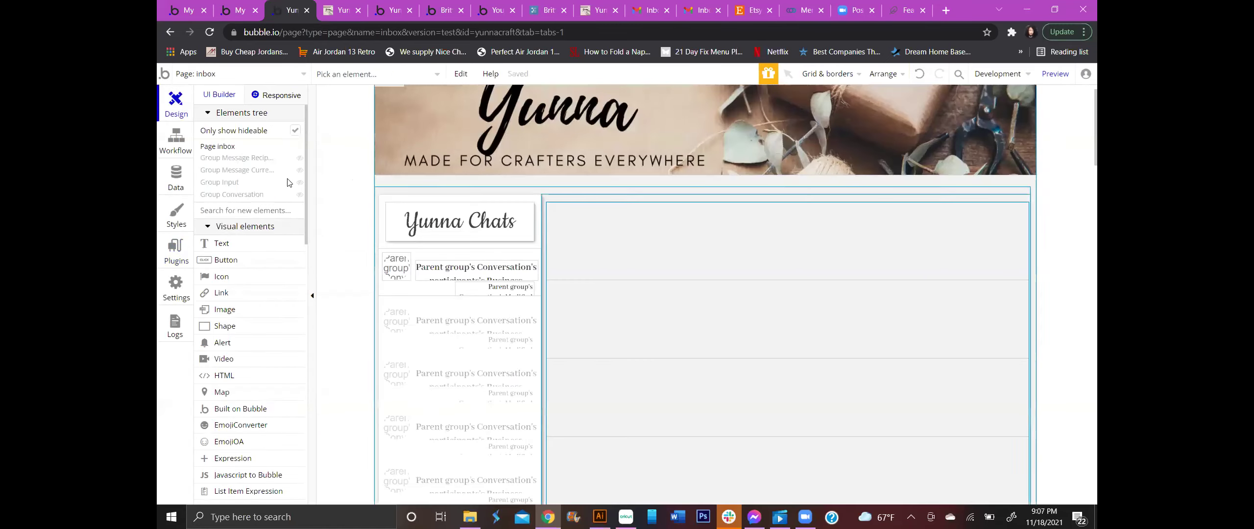
scroll(729, 333, "down", 6)
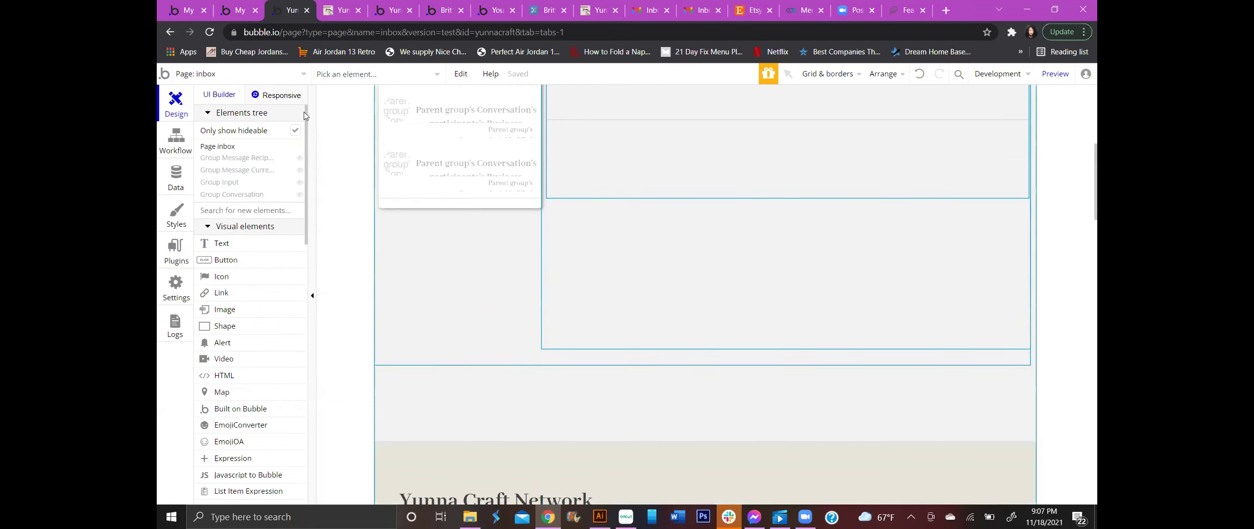
left_click(230, 194)
left_click(230, 181)
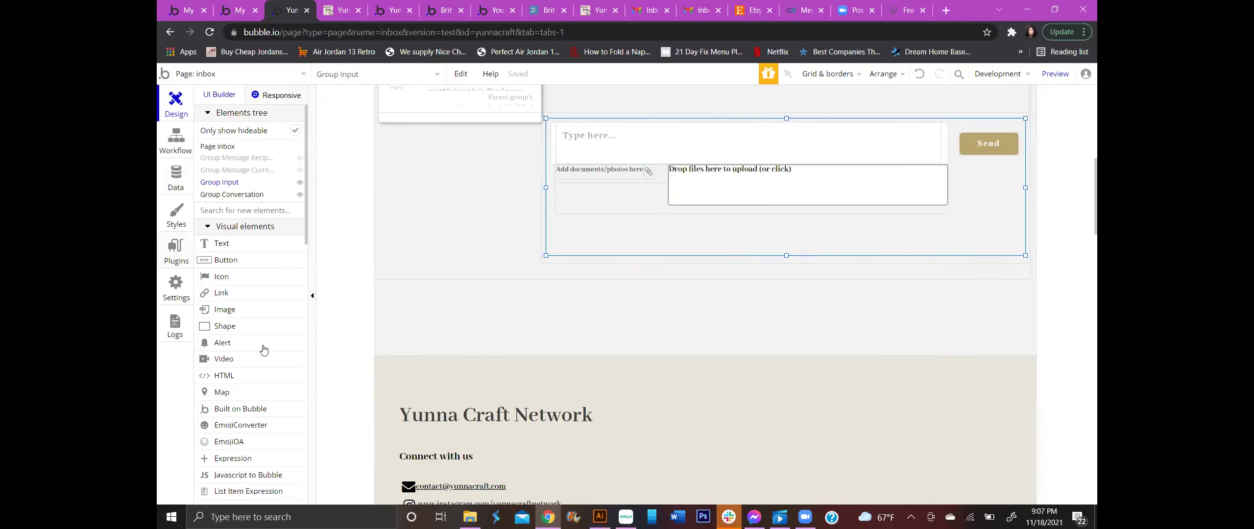
scroll(250, 414, "down", 1)
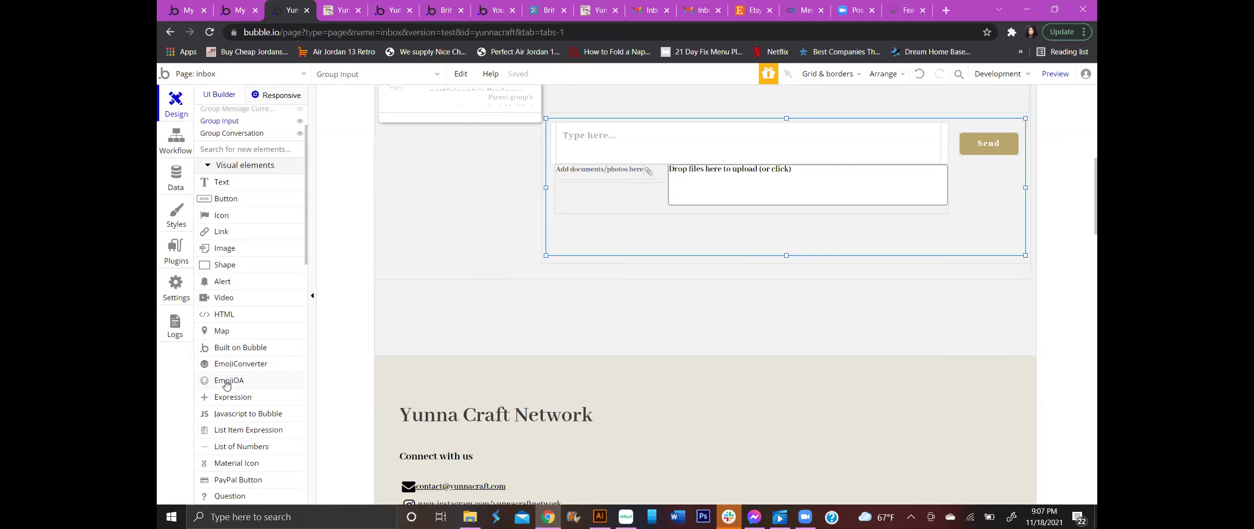
left_click(227, 381)
left_click_drag(406, 162, 455, 196)
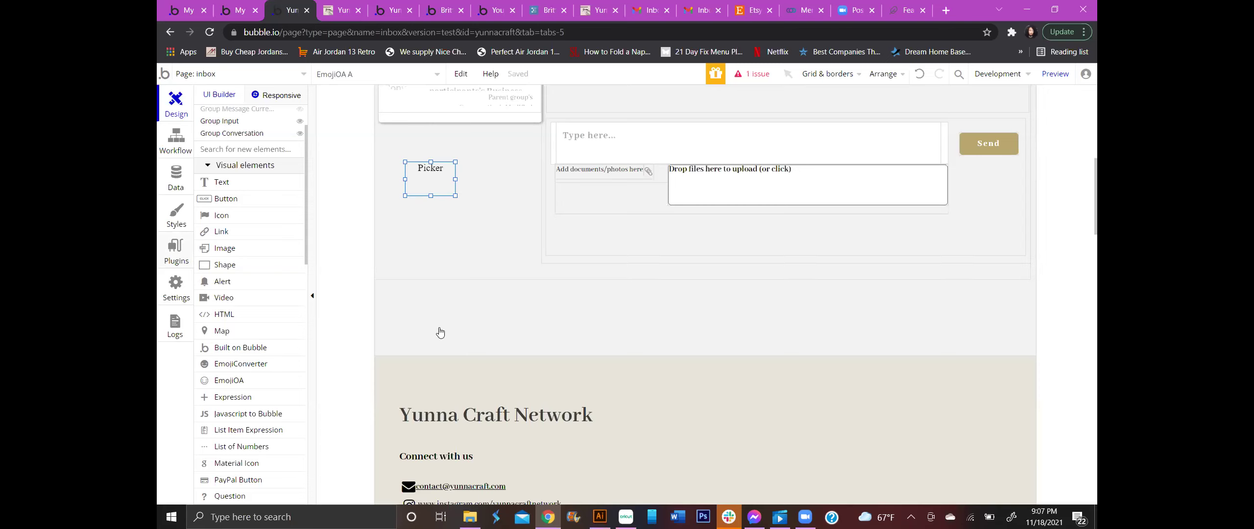
Step: Review the Emoji One Area Picker plugin's contents and the property settings of the EmojiOA element on the inbox page
scroll(592, 294, "down", 1)
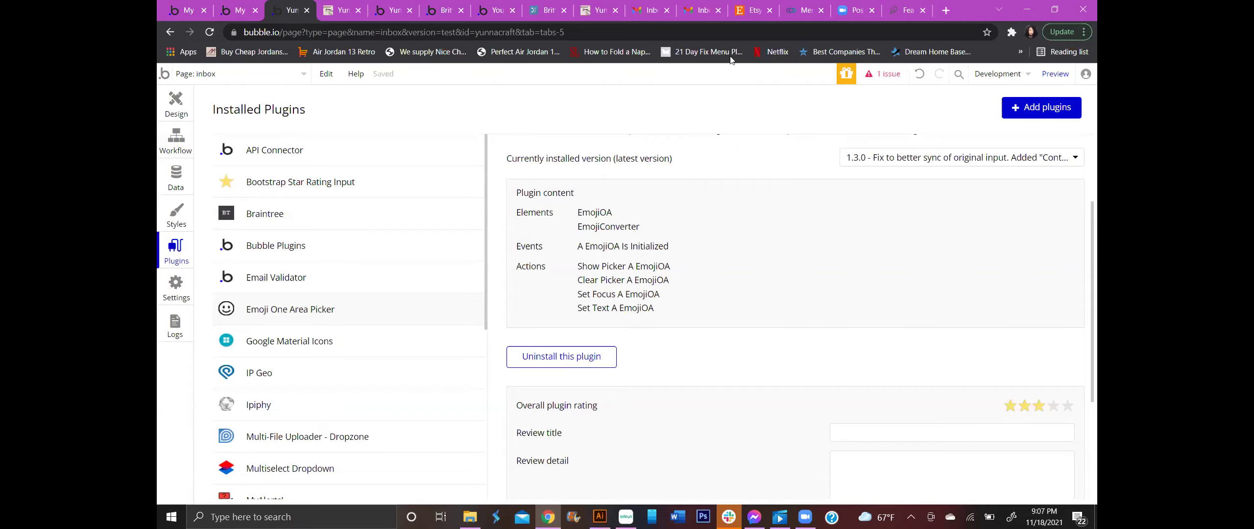
left_click(177, 114)
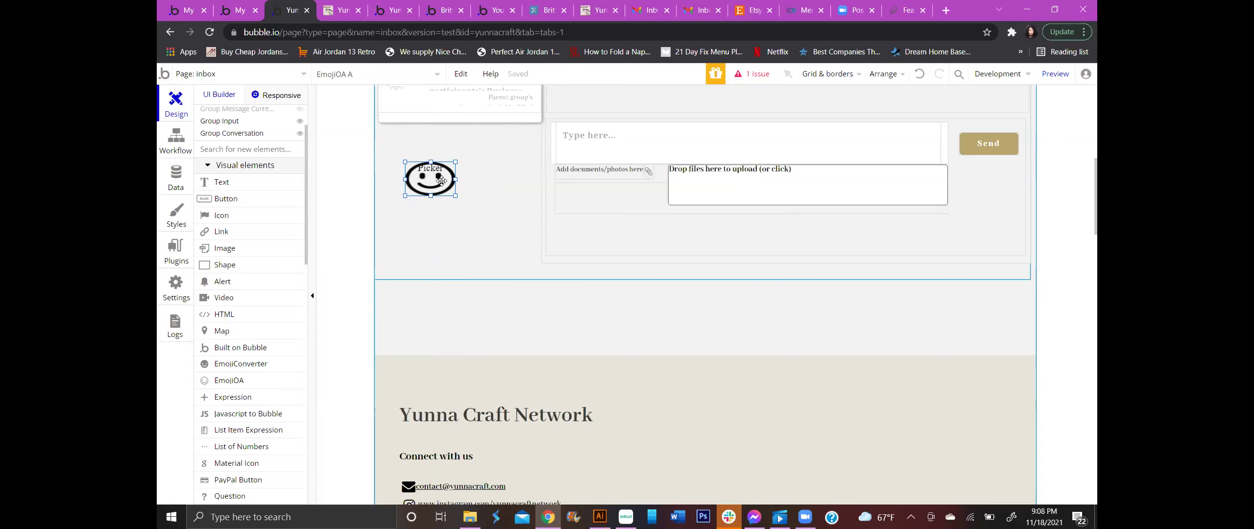
double_click(441, 181)
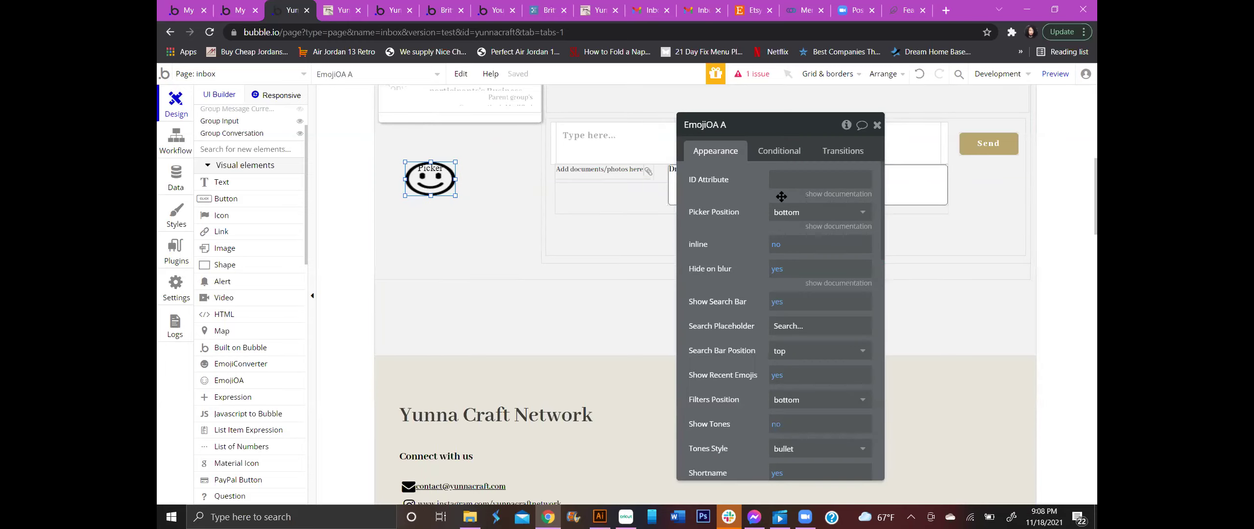
scroll(786, 210, "down", 2)
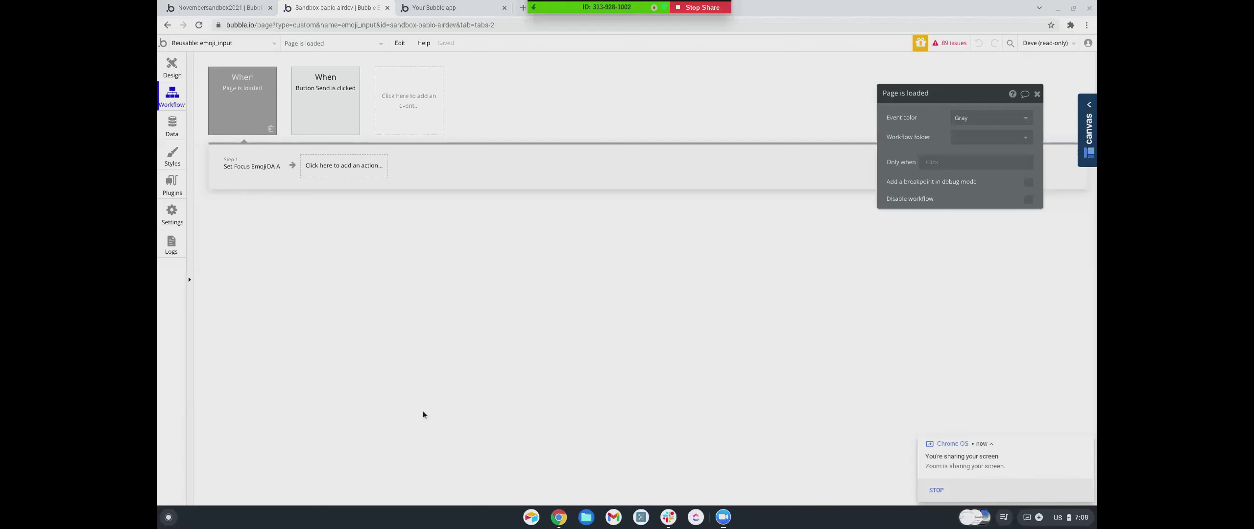
Step: Look through the sandbox app's pages and reusable elements, and show the emoji_input reusable element in the design view
left_click(201, 42)
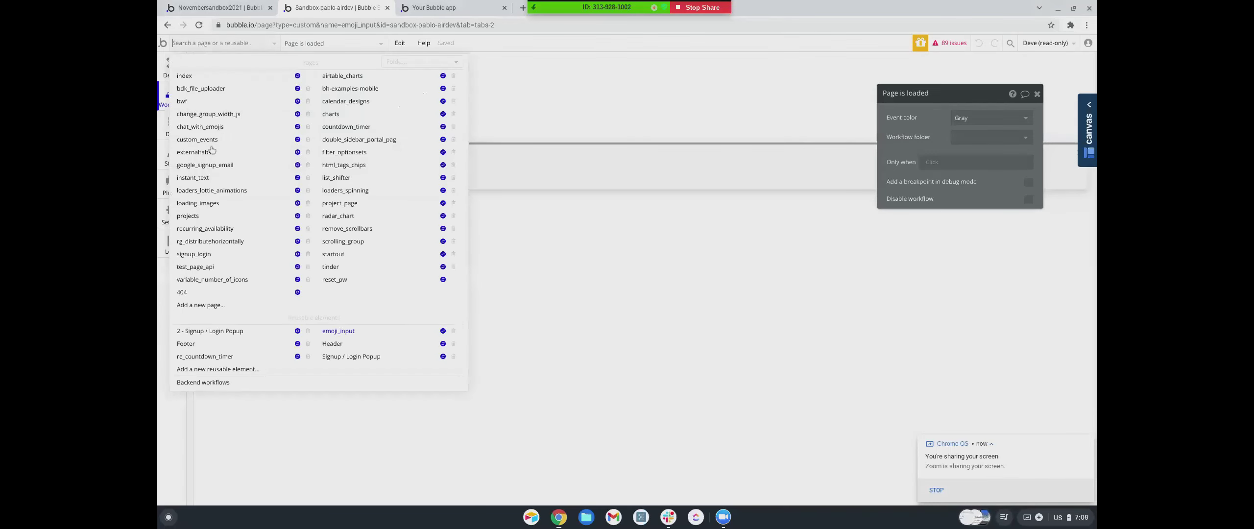
mouse_move(339, 335)
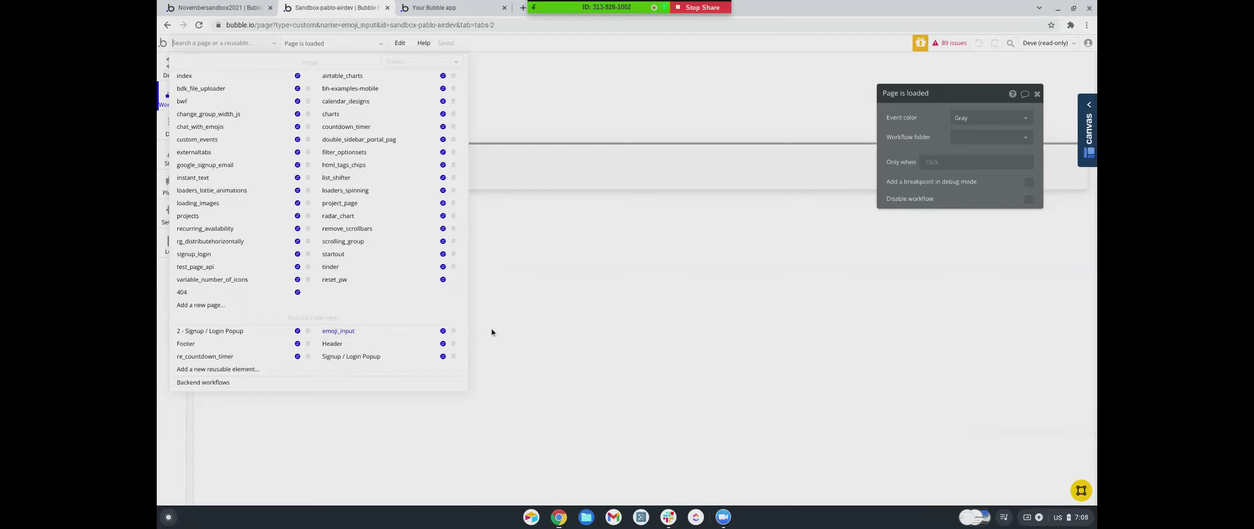
left_click(516, 215)
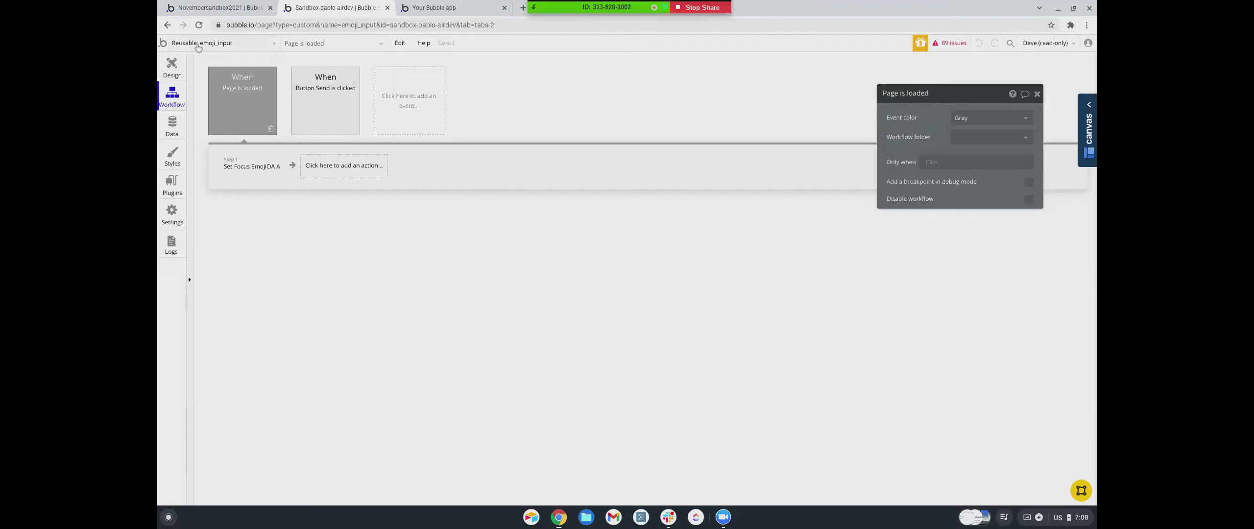
left_click(172, 69)
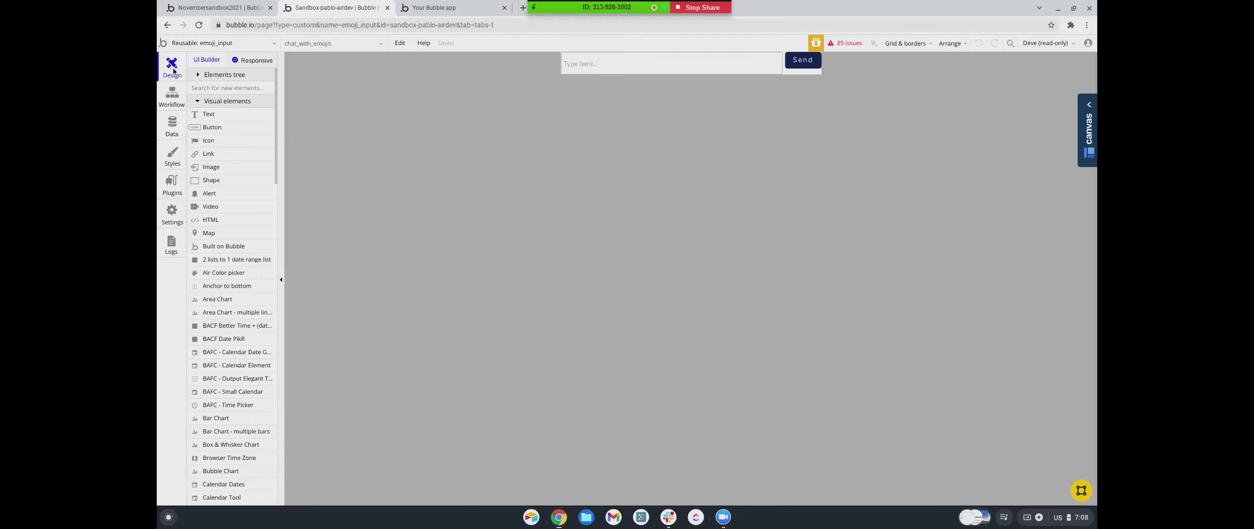
Step: Show the properties of the EmojiOA A element inside the emoji_input reusable element
left_click(191, 45)
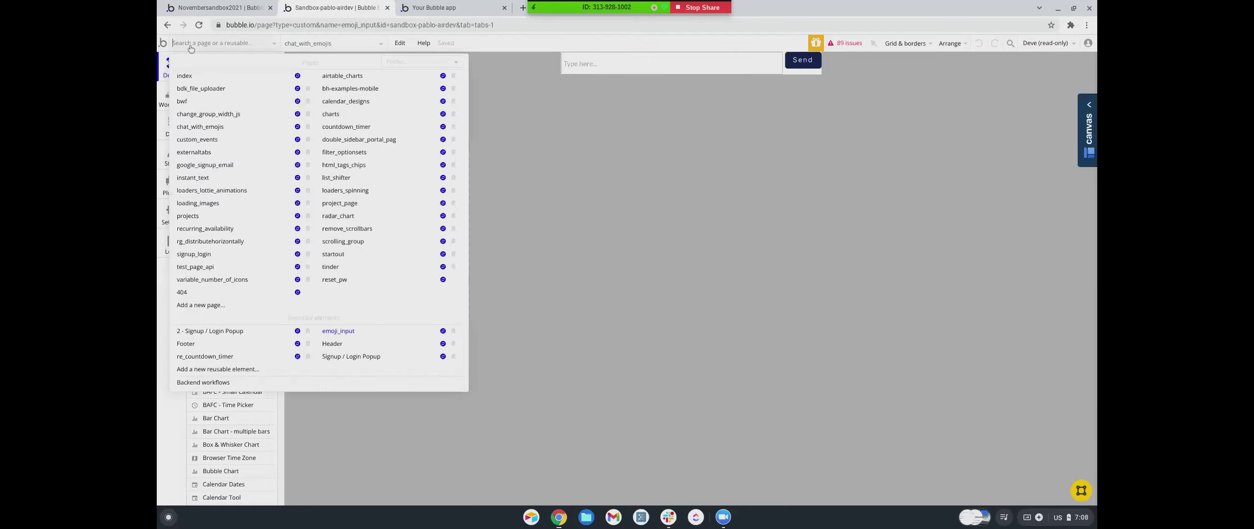
left_click(378, 75)
left_click(324, 45)
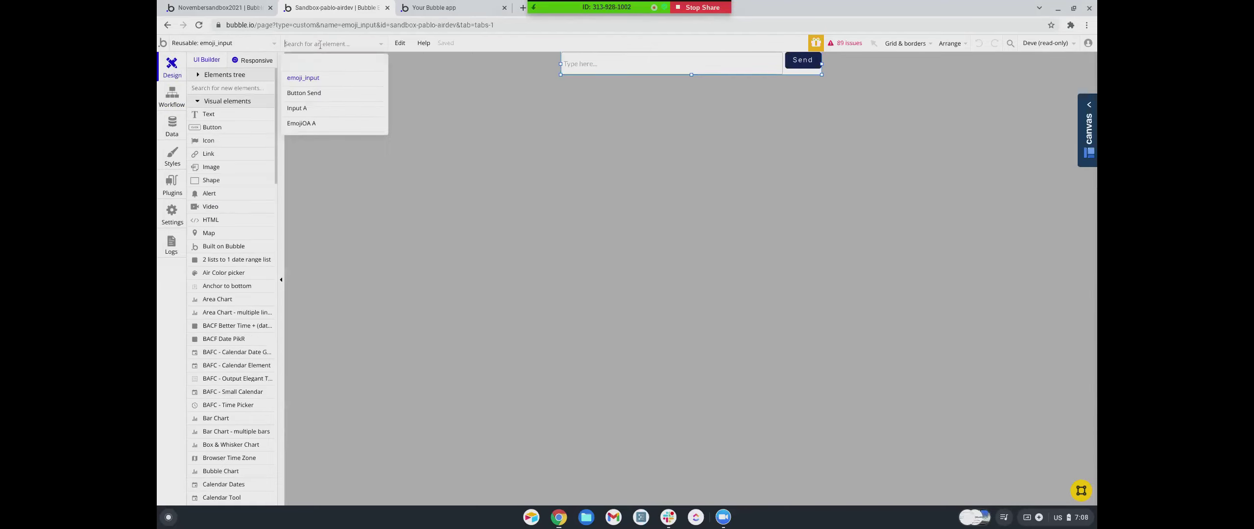
left_click(299, 124)
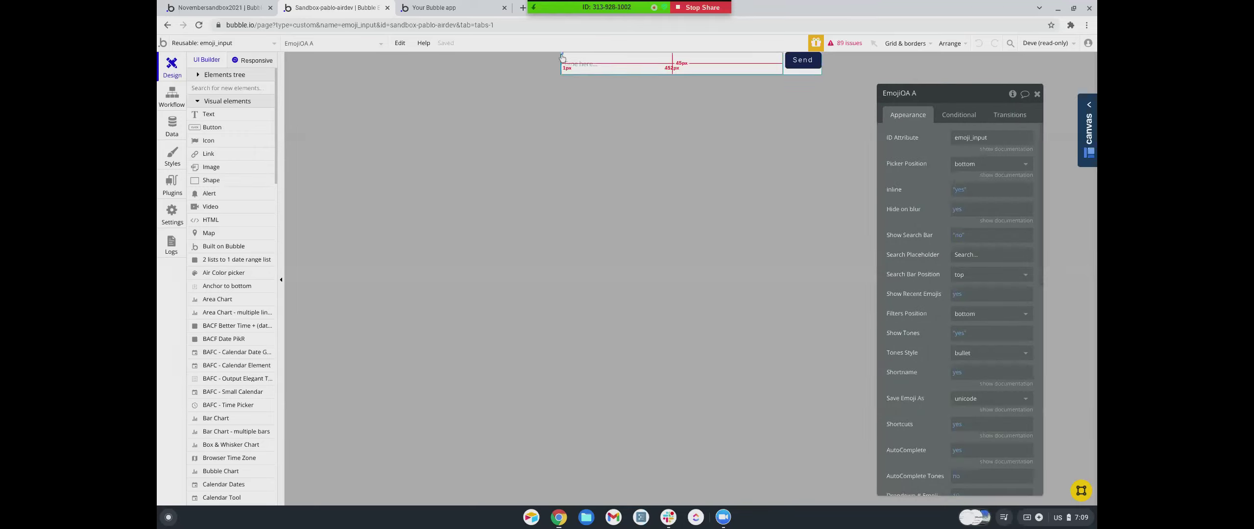
Step: Expand the elements tree to list everything contained in the emoji_input reusable element
left_click(317, 45)
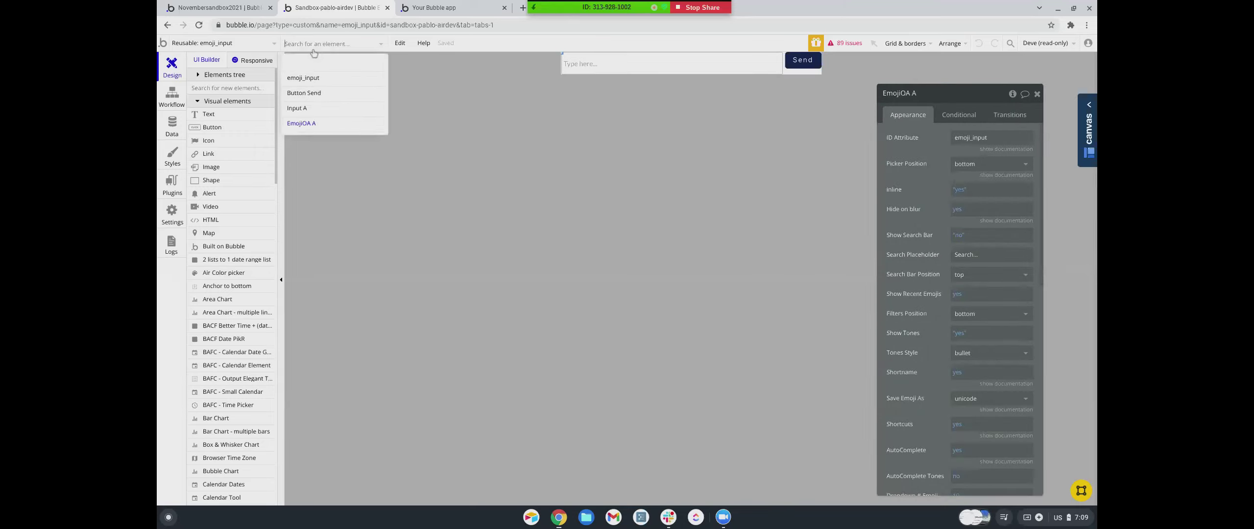
scroll(223, 239, "down", 2)
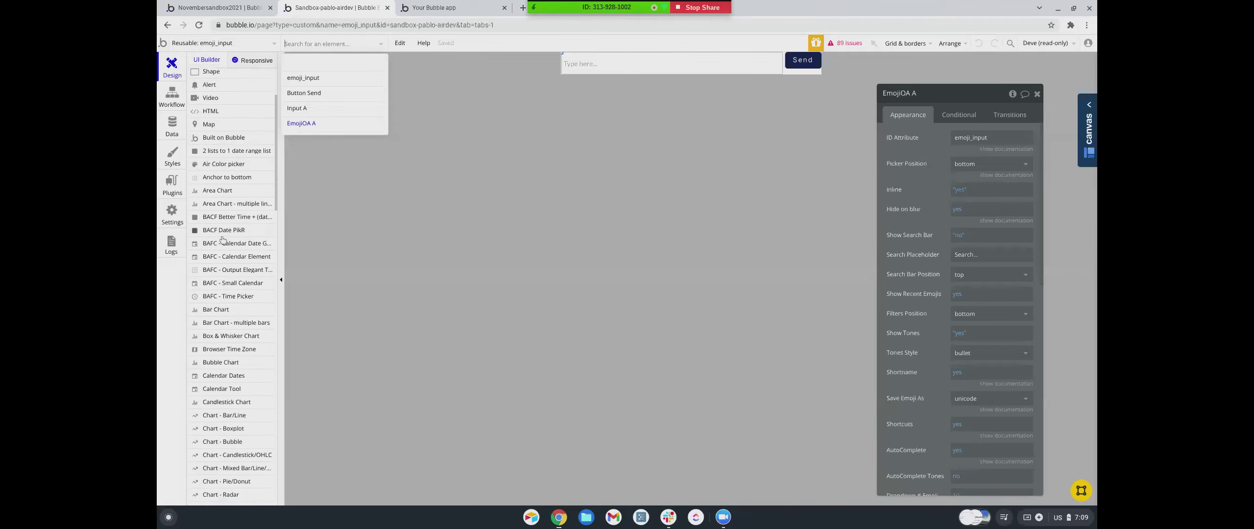
scroll(223, 240, "up", 2)
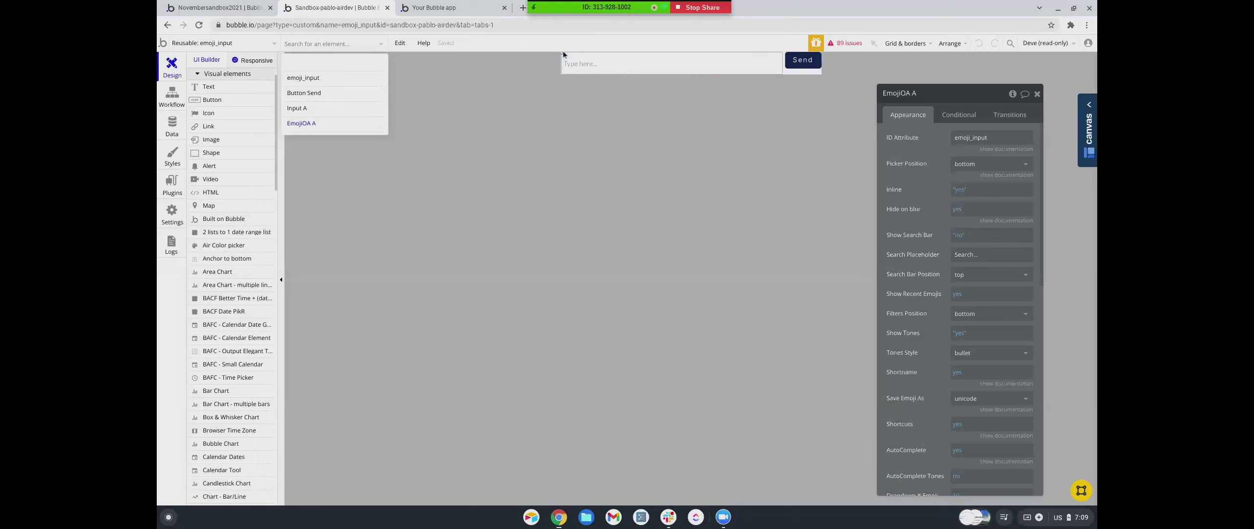
mouse_move(319, 112)
scroll(218, 130, "up", 1)
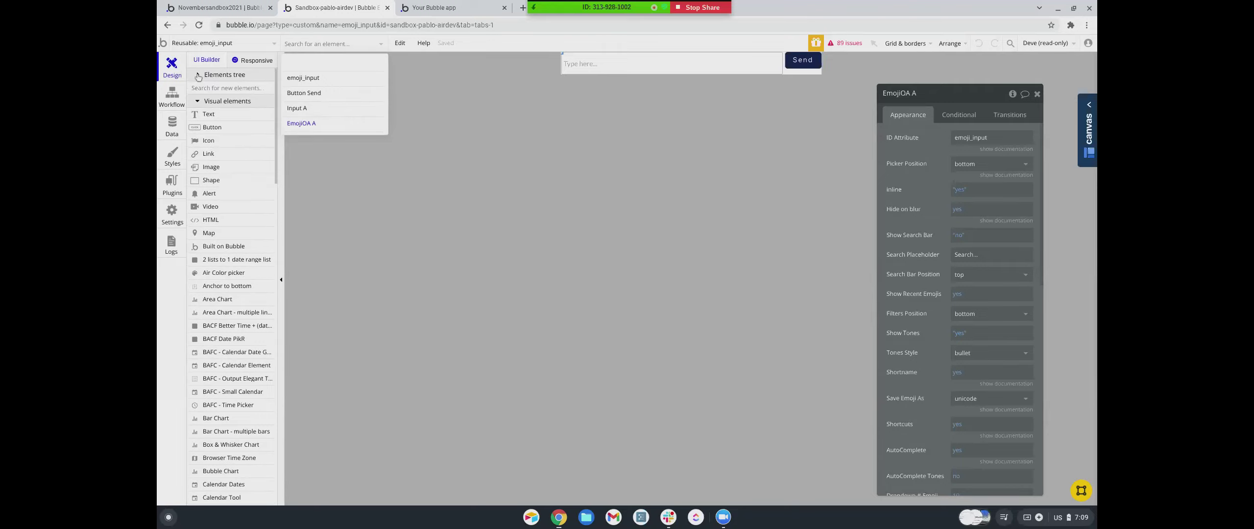
left_click(198, 75)
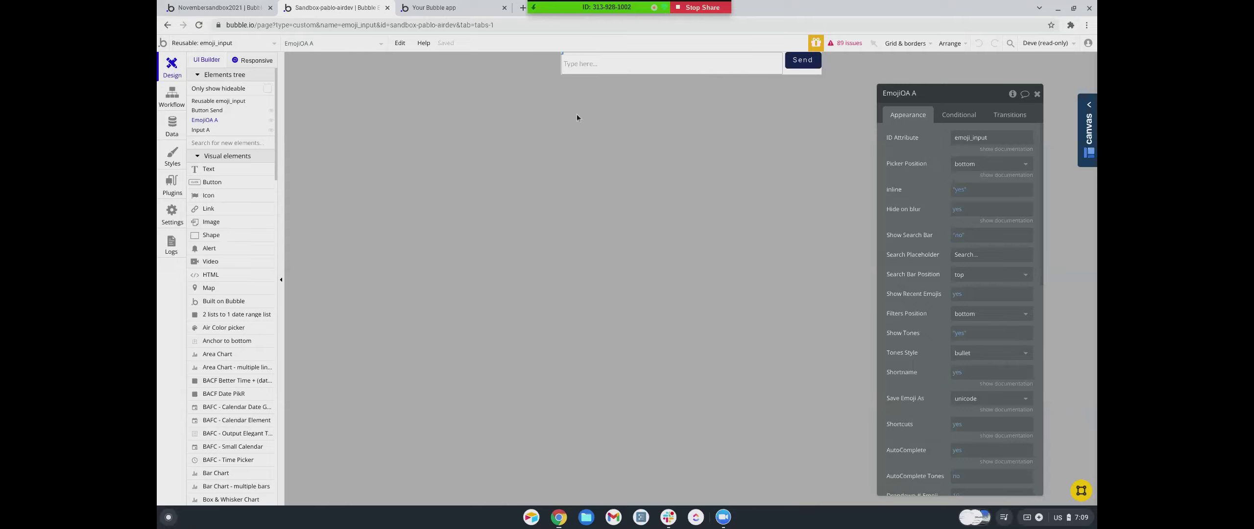
Step: Examine the properties of the emoji_input container, Button Send, EmojiOA A and Input A in turn
left_click(206, 102)
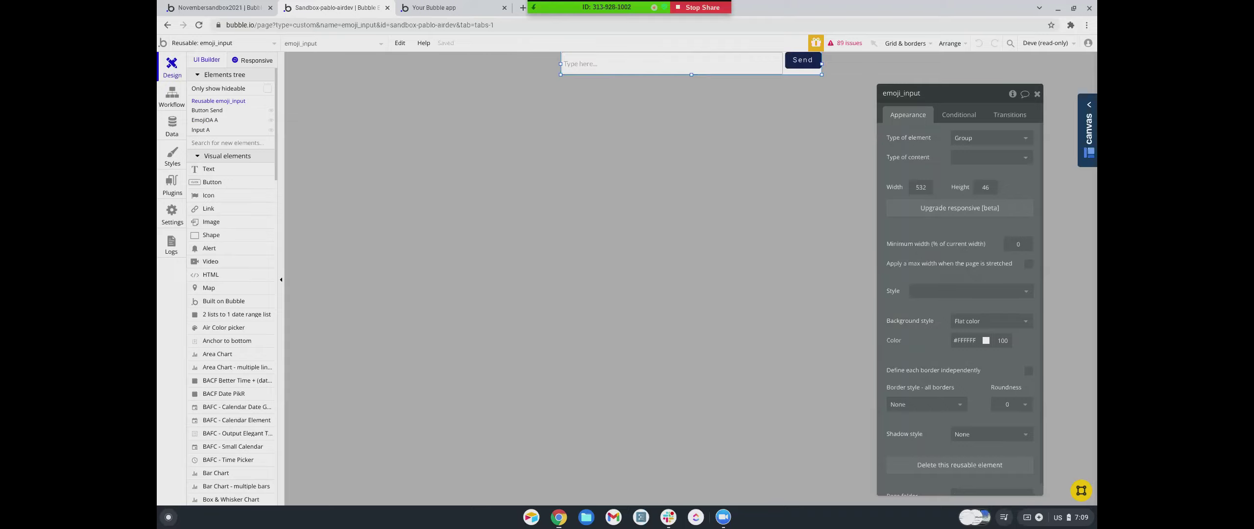
left_click(208, 112)
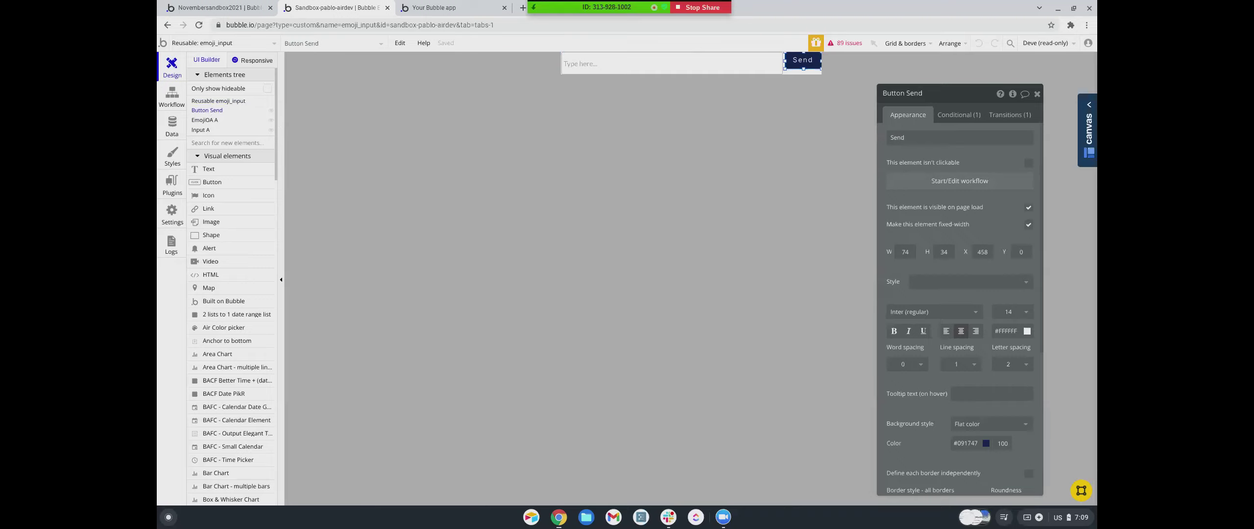
left_click(208, 103)
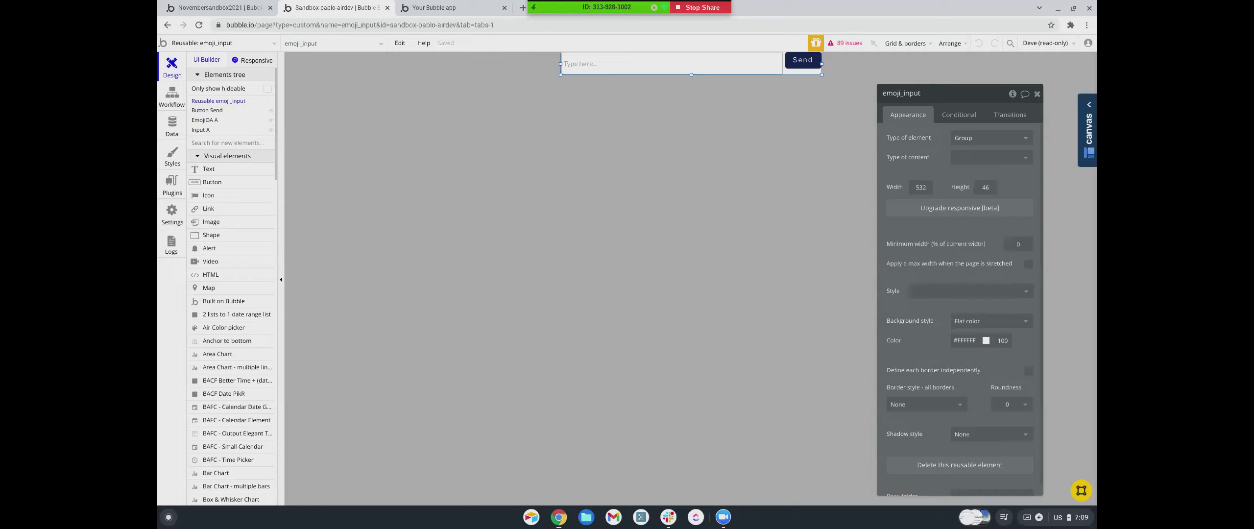
left_click(198, 121)
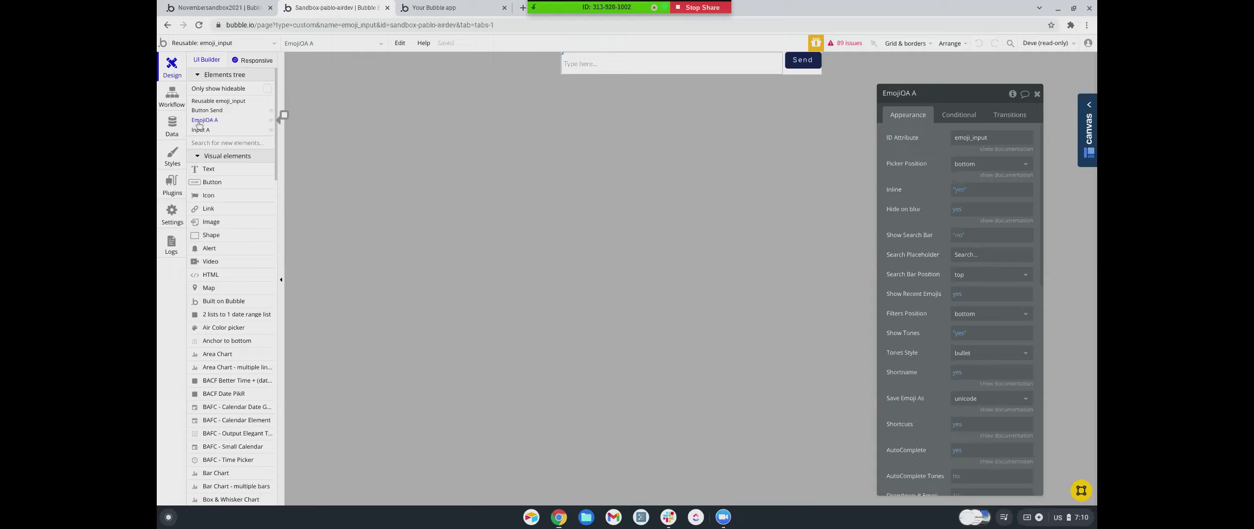
mouse_move(205, 134)
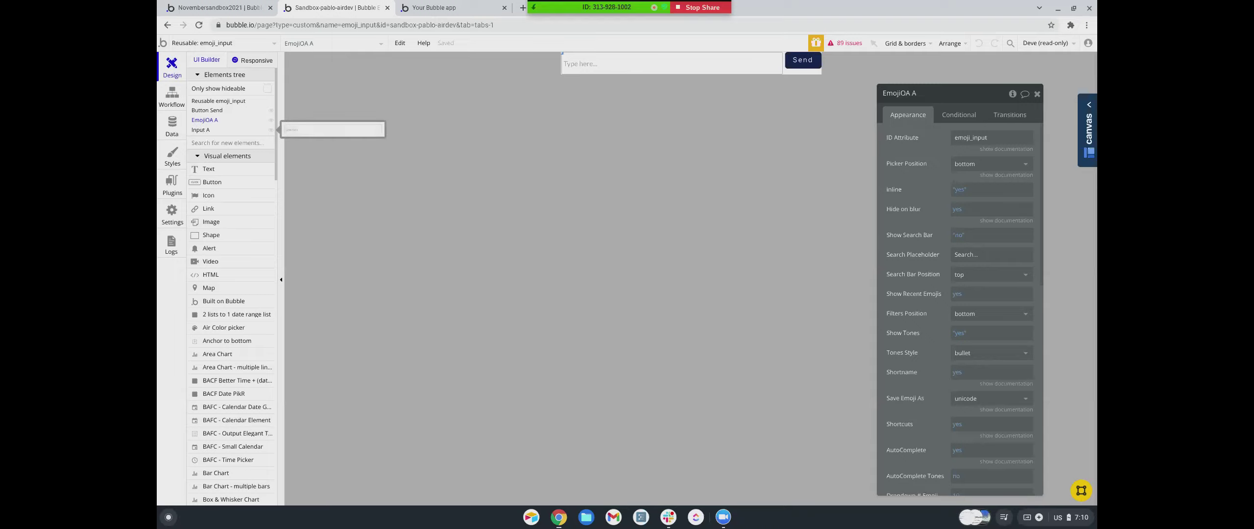
left_click(204, 130)
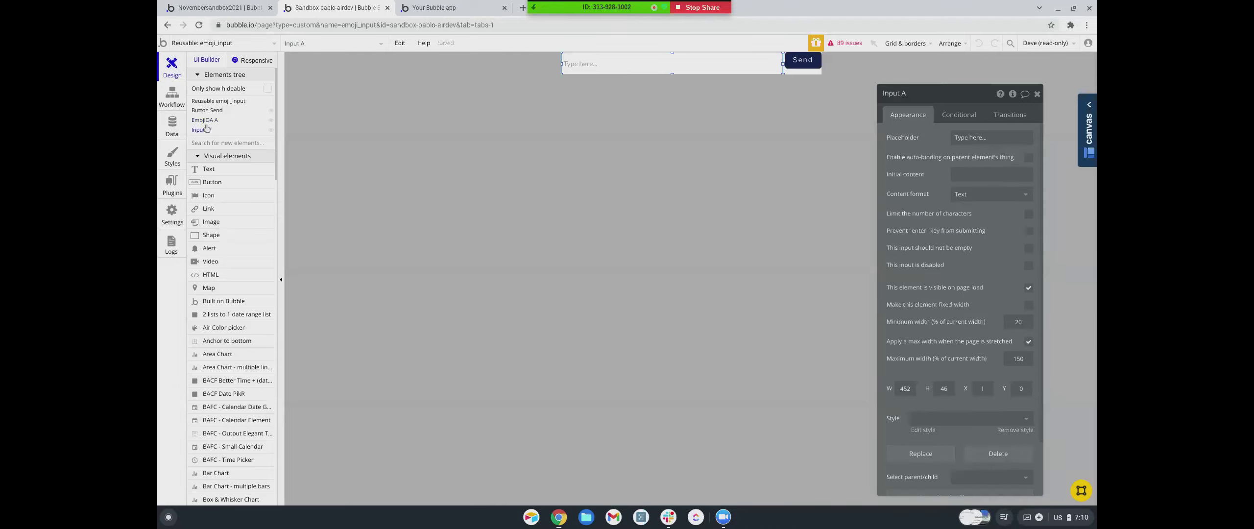
Step: Check the Button Send properties in the sandbox's emoji_input element and the running chat_with_emojis example
left_click(207, 110)
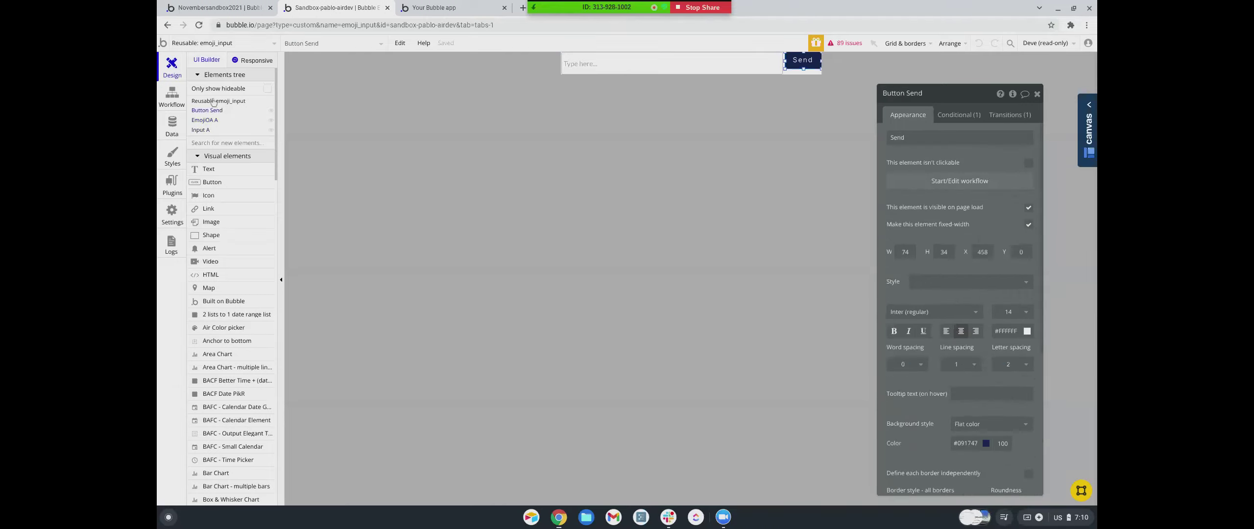
left_click(449, 5)
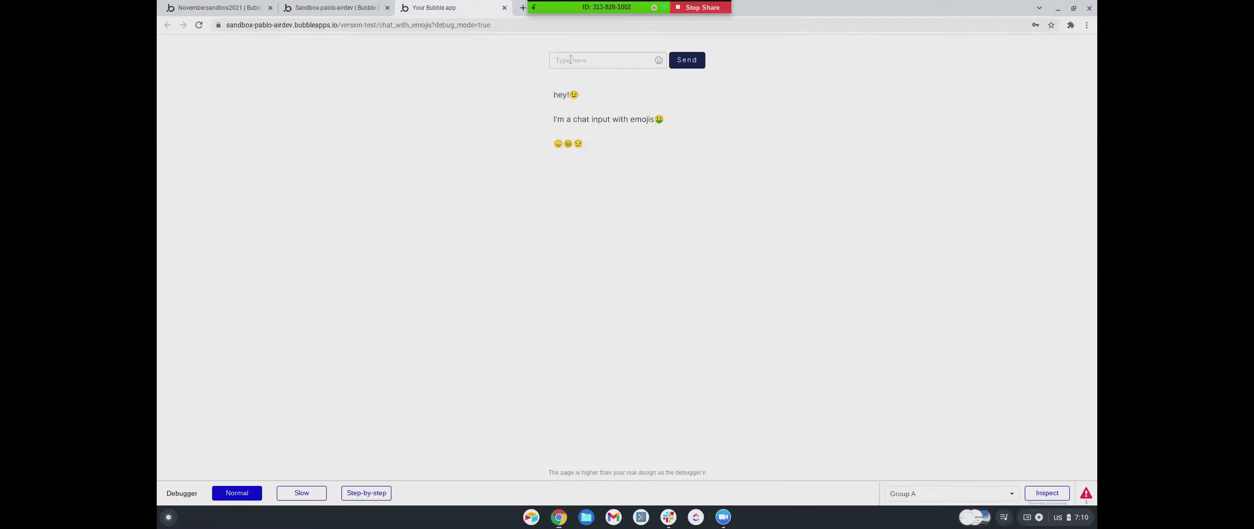
left_click(335, 8)
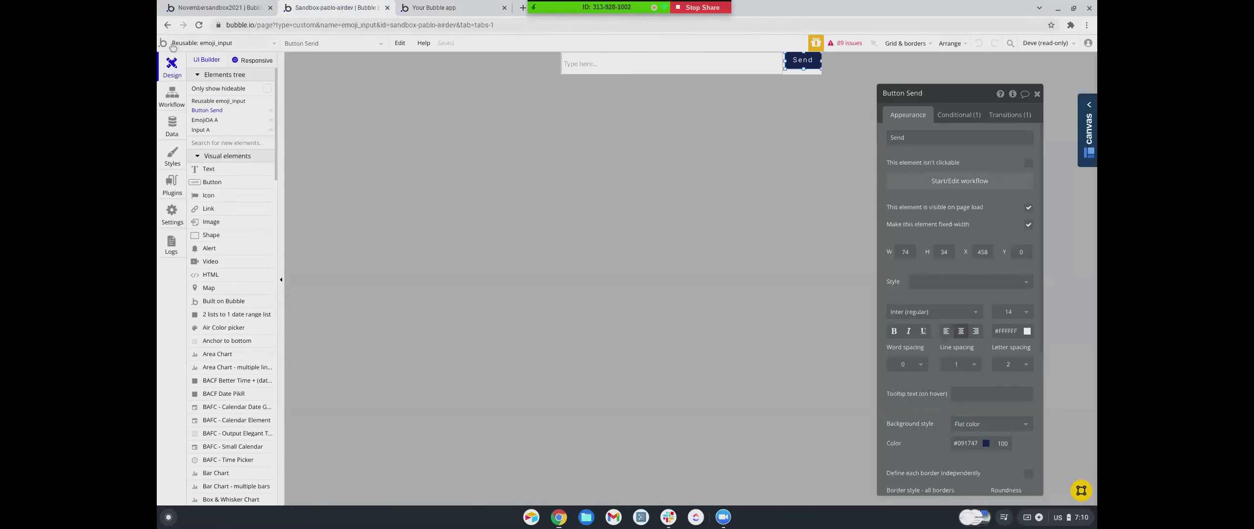
Step: Switch to the Novembersandbox2021 app and install the Emoji One Area Picker plugin
left_click(182, 8)
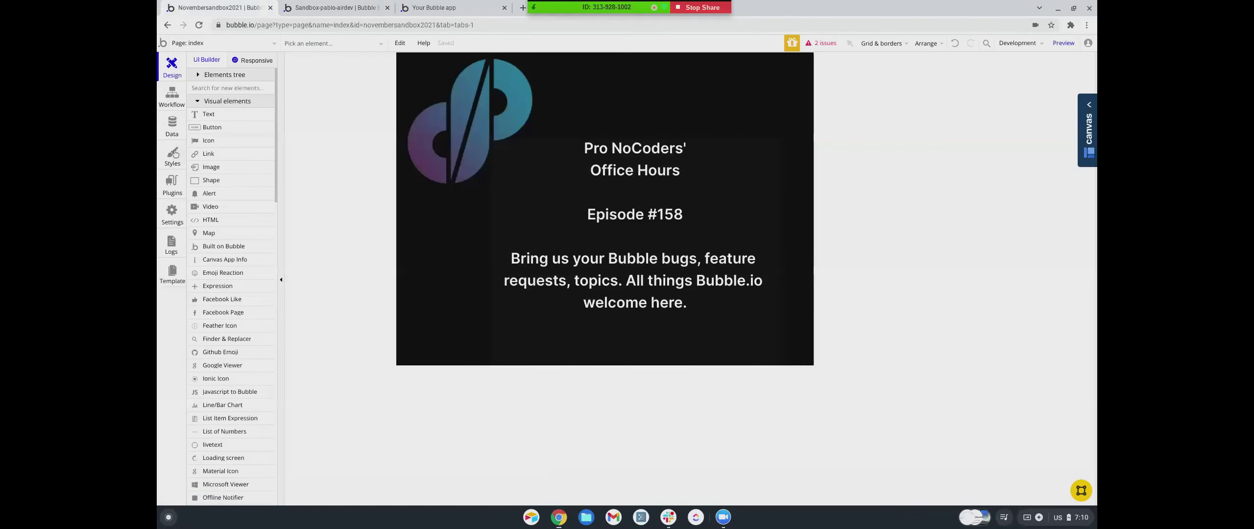
left_click(182, 188)
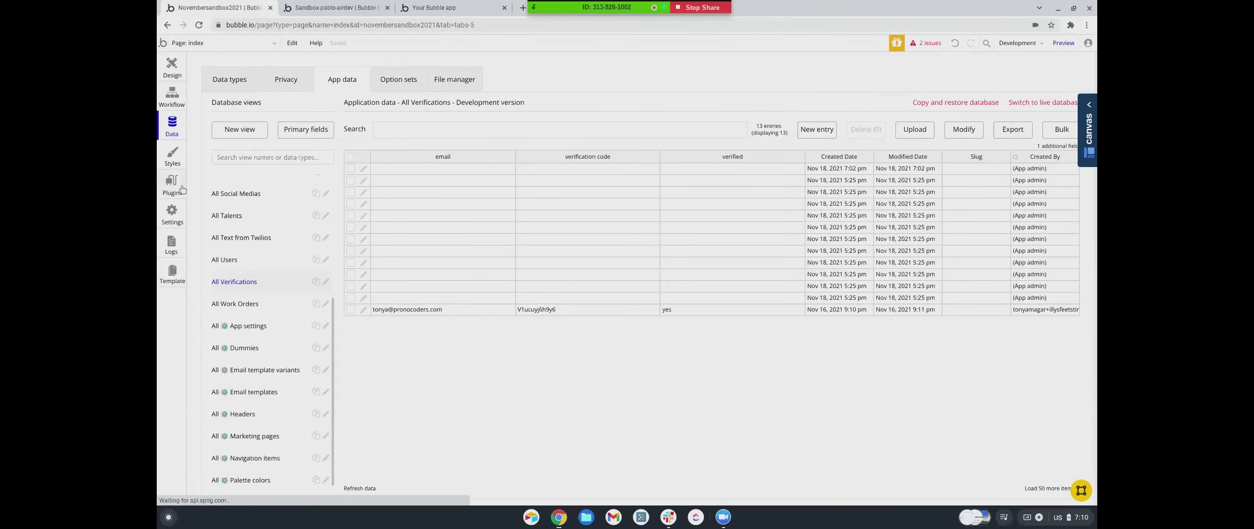
left_click(1079, 76)
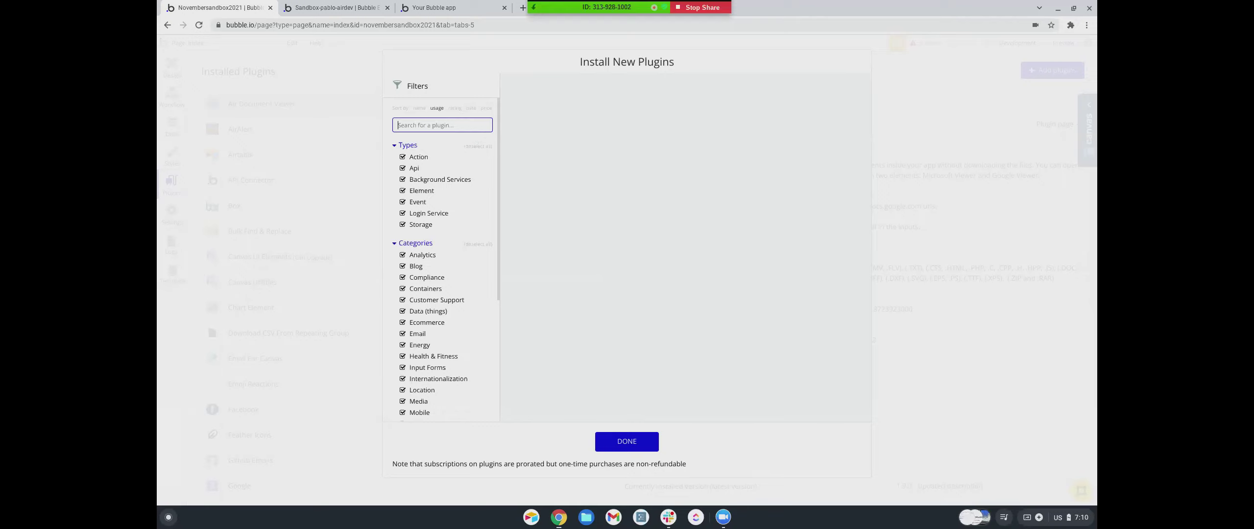
type("emoji one")
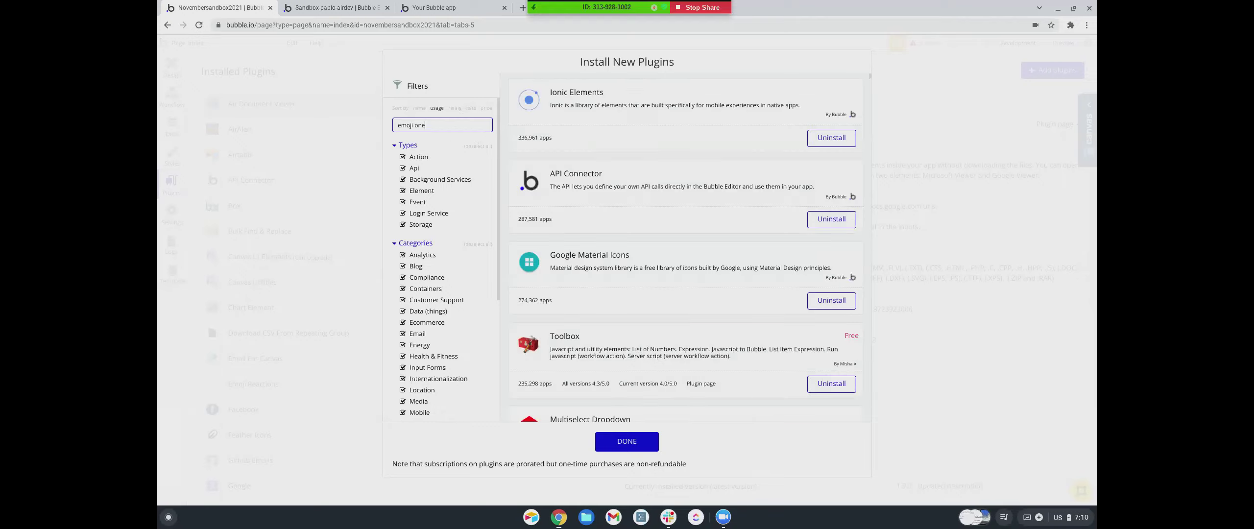
left_click(815, 147)
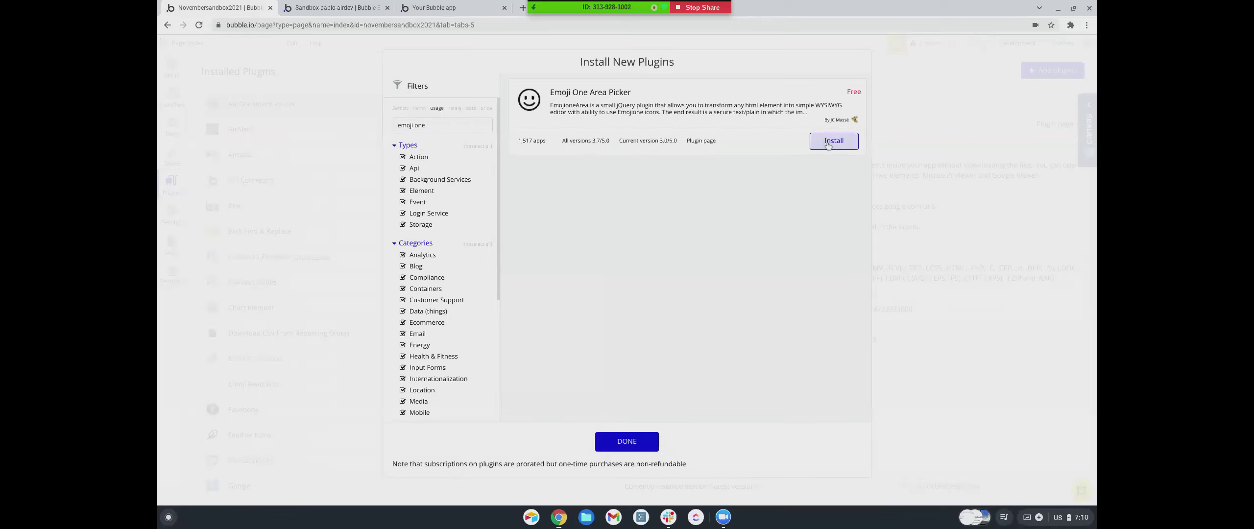
left_click(626, 441)
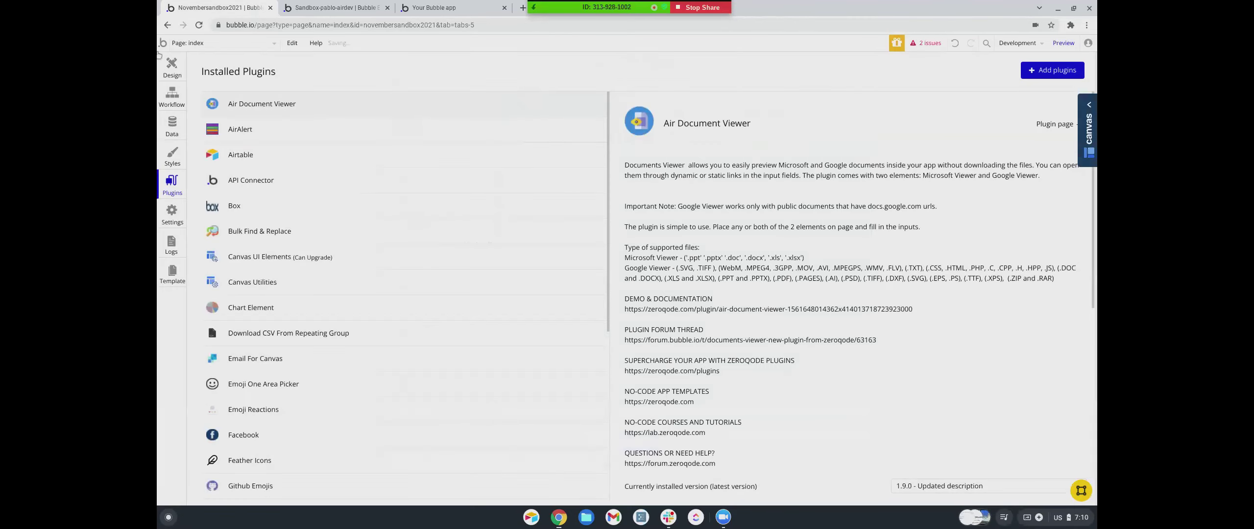
Step: Create a new page named emoji in the design view
left_click(172, 66)
left_click(176, 44)
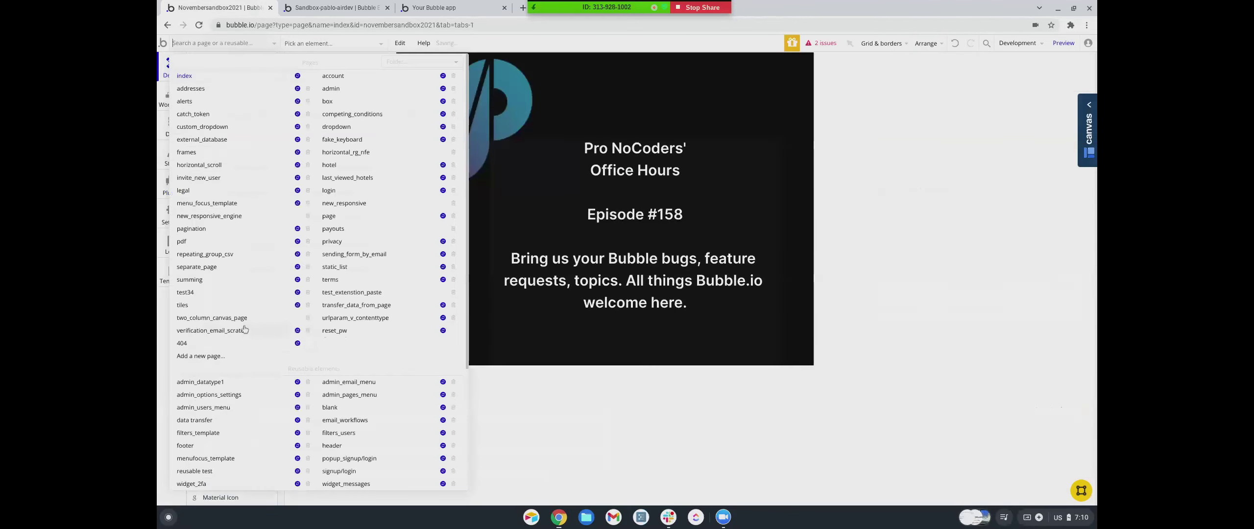
left_click(221, 357)
type("emoji")
key("Return")
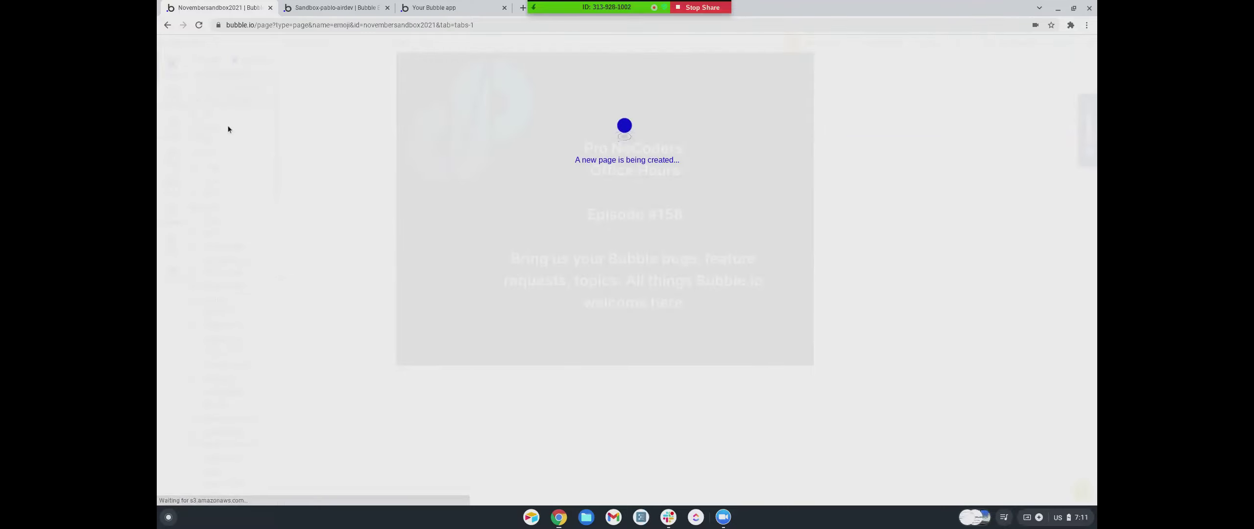
Step: Place an EmojiOA element near the upper-left corner of the emoji page
scroll(224, 145, "down", 5)
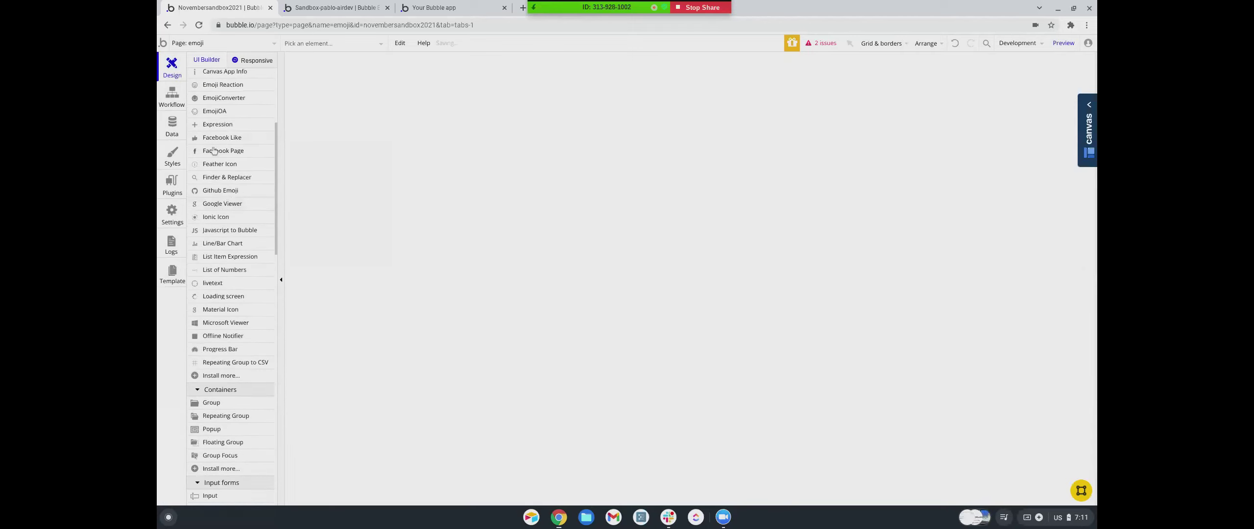
scroll(215, 145, "up", 2)
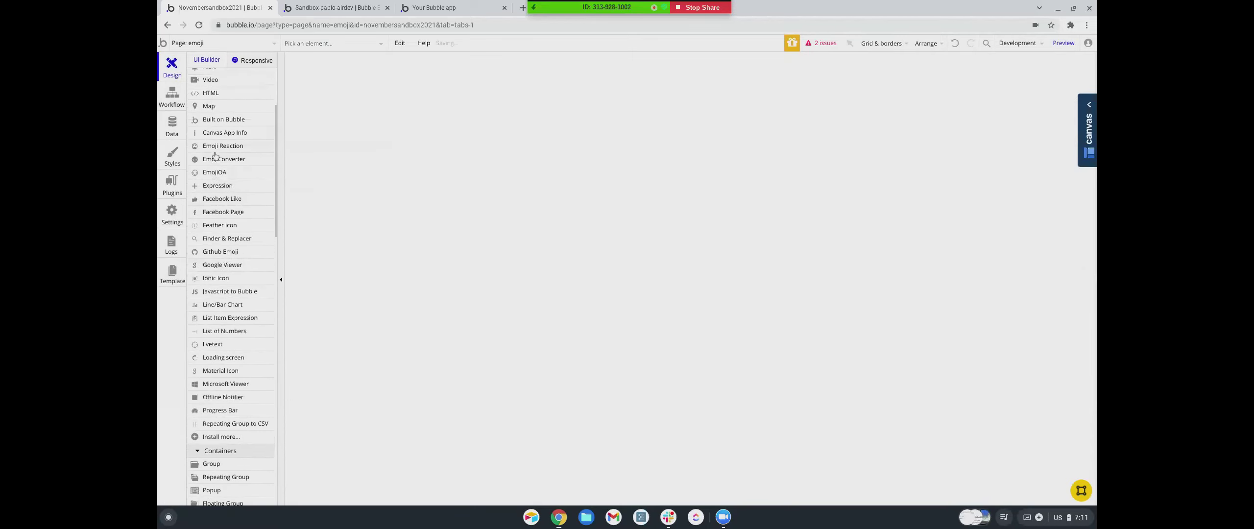
left_click(215, 174)
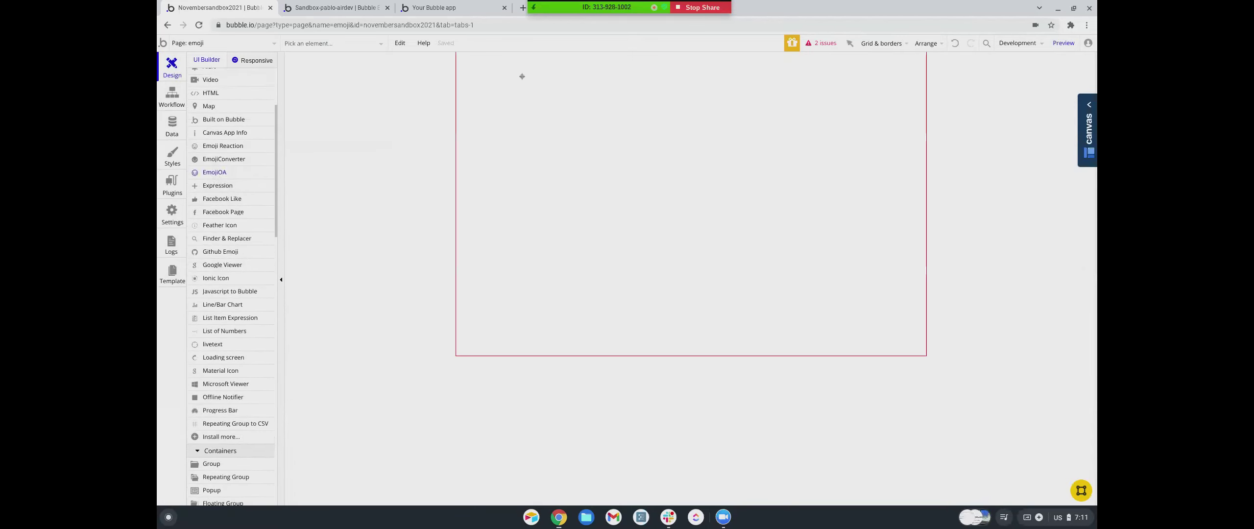
left_click(480, 60)
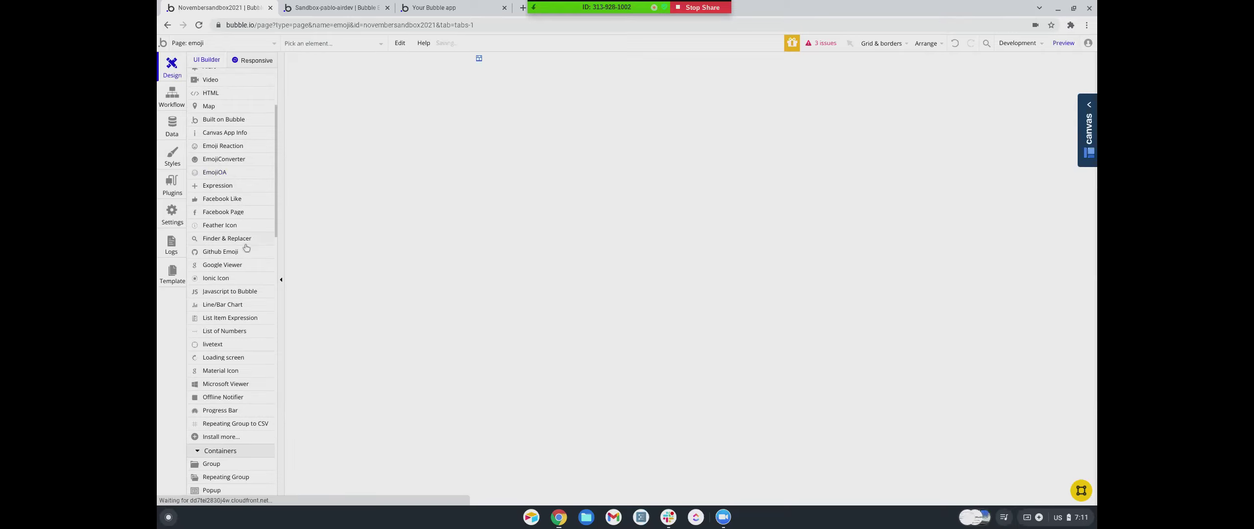
Step: Draw a group about 253 by 47 px near the page's upper-left corner, at about X 62, Y 56
scroll(235, 174, "up", 4)
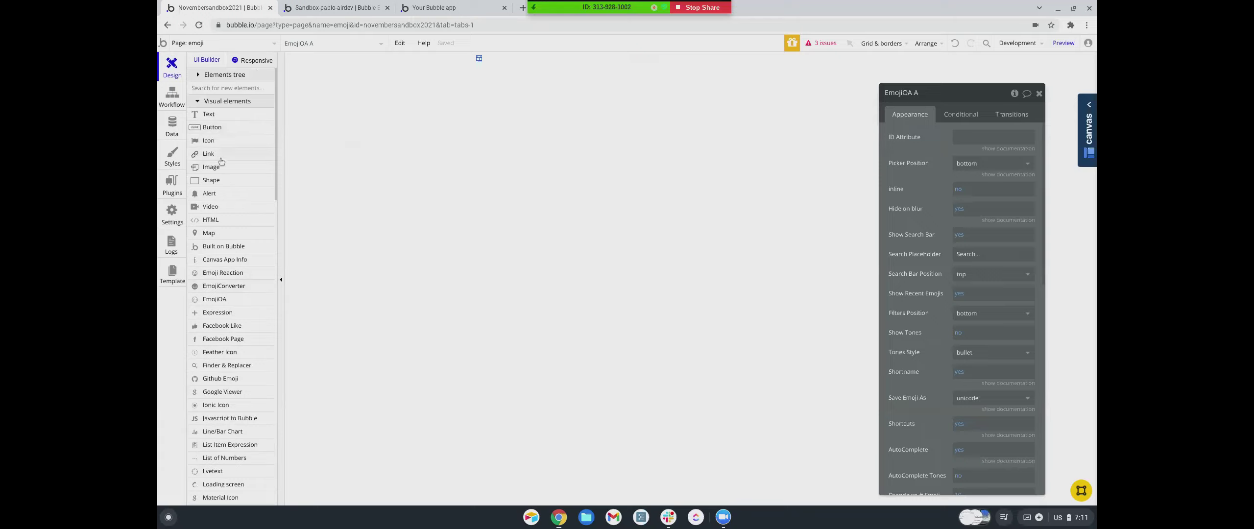
scroll(218, 152, "down", 3)
scroll(214, 138, "up", 3)
scroll(214, 139, "down", 10)
left_click(212, 150)
left_click_drag(496, 82, 469, 61)
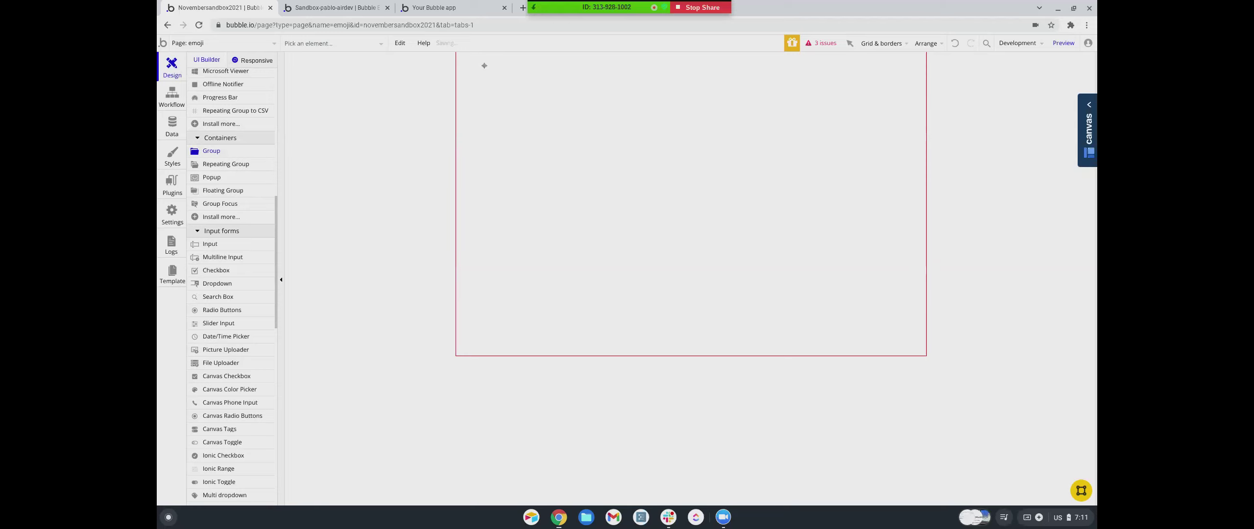
left_click_drag(485, 79, 611, 102)
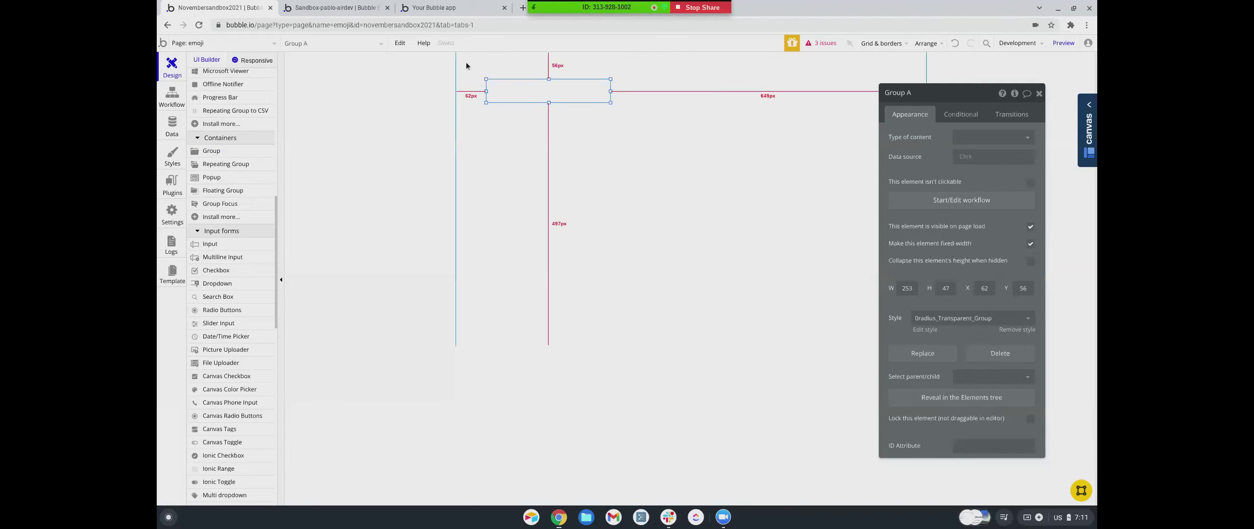
Step: Move the EmojiOA A element into Group A, at about X 44, Y 13, and show its properties
left_click(301, 44)
left_click(296, 78)
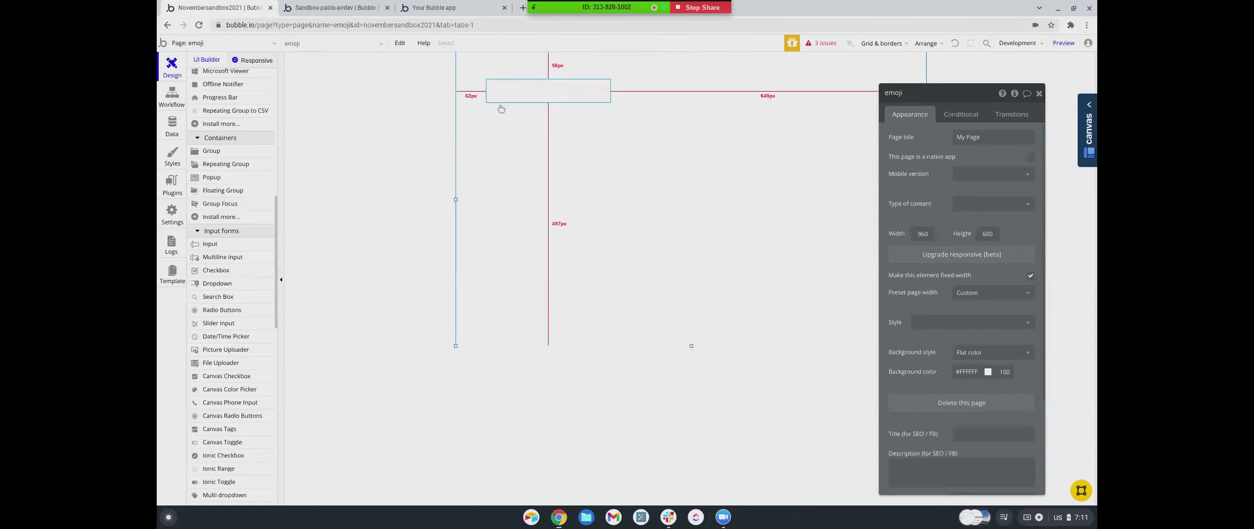
left_click(344, 46)
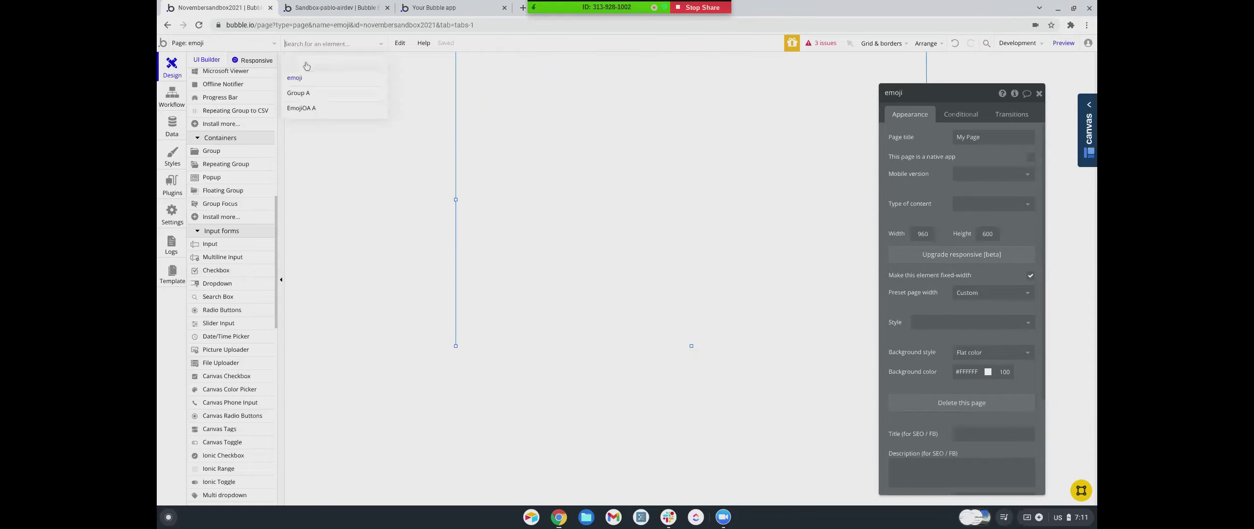
left_click(301, 108)
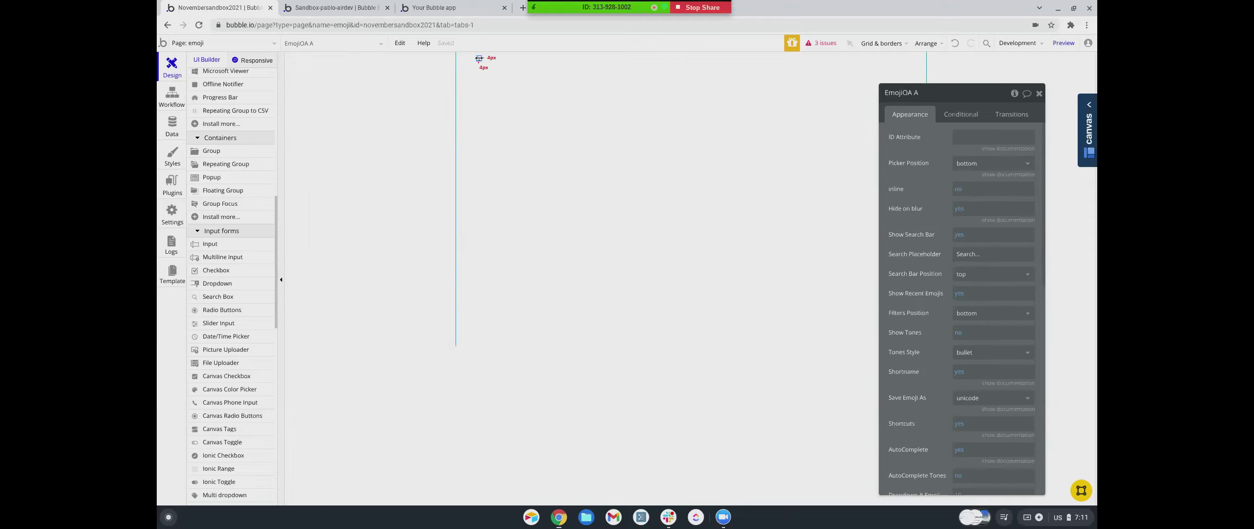
left_click_drag(479, 58, 513, 90)
double_click(475, 59)
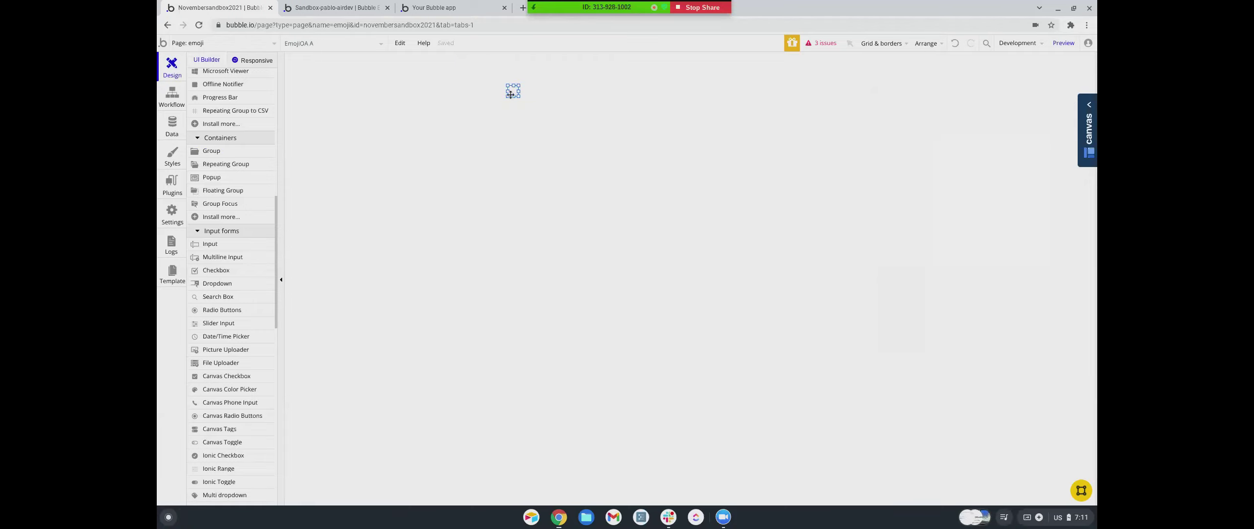
Step: Set EmojiOA A's width and height to 1 and move it to the group's upper-left corner at X 0, Y 0
scroll(988, 296, "down", 10)
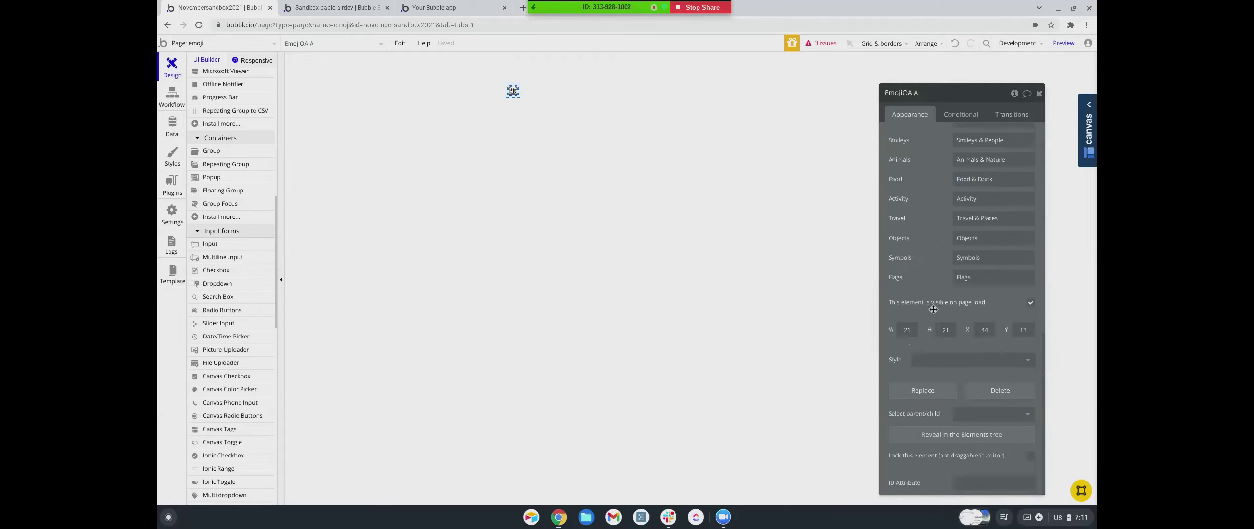
left_click_drag(916, 327, 897, 329)
type("1")
key("Tab")
type("1")
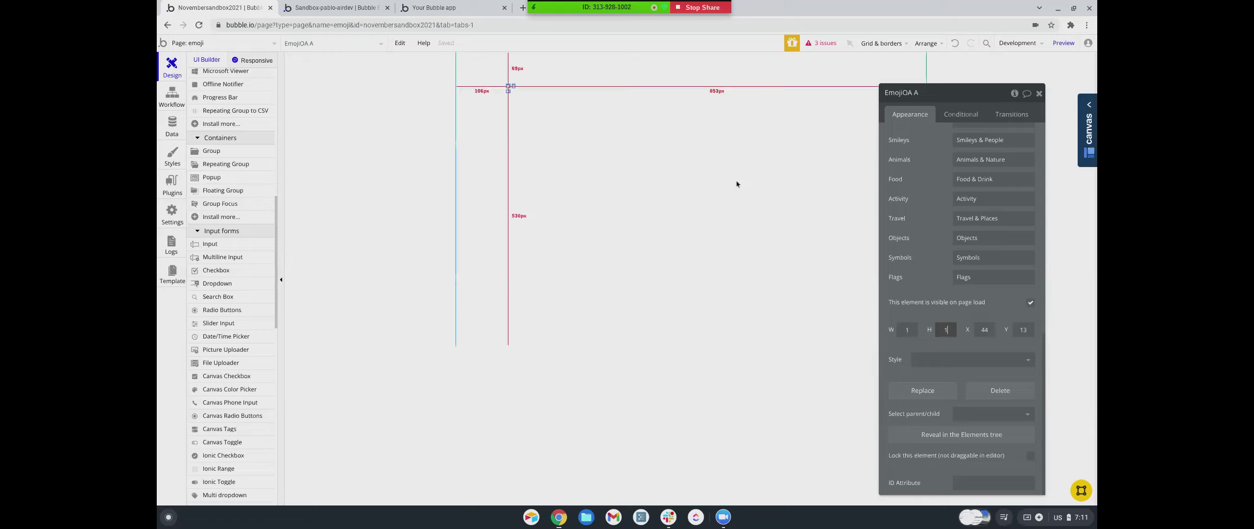
left_click(509, 88)
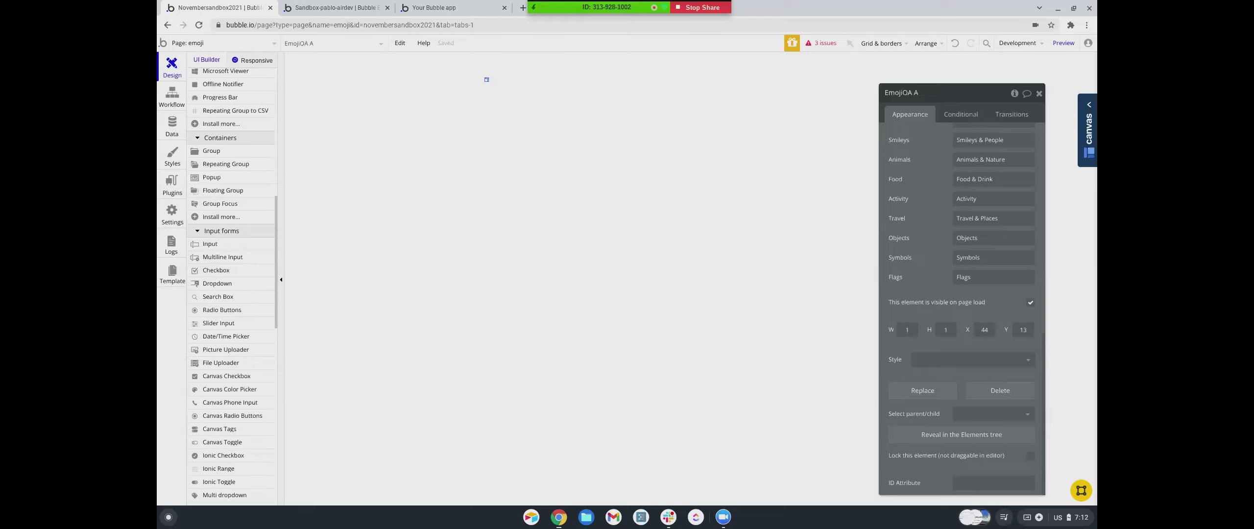
Step: Preview the emoji page, and return to its design view to look through the available visual elements
left_click(1062, 44)
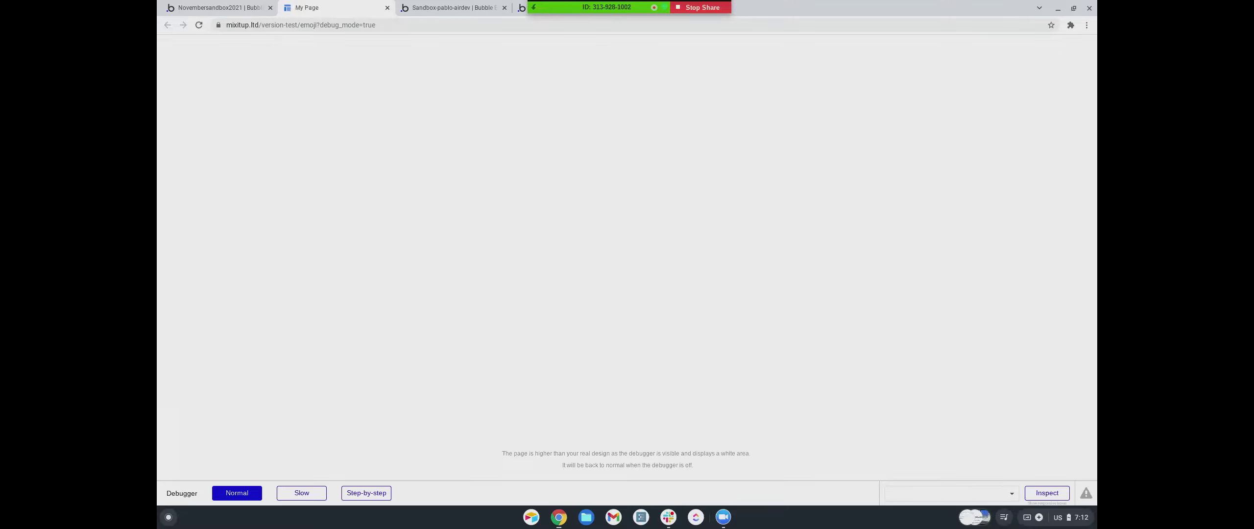
left_click(181, 8)
scroll(223, 166, "up", 10)
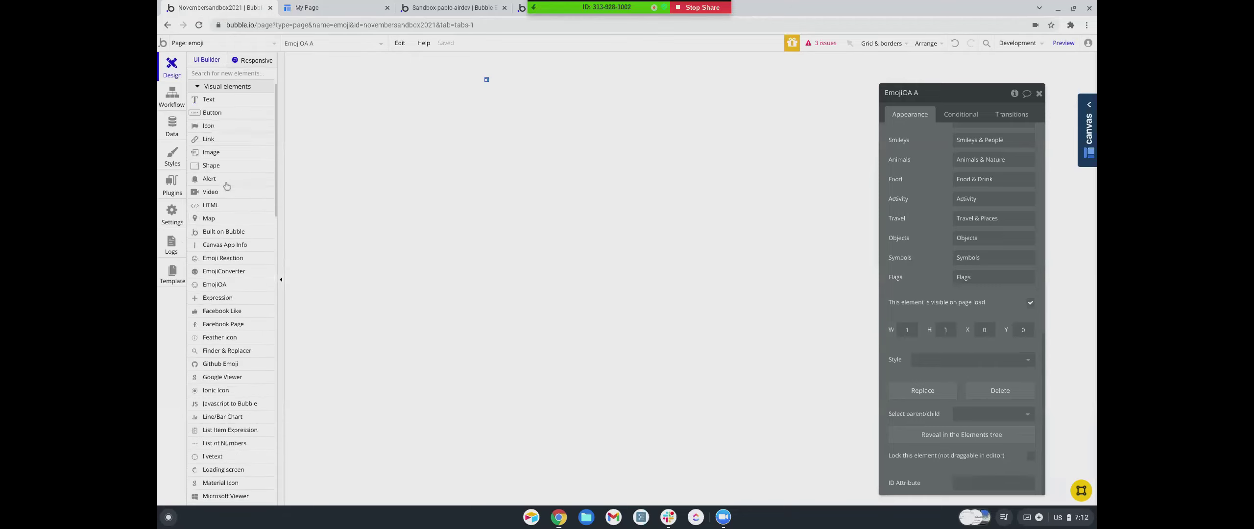
scroll(226, 186, "down", 1)
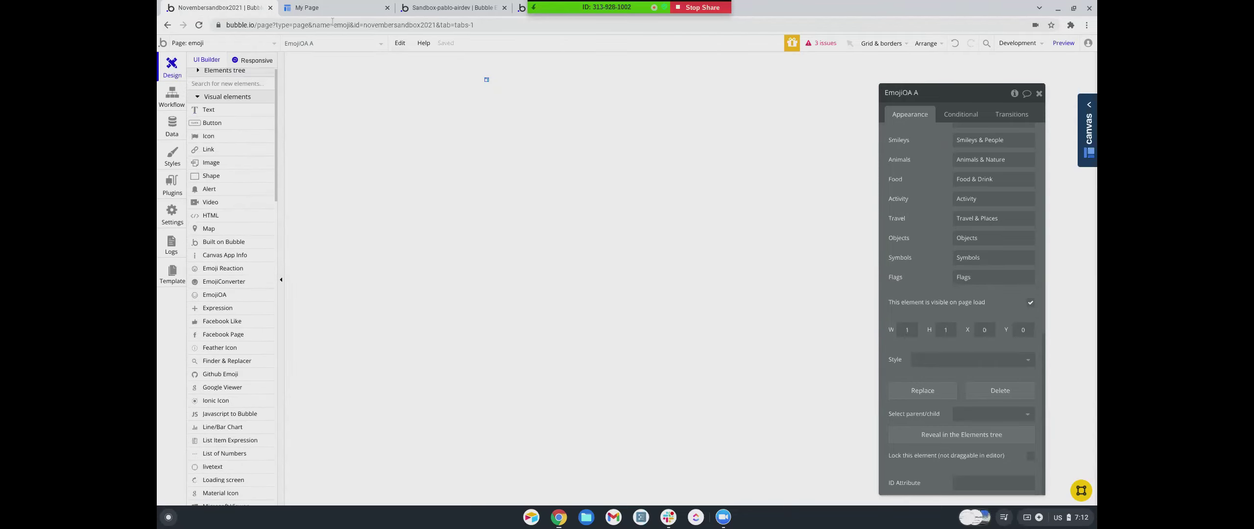
Step: Check the properties of Input A in the sandbox's emoji_input element and those of EmojiOA A on the emoji page
left_click(453, 8)
left_click(594, 64)
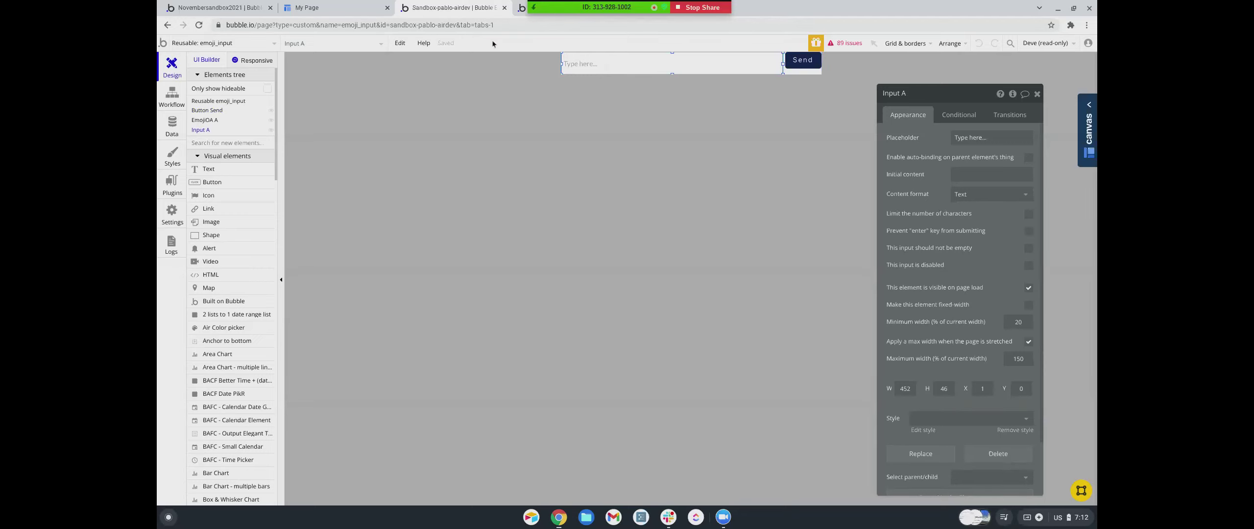
left_click(240, 8)
left_click(306, 43)
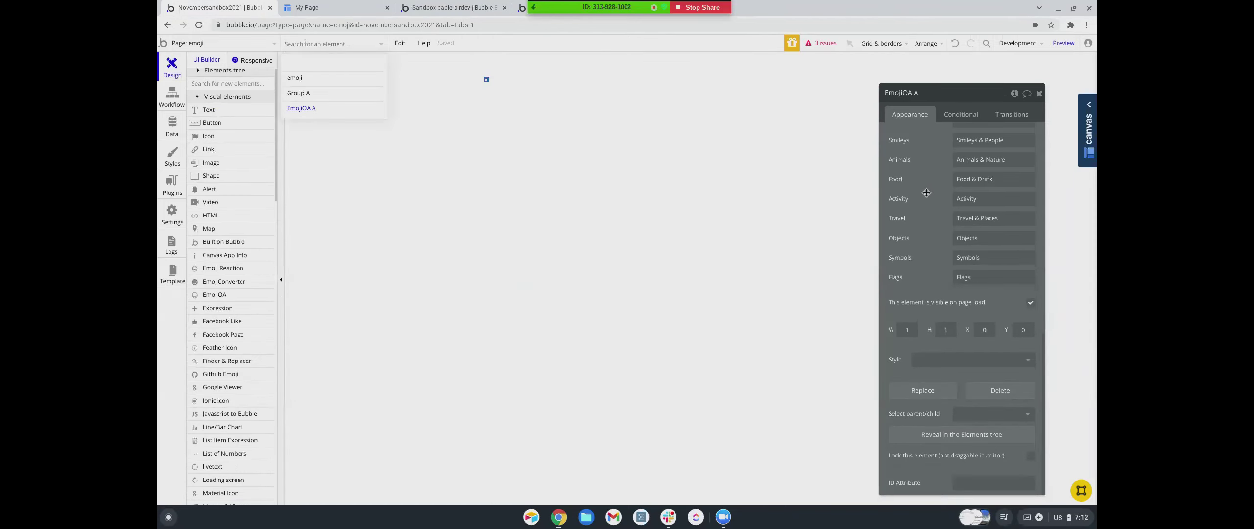
scroll(926, 193, "up", 10)
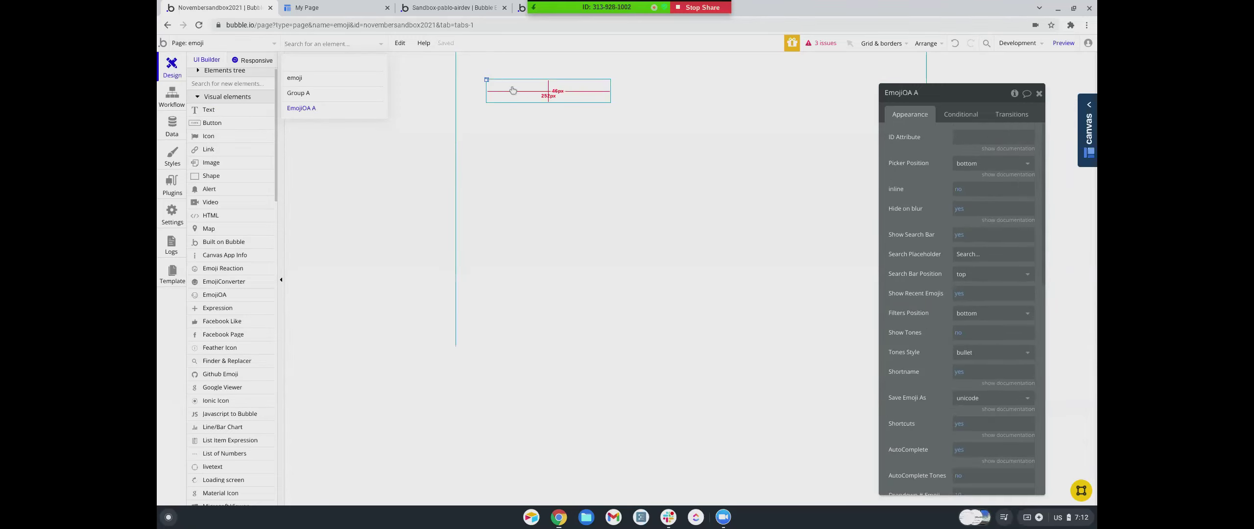
Step: Add an input inside Group A that fills the group, 253 by 47 px at X 0, Y 0
scroll(221, 165, "down", 5)
scroll(222, 165, "down", 5)
left_click(211, 192)
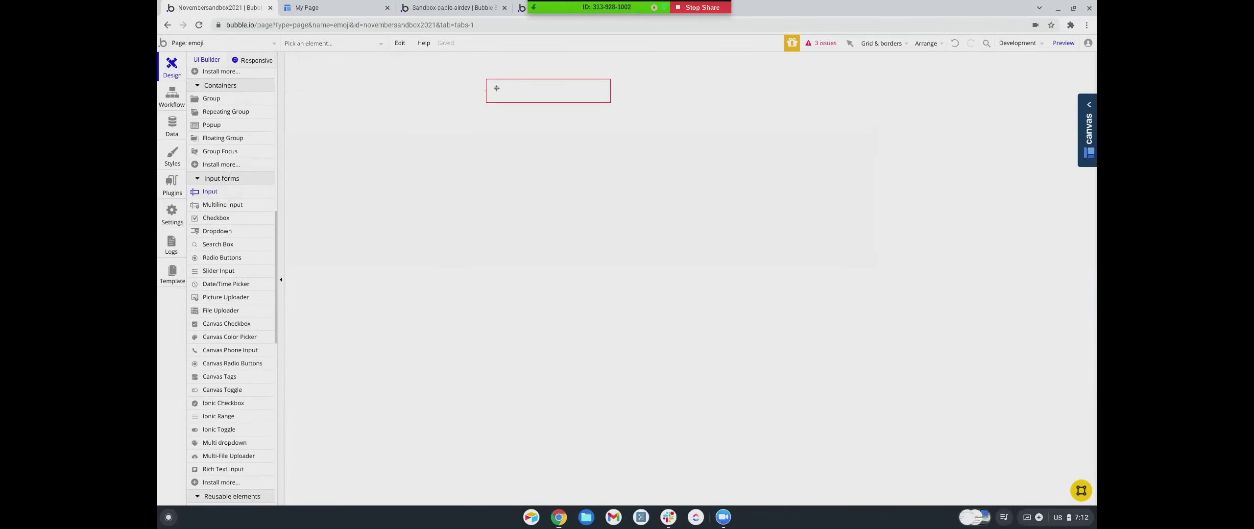
left_click_drag(493, 82, 549, 104)
Step: Set the ID attribute of Input A to emoji
scroll(945, 410, "down", 1)
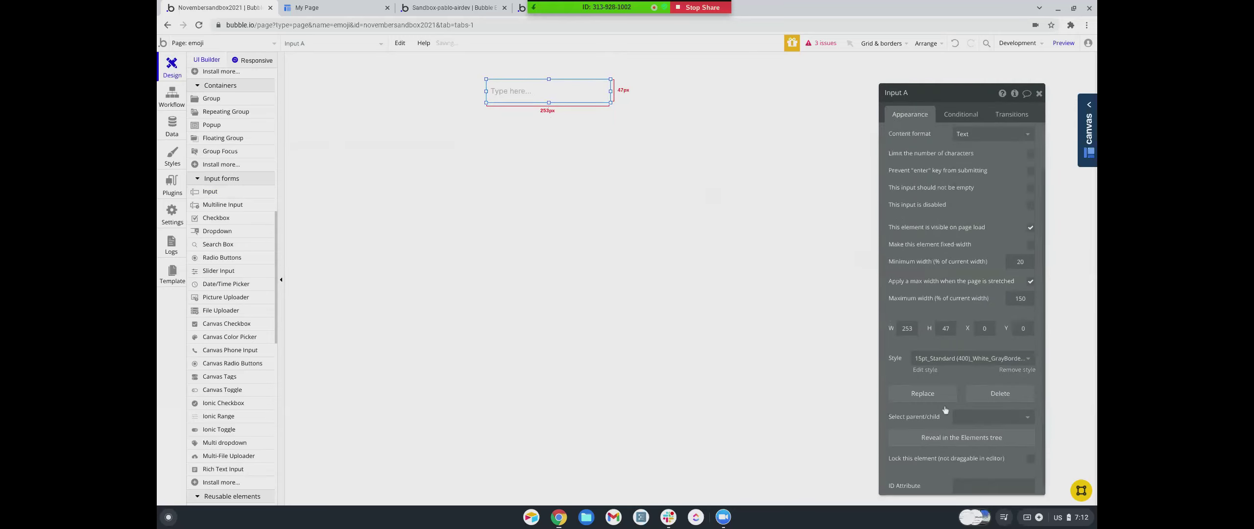
left_click(973, 488)
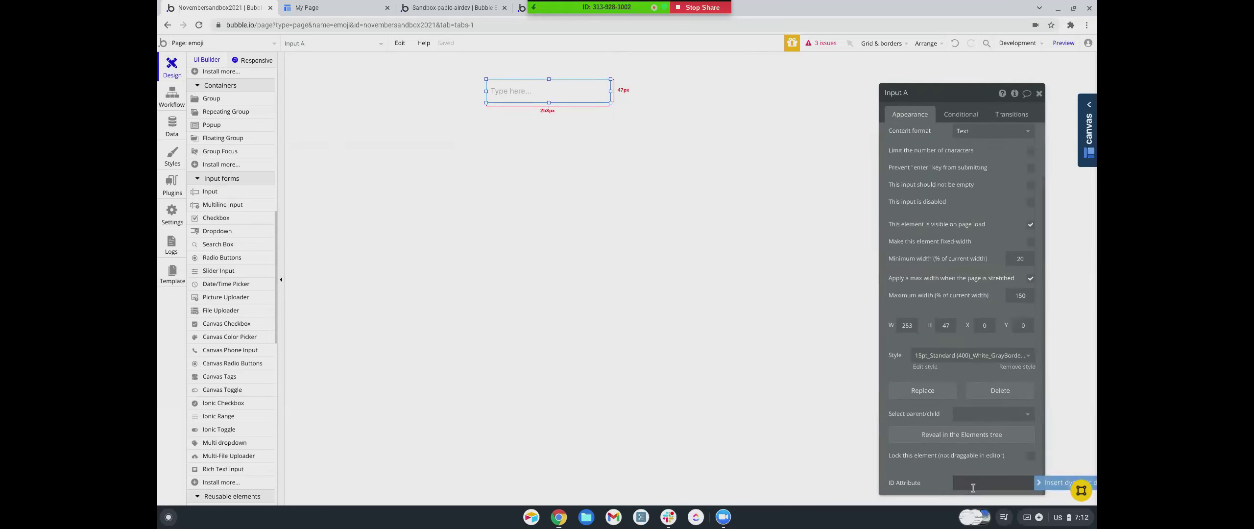
type("emoji")
left_click(947, 470)
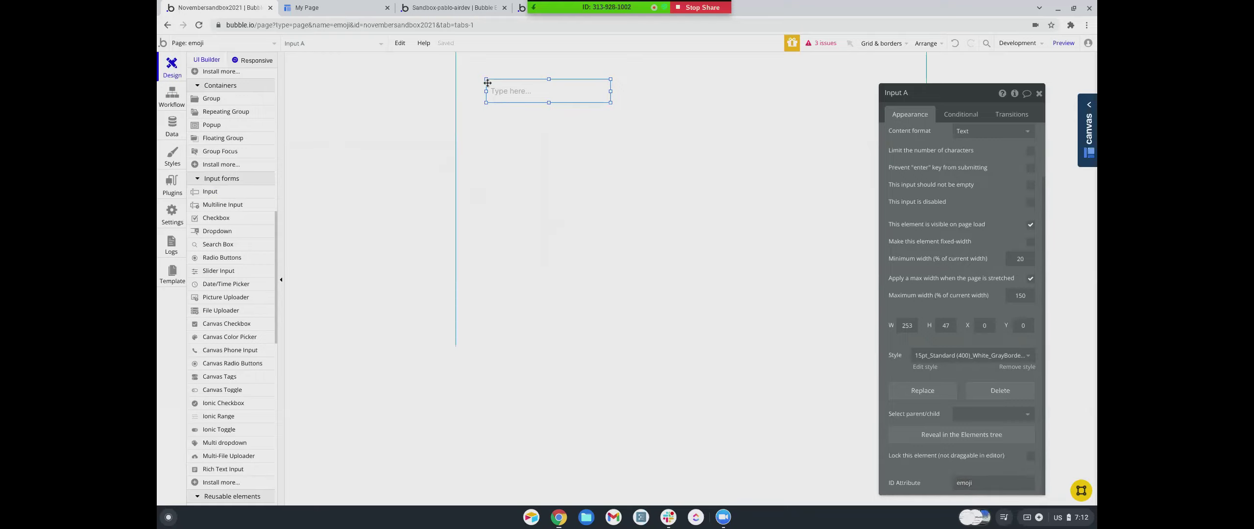
Step: Set the ID attribute of EmojiOA A to emoji
left_click(284, 47)
left_click(297, 123)
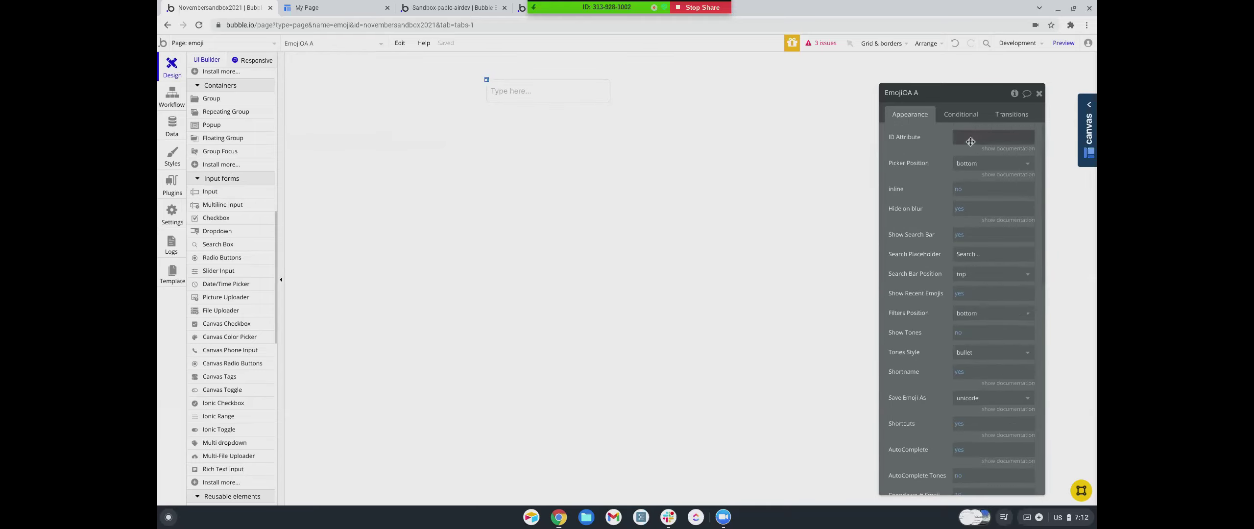
left_click(970, 142)
type("emoji")
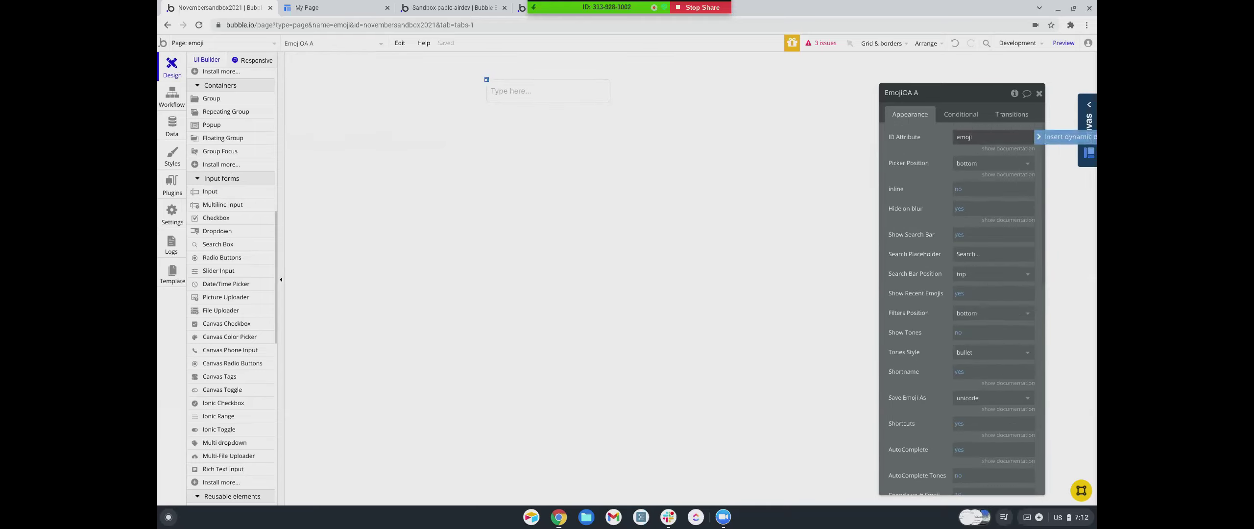
Step: Preview the emoji page, test the picker by inserting three smileys into the input, and return to the page's design view
left_click(1064, 43)
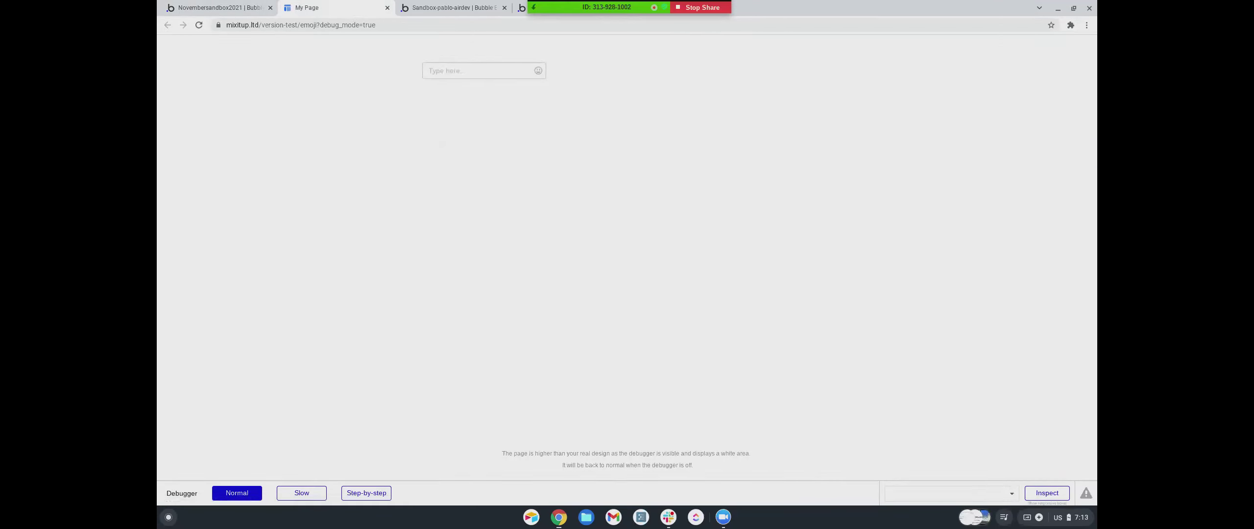
left_click(537, 72)
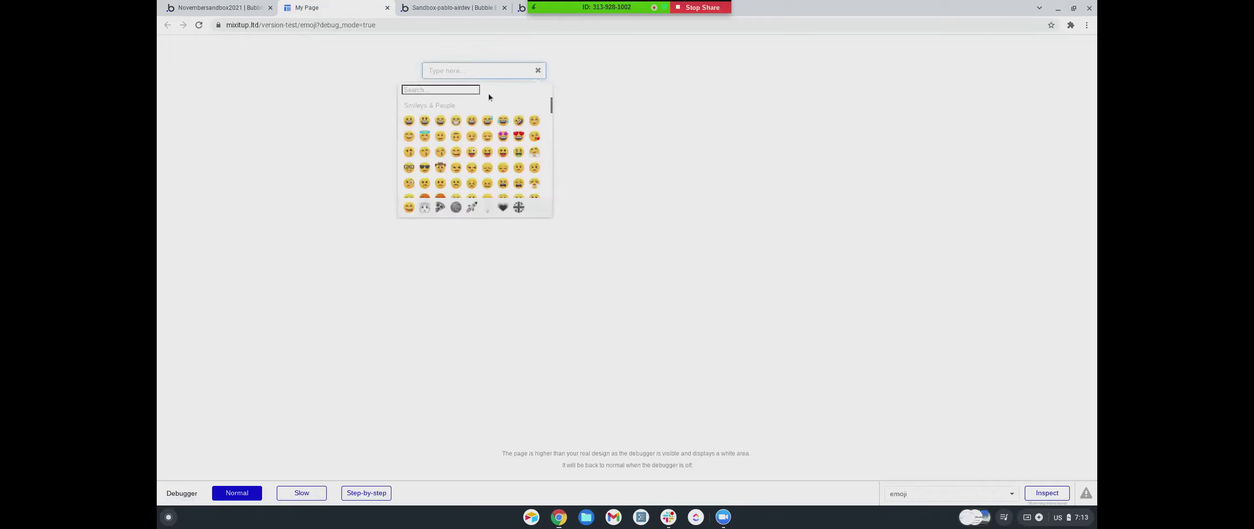
left_click(452, 121)
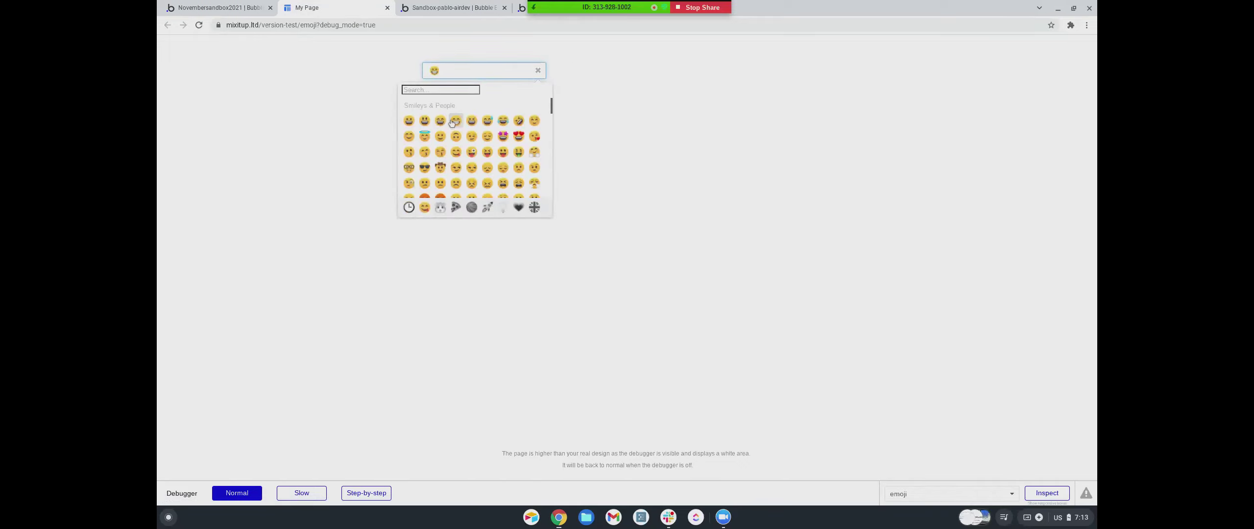
left_click(486, 153)
left_click(440, 152)
left_click(221, 7)
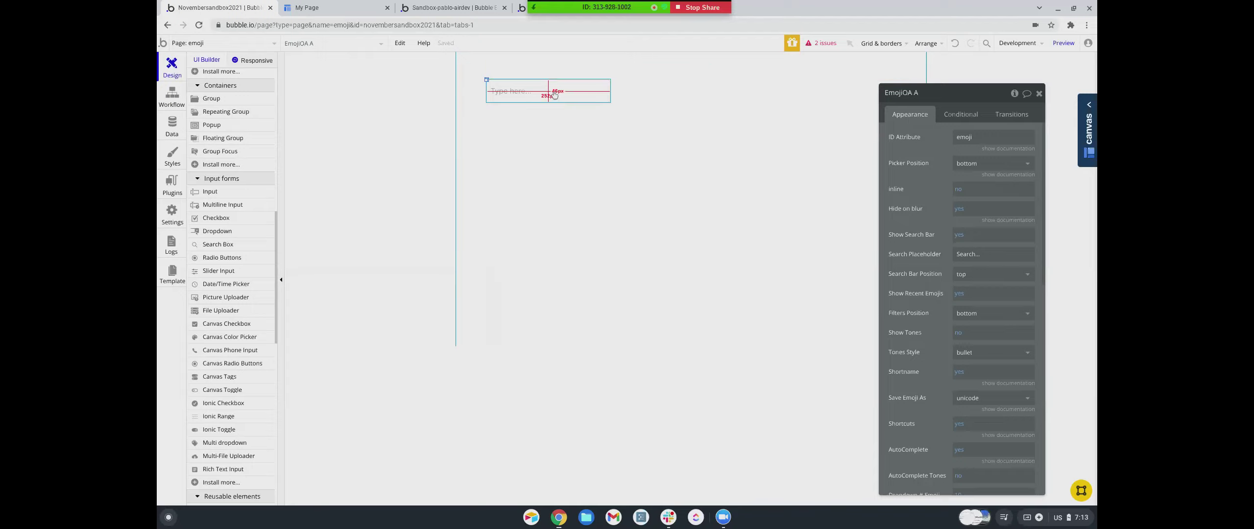
Step: Review the full property list of EmojiOA A, including both of its ID attribute fields
scroll(955, 316, "down", 10)
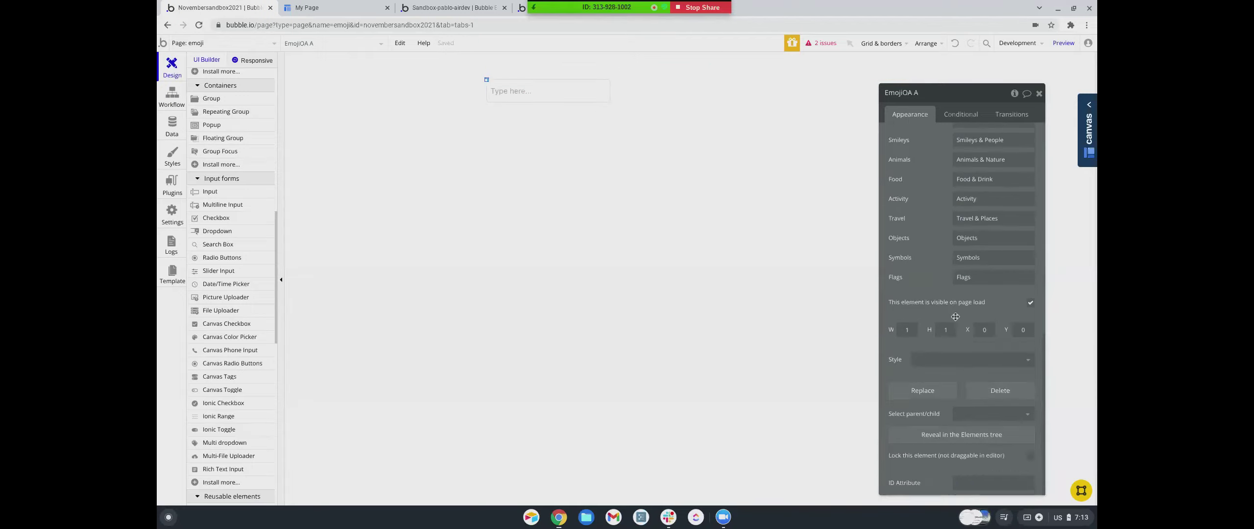
scroll(955, 317, "up", 8)
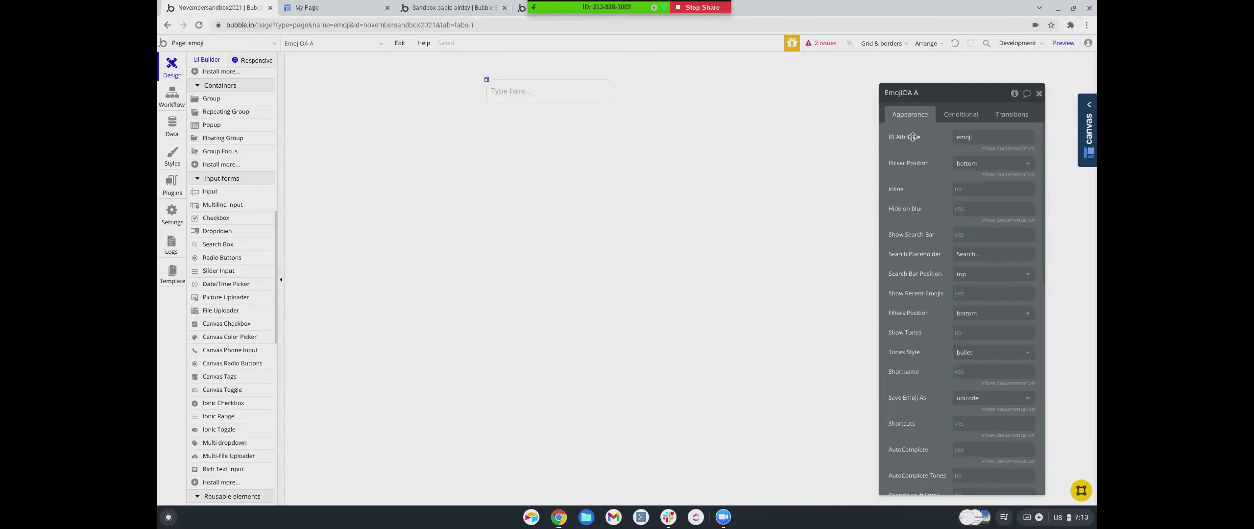
scroll(928, 199, "down", 10)
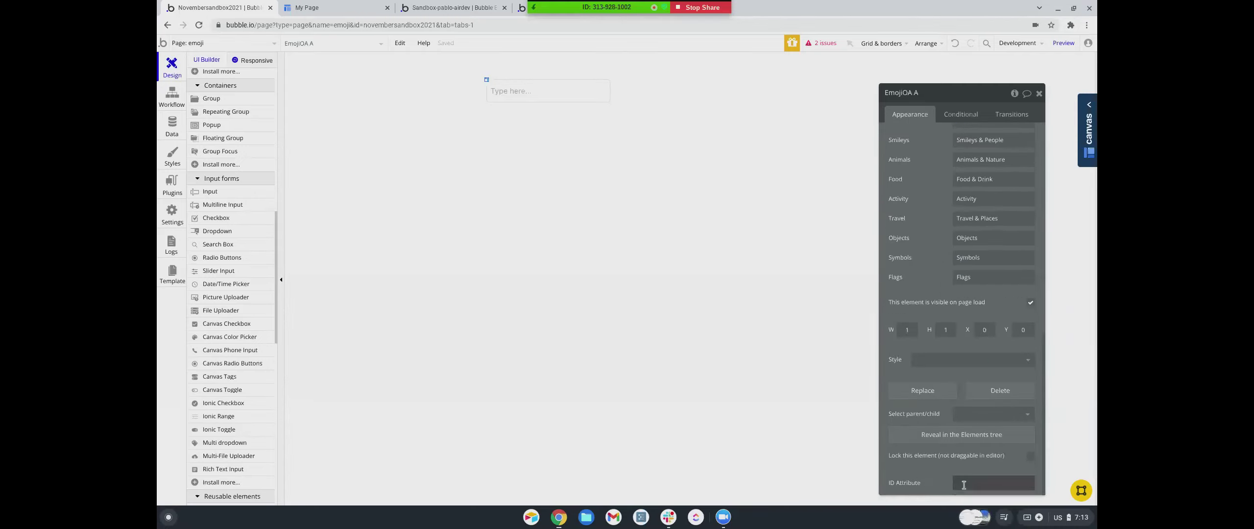
scroll(960, 304, "up", 10)
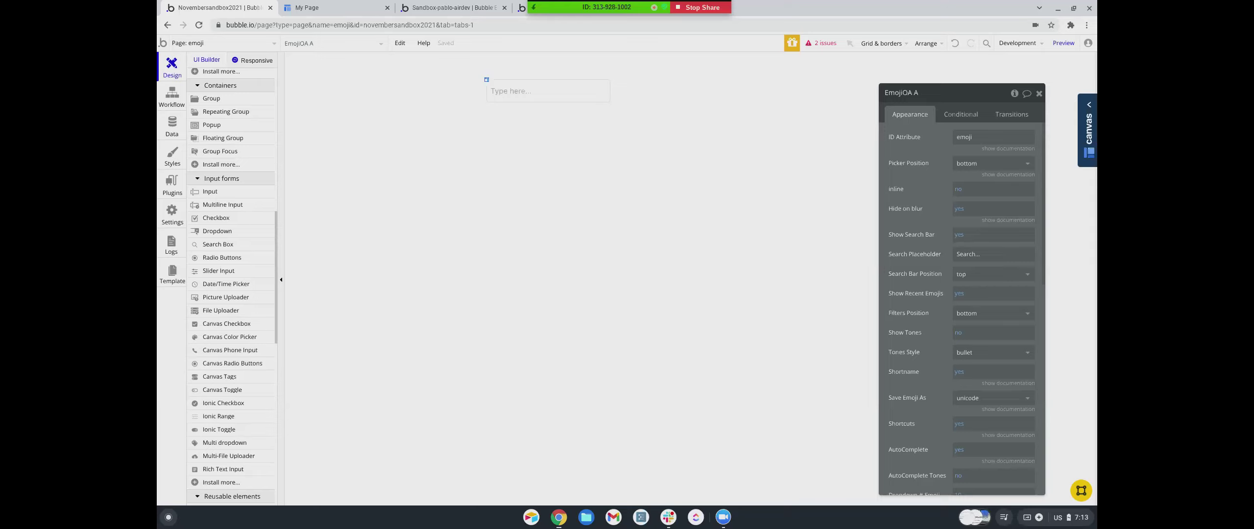
Step: Browse the list of available plugins in the app's plugin installation dialog
left_click(172, 185)
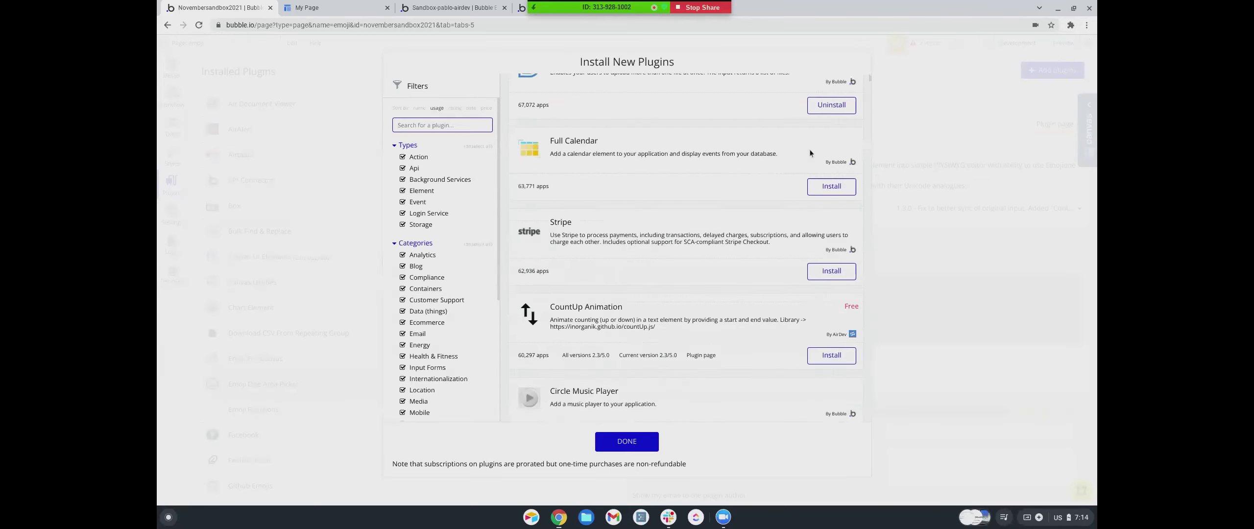
scroll(809, 152, "down", 2)
scroll(809, 152, "down", 9)
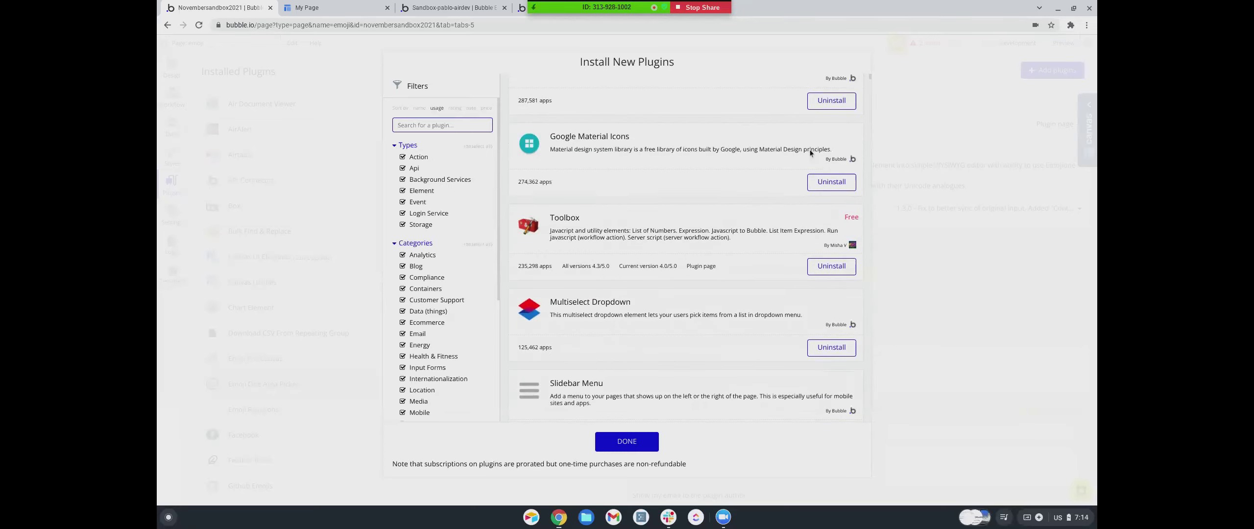
scroll(809, 152, "down", 8)
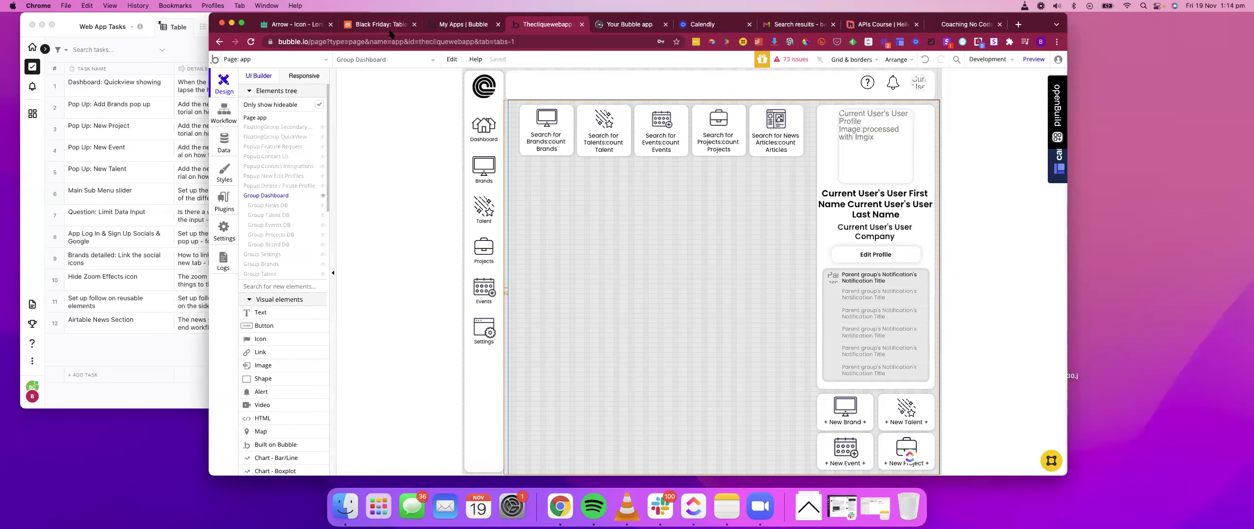
Step: Check the dashboard's header cards in the running Thecliquewebapp preview, and return to the app page's design view
left_click_drag(958, 15, 871, 35)
left_click(520, 45)
left_click(145, 88)
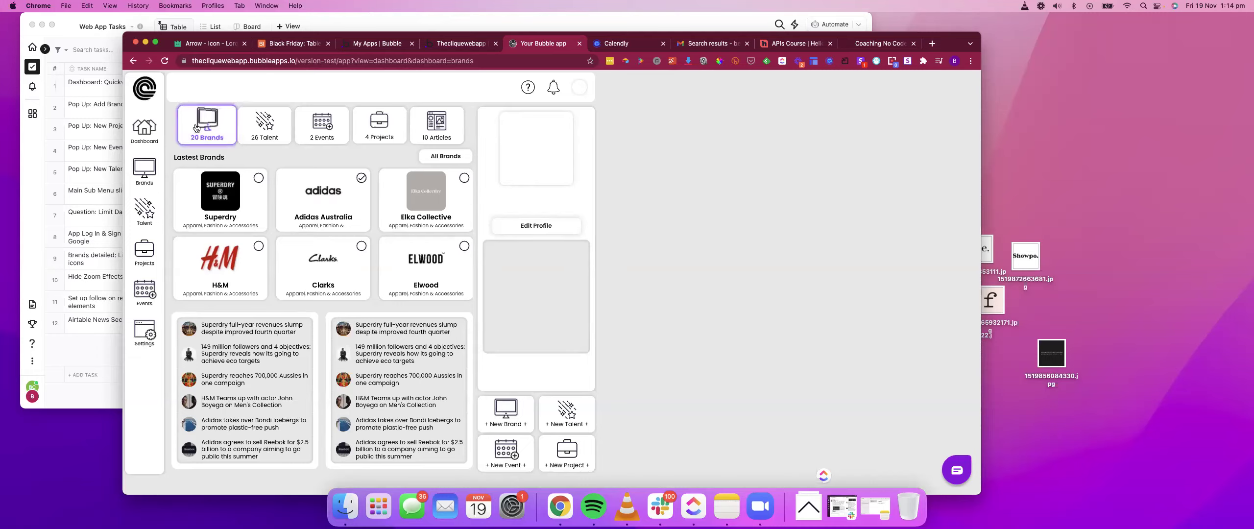
left_click(465, 44)
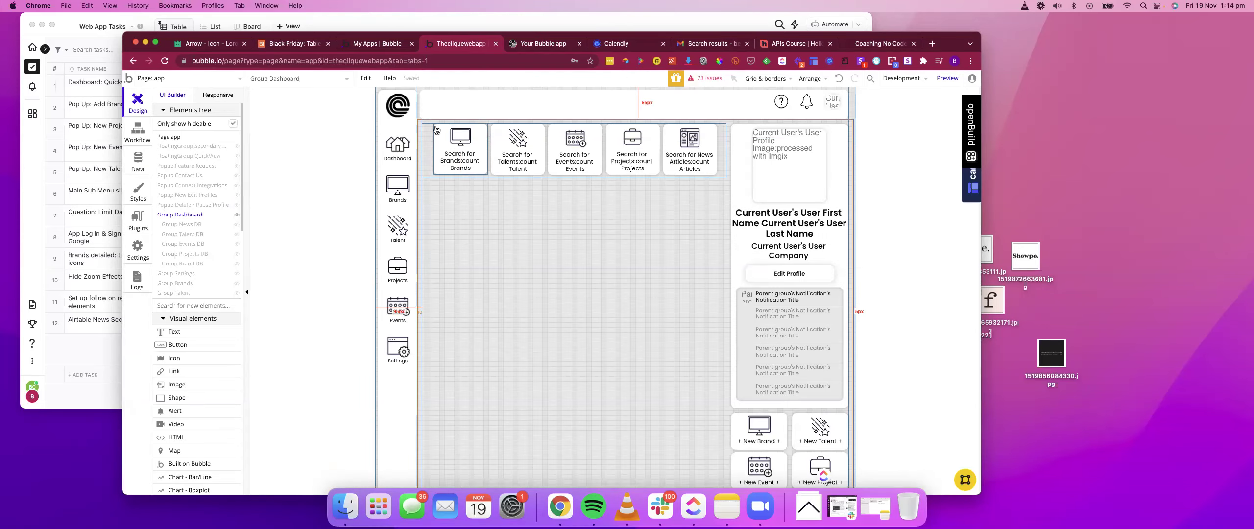
Step: Find ZoomElement DB Header Cards among the zoom elements and examine its appearance and layout settings
type("zoom")
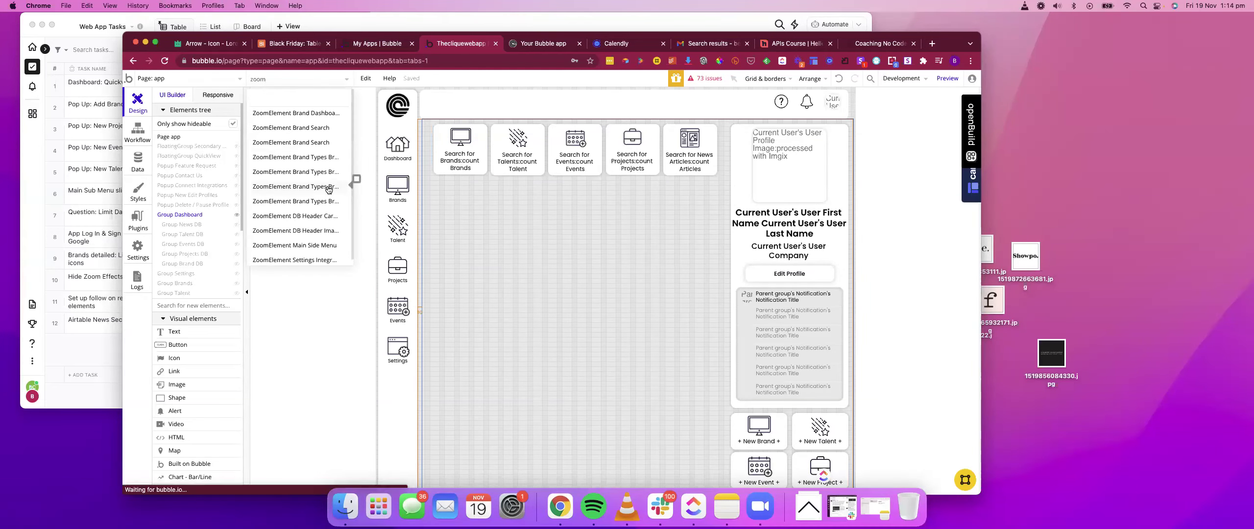
left_click(333, 215)
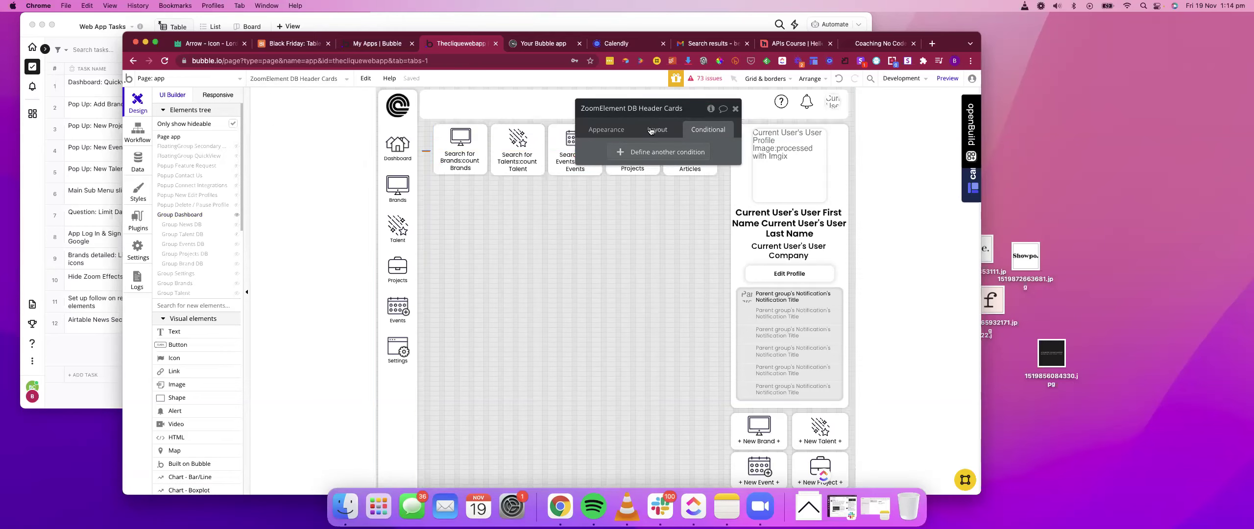
left_click(608, 130)
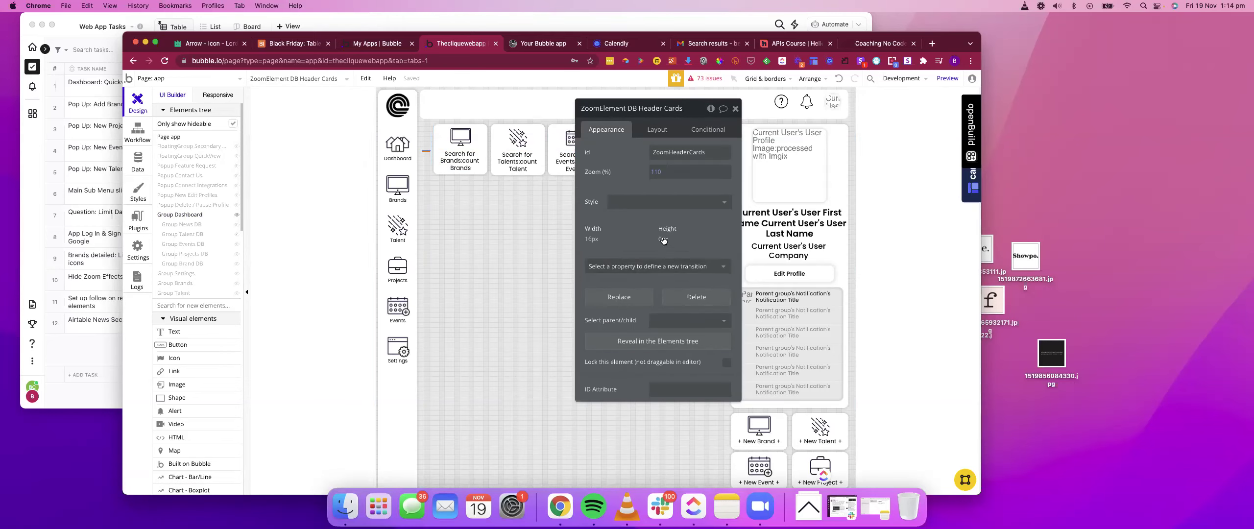
left_click(657, 130)
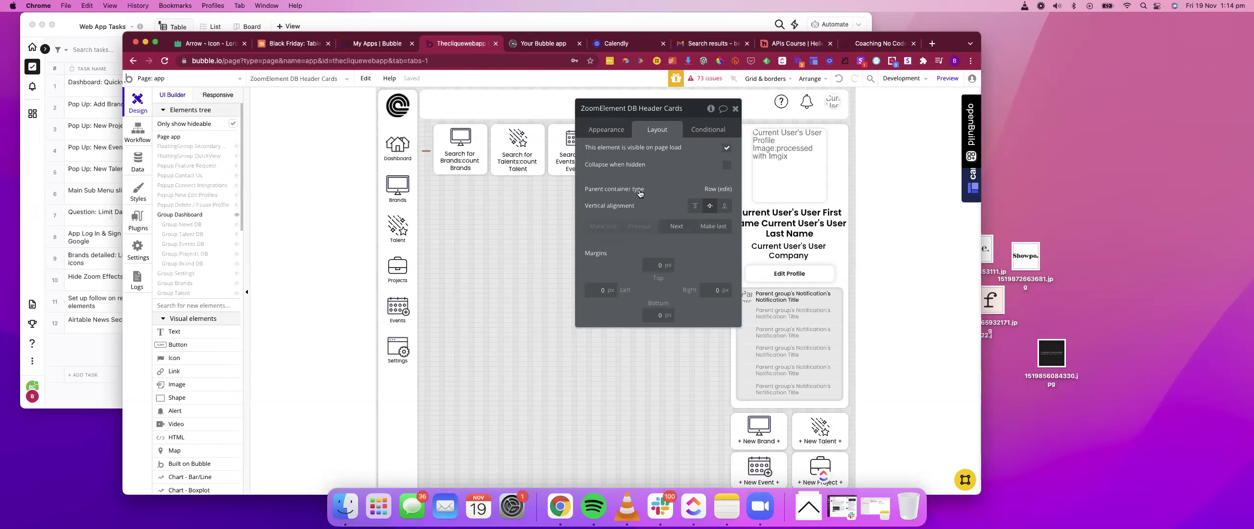
left_click(618, 131)
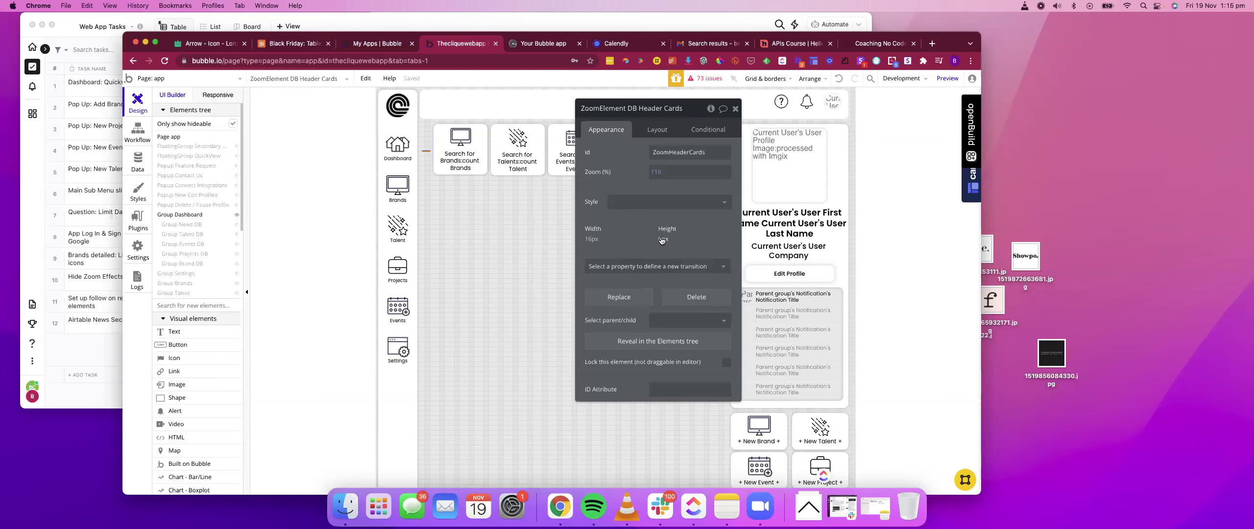
left_click(658, 129)
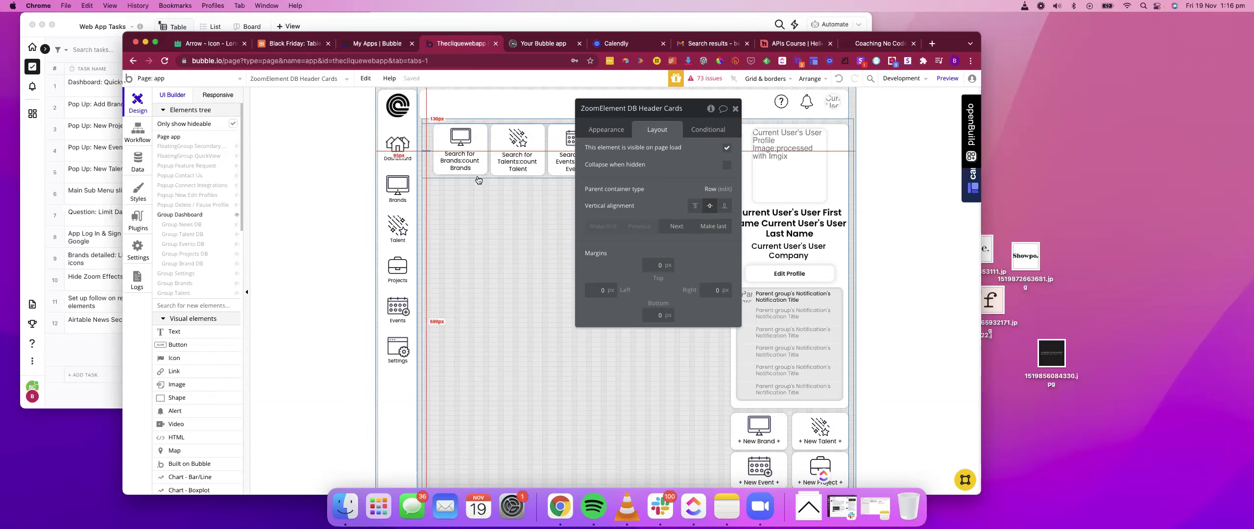
Step: Set the container layout of Group App Type Heading to Fixed
left_click(431, 177)
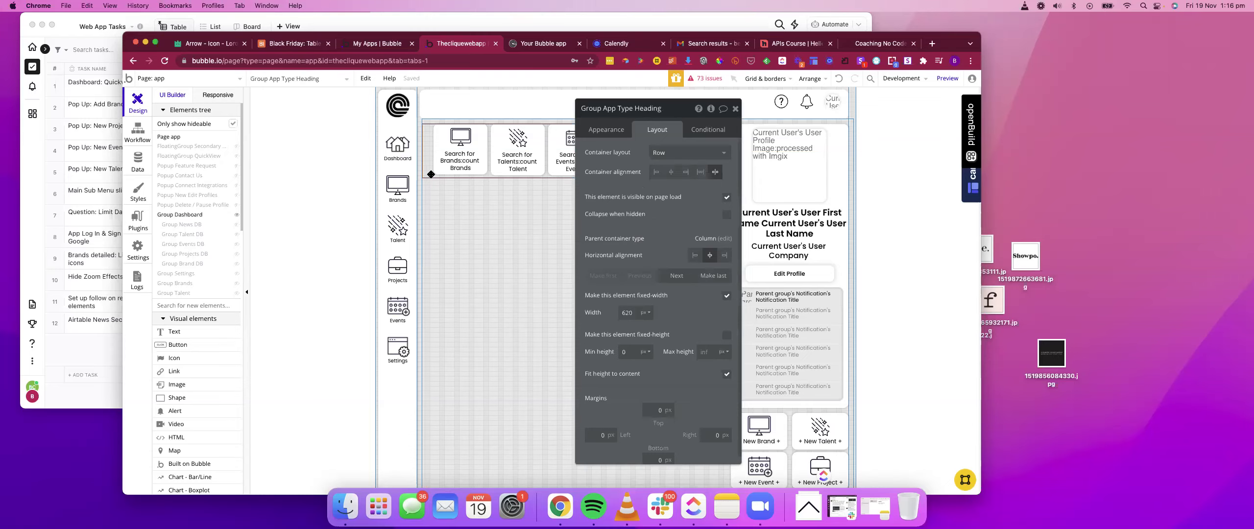
left_click(662, 156)
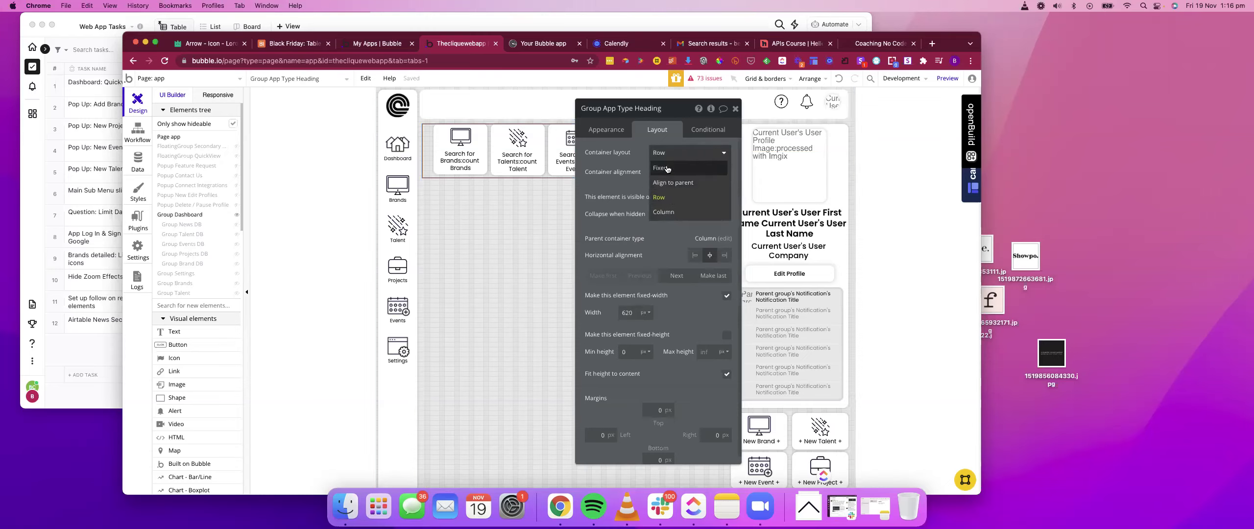
left_click(667, 169)
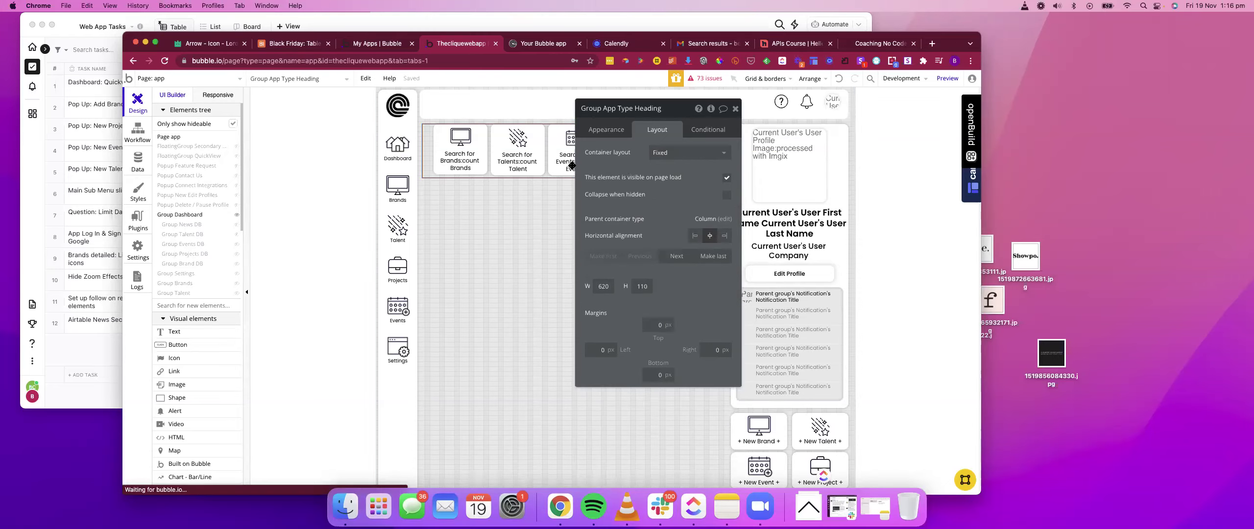
Step: Inspect the position of ZoomElement DB Header Cards inside the fixed heading group
left_click(273, 79)
type("zoom")
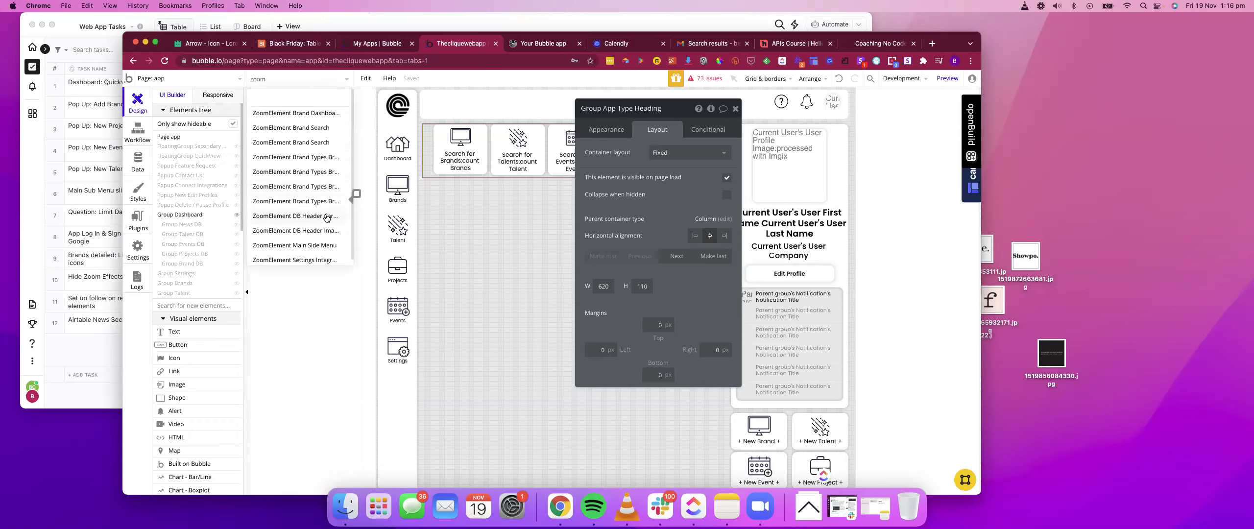
left_click(326, 216)
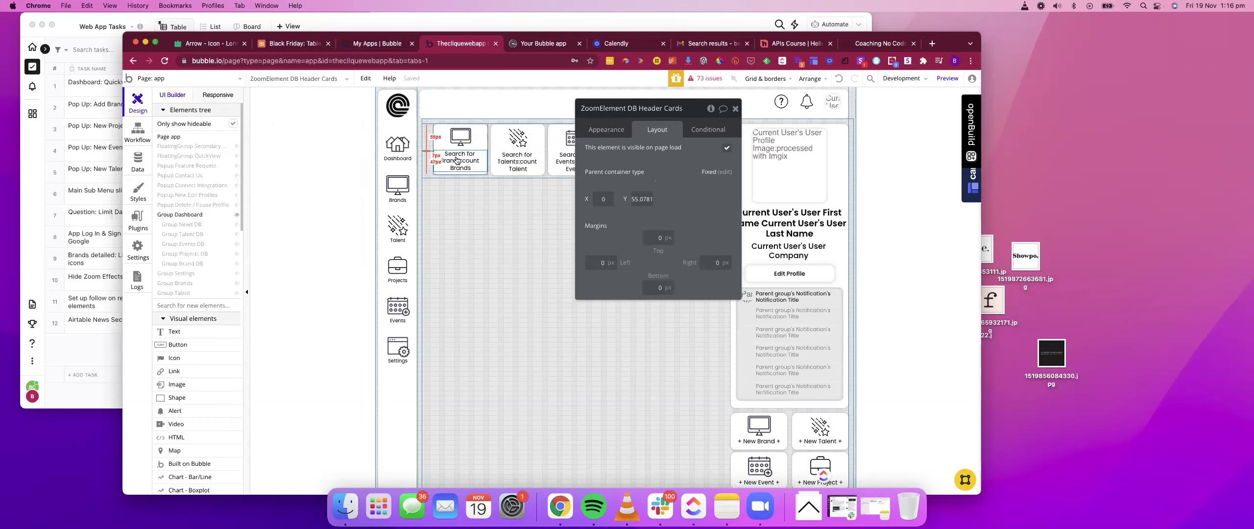
Step: Try nudging Group DB total Brands to the left edge of Group App Type Heading, and undo the moves
left_click(486, 146)
key("Left")
key("Left")
key("Left")
key("Left")
key("Left")
key("Left")
key("Left")
key("Left")
key("Left")
key("Left")
key("Left")
key("Left")
key("Left")
key("Left")
key("Left")
key("Left")
key("Left")
key("Left")
key("Left")
key("Left")
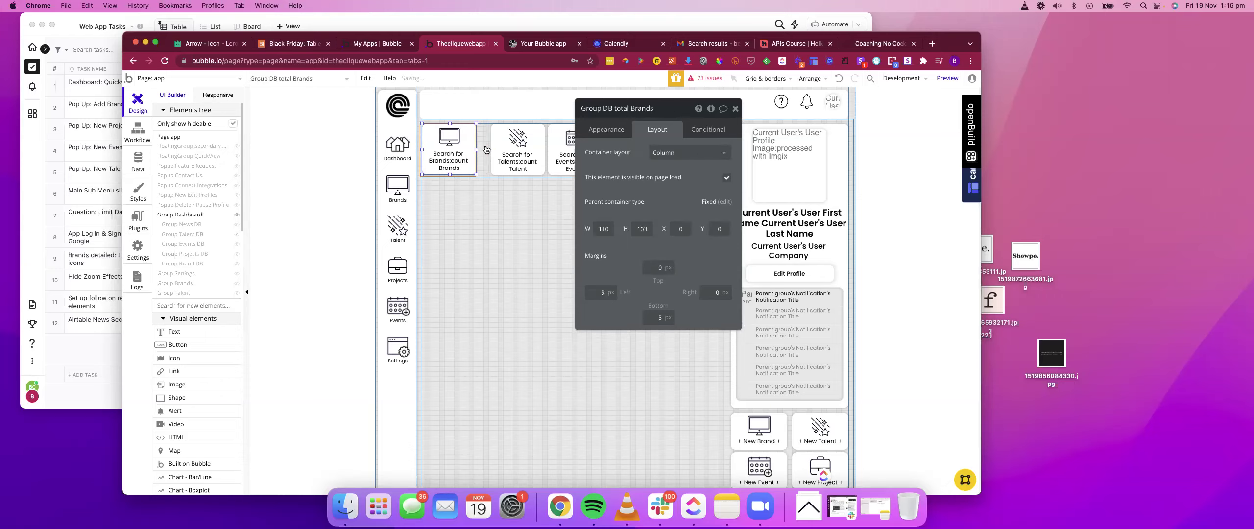
key("Right")
key("super+z")
key("super+z")
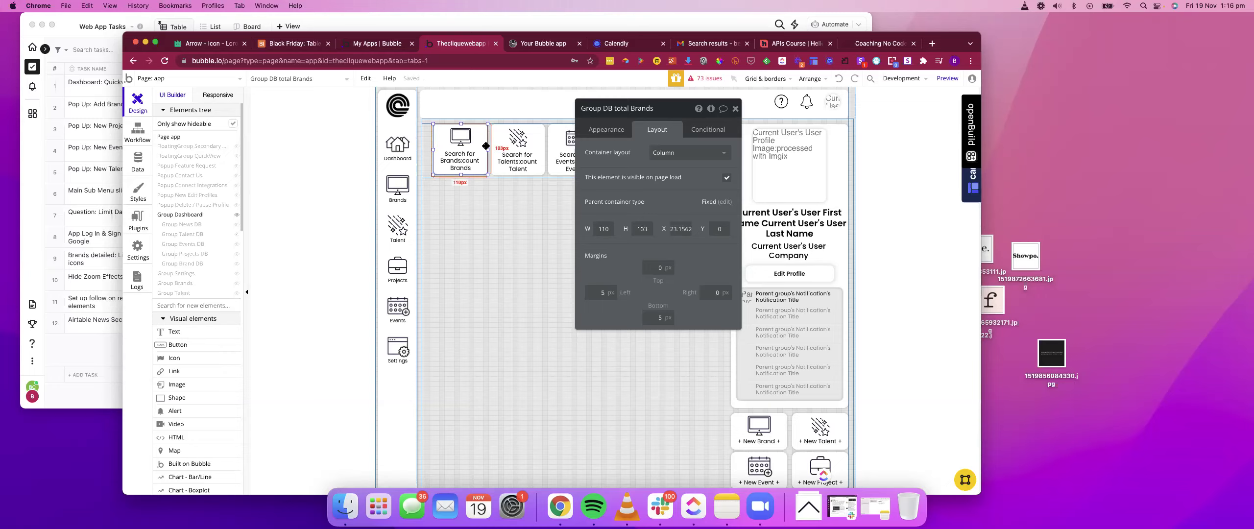
Step: Group ZoomElement DB Header Cards together with Group DB total Brands, and show the new group's appearance settings
left_click(427, 151)
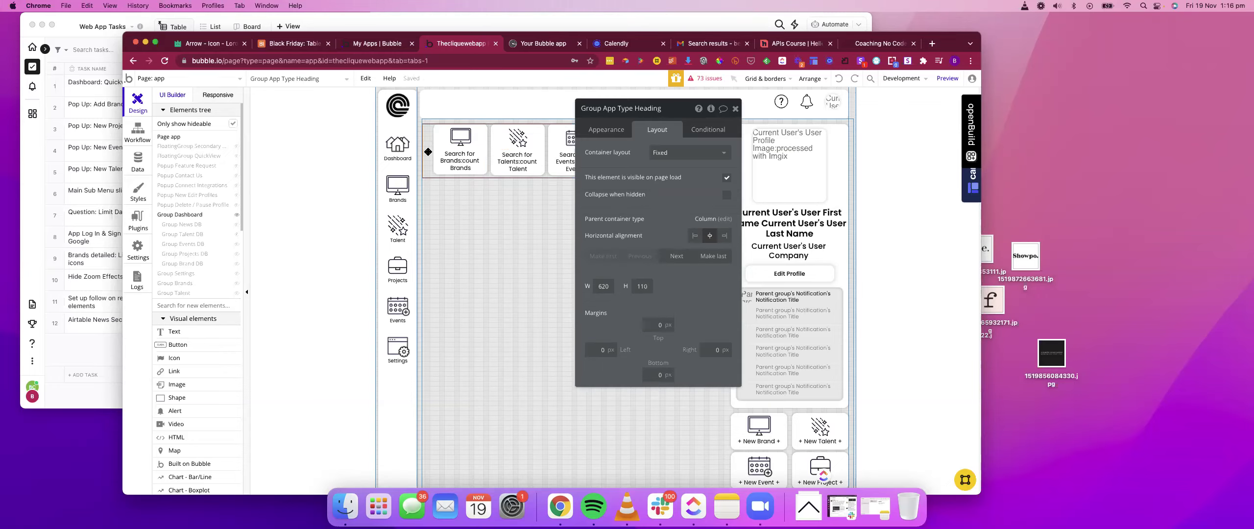
left_click(436, 140)
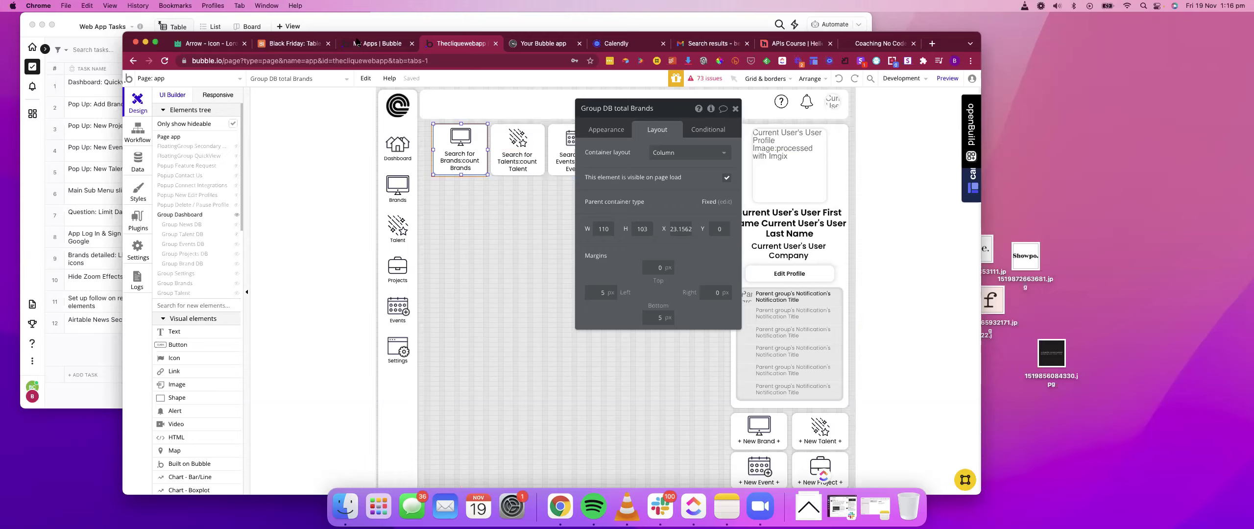
left_click(289, 78)
type("zoom")
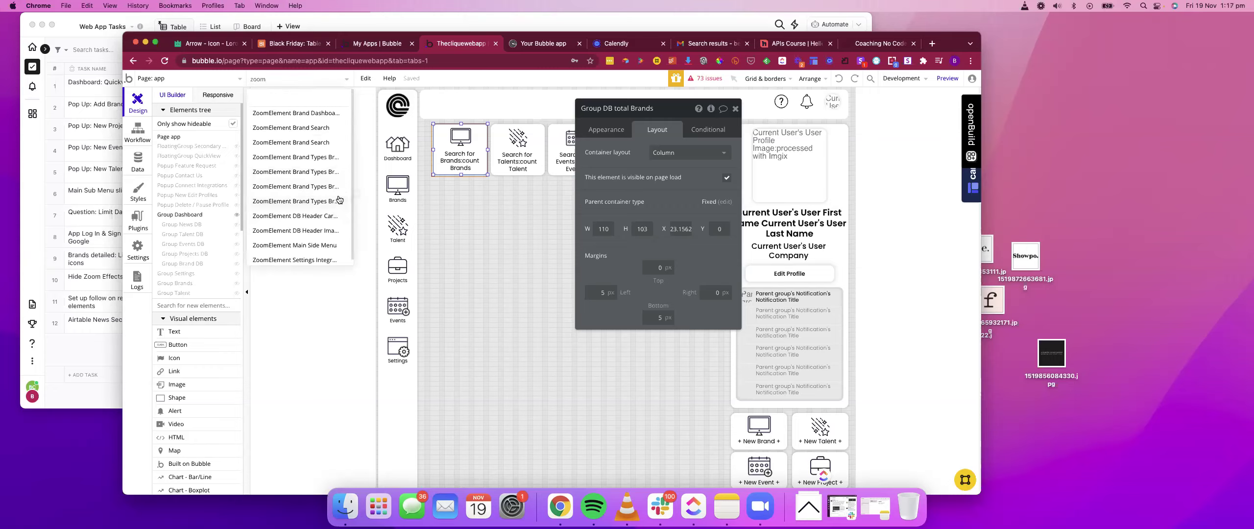
left_click(332, 216)
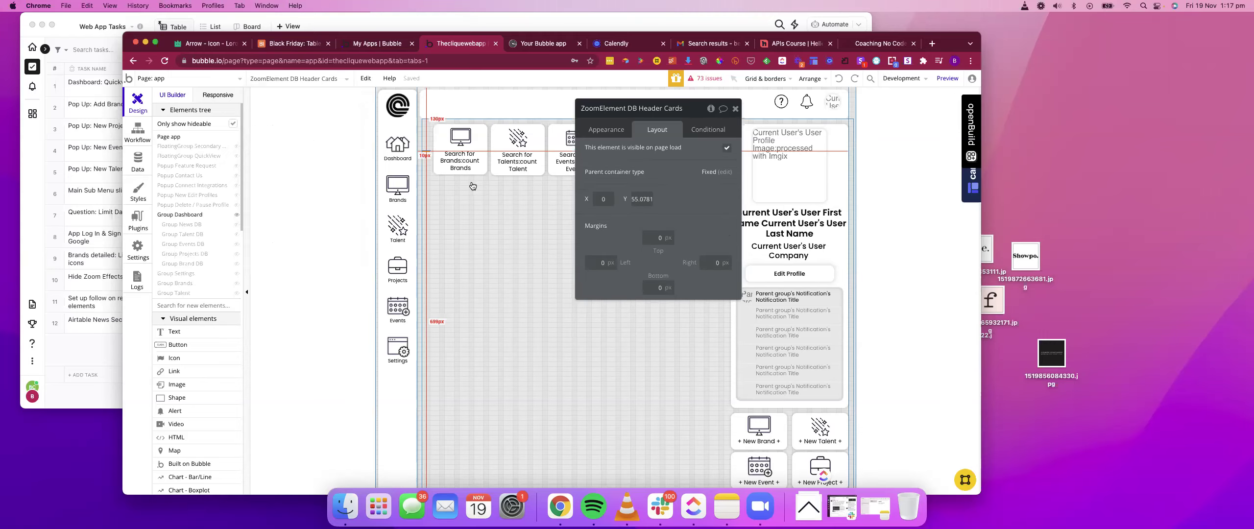
left_click(485, 147, "shift")
right_click(484, 146)
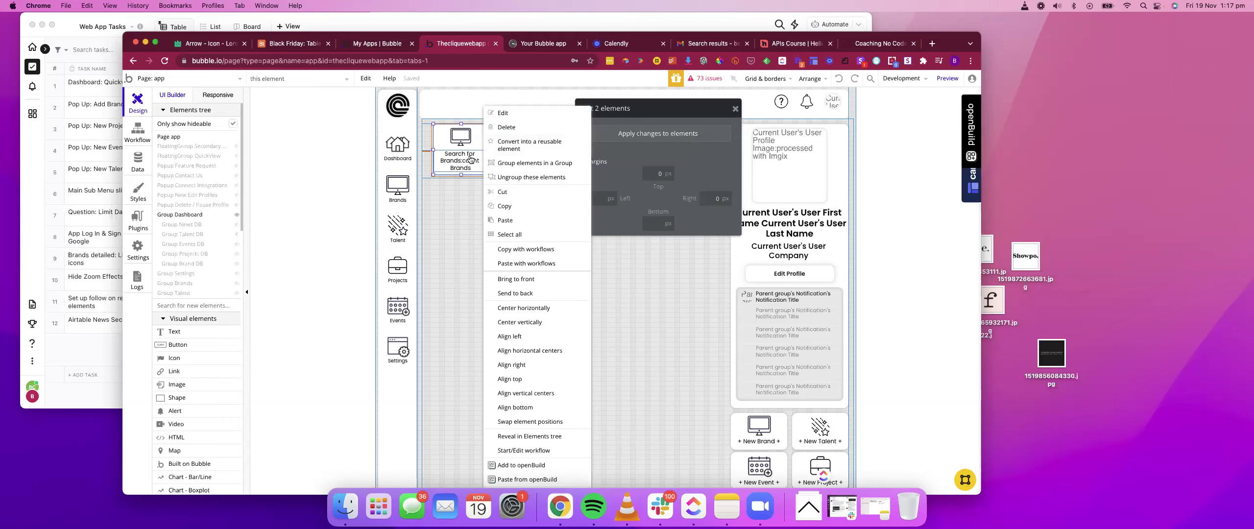
left_click(553, 164)
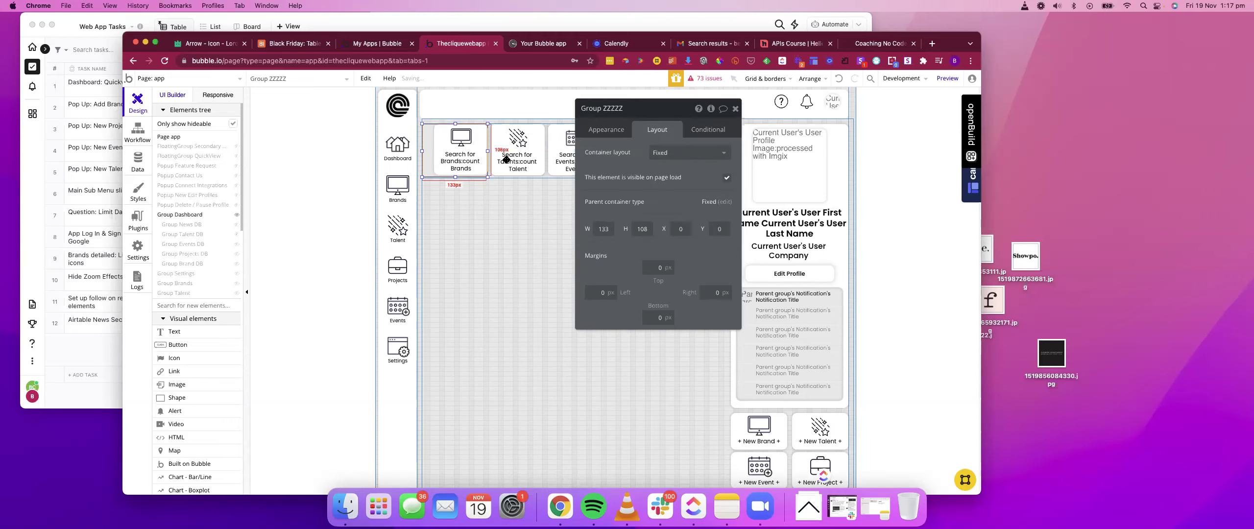
left_click(606, 130)
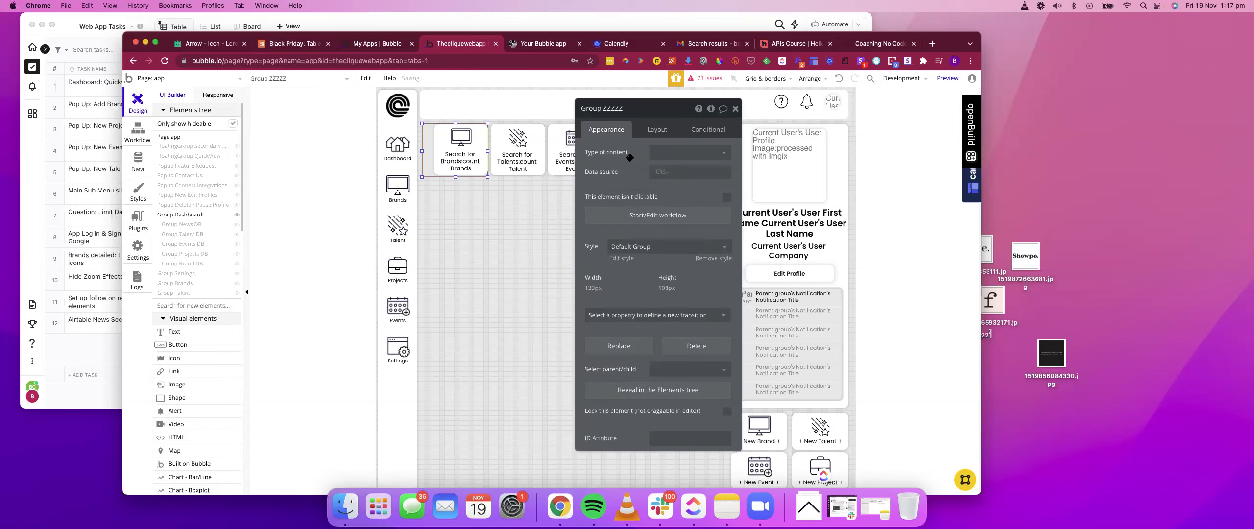
Step: Apply the Clear Group style to Group ZZZZZ and show its layout settings
left_click(656, 246)
left_click(651, 273)
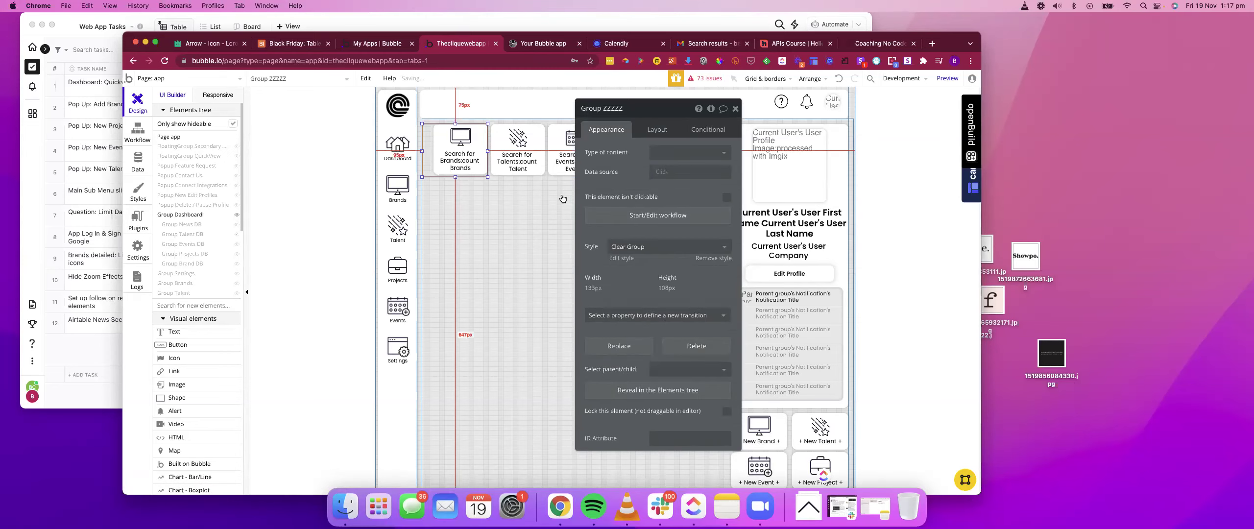
left_click(657, 135)
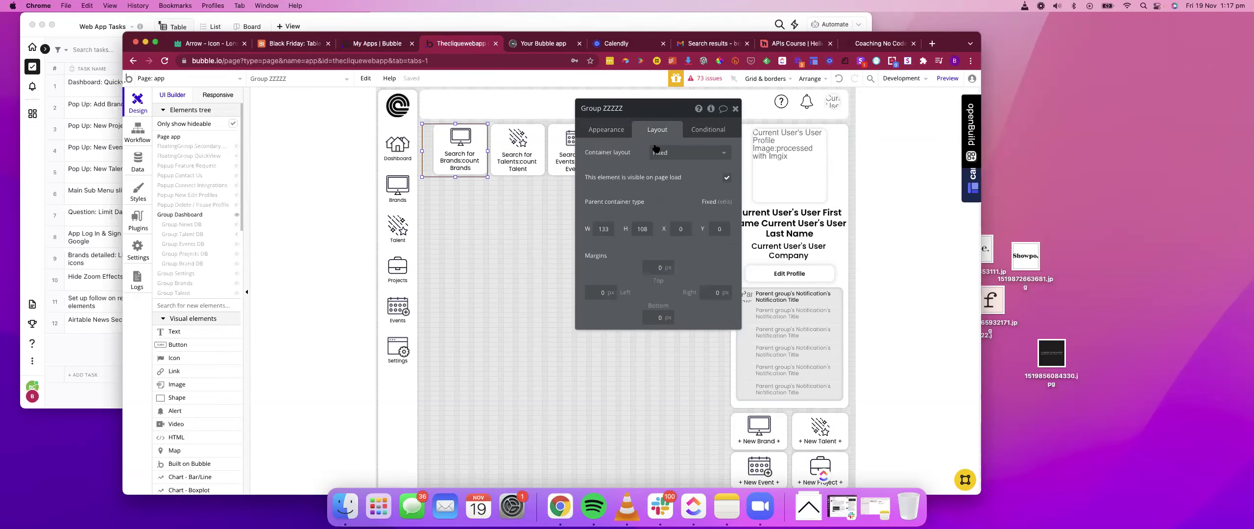
Step: Move Group DB total Brands to the left edge of Group ZZZZZ
left_click(480, 173)
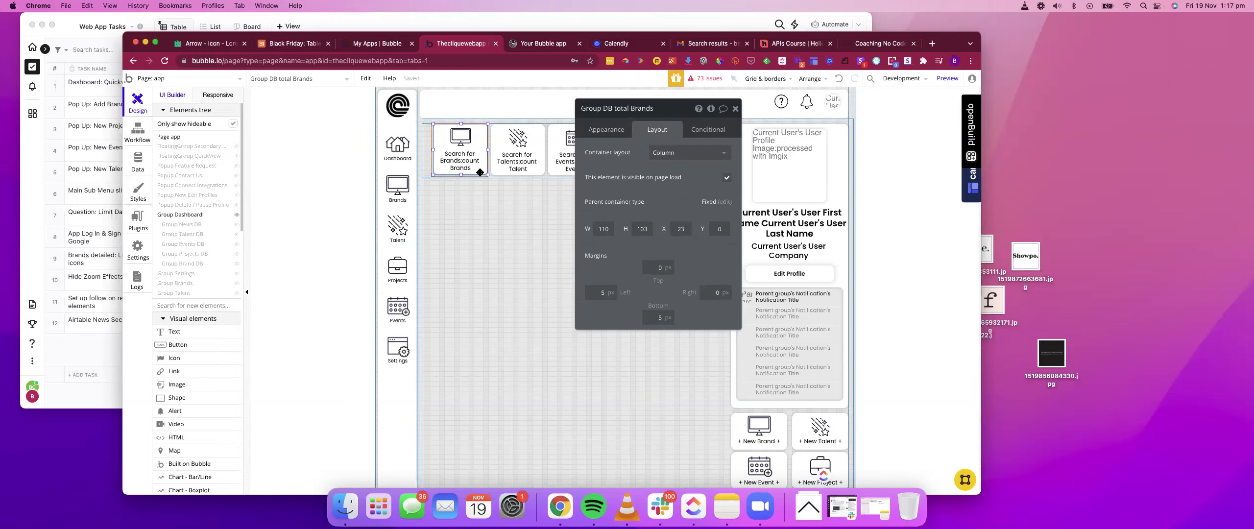
key("Left")
key("Left")
key("Left")
key("Left")
key("Left")
key("Left")
key("Left")
key("Left")
key("Left")
key("Left")
key("Left")
key("Left")
key("Left")
key("Left")
key("Left")
key("Left")
key("Left")
key("Left")
key("Left")
key("Left")
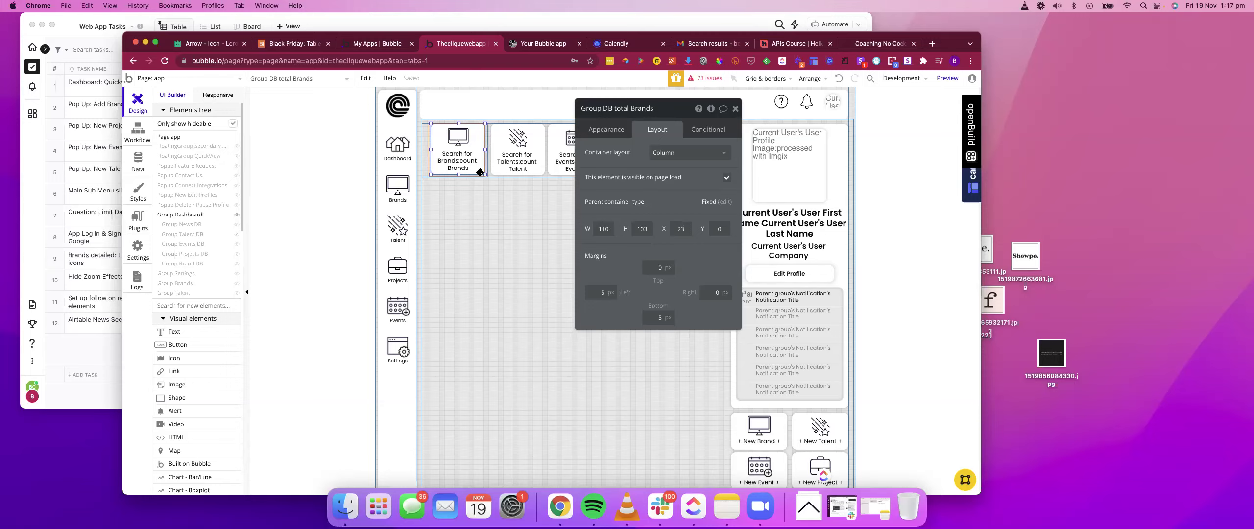
left_click_drag(474, 174, 472, 173)
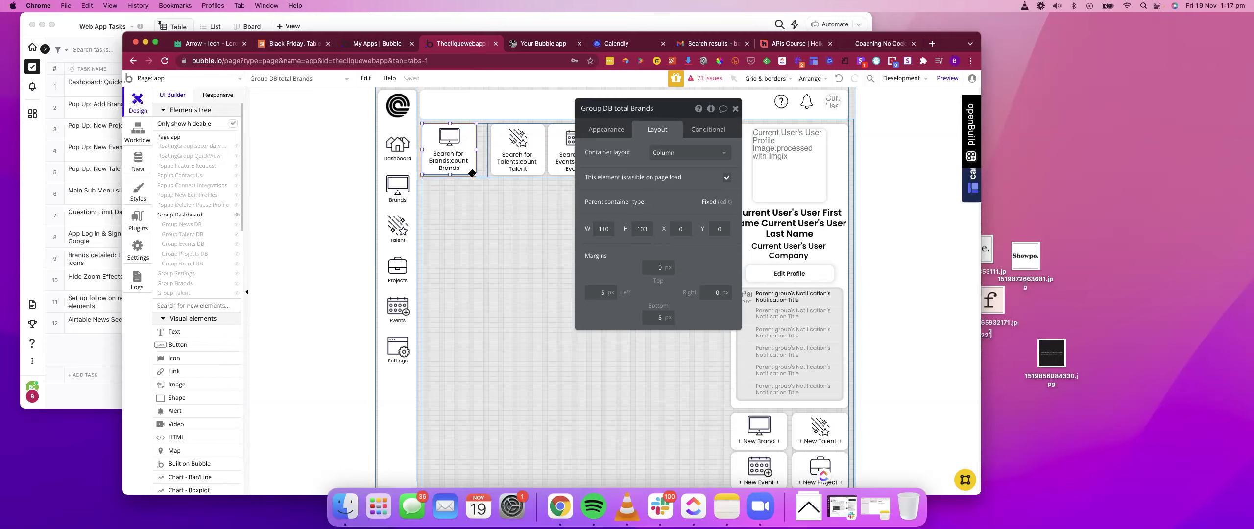
Step: Check the layout settings of Group ZZZZZ, Group DB total Brands and Group Dashboard
left_click(469, 172)
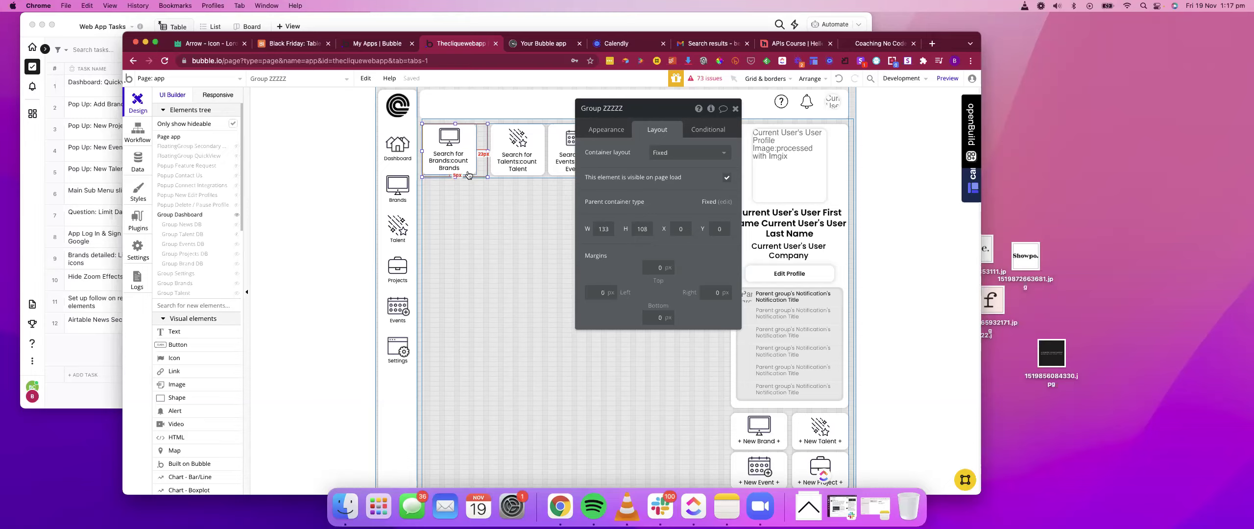
left_click(468, 171)
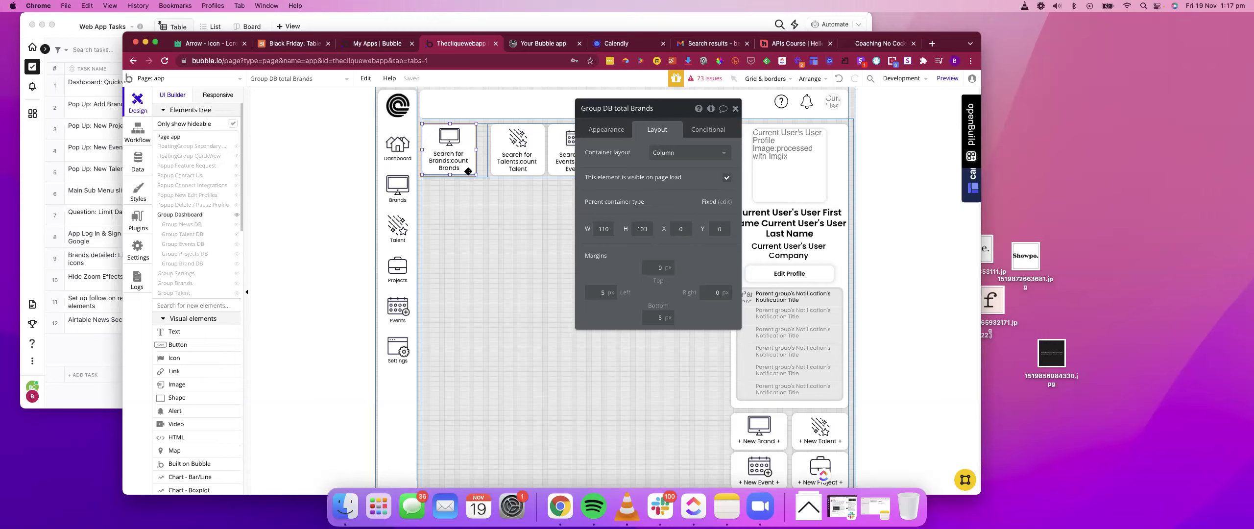
left_click(467, 196)
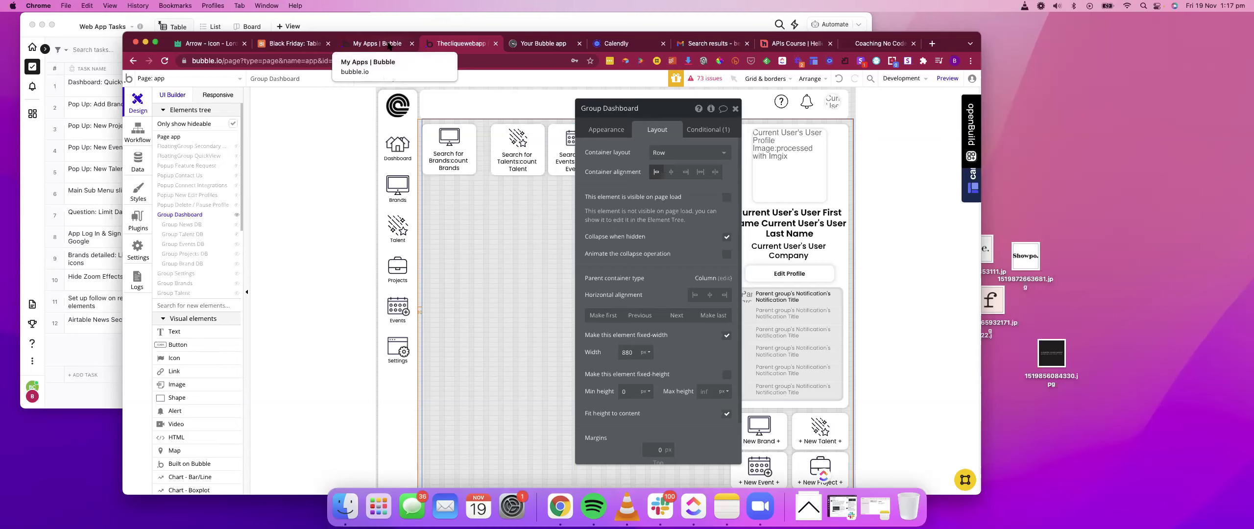
key("ctrl+Tab")
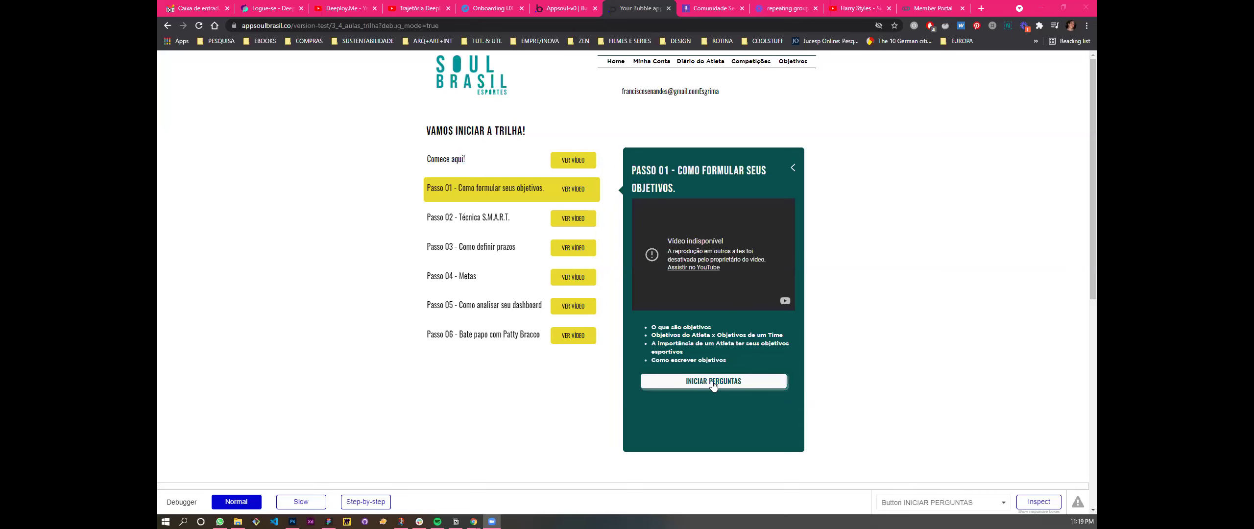
Step: Compare the lesson panel g VisualizarAula in the Appsoul editor with the 3_4_aulas_trilha page preview
left_click(550, 7)
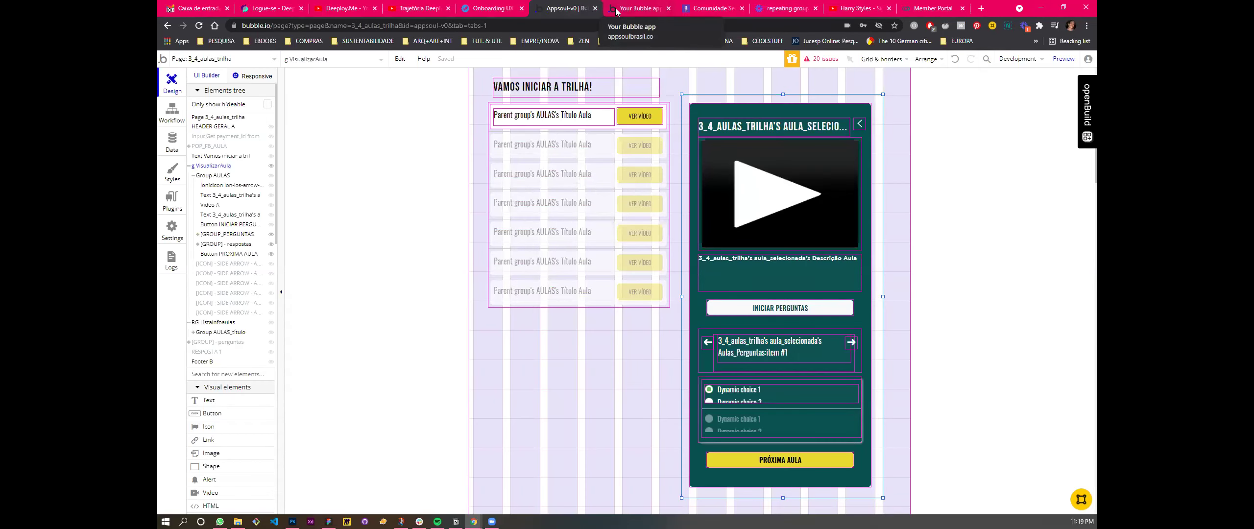
left_click(616, 12)
left_click(563, 8)
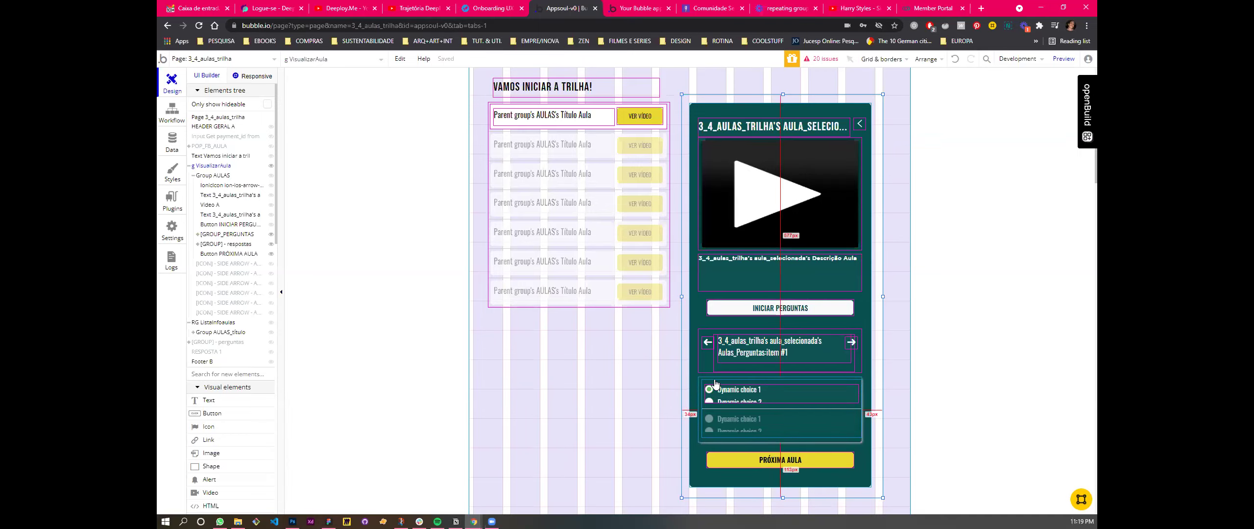
left_click(637, 7)
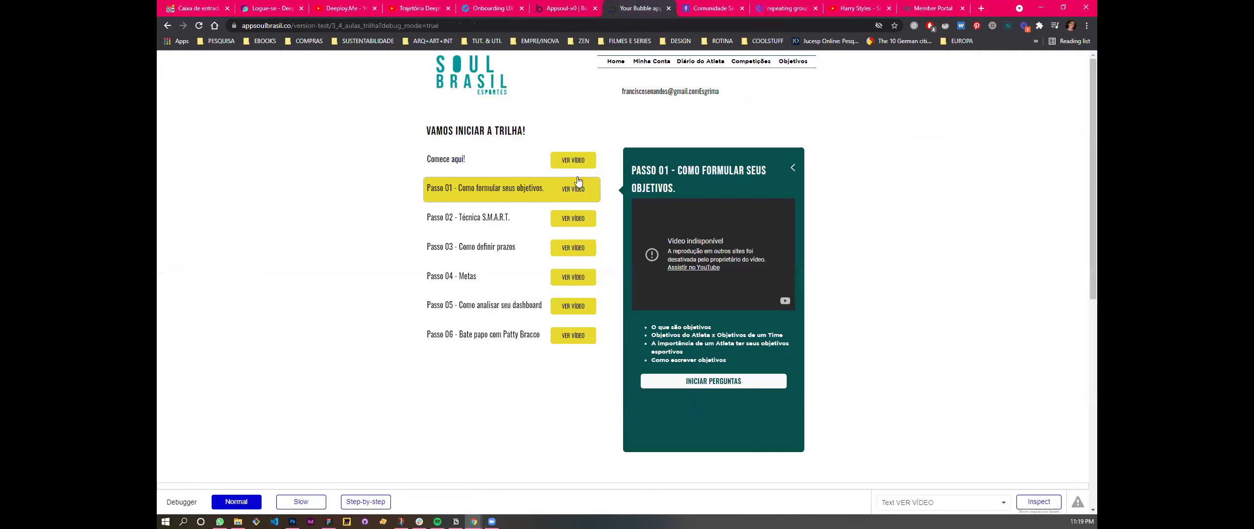
Step: Start the Passo 01 questions in the preview and examine the first question's text
left_click(723, 385)
scroll(710, 372, "down", 2)
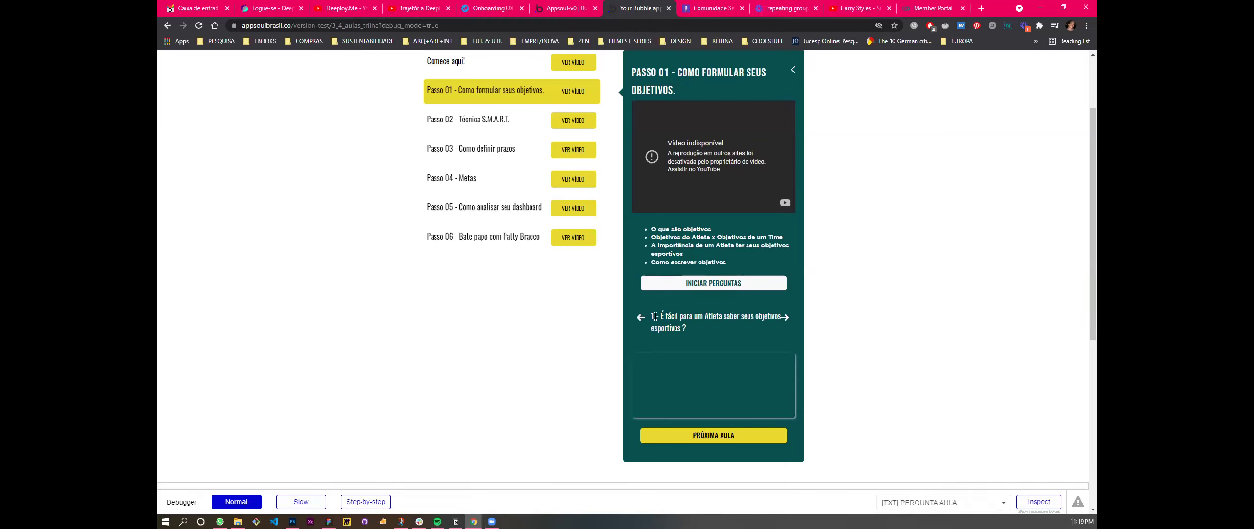
left_click_drag(655, 317, 750, 328)
left_click(650, 316)
triple_click(654, 316)
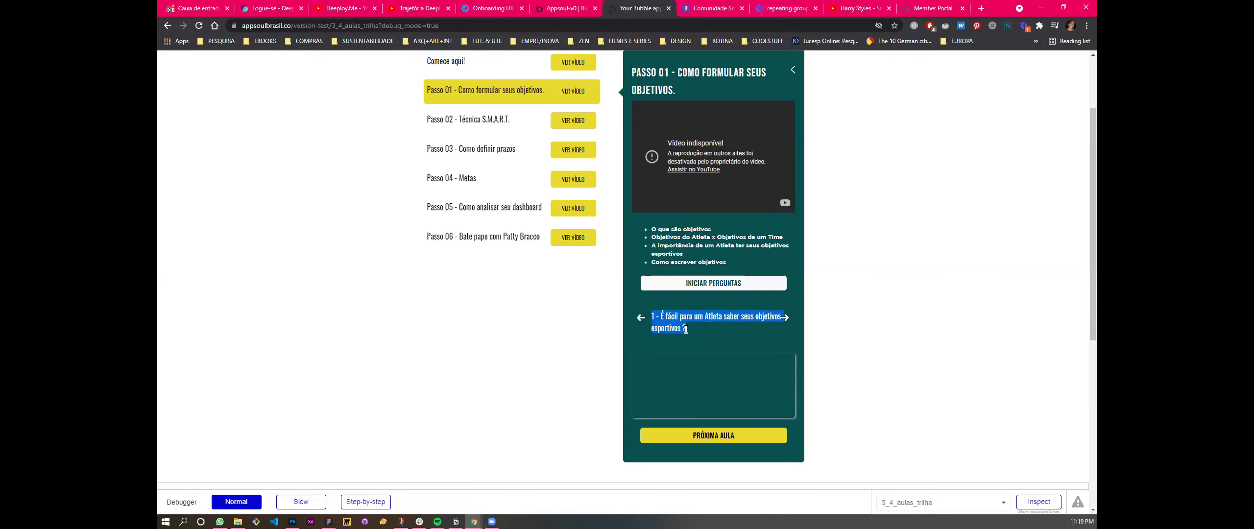
left_click(666, 314)
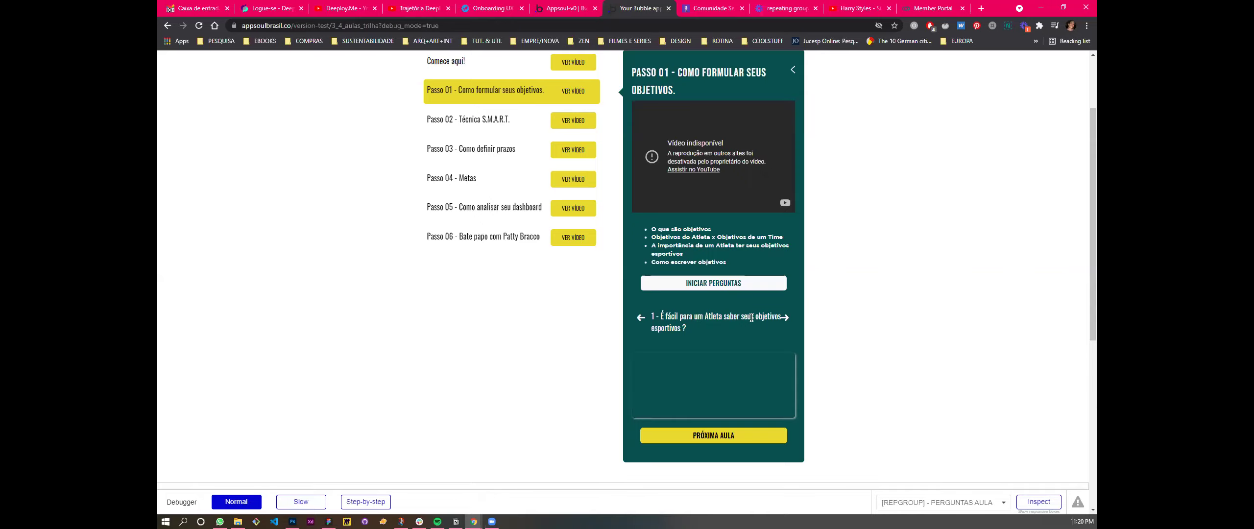
Step: In the Appsoul editor, copy the dynamic expression of [TXT] PERGUNTA AULA and delete that text element
left_click(569, 8)
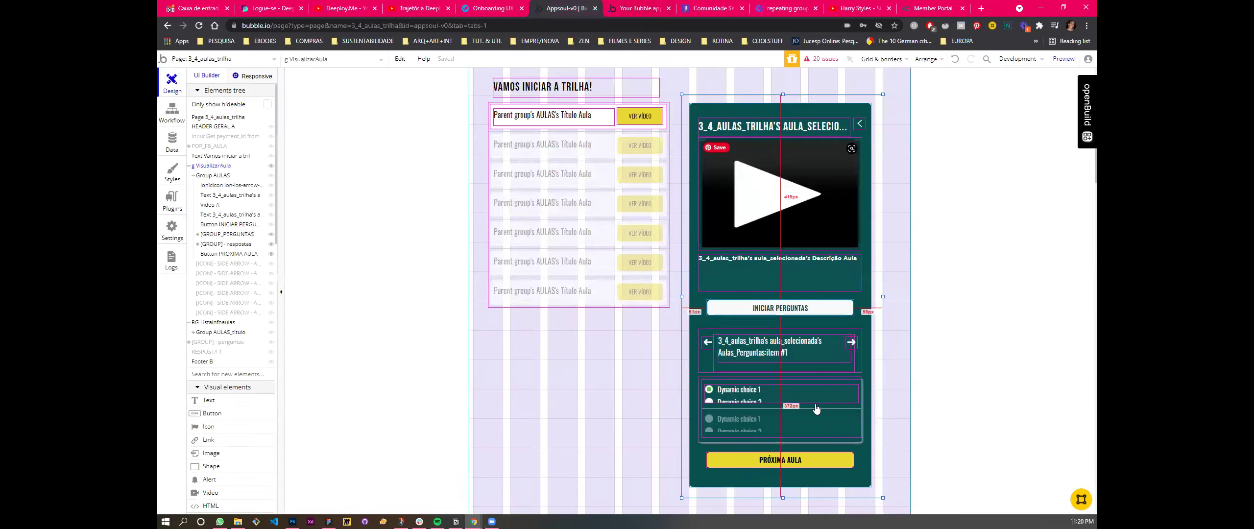
left_click(782, 353)
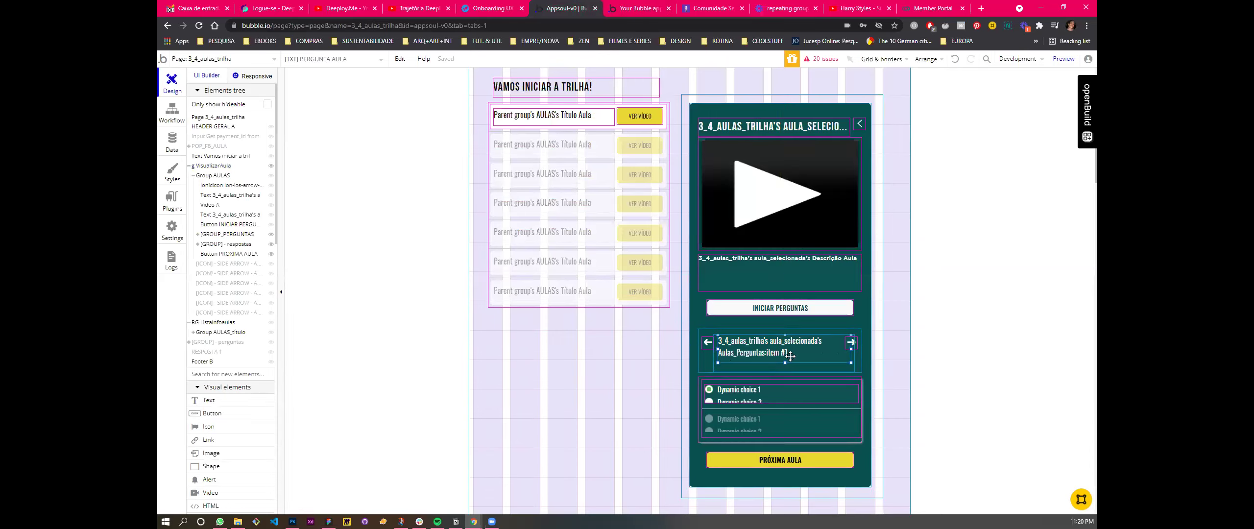
double_click(768, 351)
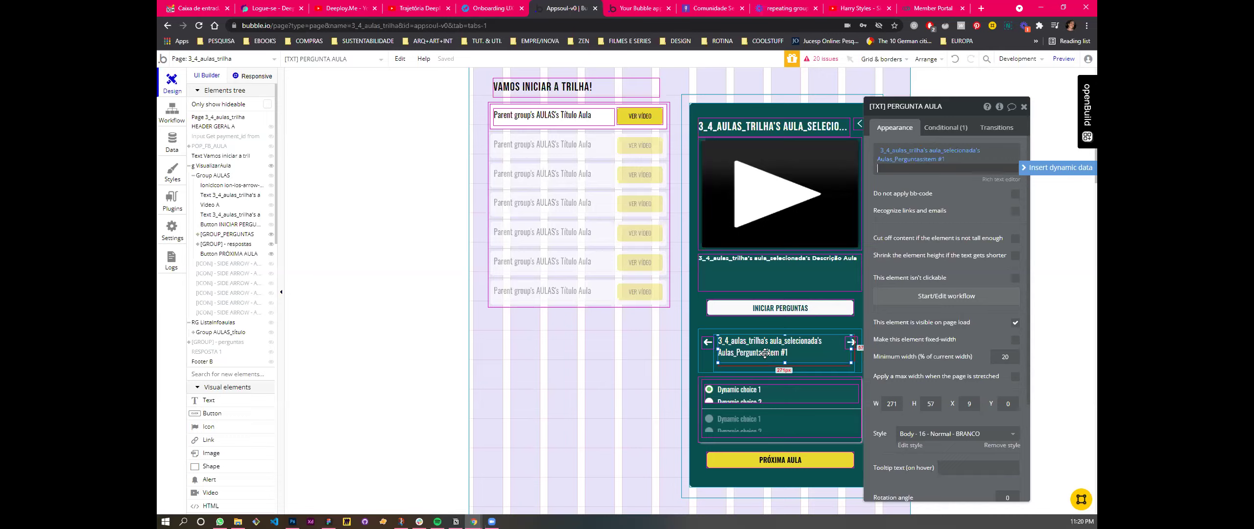
right_click(945, 153)
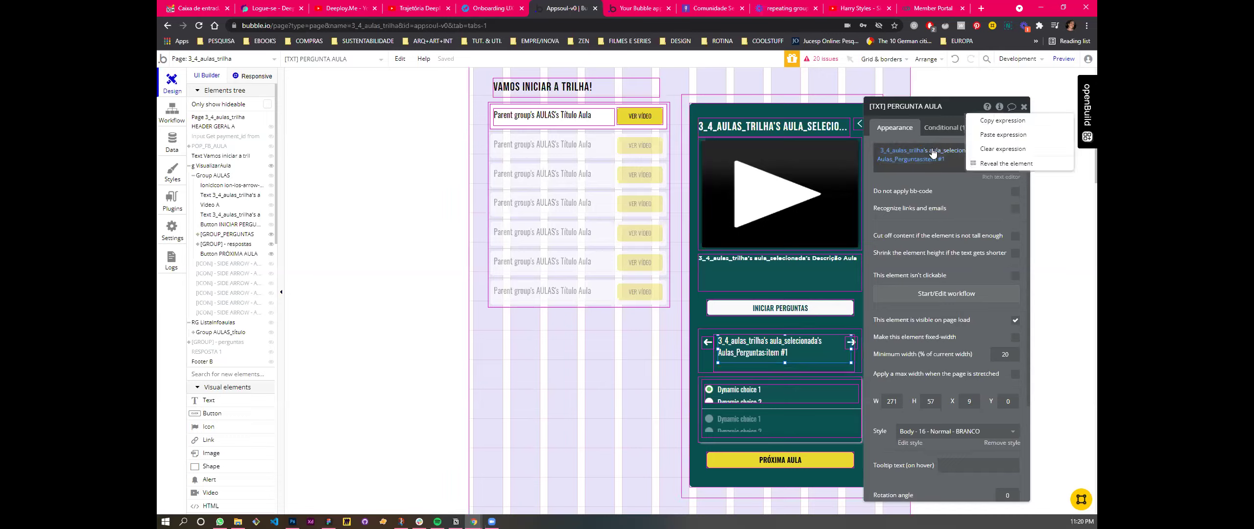
left_click(1003, 127)
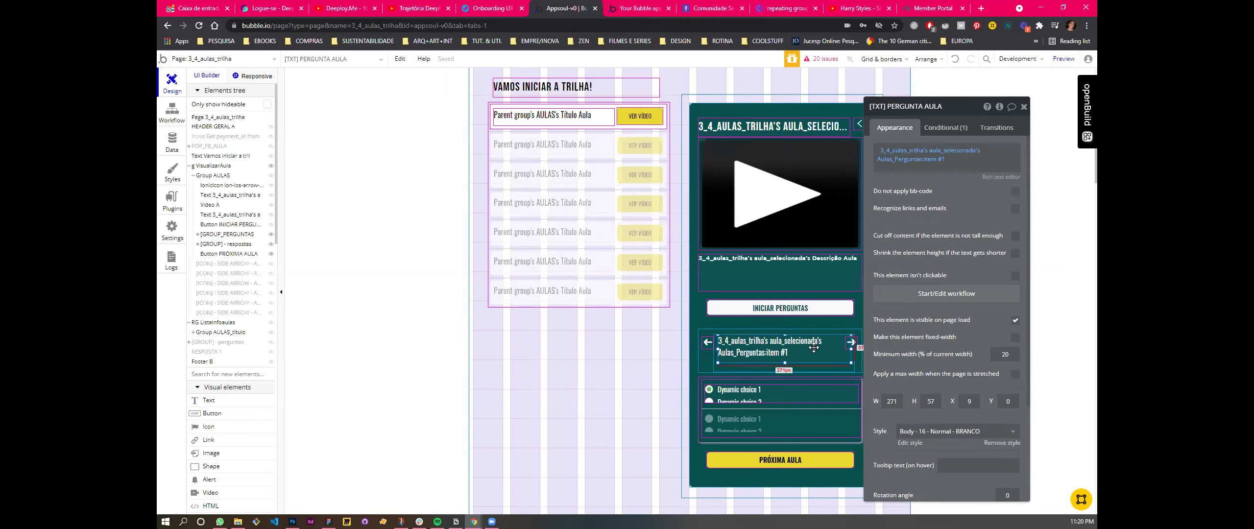
key("Delete")
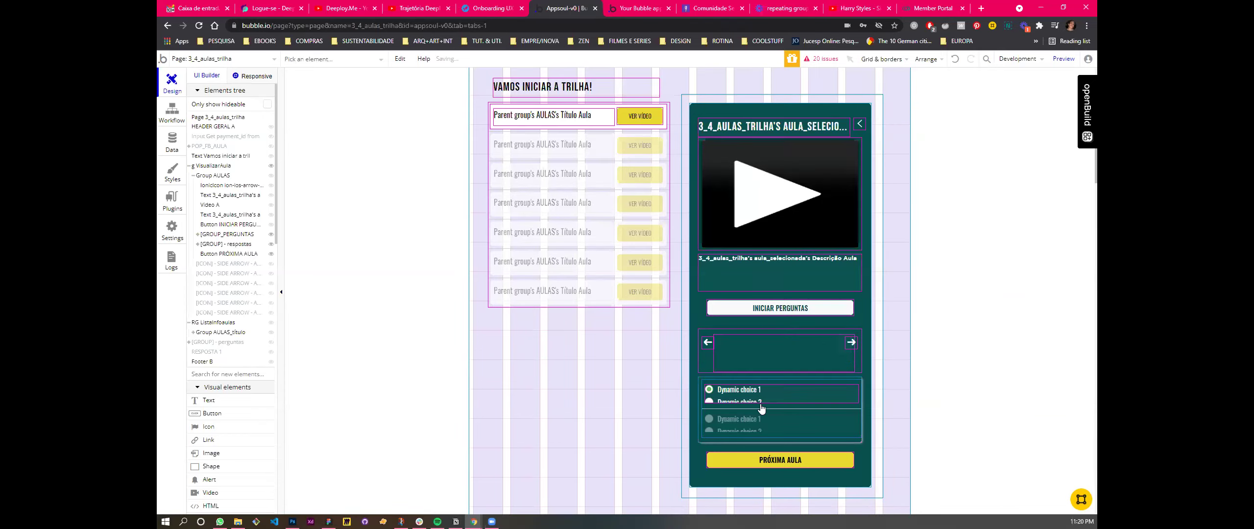
Step: Draw a repeating group about 252 by 58 px between the two arrows in the question area
scroll(227, 374, "down", 3)
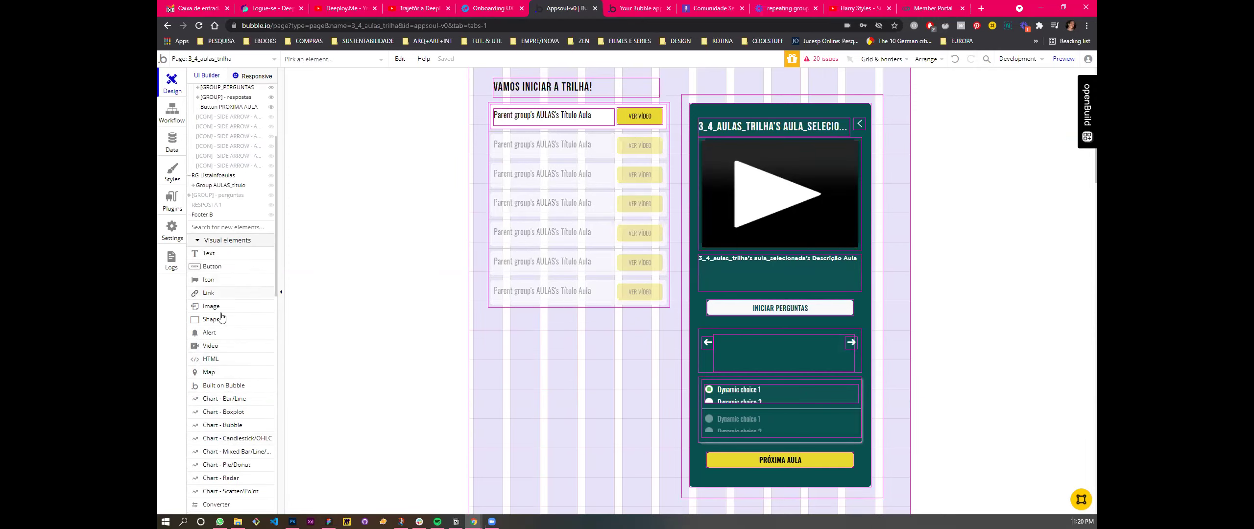
scroll(219, 319, "down", 7)
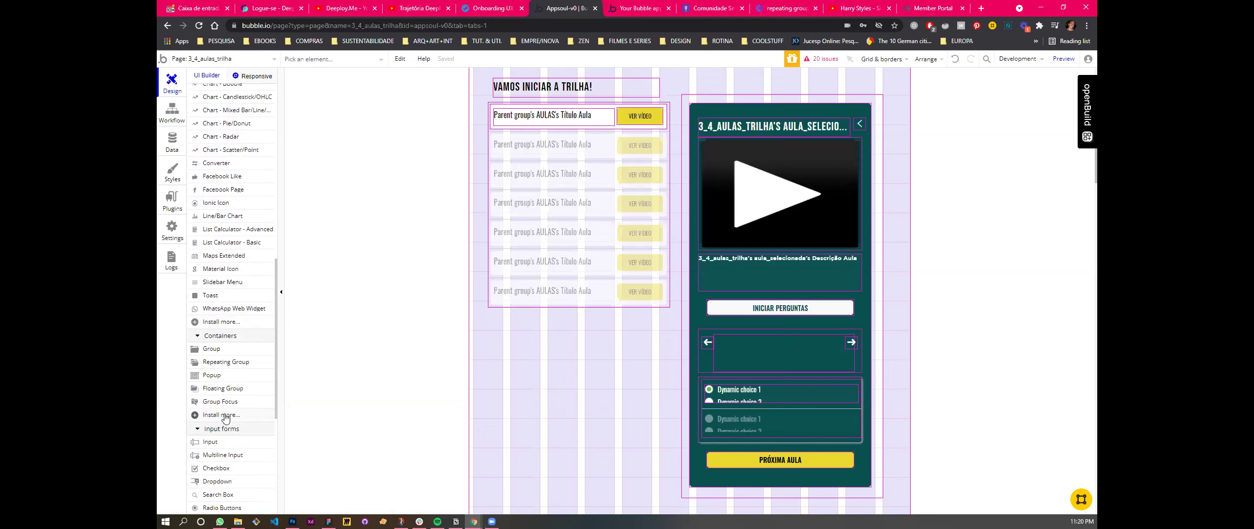
left_click(225, 361)
left_click_drag(716, 337, 840, 365)
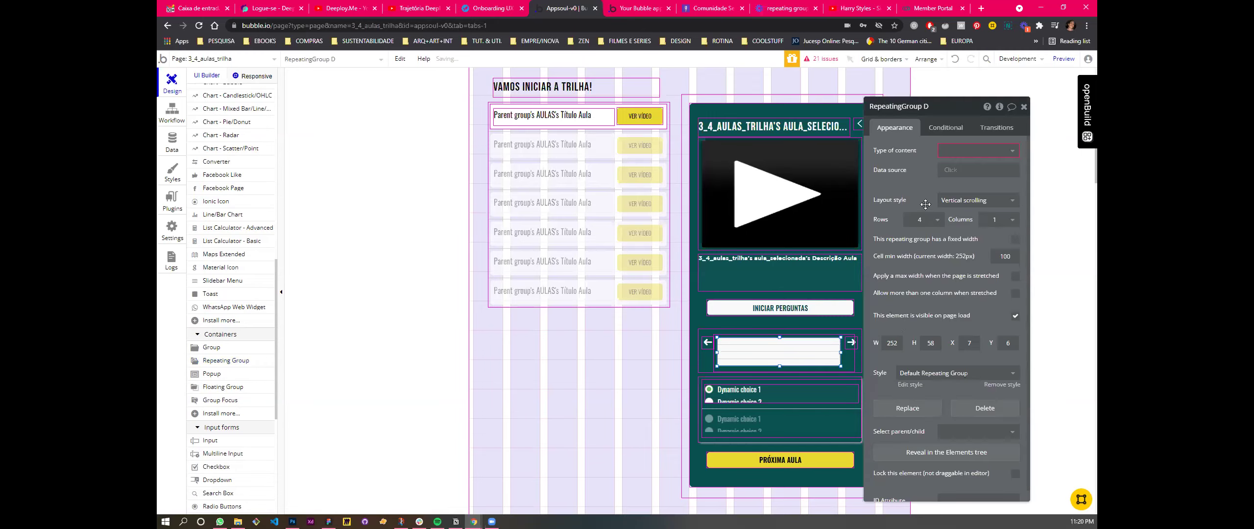
Step: Set the new repeating group's layout style to Fixed number of cells with 1 row, and open its content type choices
left_click(967, 201)
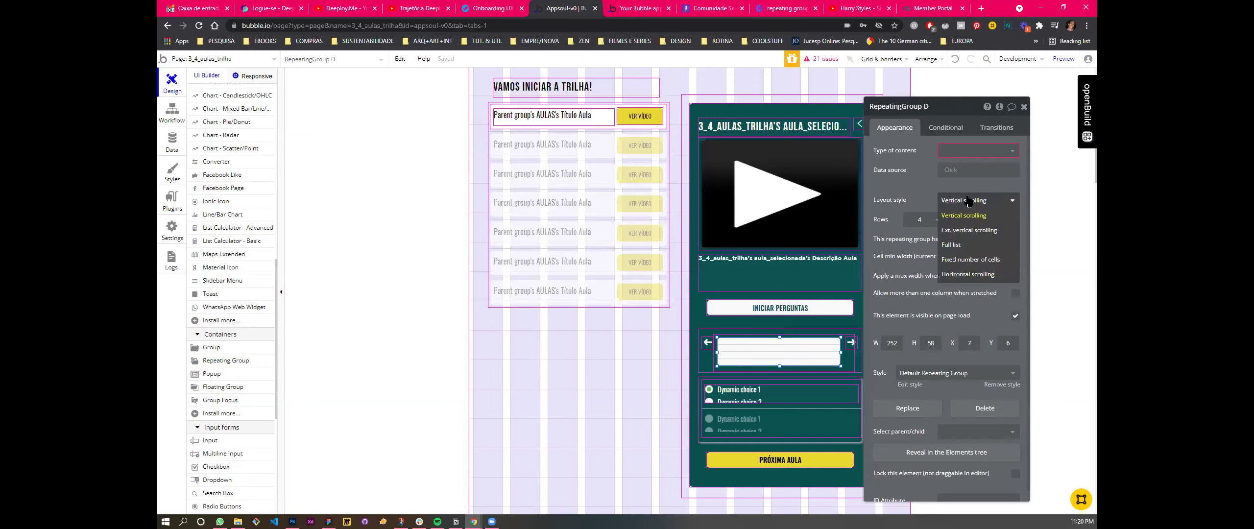
left_click(973, 260)
left_click(922, 219)
left_click(921, 224)
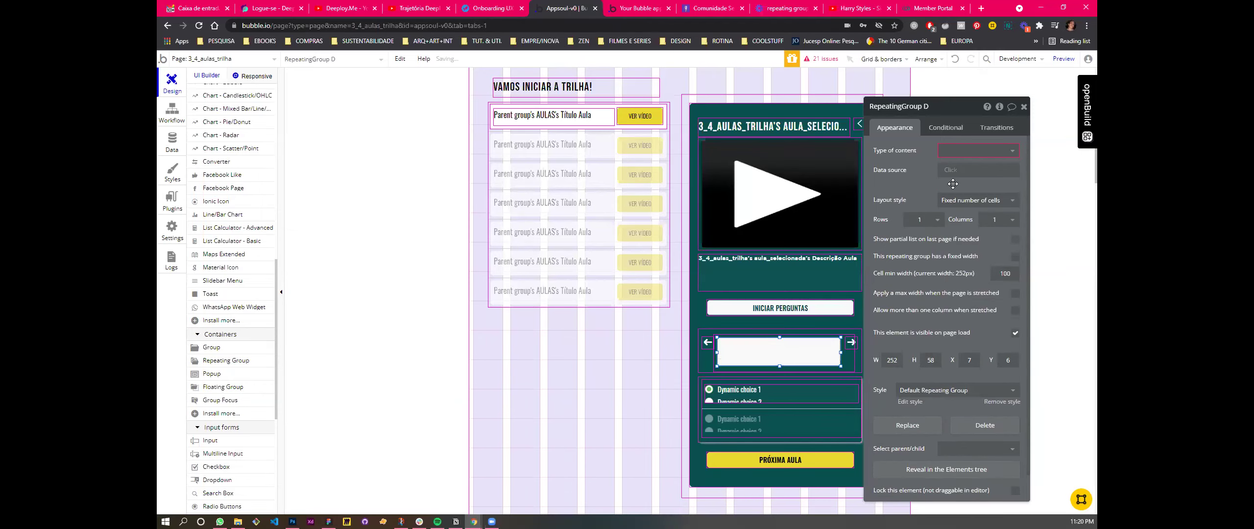
left_click(967, 151)
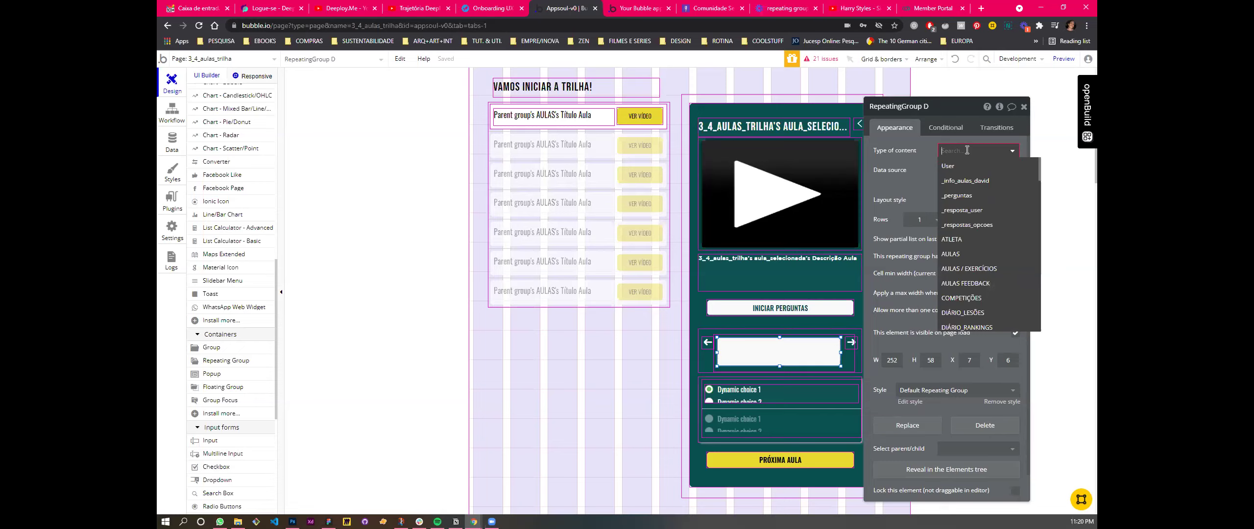
Step: Set the content type of the outer repeating group [REPGROUP] - PERGUNTAS AULA to AULAS
left_click(850, 365)
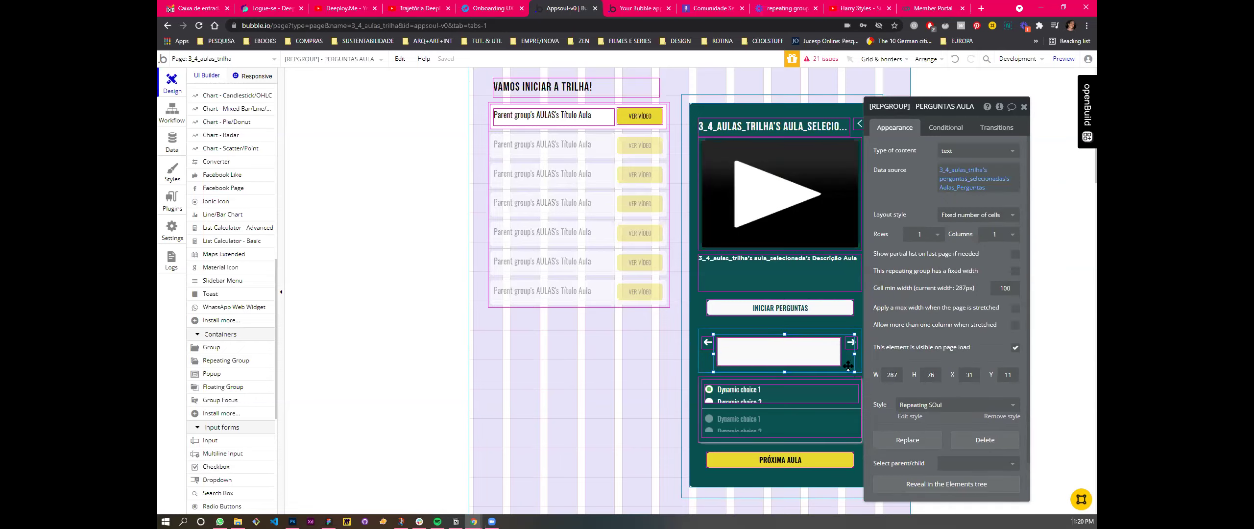
left_click(860, 365)
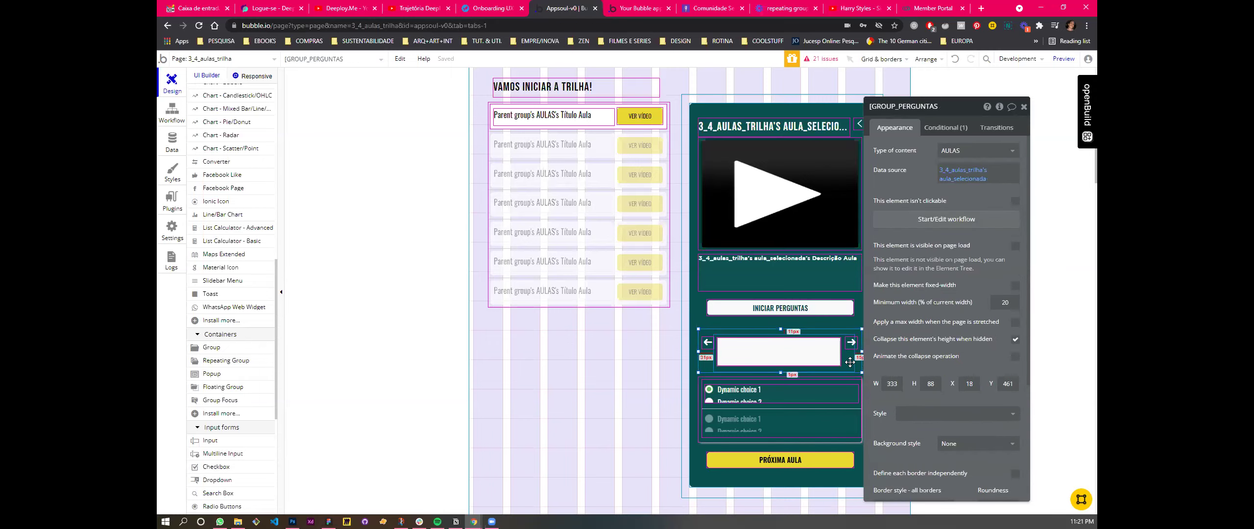
left_click(850, 367)
left_click(955, 151)
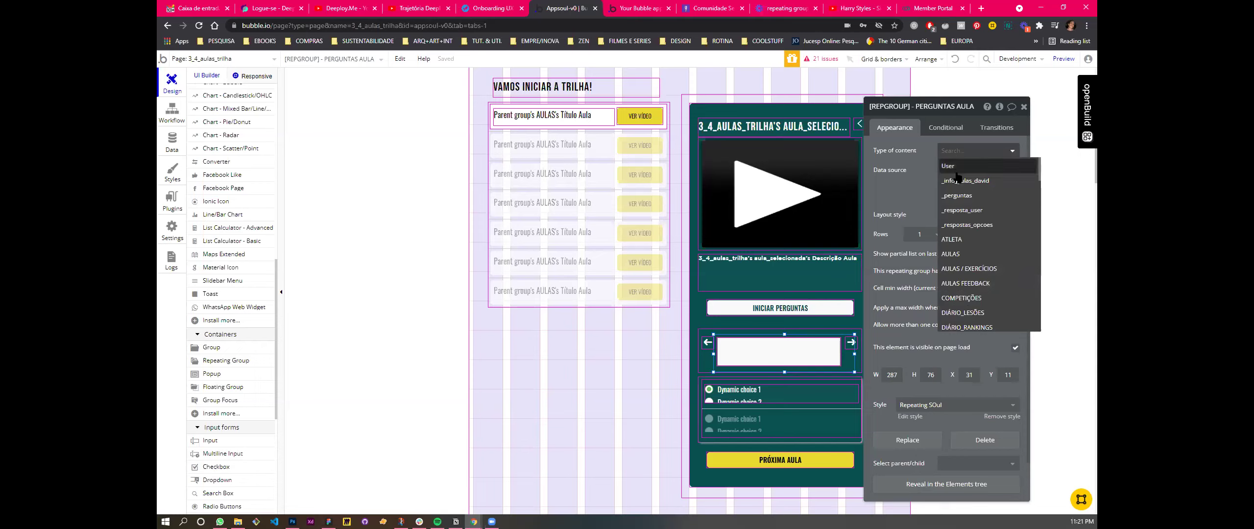
left_click(961, 257)
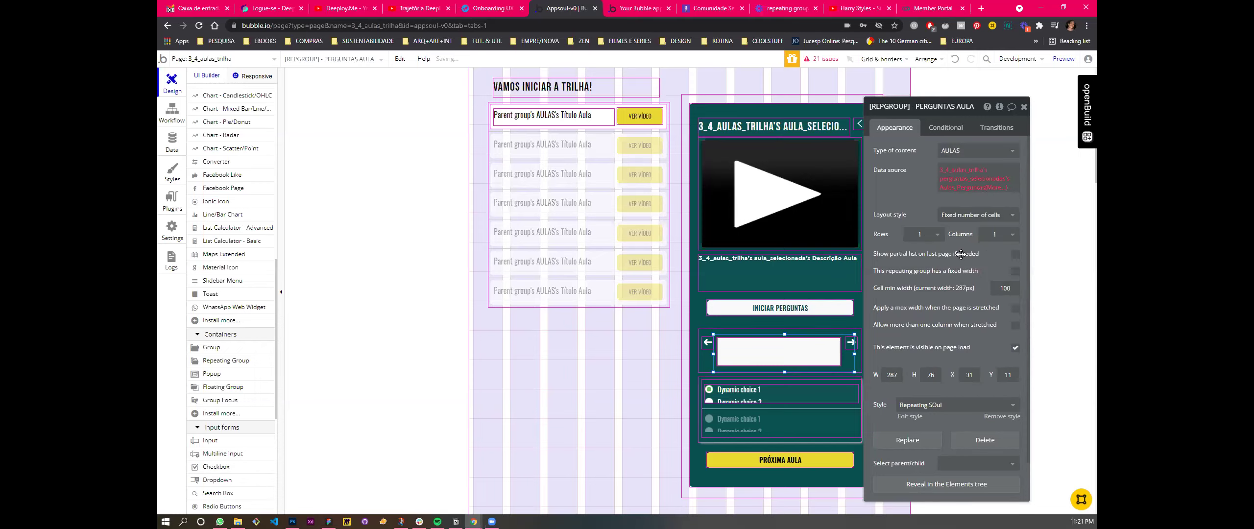
Step: Clear the data source expression of [REPGROUP] - PERGUNTAS AULA and set it to Parent group's AULAS
right_click(1012, 171)
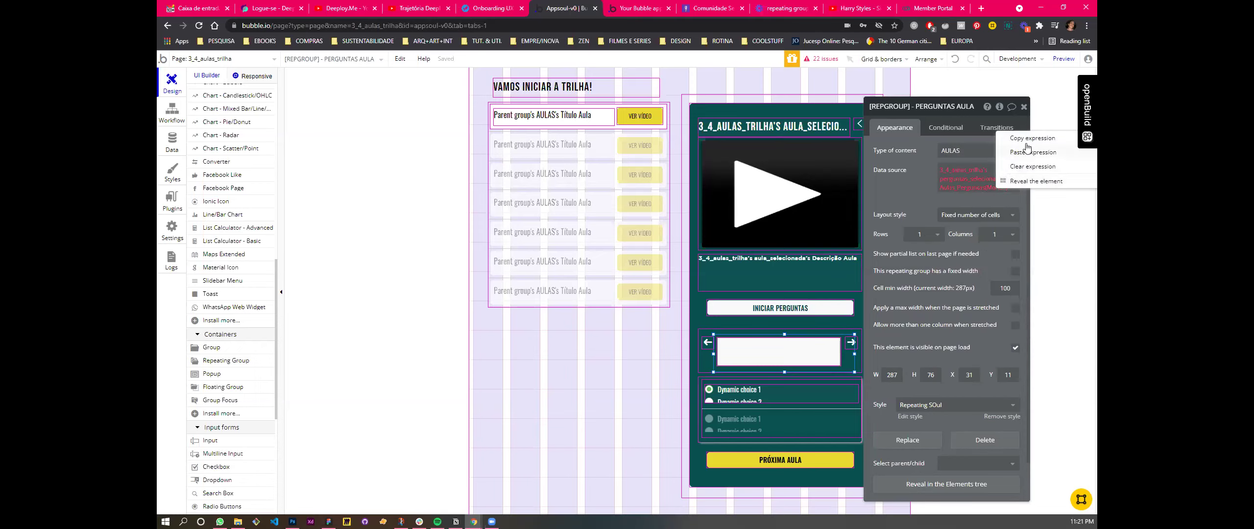
left_click(1027, 166)
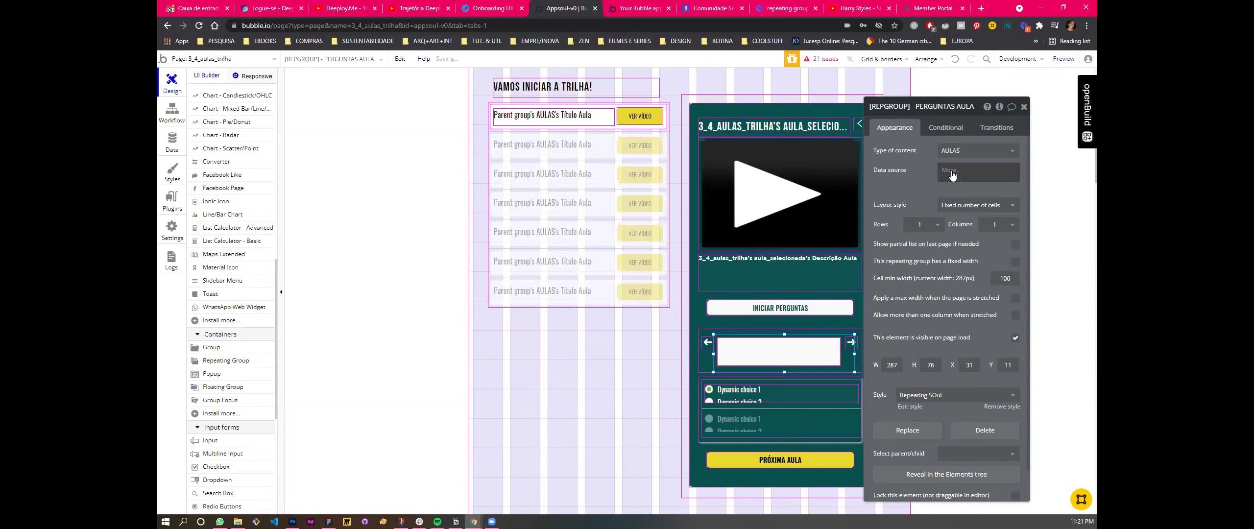
left_click(953, 172)
left_click(967, 207)
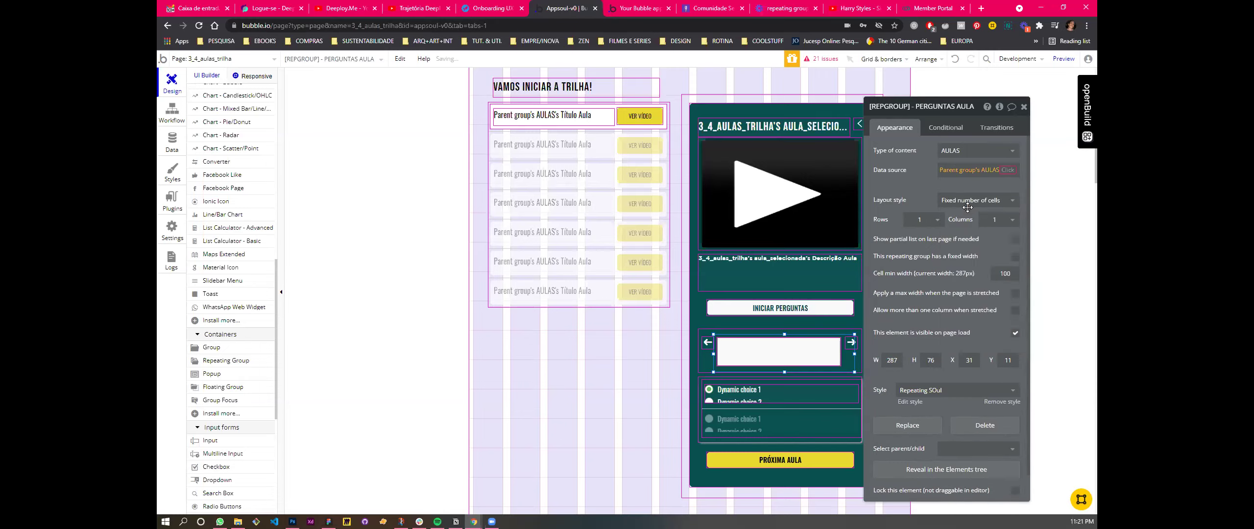
left_click(920, 182)
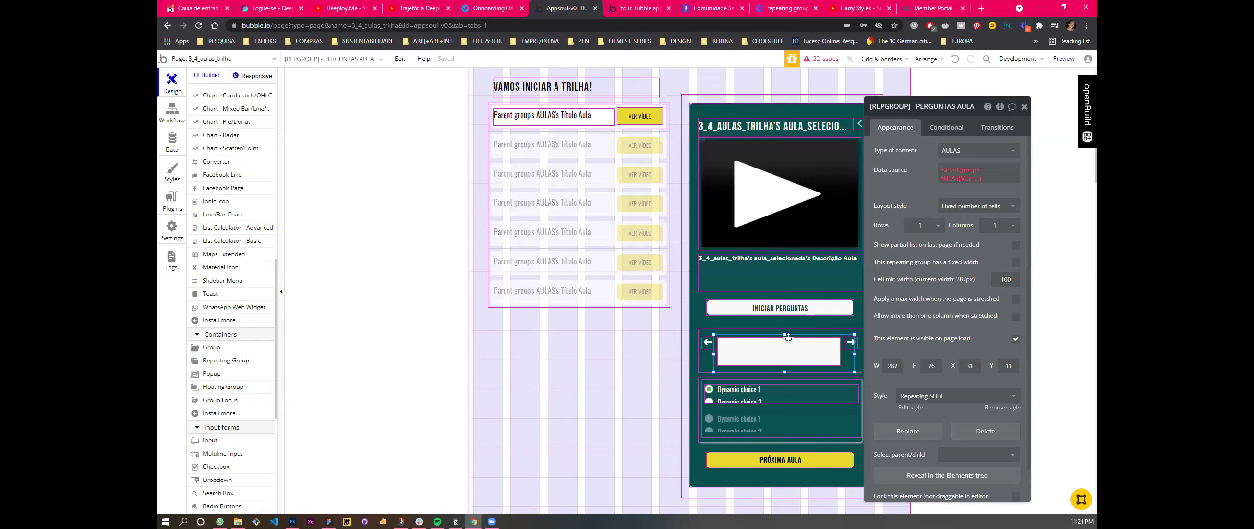
Step: Draw a text element about 227 by 37 px inside the inner repeating group between the two arrows
left_click(768, 353)
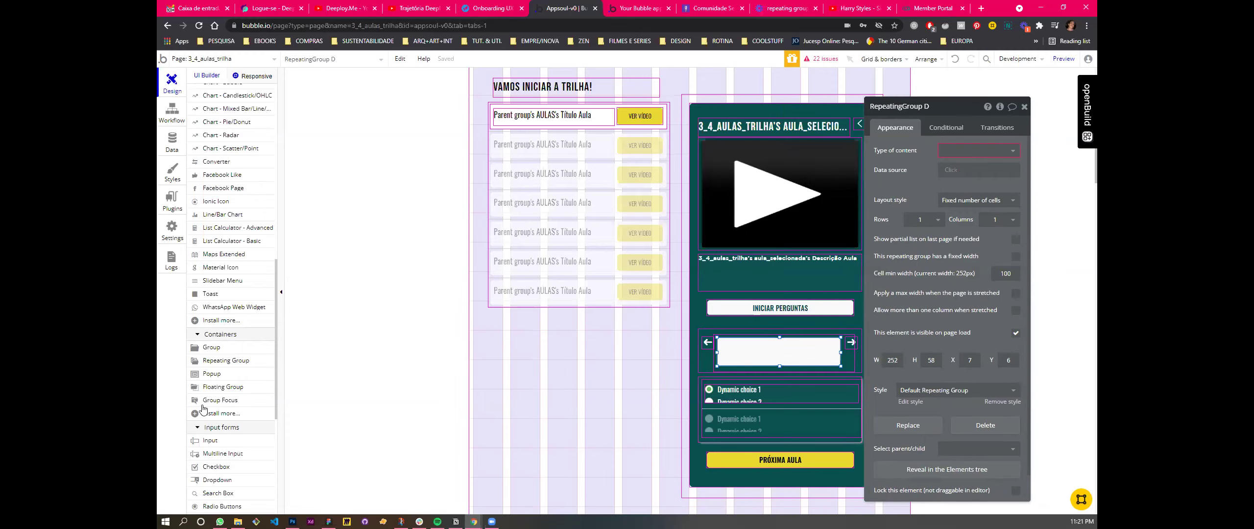
scroll(216, 328, "down", 2)
scroll(216, 392, "up", 1)
scroll(221, 418, "down", 1)
scroll(218, 387, "up", 3)
scroll(208, 372, "up", 3)
scroll(205, 258, "up", 3)
left_click(209, 204)
left_click_drag(723, 341, 835, 360)
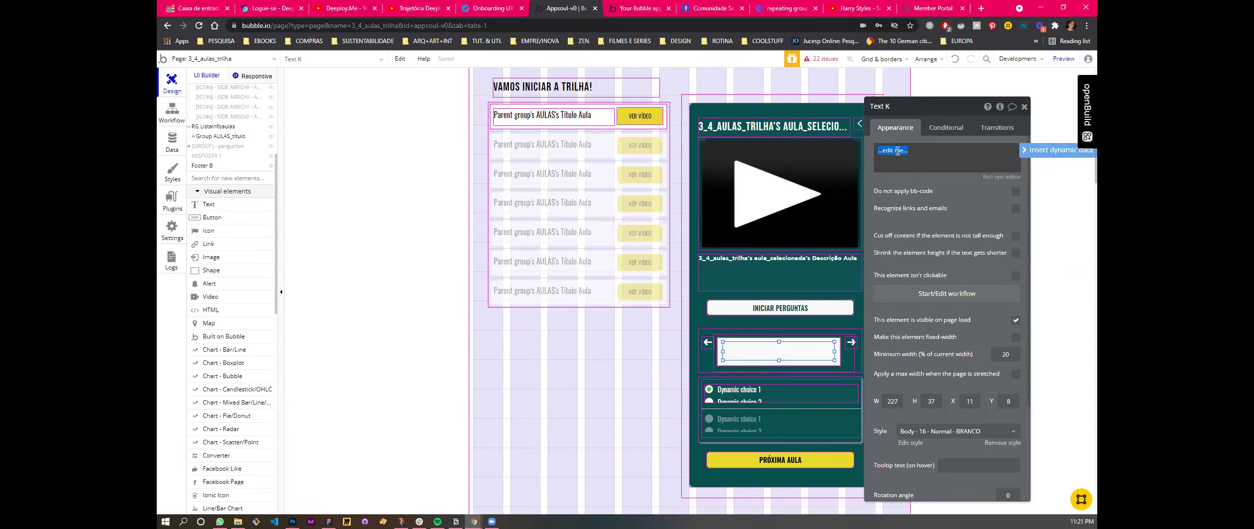
Step: Paste the copied expression 3_4_aulas_trilha's aula_selecionada's Aulas_Perguntas:item #1 into the new text and apply the style Body - 16 - Bold - PRETO
left_click(1057, 149)
right_click(930, 147)
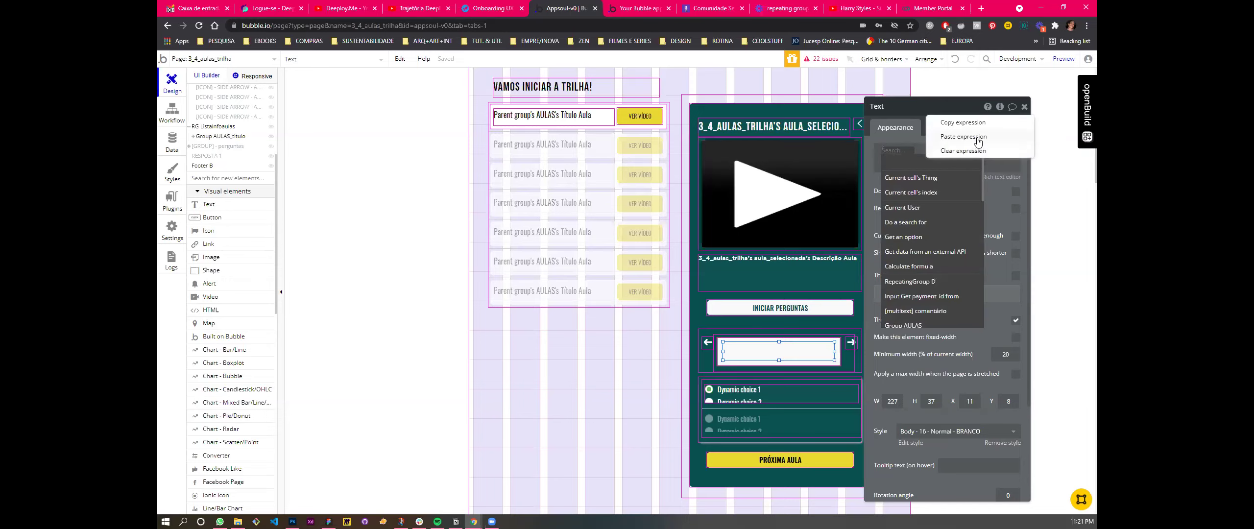
left_click(978, 138)
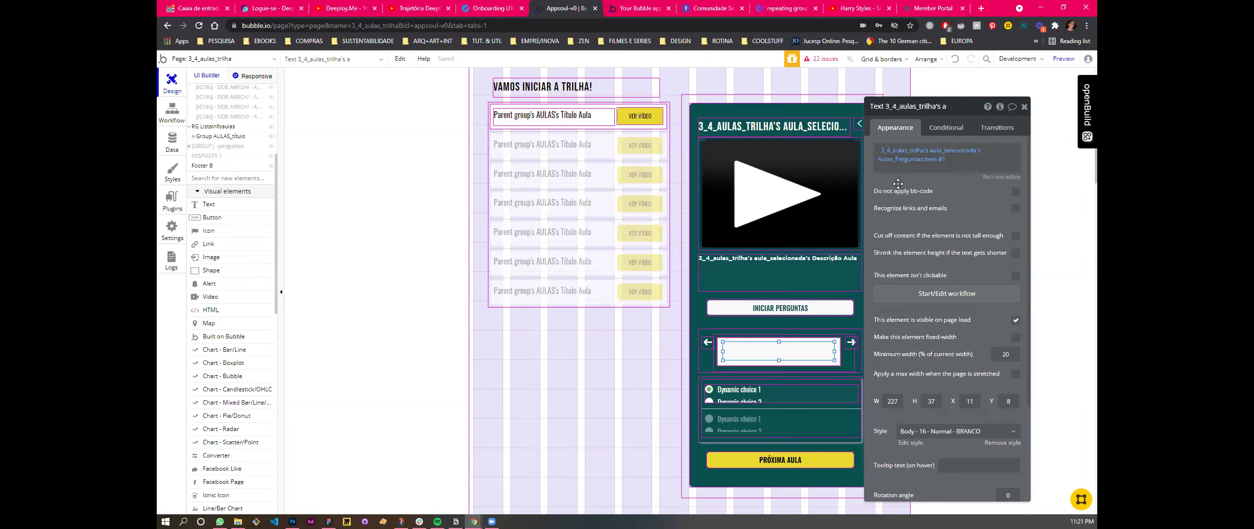
left_click(953, 433)
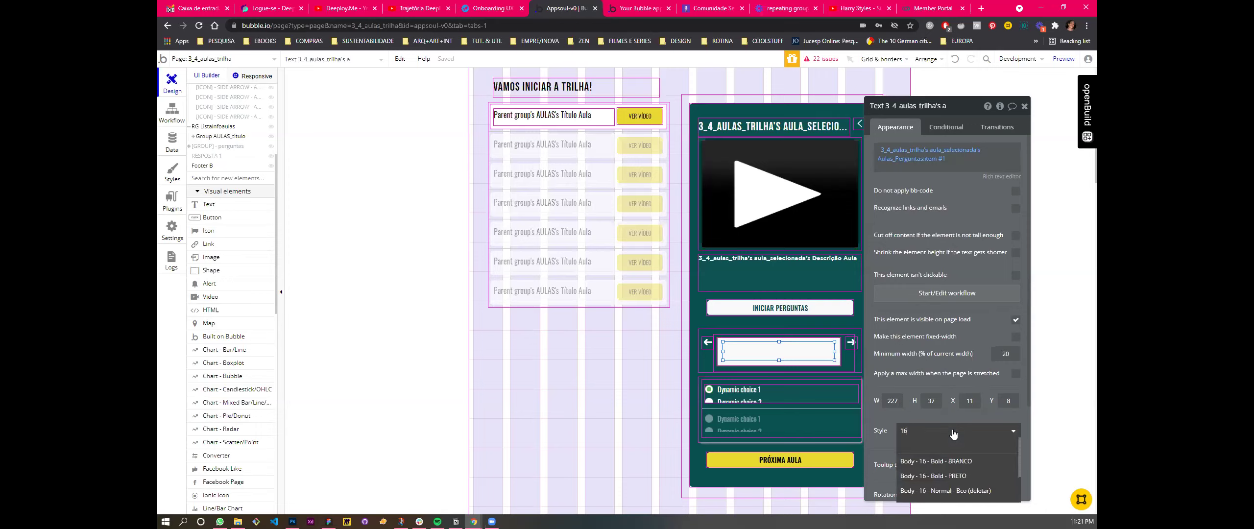
type("16")
left_click(933, 476)
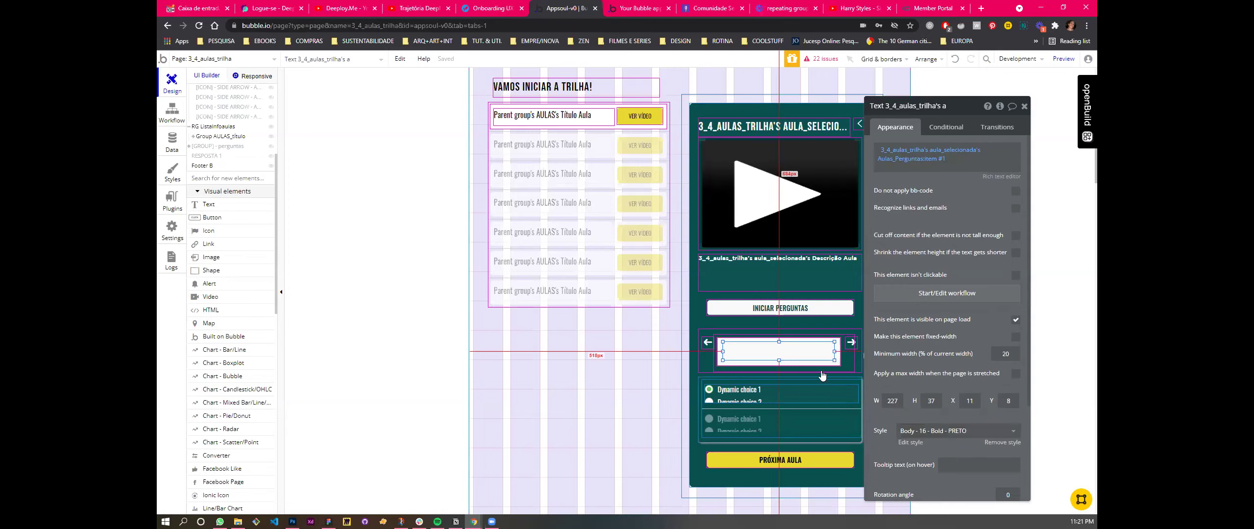
Step: Examine the content types and data sources of the nested repeating groups and [GROUP_PERGUNTAS], including the latter's element inspector
left_click(838, 362)
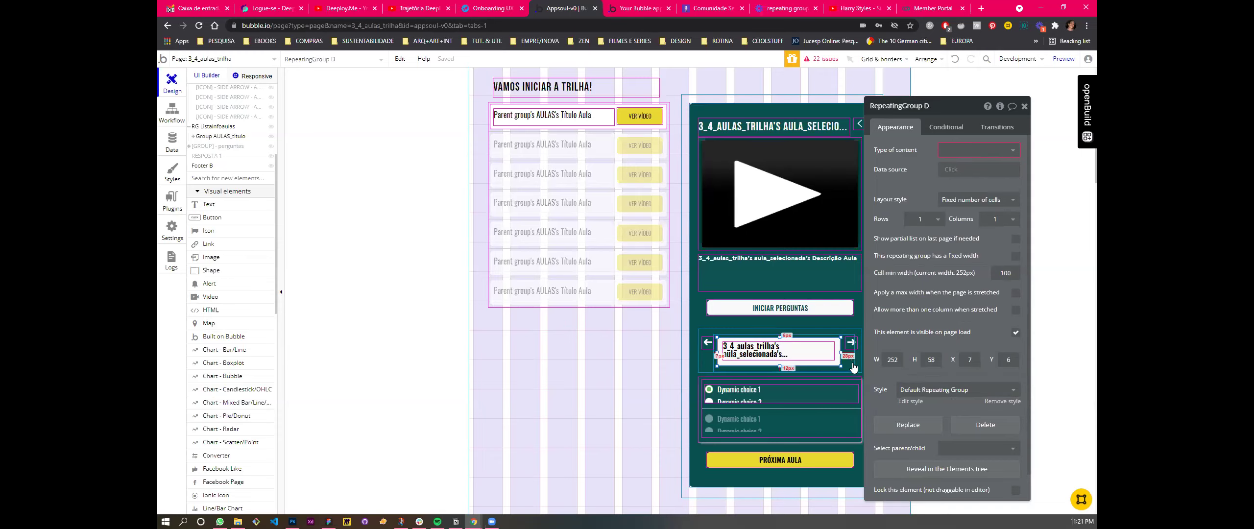
left_click(854, 361)
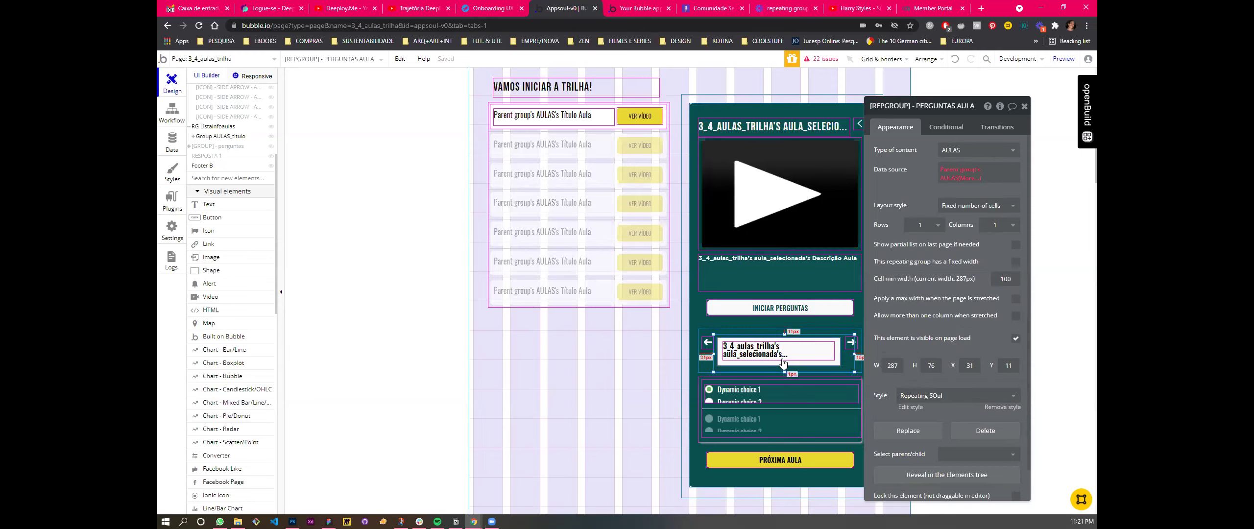
left_click(731, 331)
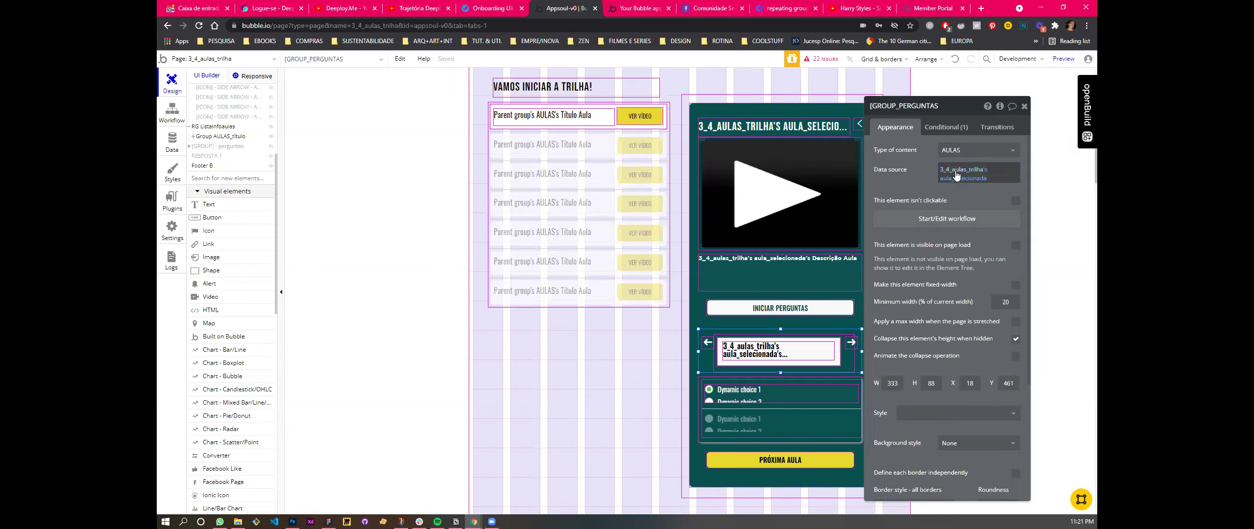
mouse_move(952, 174)
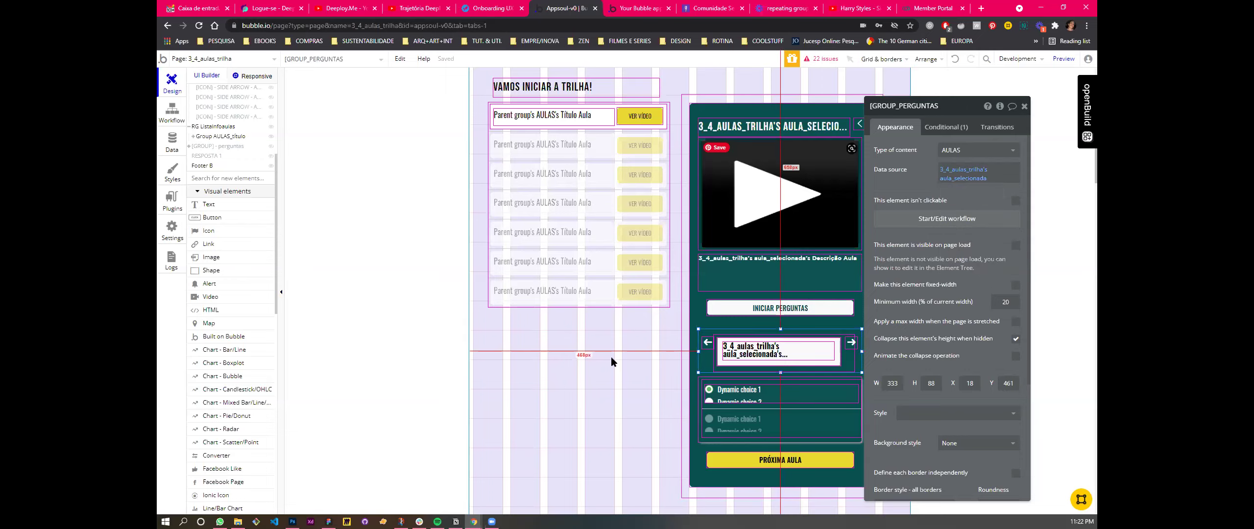
left_click(999, 107)
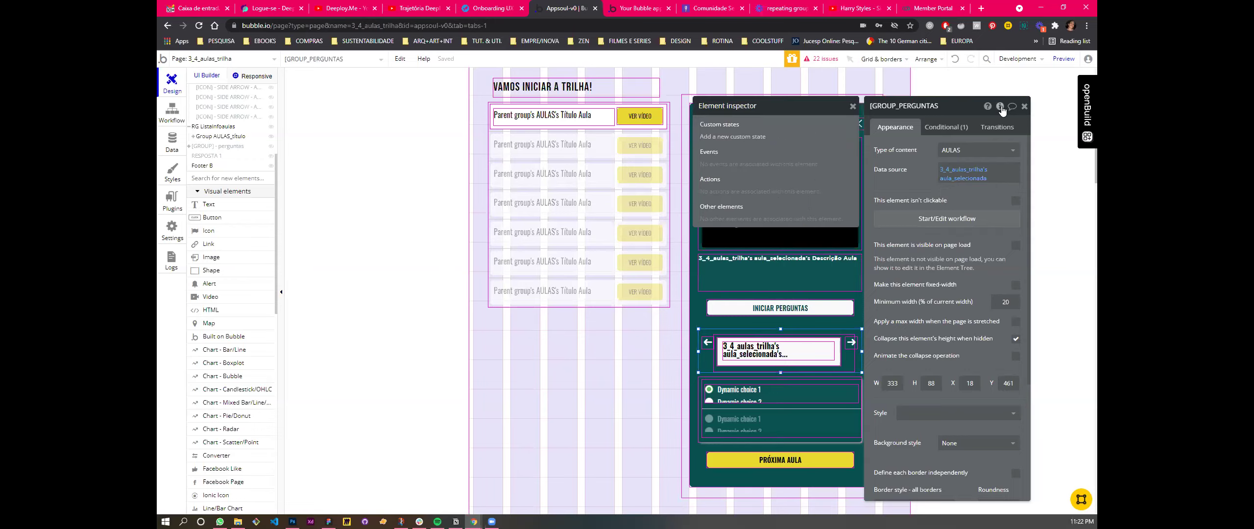
left_click(853, 106)
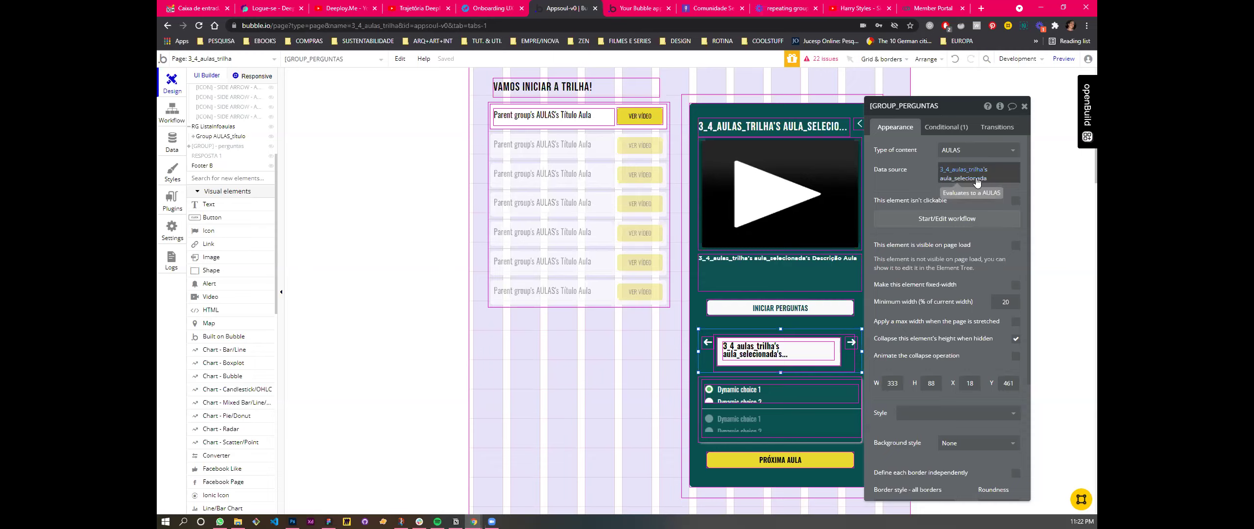
Step: Clear the data source expression of the outer repeating group [REPGROUP] - PERGUNTAS AULA
left_click(788, 337)
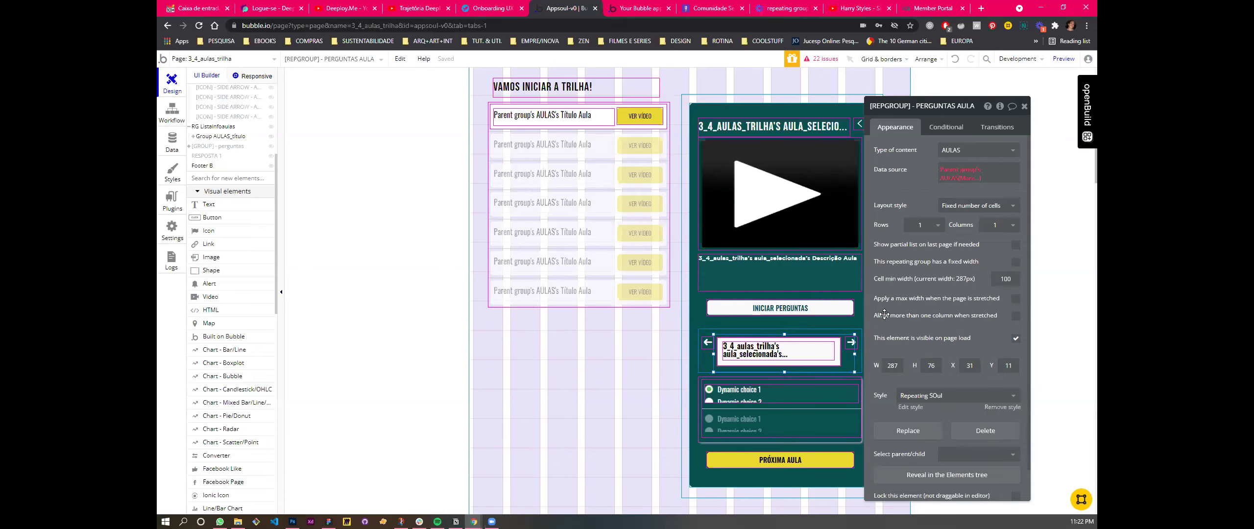
left_click(971, 170)
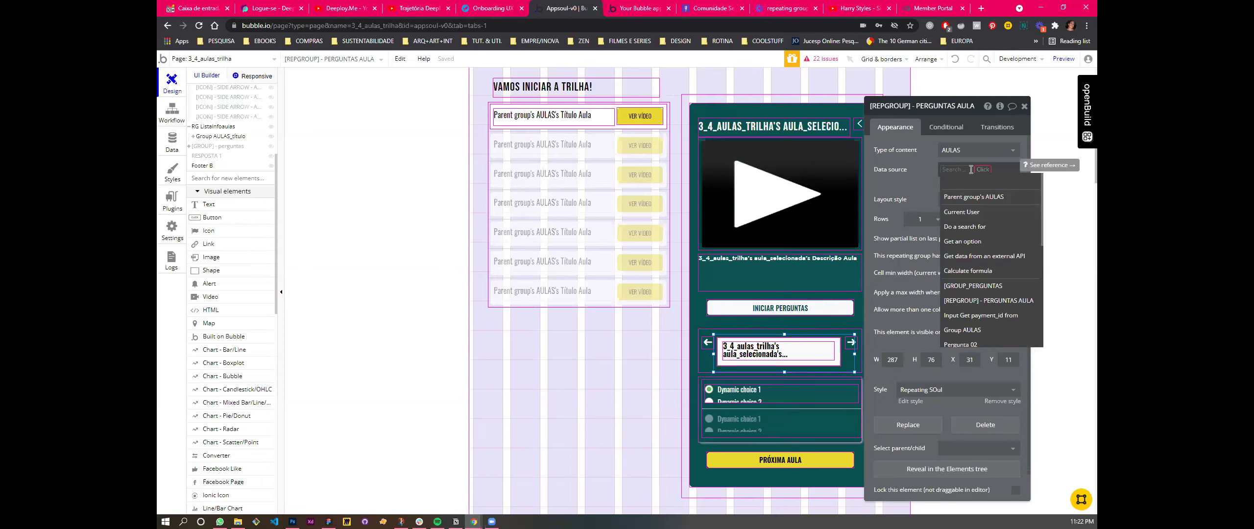
left_click(965, 197)
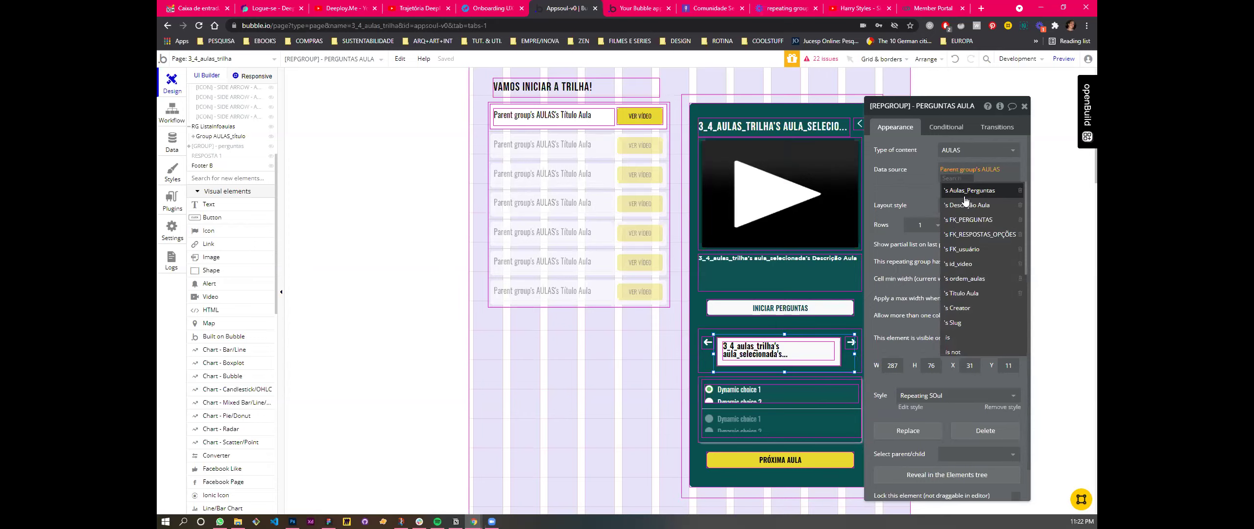
right_click(968, 174)
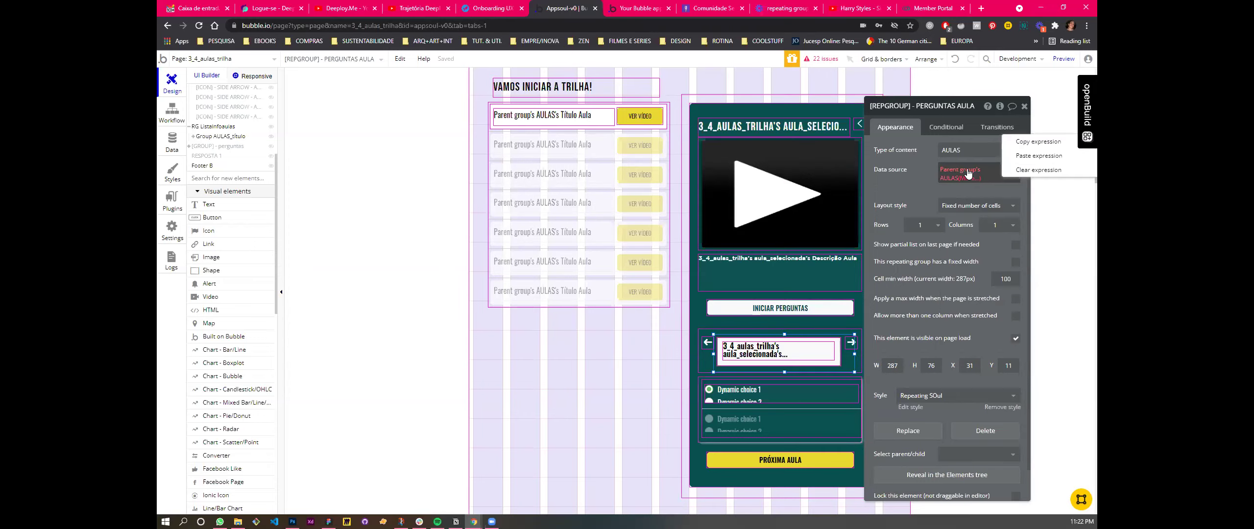
left_click(1026, 170)
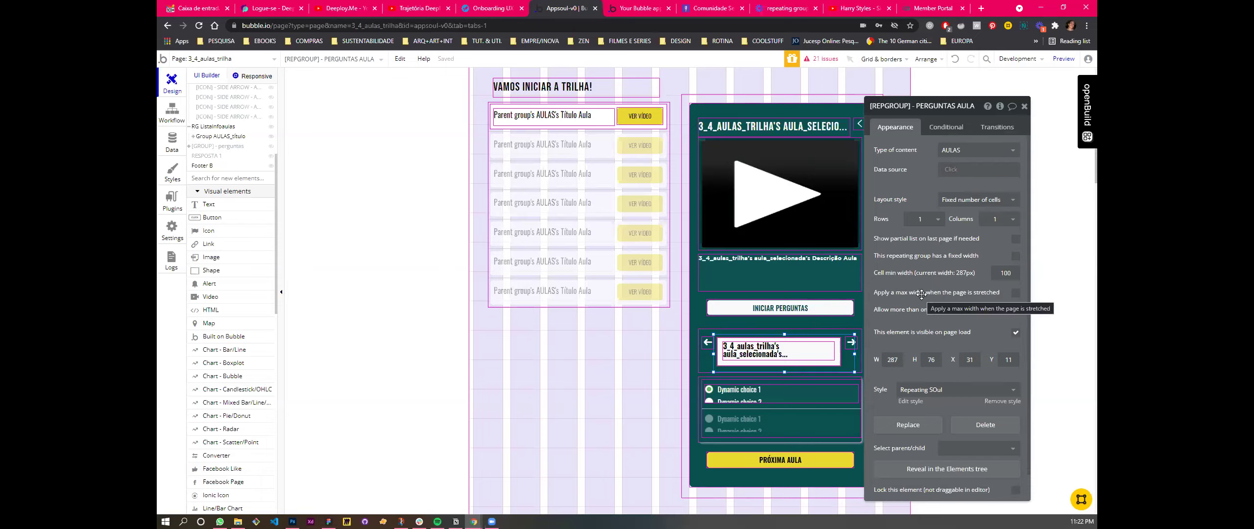
Step: Set the content type of the inner repeating group around the question text to AULAS
left_click(841, 359)
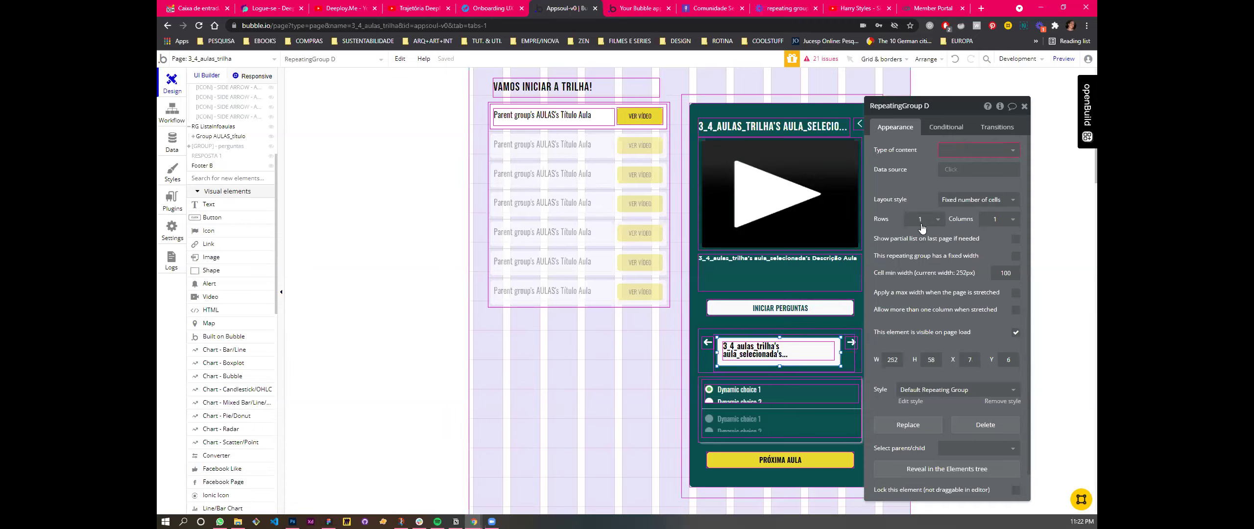
left_click(972, 151)
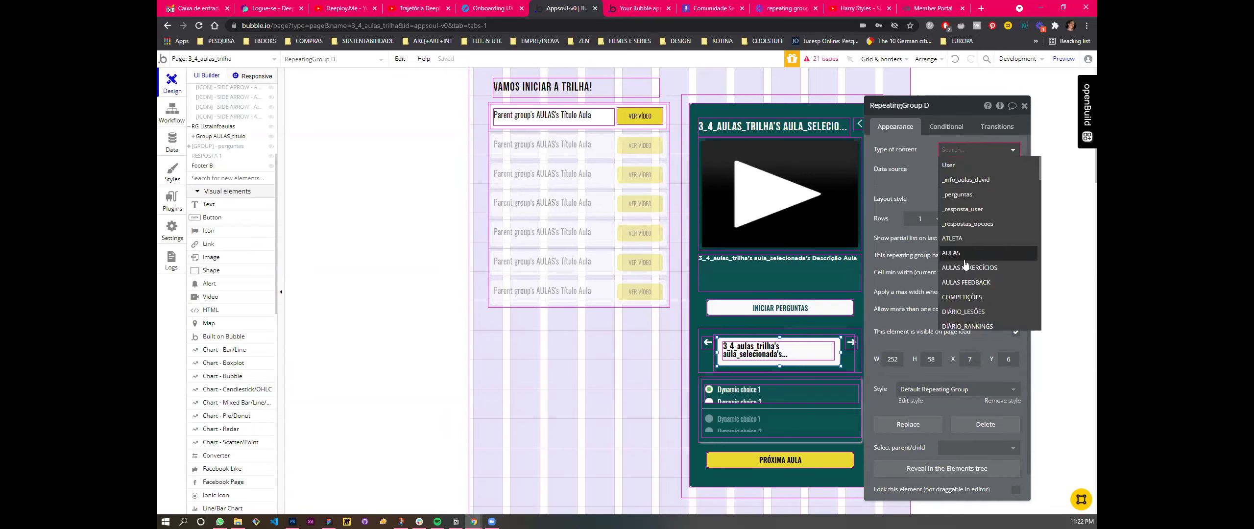
left_click(840, 375)
left_click(854, 358)
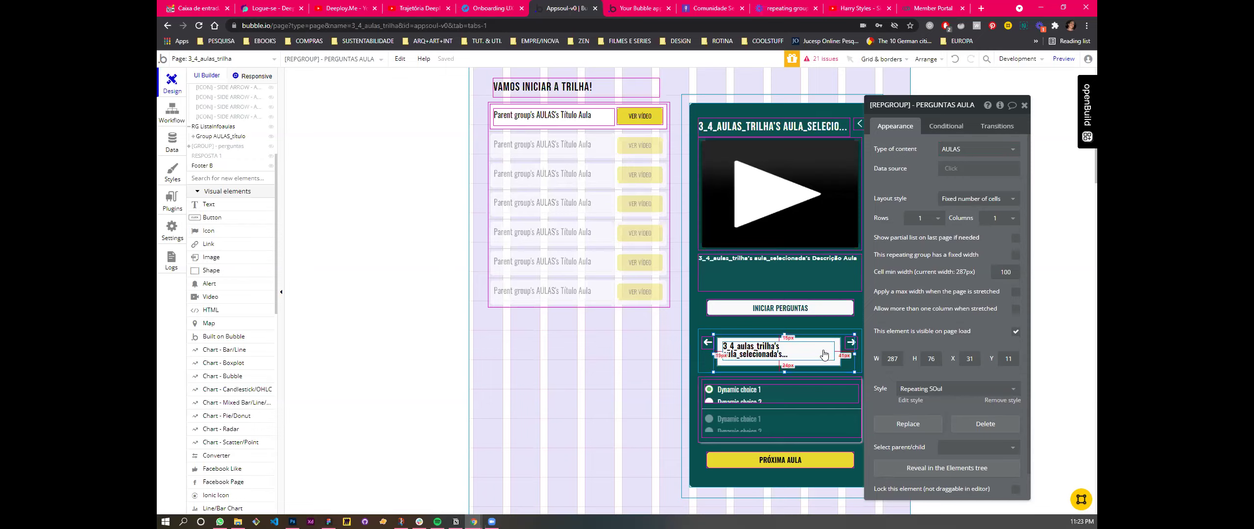
left_click(837, 360)
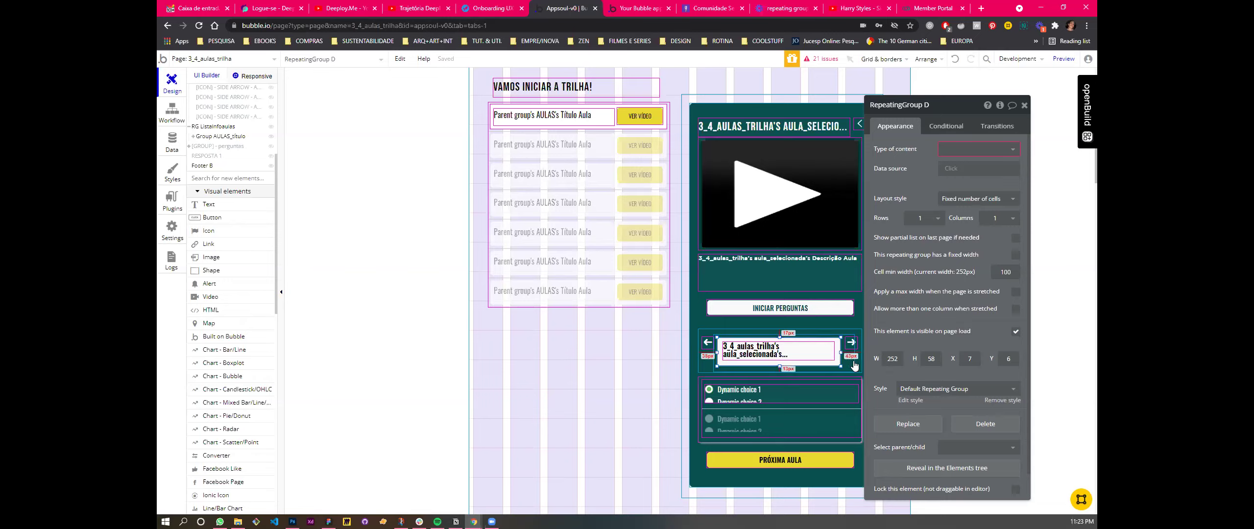
left_click(964, 150)
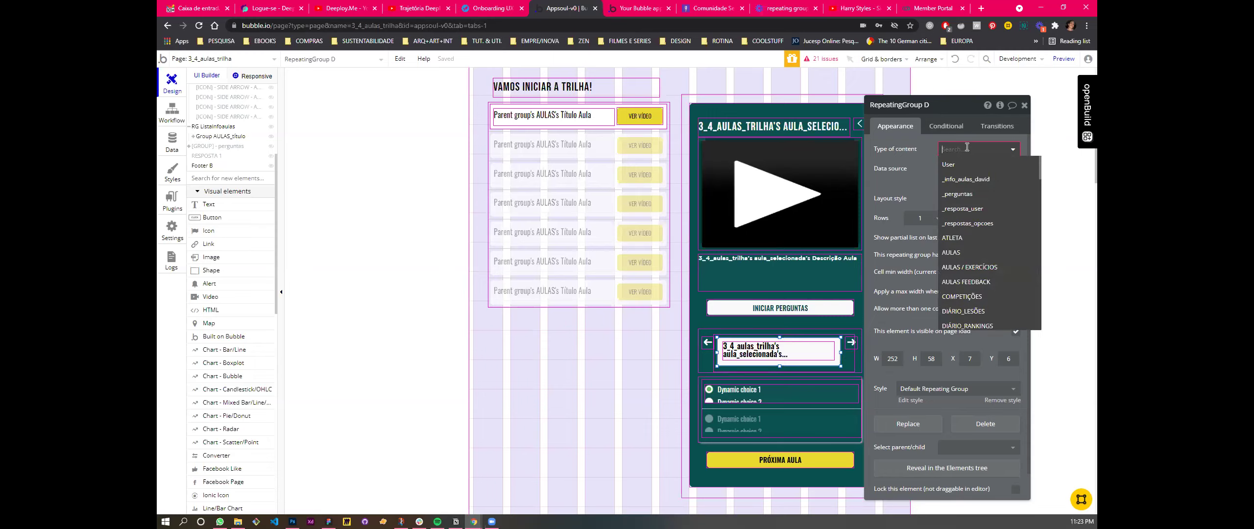
left_click(966, 150)
left_click(965, 150)
left_click(955, 253)
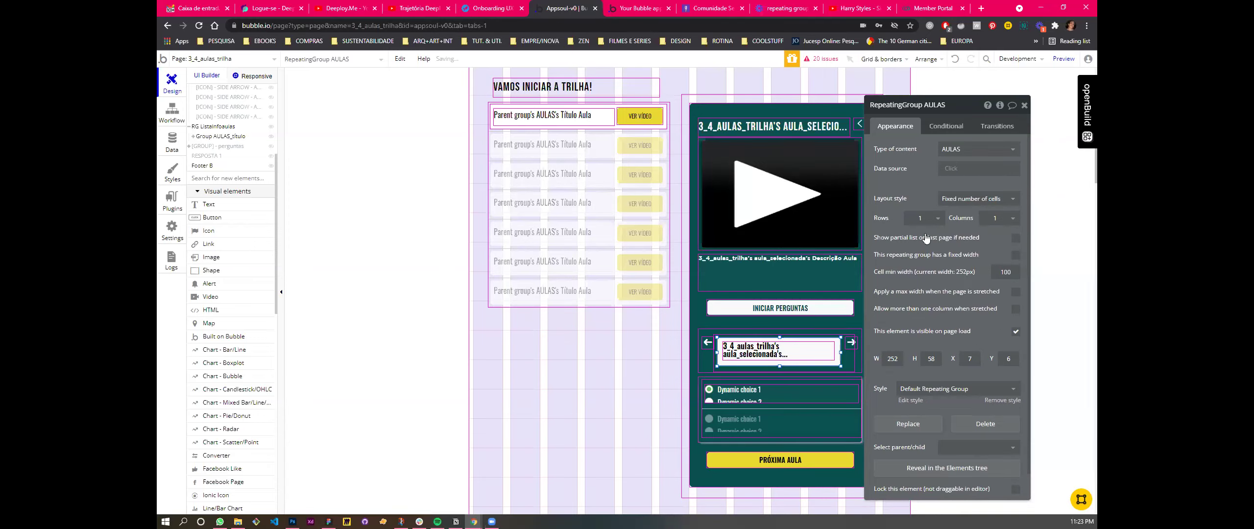
Step: Try Current cell's AULAS as the data source of the inner repeating group and check its expression
left_click(943, 167)
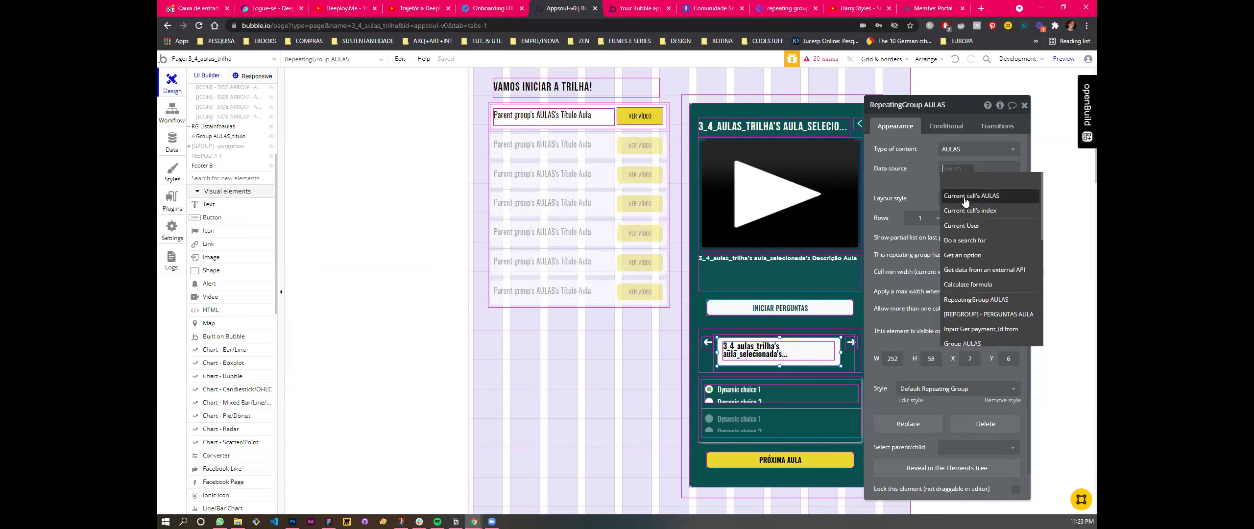
left_click(963, 196)
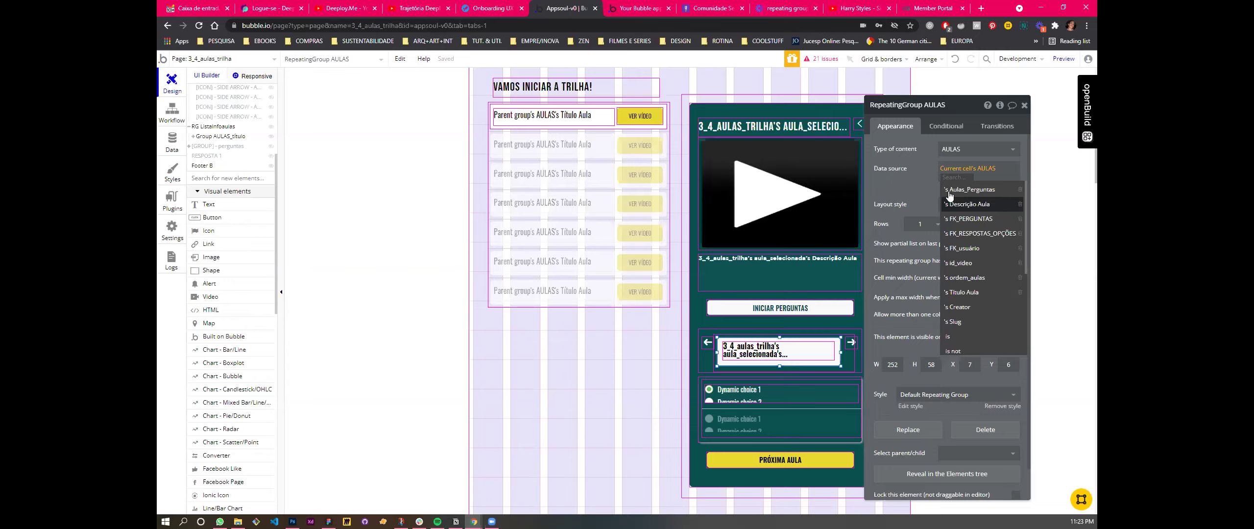
left_click(889, 181)
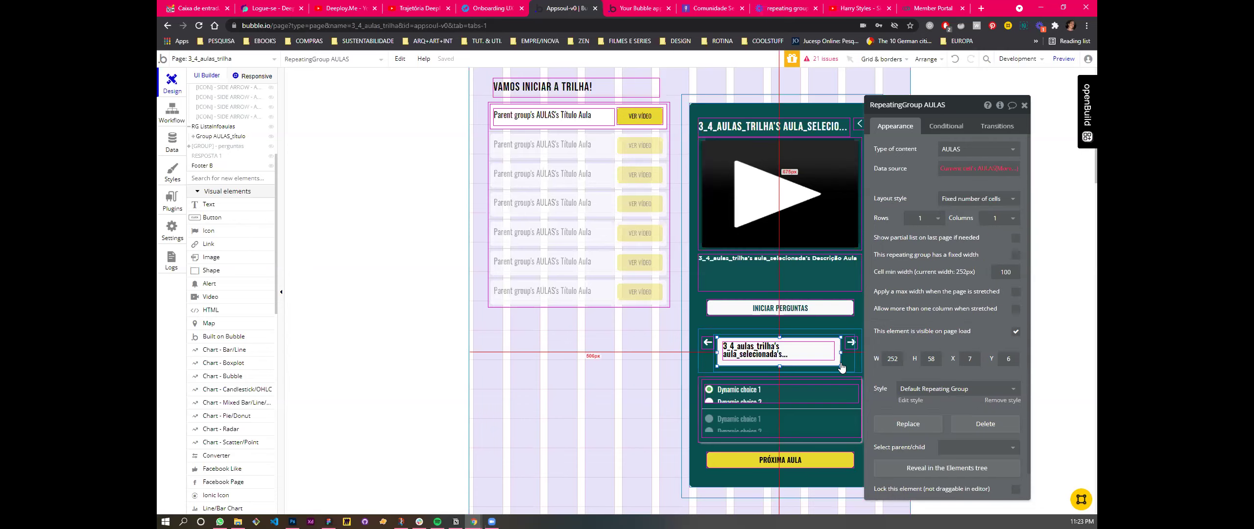
left_click(819, 355)
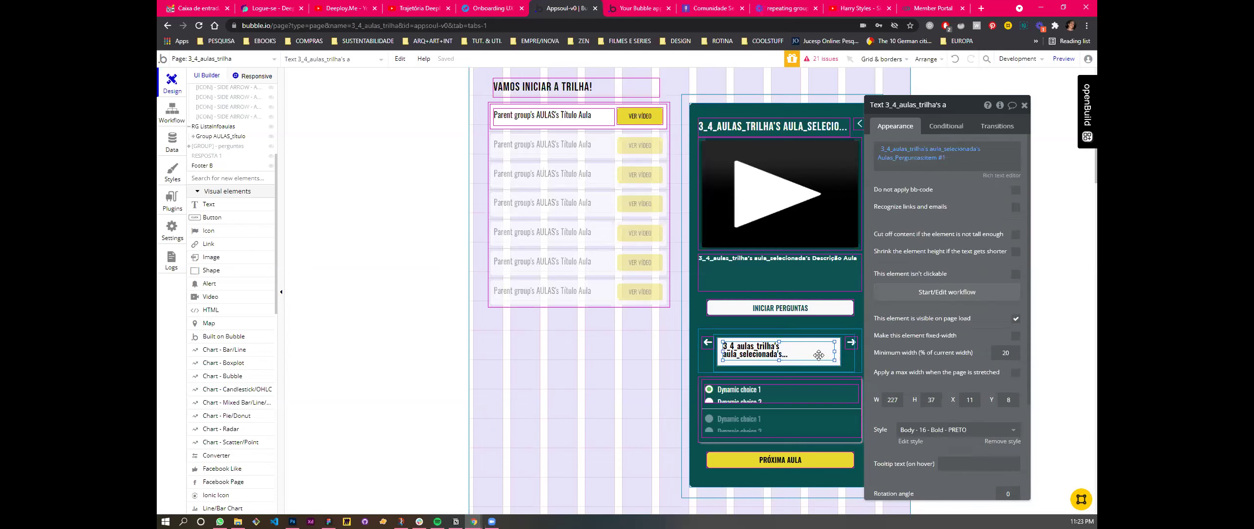
left_click(839, 353)
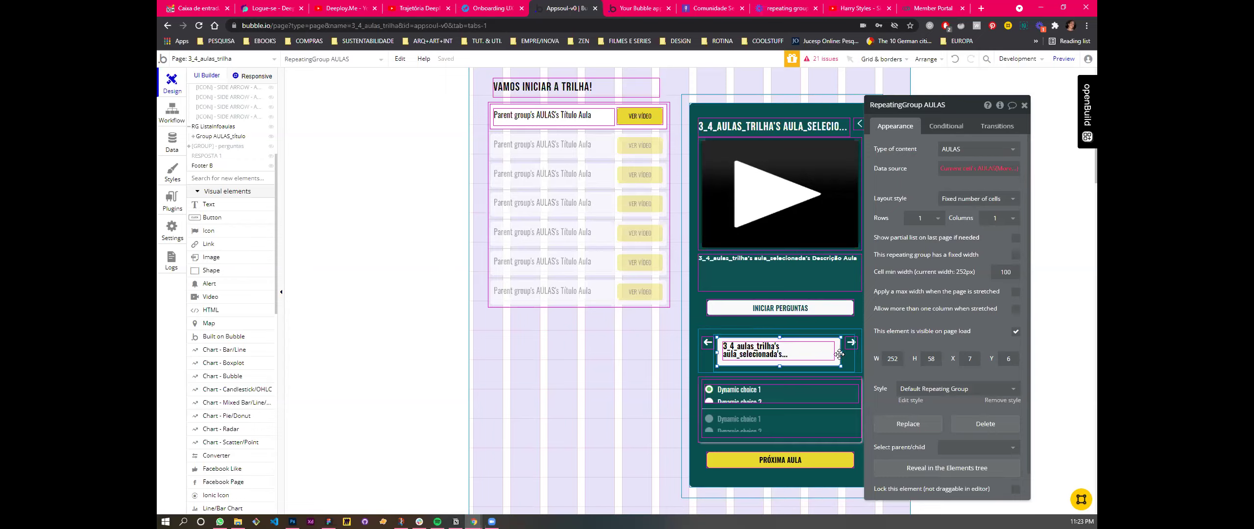
mouse_move(972, 170)
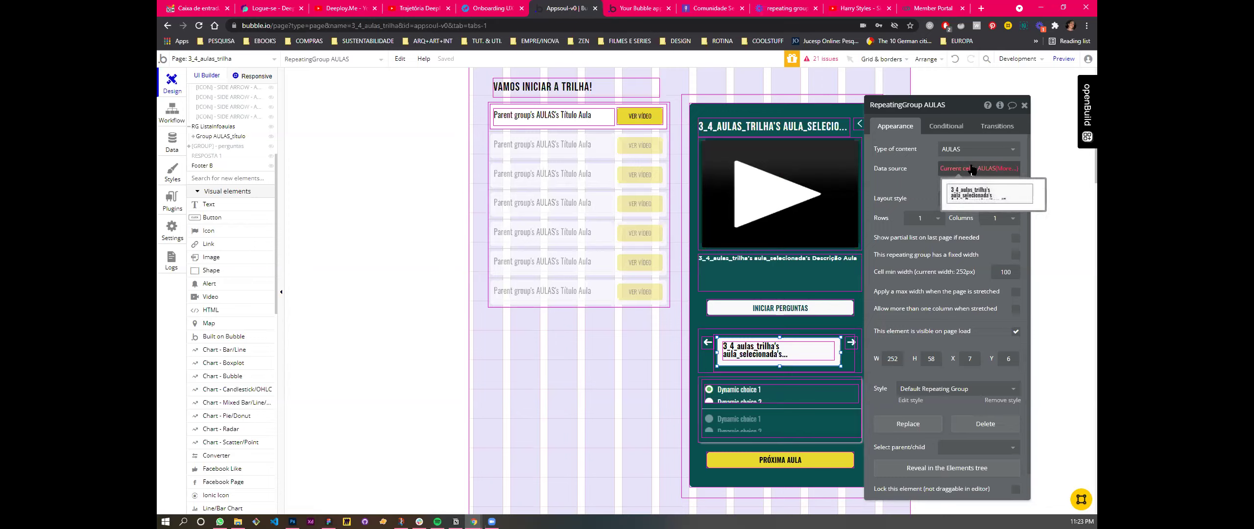
left_click(972, 166)
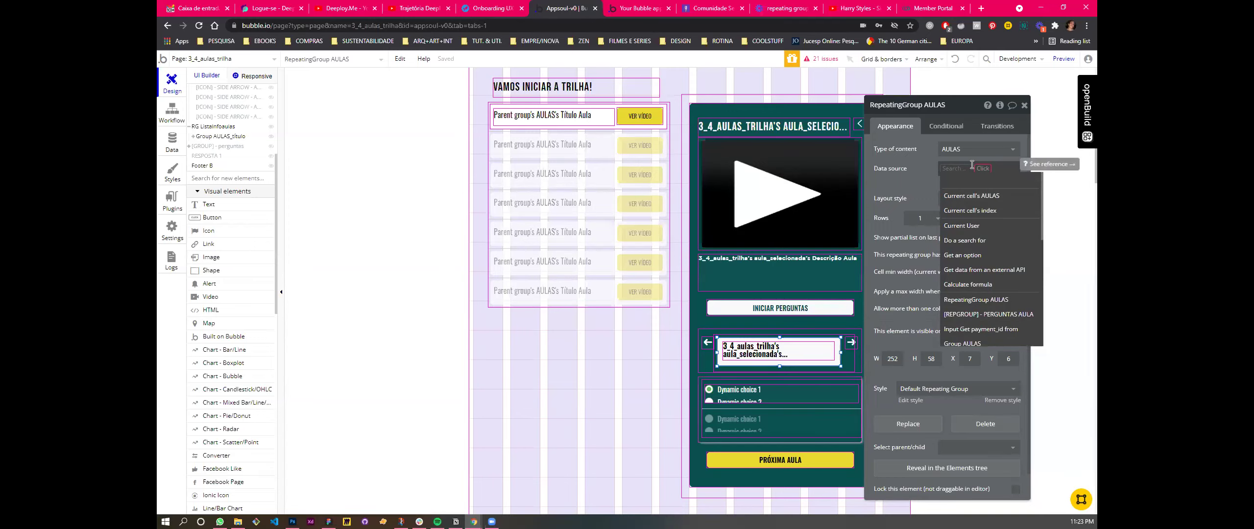
left_click(825, 348)
Step: Cut the question text out of the inner repeating group and delete that inner group
left_click(847, 359)
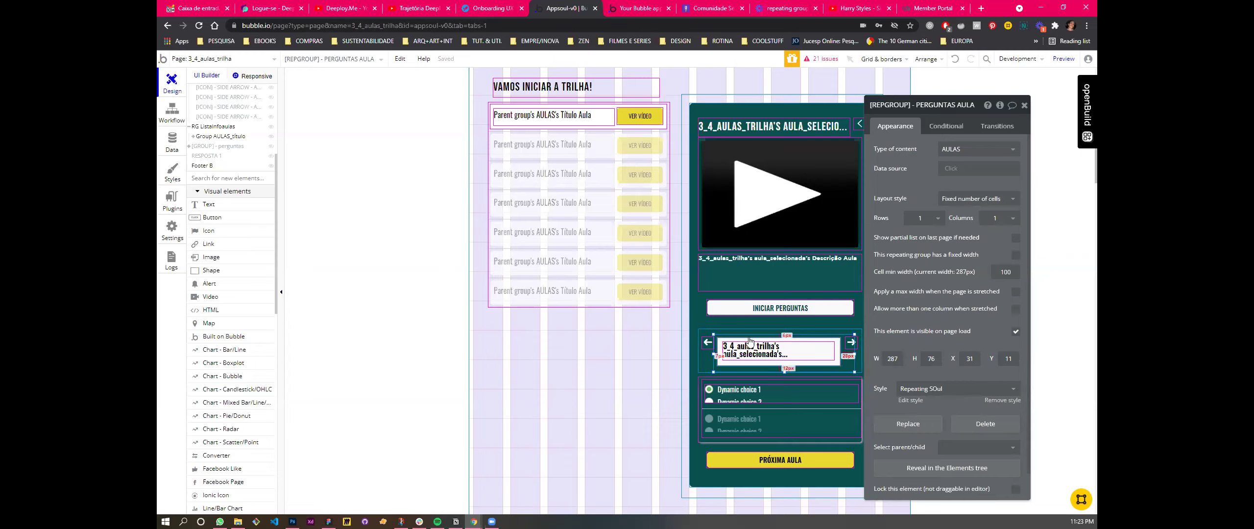
left_click(826, 351)
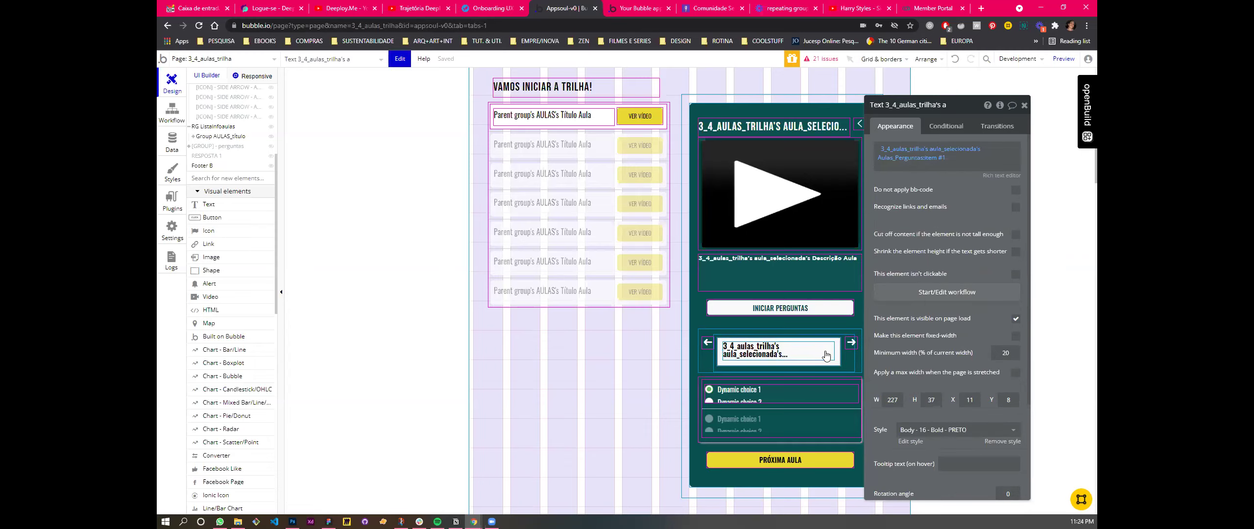
key("Delete")
double_click(822, 347)
key("Delete")
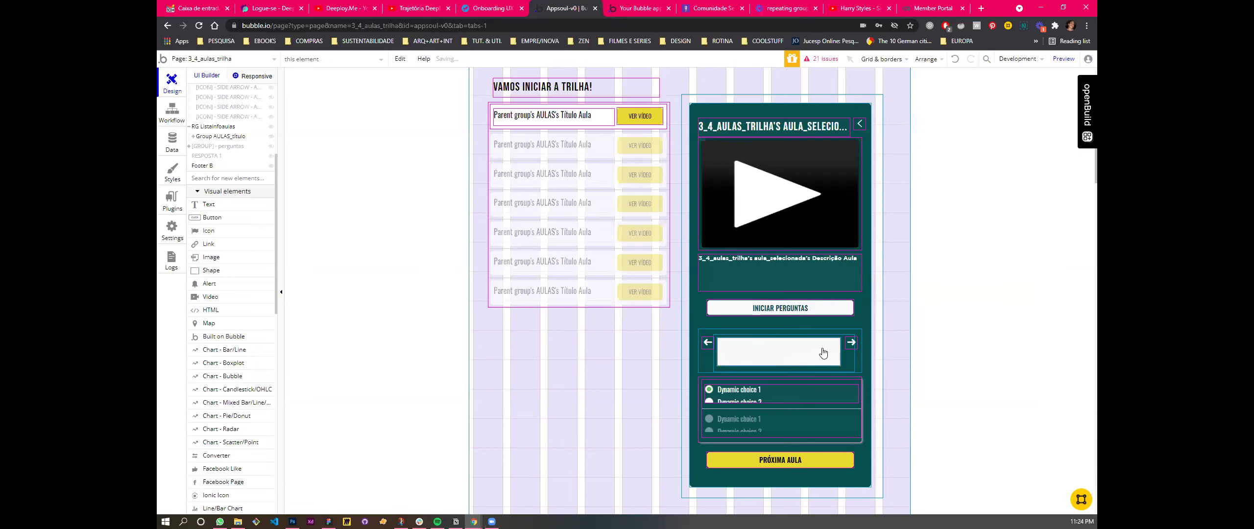
Step: Paste the question text directly into [REPGROUP] - PERGUNTAS AULA and position it between the two arrows
double_click(801, 347)
key("ctrl+z")
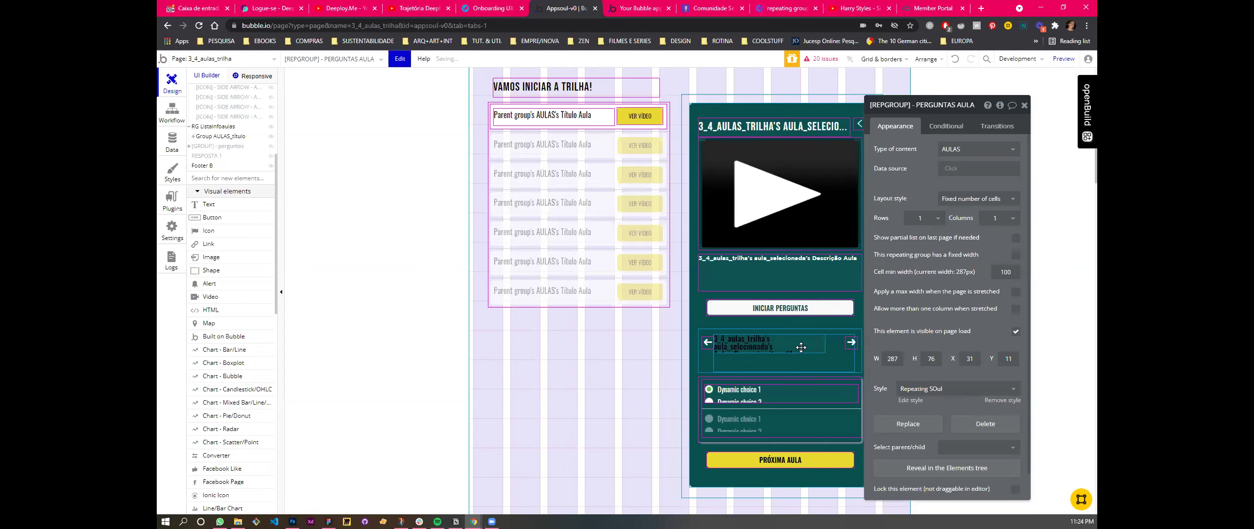
left_click_drag(774, 357, 769, 352)
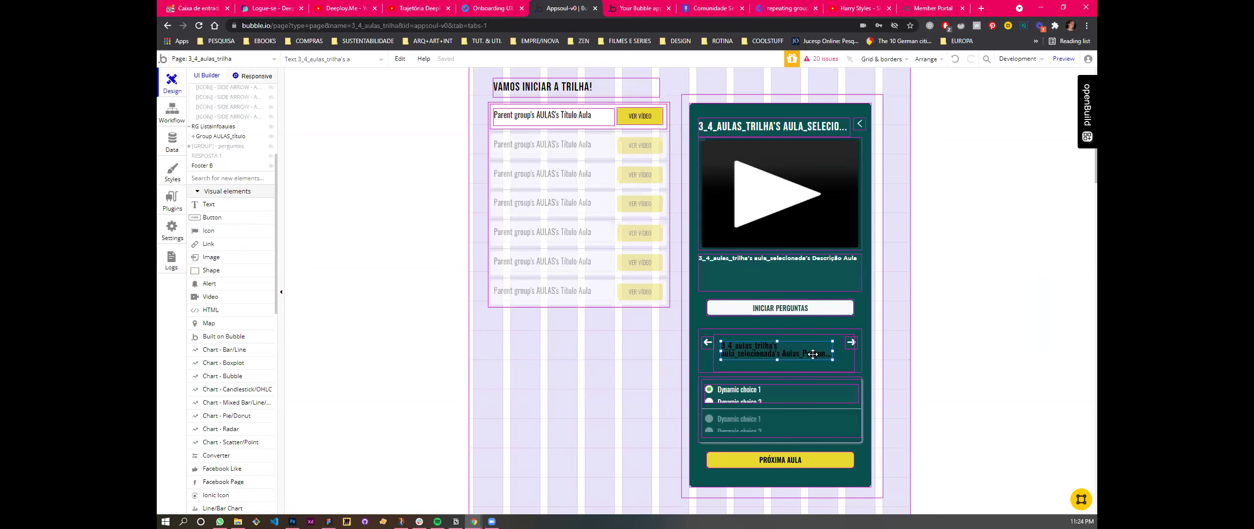
Step: Set the data source of [REPGROUP] - PERGUNTAS AULA to Parent group's AULAS's Título Aula
left_click(847, 360)
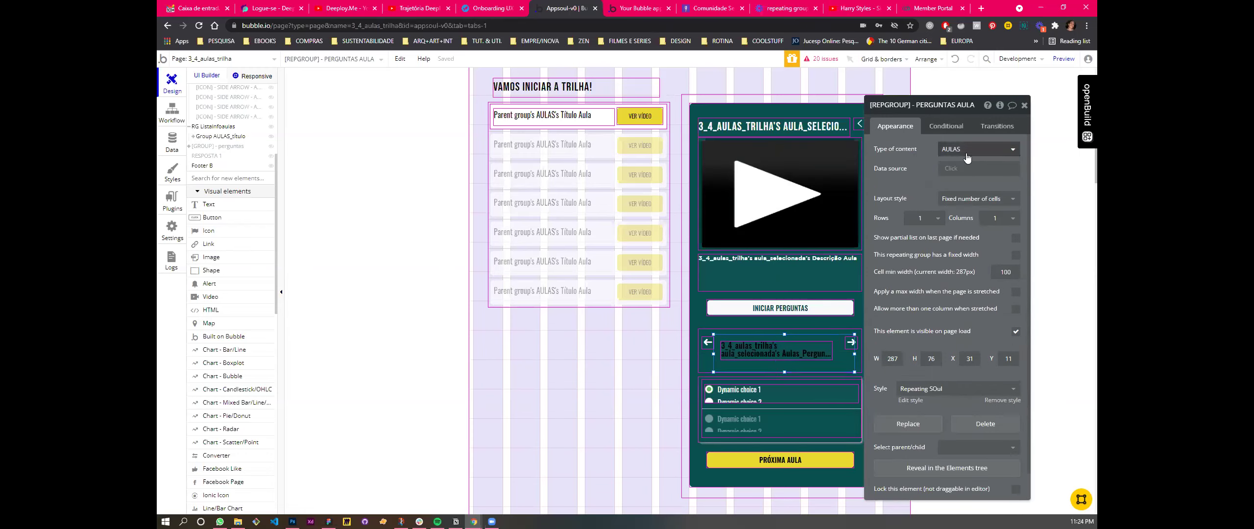
left_click(953, 169)
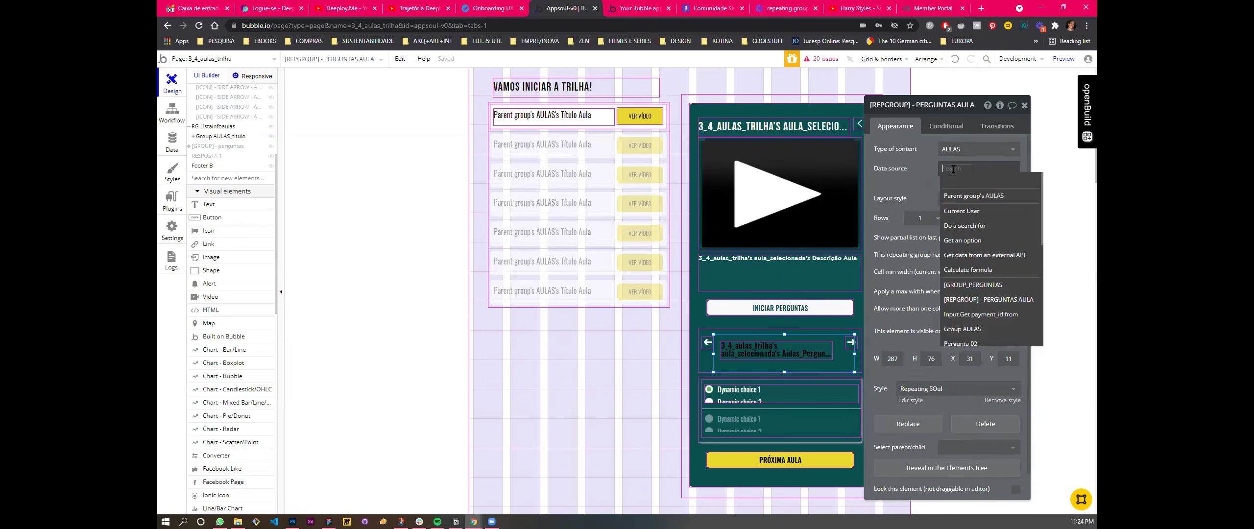
left_click(973, 198)
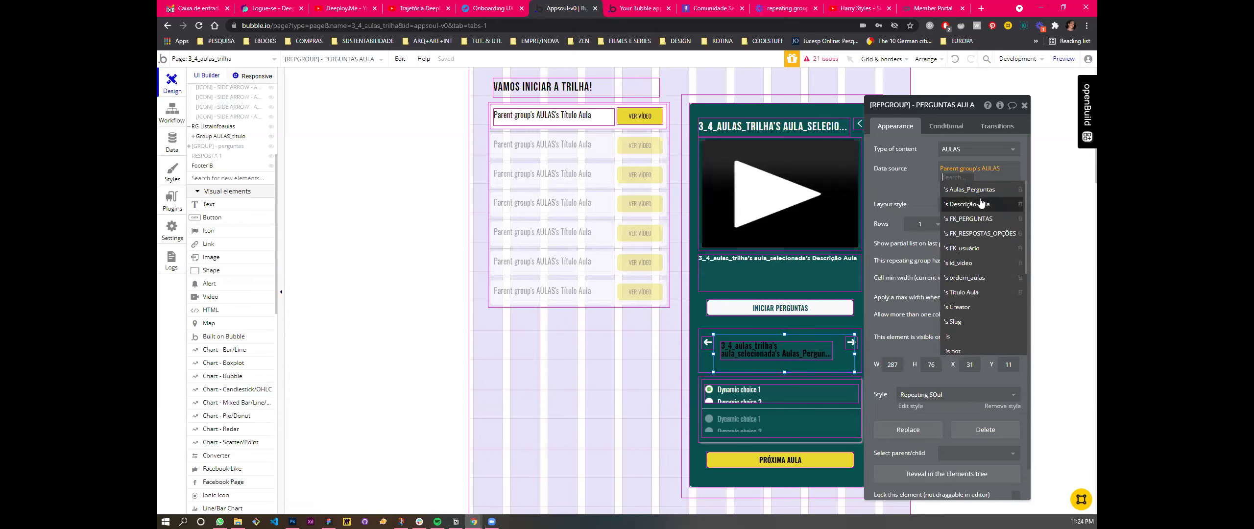
type("name")
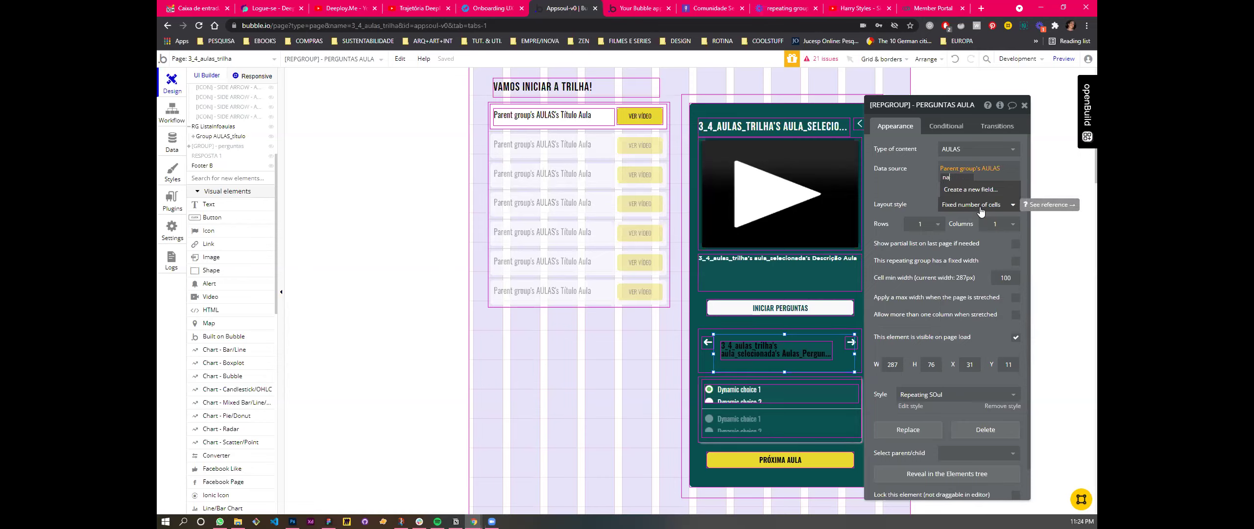
key("BackSpace")
type("ome")
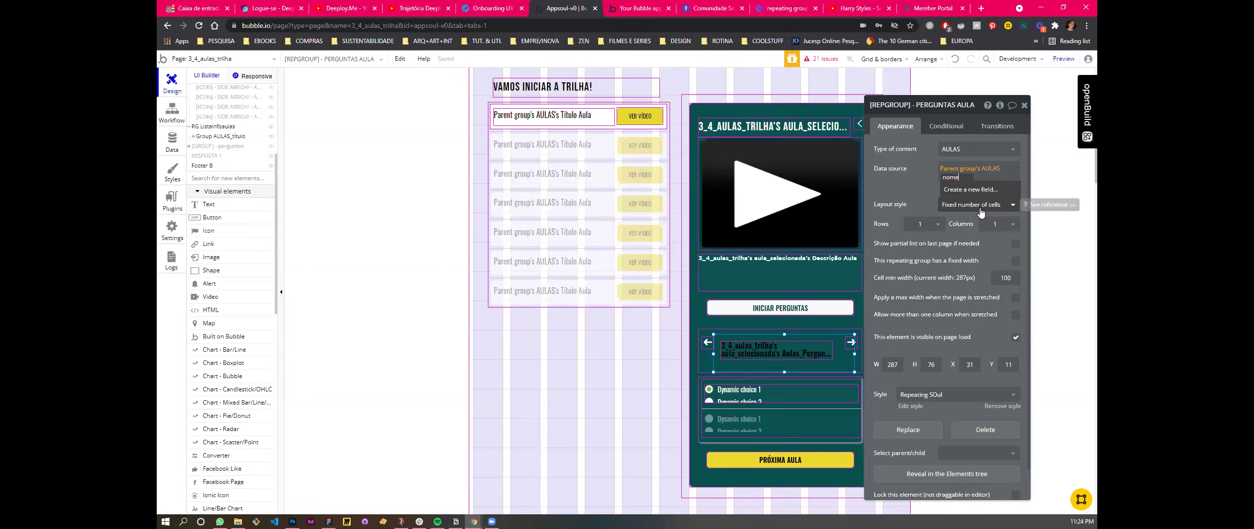
key("BackSpace")
key("BackSpace")
key("BackSpace")
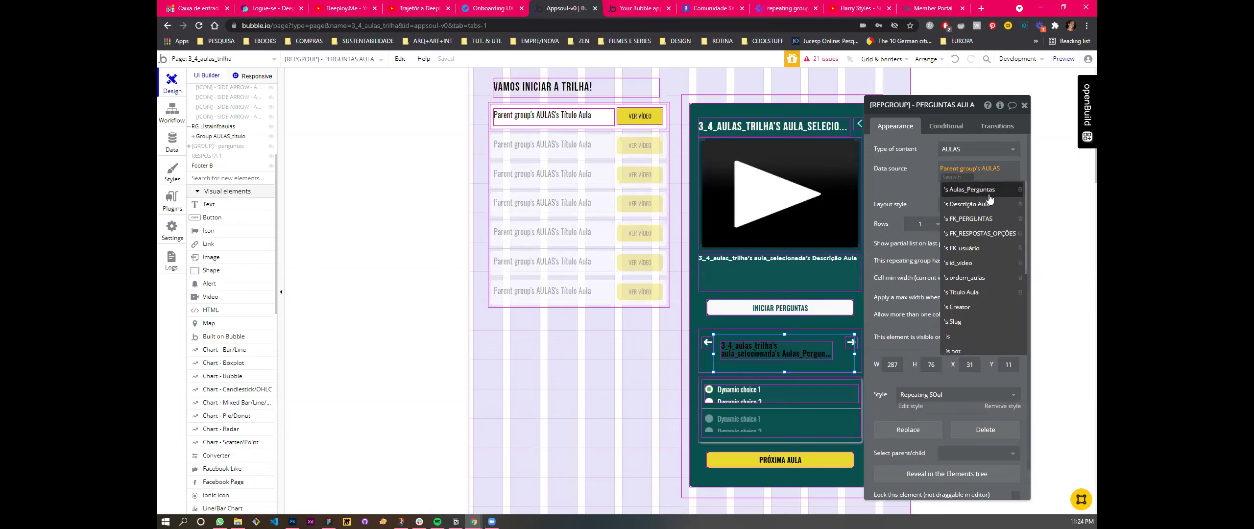
left_click(970, 293)
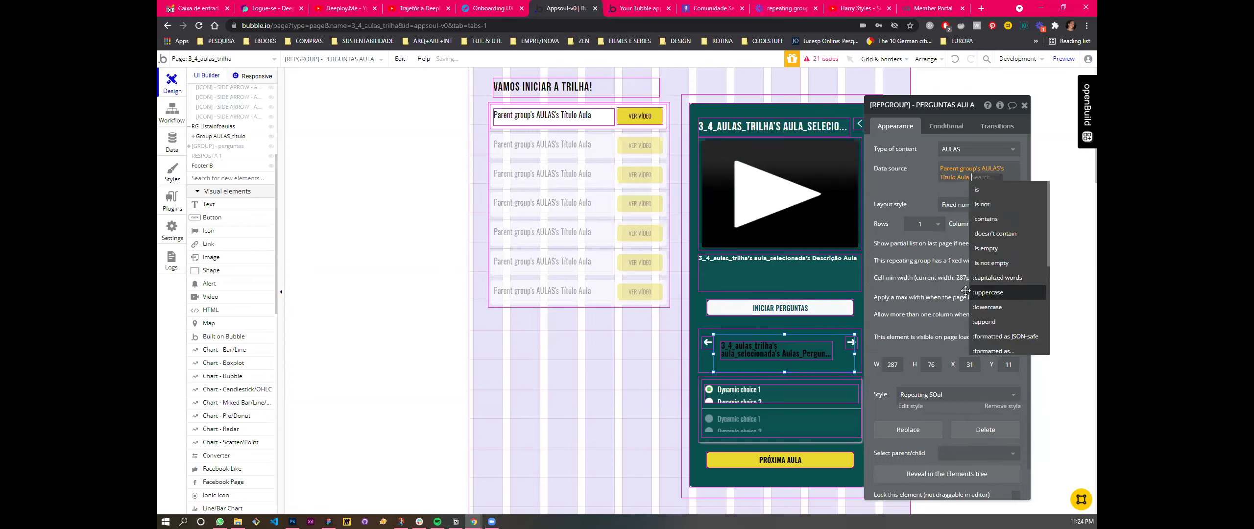
left_click(917, 188)
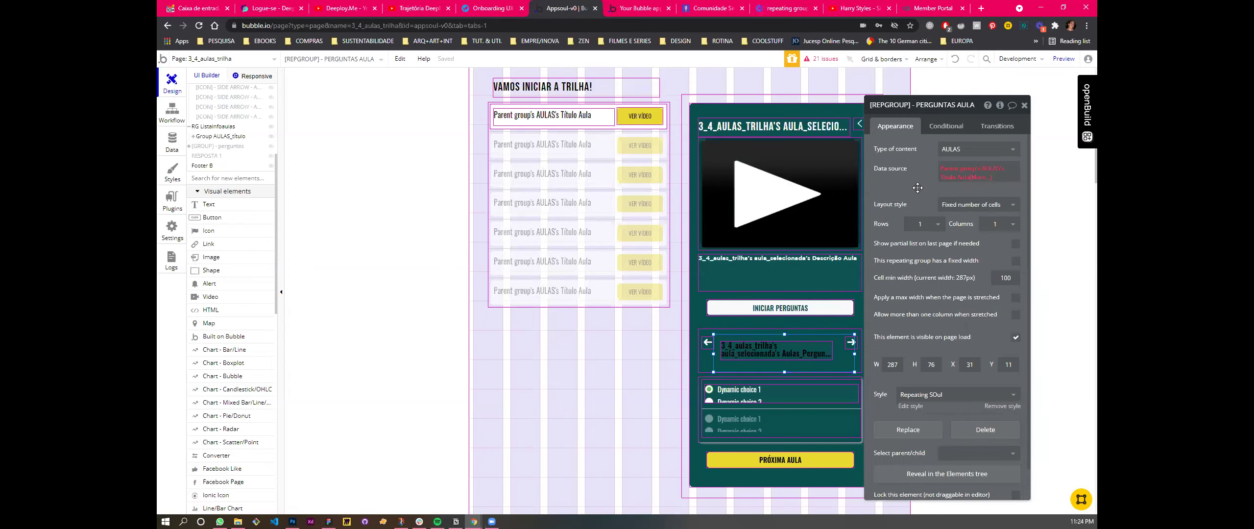
Step: Set the content type of [REPGROUP] - PERGUNTAS AULA to text and check its data source expression
left_click(984, 149)
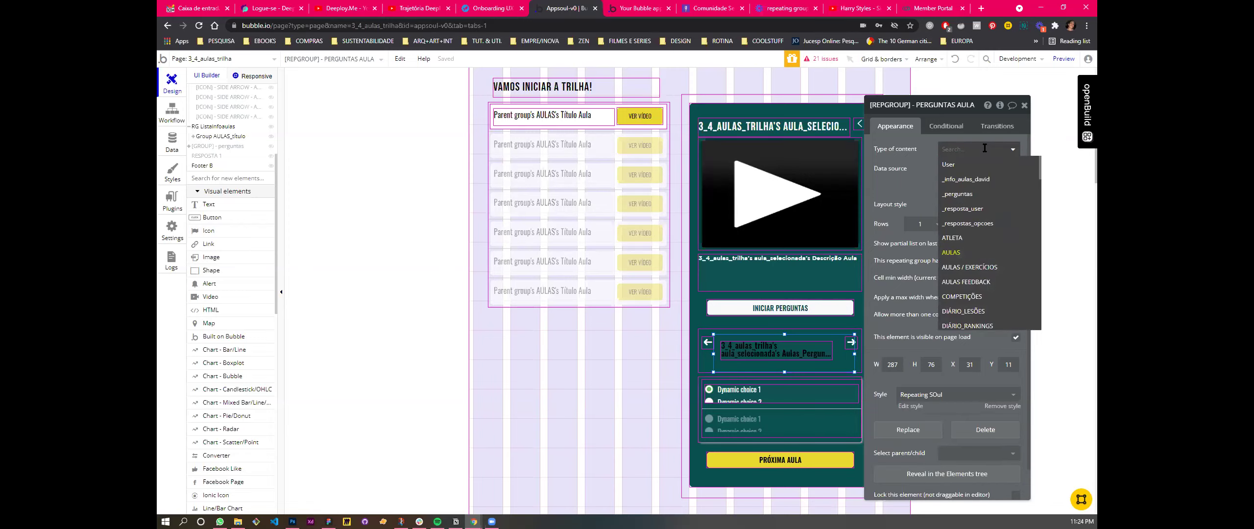
type("text")
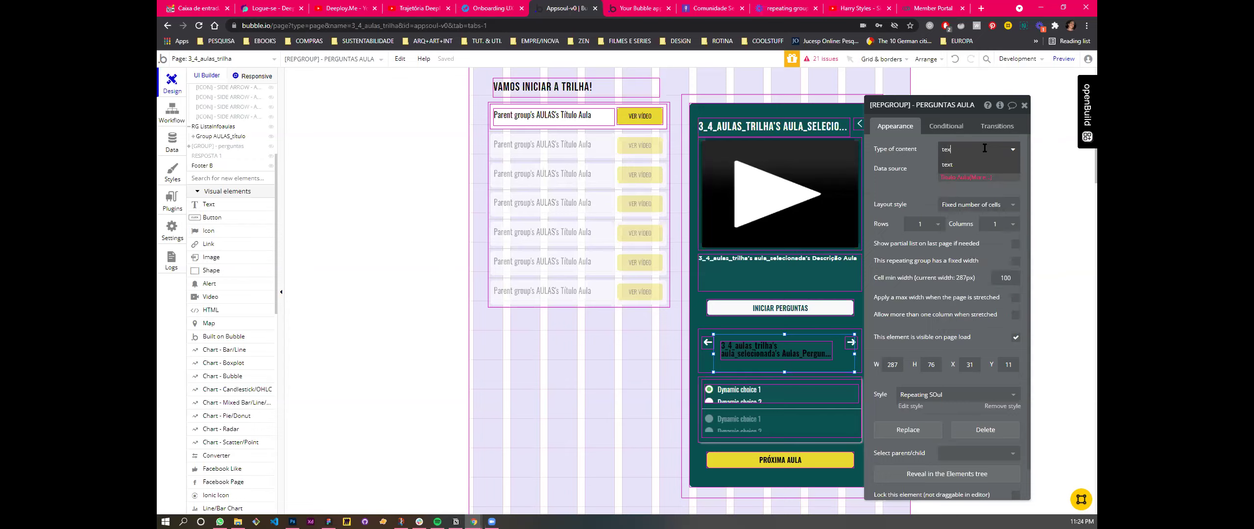
left_click(946, 167)
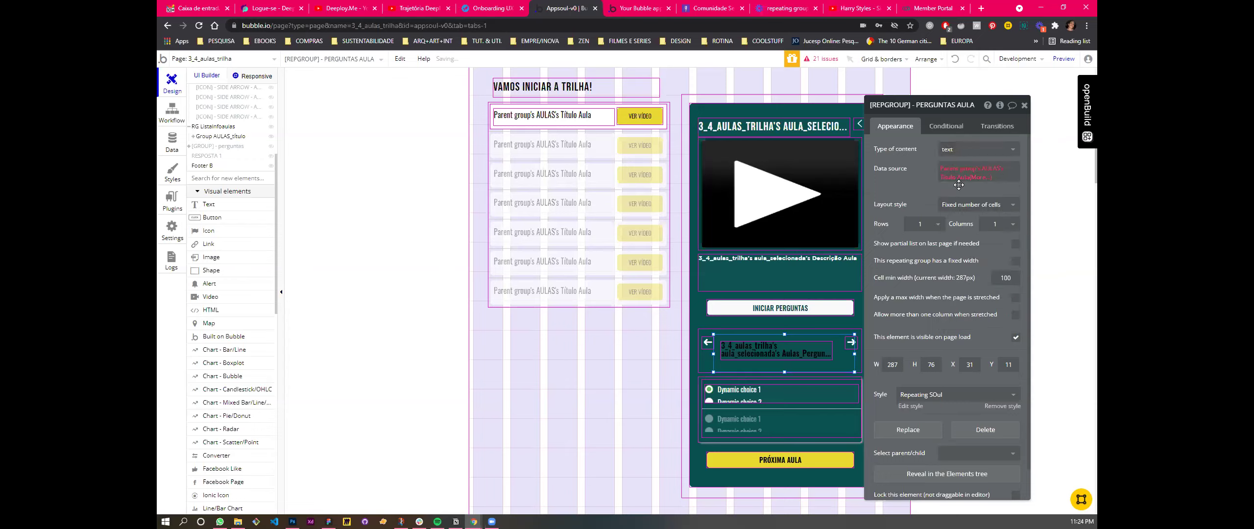
left_click(964, 168)
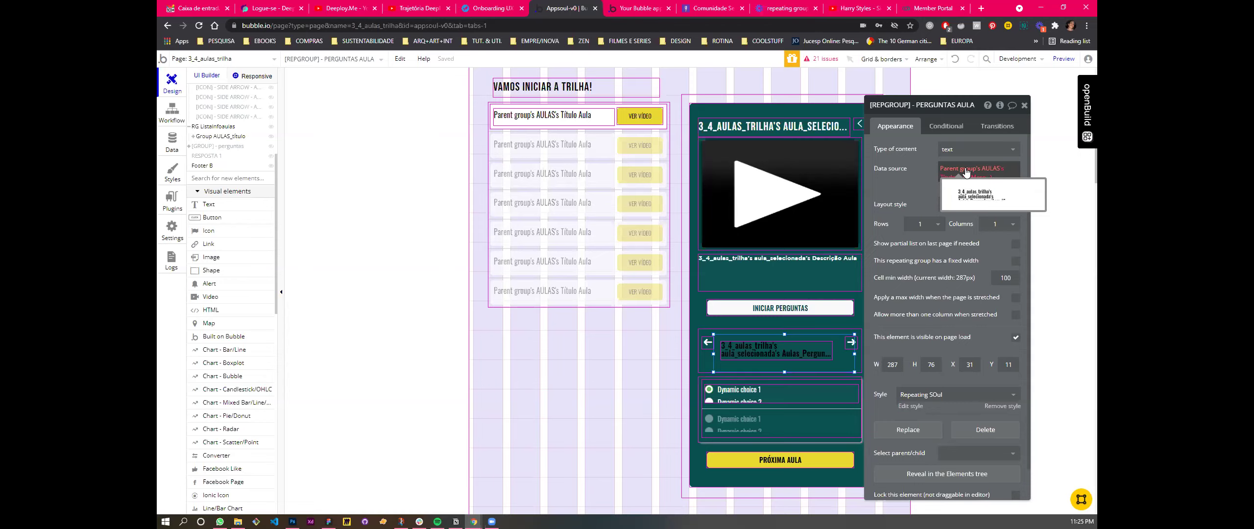
Step: Open the All AULAS records in the app data and add the Título Aula field to the displayed columns
left_click(175, 150)
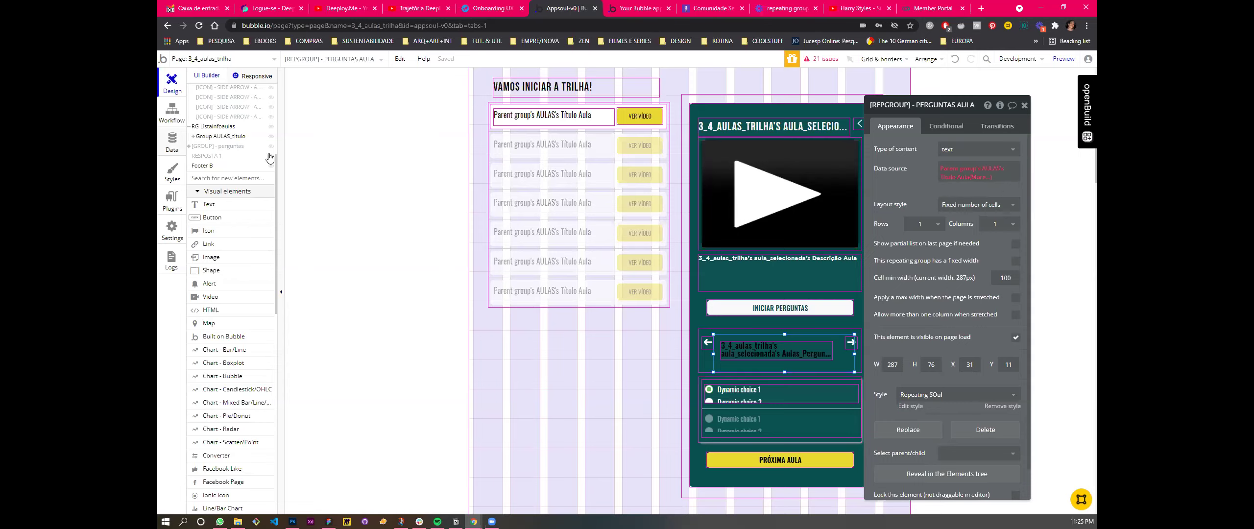
left_click(233, 95)
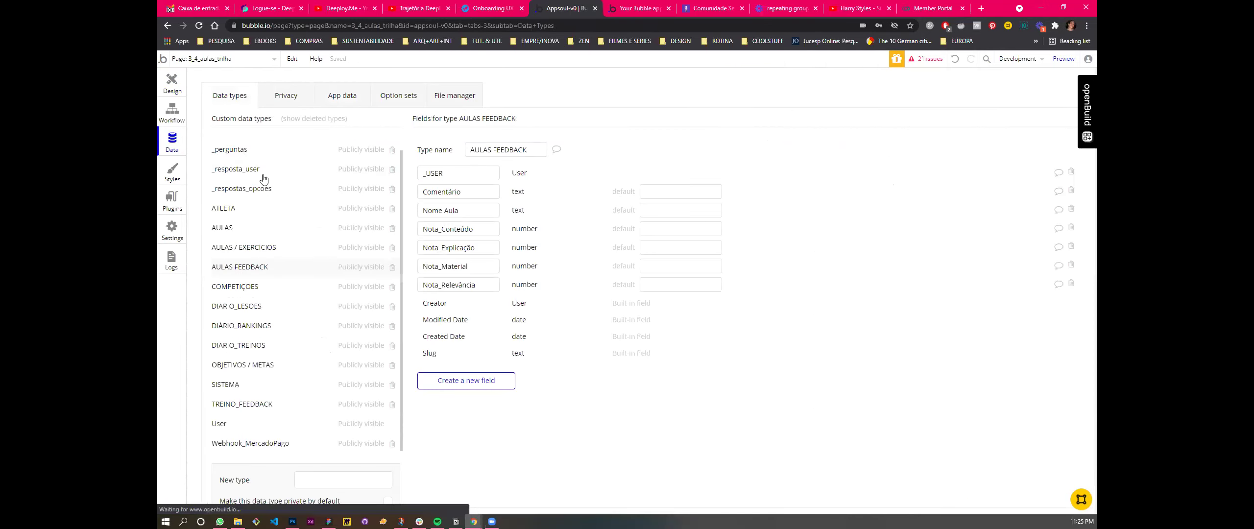
left_click(338, 95)
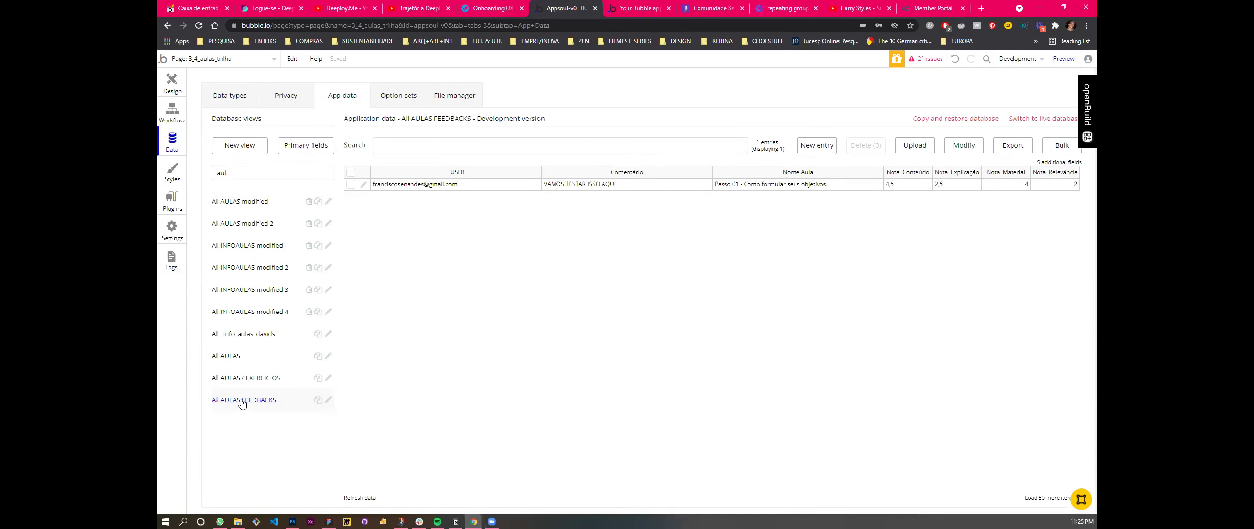
left_click(237, 356)
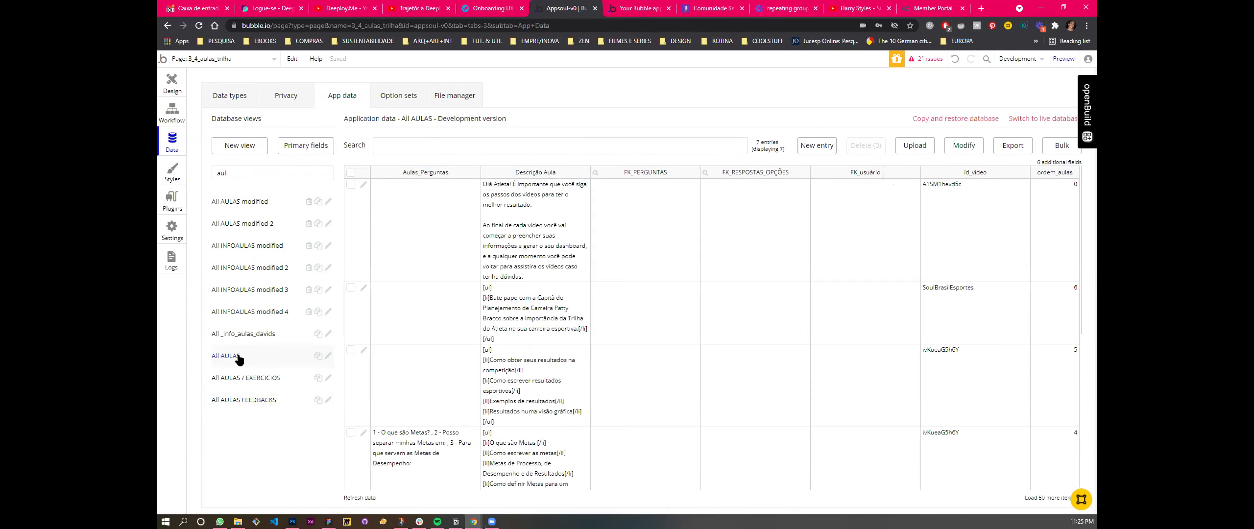
scroll(463, 318, "down", 4)
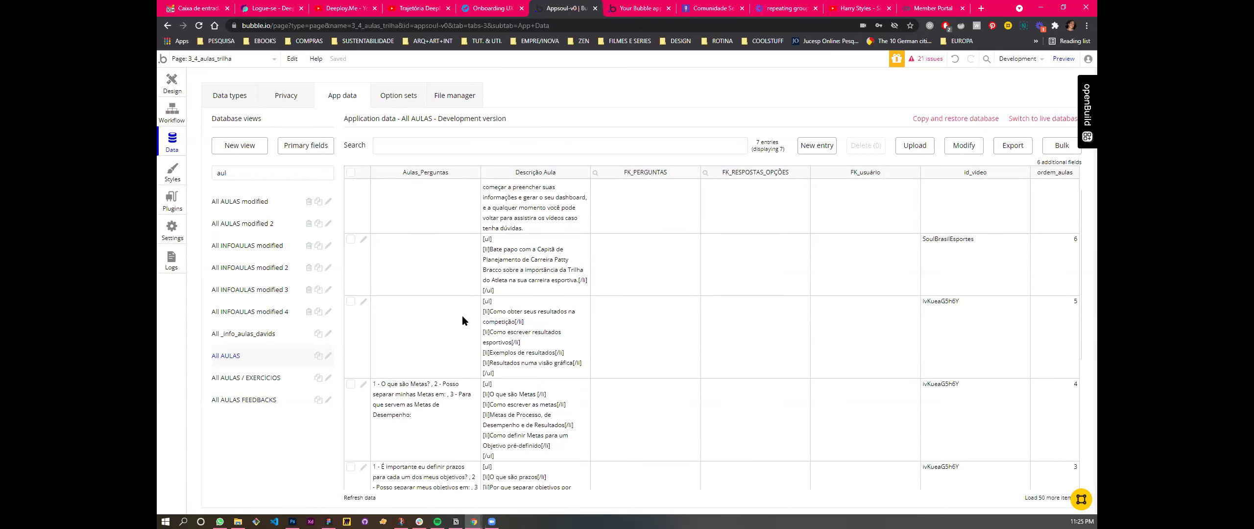
scroll(462, 315, "down", 1)
scroll(463, 316, "up", 1)
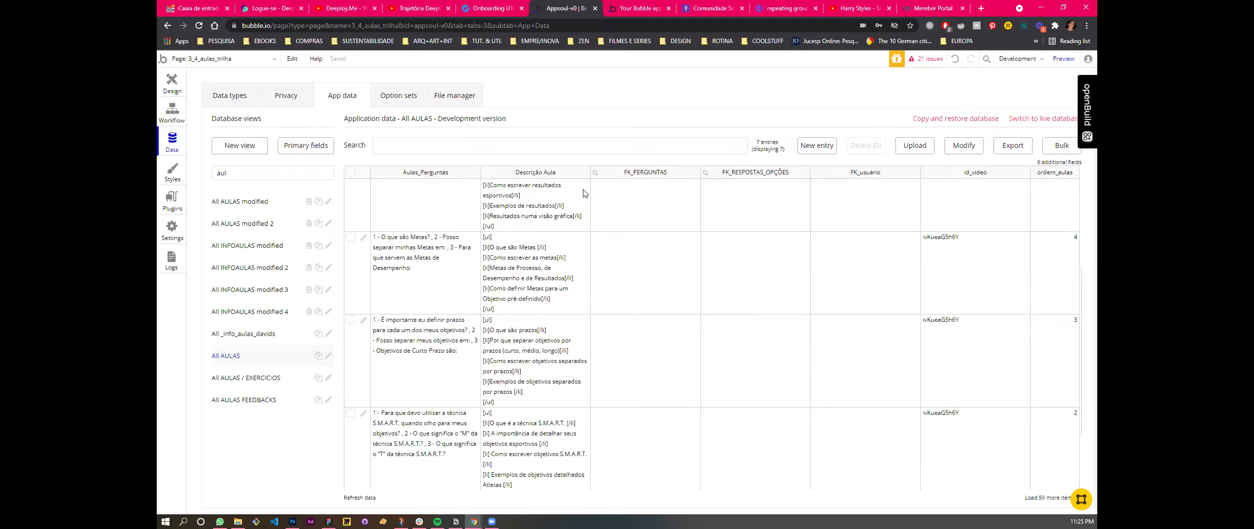
left_click(1065, 163)
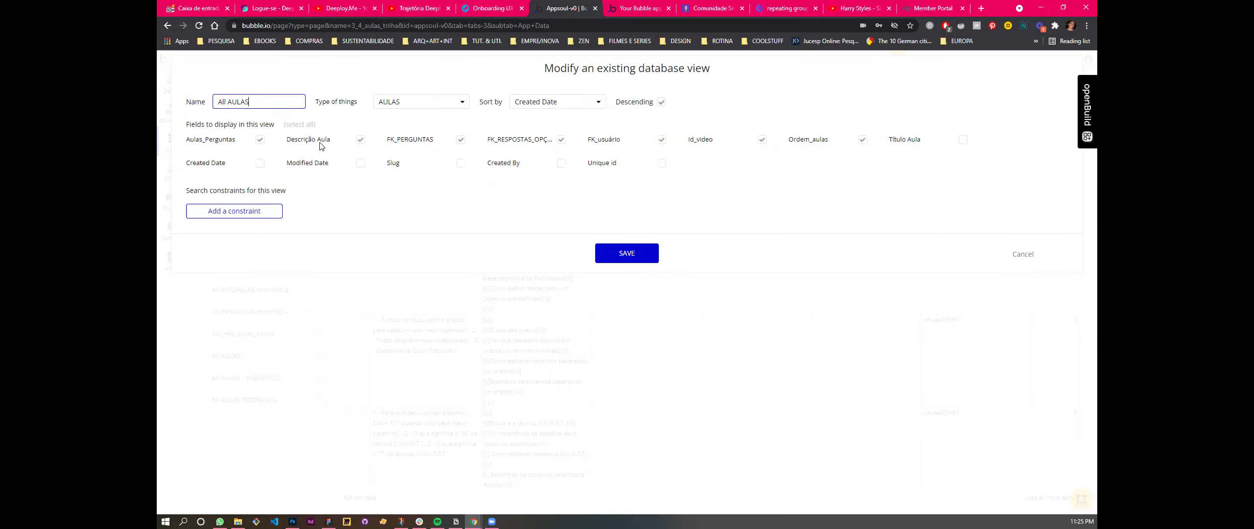
left_click(963, 140)
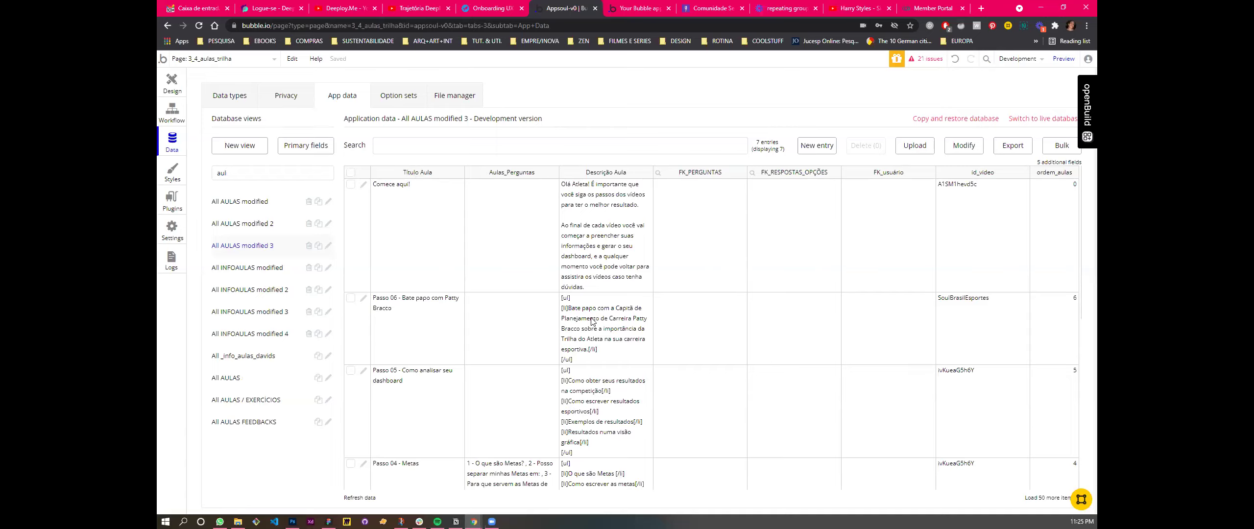
Step: Examine how the Aulas_Perguntas entries are stored for each lesson title in the AULAS records
scroll(860, 333, "down", 1)
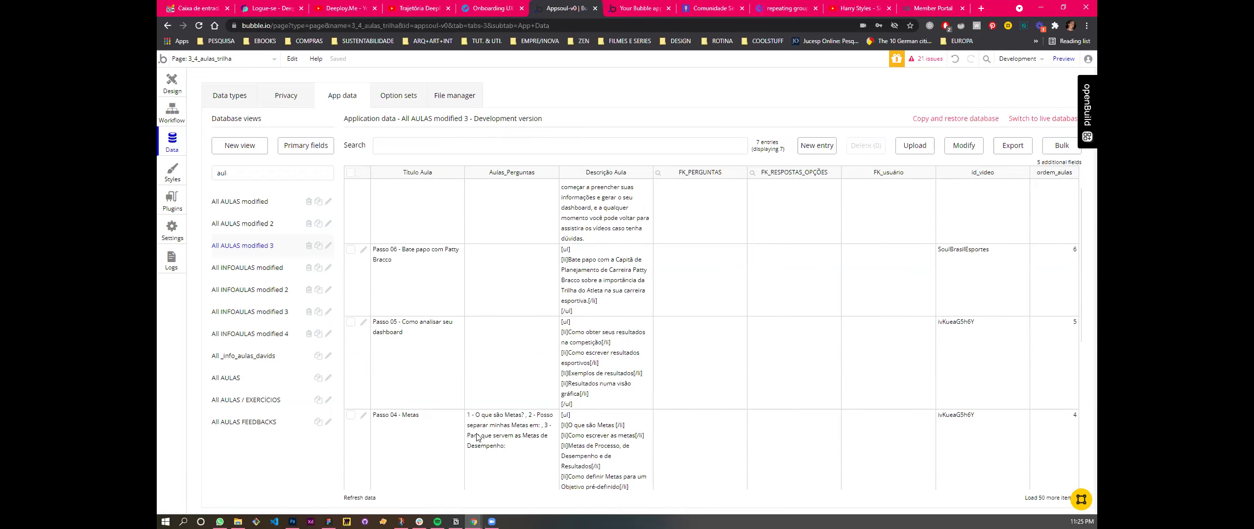
scroll(487, 426, "down", 2)
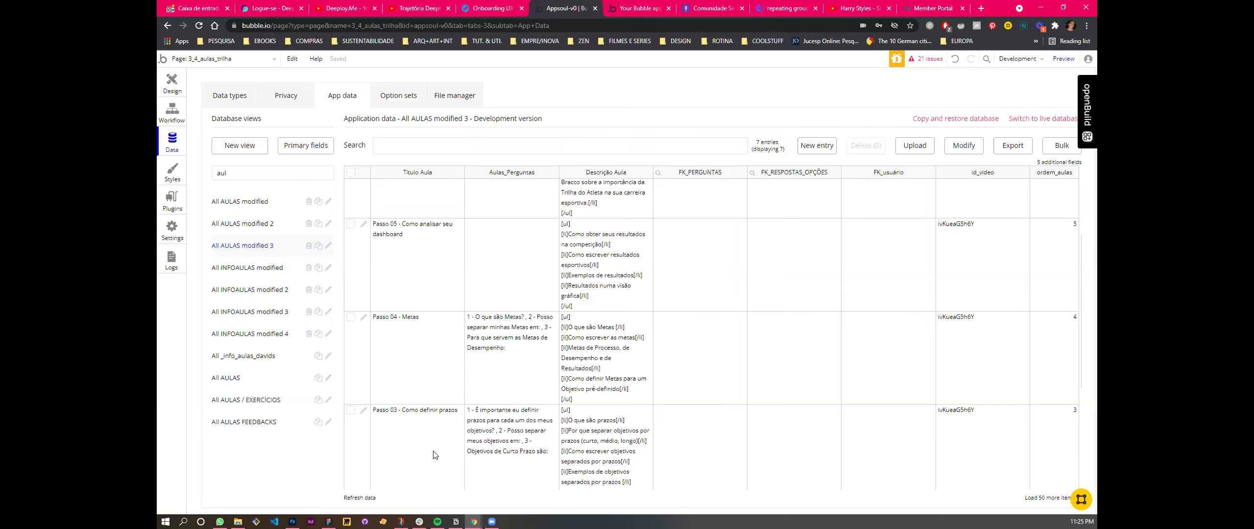
scroll(422, 421, "down", 2)
scroll(422, 421, "down", 1)
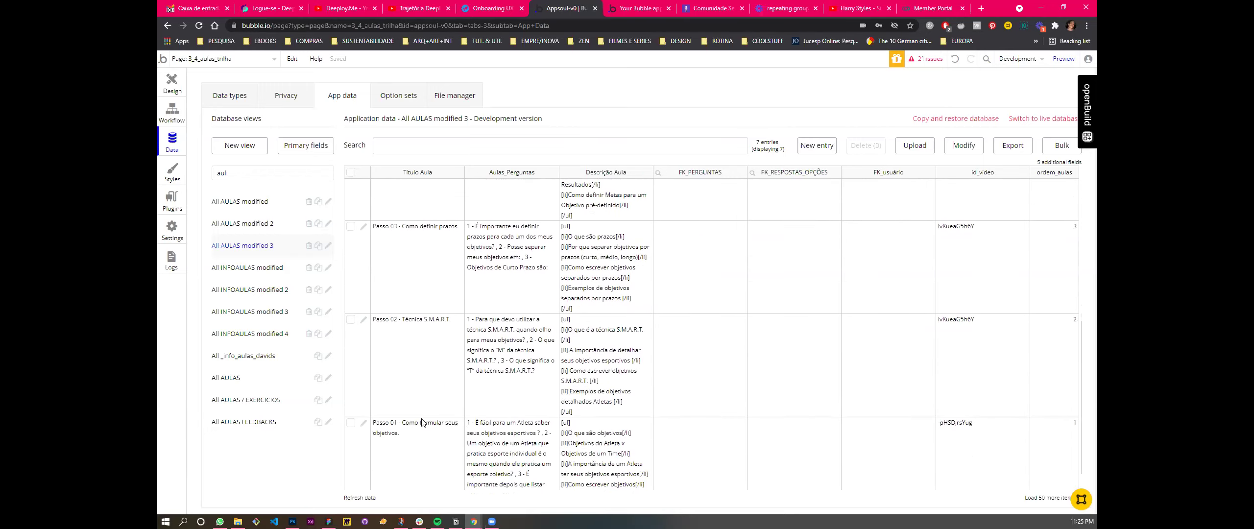
scroll(423, 422, "down", 1)
scroll(424, 428, "up", 1)
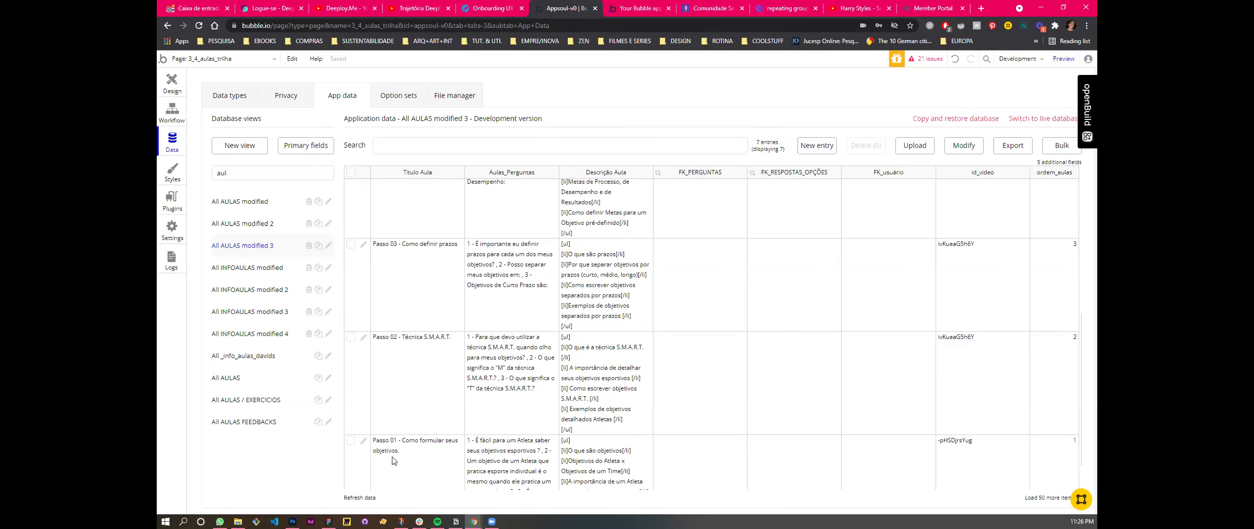
scroll(392, 460, "up", 3)
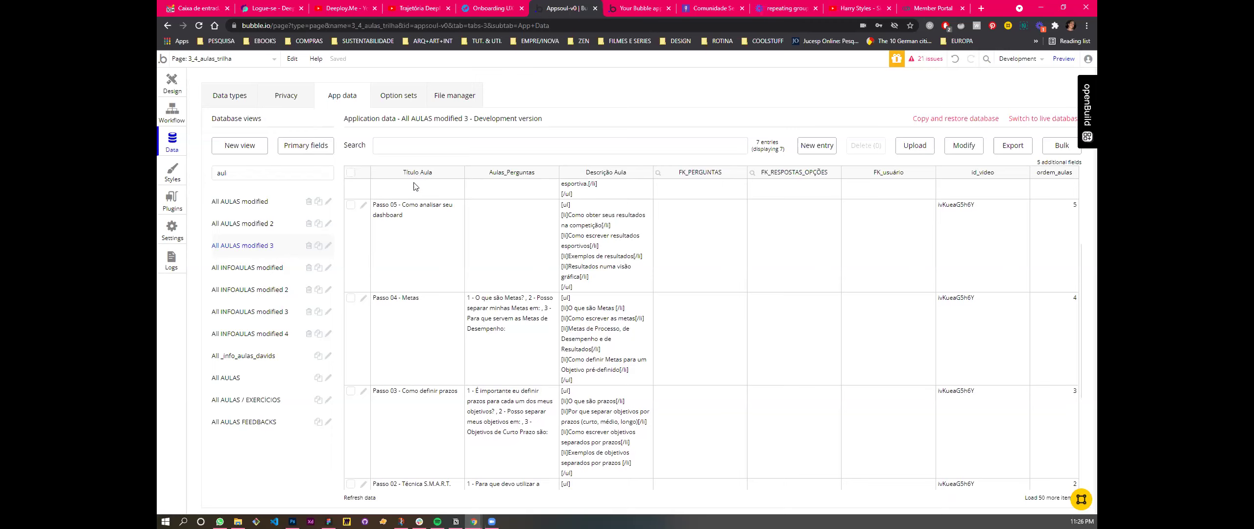
left_click(175, 84)
left_click(171, 140)
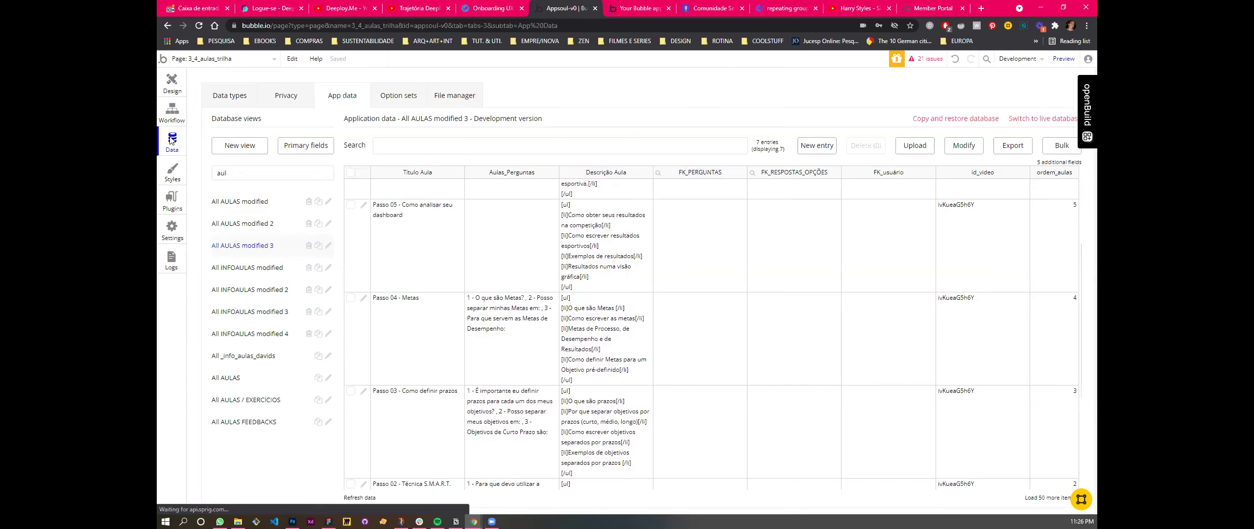
scroll(406, 292, "up", 3)
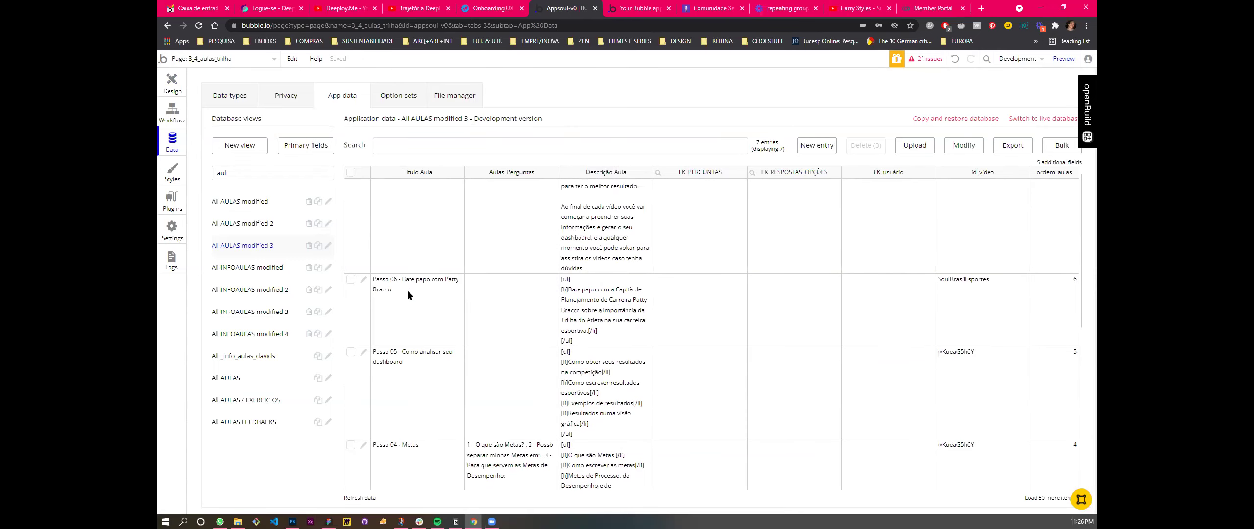
scroll(407, 292, "down", 1)
left_click(173, 92)
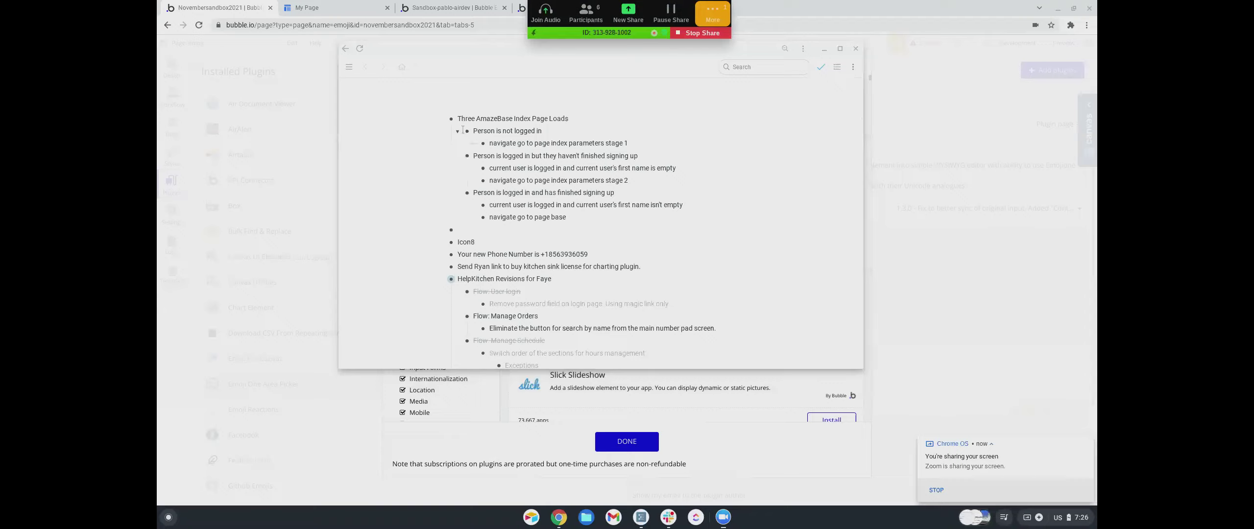
Step: Add a bullet above Three AmazeBase Index Page Loads, open it as its own page and title it as the structure of the app owner's database
left_click(457, 119)
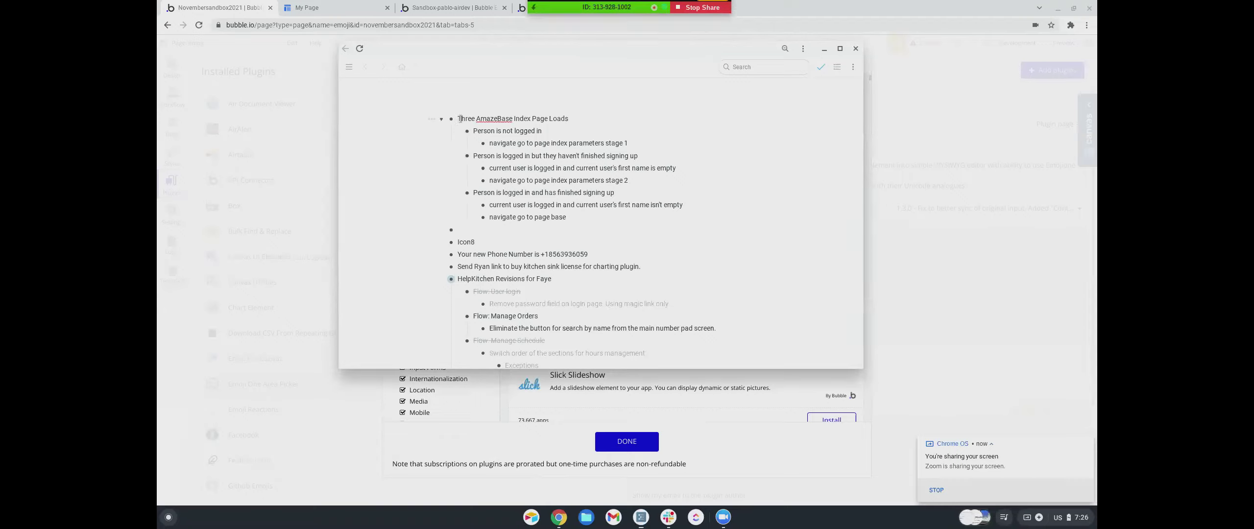
key("Return")
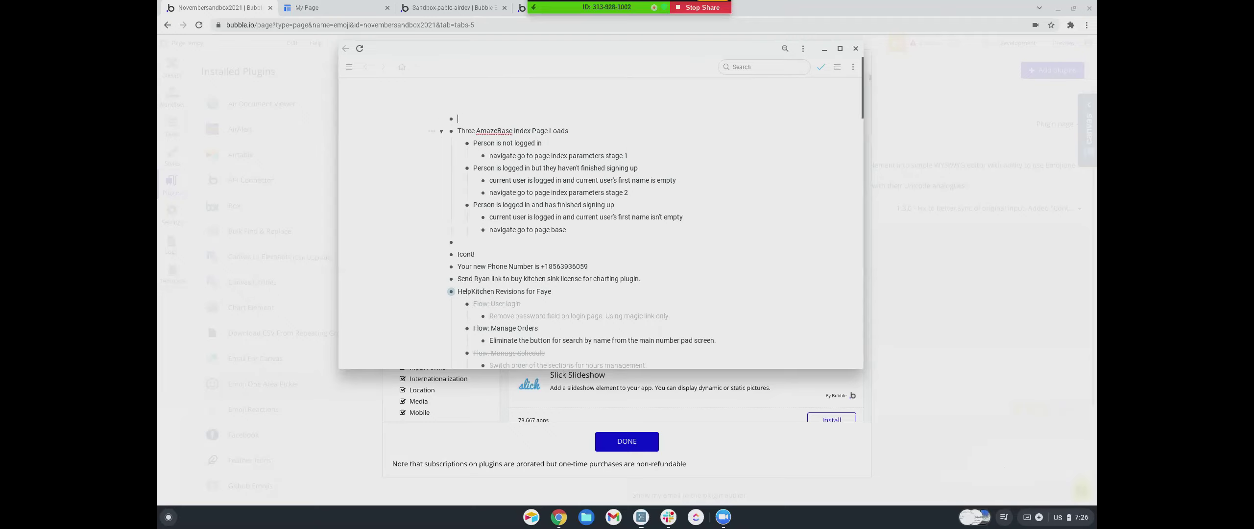
left_click(451, 119)
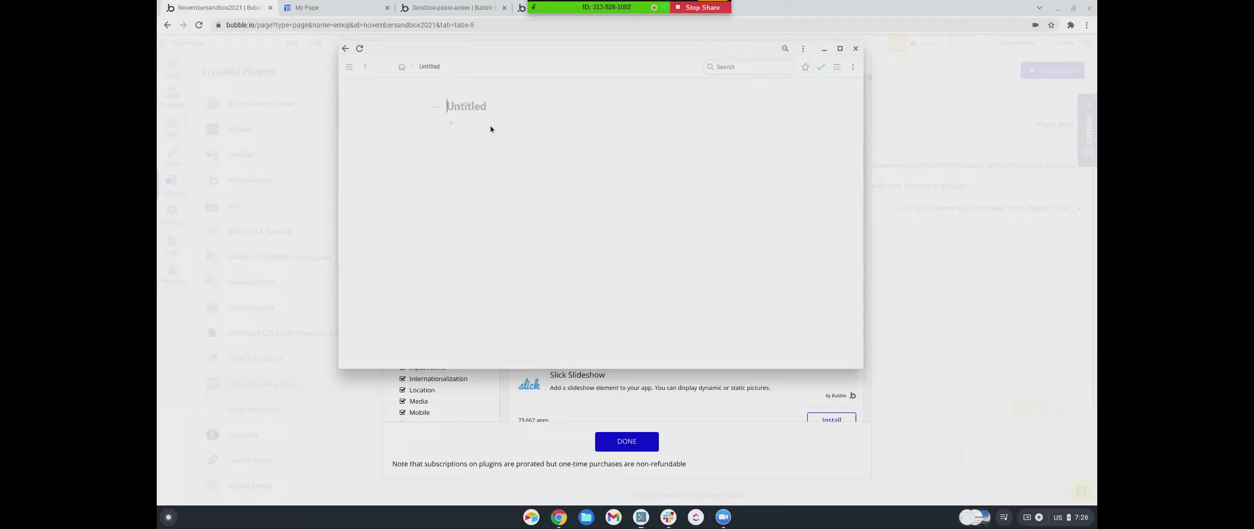
type("Structure fo")
key("BackSpace")
type("of Francisco's Database")
key("Return")
key("Return")
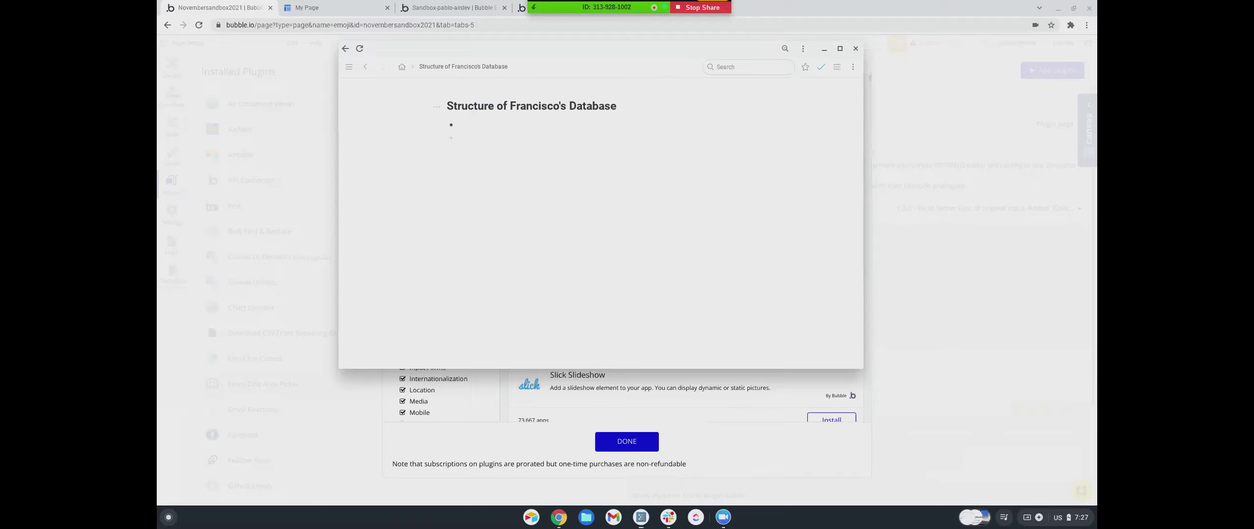
Step: Outline a Class type with the sub-items Class Title and Class Questions - List Questions, followed by a top-level Questions type
type("Class")
type("Class Title")
type("Class Question")
type("s")
type(" - List Quest")
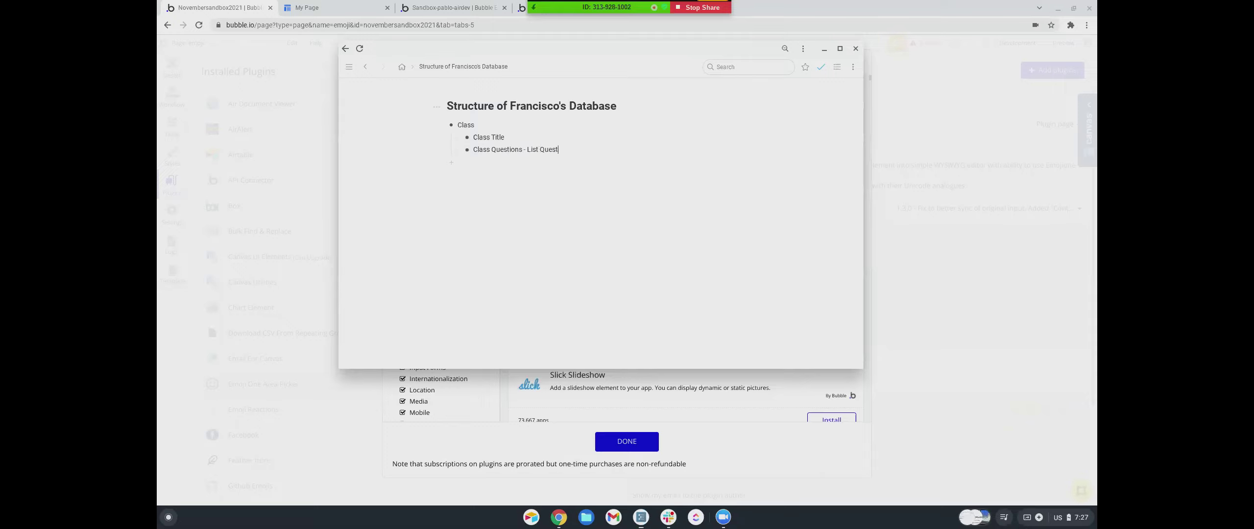
type("ions")
type("Questions")
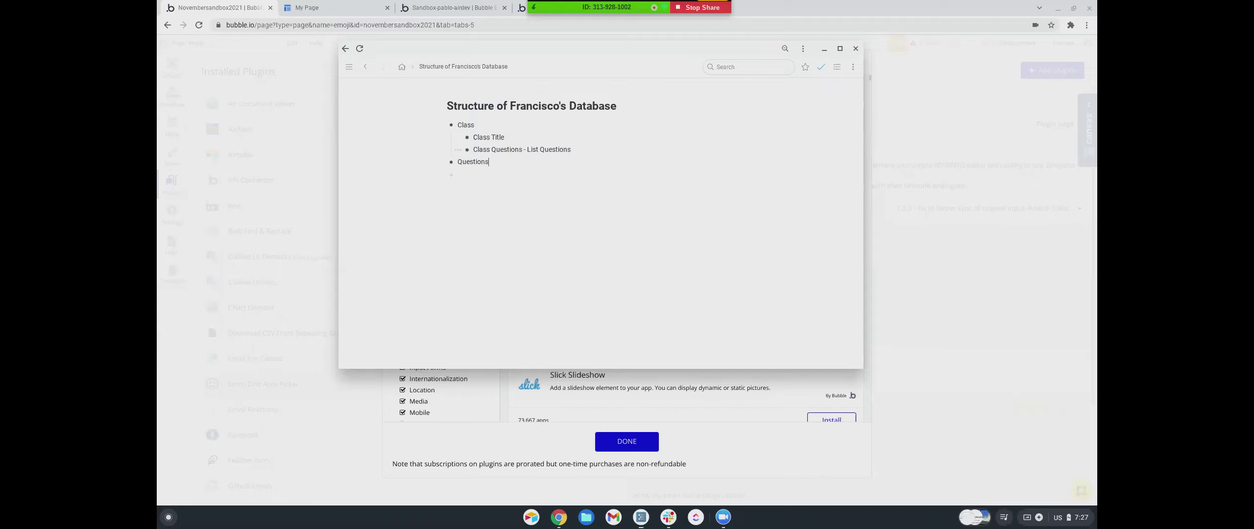
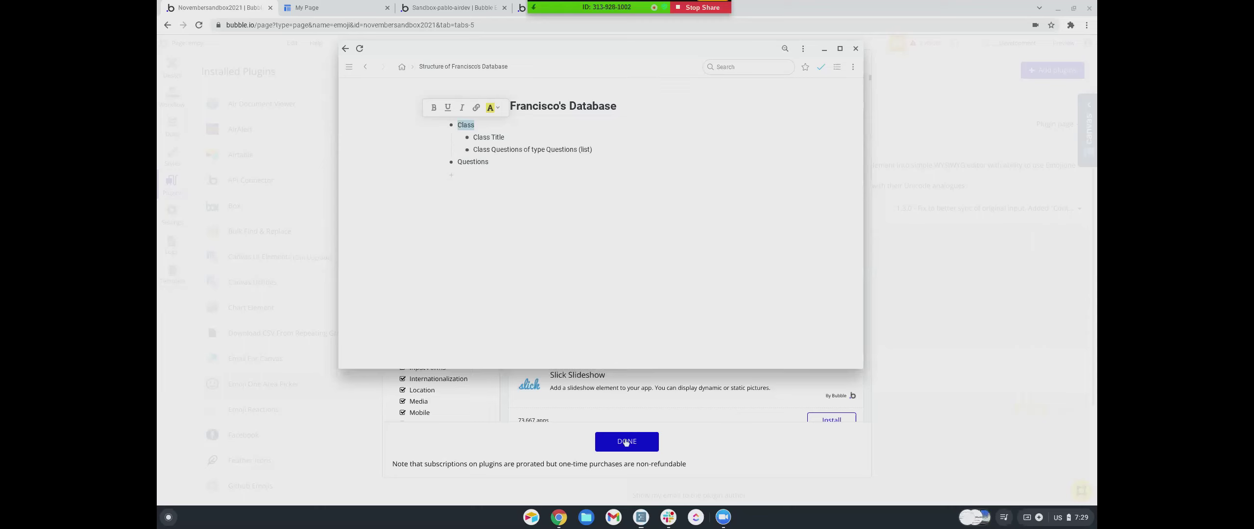
Step: Close the plugin installer and create two custom data types in the sandbox app, Class and Question
left_click(729, 451)
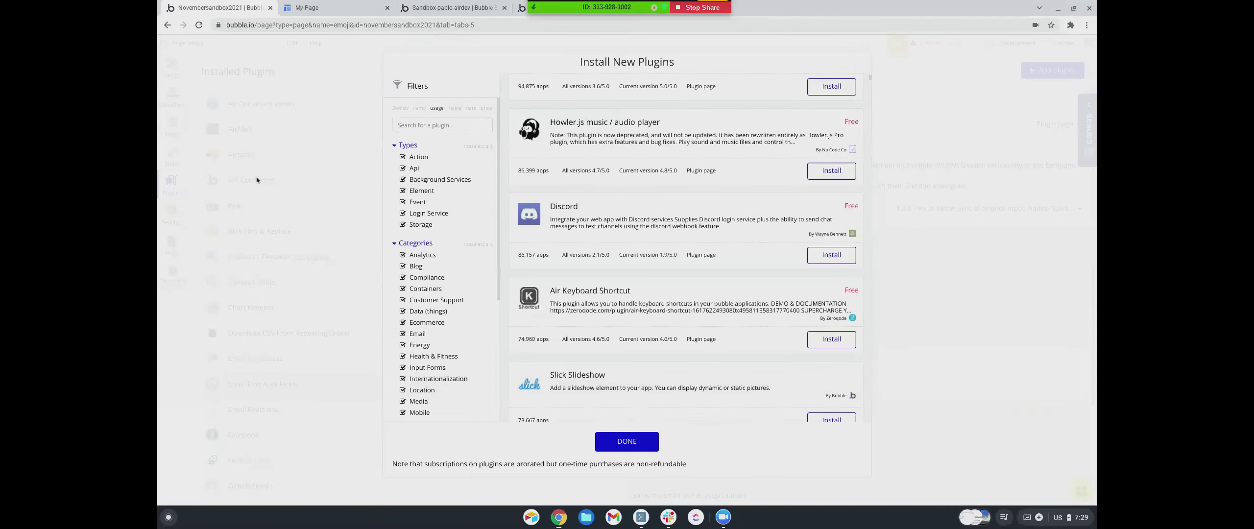
left_click(637, 446)
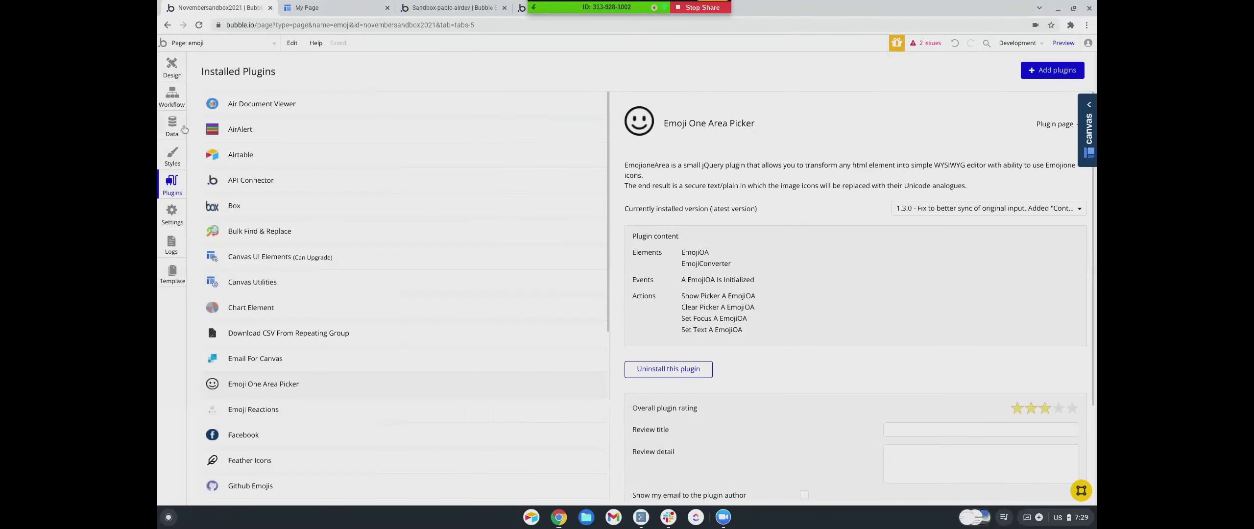
left_click(172, 126)
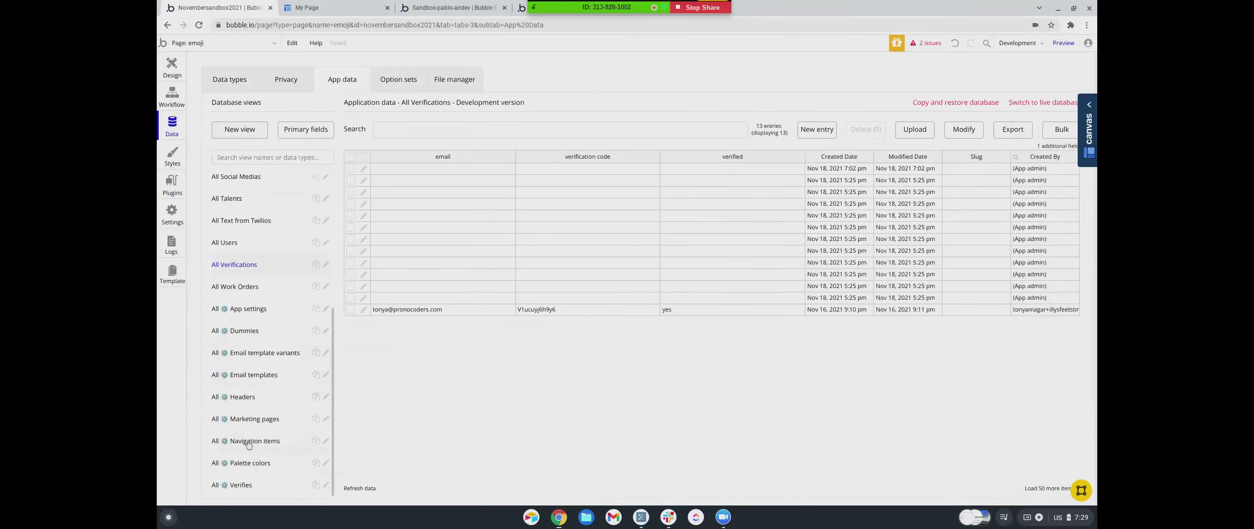
left_click(221, 79)
left_click(326, 405)
type("Class")
key("Return")
type("Question")
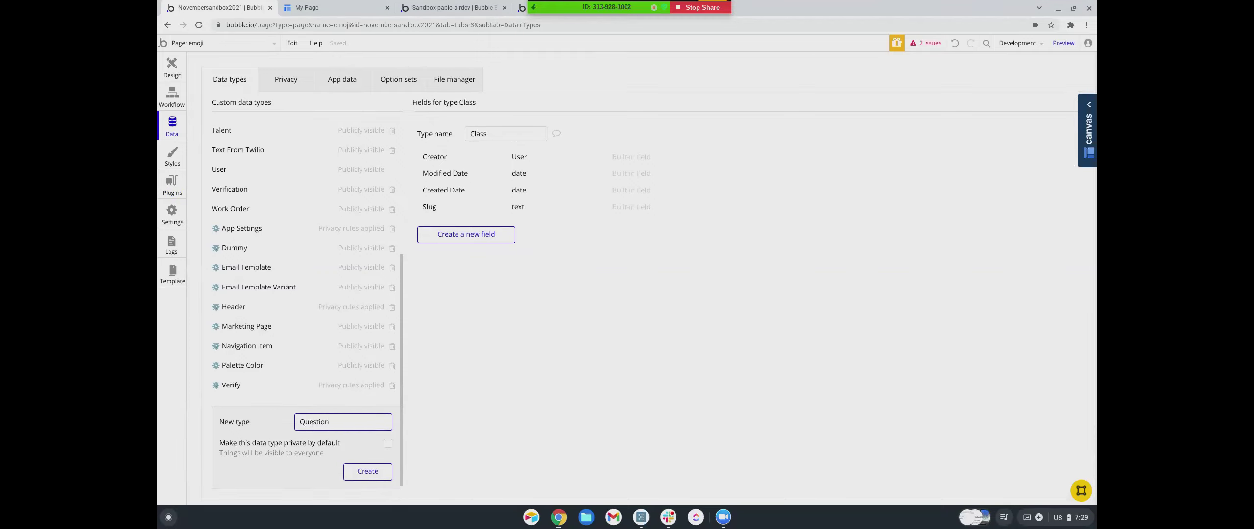
key("Return")
scroll(326, 297, "up", 5)
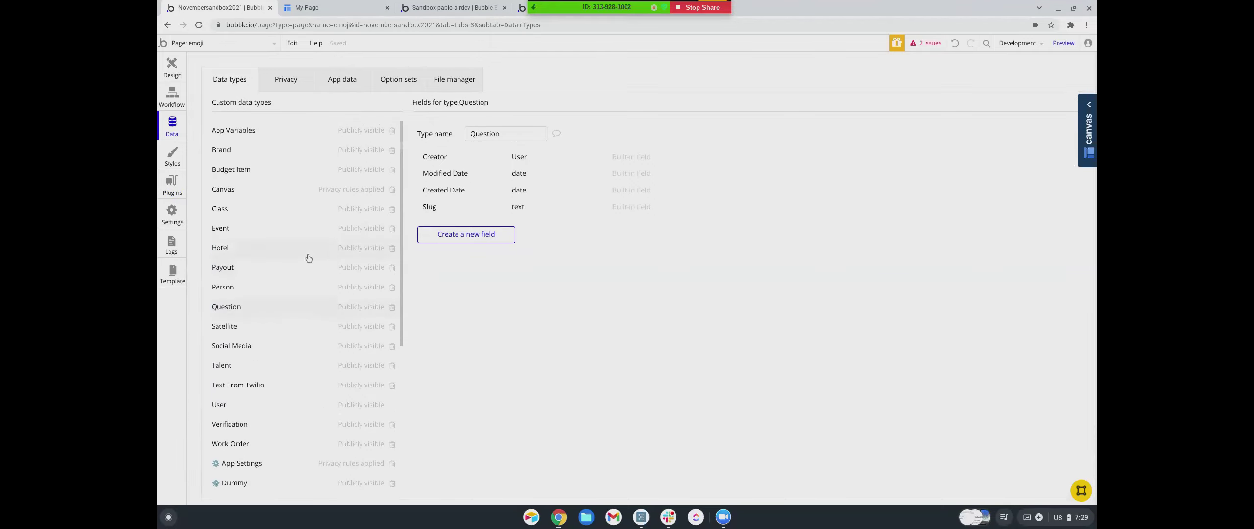
Step: Add a field named Questions to the Class data type as a list of Question entries
left_click(229, 210)
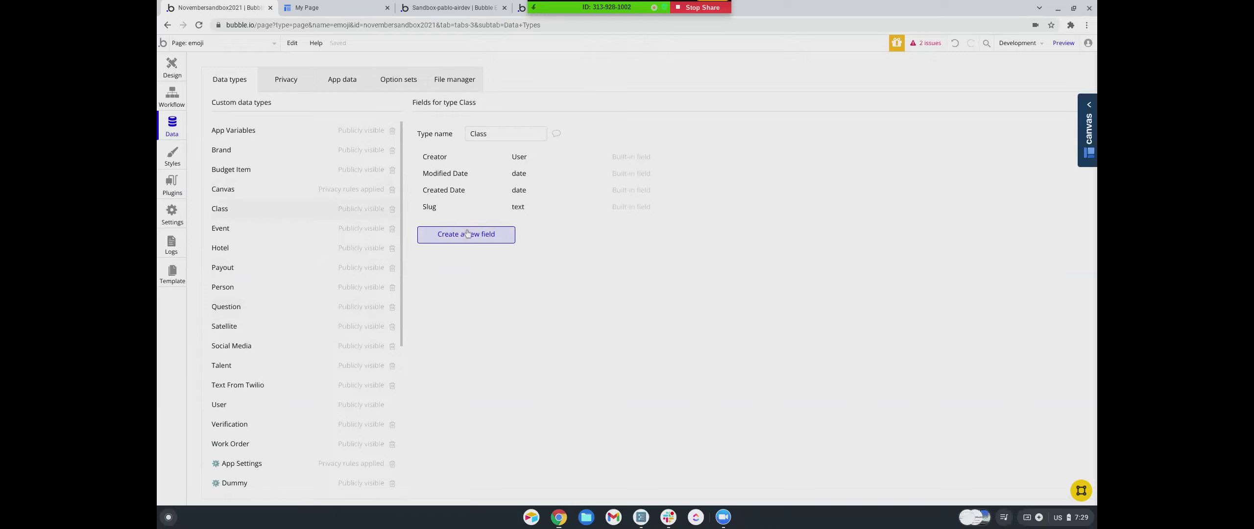
left_click(466, 234)
type("Questions")
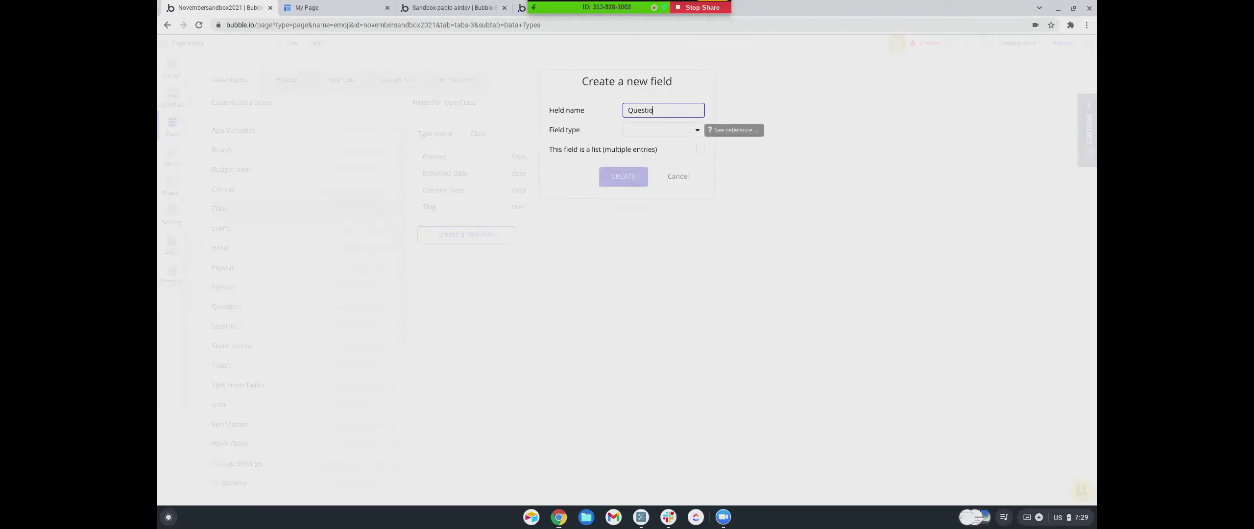
left_click(627, 130)
scroll(642, 191, "down", 5)
scroll(642, 191, "down", 5)
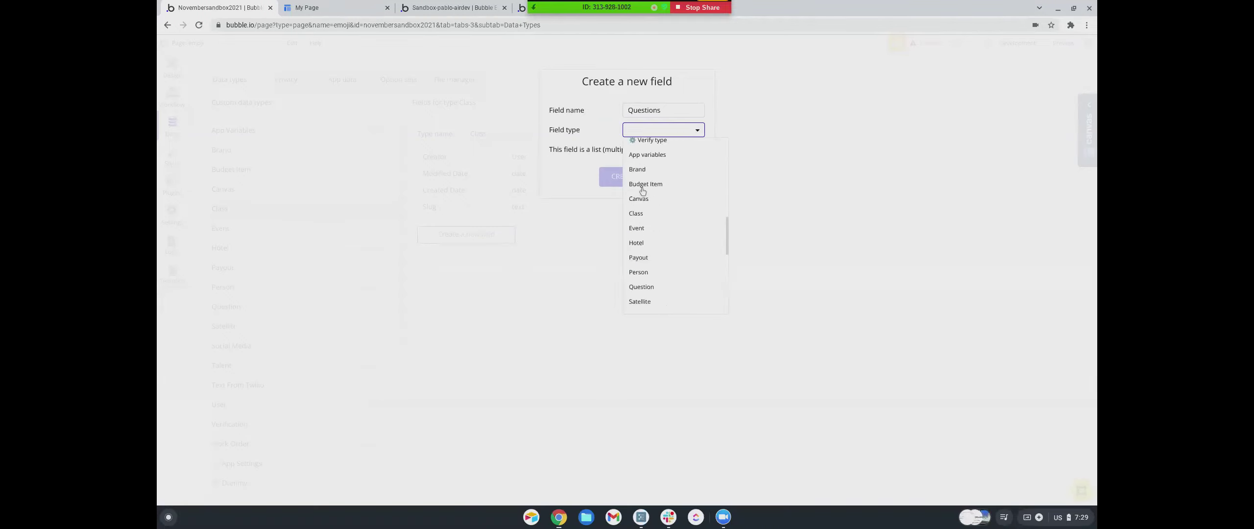
left_click(641, 215)
left_click(701, 149)
left_click(622, 177)
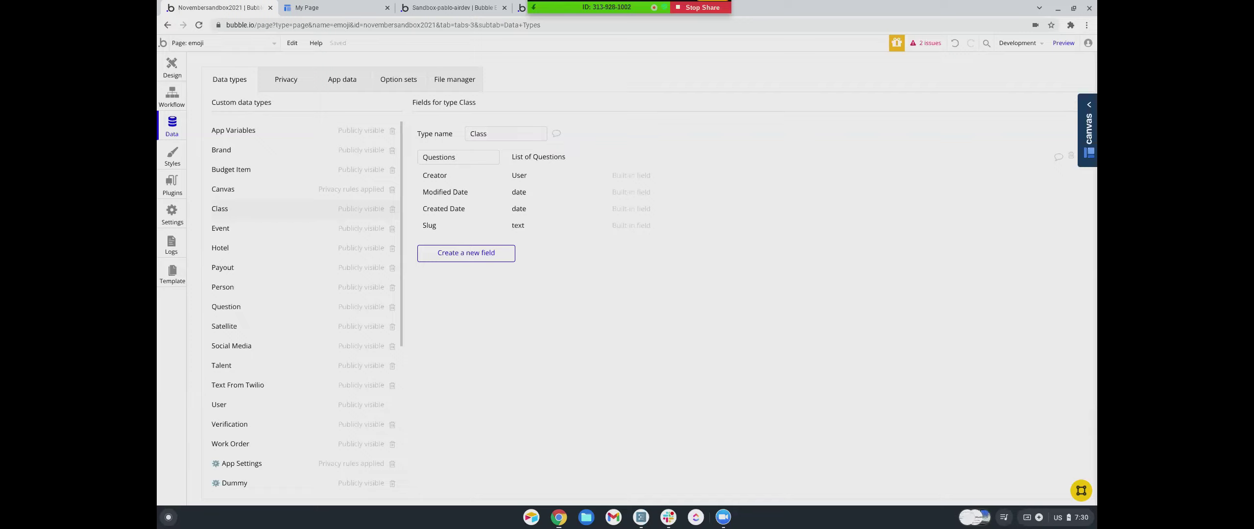
Step: Add a text field named Question to the Question data type
scroll(392, 161, "down", 5)
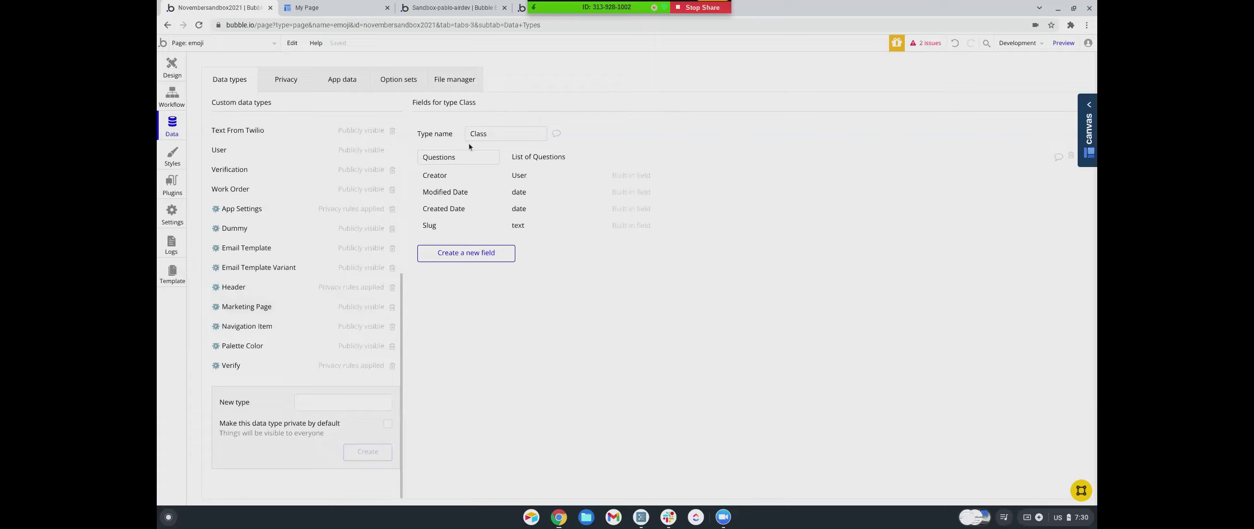
scroll(253, 245, "up", 5)
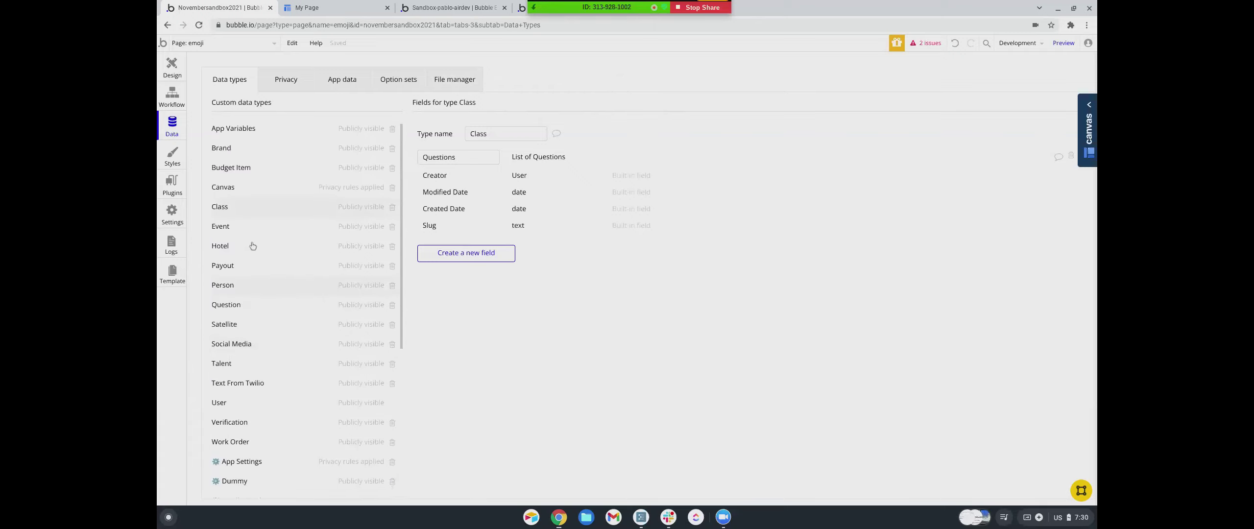
scroll(244, 260, "down", 3)
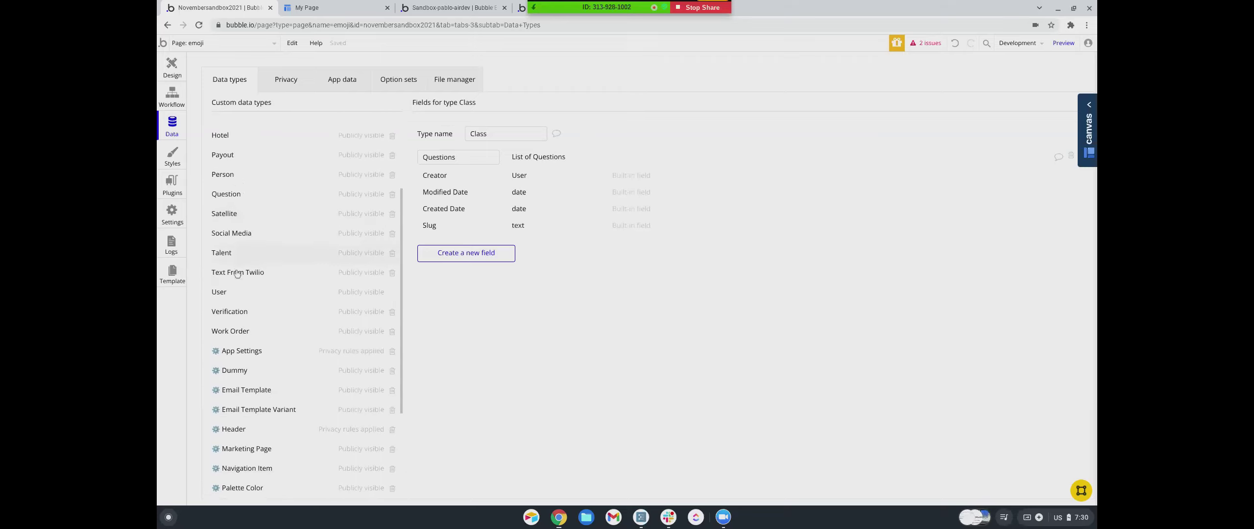
scroll(236, 294, "up", 1)
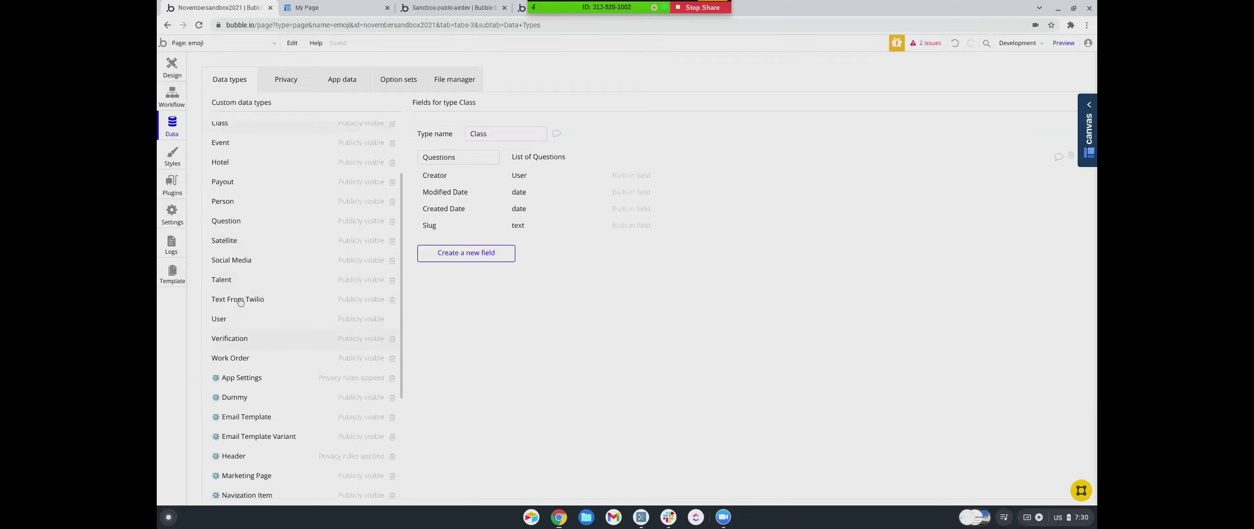
left_click(234, 234)
left_click(461, 235)
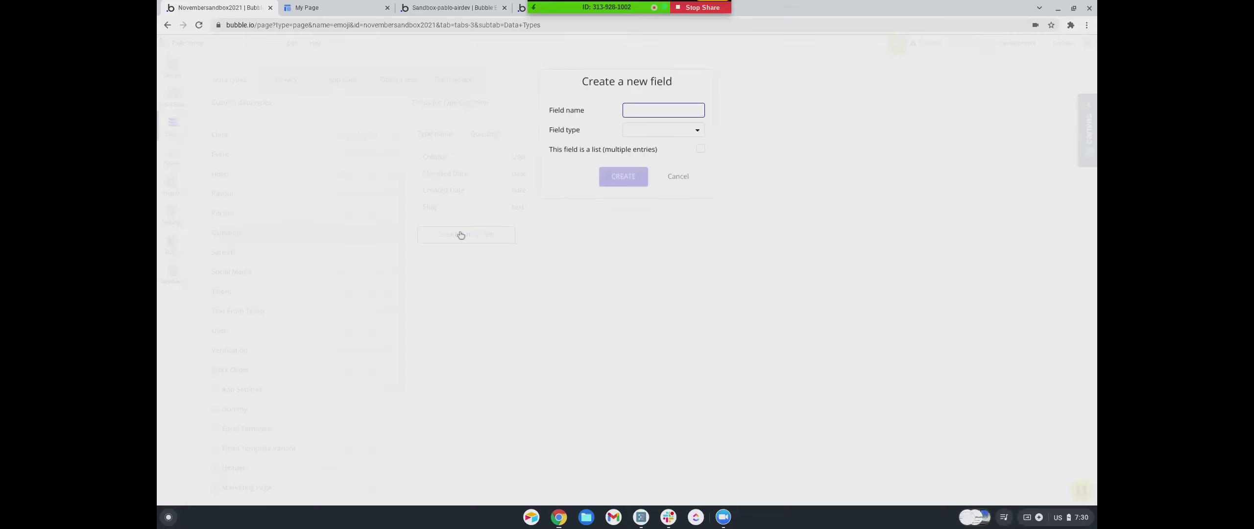
type("Question")
left_click(651, 131)
left_click(634, 148)
left_click(636, 176)
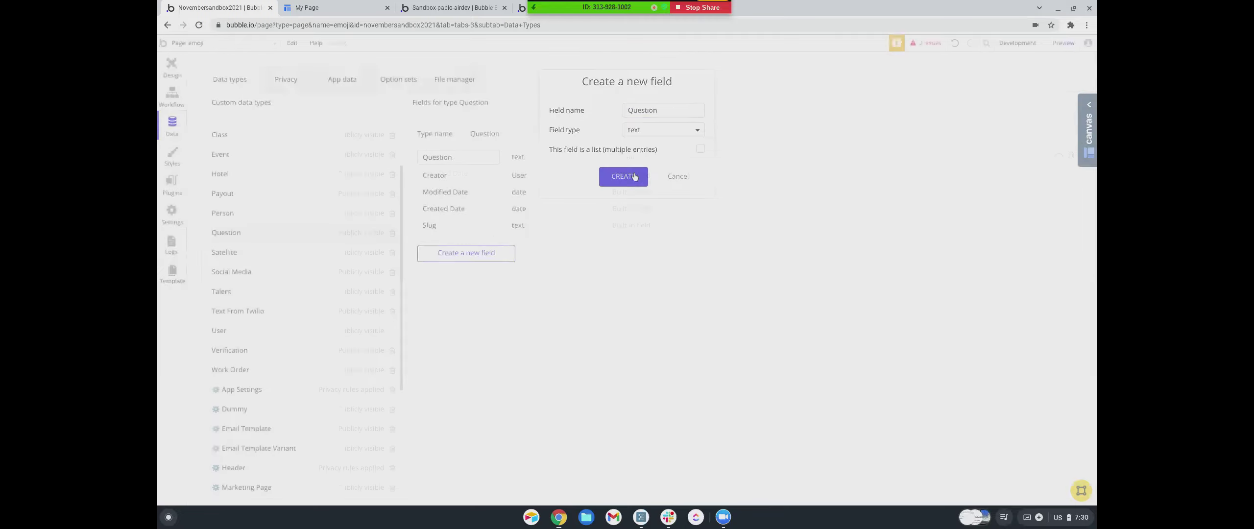
Step: Add a field named Class, of type Class, to the Question data type
left_click(466, 253)
type("Class")
left_click(637, 130)
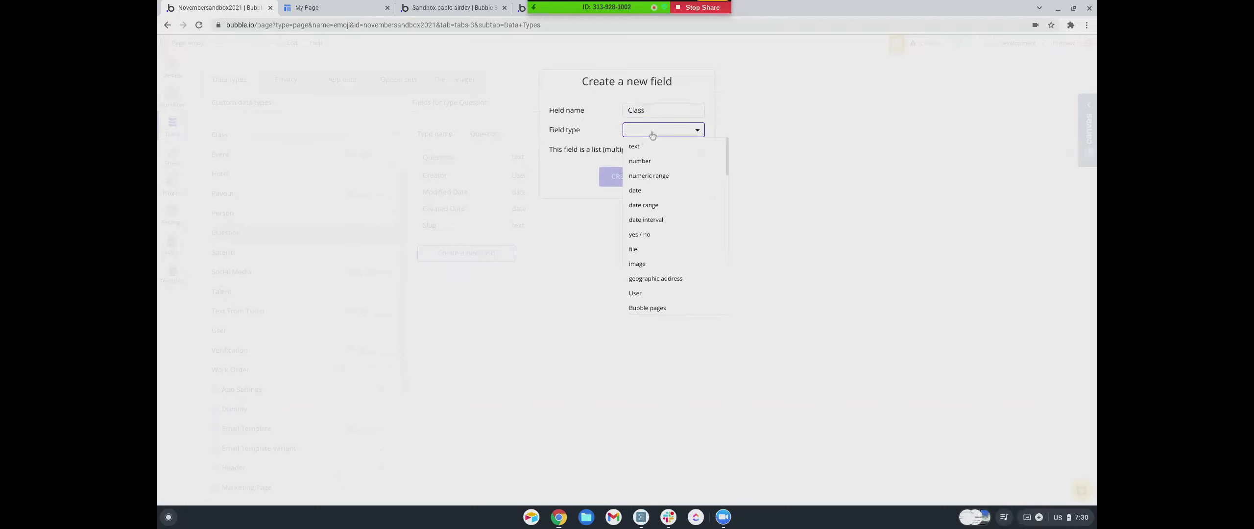
scroll(645, 190, "down", 5)
scroll(645, 190, "down", 6)
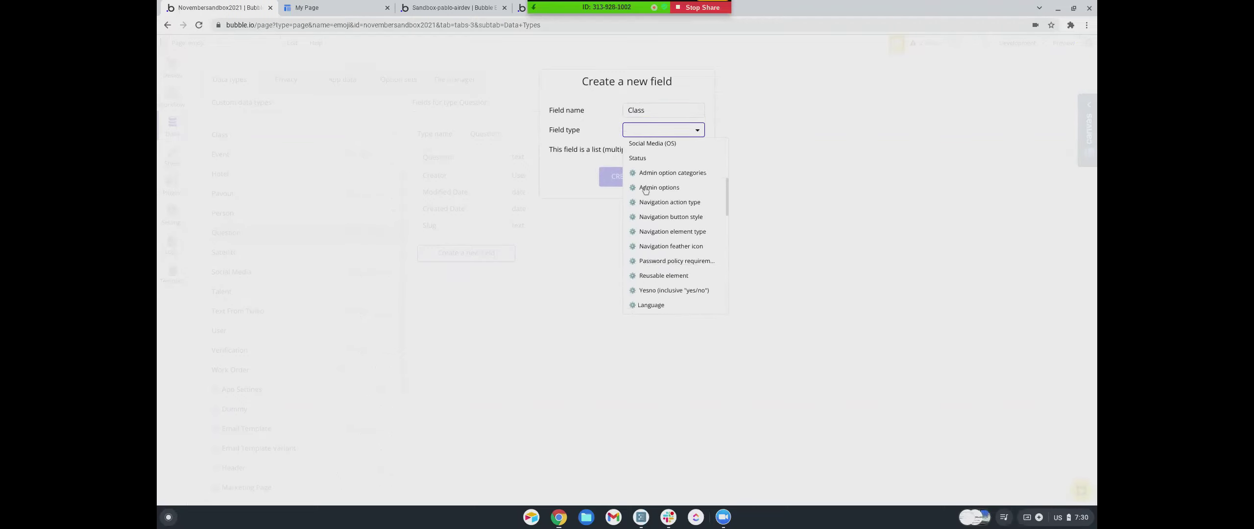
left_click(637, 199)
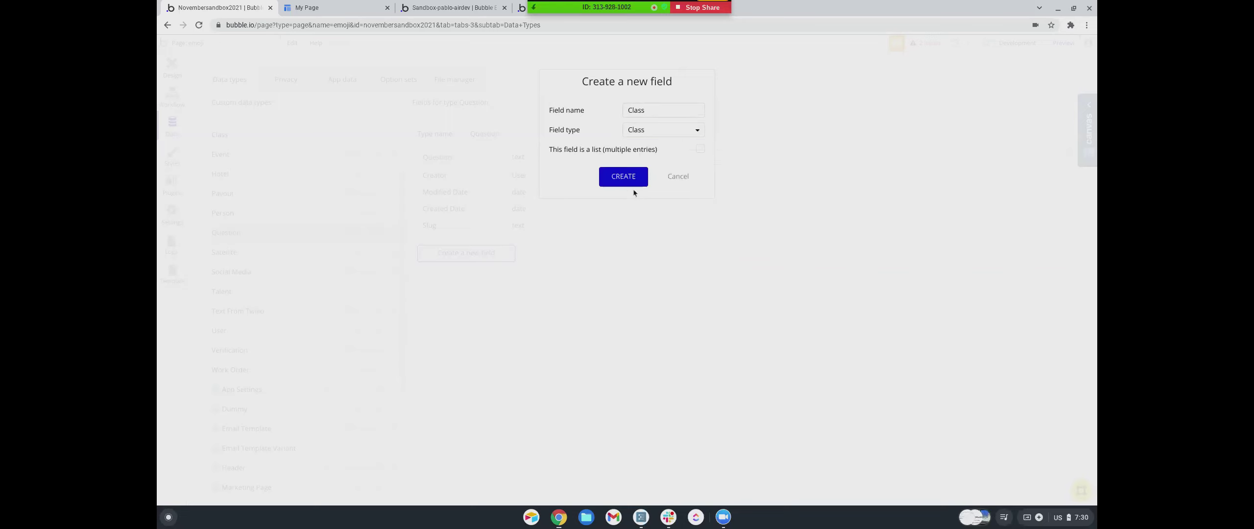
left_click(623, 177)
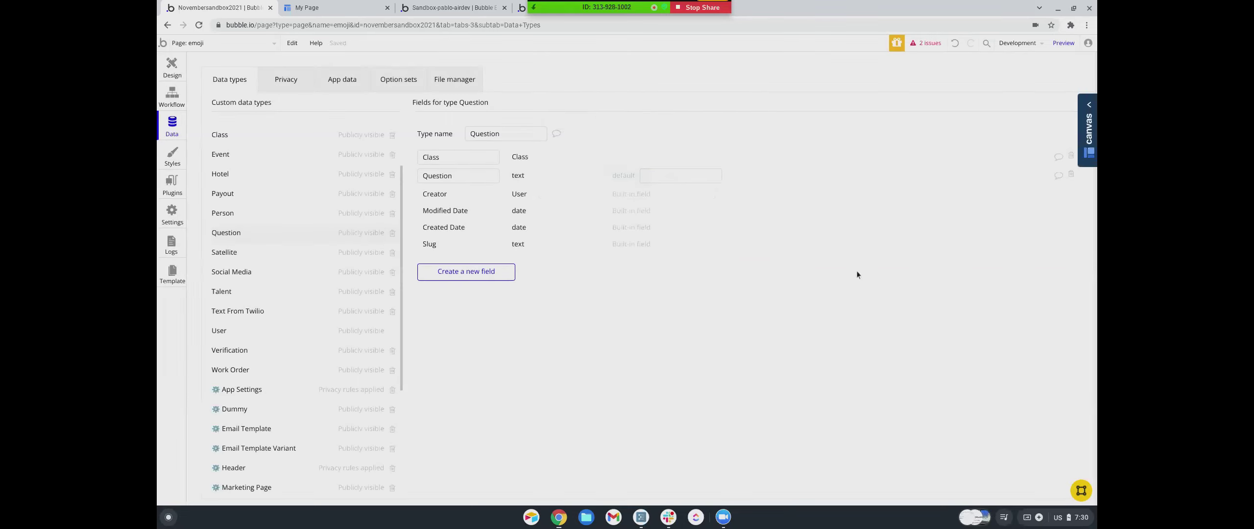
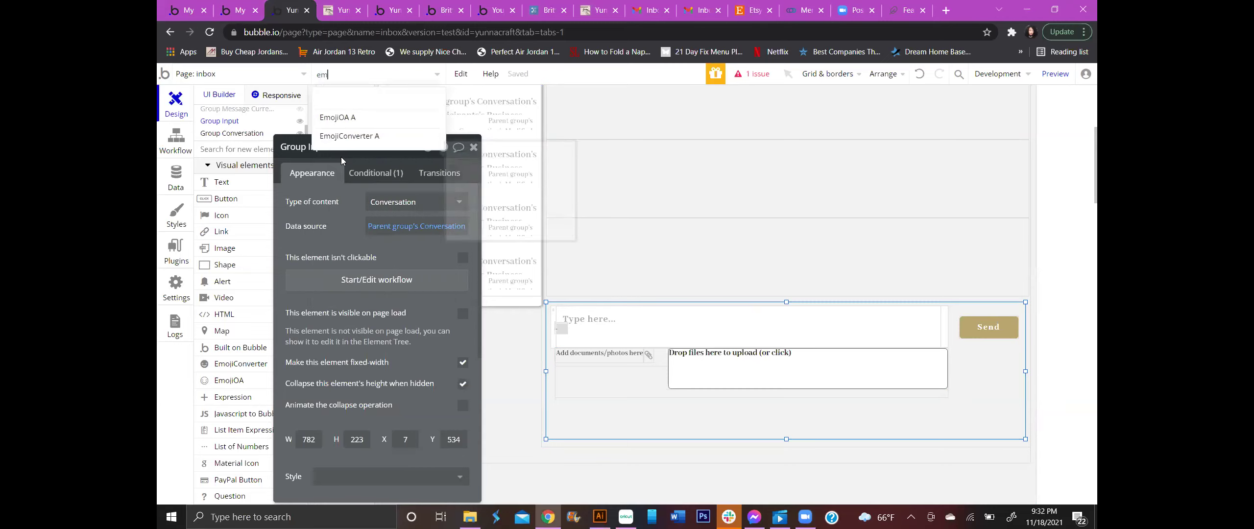
Step: Examine the settings of EmojiOA A and the send-message multiline input on the inbox page, and the available input elements, for an ID attribute option
left_click(363, 118)
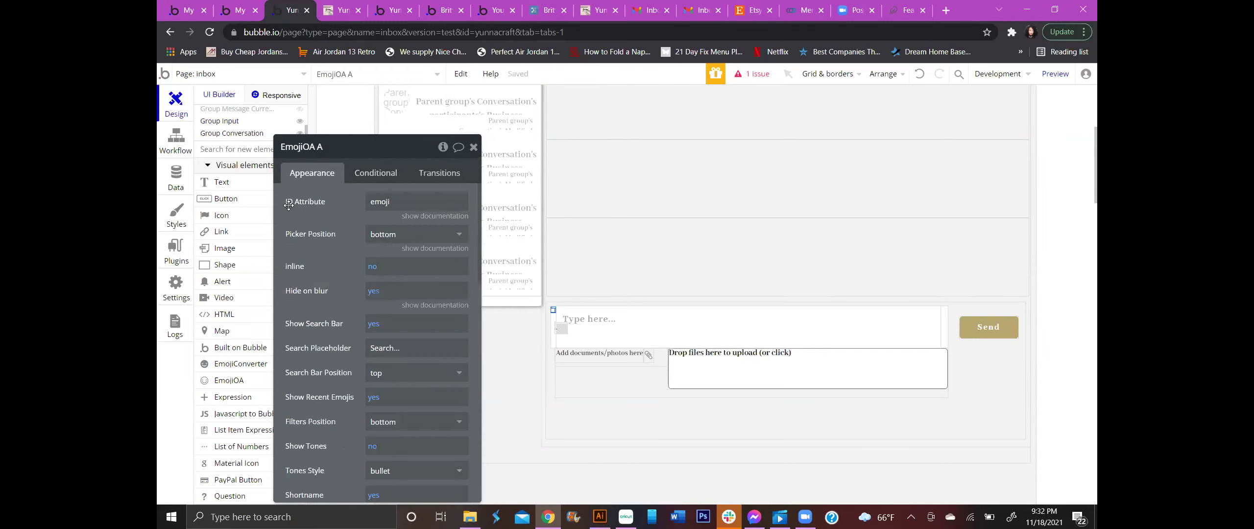
left_click_drag(391, 138, 375, 83)
left_click(744, 322)
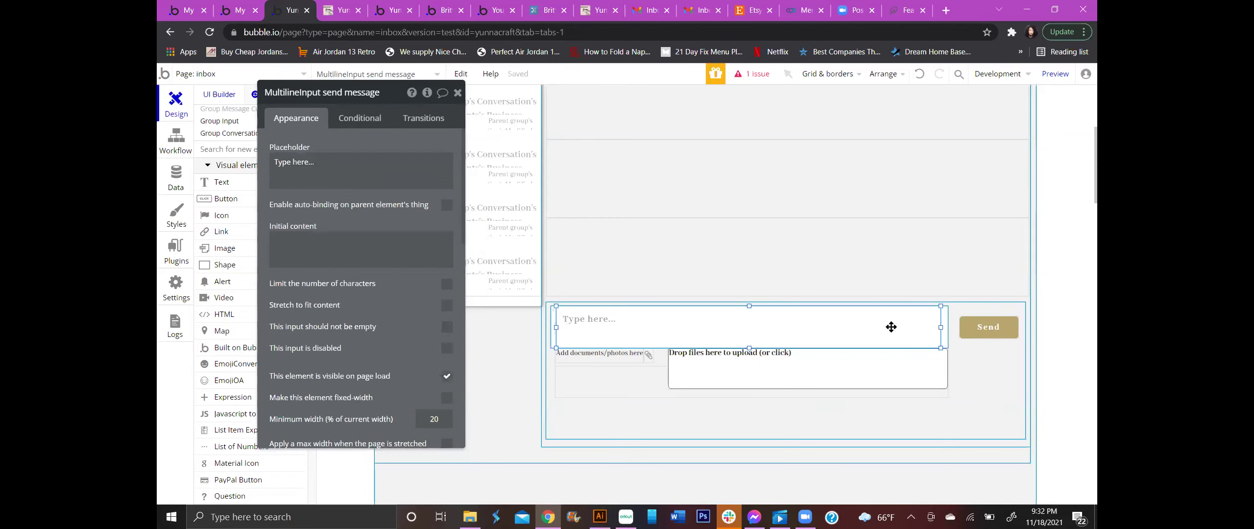
scroll(278, 315, "down", 5)
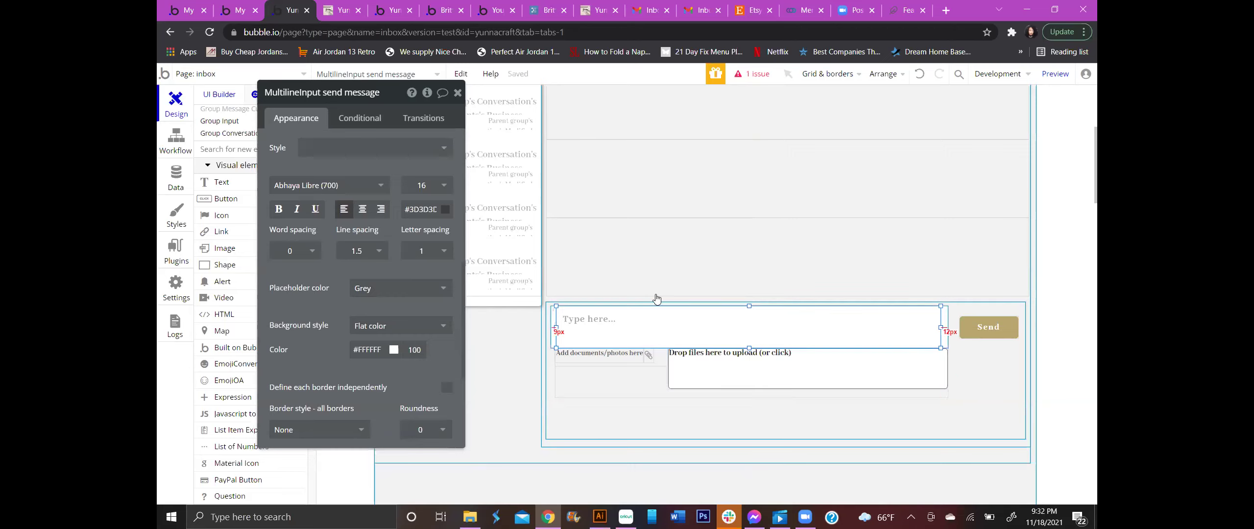
scroll(230, 387, "down", 2)
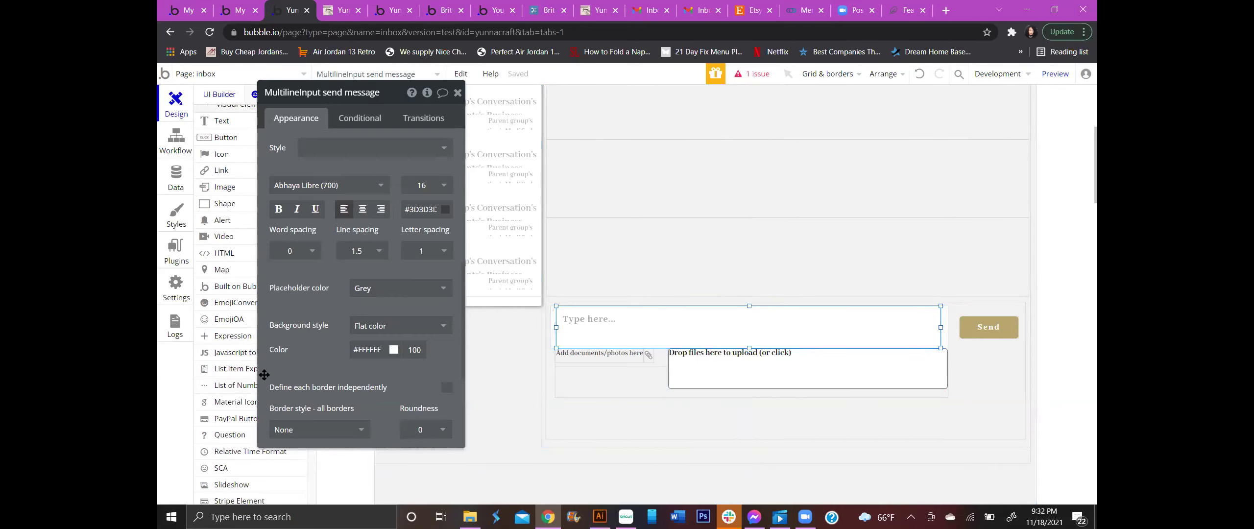
scroll(358, 352, "down", 4)
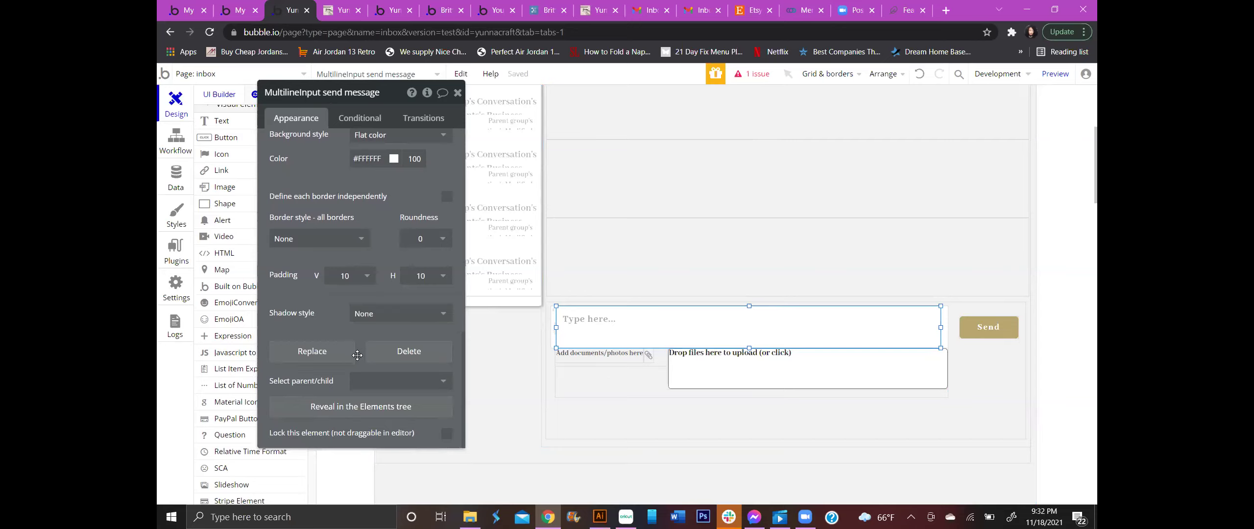
scroll(371, 418, "up", 1)
scroll(370, 418, "down", 1)
left_click_drag(386, 95, 539, 113)
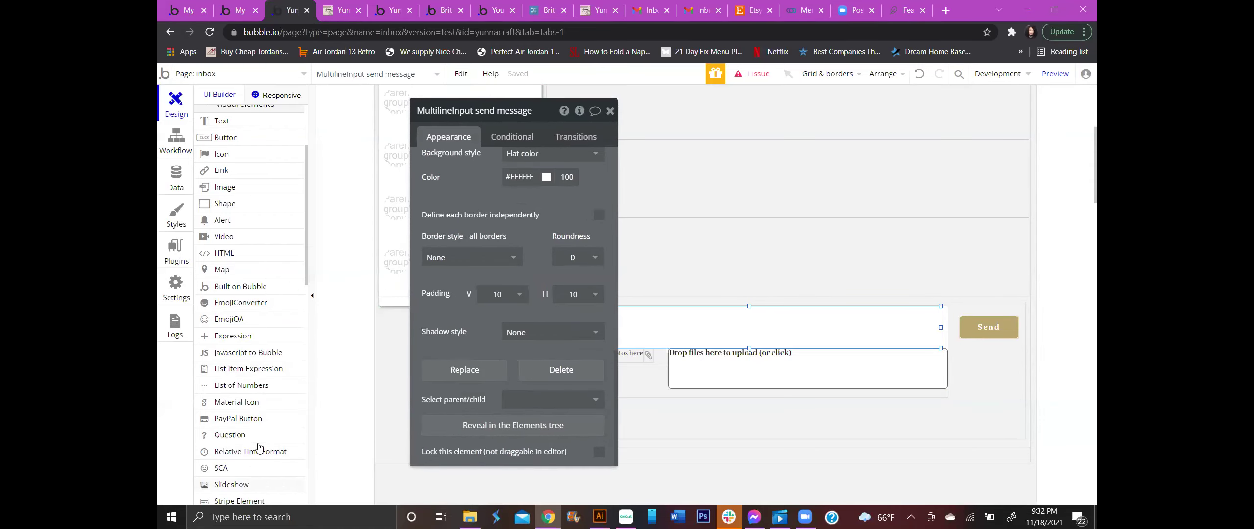
scroll(257, 451, "down", 4)
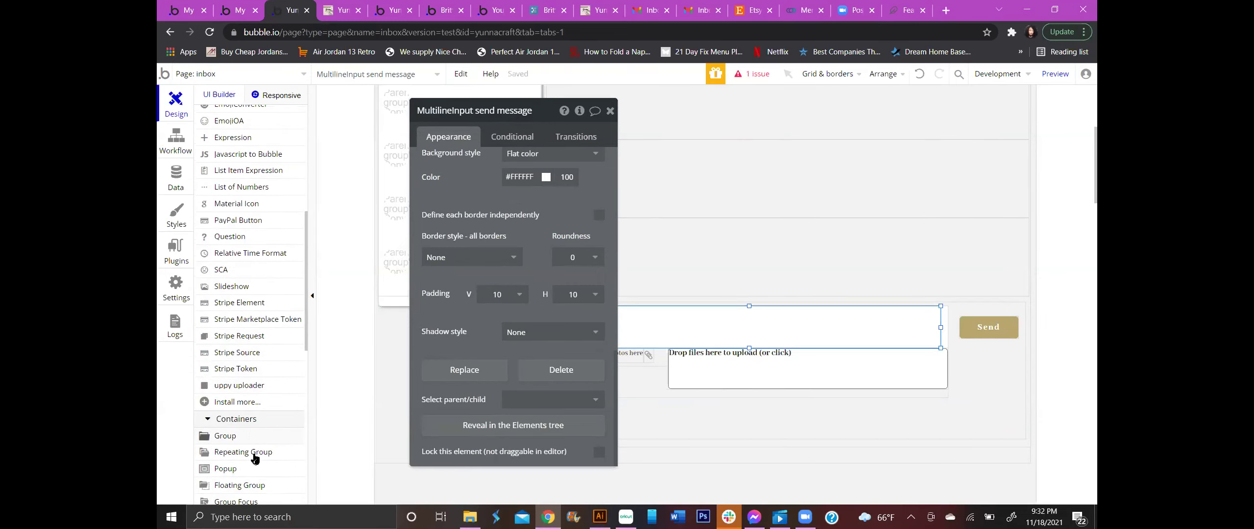
scroll(244, 367, "down", 3)
scroll(235, 382, "down", 3)
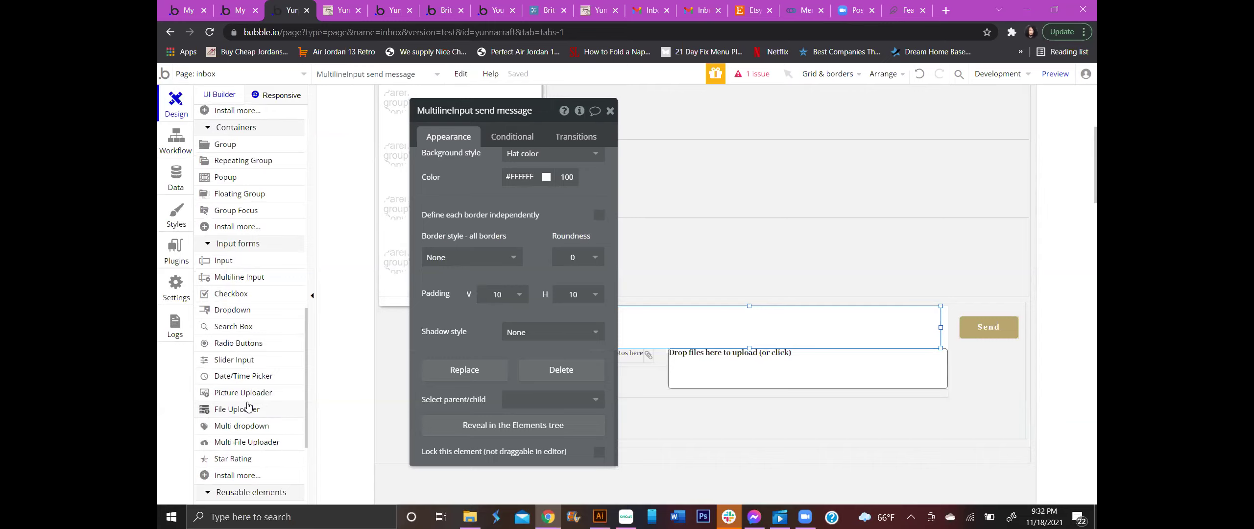
mouse_move(249, 405)
Step: In the app's general settings, enable exposing the option to add an ID attribute to HTML elements
left_click(174, 284)
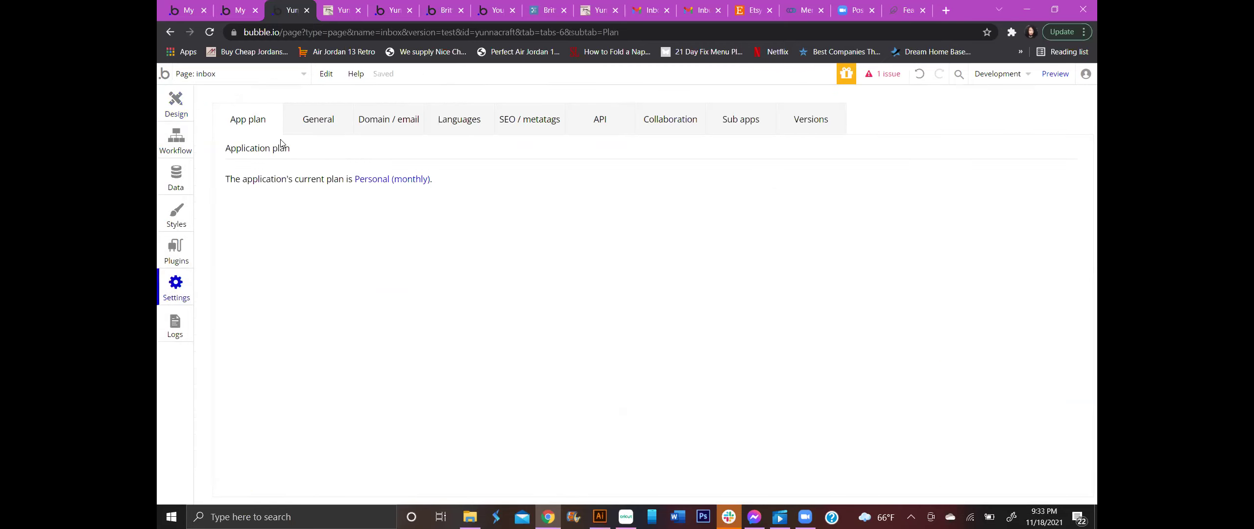
left_click(315, 118)
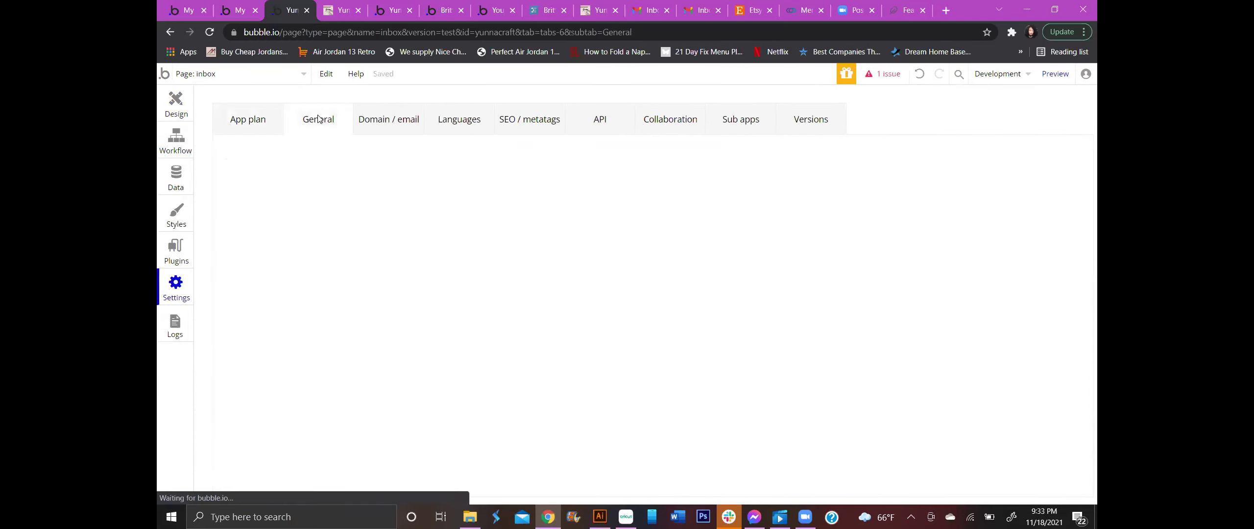
scroll(717, 309, "down", 6)
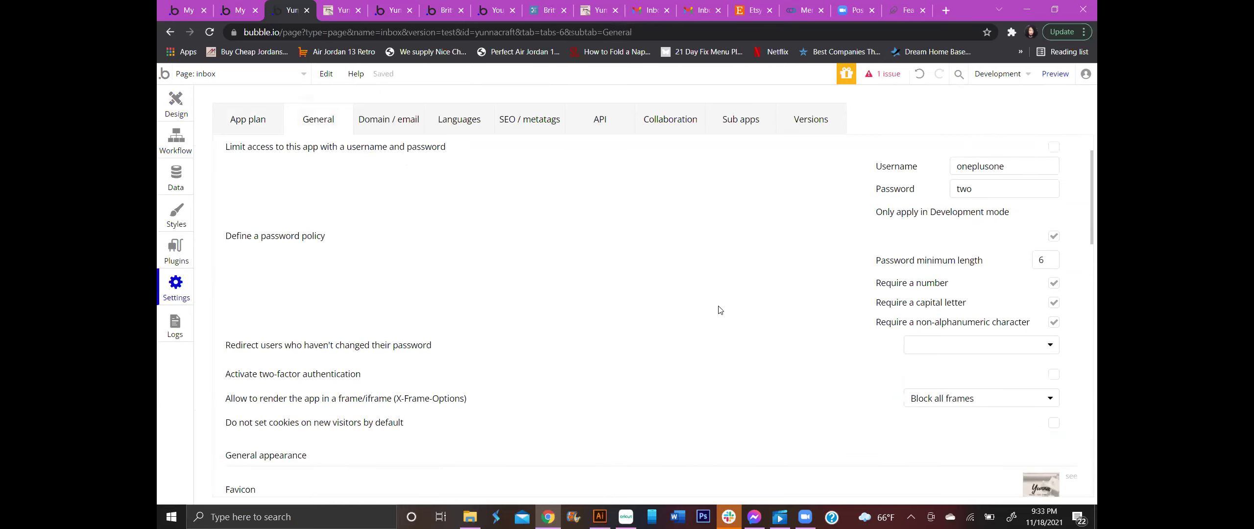
scroll(732, 312, "down", 7)
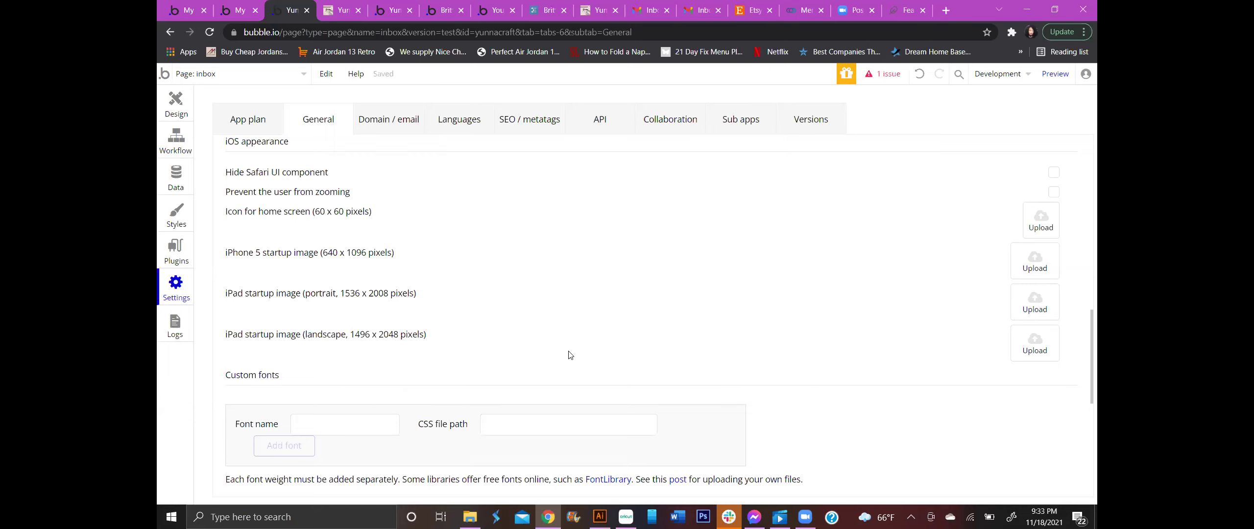
scroll(576, 352, "up", 6)
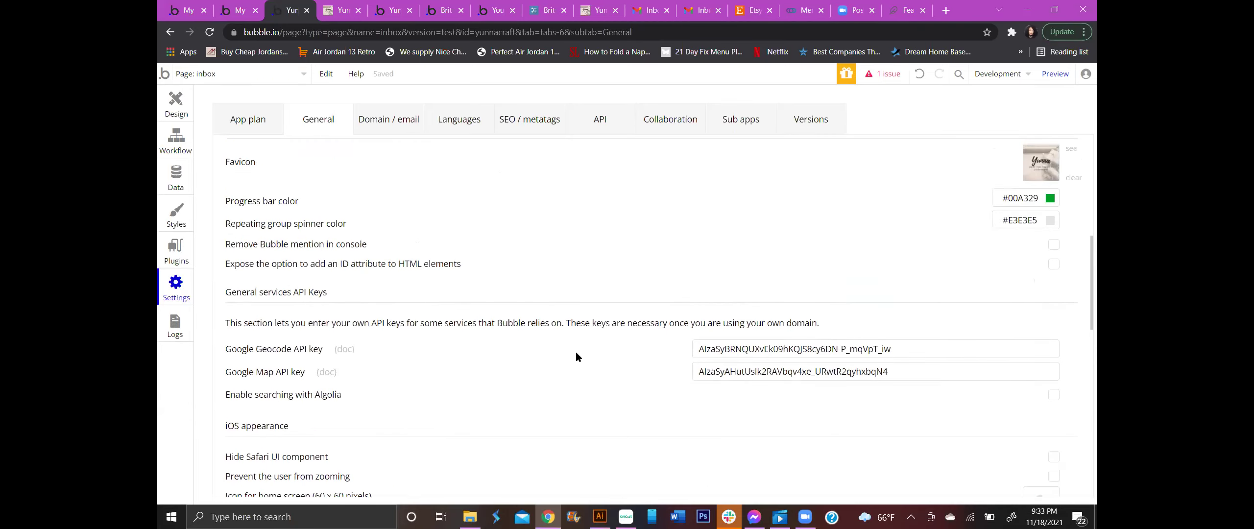
scroll(576, 357, "up", 1)
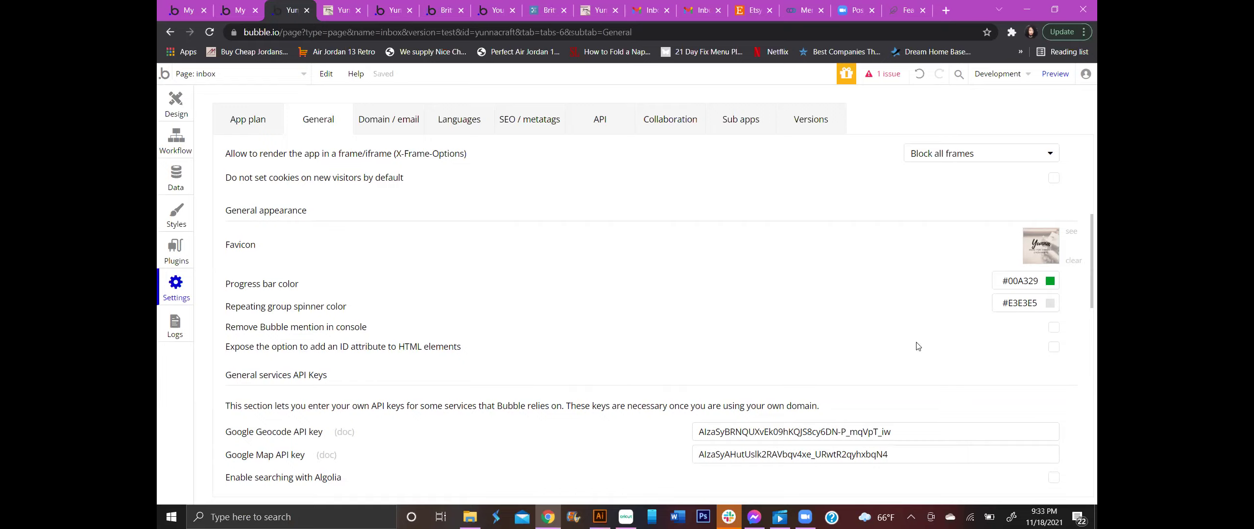
left_click(1054, 328)
left_click(1053, 328)
left_click(1054, 348)
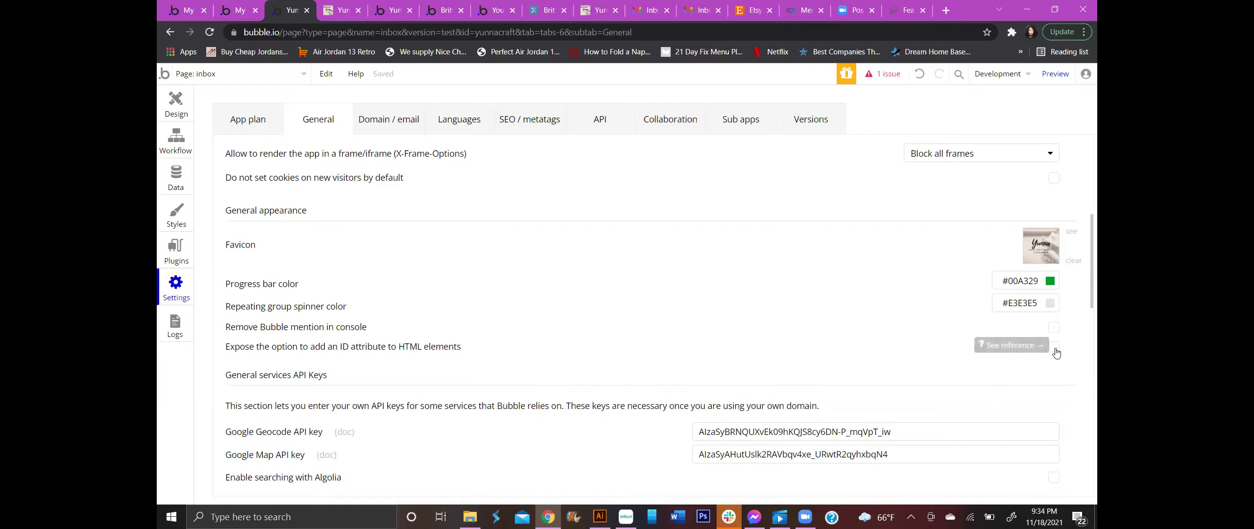
Step: Set the ID attribute of the inbox page's send-message multiline input to emoji
left_click(177, 103)
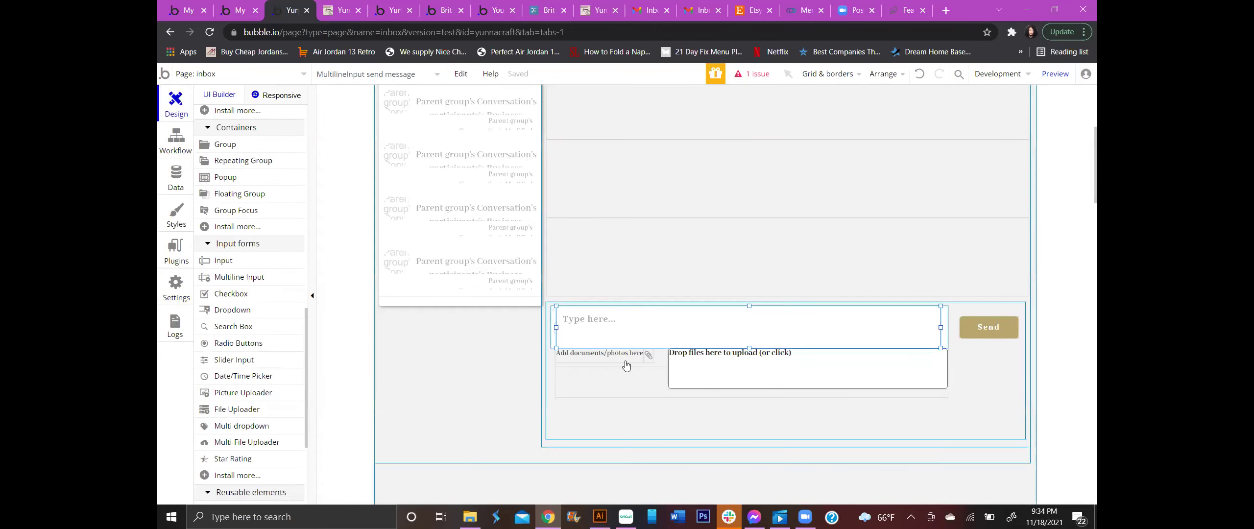
double_click(685, 329)
scroll(568, 399, "down", 2)
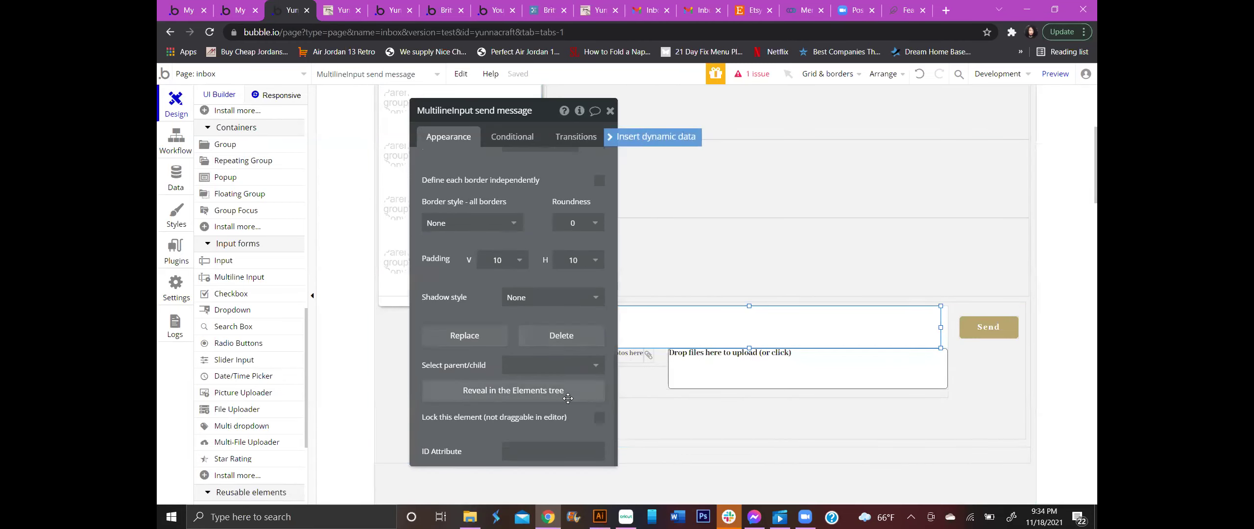
left_click(534, 449)
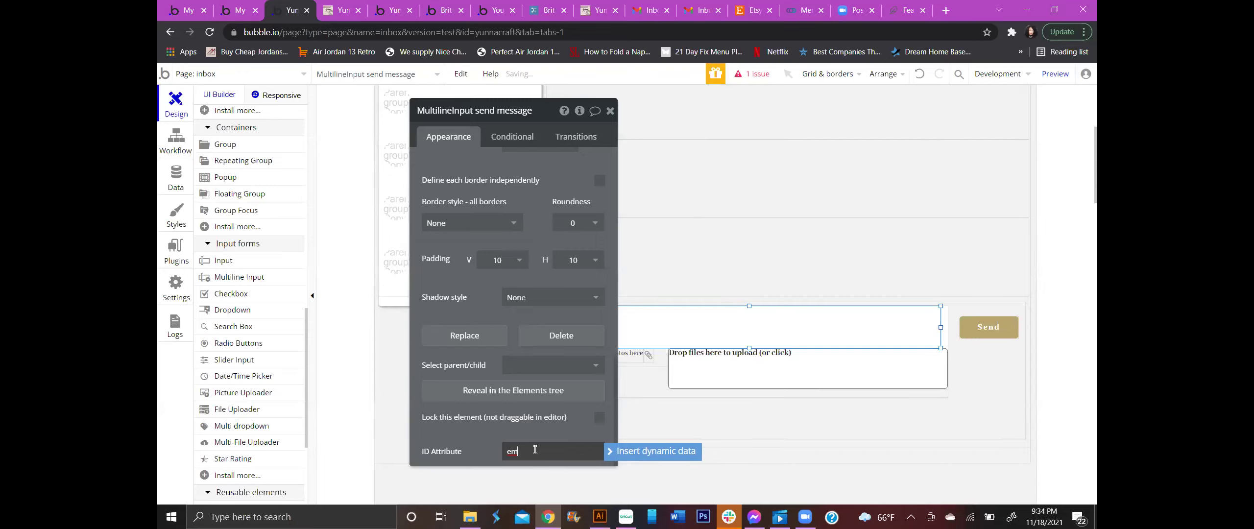
type("emoji")
key("Return")
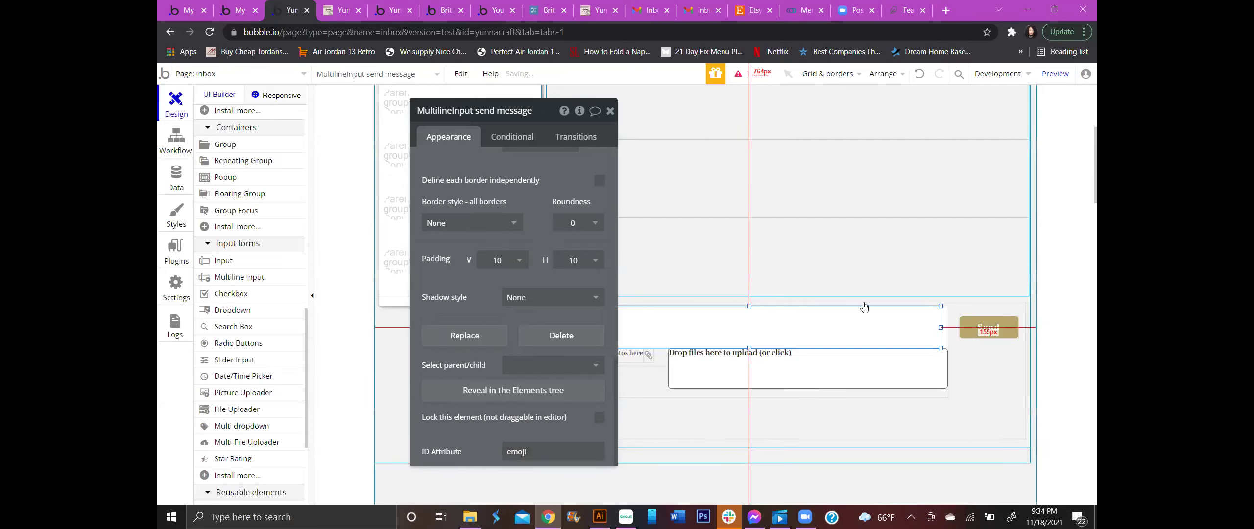
left_click(969, 373)
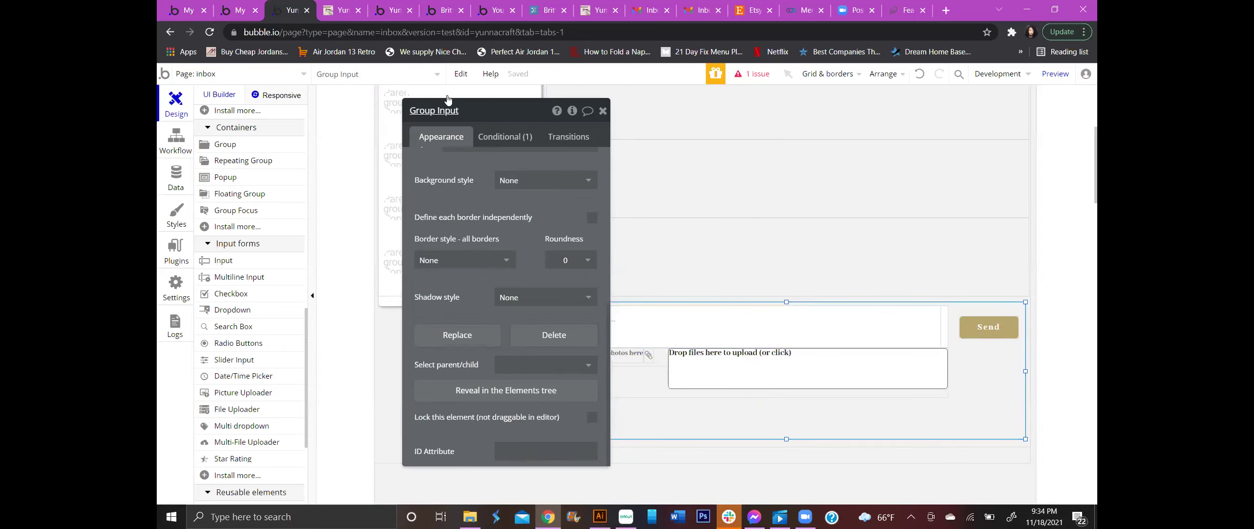
Step: Preview the inbox page and test the emoji picker in the message input
left_click(1062, 73)
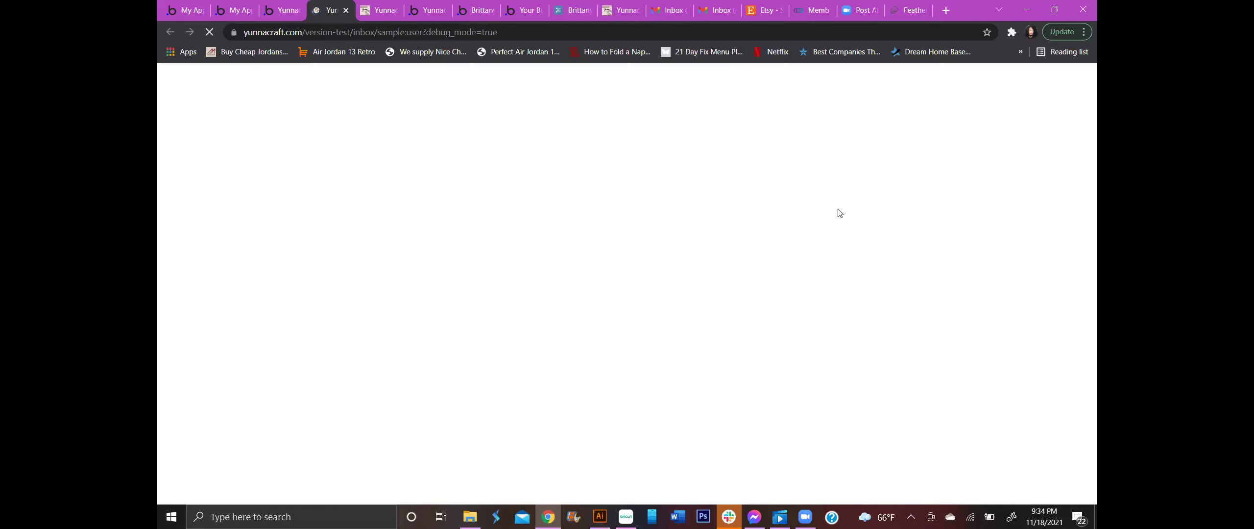
scroll(901, 205, "down", 7)
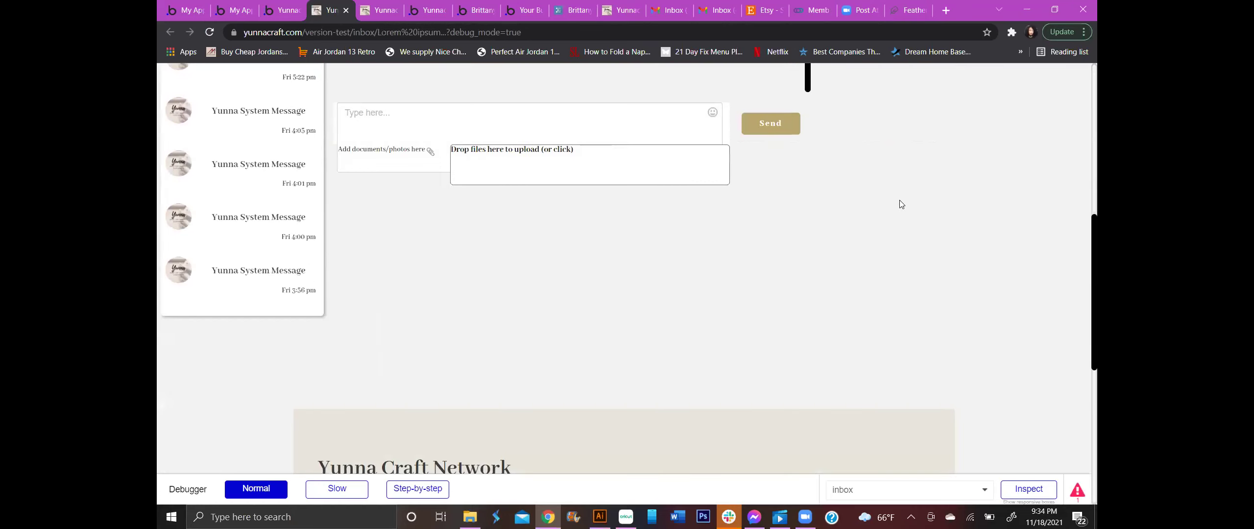
left_click(713, 112)
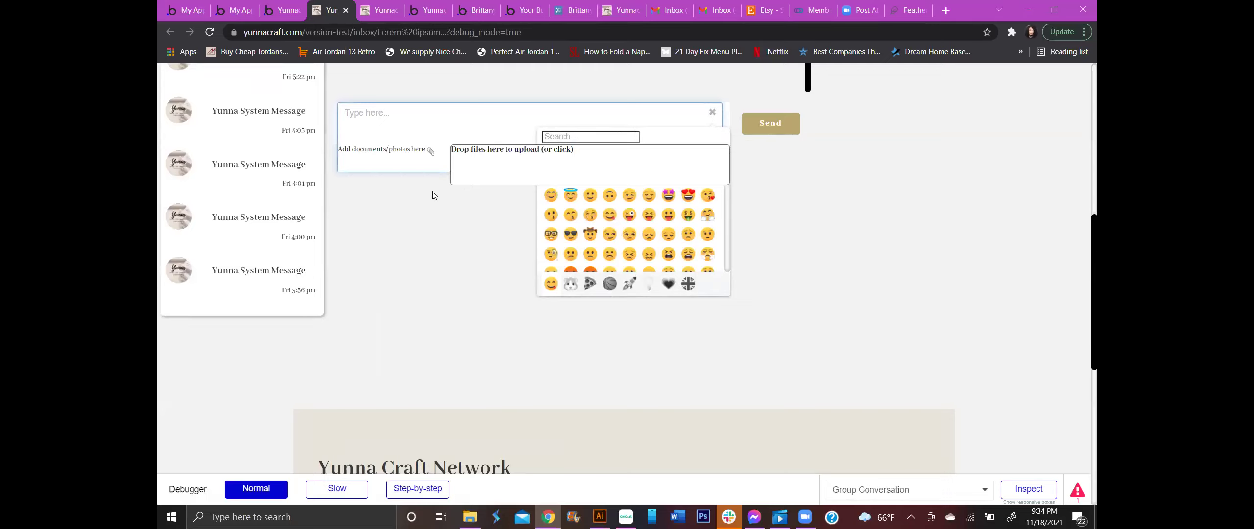
left_click(797, 158)
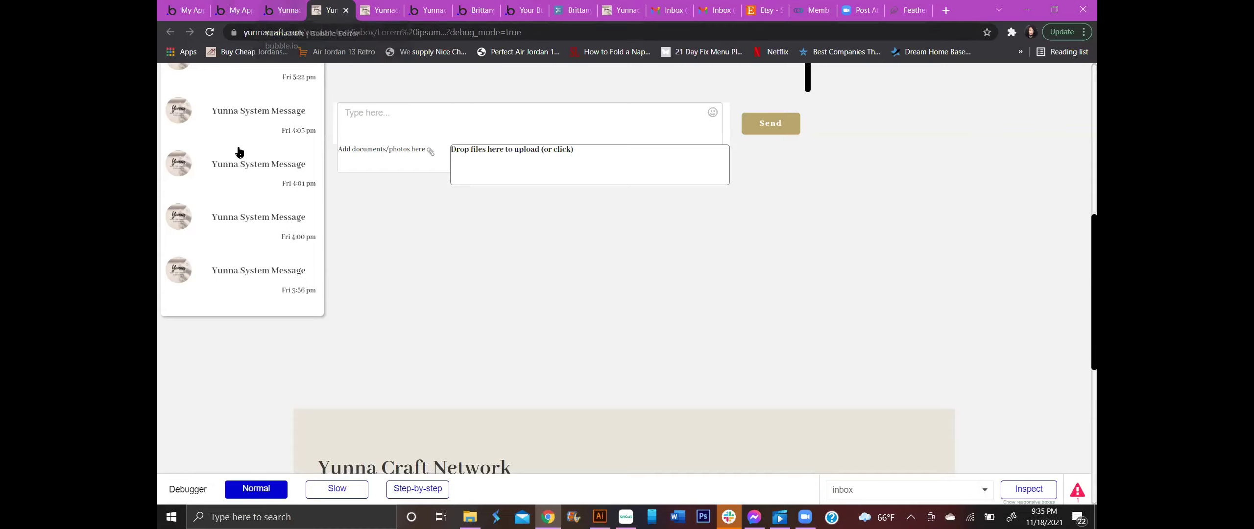
Step: Run the app as the Business 101 user from the All Users data and open that business's profile page
key("ctrl+shift+Tab")
left_click(176, 180)
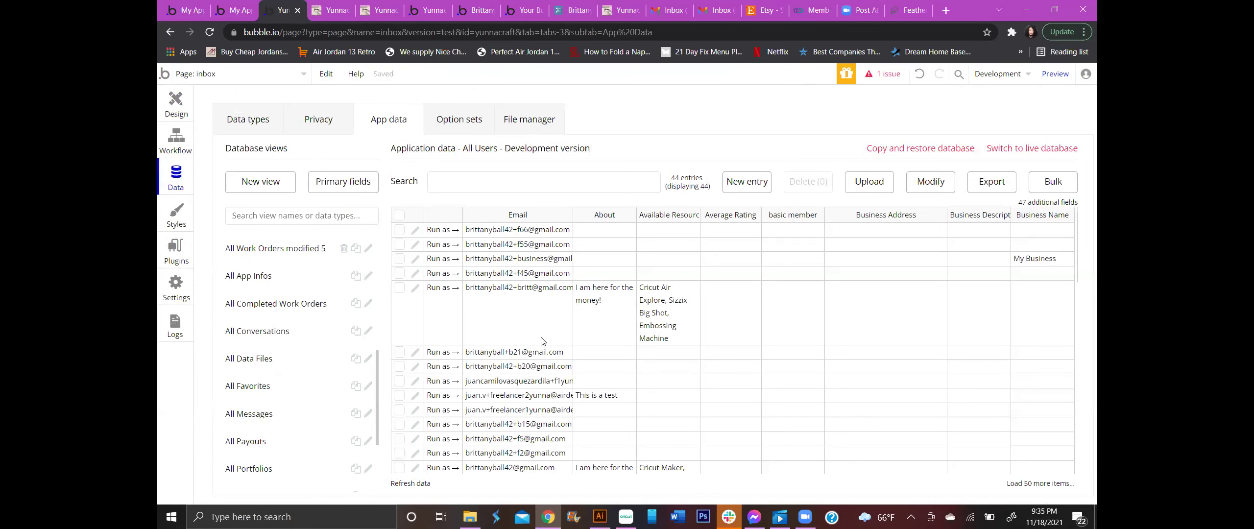
scroll(474, 266, "down", 5)
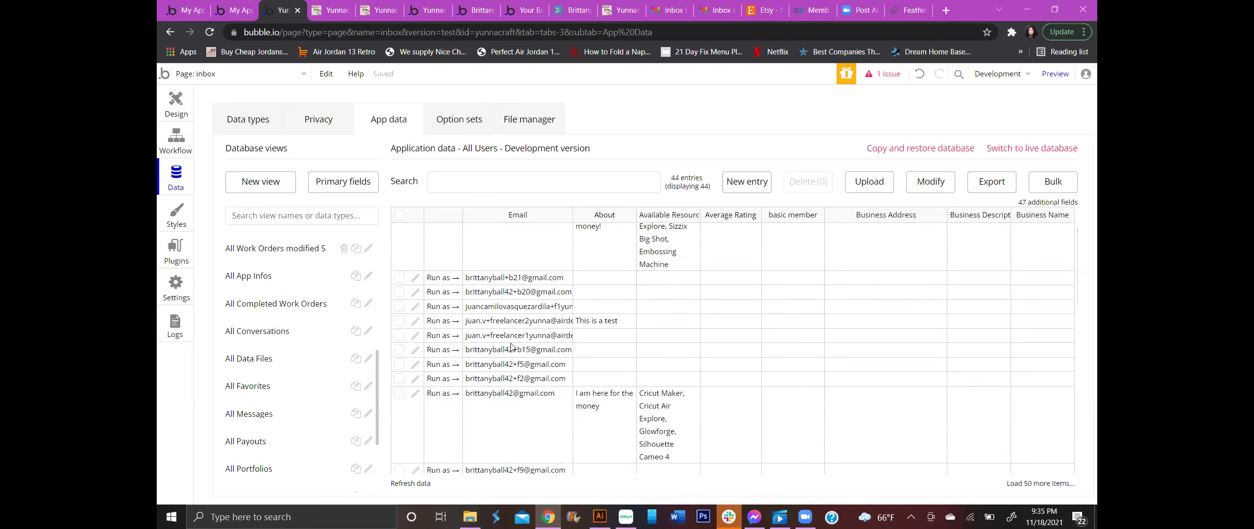
scroll(462, 357, "down", 1)
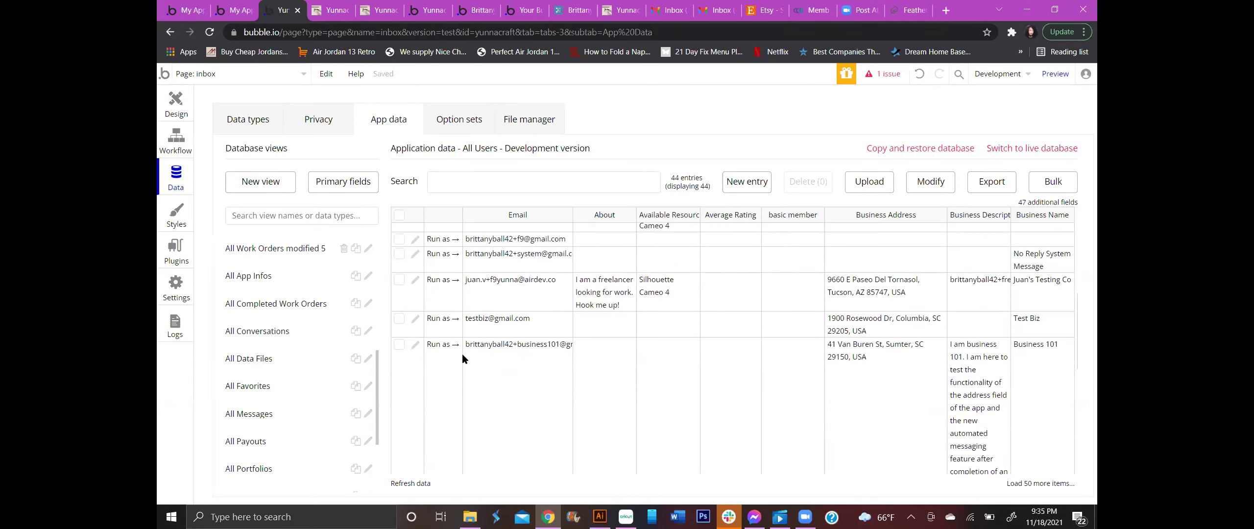
left_click(444, 344)
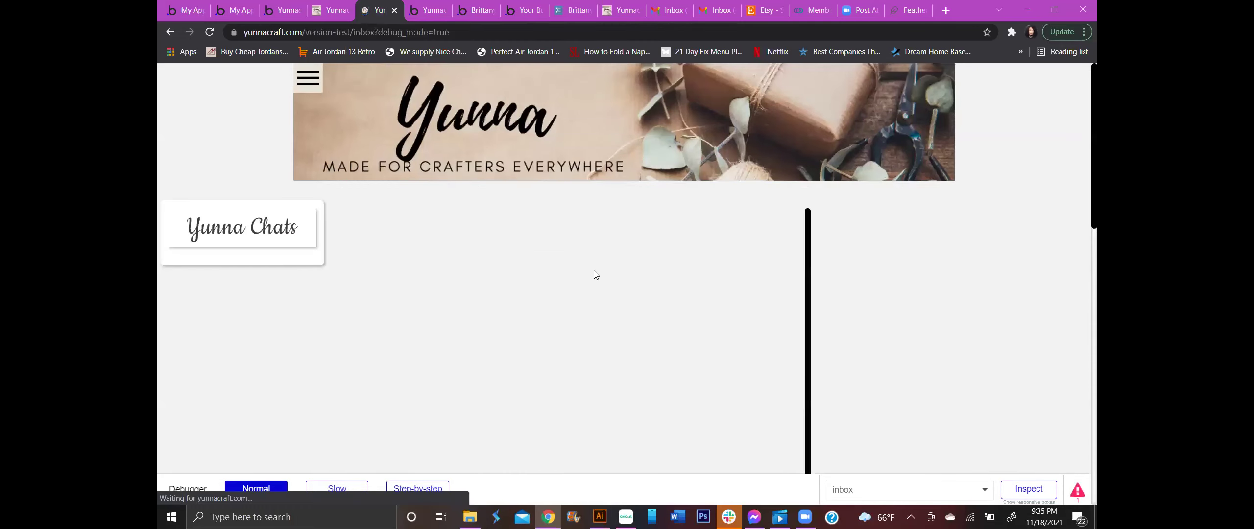
left_click(311, 81)
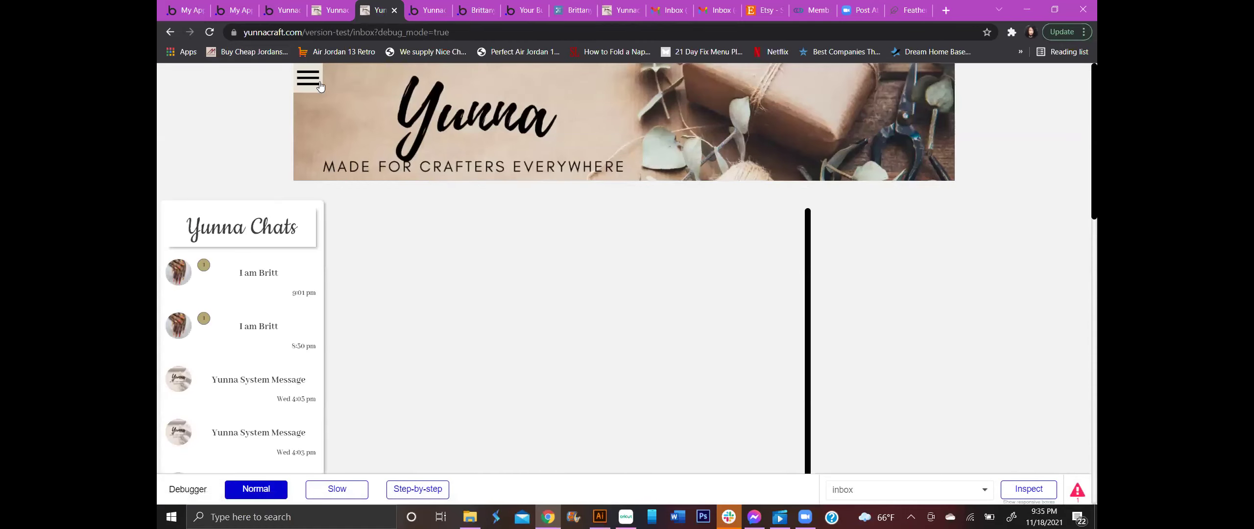
left_click(504, 90)
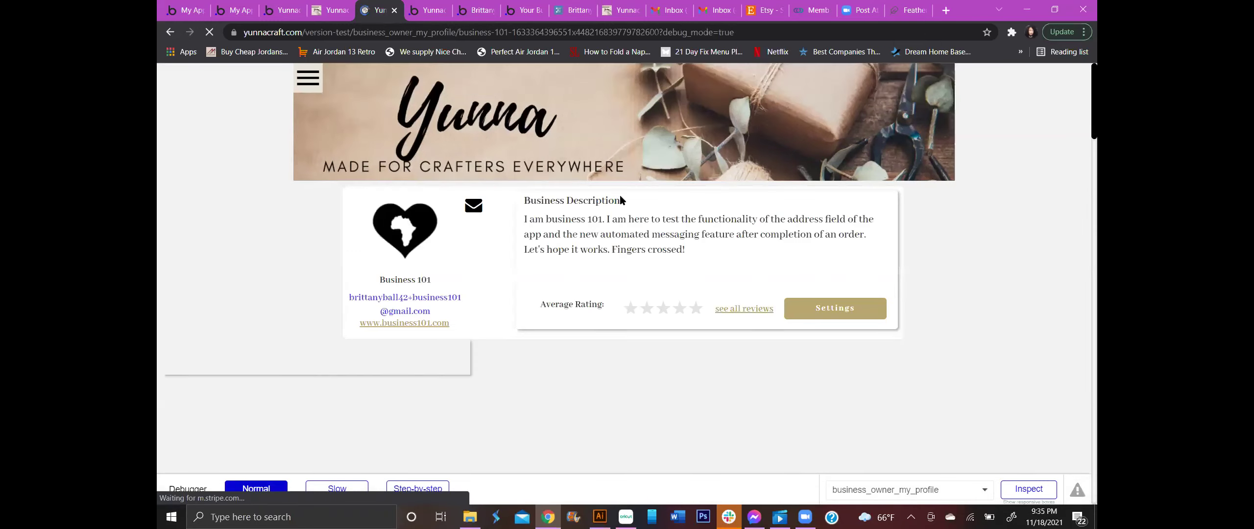
Step: Examine the profile page's revision requests, posted work orders, work portfolio and reviews sections for layout spacing
scroll(617, 186, "down", 10)
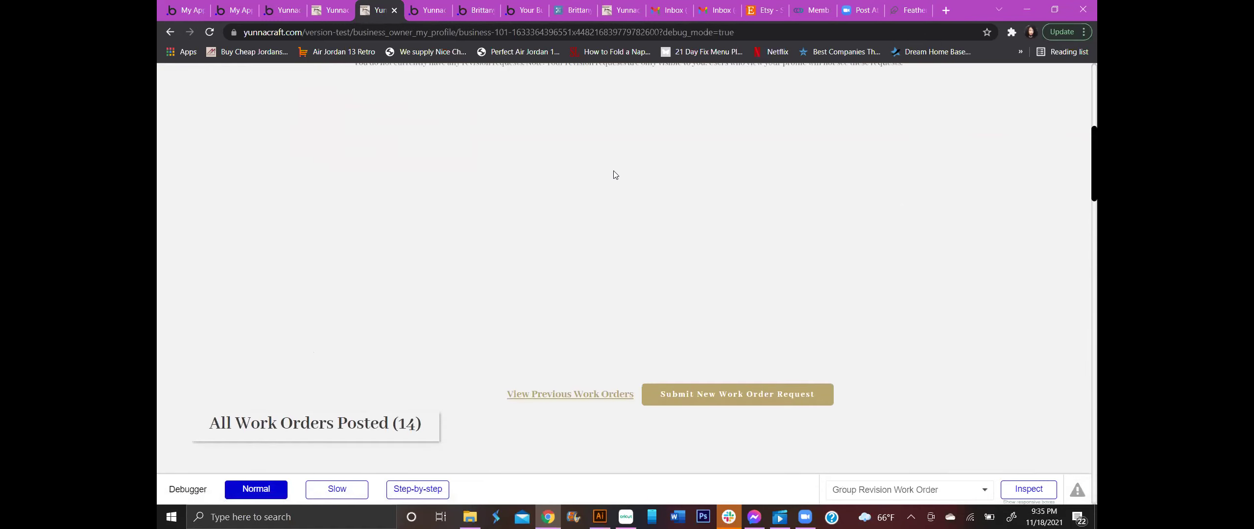
scroll(616, 175, "down", 5)
scroll(440, 208, "down", 8)
scroll(861, 313, "down", 3)
scroll(862, 303, "up", 12)
scroll(739, 221, "down", 7)
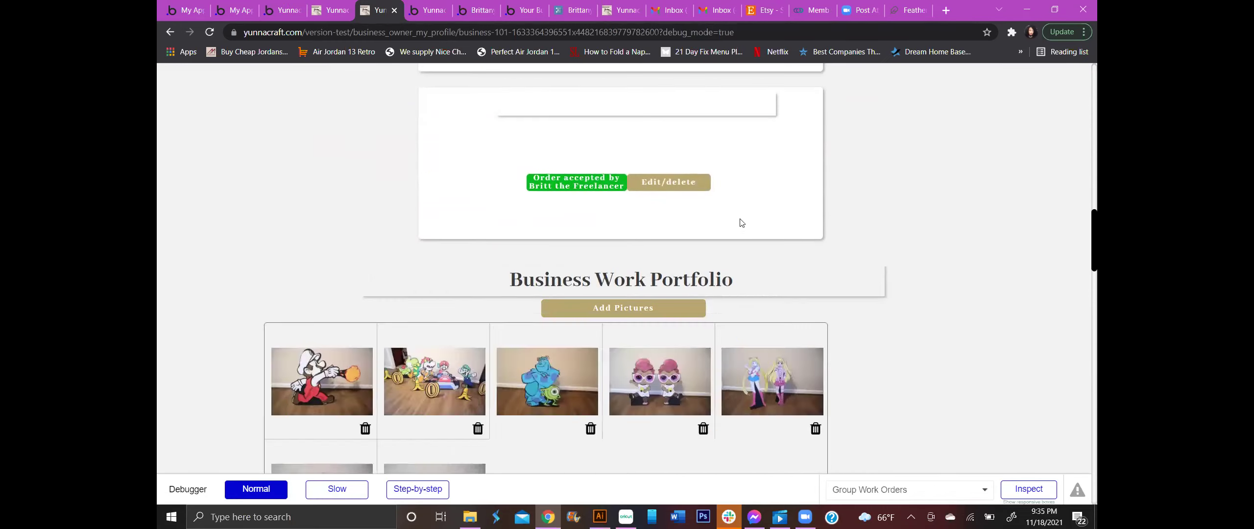
scroll(779, 245, "up", 5)
scroll(776, 235, "down", 10)
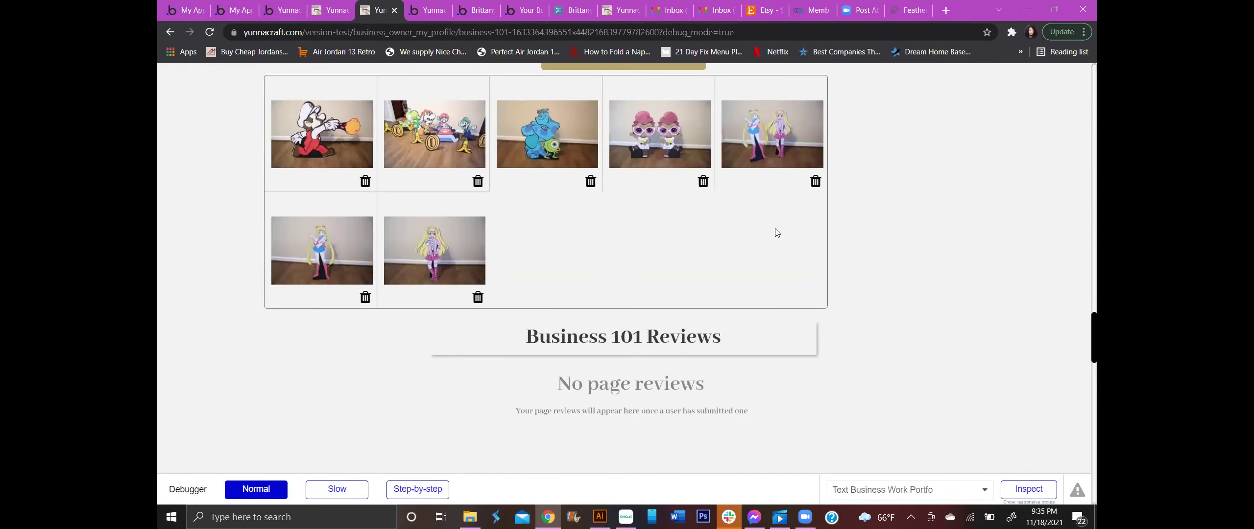
scroll(776, 232, "up", 5)
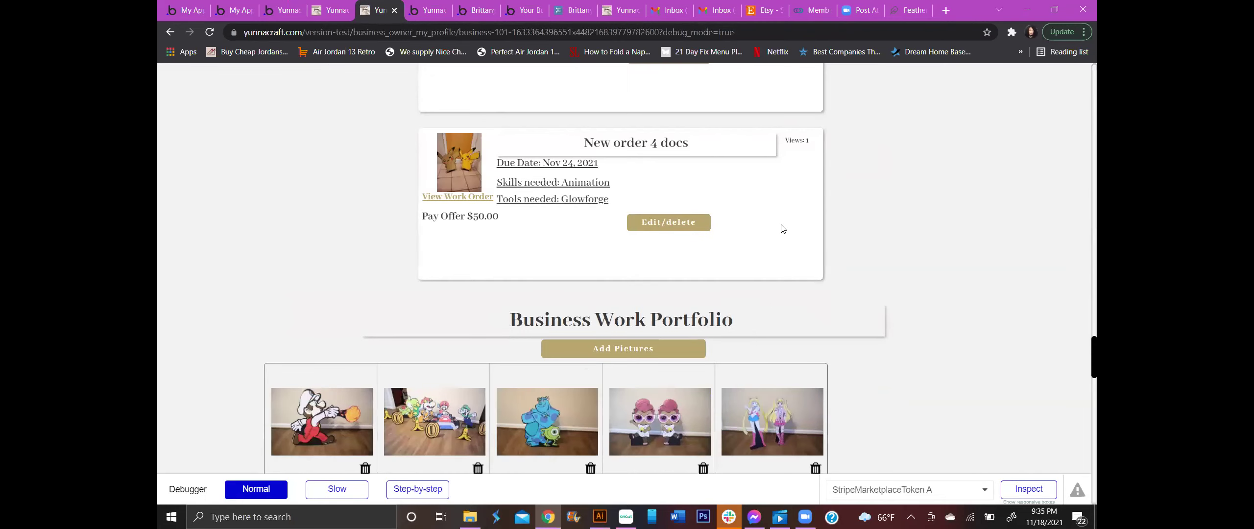
scroll(944, 174, "down", 2)
scroll(945, 173, "down", 4)
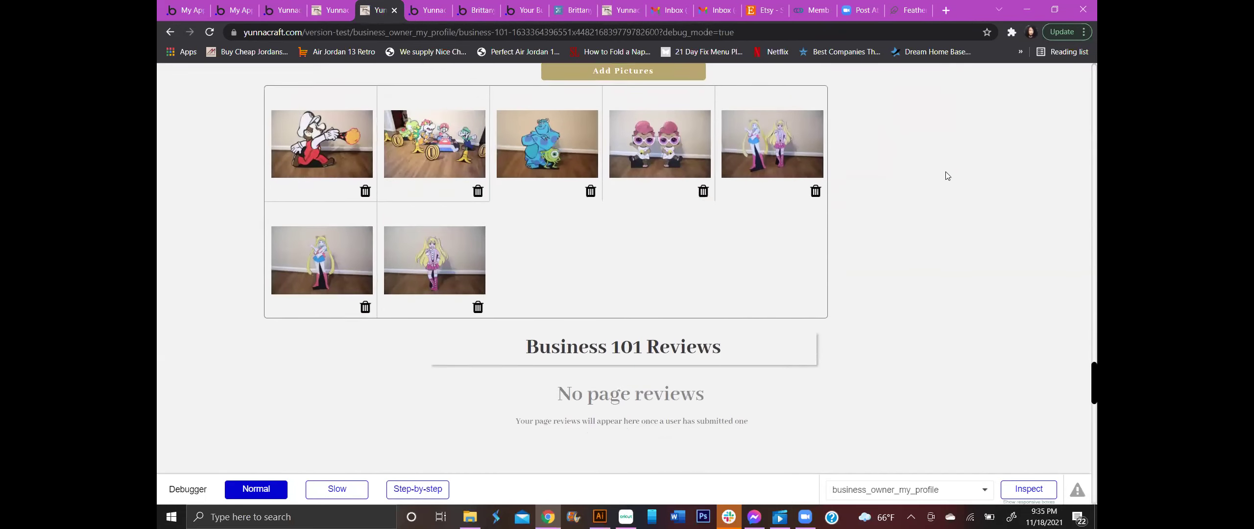
scroll(945, 174, "up", 2)
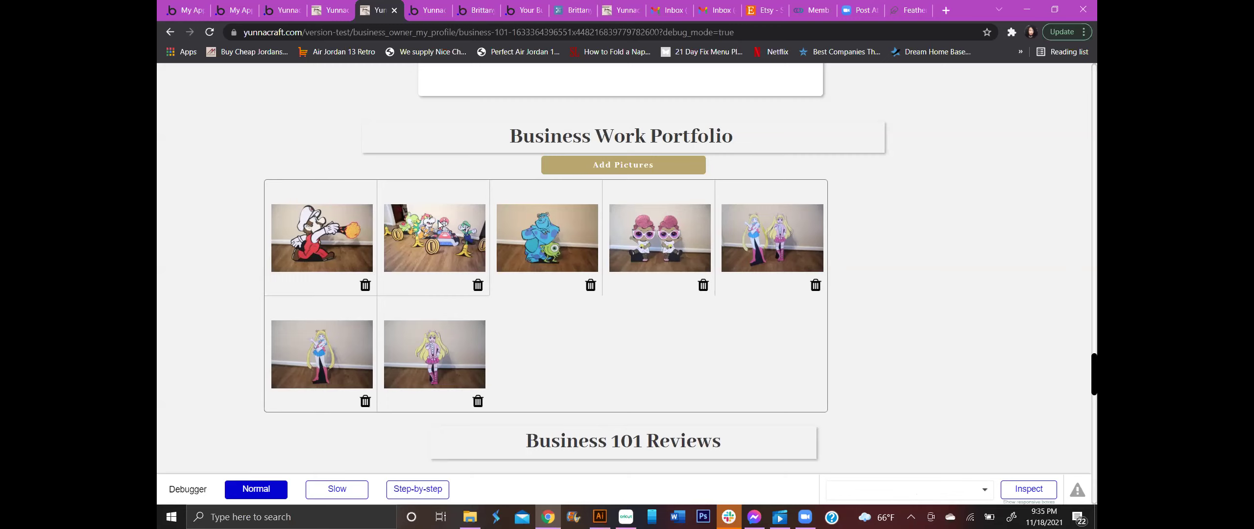
Step: Open the business_owner_my_profile page in the editor and reveal the hidden Group Business work portfolio
left_click(285, 11)
left_click(220, 74)
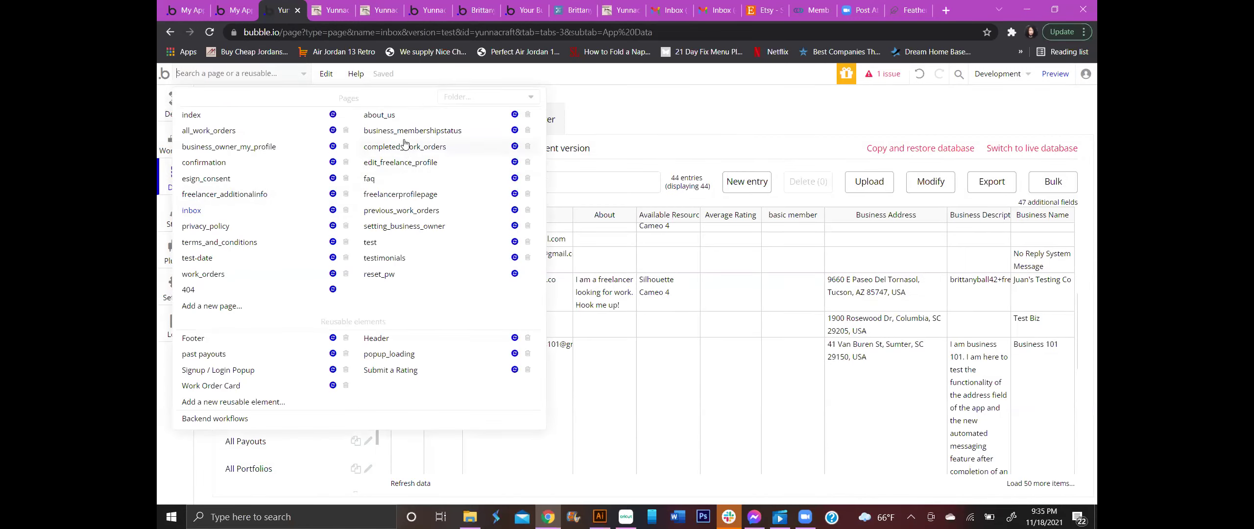
left_click(242, 149)
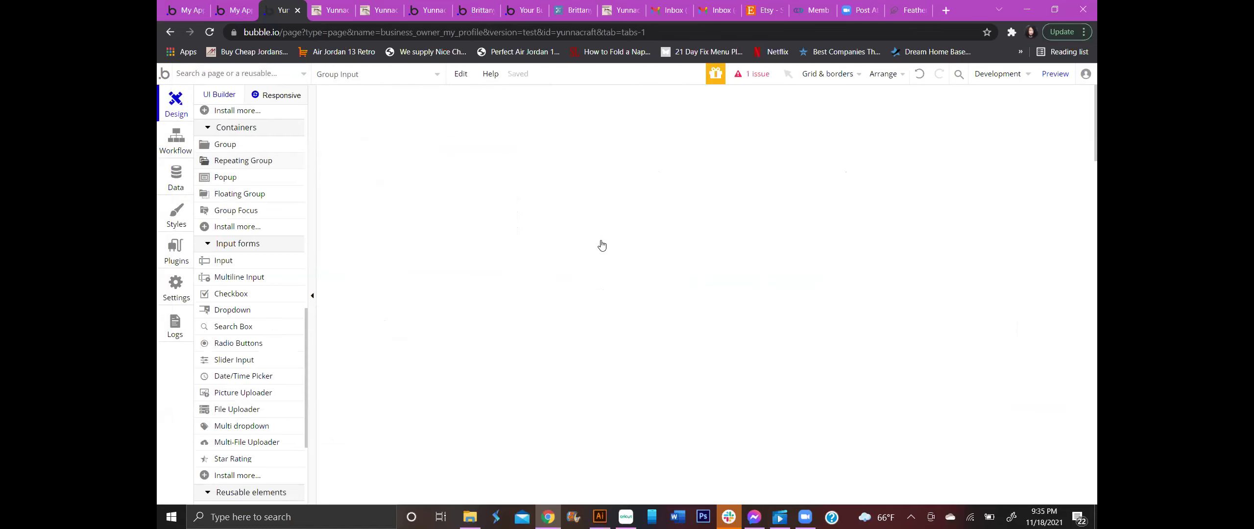
scroll(235, 244, "up", 4)
scroll(221, 162, "up", 15)
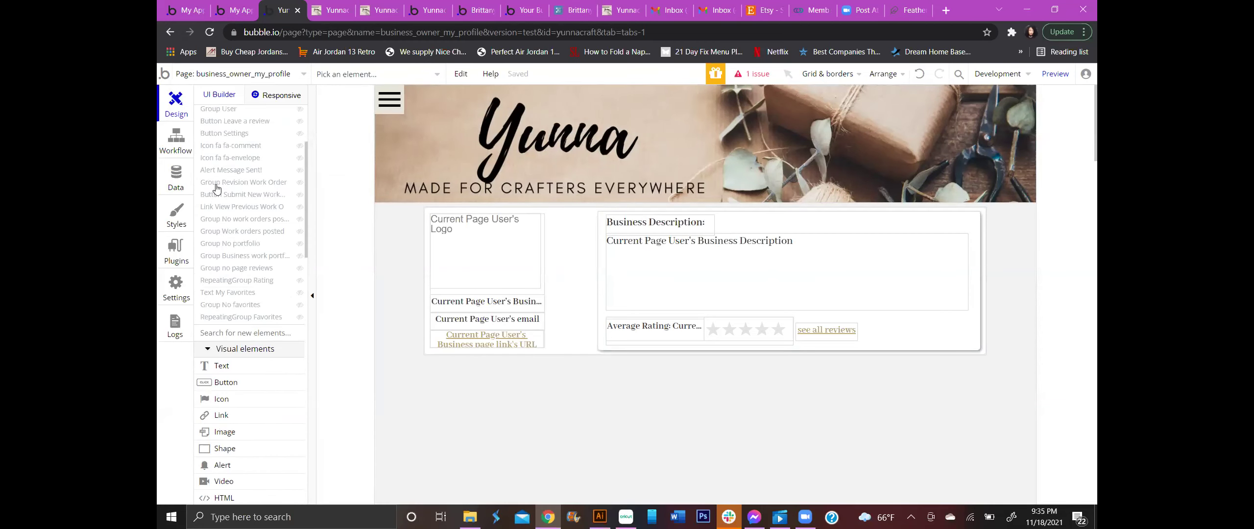
mouse_move(219, 191)
mouse_move(232, 234)
left_click(236, 256)
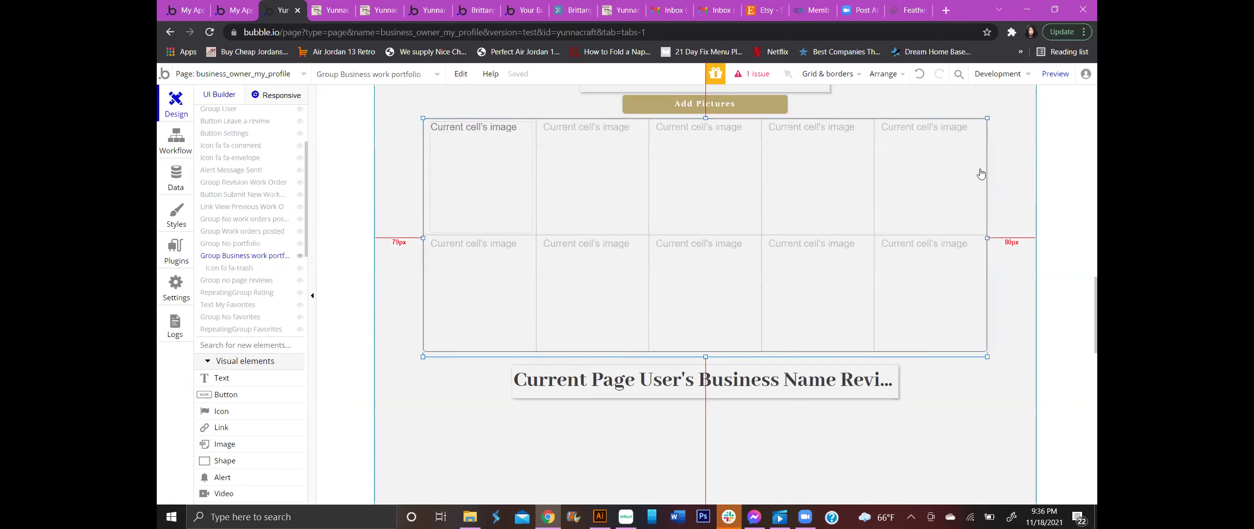
Step: Inspect the appearance settings of Group Business work portfolio and its business images repeating group
double_click(959, 353)
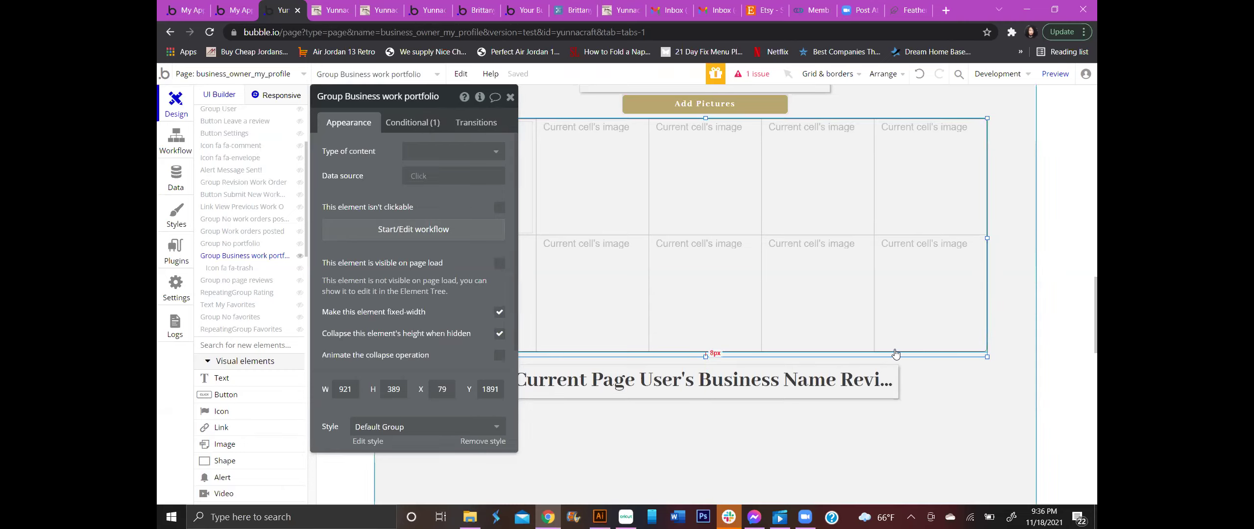
left_click(905, 319)
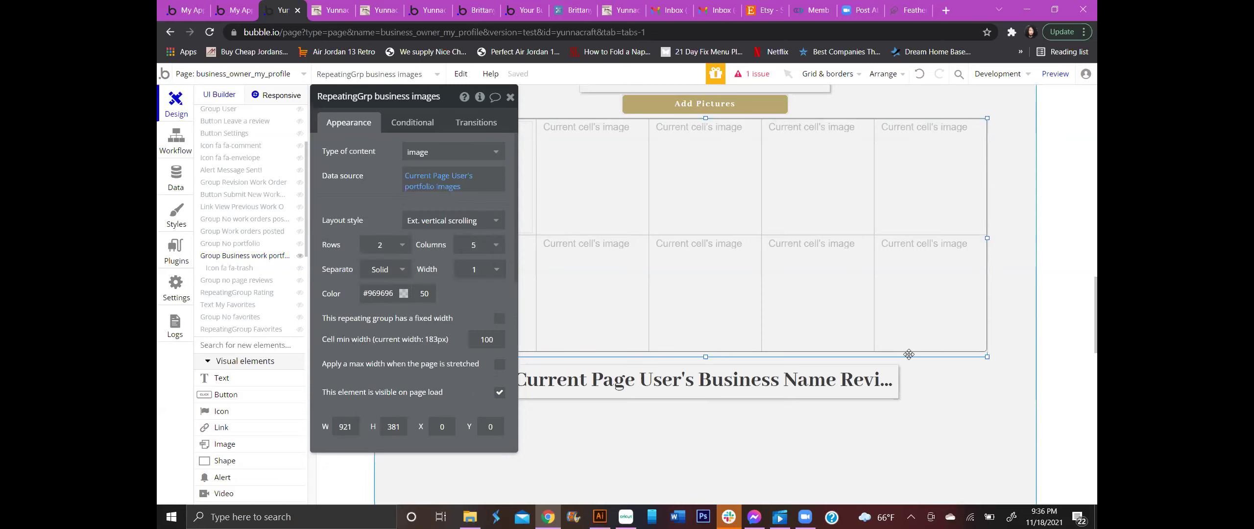
left_click(909, 355)
left_click(913, 312)
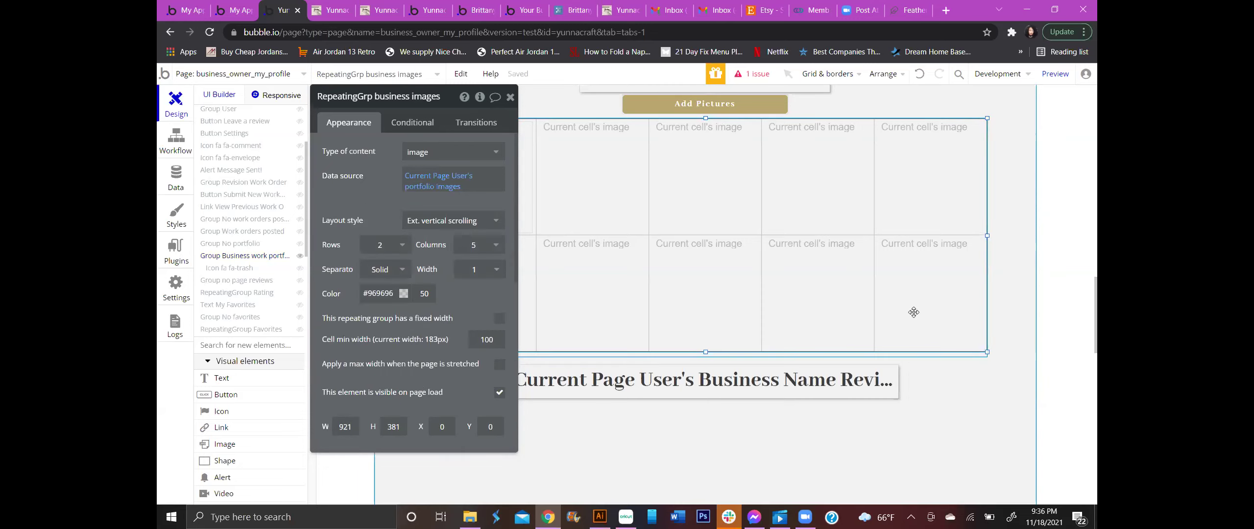
scroll(414, 306, "down", 1)
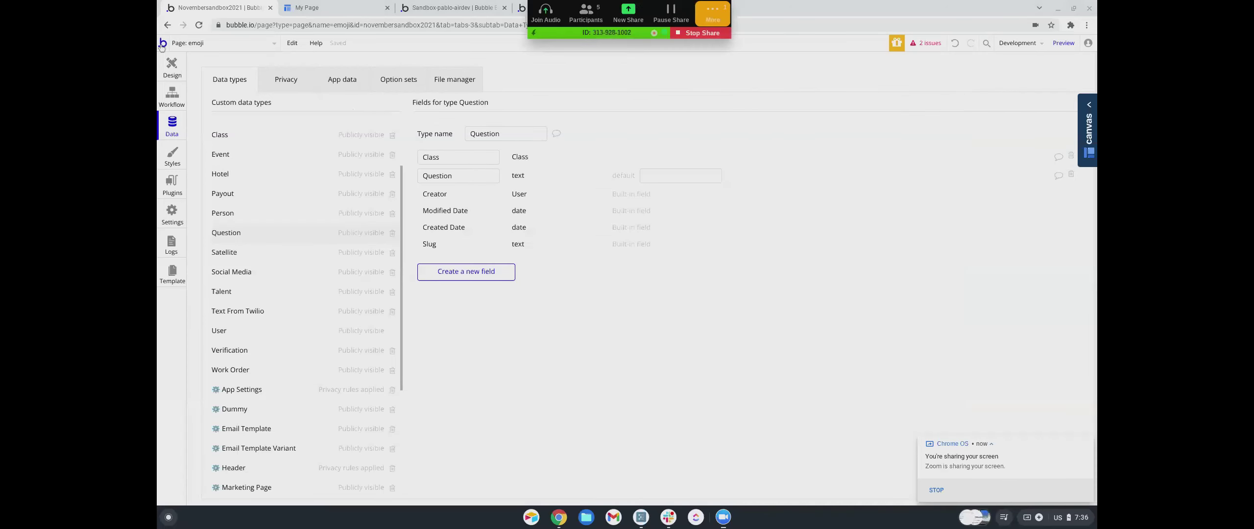
Step: Leave the Novembersandbox2021 app and open the Yunnacraft app for editing from the apps list
left_click(163, 43)
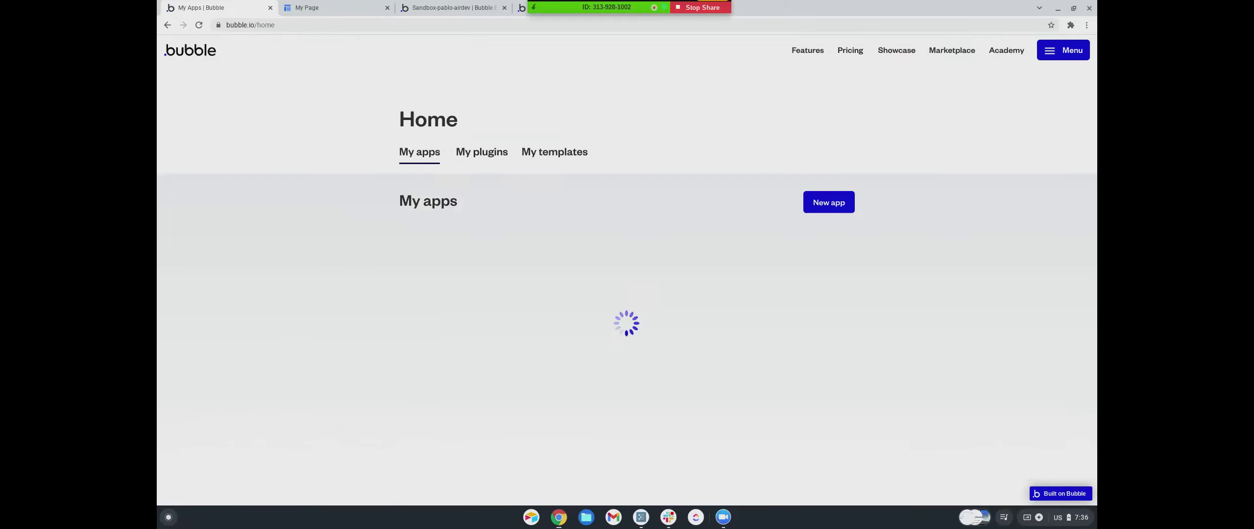
scroll(364, 195, "down", 3)
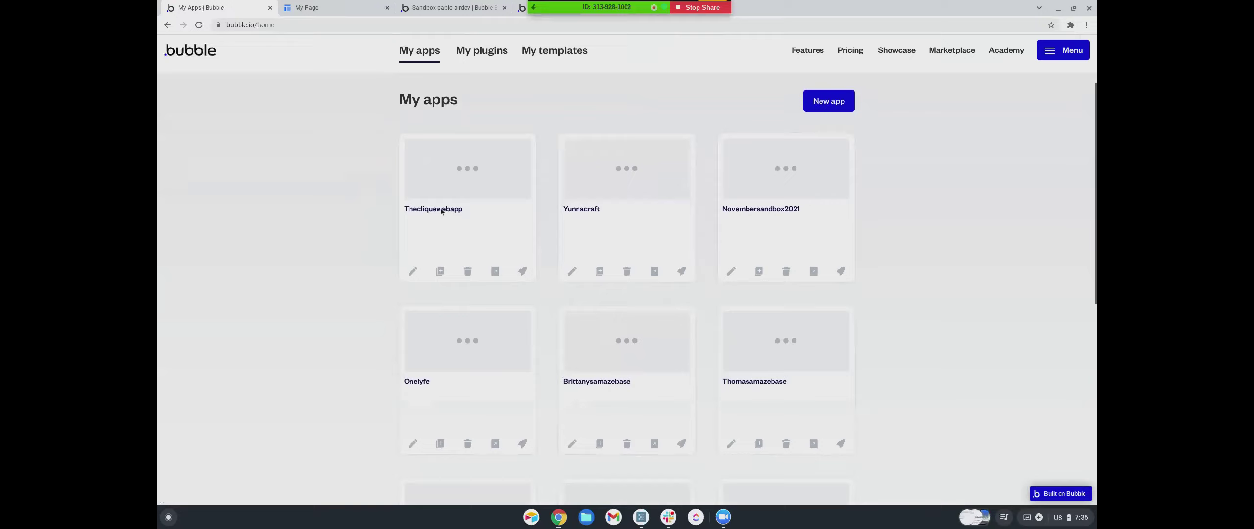
scroll(451, 198, "down", 1)
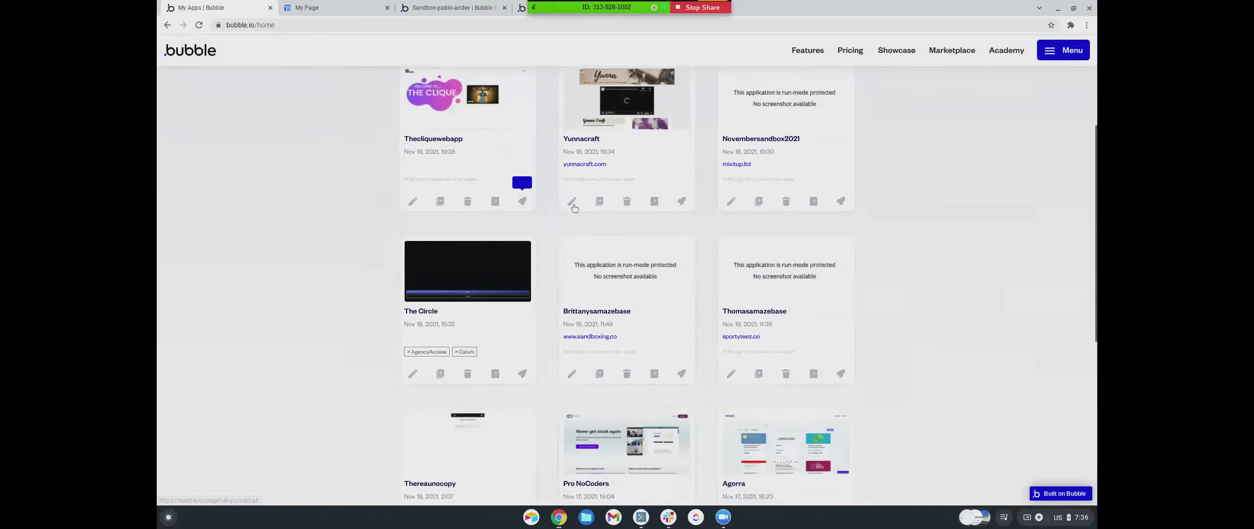
left_click(573, 206)
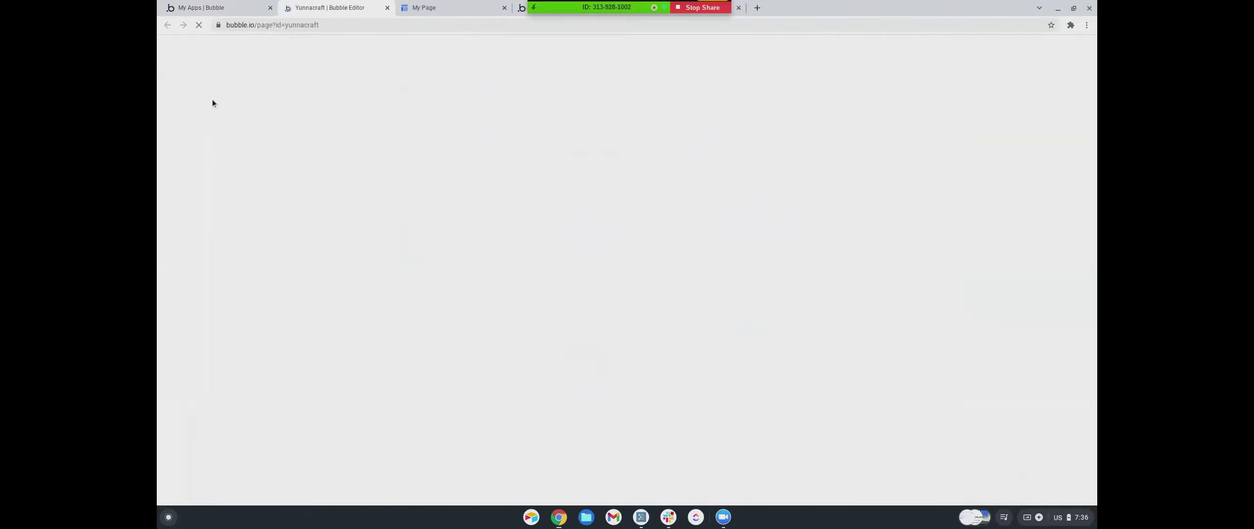
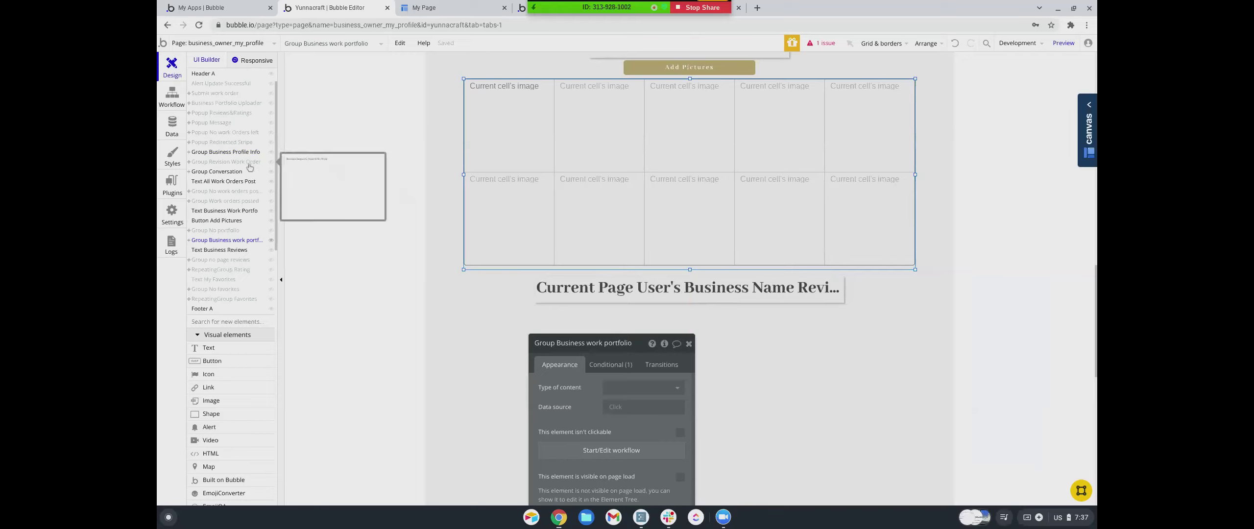
Step: Reveal the hidden Group Revision Work Order and examine the spacing between the profile info, work orders and work portfolio sections
left_click(249, 163)
scroll(413, 170, "up", 4)
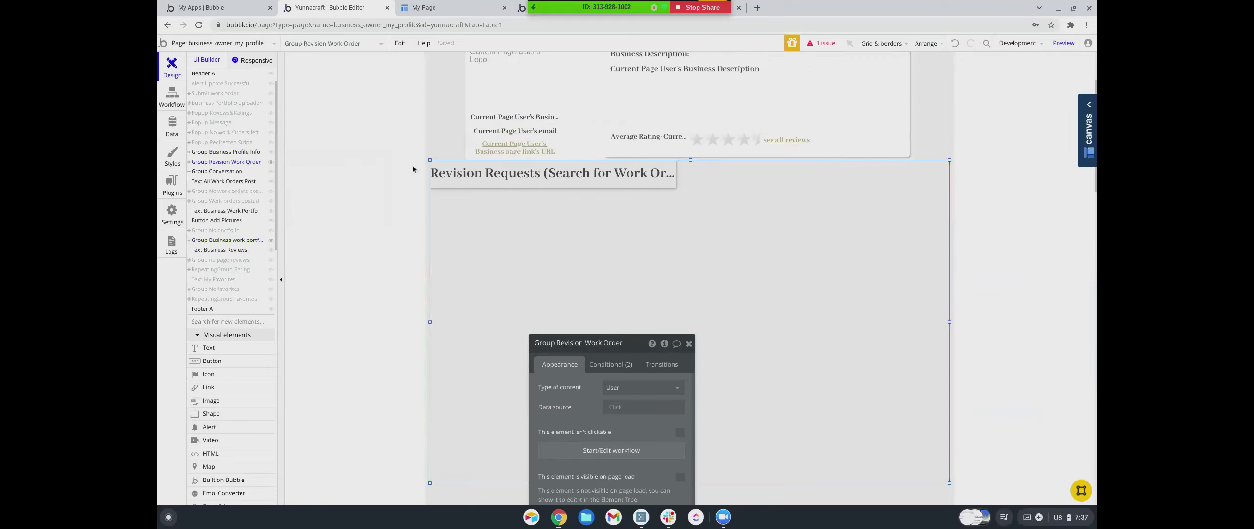
scroll(413, 169, "down", 15)
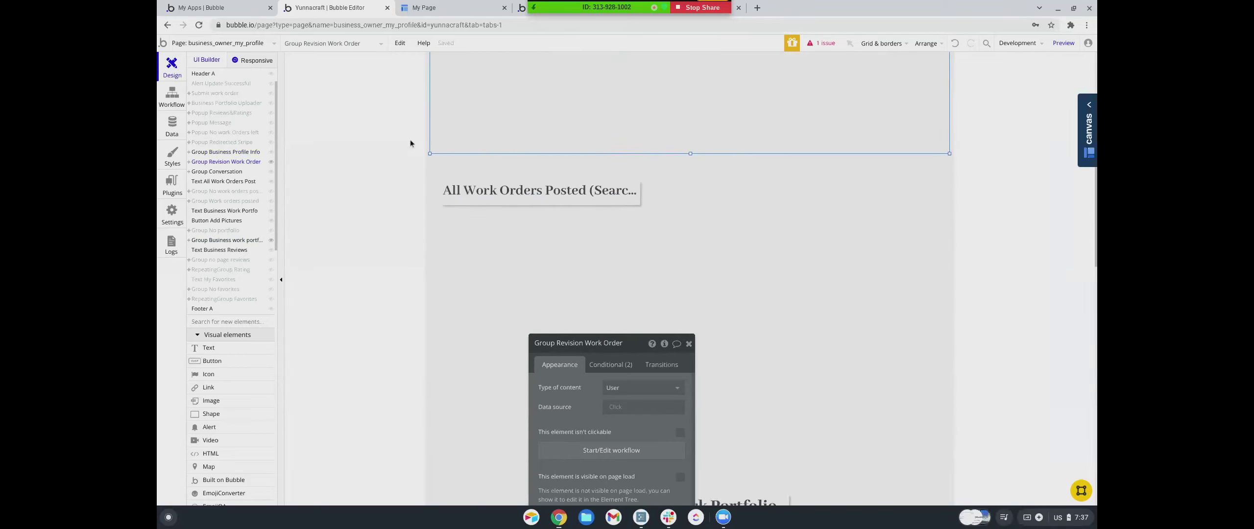
scroll(410, 143, "up", 10)
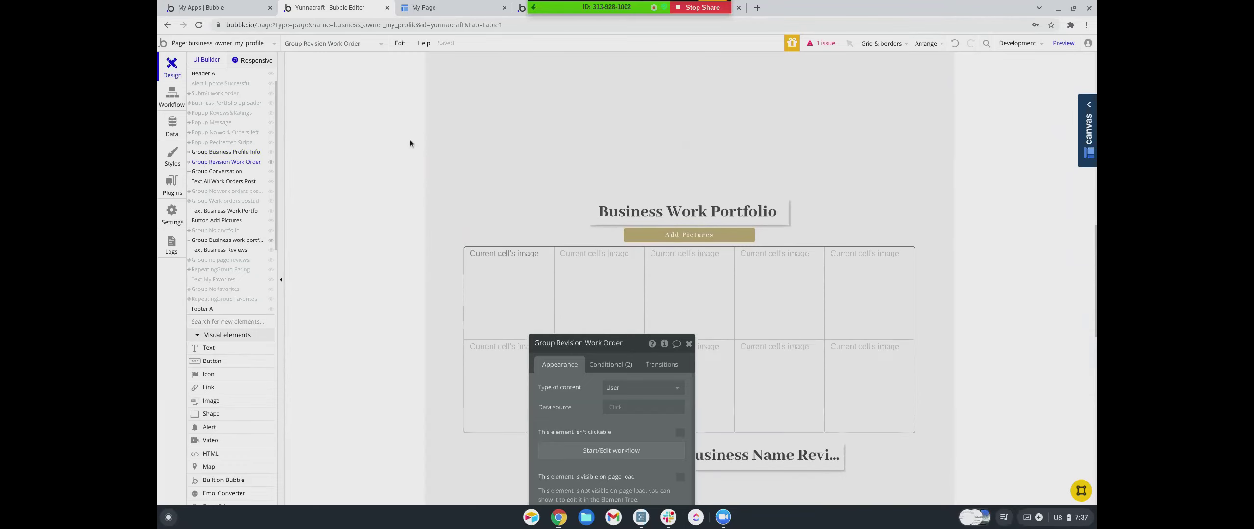
scroll(410, 143, "up", 6)
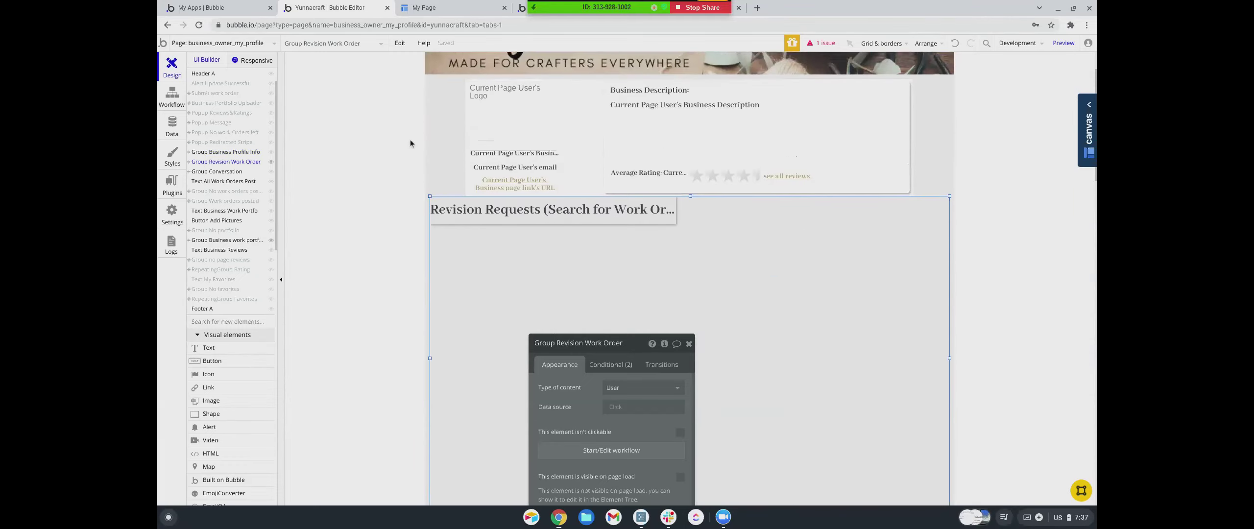
scroll(410, 143, "down", 6)
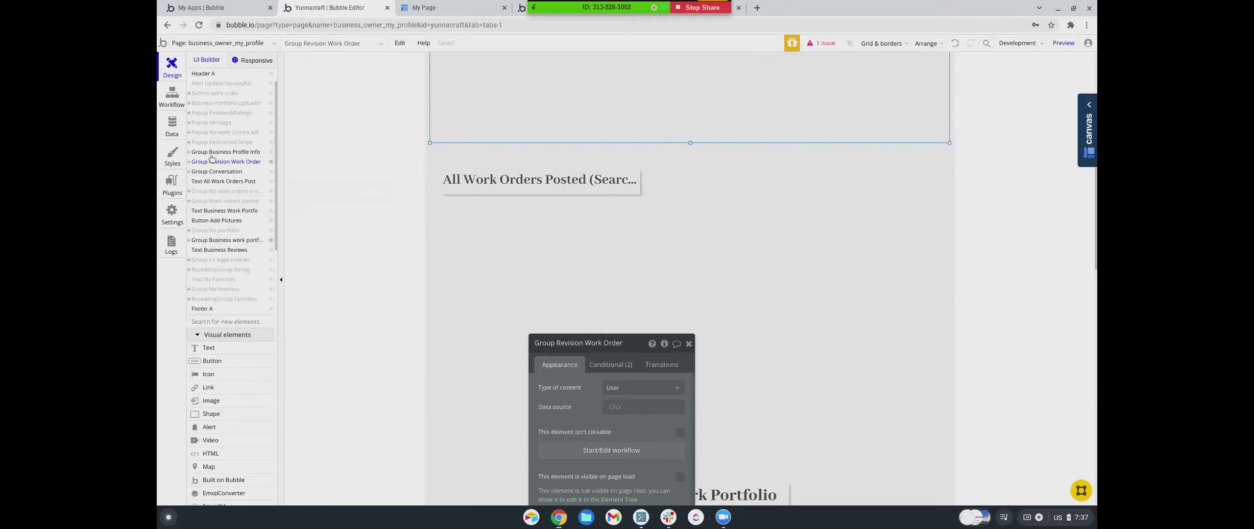
Step: Reveal the hidden Group No work orders posted and check where it sits on the business_owner_my_profile page
left_click(211, 143)
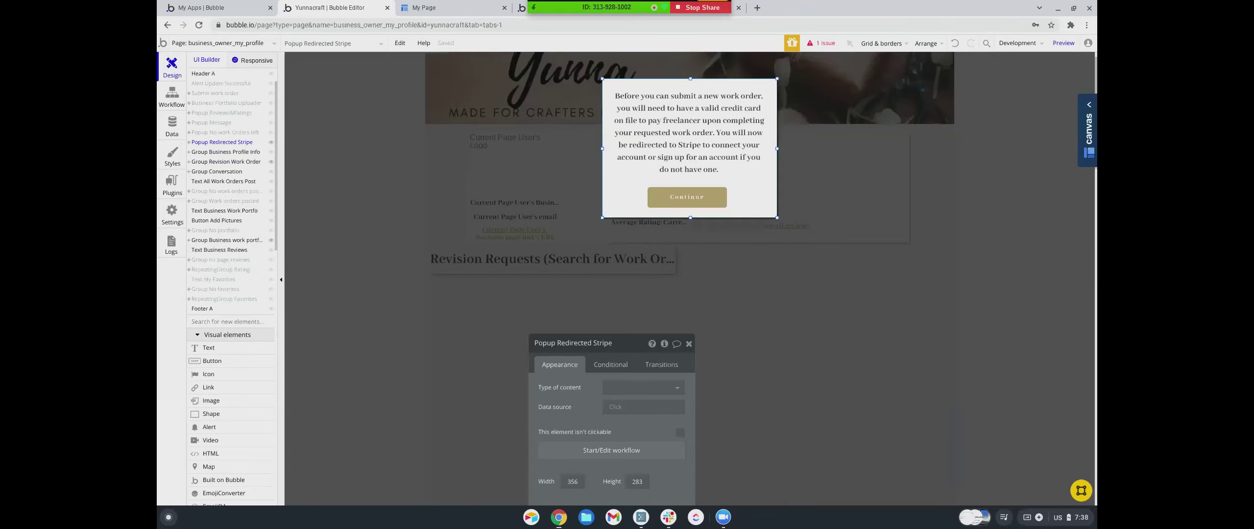
key("Escape")
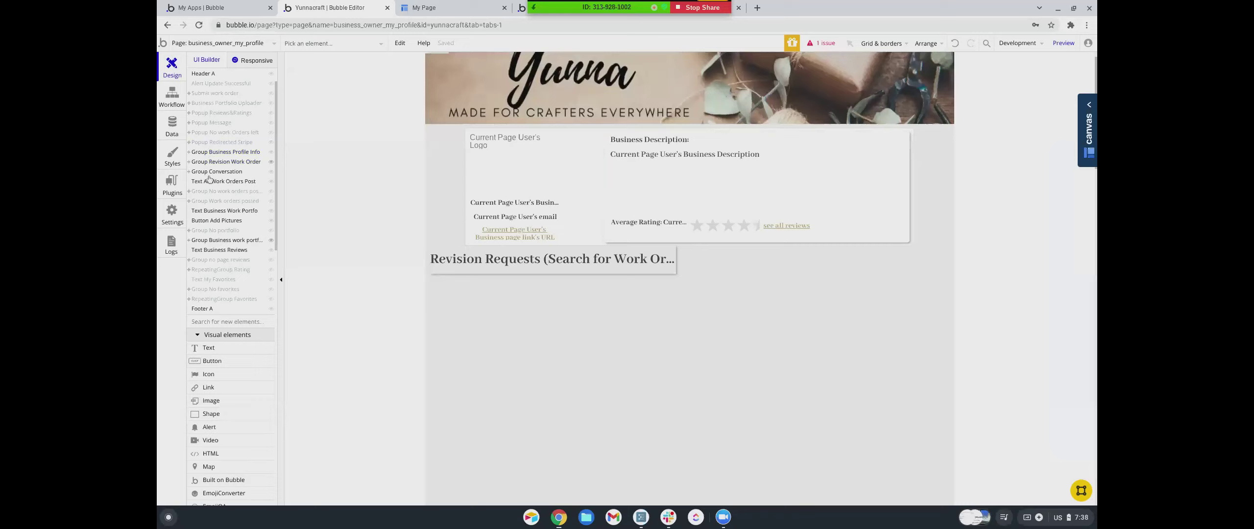
left_click(211, 192)
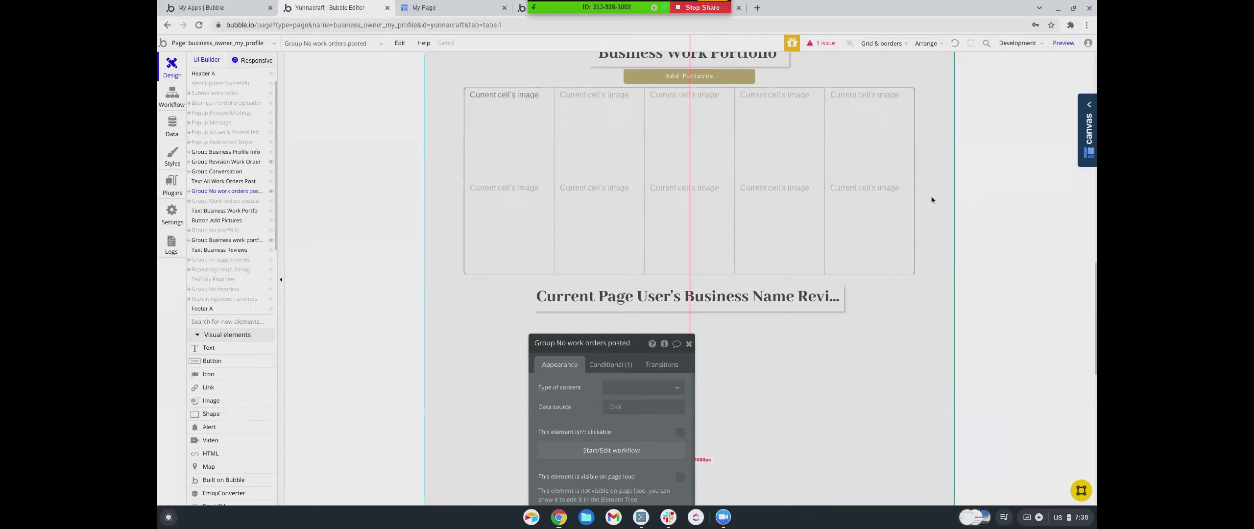
left_click(924, 227)
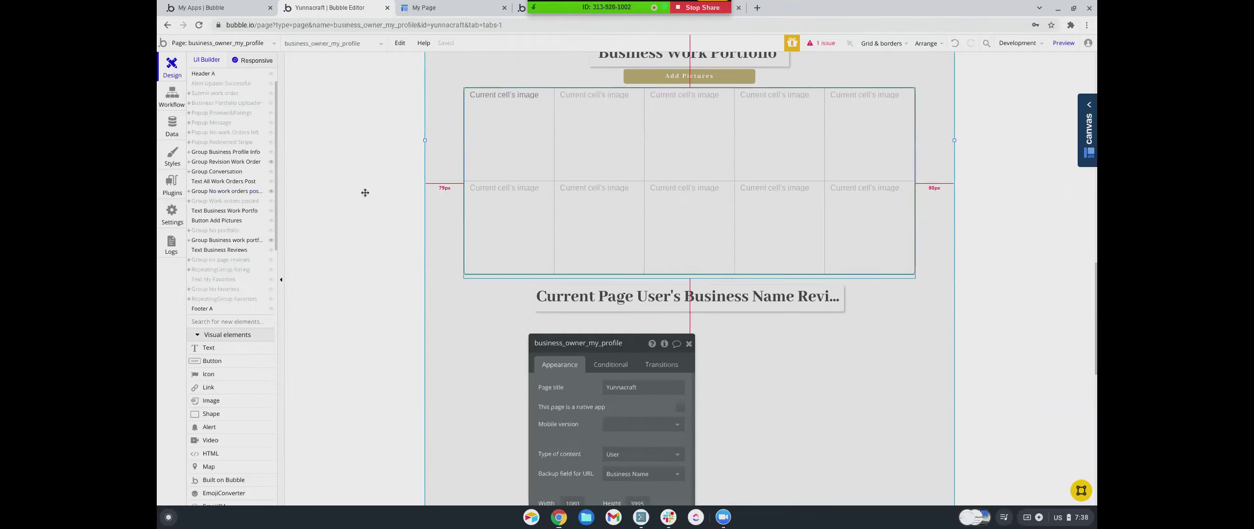
scroll(208, 186, "down", 1)
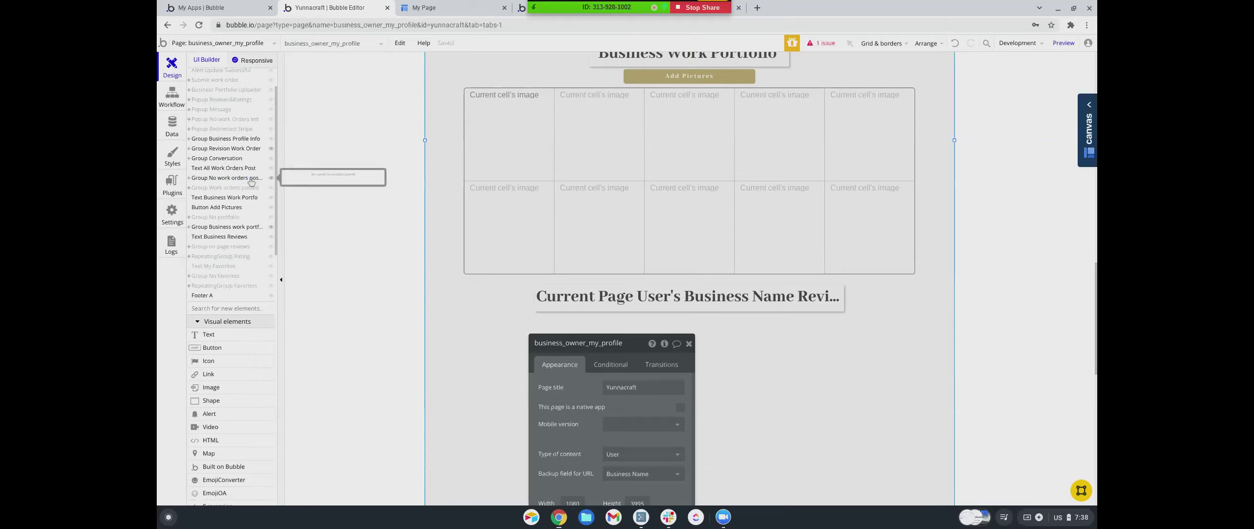
Step: Reveal the hidden Group No portfolio and its Text Click "Add Pictures" over the business images repeating group
left_click(491, 192)
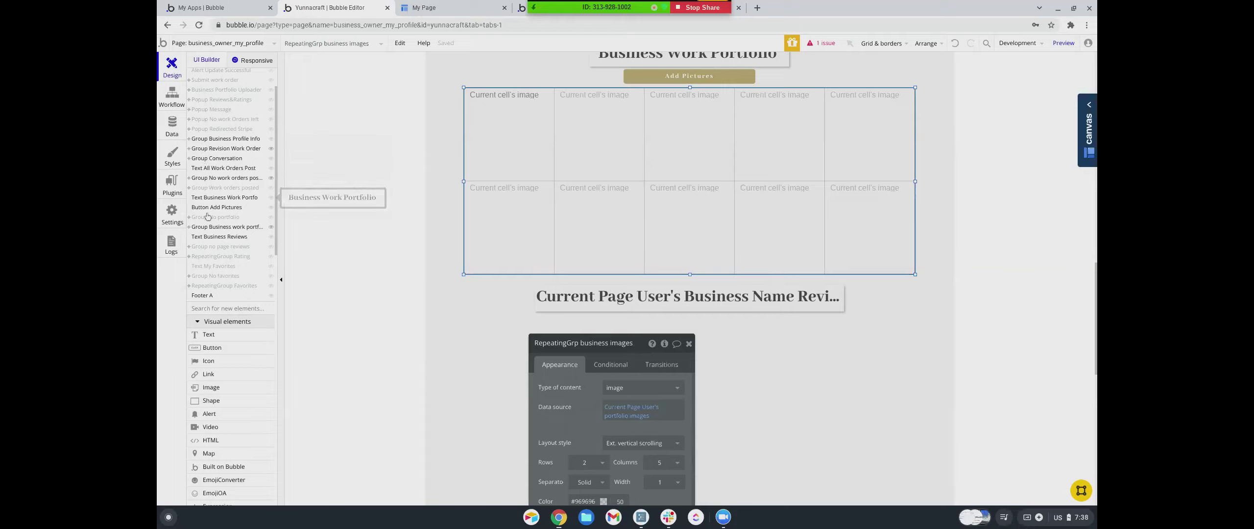
left_click(206, 228)
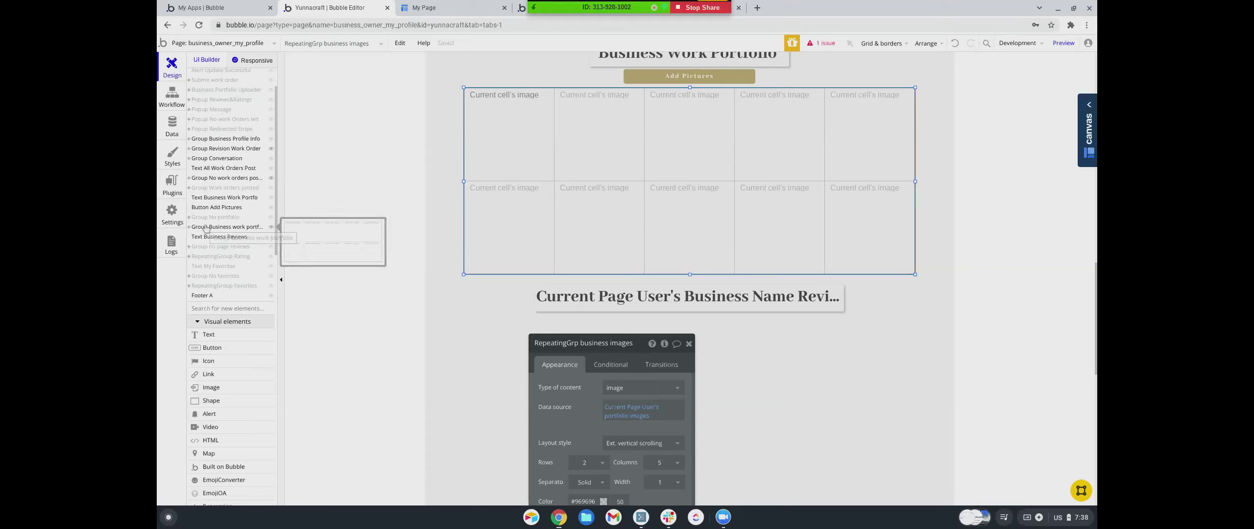
left_click(206, 219)
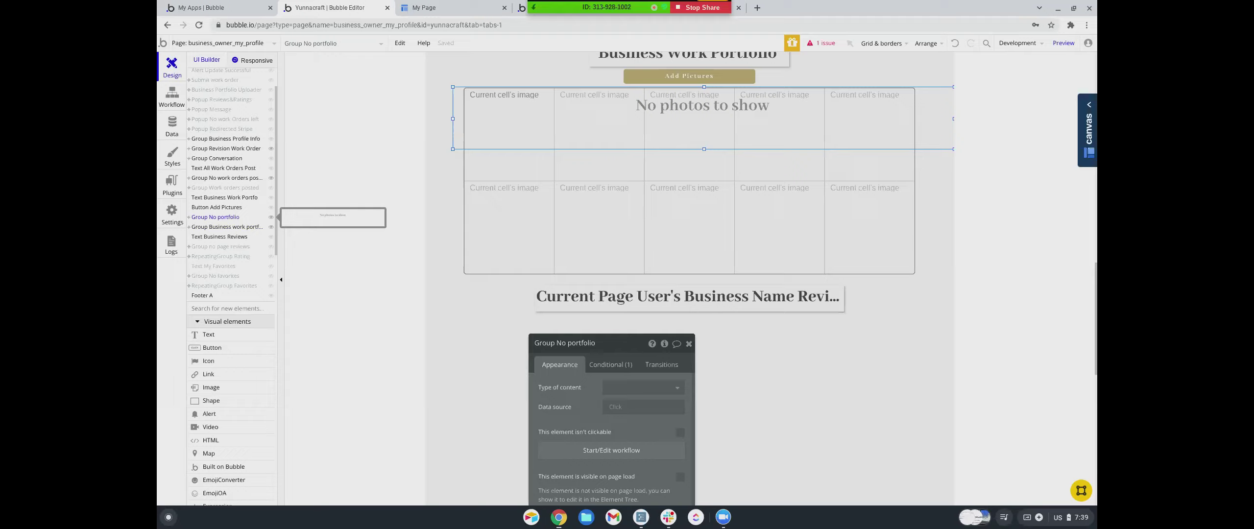
left_click(188, 217)
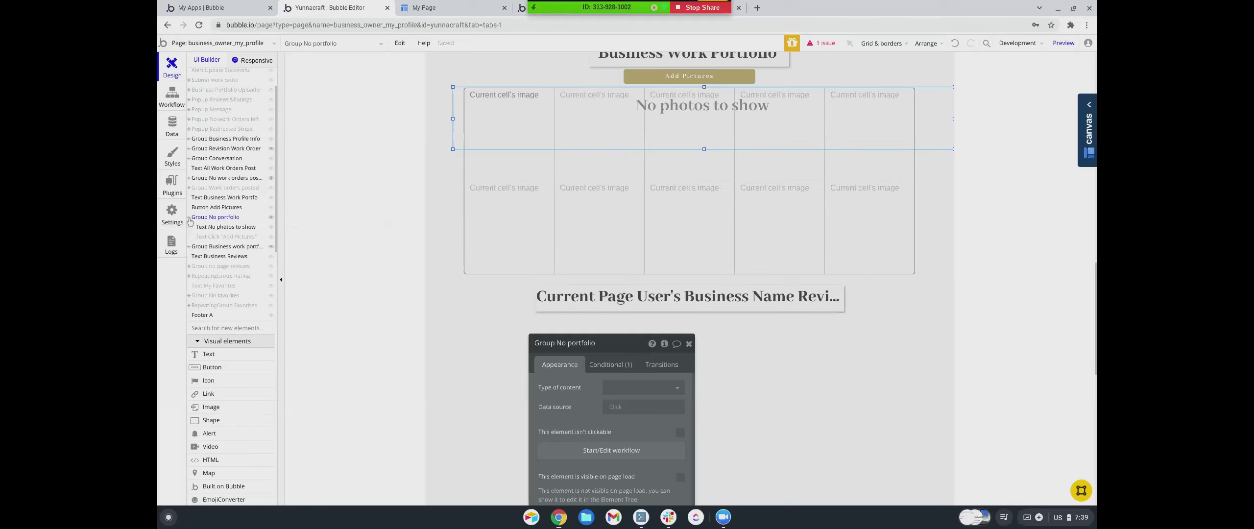
left_click(215, 237)
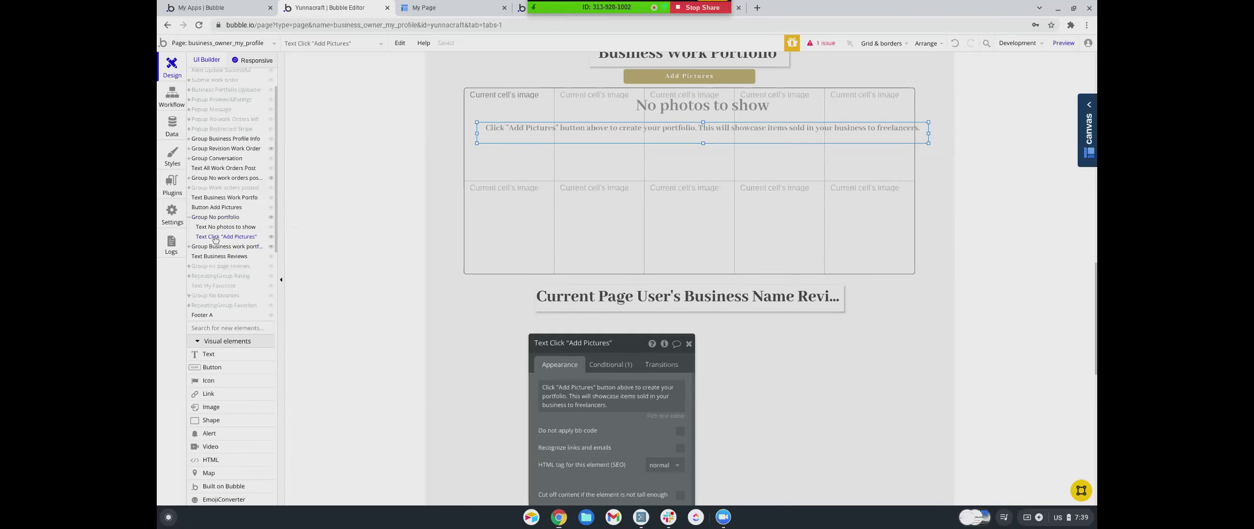
left_click(216, 226)
left_click(217, 219)
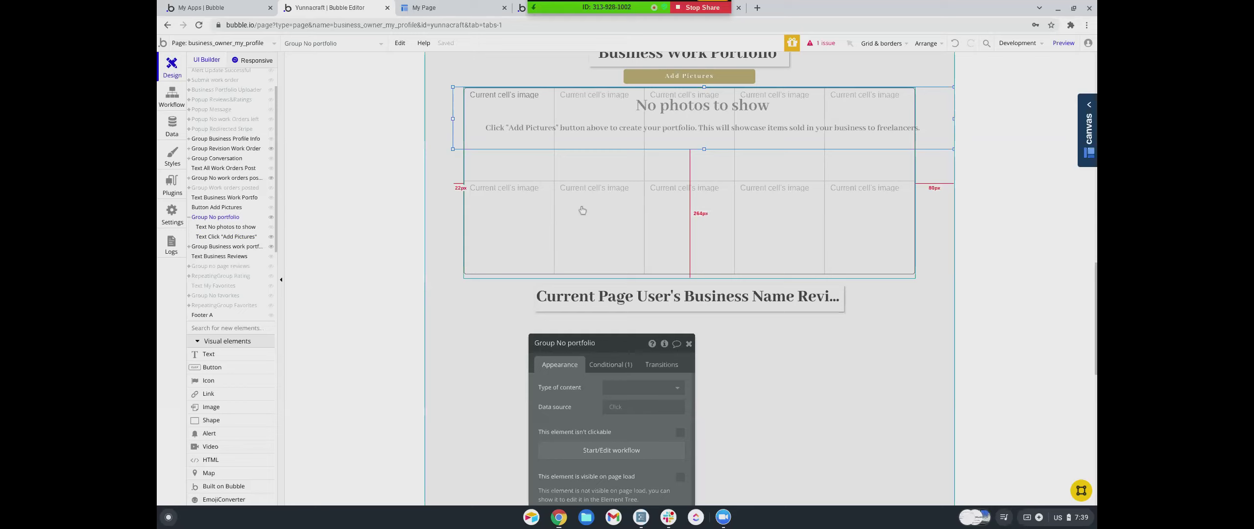
Step: Inspect the appearance settings of Text No photos to show and its parent Group No portfolio
left_click(664, 101)
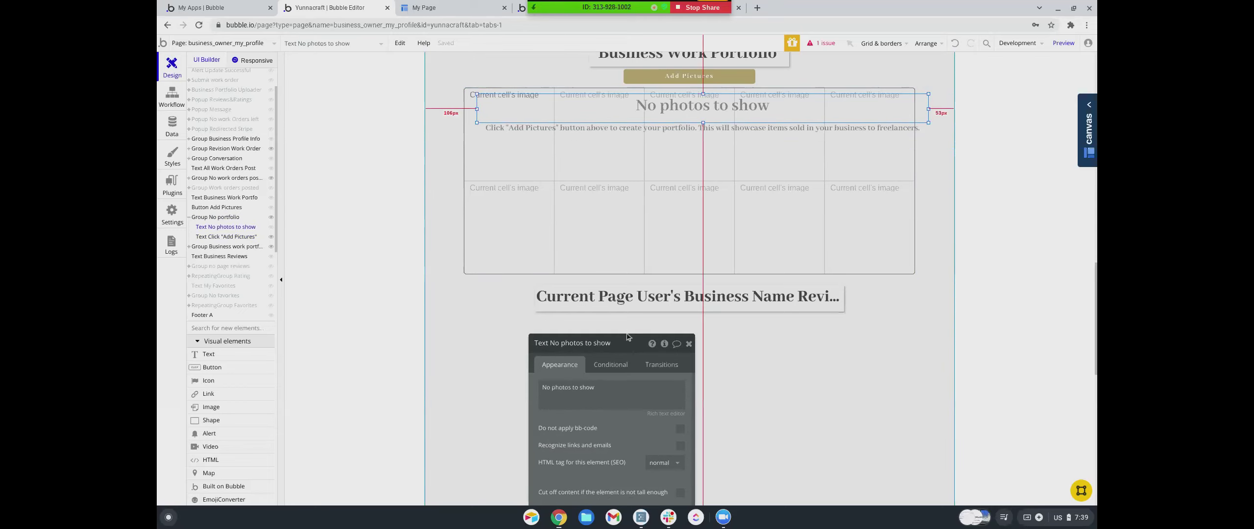
left_click_drag(624, 345, 392, 239)
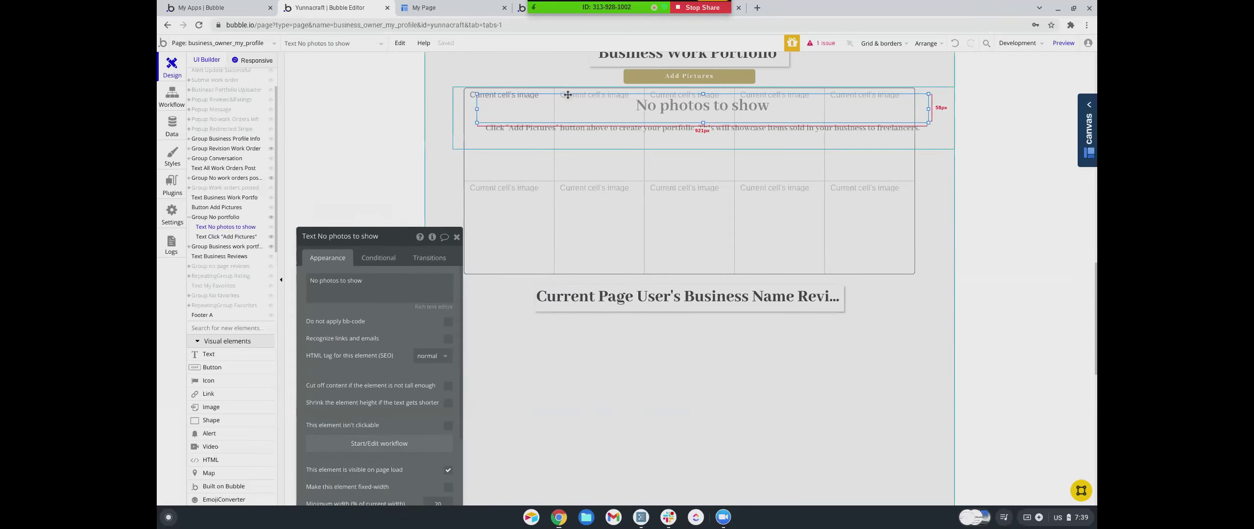
left_click(550, 151)
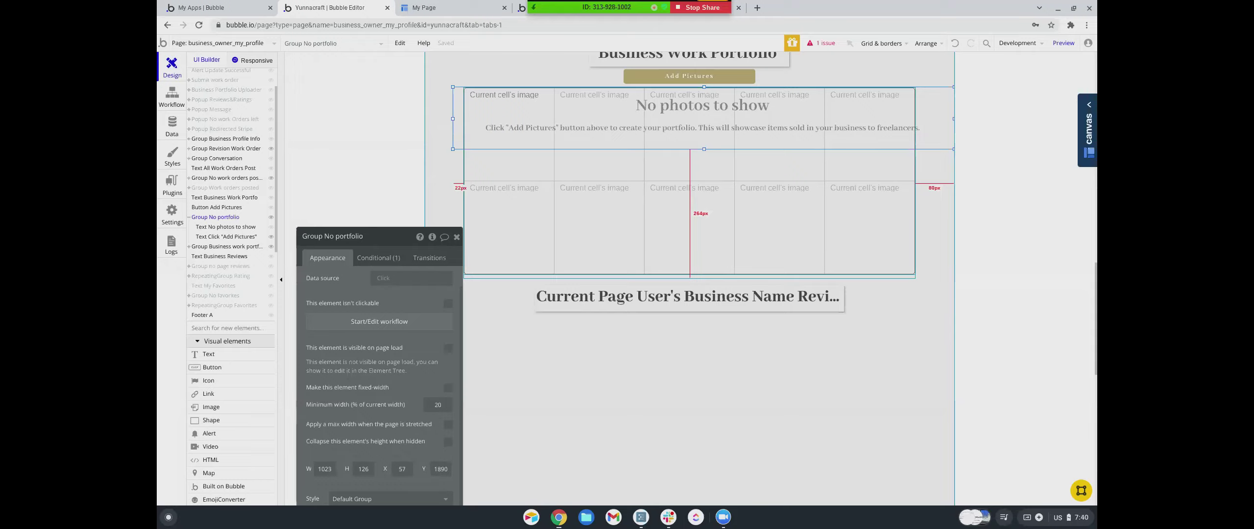
scroll(729, 208, "up", 8)
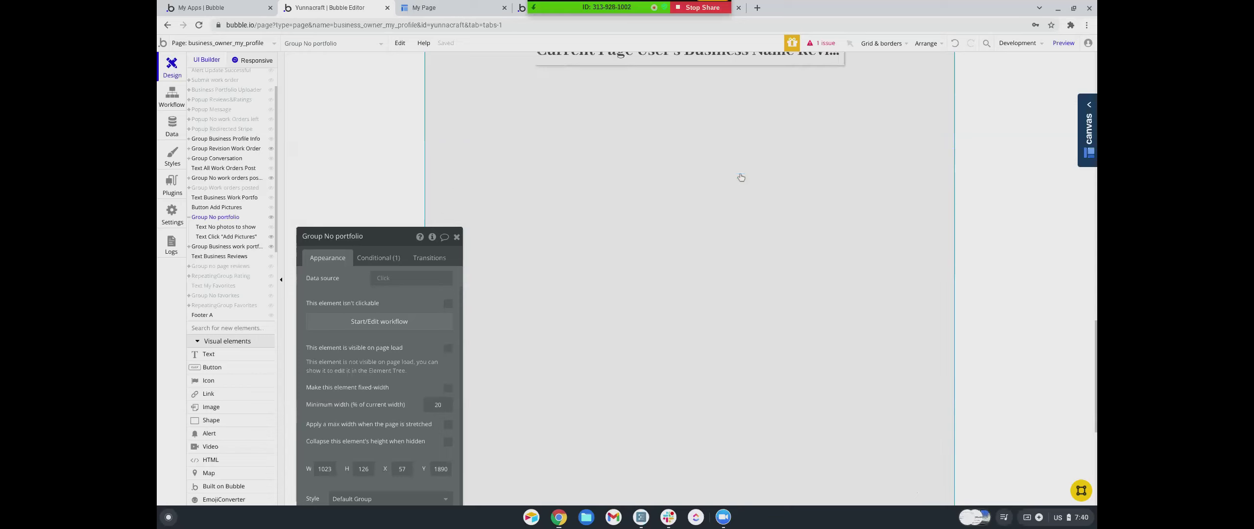
scroll(741, 177, "down", 7)
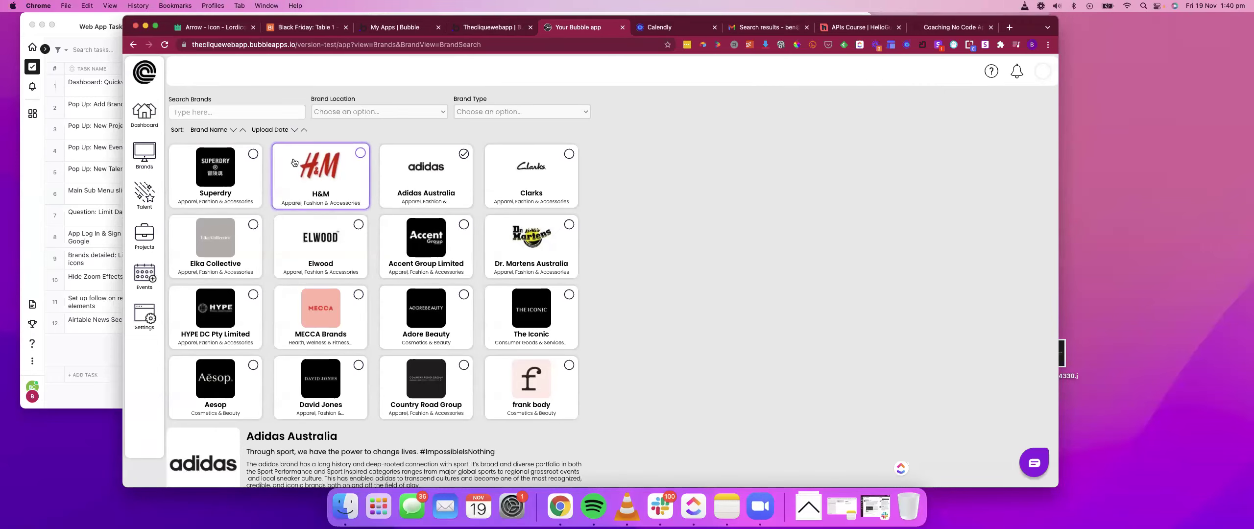
Step: Try to load thecliquewebapp.bubbleapps.io without its version-test path, and go back to the test version
left_click(137, 120)
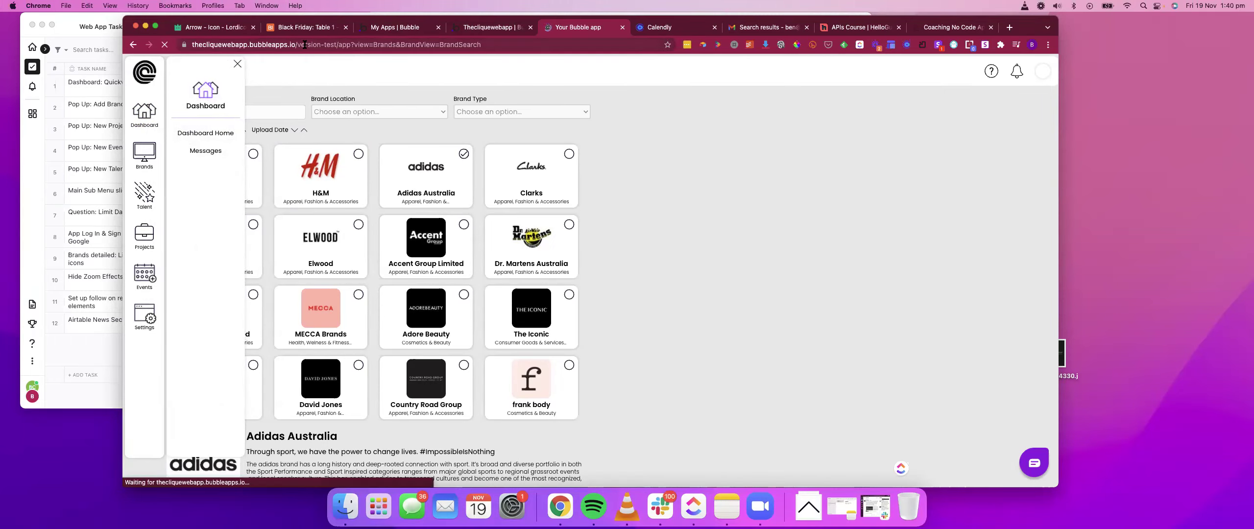
left_click_drag(297, 45, 479, 46)
key("BackSpace")
key("Return")
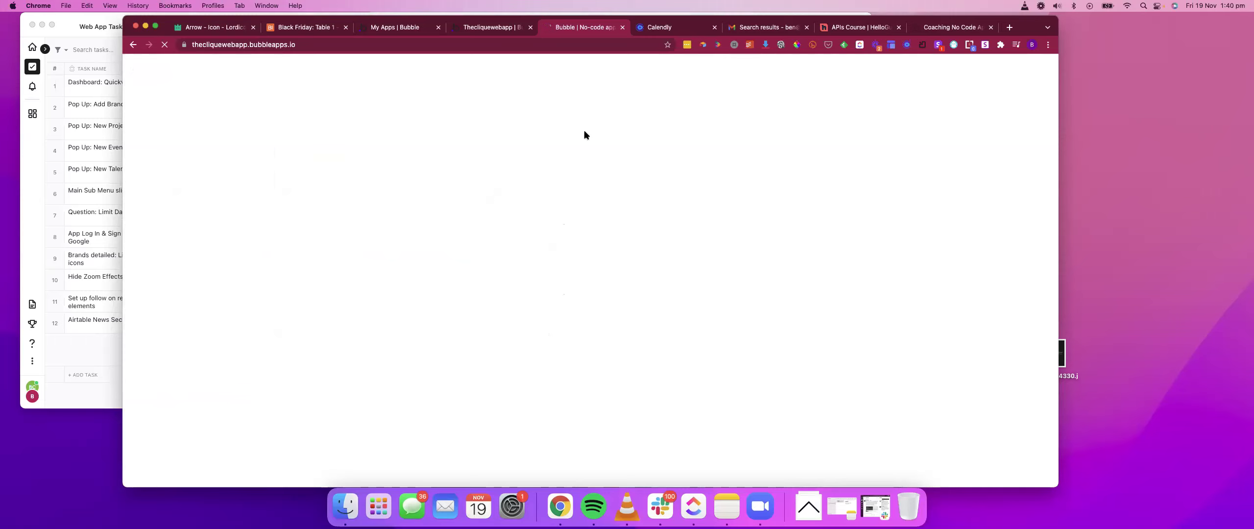
left_click(133, 46)
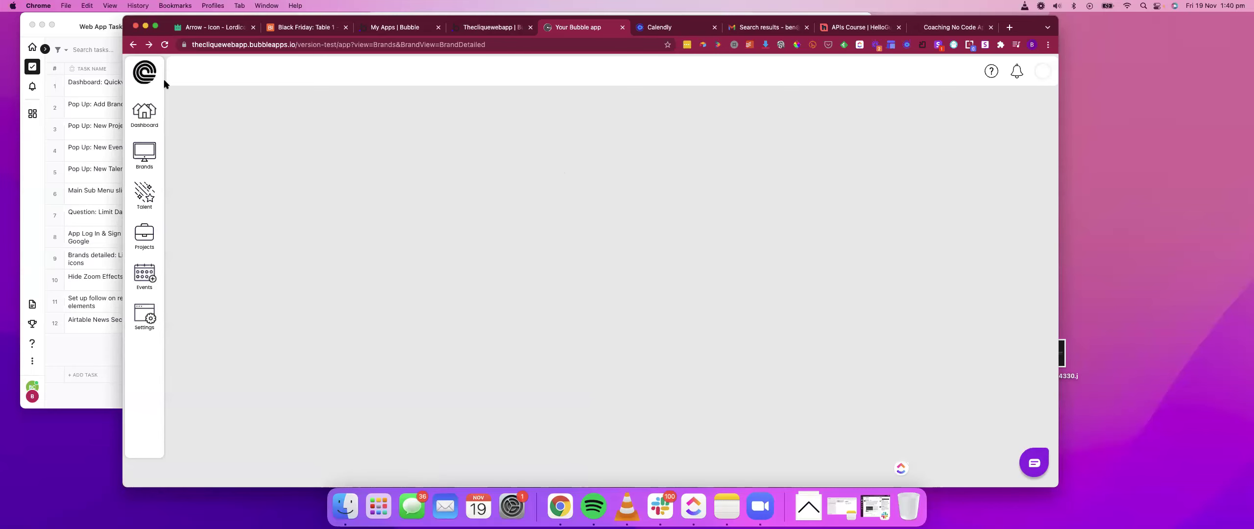
Step: Open the Clique web app's main dashboard and look over its brand, news and profile sections
left_click(143, 75)
scroll(578, 218, "down", 1)
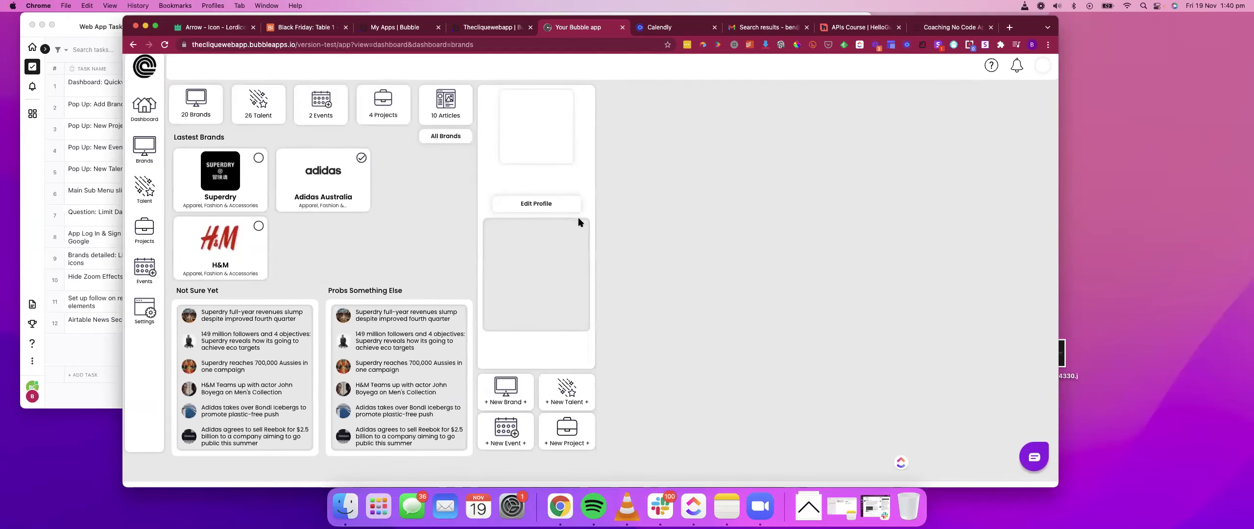
scroll(578, 222, "up", 1)
Step: Look over the brand dashboard's news and notifications, and open the brand search view
left_click(152, 153)
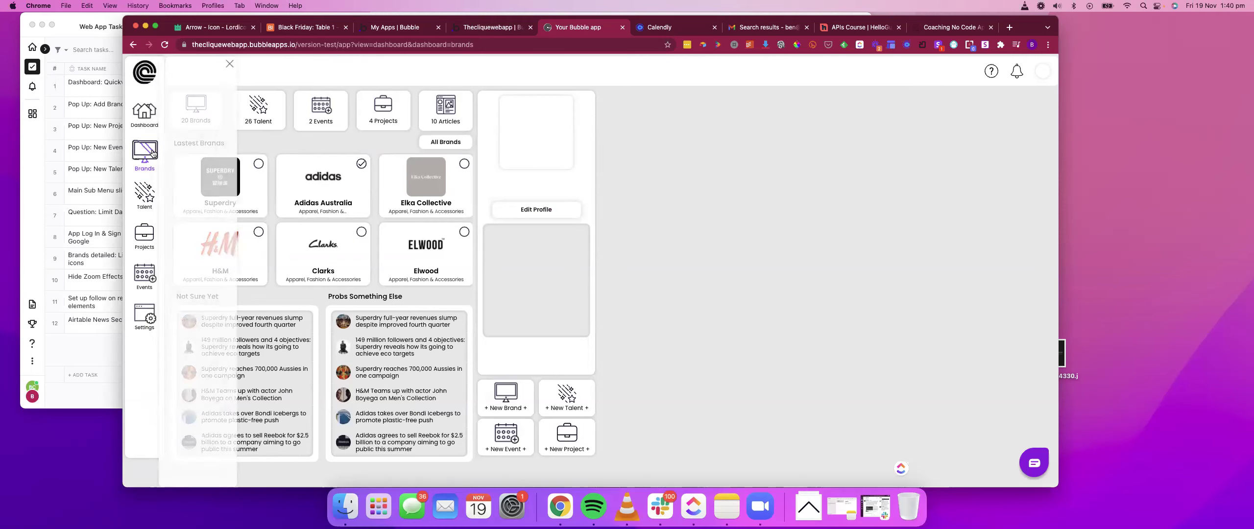
left_click(215, 134)
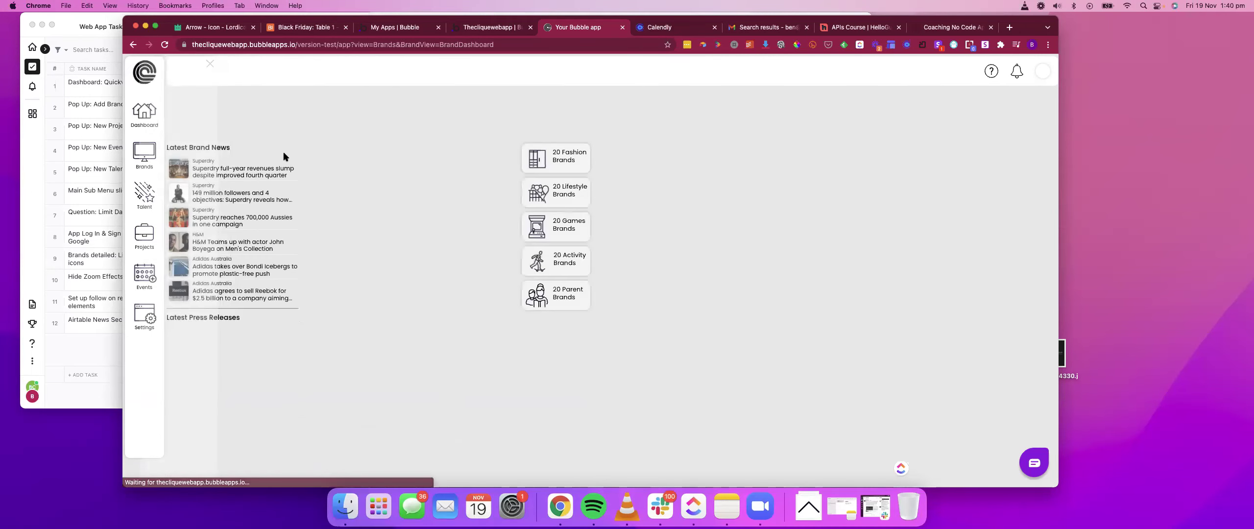
scroll(220, 152, "down", 1)
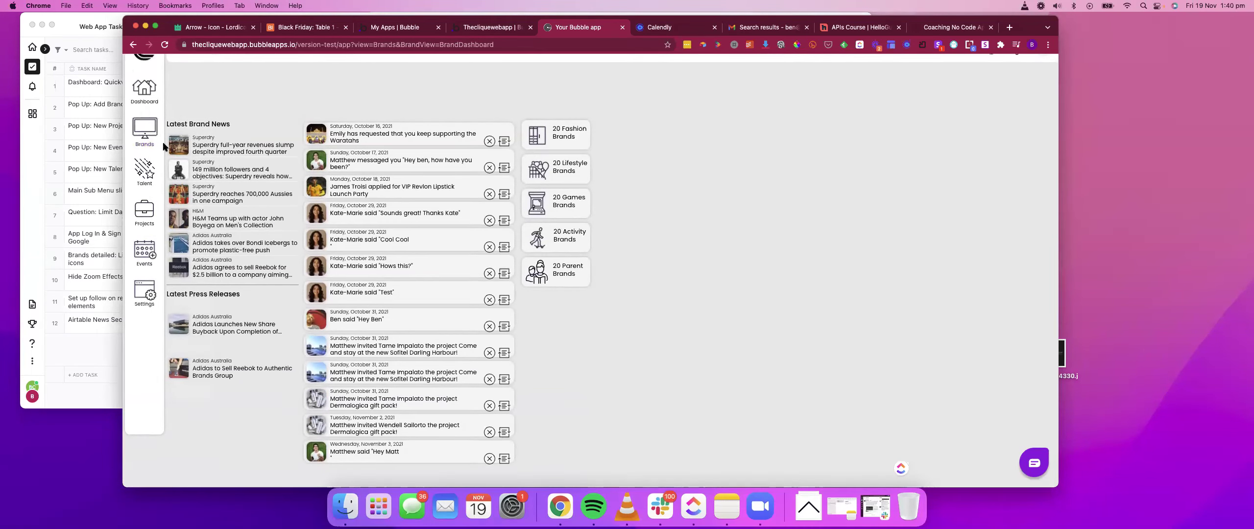
left_click(164, 146)
left_click(207, 149)
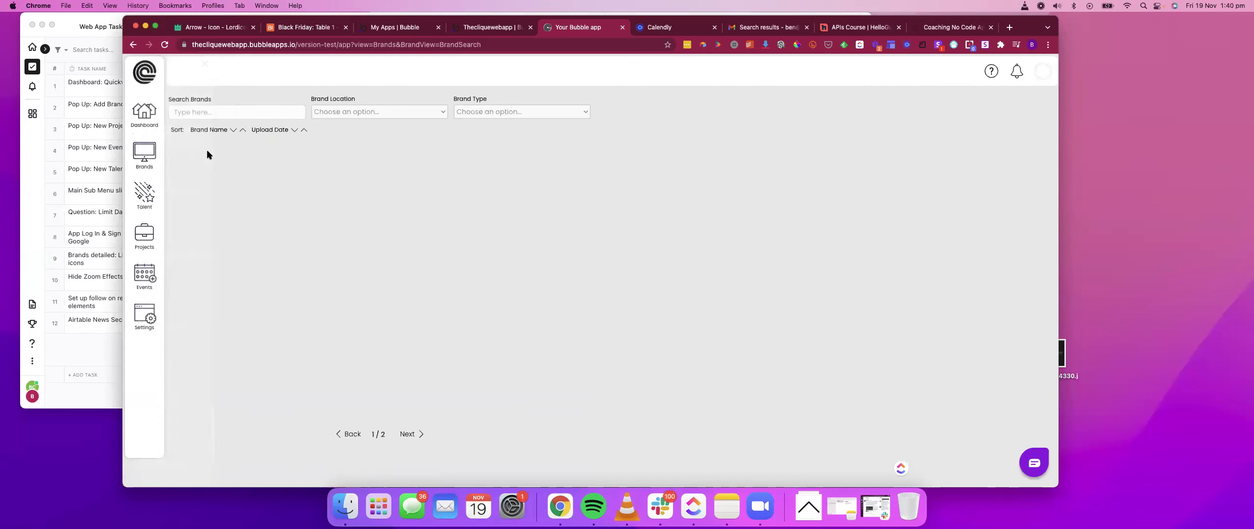
Step: Open the Superdry brand's detail page in the app preview and return to Brands Search
left_click(223, 182)
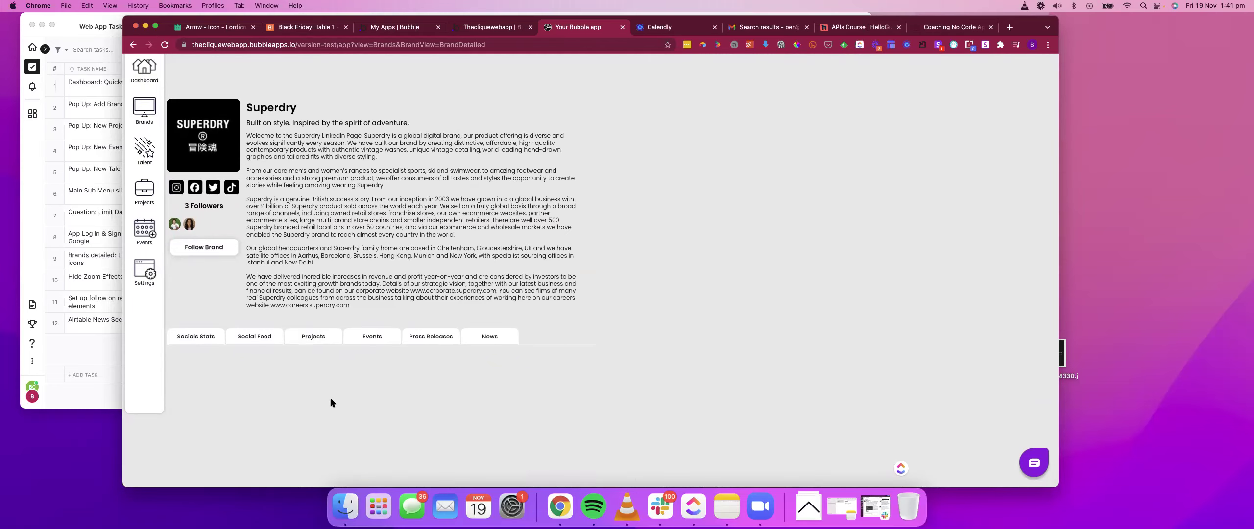
scroll(281, 305, "up", 1)
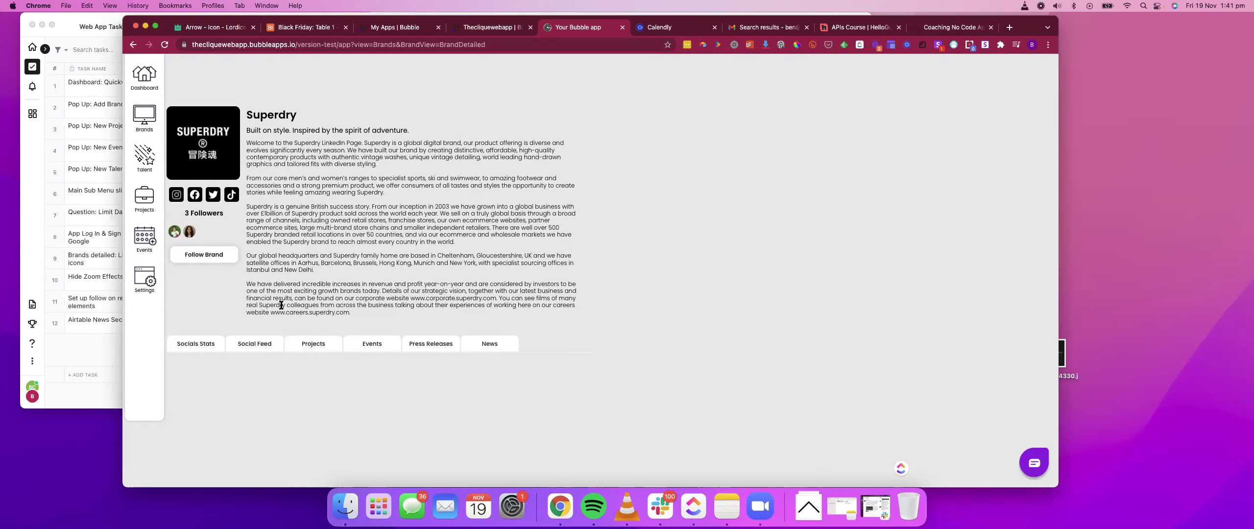
scroll(281, 306, "up", 2)
left_click(144, 154)
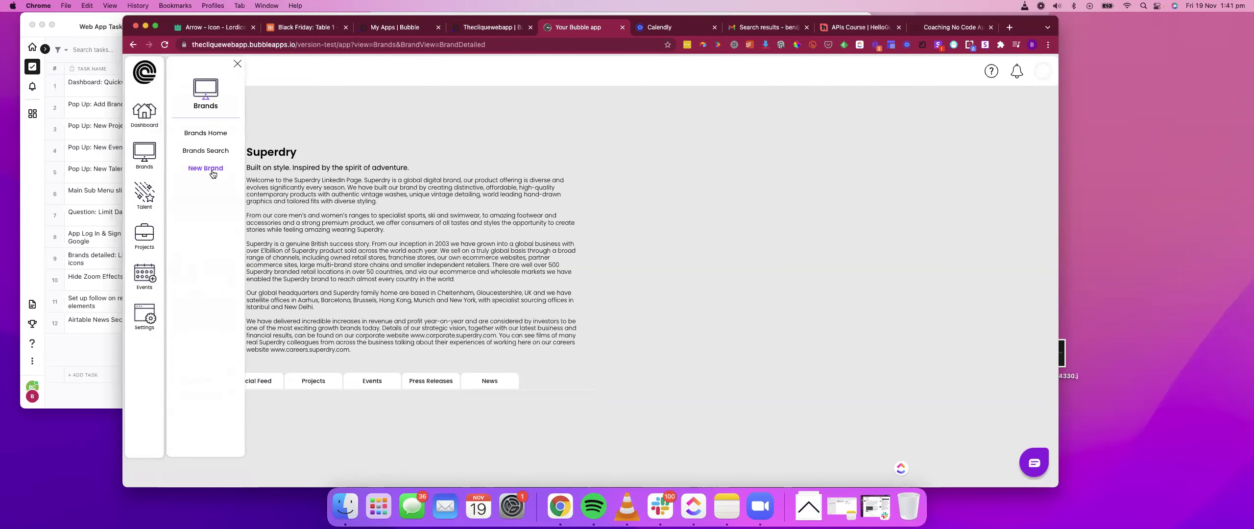
left_click(213, 151)
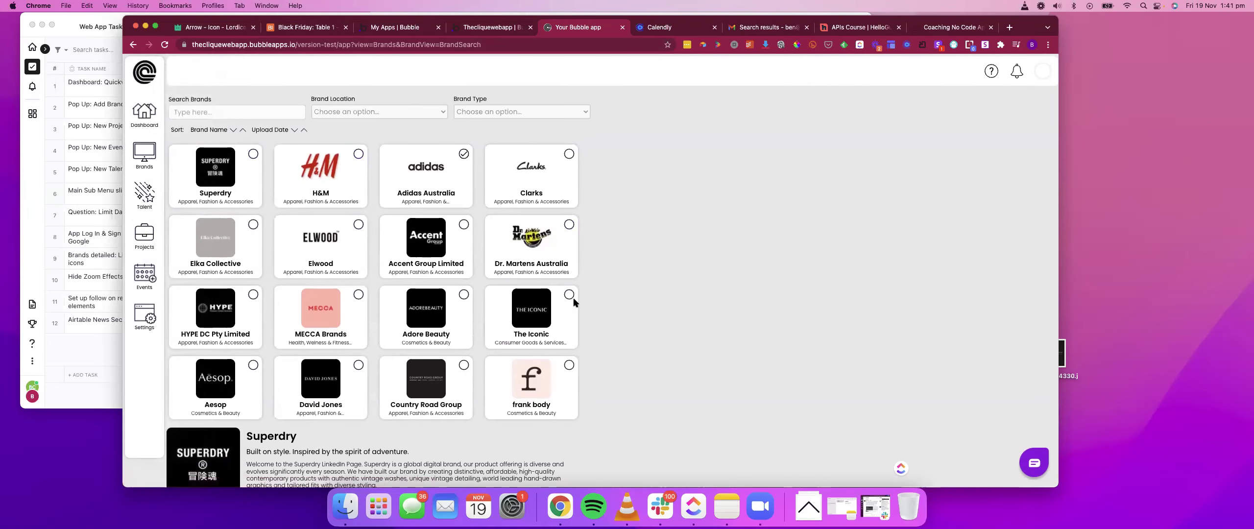
Step: Examine the whole brand search page, from the search filters to the Superdry details below the brand cards
scroll(330, 243, "down", 4)
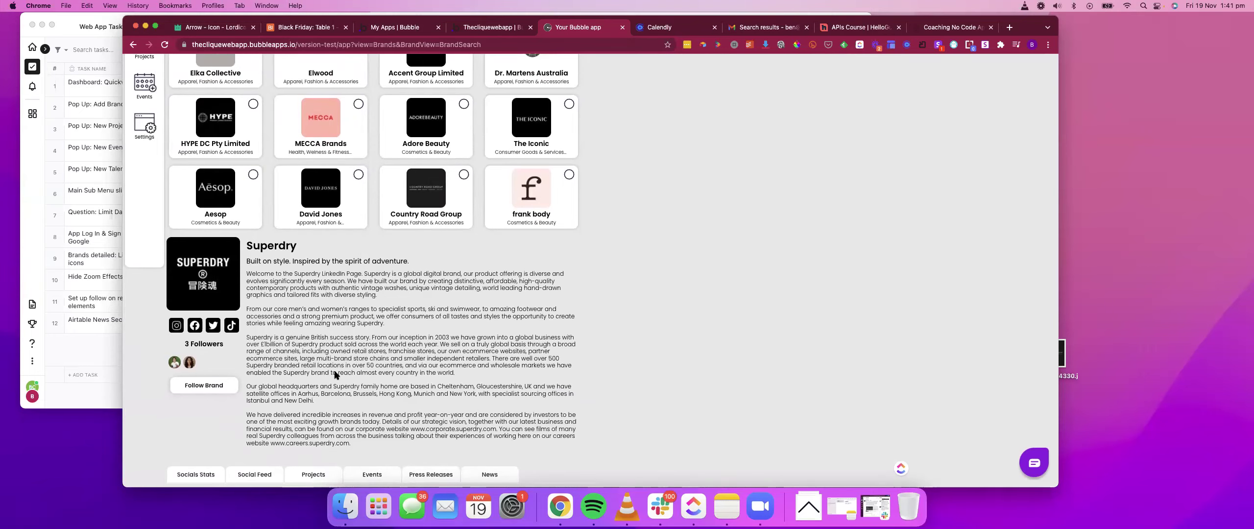
scroll(476, 284, "up", 2)
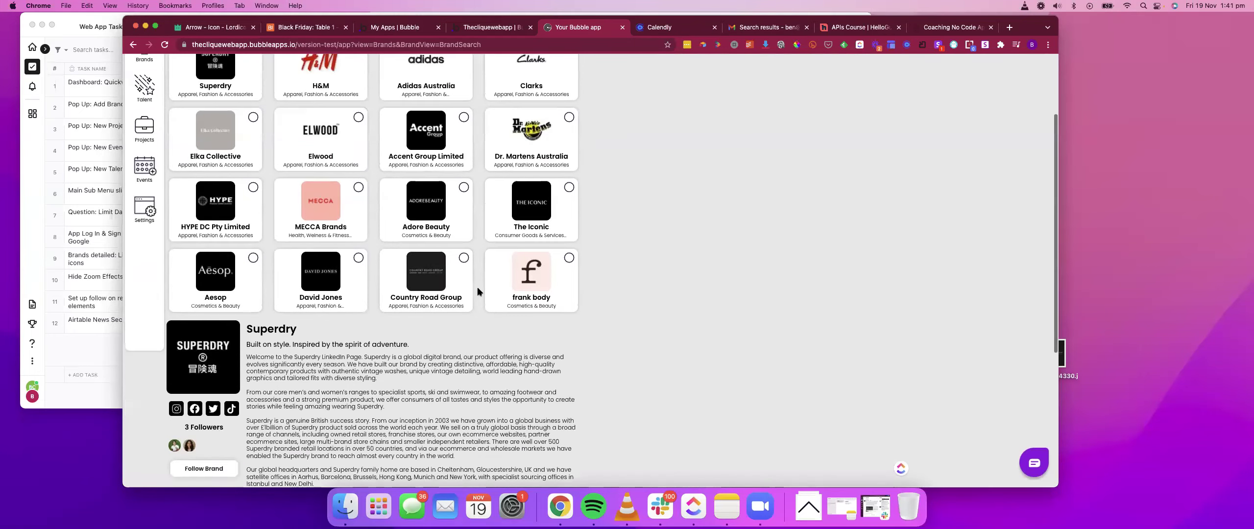
scroll(477, 289, "up", 3)
scroll(479, 291, "down", 3)
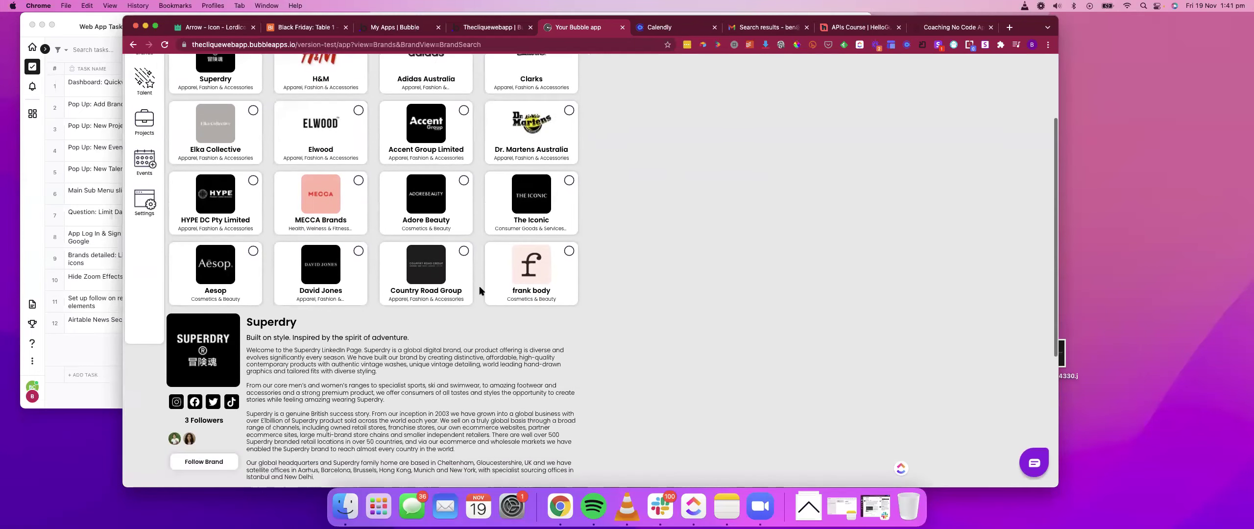
scroll(479, 290, "down", 2)
scroll(479, 291, "up", 3)
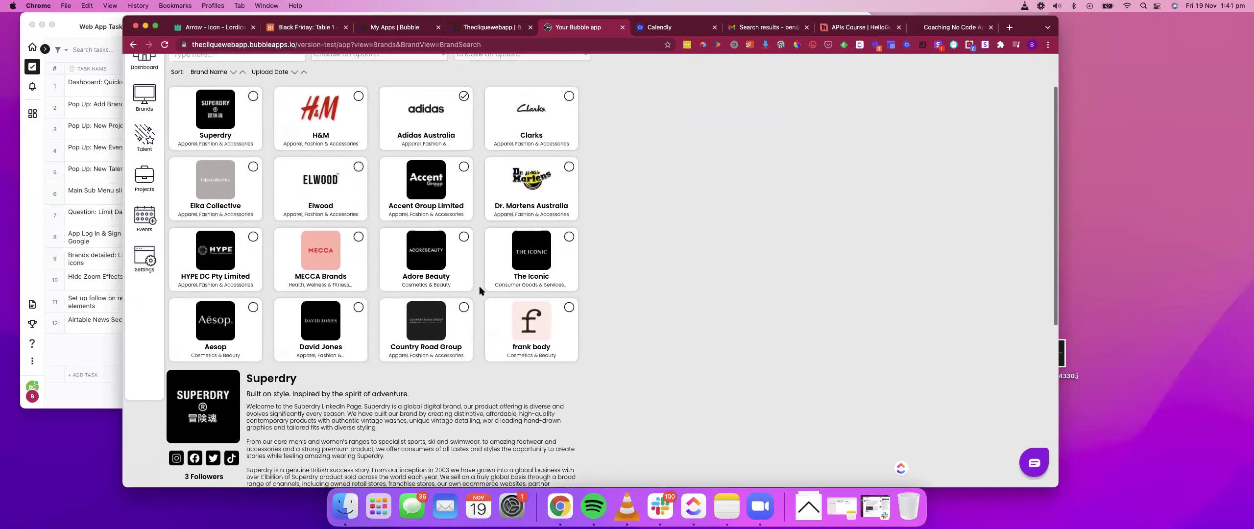
scroll(479, 290, "up", 2)
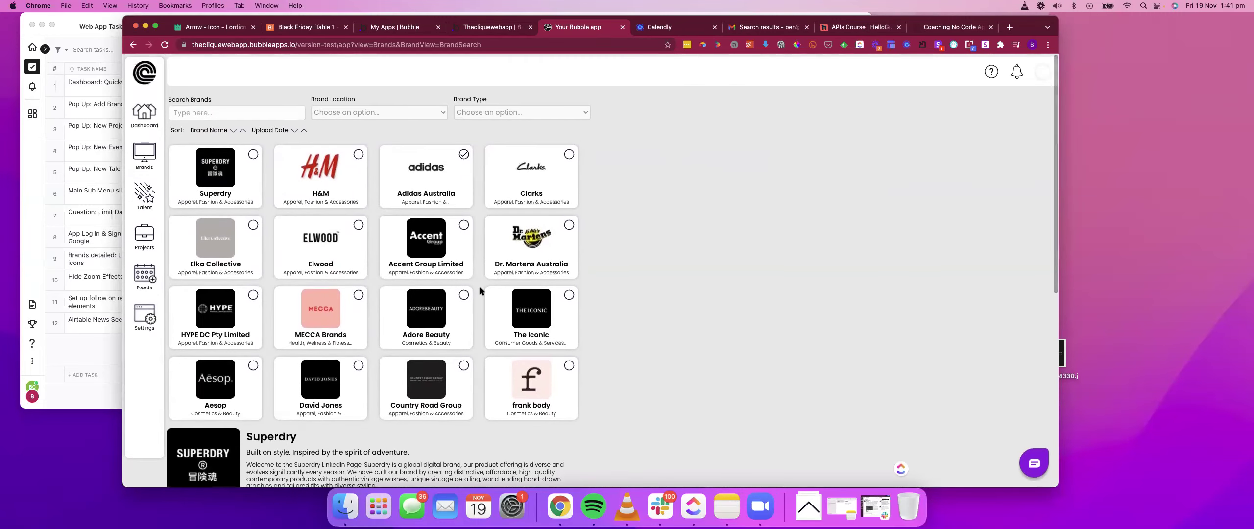
Step: Switch to the Bubble editor, inspect the conditional visibility of Group Brands Search and expand the page's elements tree
left_click(481, 31)
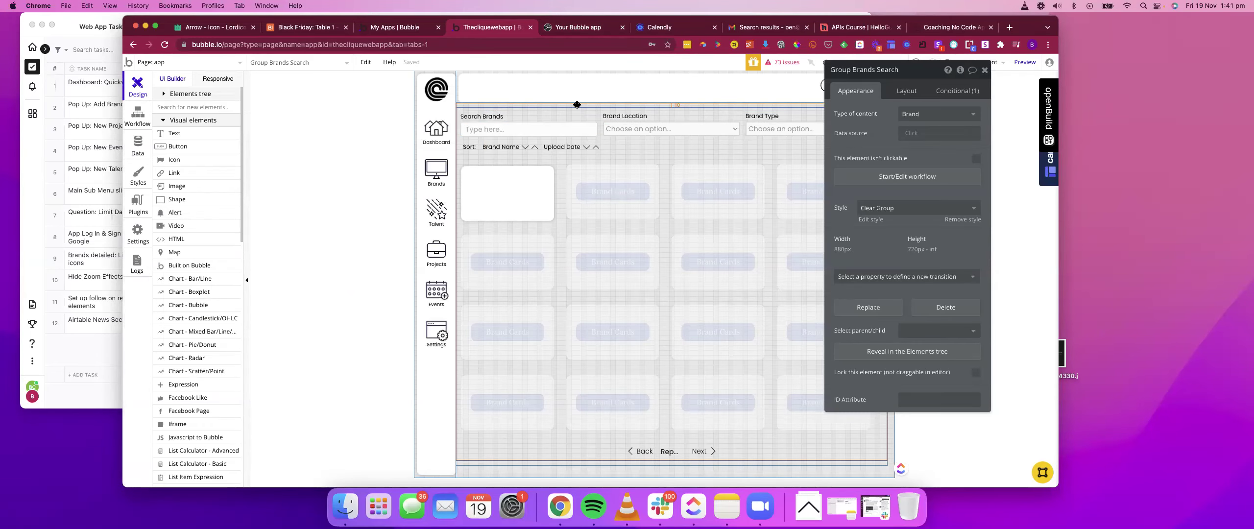
left_click(949, 92)
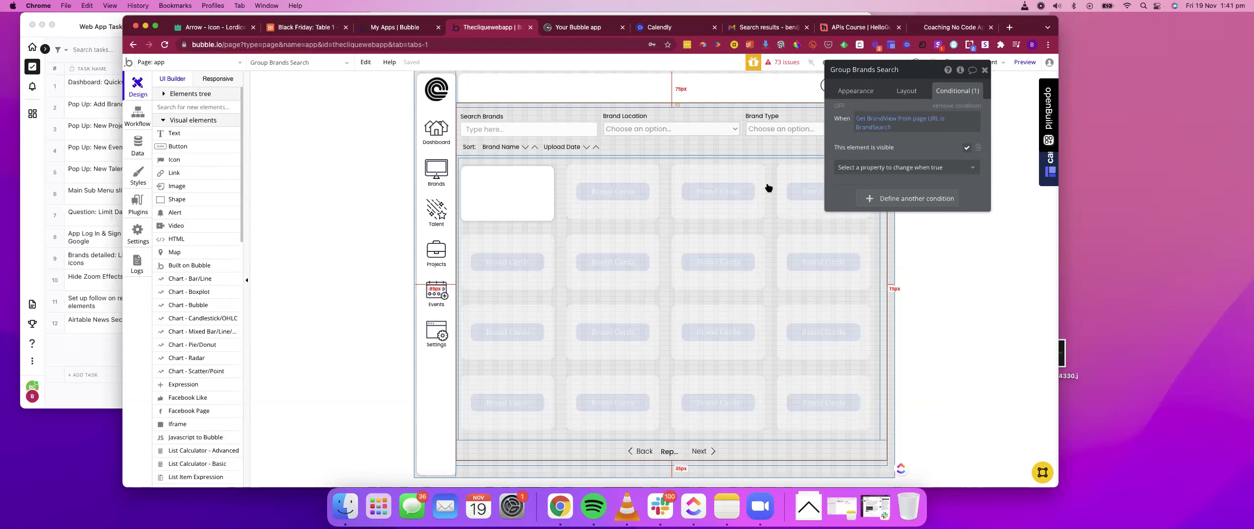
left_click(165, 94)
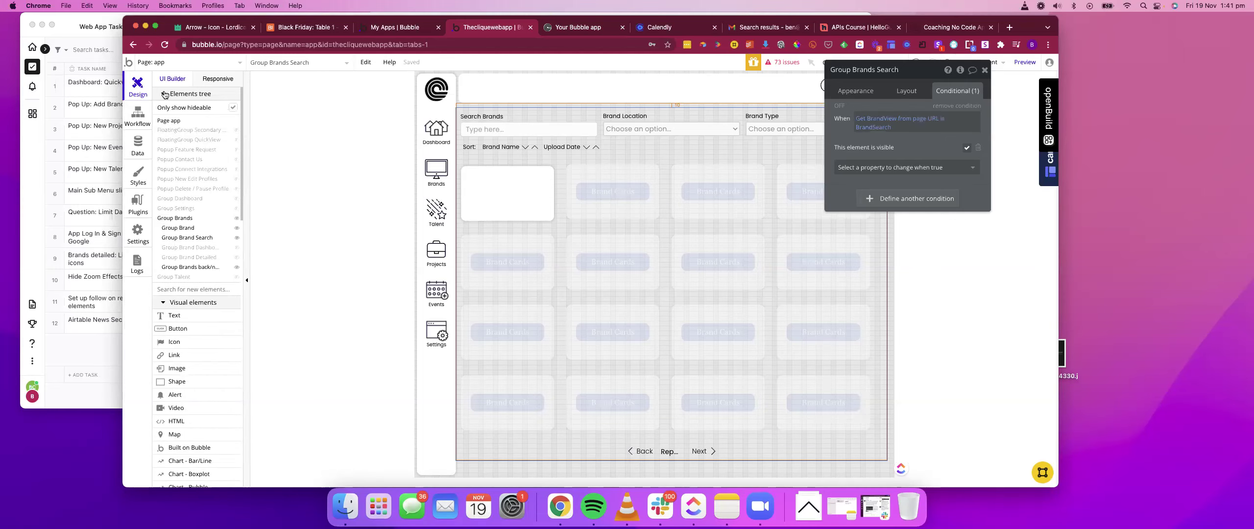
Step: Return to the app preview and compare the placement of the brand cards and the Superdry details
left_click(580, 31)
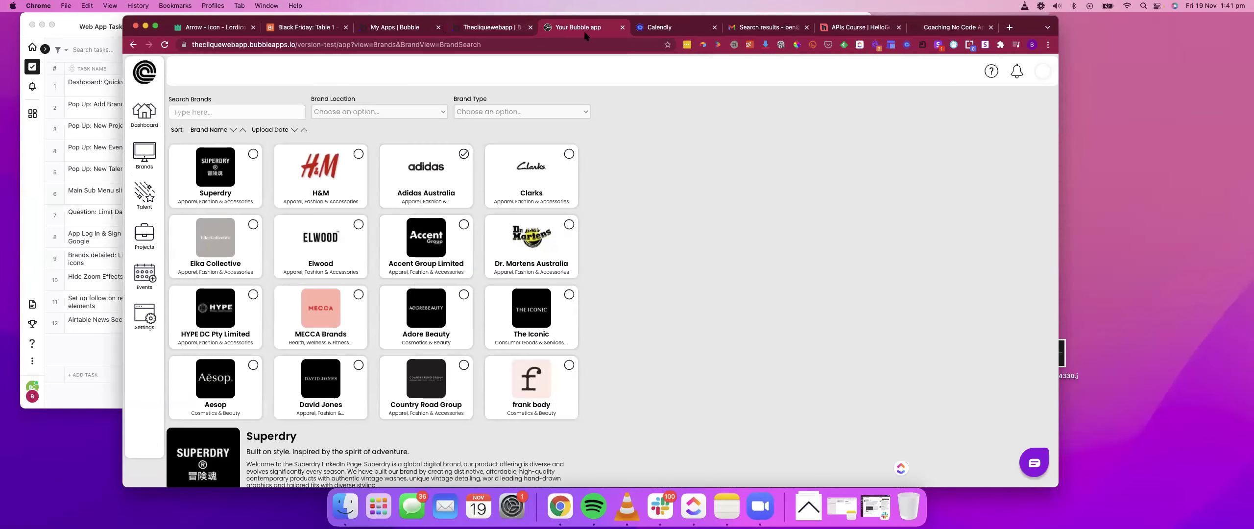
scroll(630, 158, "down", 1)
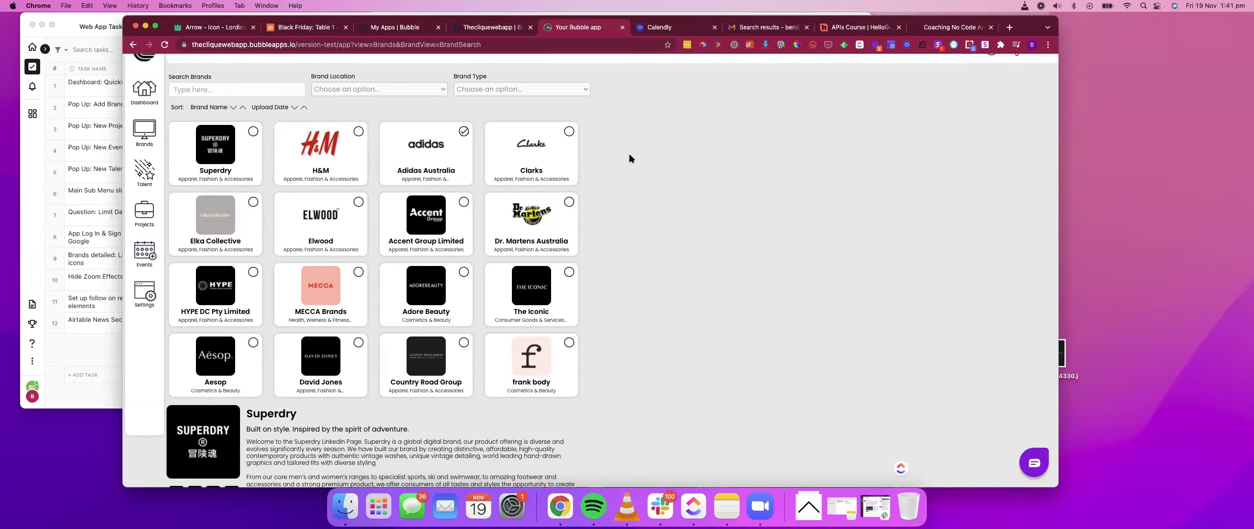
scroll(603, 120, "down", 1)
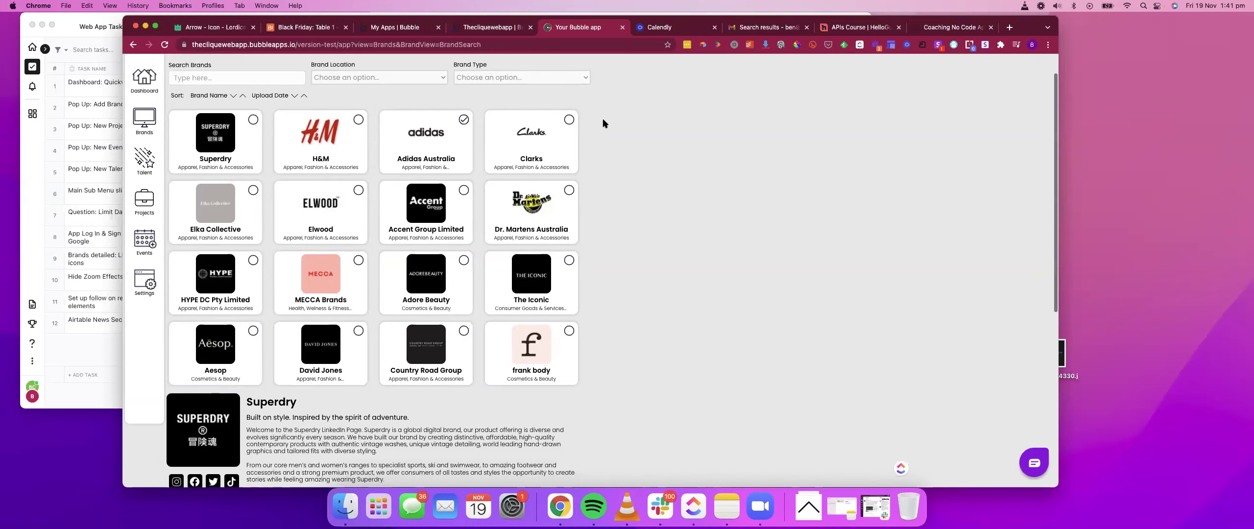
scroll(603, 122, "up", 1)
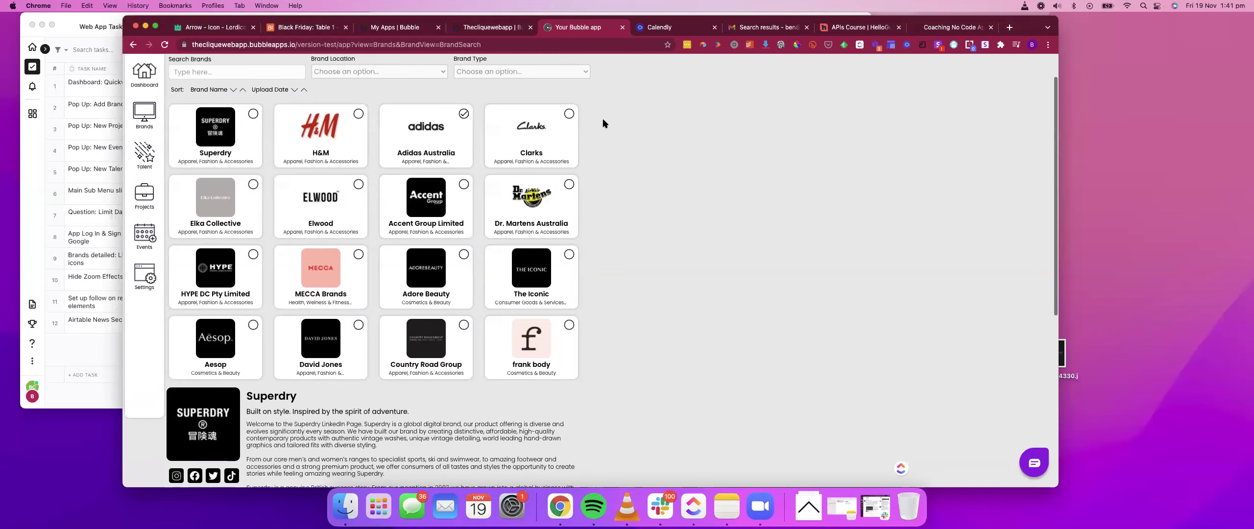
scroll(603, 122, "up", 3)
scroll(603, 122, "up", 2)
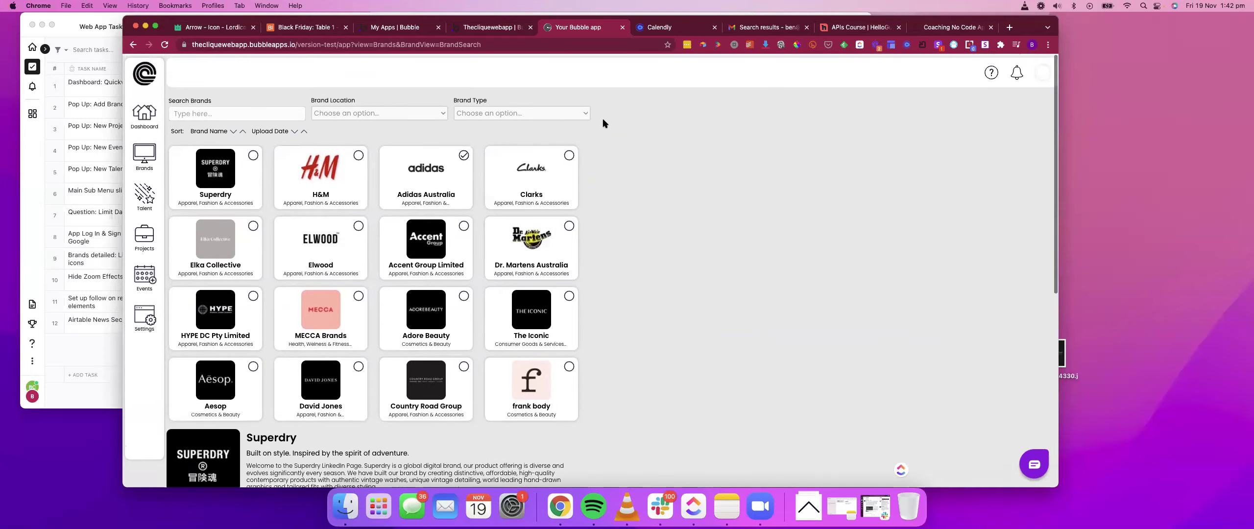
Step: In the Bubble editor, hide Group Brand Search, the brands back/next group and Group Brand, and show Group Brand Detailed
left_click(482, 30)
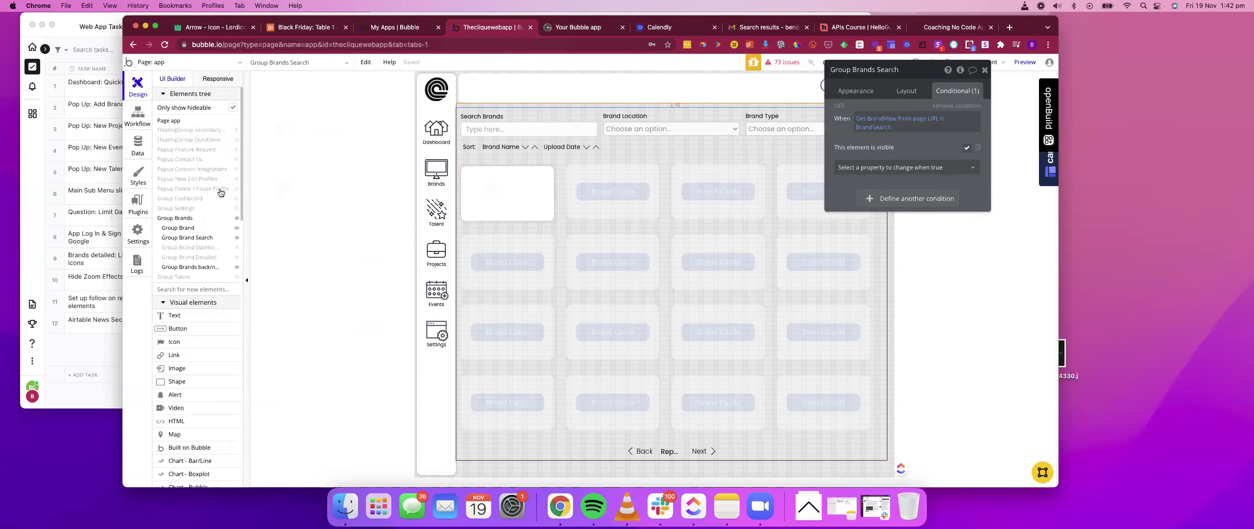
left_click(237, 240)
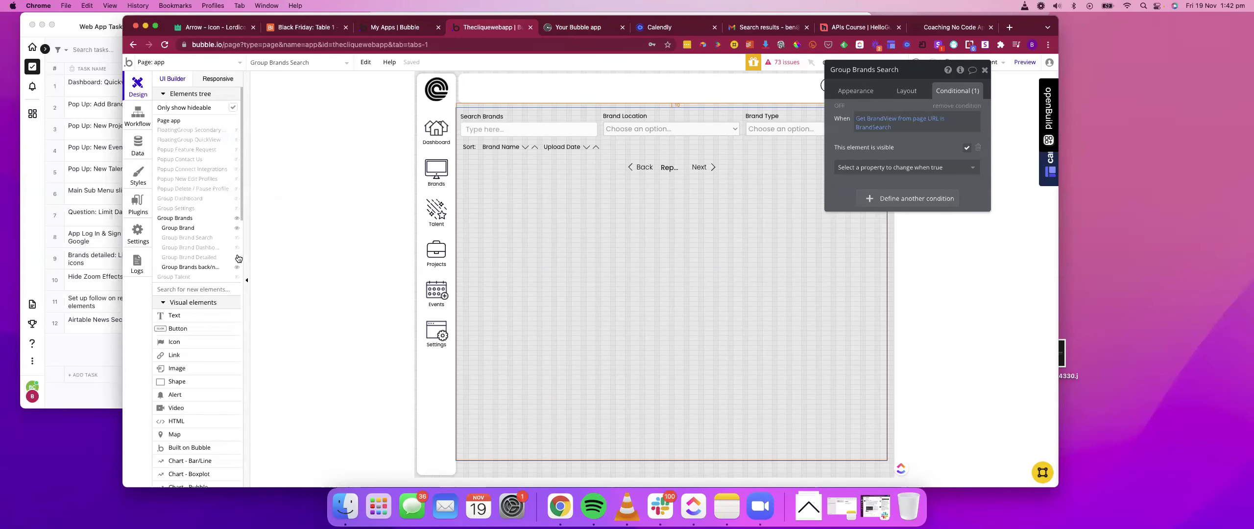
left_click(238, 270)
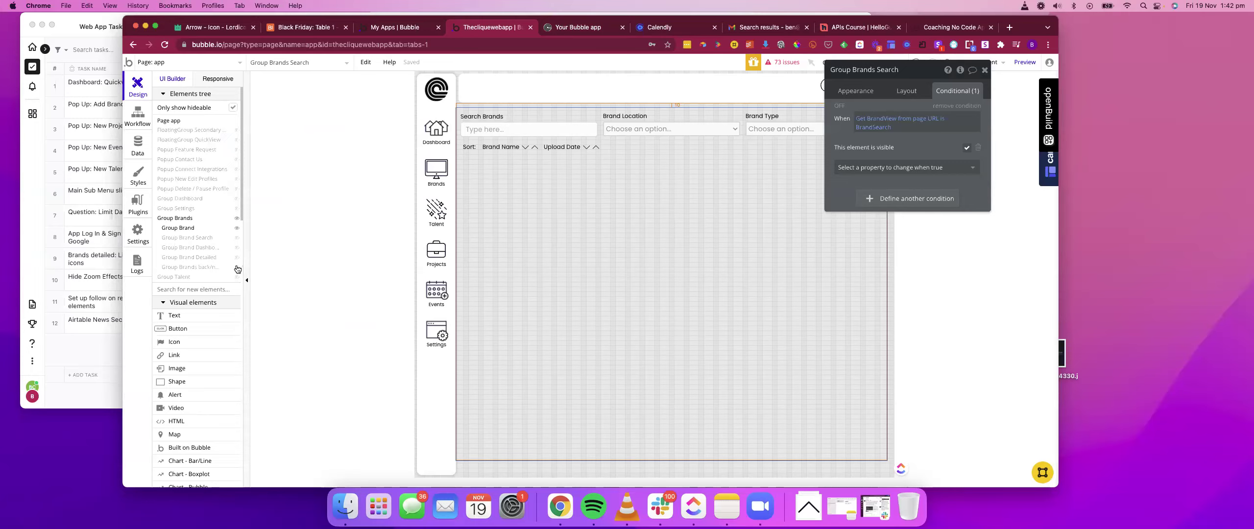
left_click(237, 227)
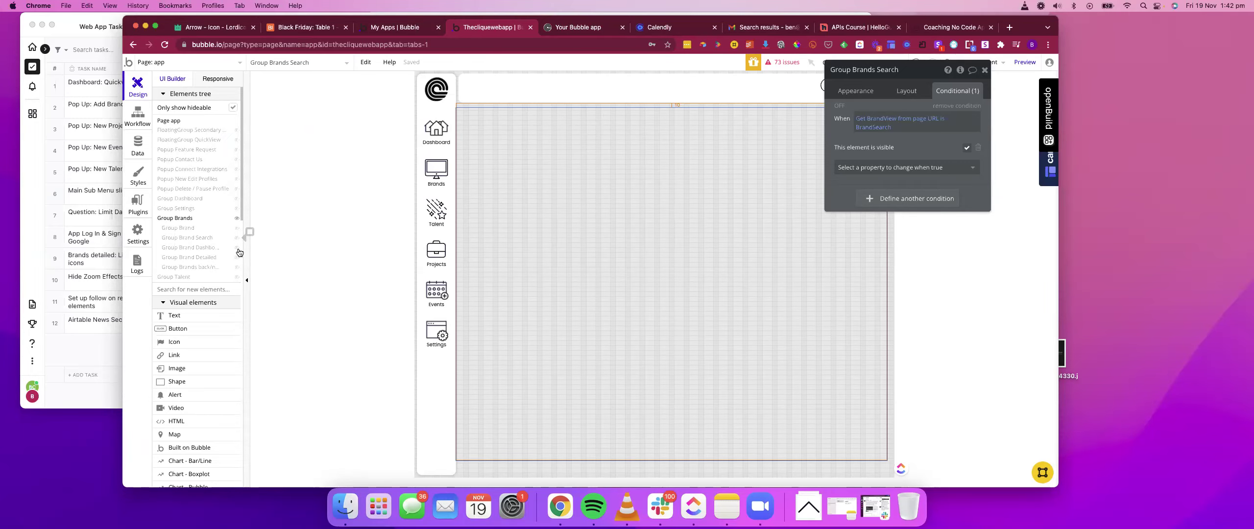
left_click(237, 257)
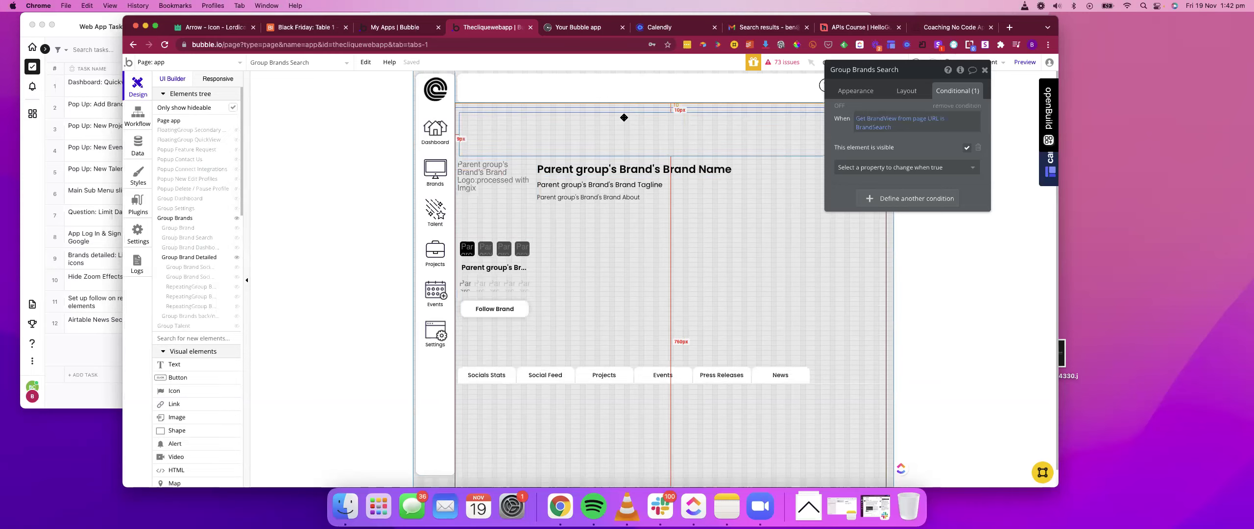
Step: Inspect the visibility conditions of Group Brand and Group Brand Detailed, and hide Group Brand Detailed on the canvas
left_click(594, 113)
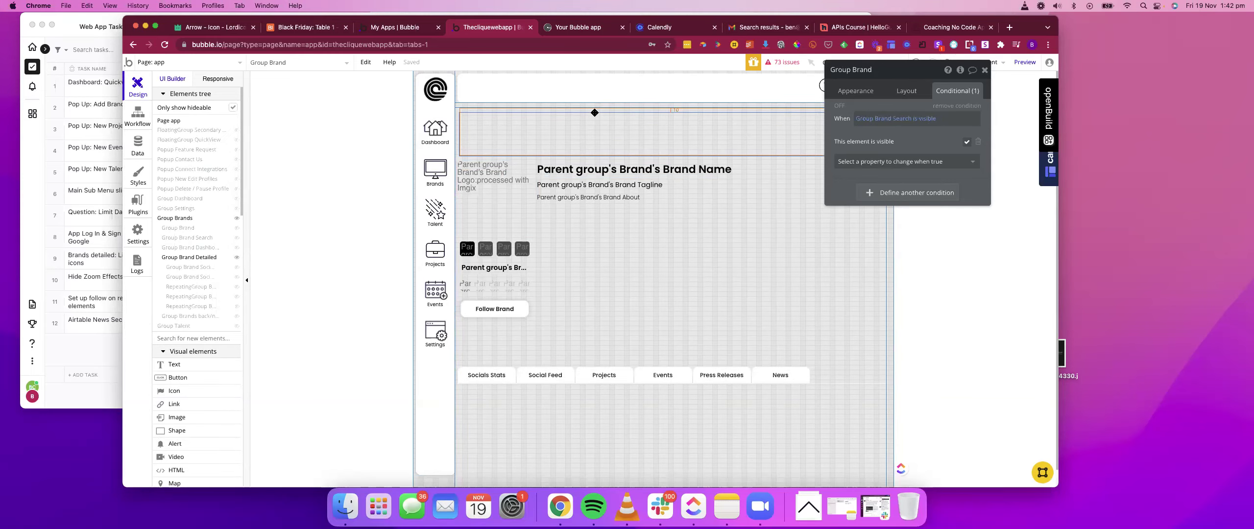
left_click(883, 394)
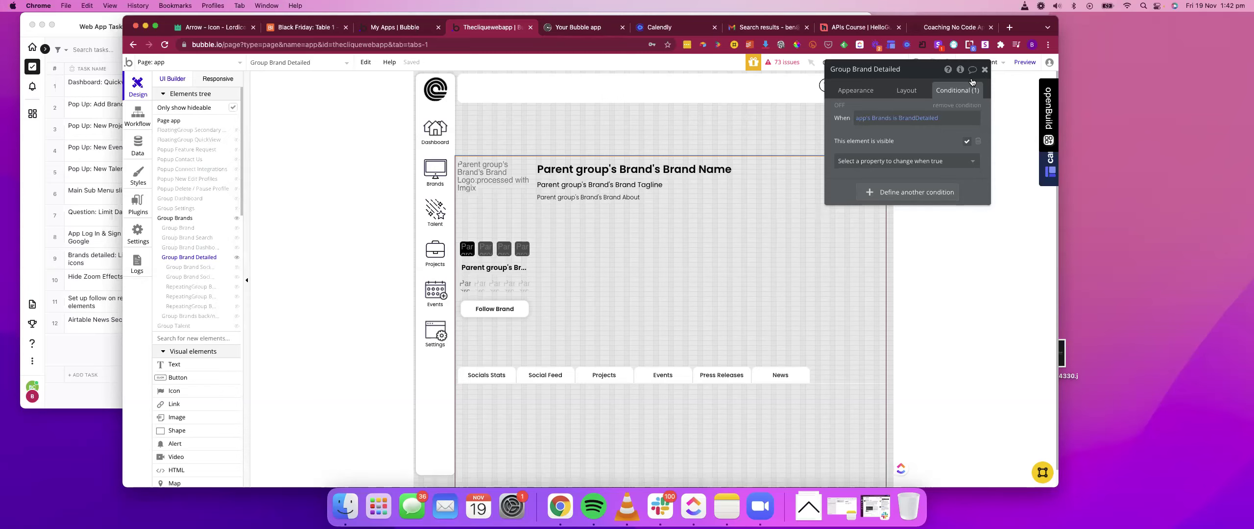
left_click(986, 70)
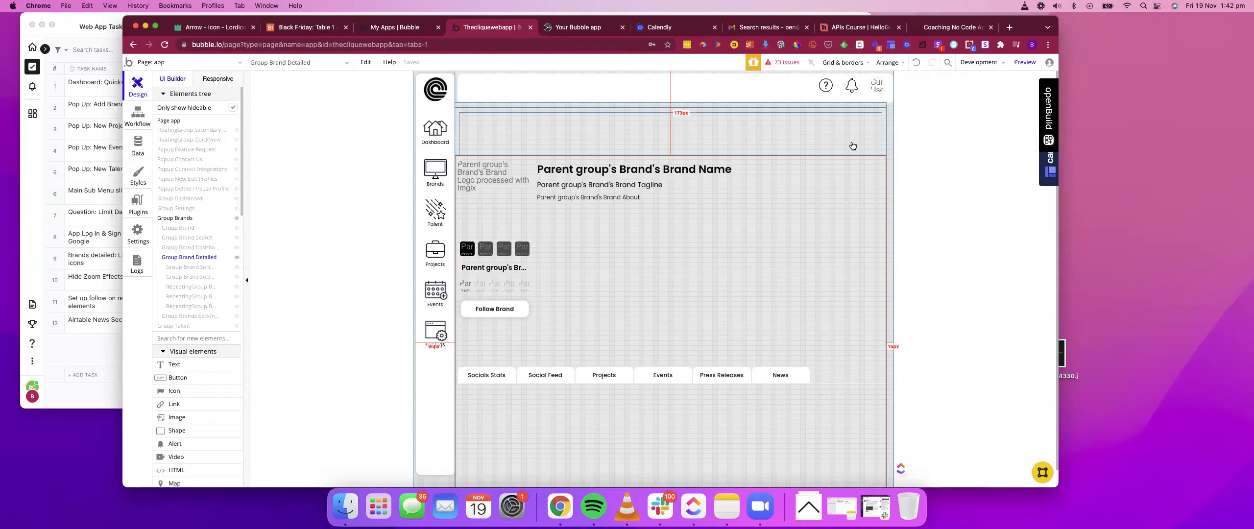
left_click(236, 258)
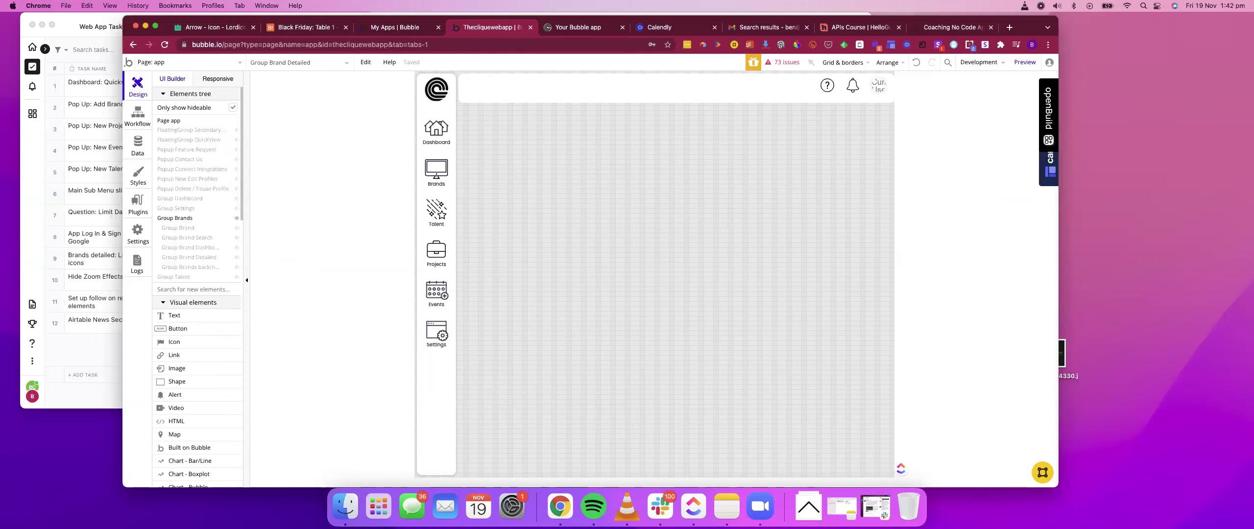
left_click(931, 287)
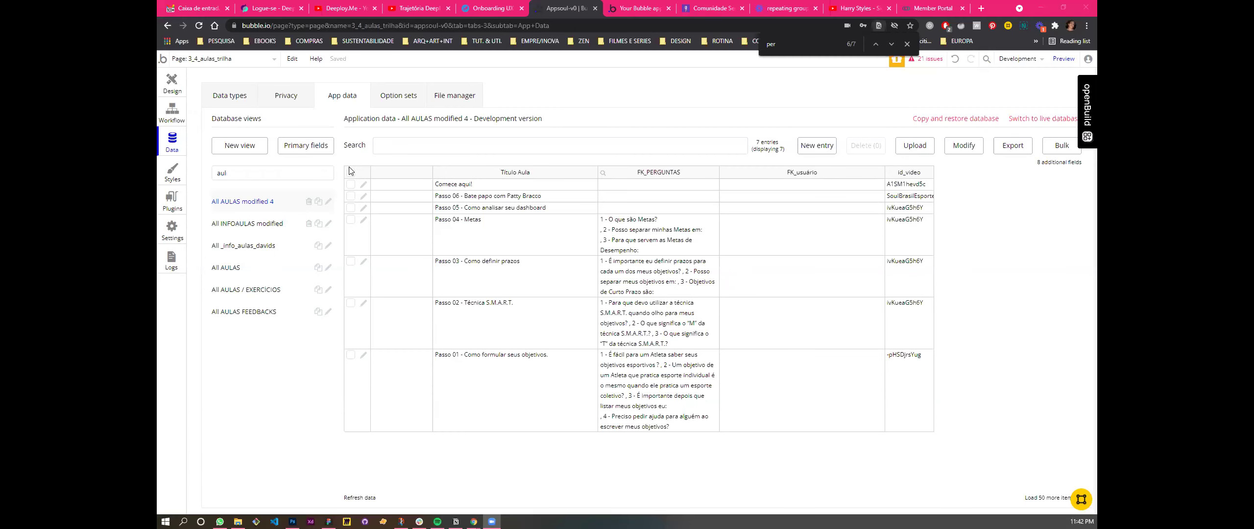
Step: Rename the _perguntas data type to _perguntas(questions)
left_click(235, 172)
left_click(235, 96)
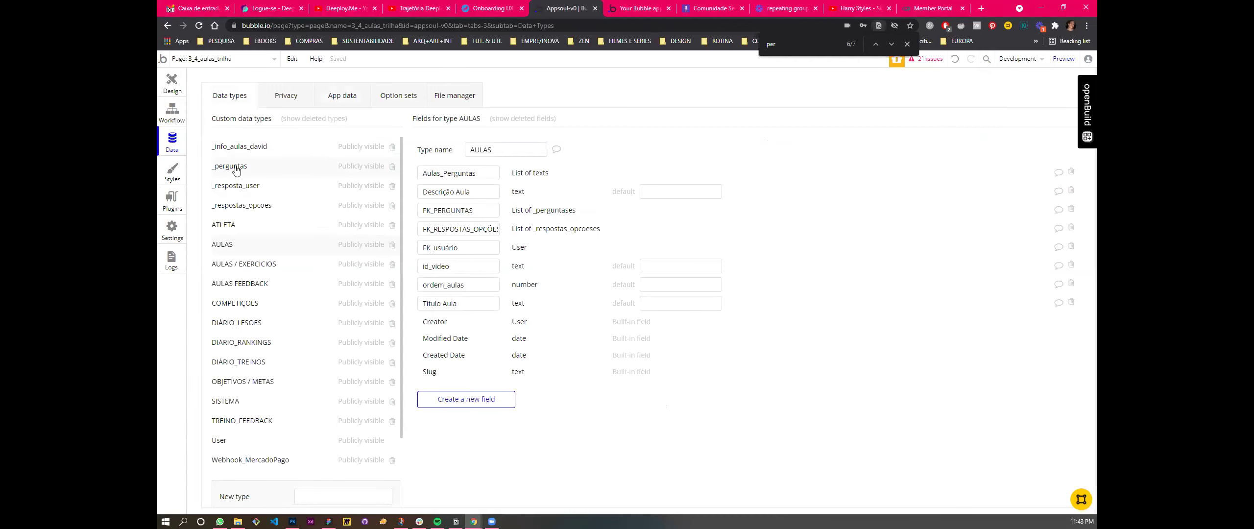
left_click(236, 169)
left_click(508, 150)
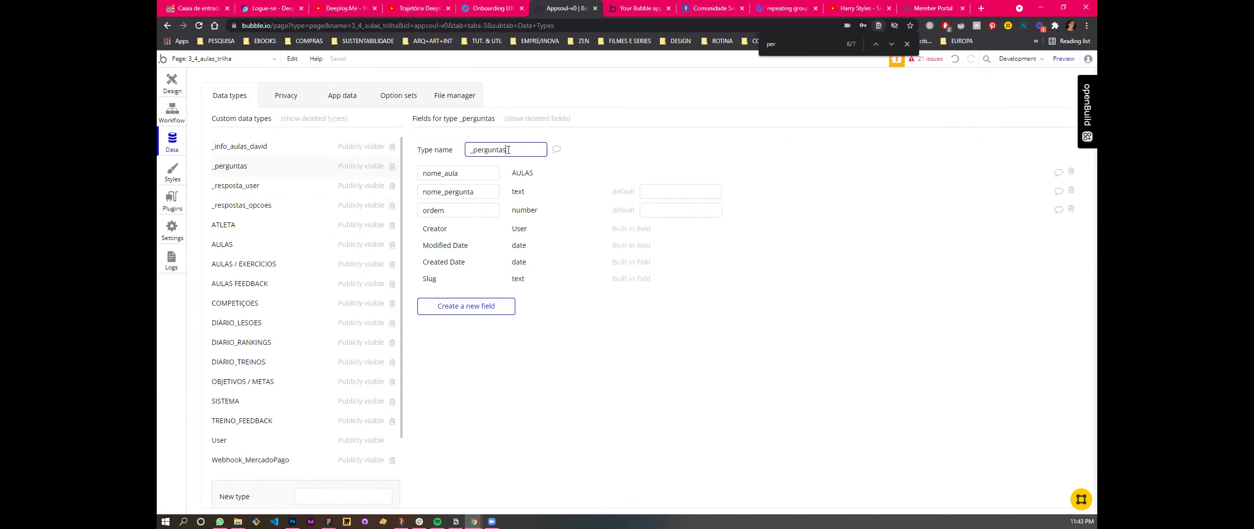
type("(questions")
left_click(564, 434)
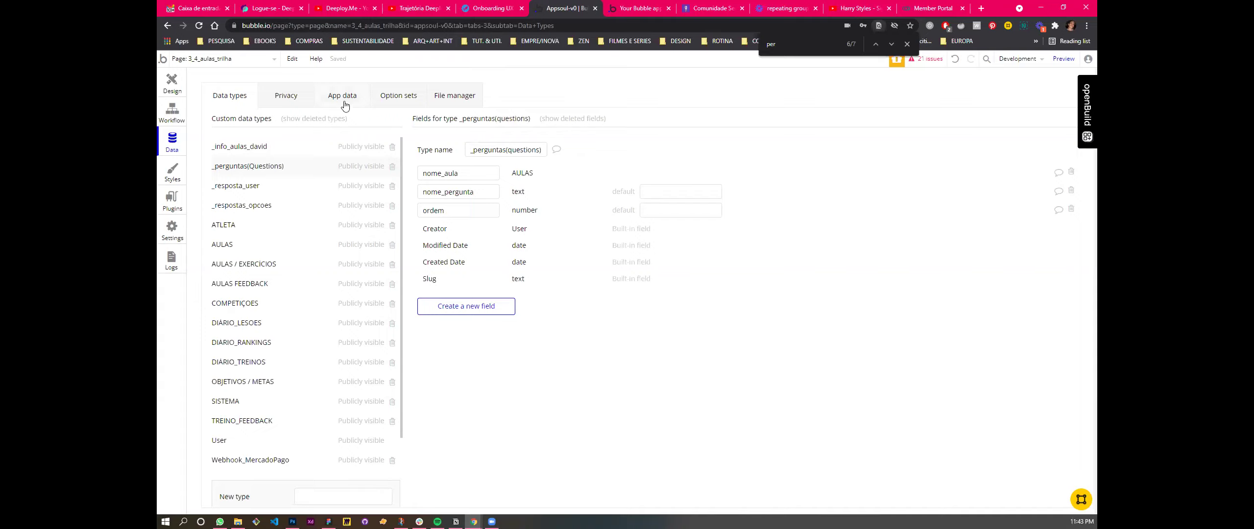
Step: Review the nome_aula, nome_pergunta and ordem fields of the _perguntas(questions) data type
double_click(424, 174)
left_click_drag(423, 191, 480, 193)
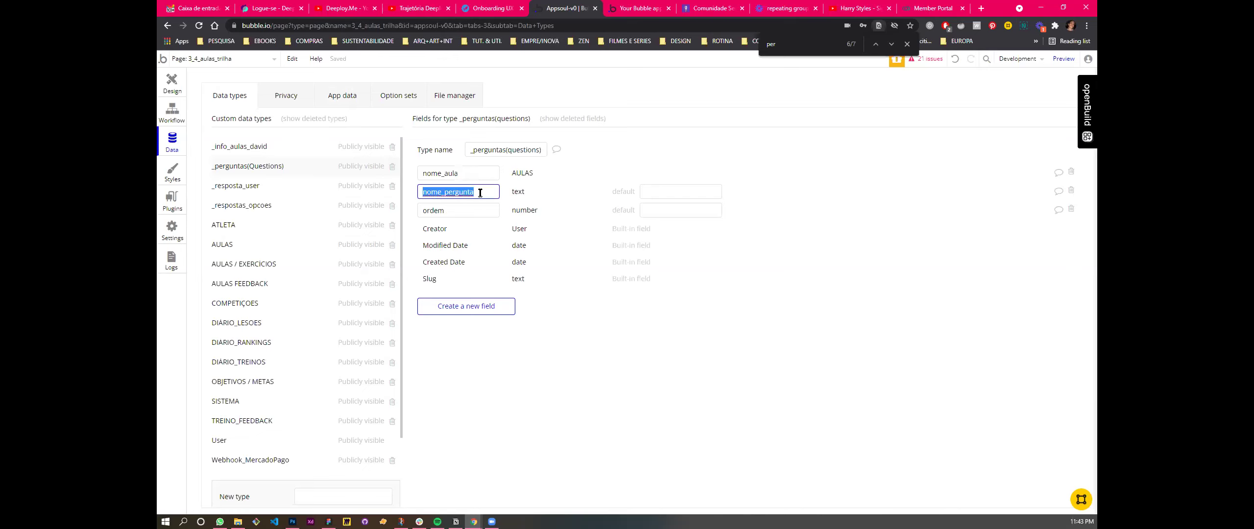
double_click(427, 210)
Step: Filter the database views by "ques" and open the entries of All _perguntas(questions)s
left_click(345, 101)
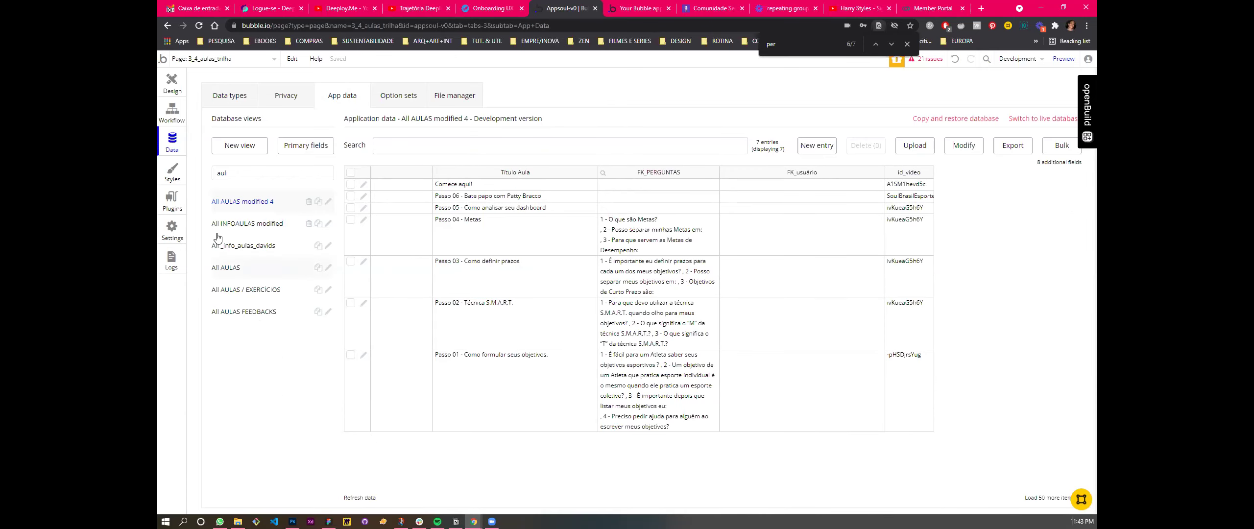
double_click(237, 173)
type("ques")
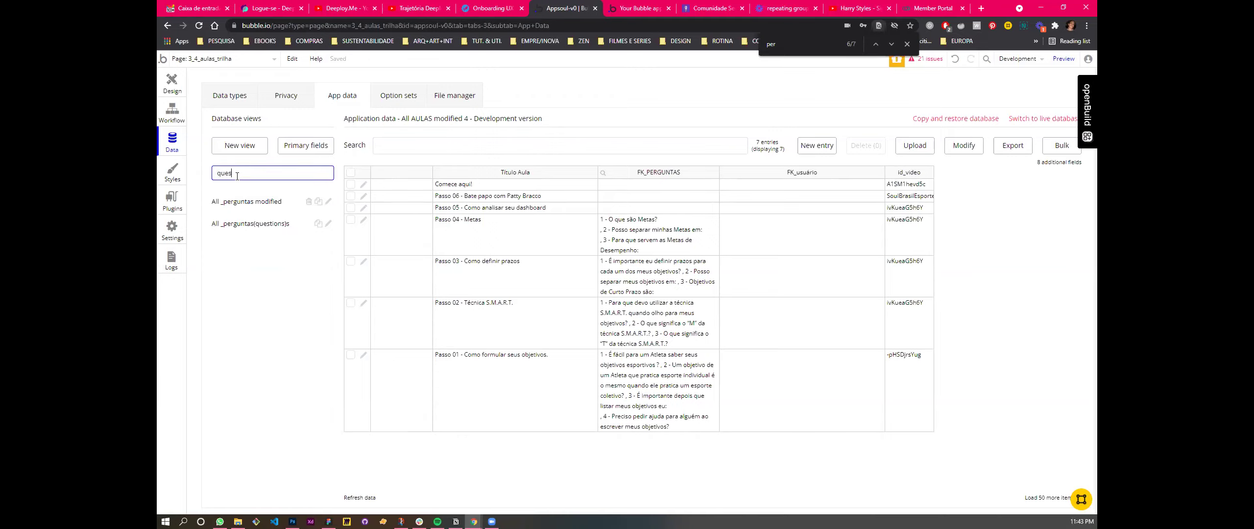
left_click(234, 226)
left_click(250, 224)
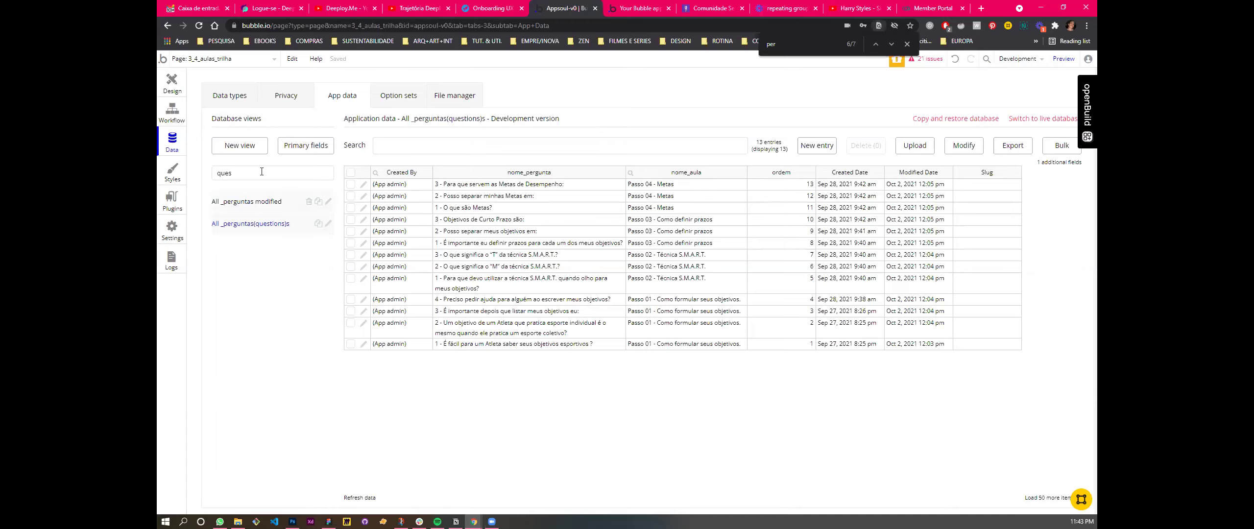
double_click(222, 173)
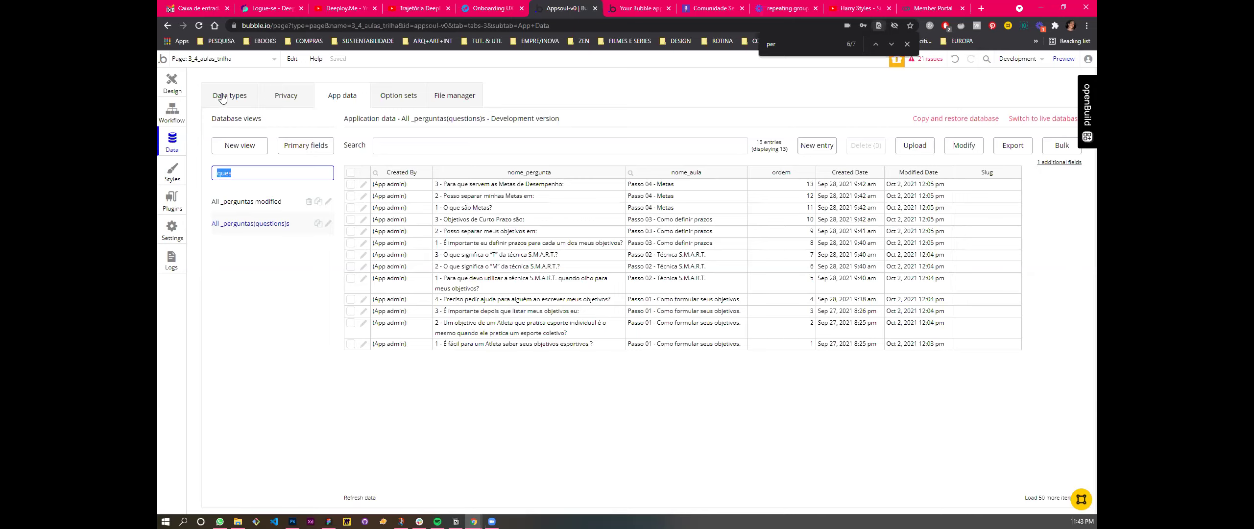
Step: Rename the FK_PERGUNTAS field of the AULAS data type to FK_PERGUNTAS(questions), and review the fields of the _perguntas(questions) type
left_click(222, 96)
left_click(229, 246)
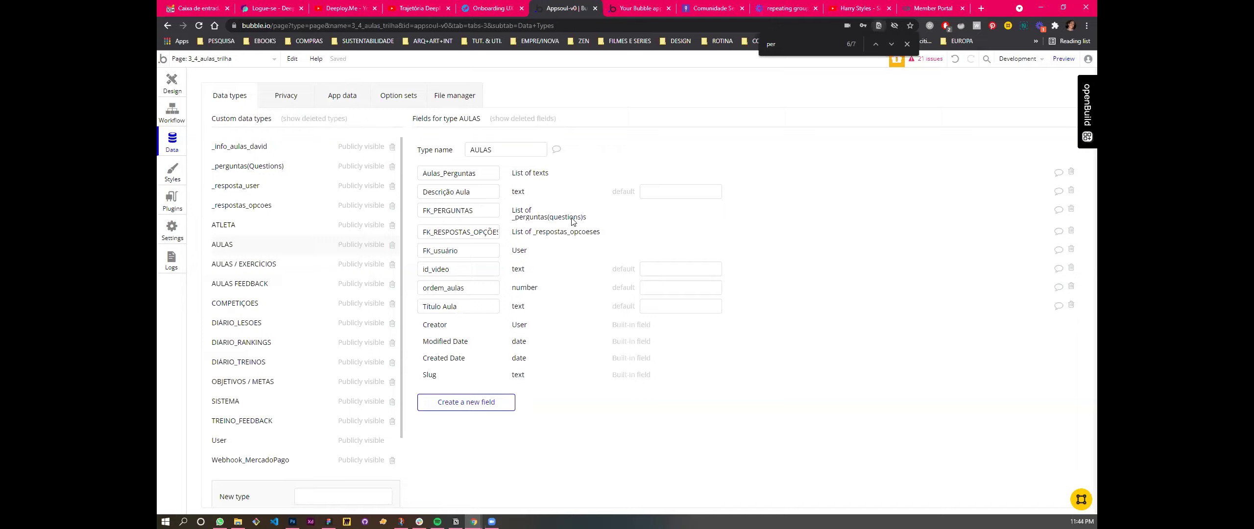
left_click(485, 209)
type("(questions)")
left_click(511, 444)
left_click(453, 211)
left_click_drag(453, 212, 524, 215)
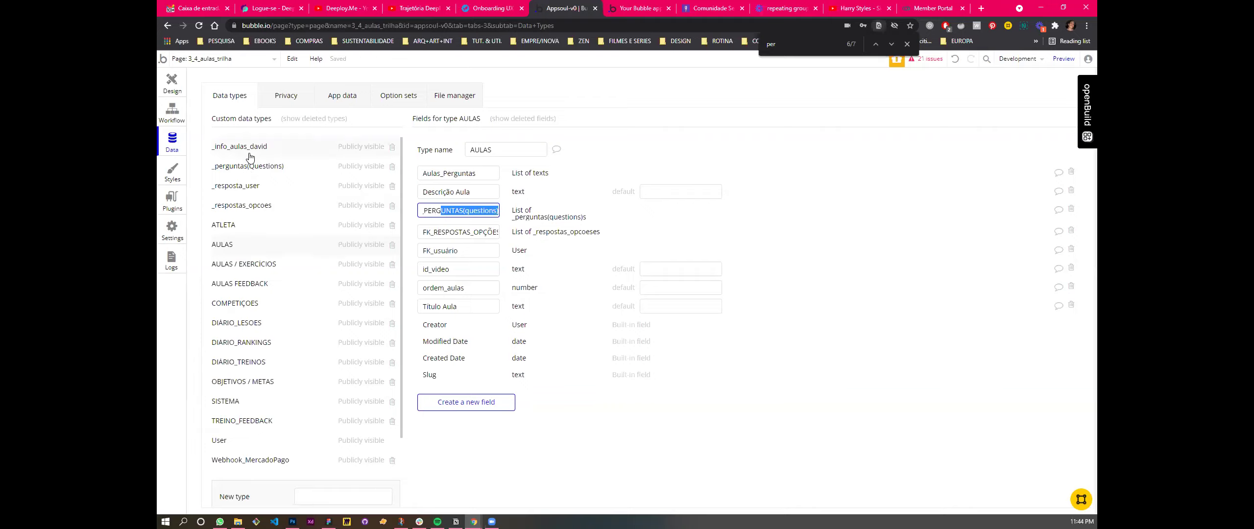
left_click(251, 168)
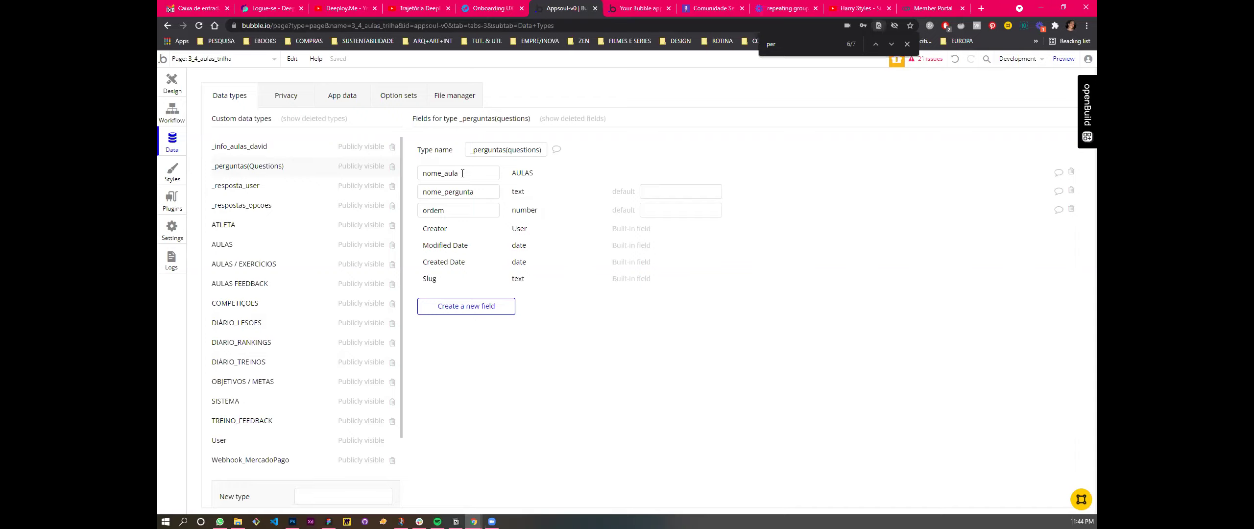
Step: Set the content type of [GROUP_PERGUNTAS] on the page design to _perguntas(questions)
left_click(173, 83)
double_click(771, 370)
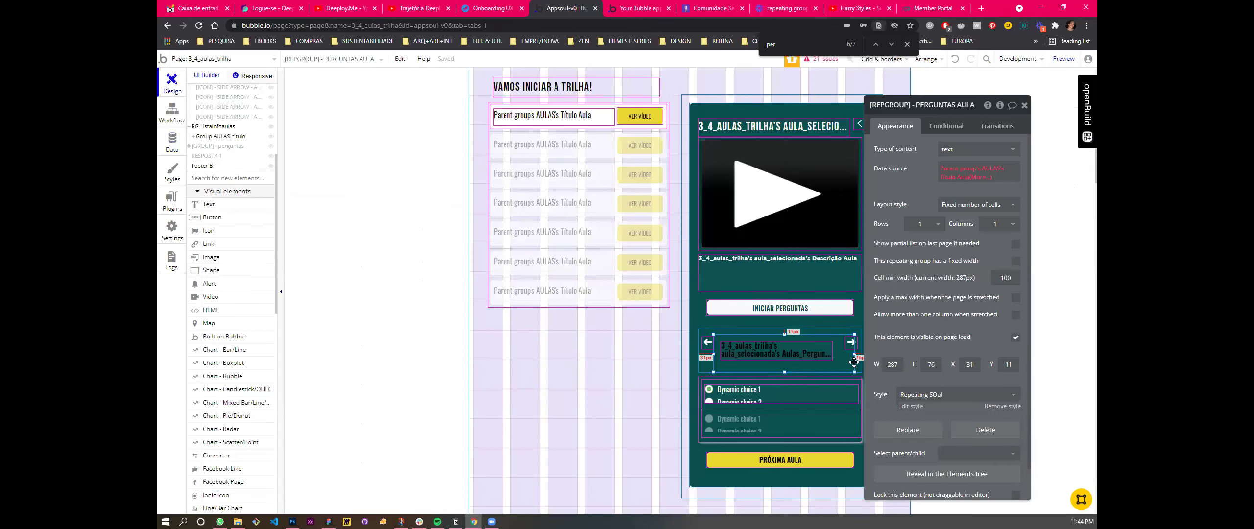
left_click(746, 333)
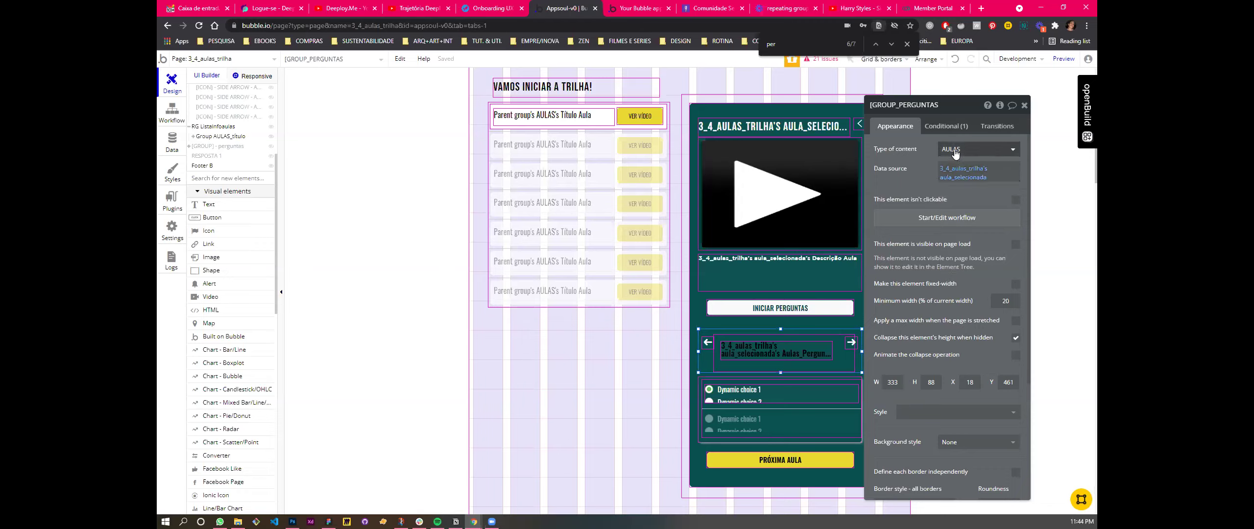
left_click(973, 150)
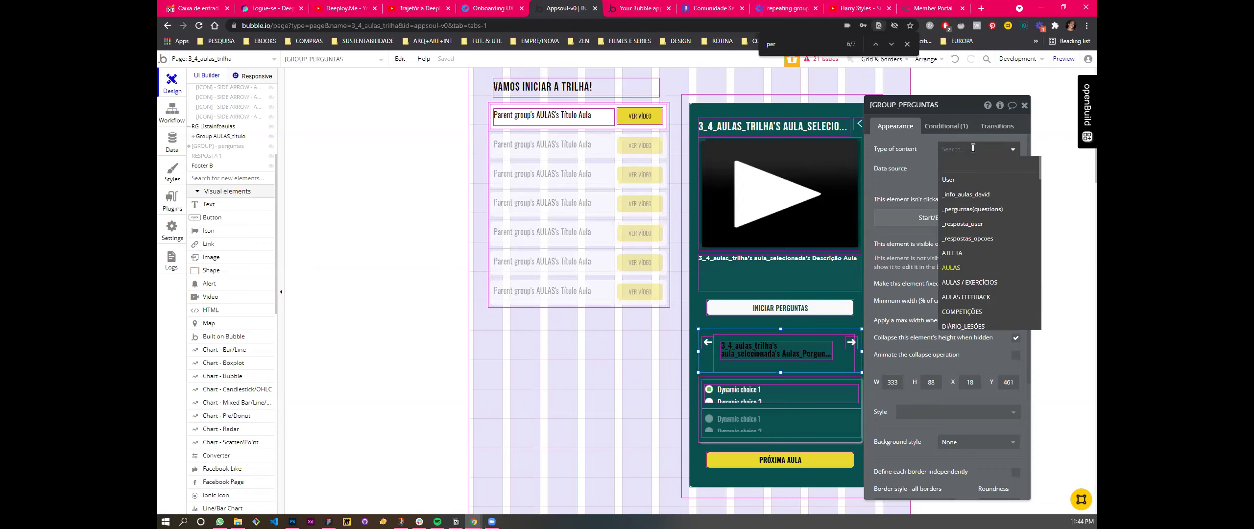
type("qu")
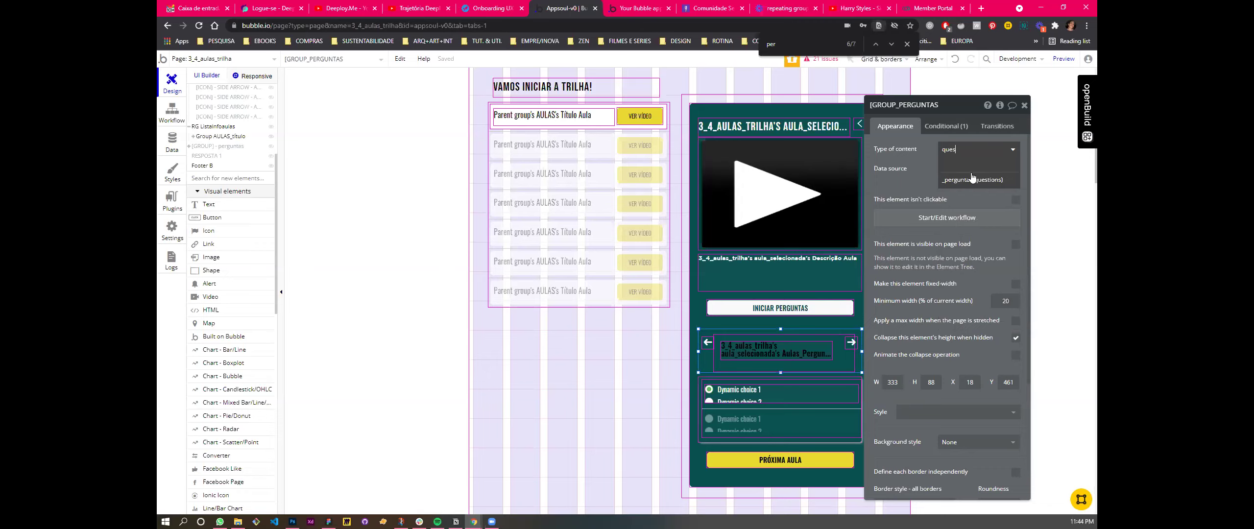
type("es")
left_click(972, 179)
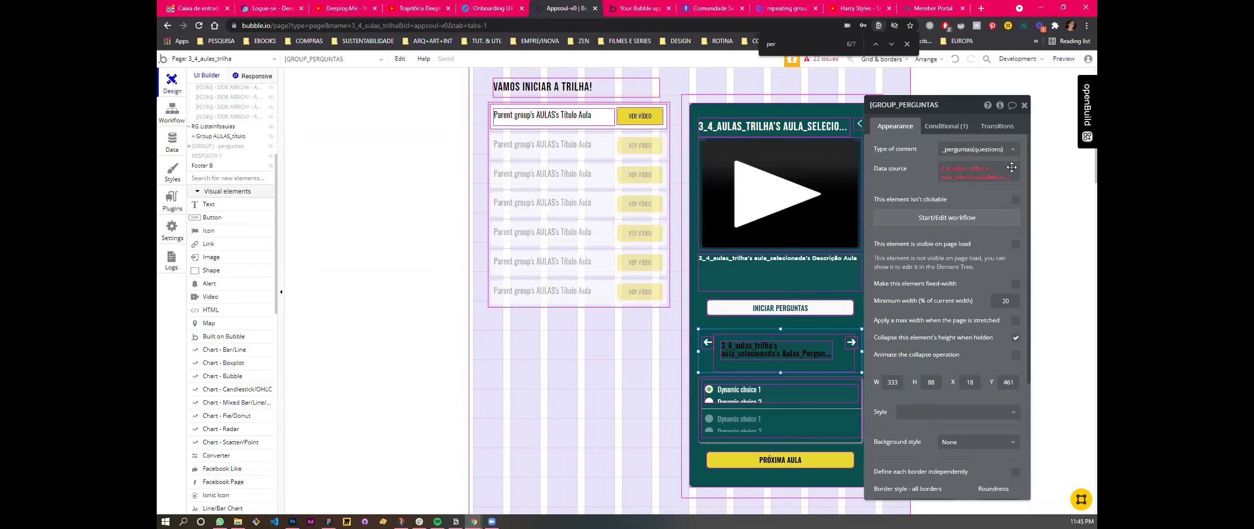
Step: Try Parent group's AULAS's FK_PERGUNTAS(questions), also with its nome_pergunta, as the data source of [GROUP_PERGUNTAS]
left_click(952, 168)
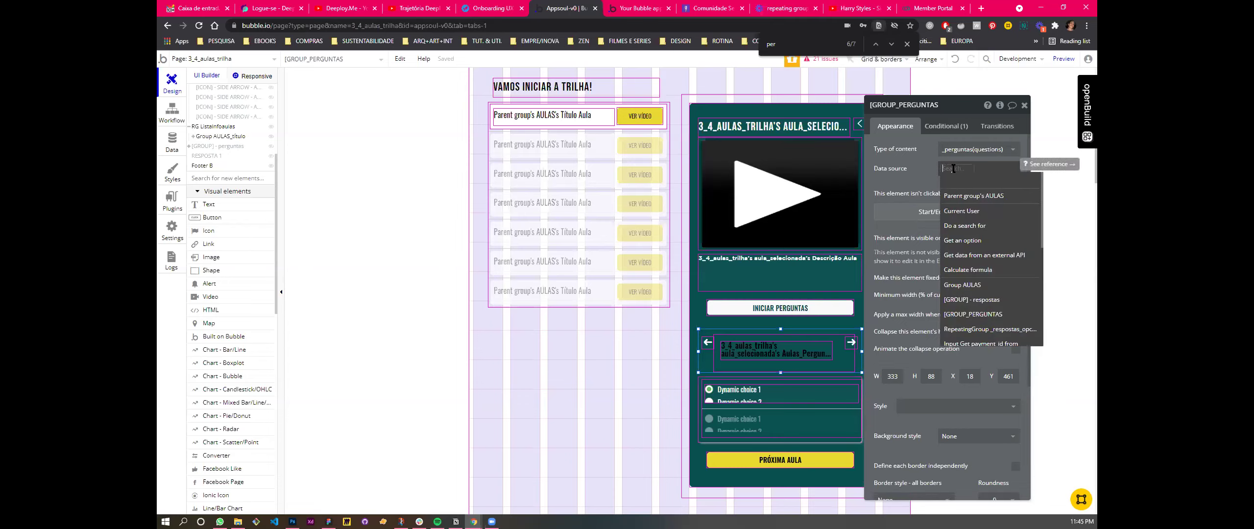
left_click(997, 197)
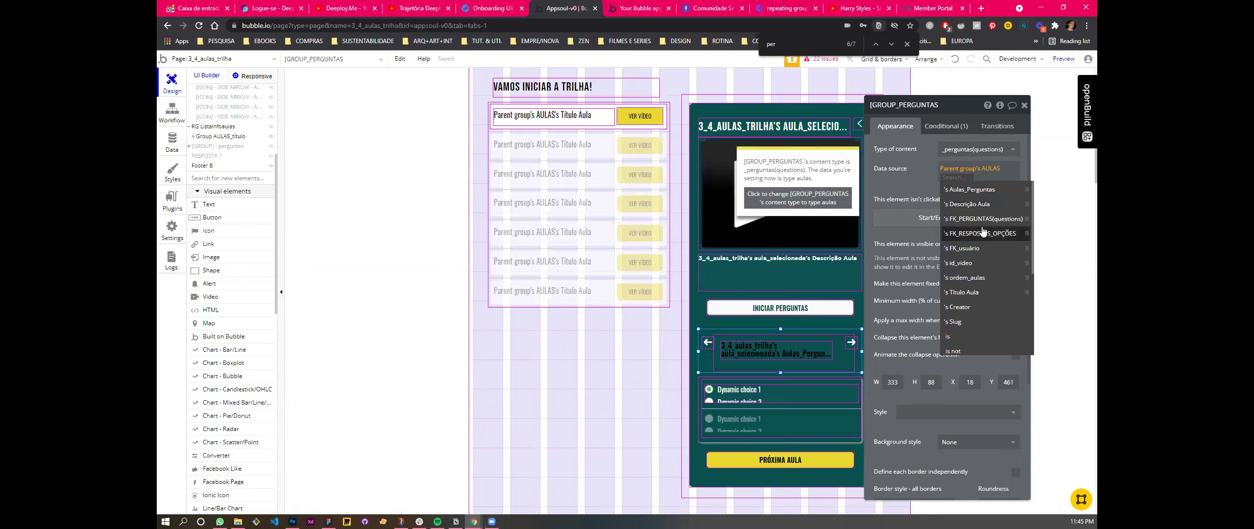
left_click(983, 219)
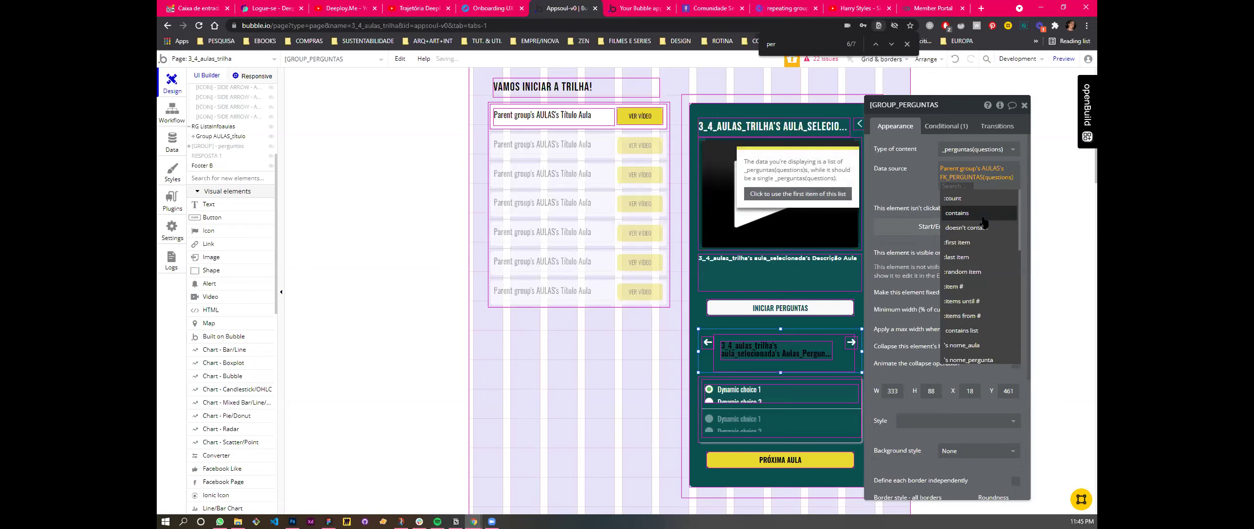
scroll(987, 269, "down", 1)
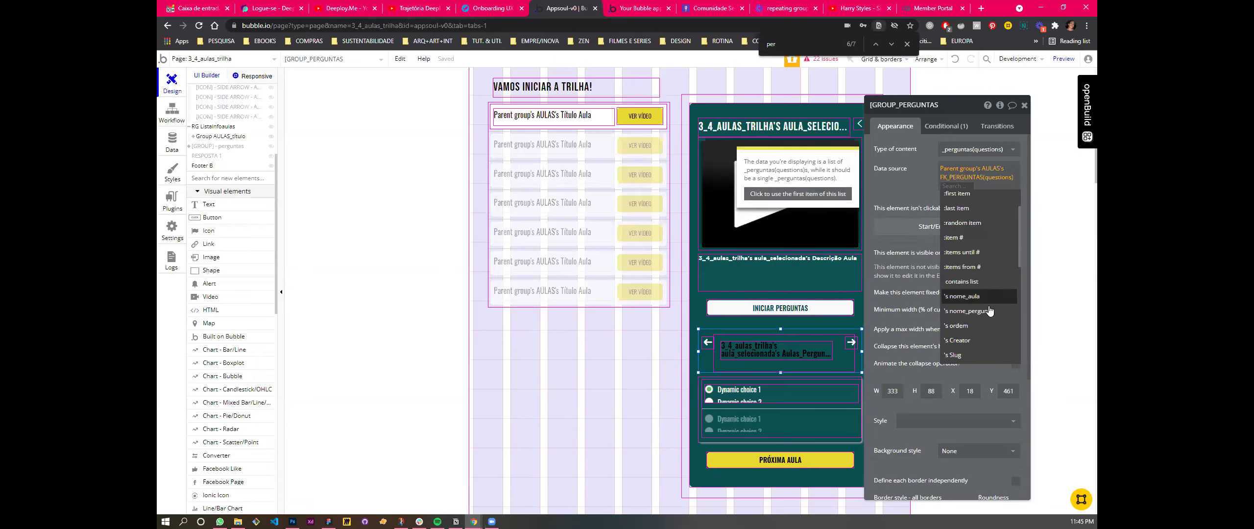
left_click(990, 311)
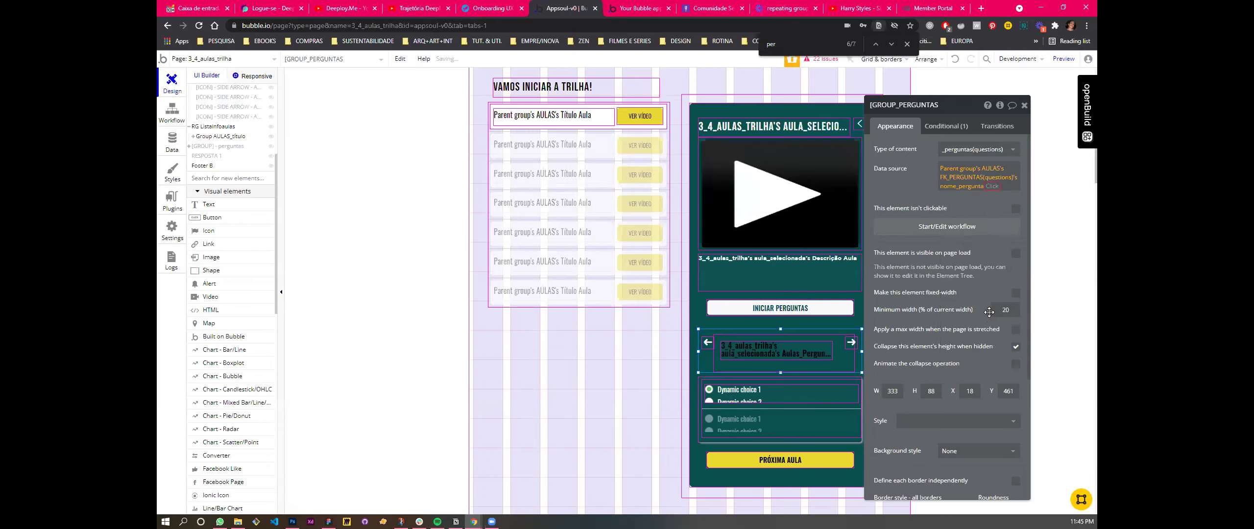
right_click(1001, 174)
left_click(1035, 187)
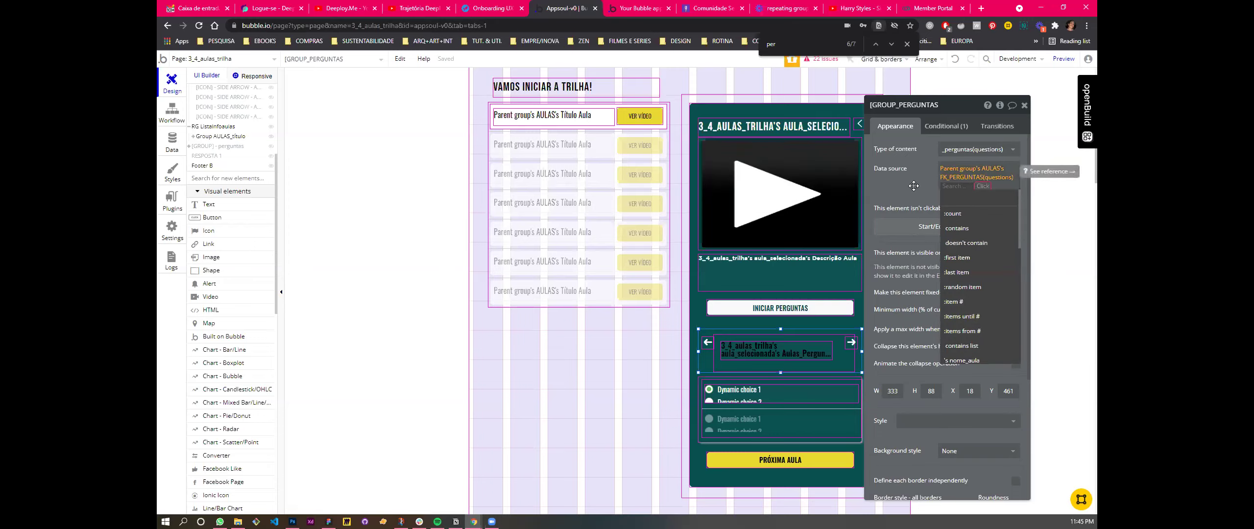
left_click(976, 178)
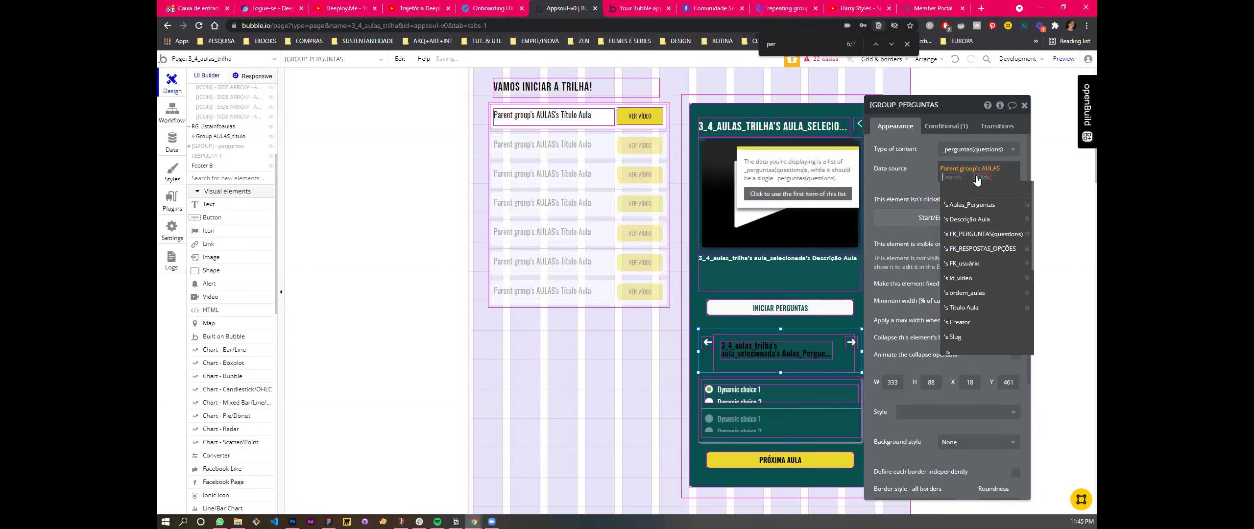
left_click(978, 235)
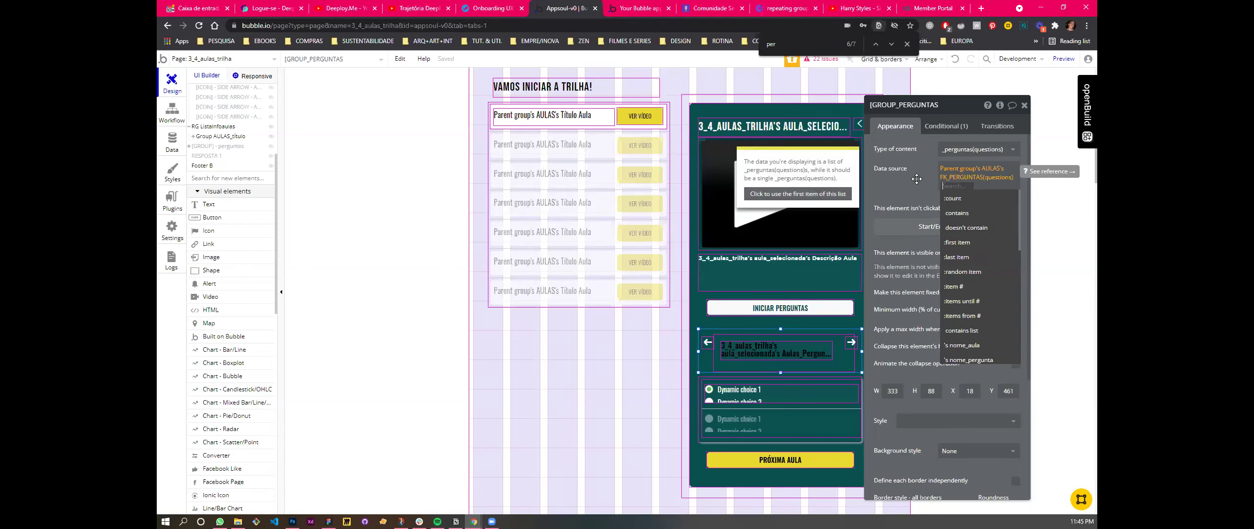
left_click(904, 179)
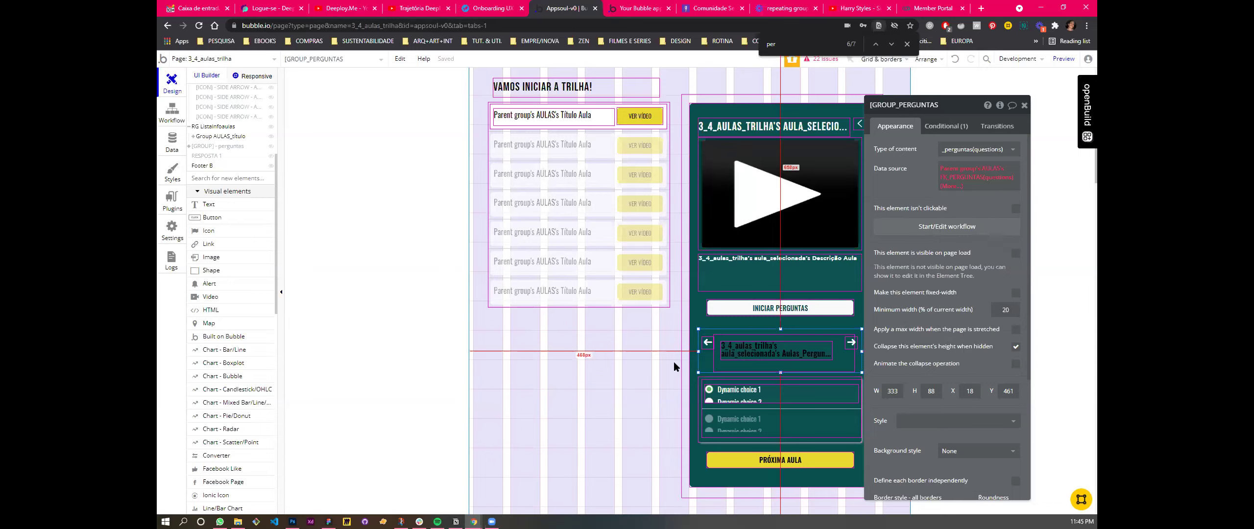
Step: Check the content settings of Group AULAS and the nested repeating group, and clear the data source of [GROUP_PERGUNTAS]
left_click(699, 321)
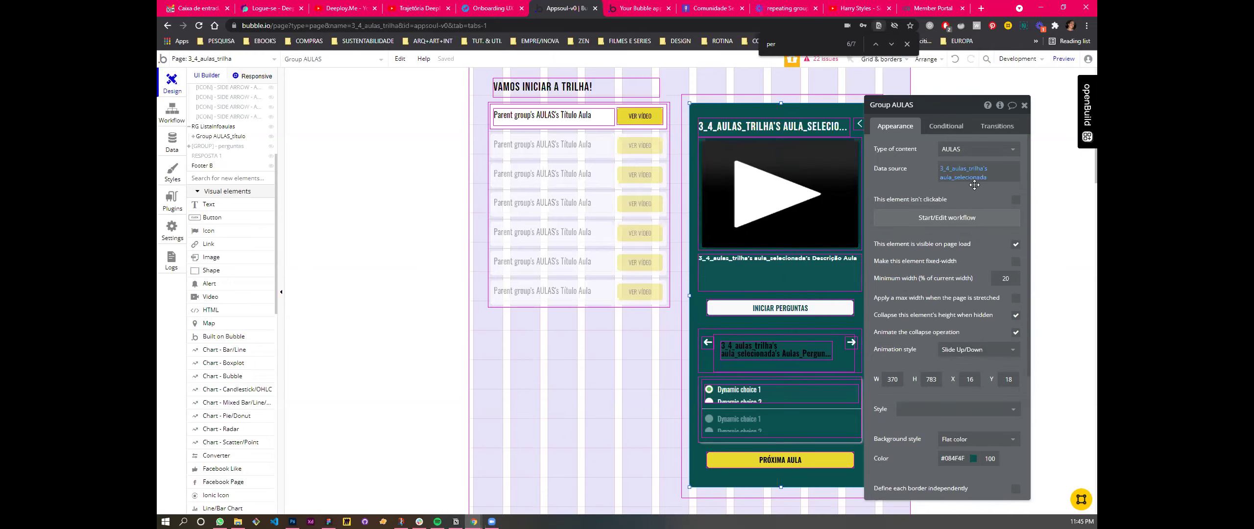
left_click(701, 360)
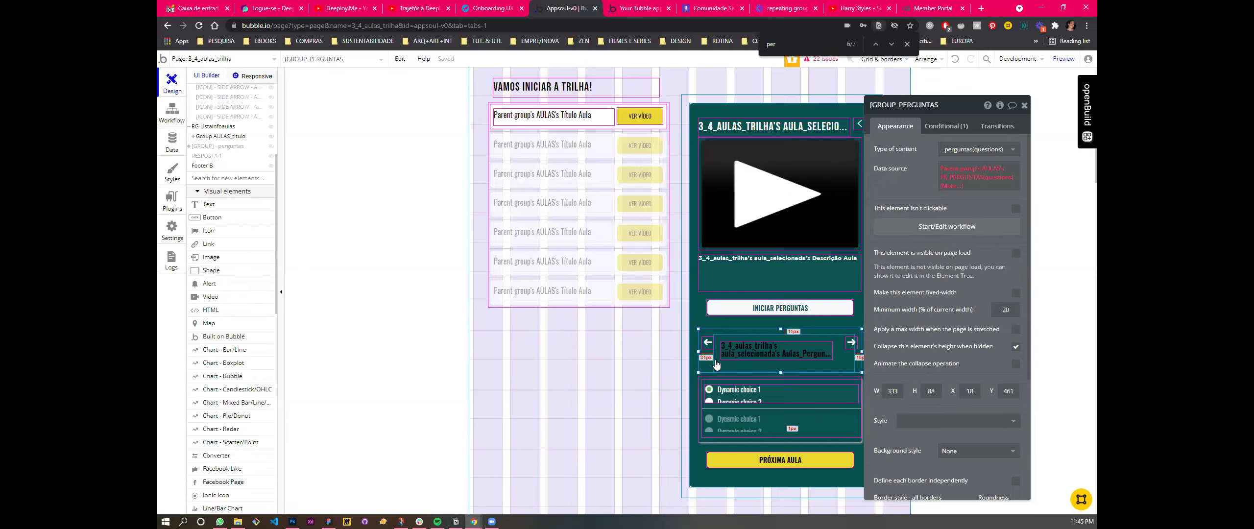
left_click(715, 360)
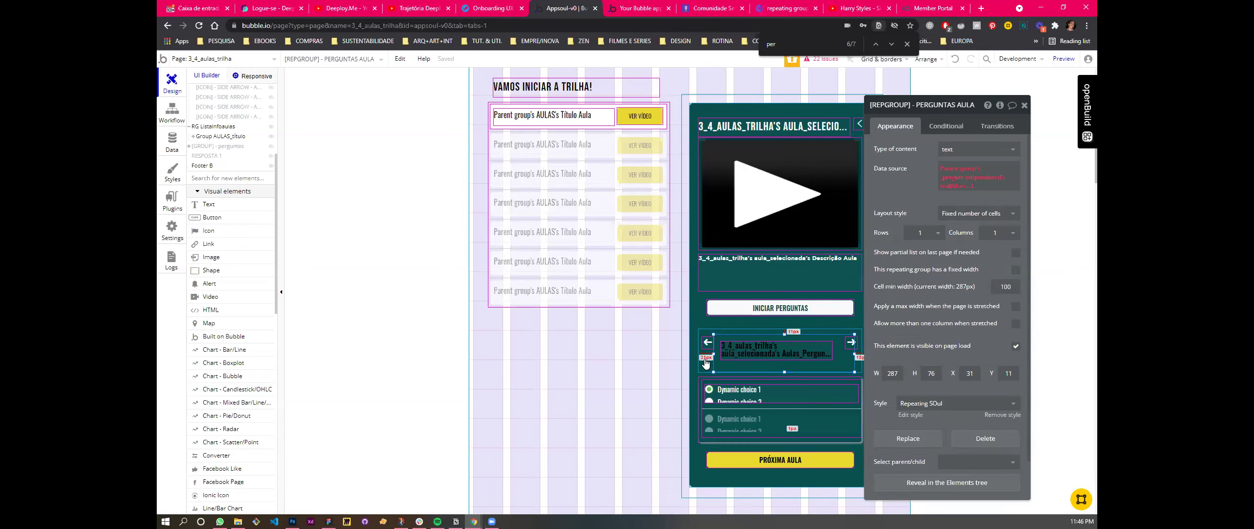
left_click(706, 360)
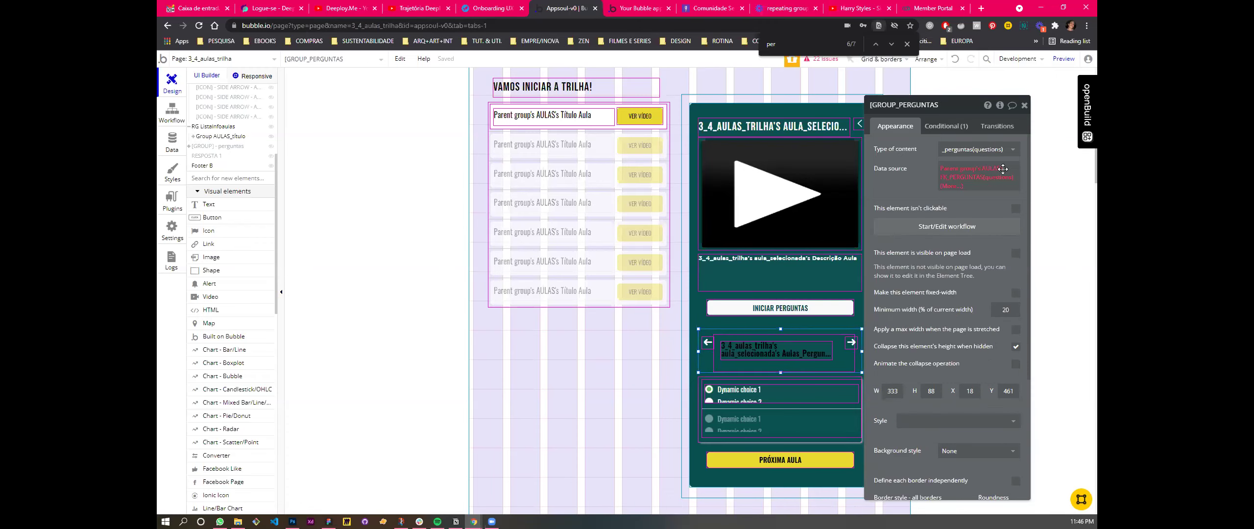
right_click(964, 177)
left_click(1044, 173)
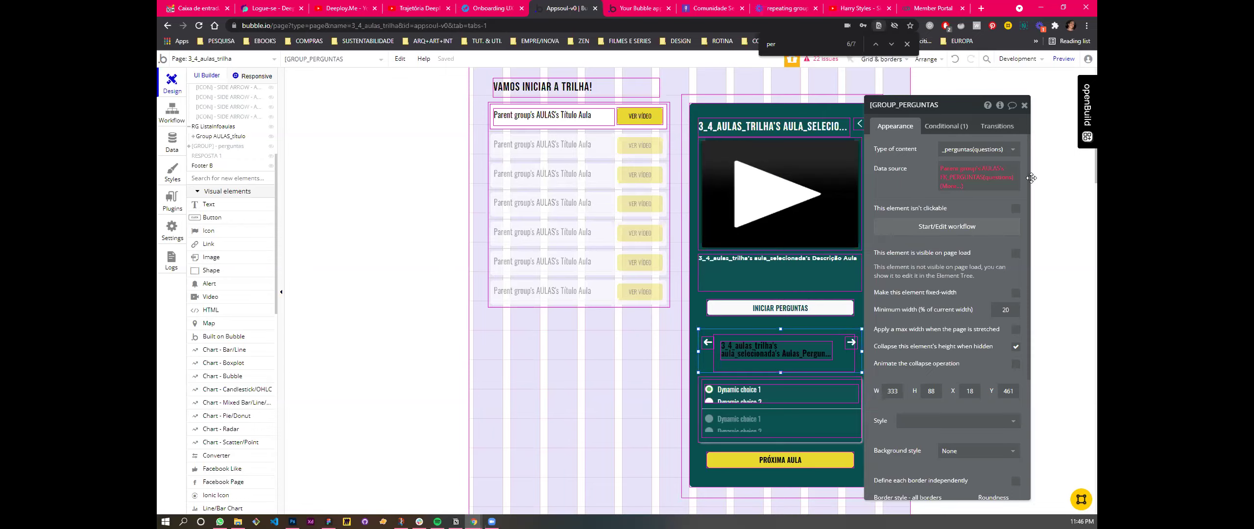
Step: Set the content type of [REPGROUP] - PERGUNTAS AULA to _perguntas(questions) and try Parent group's _perguntas(questions) as its data source
left_click(716, 360)
left_click(974, 153)
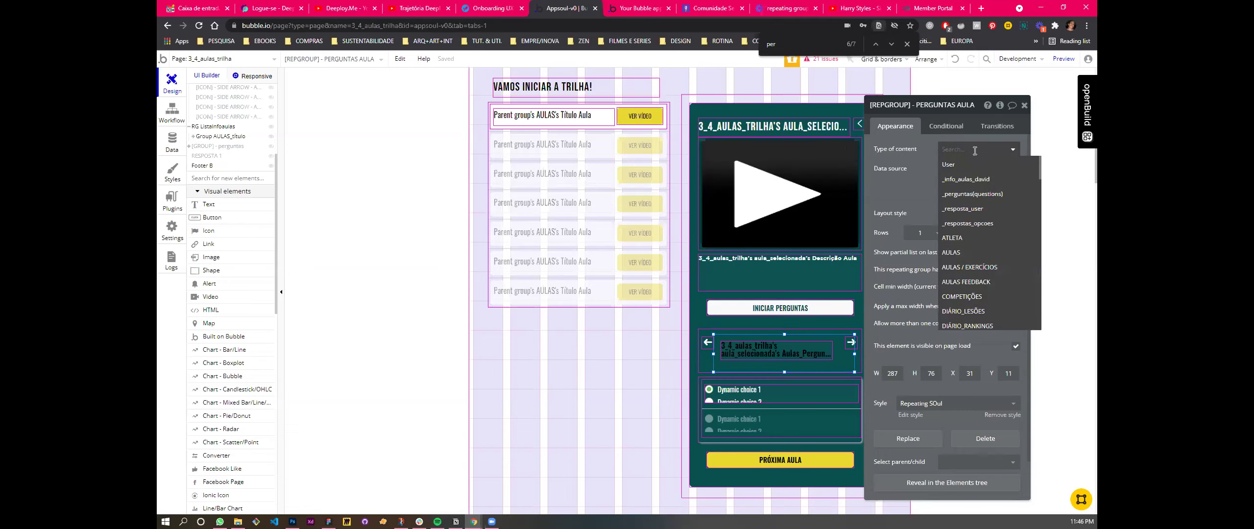
left_click(975, 166)
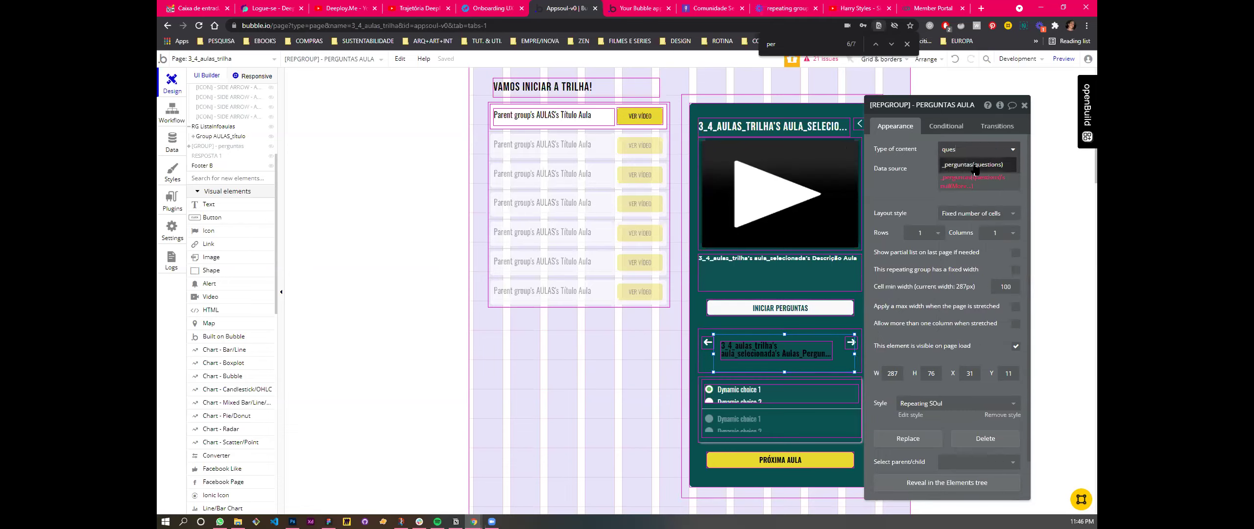
left_click(950, 169)
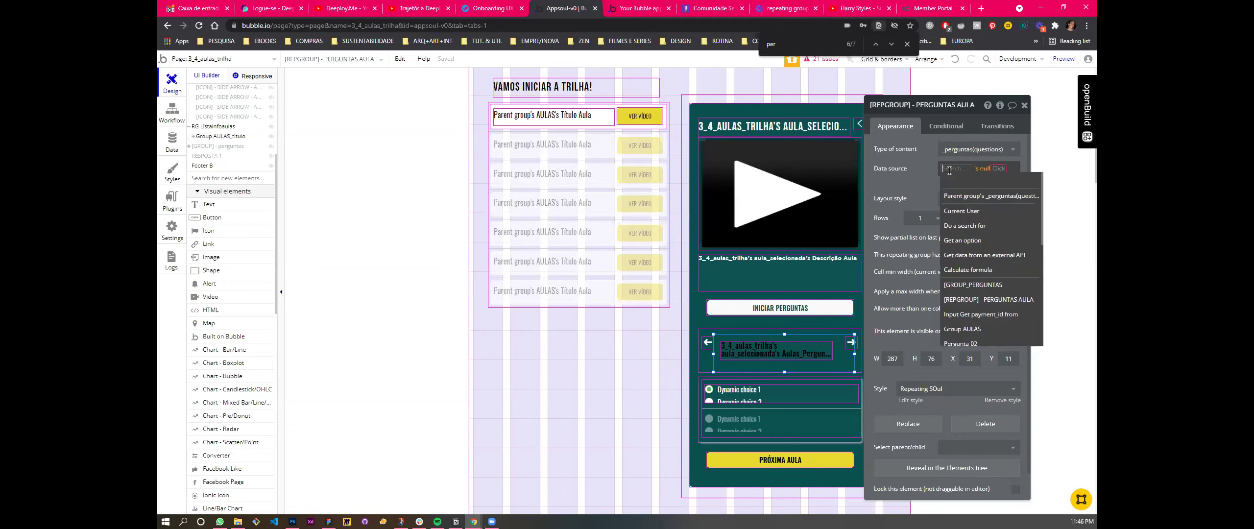
left_click(964, 202)
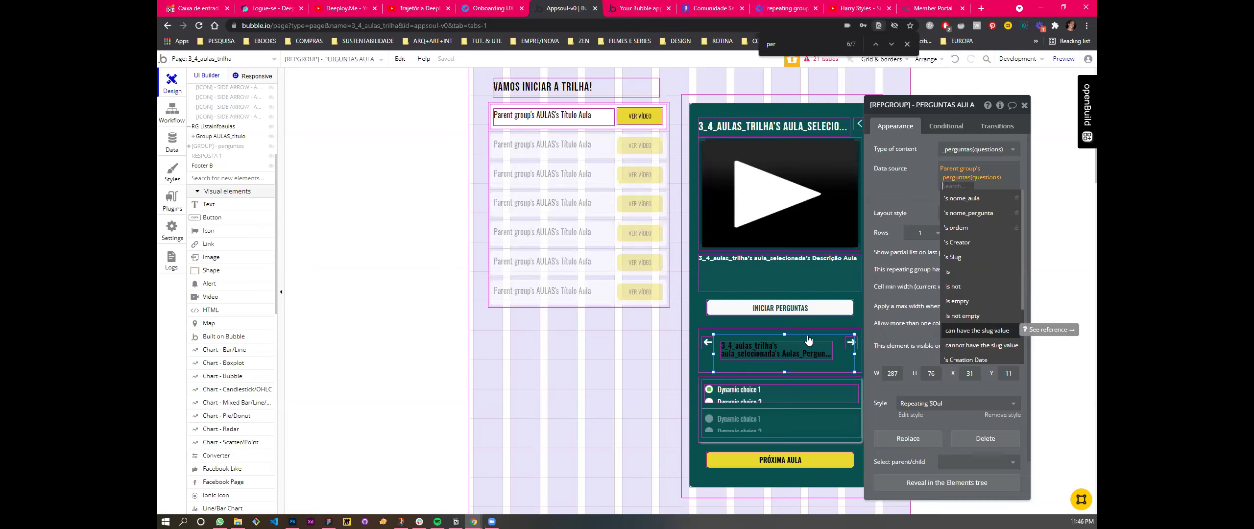
Step: Set the content type of [GROUP_PERGUNTAS] back to AULAS
left_click(750, 329)
left_click(977, 153)
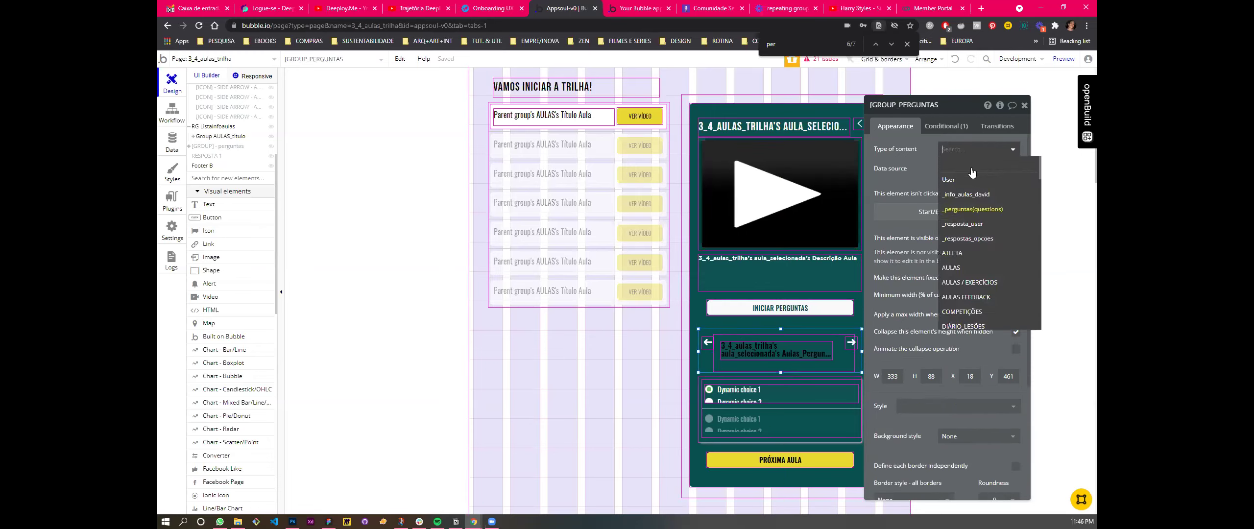
type("aula")
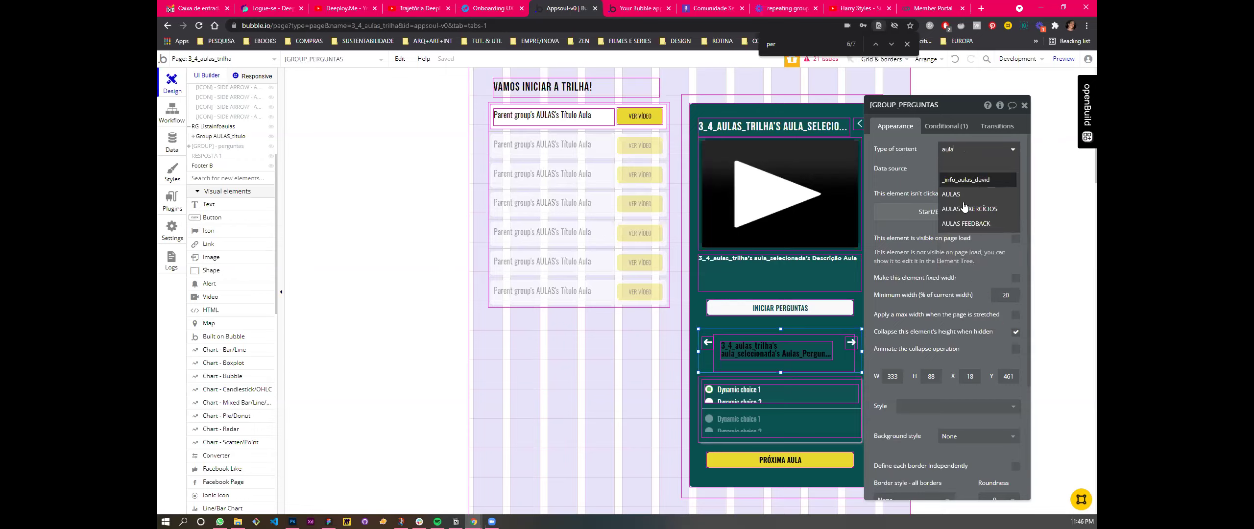
left_click(955, 195)
Step: Set the data source of [REPGROUP] - PERGUNTAS AULA to Parent group's AULAS's FK_PERGUNTAS(questions)
left_click(716, 358)
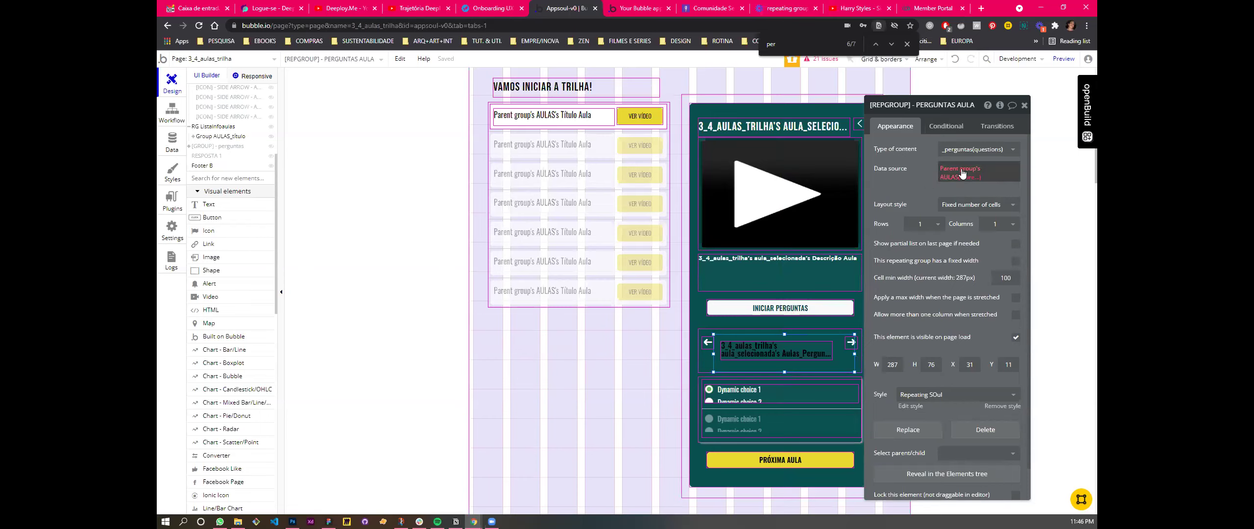
left_click(981, 168)
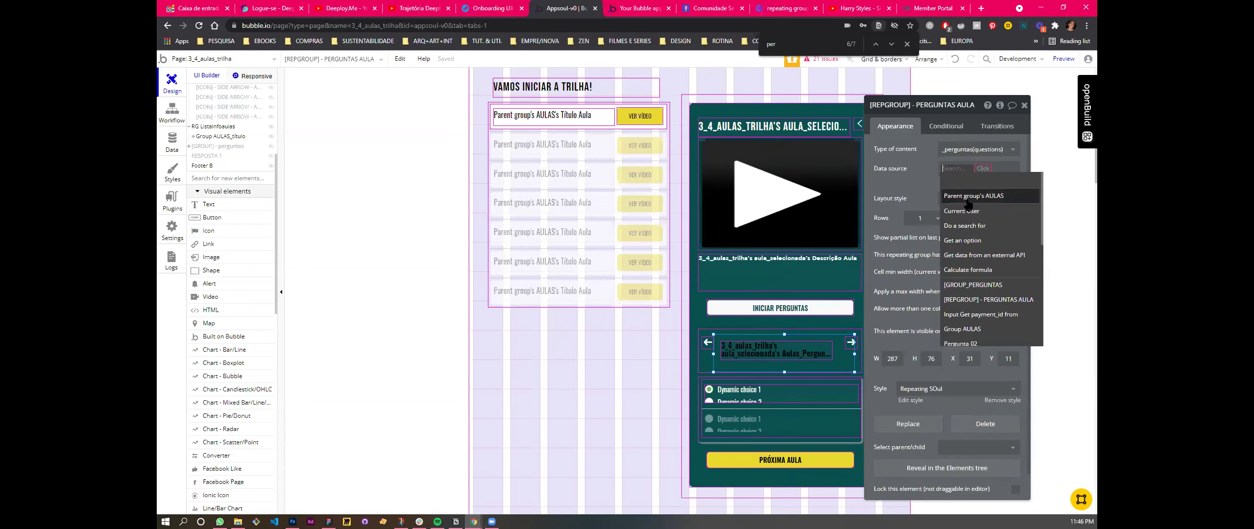
left_click(967, 199)
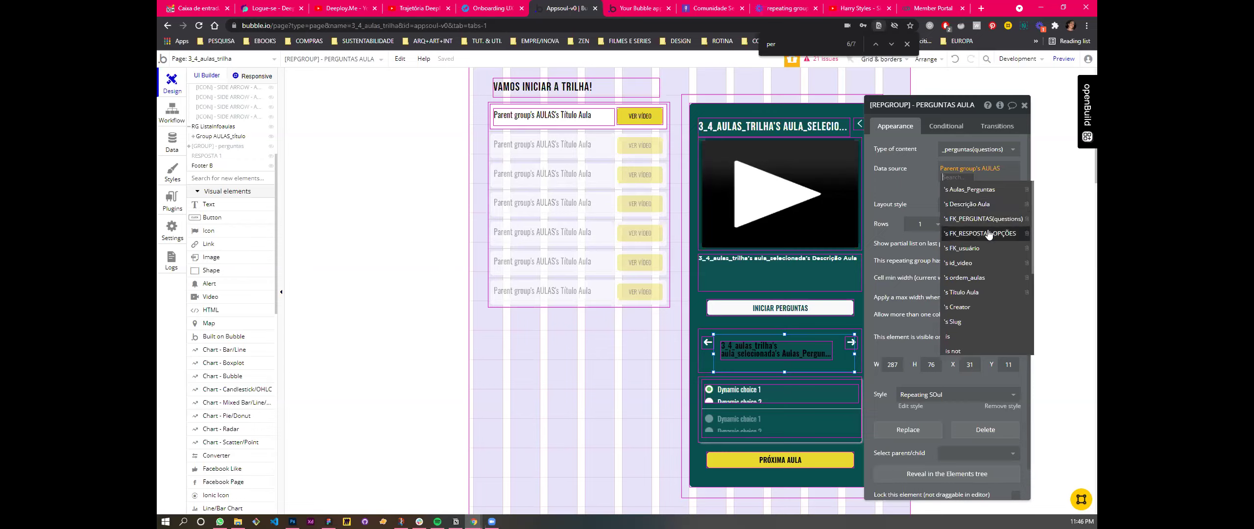
left_click(982, 190)
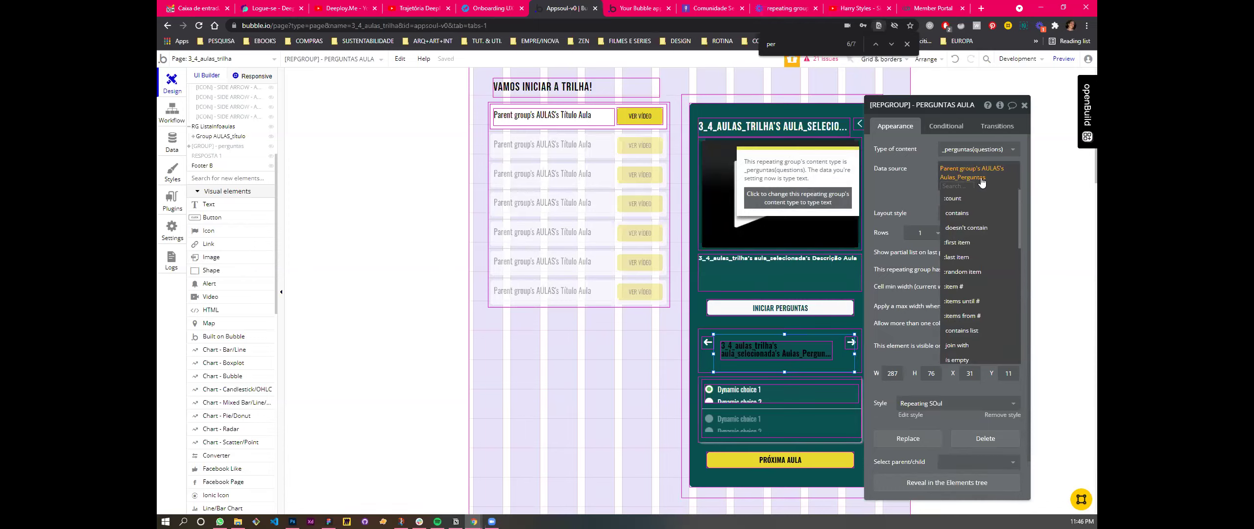
left_click(982, 182)
left_click(978, 241)
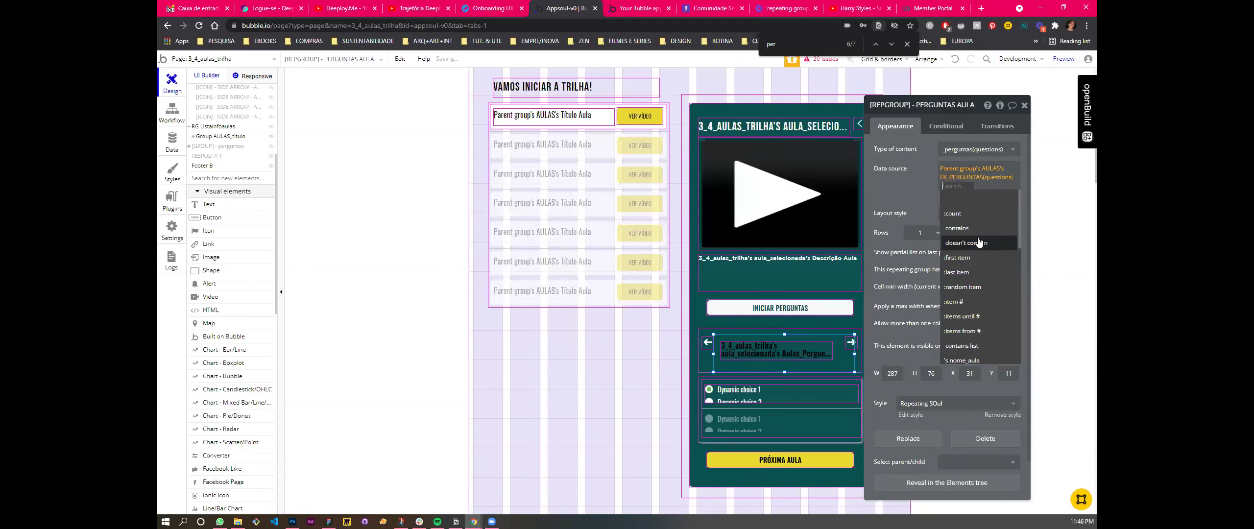
left_click(922, 191)
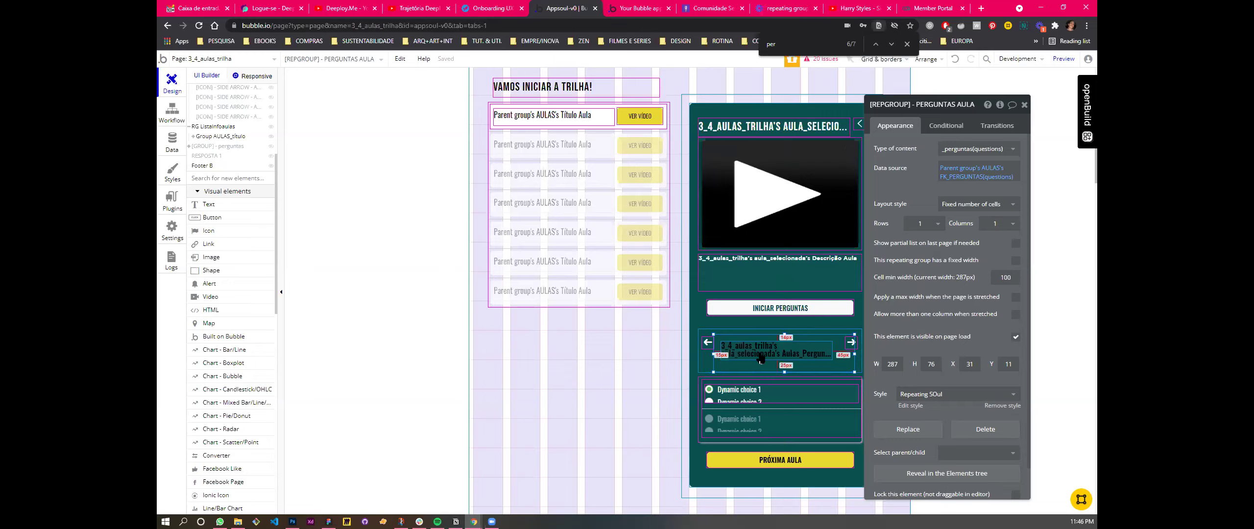
left_click(633, 366)
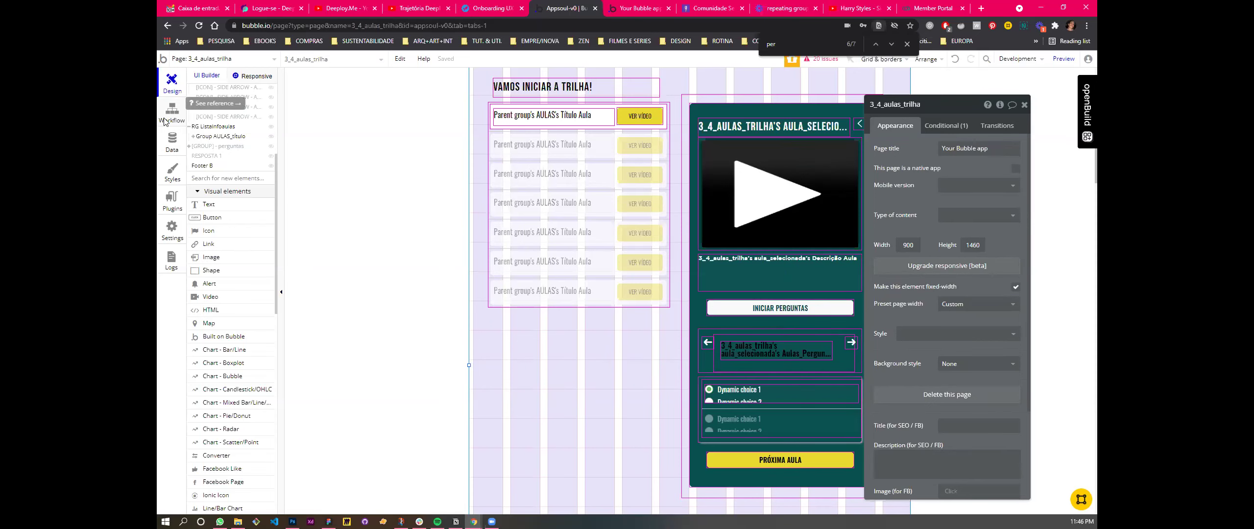
Step: Review the fields of the _perguntas(questions) data type and the expression of the question text element
left_click(165, 121)
left_click(172, 142)
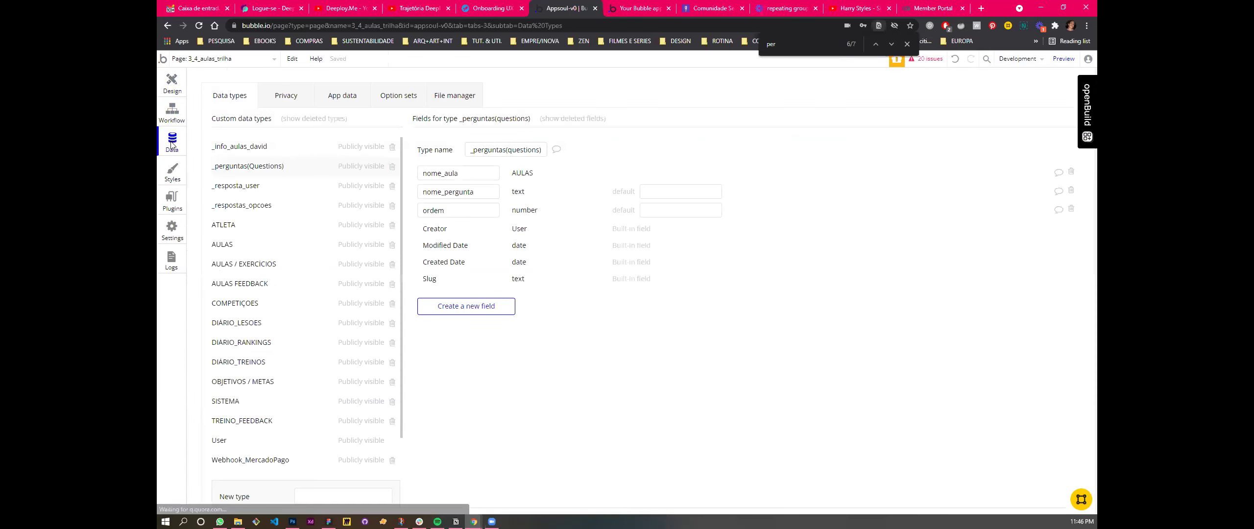
left_click(175, 84)
left_click(745, 346)
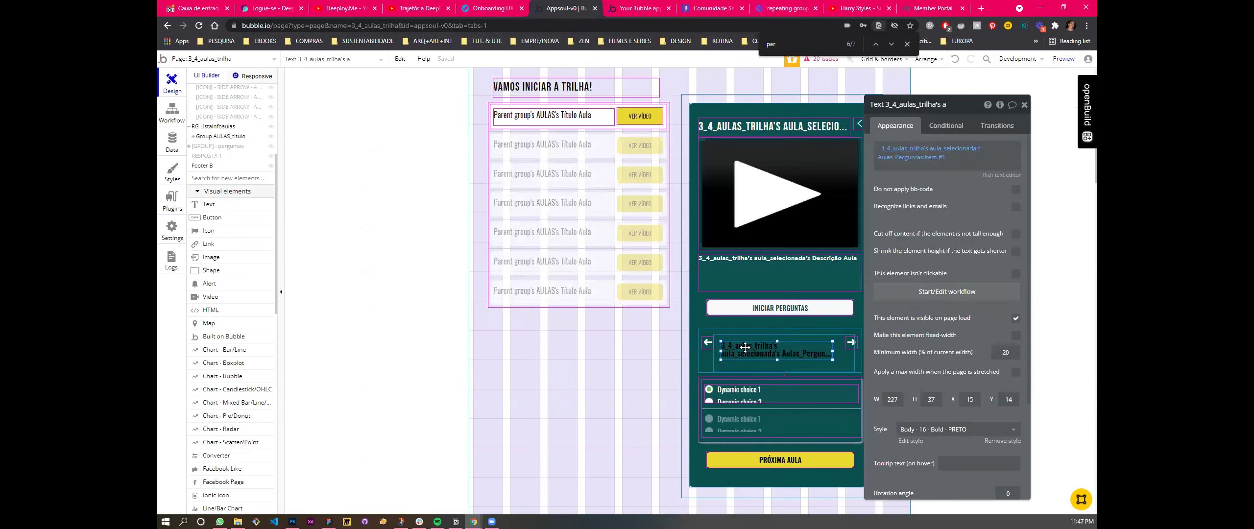
Step: Sort the data source of [REPGROUP] - PERGUNTAS AULA, Parent group's AULAS's FK_PERGUNTAS(questions), by ordem
left_click(720, 365)
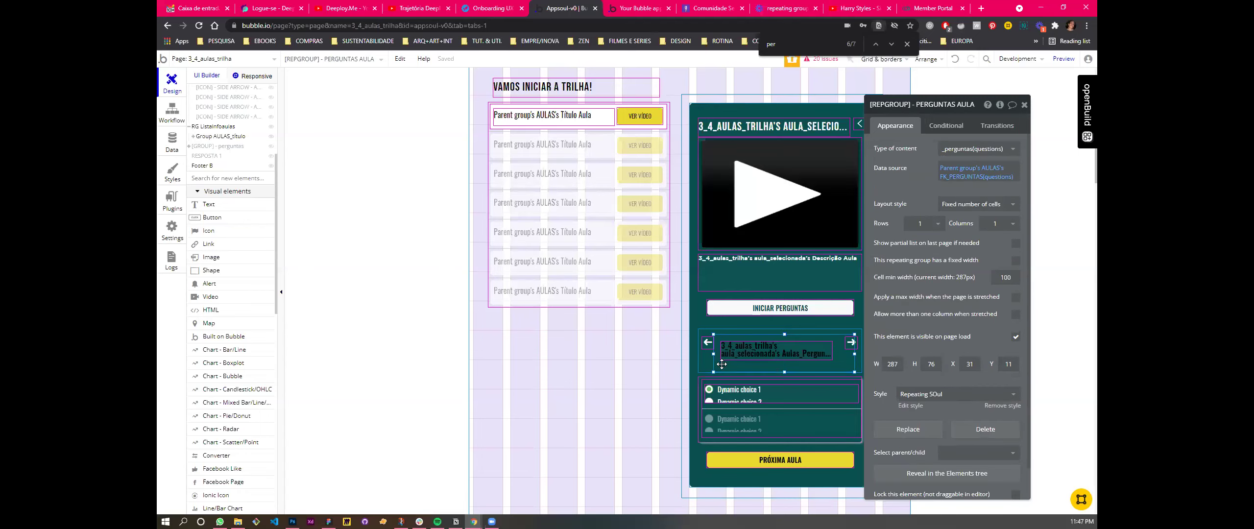
left_click(977, 176)
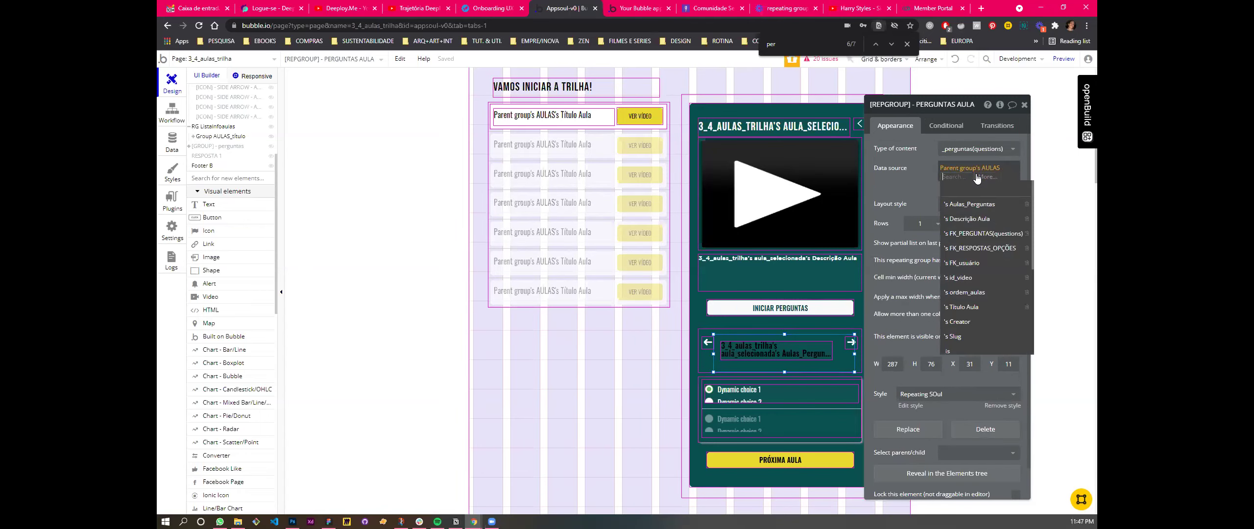
left_click(981, 234)
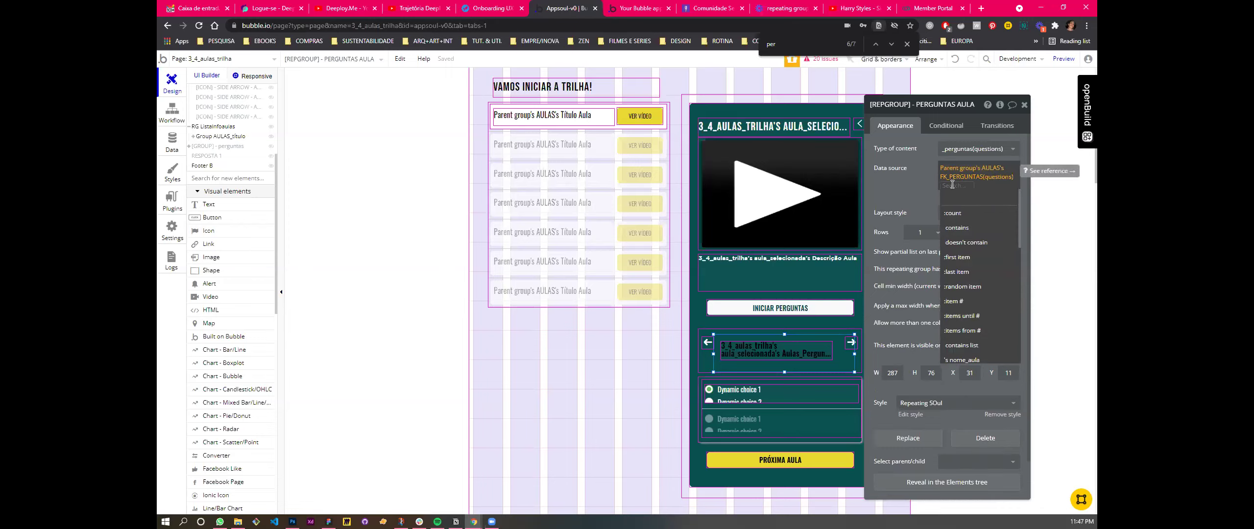
scroll(967, 269, "down", 1)
type("sort")
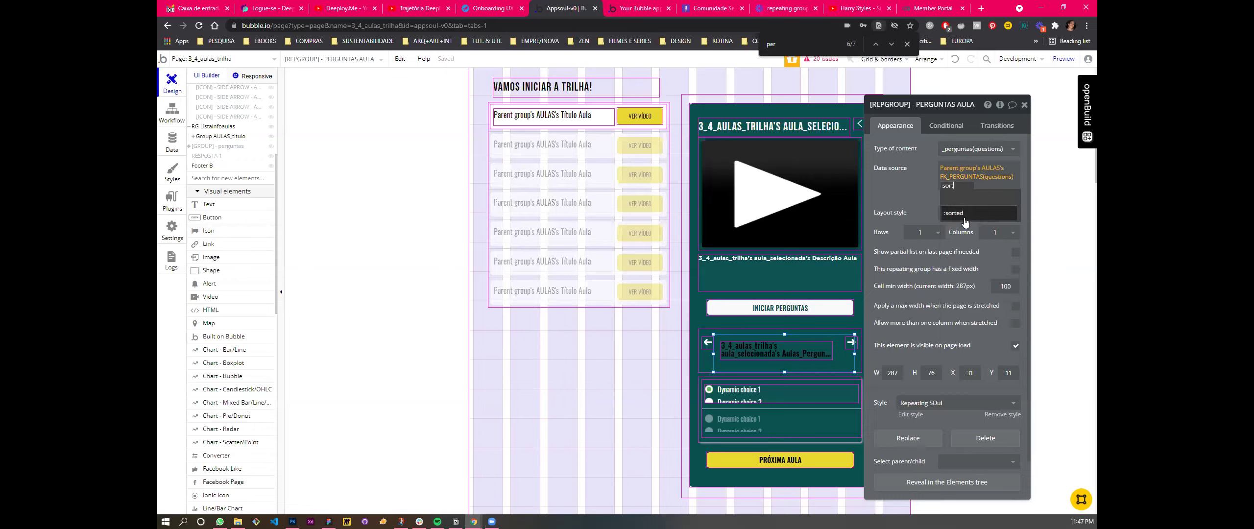
left_click(966, 217)
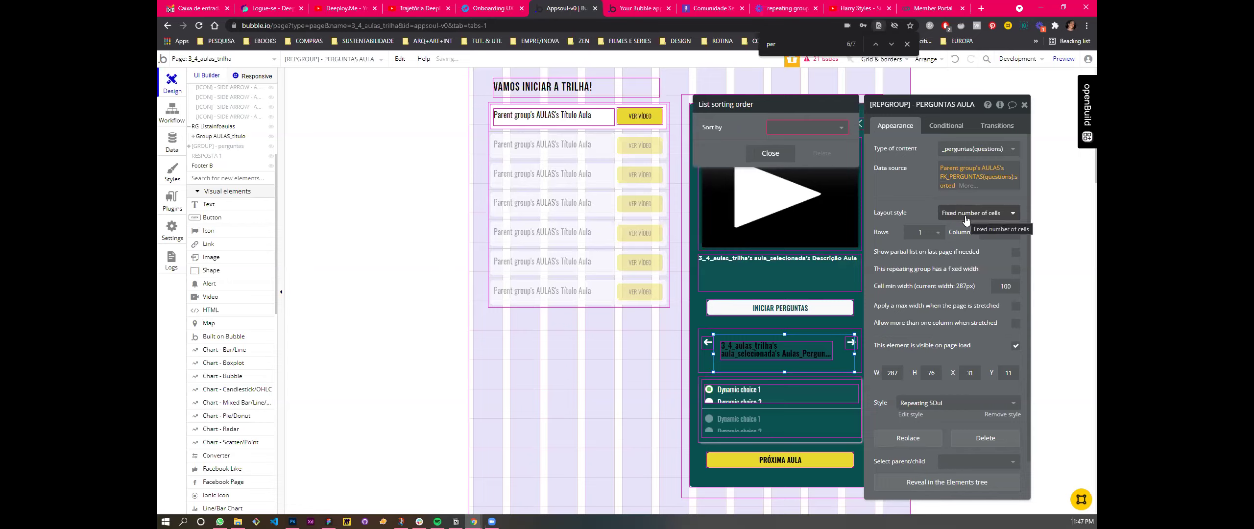
left_click(800, 132)
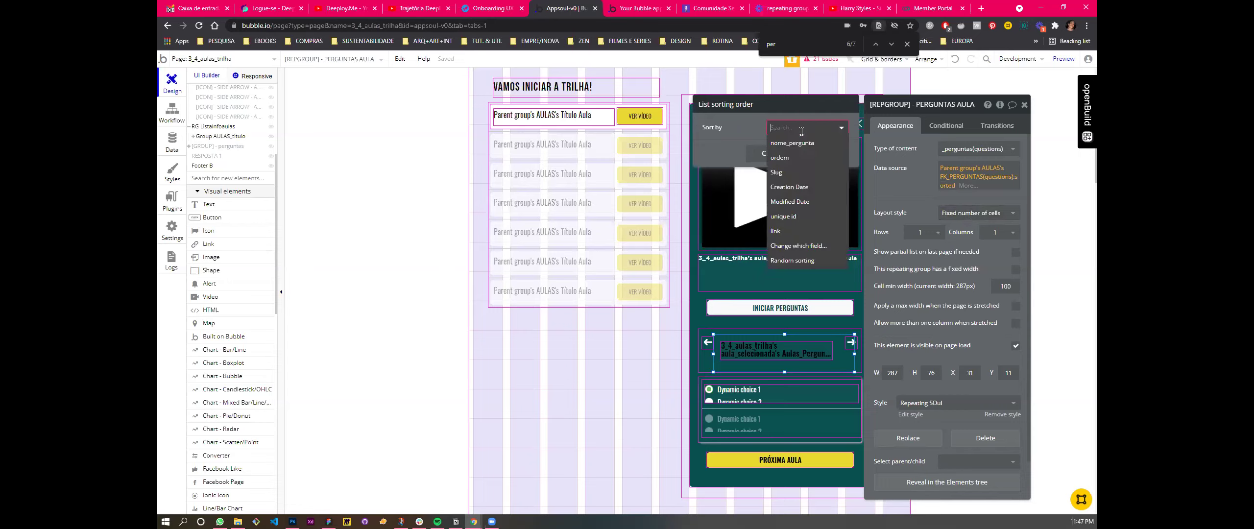
left_click(797, 159)
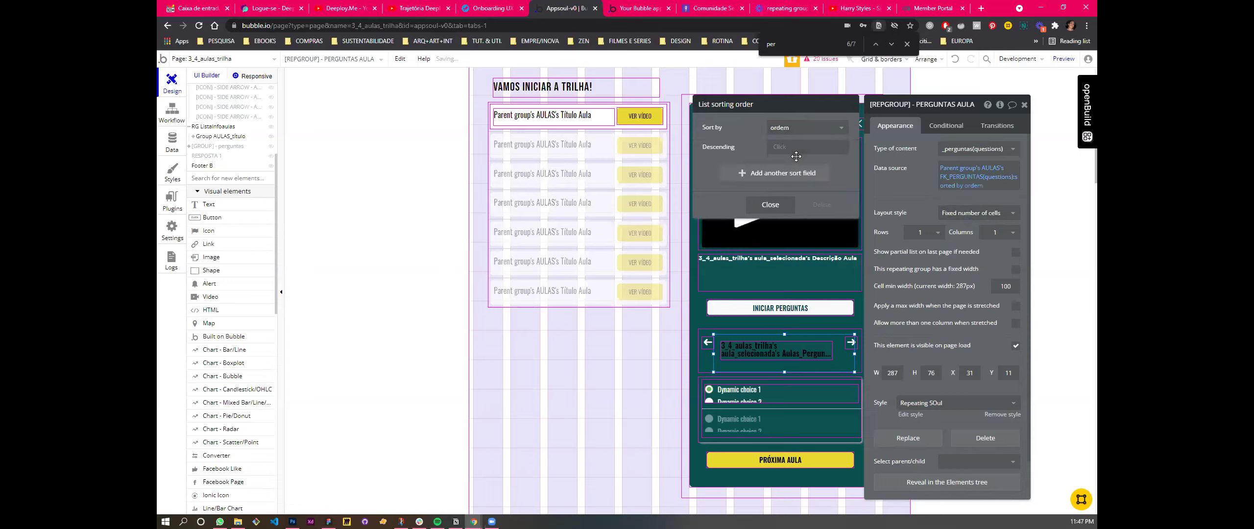
Step: Set the Descending option of the question list's sorting to "no" and close the sorting settings
left_click(779, 149)
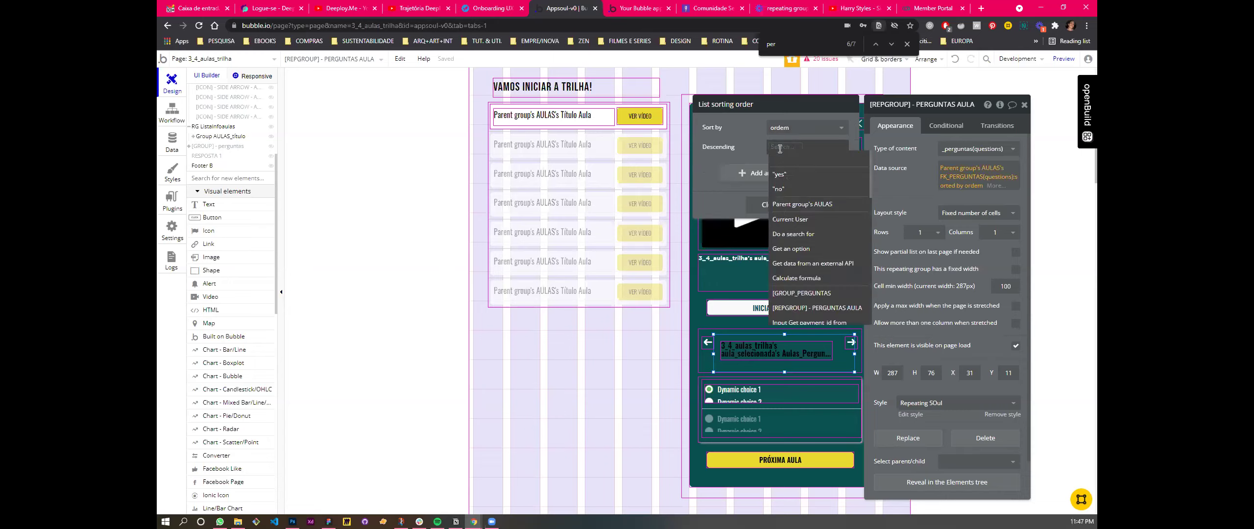
left_click(779, 174)
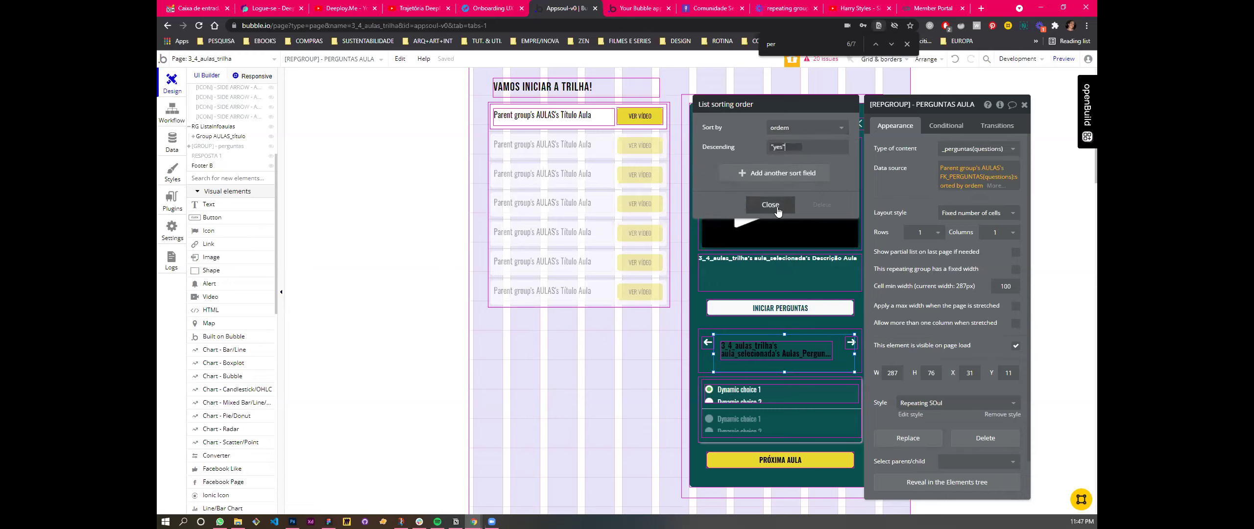
left_click(783, 146)
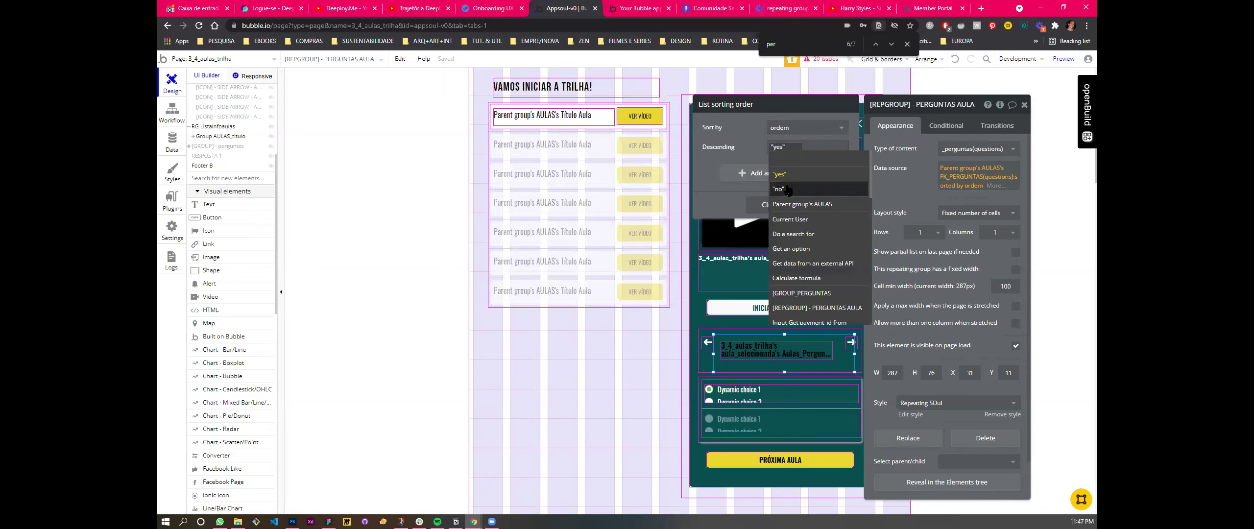
left_click(786, 189)
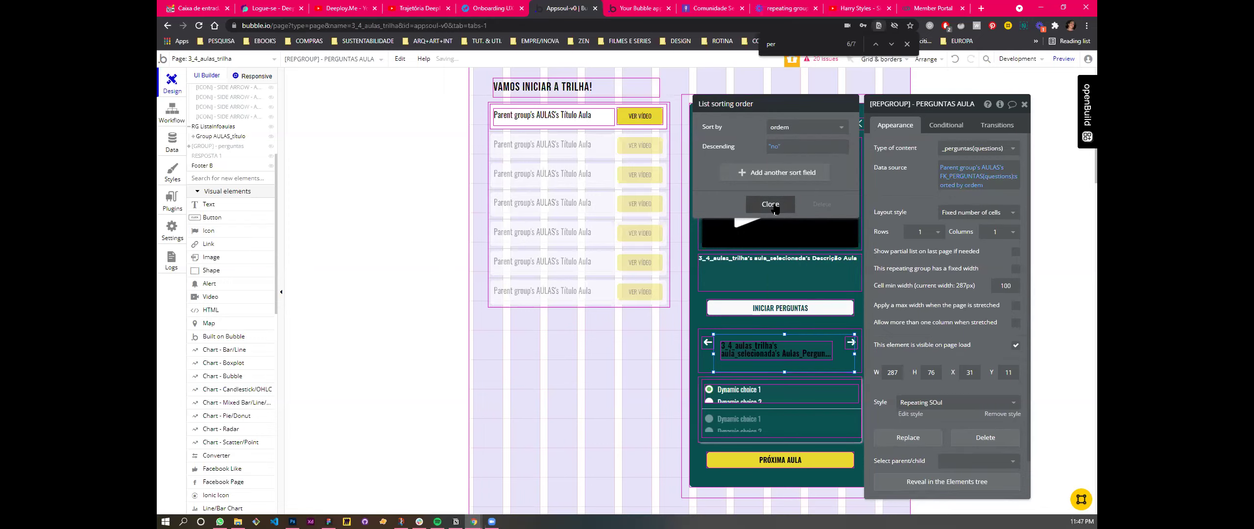
left_click(774, 207)
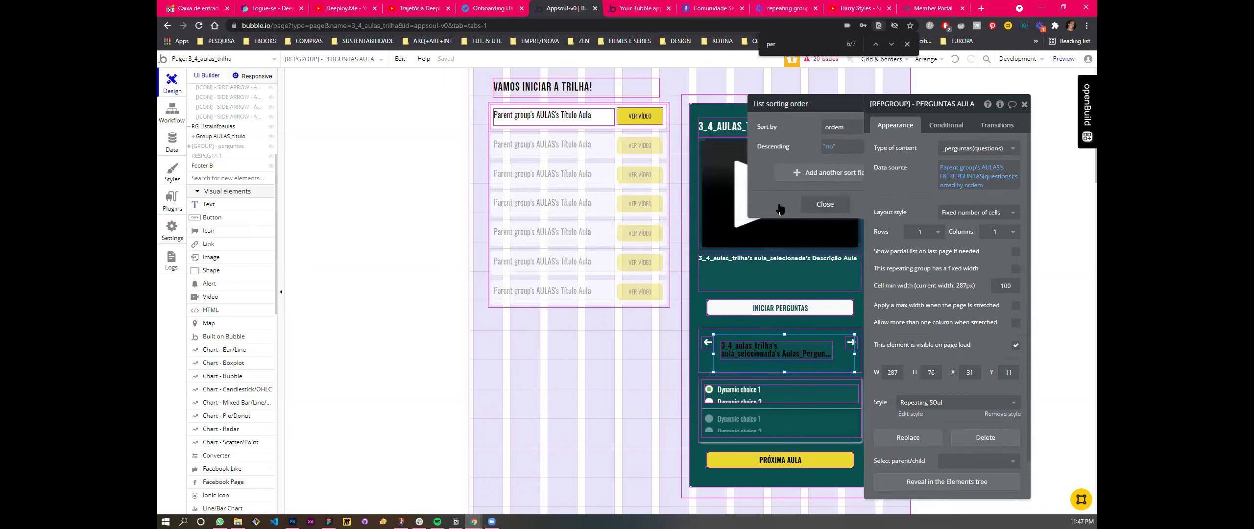
left_click(905, 187)
Step: Preview the page briefly, and set the data source of [GROUP_PERGUNTAS] to Parent group's AULAS
left_click(1063, 59)
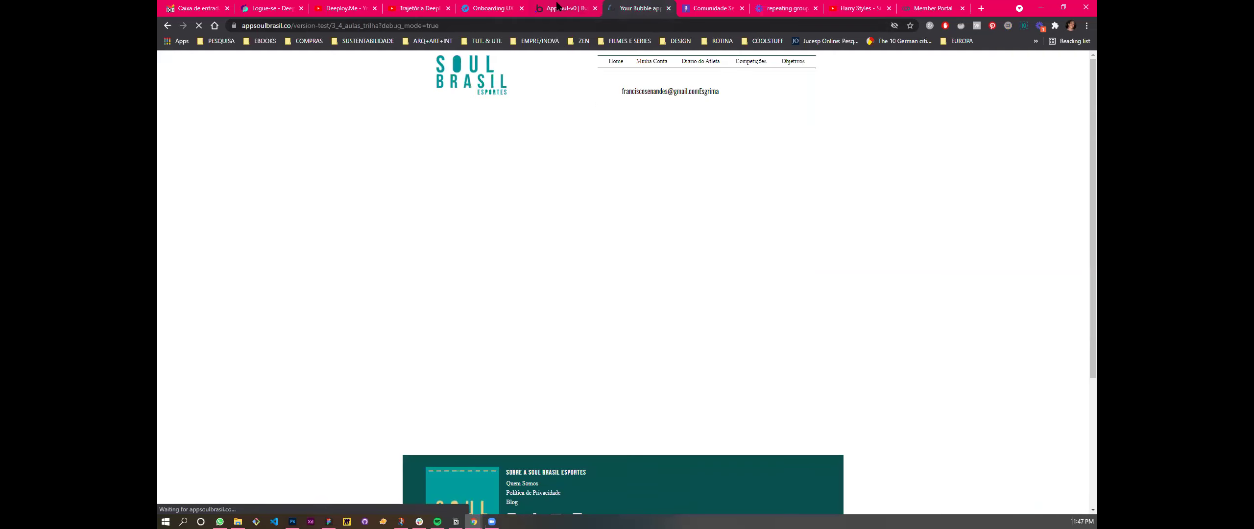
left_click(557, 6)
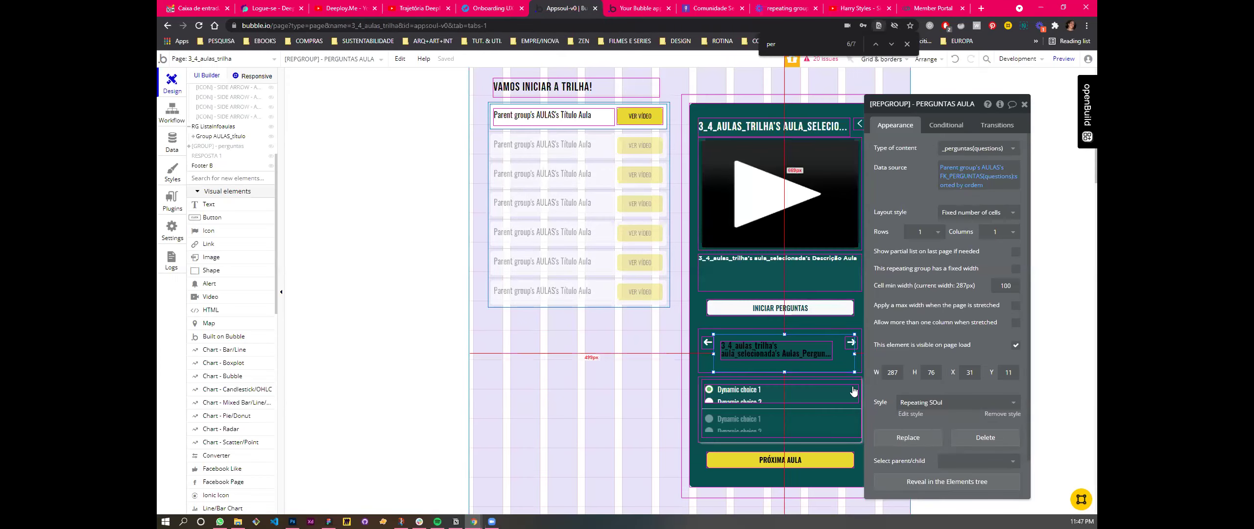
left_click(708, 359)
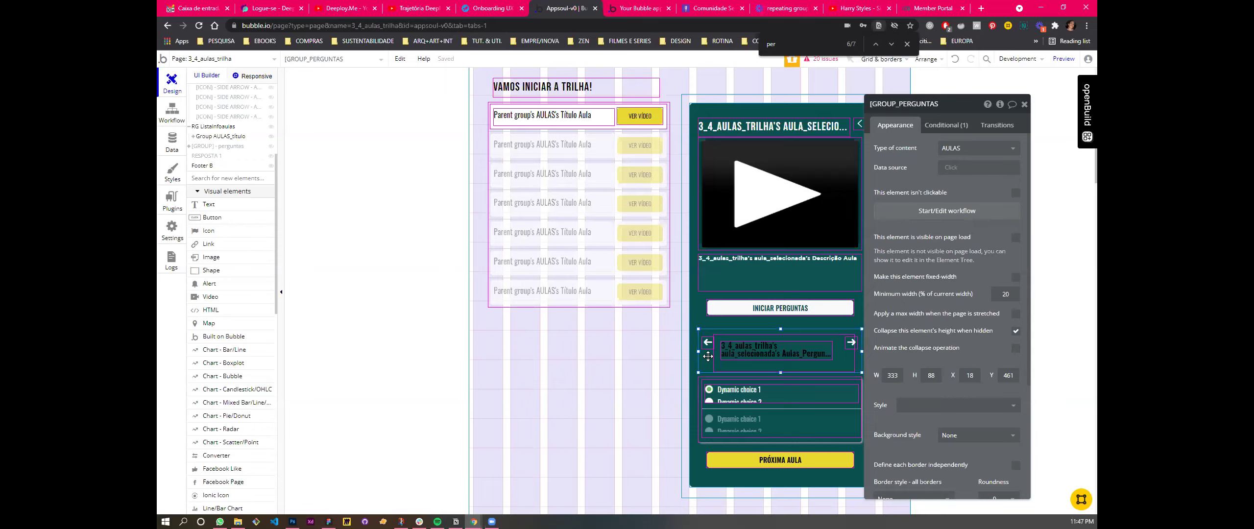
left_click(947, 167)
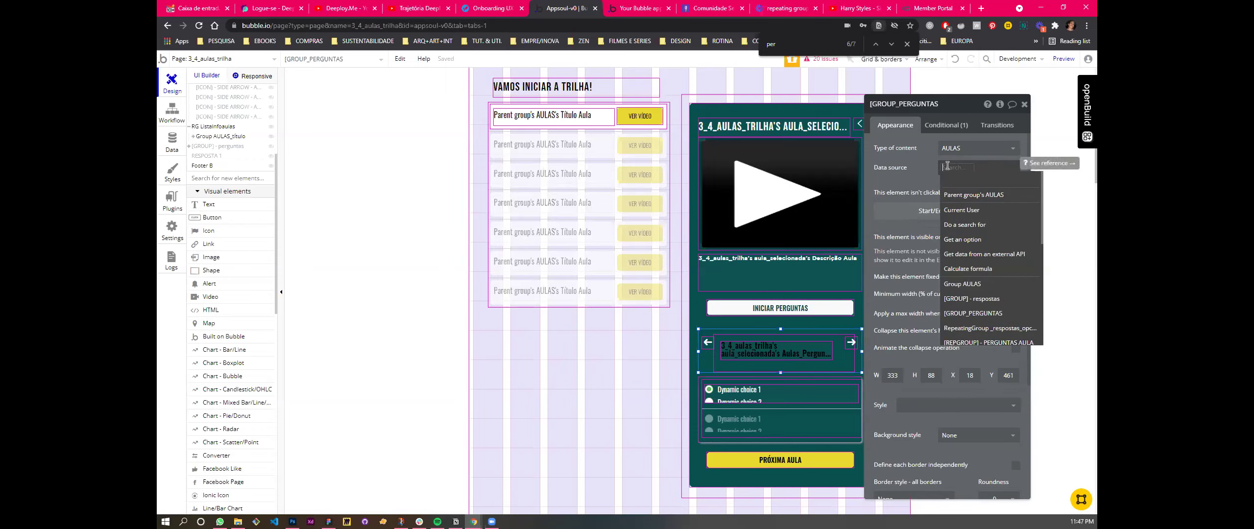
left_click(964, 196)
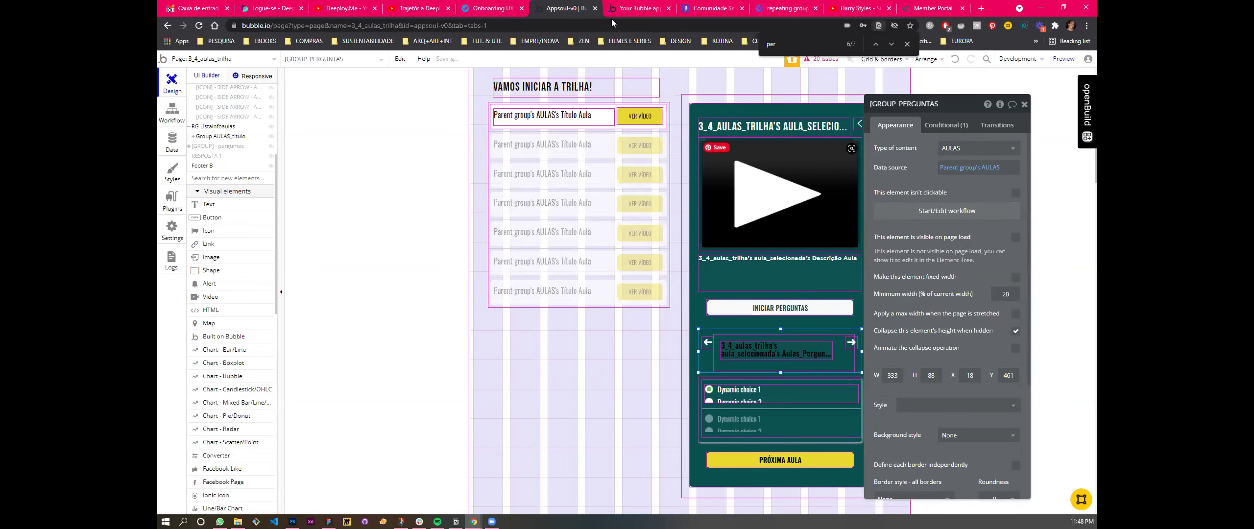
Step: Reload the preview and open the lesson Passo 01 - Como formular seus objetivos to check its questions area
left_click(637, 8)
key("F5")
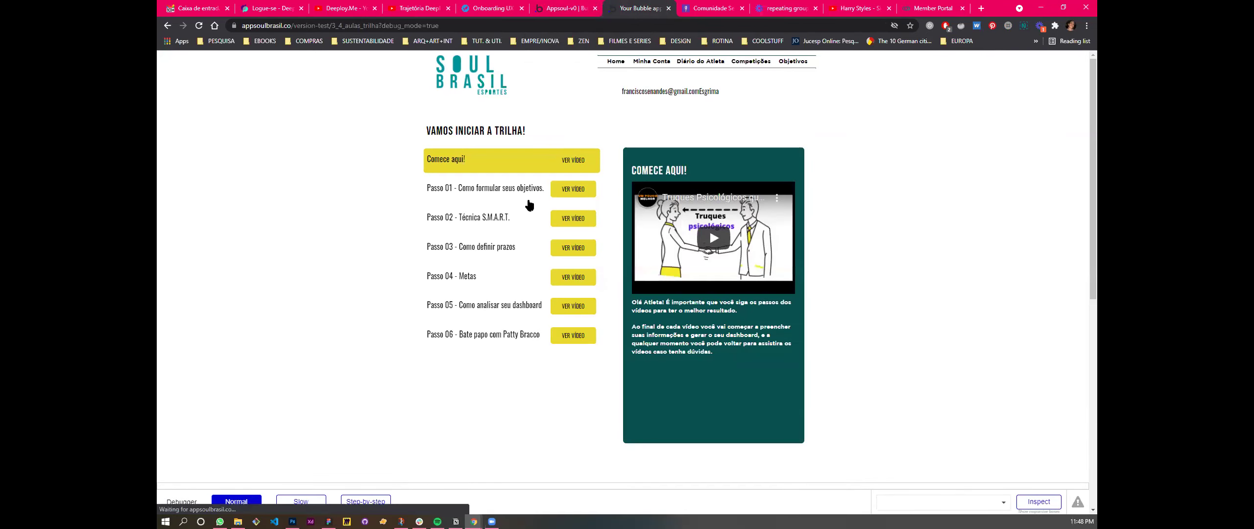
left_click(570, 11)
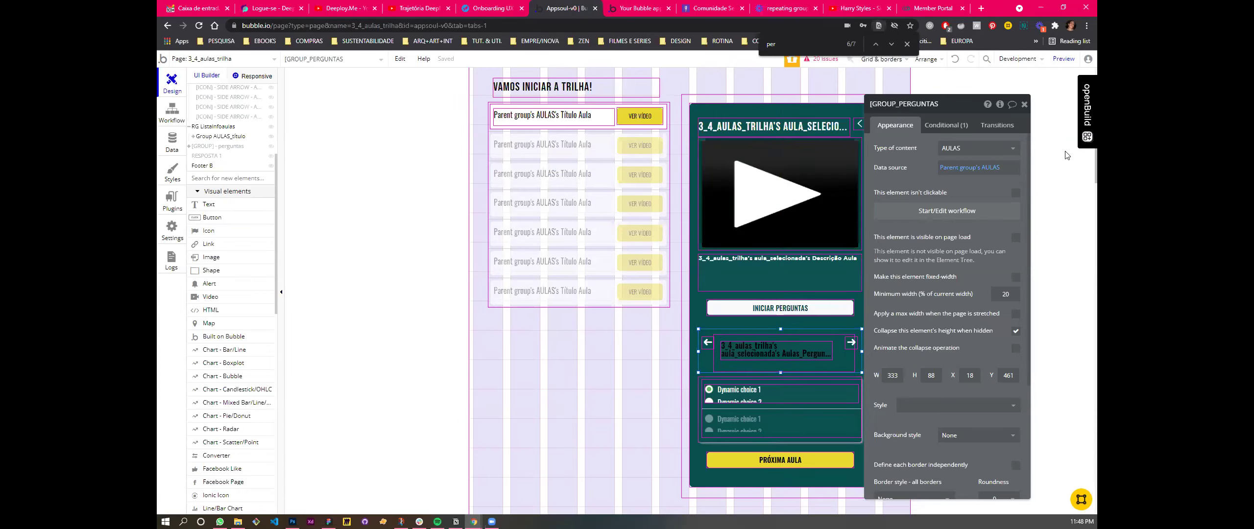
left_click(639, 9)
left_click(572, 189)
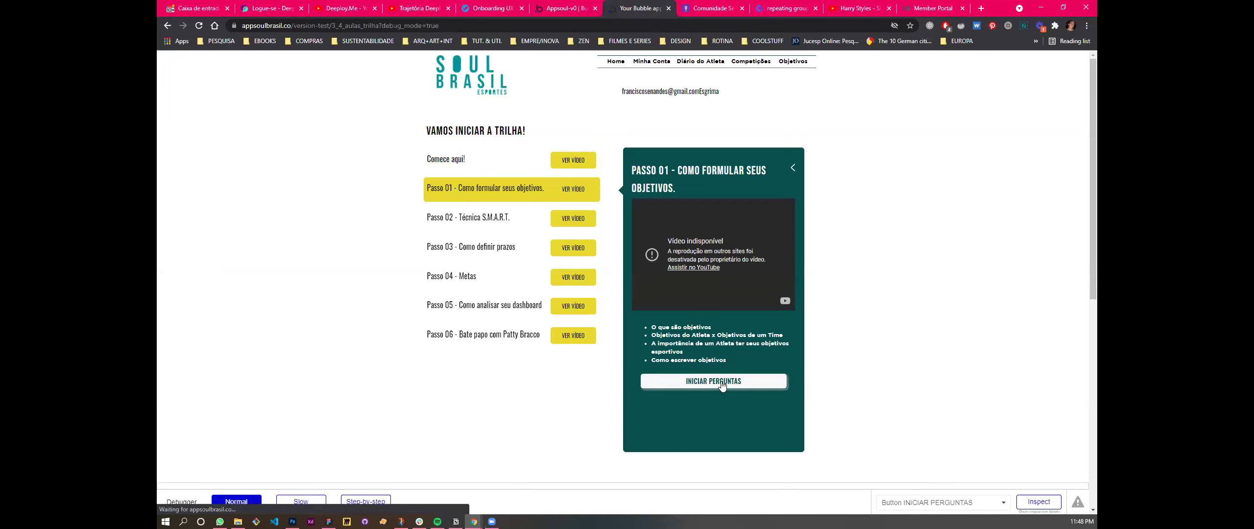
scroll(724, 392, "down", 2)
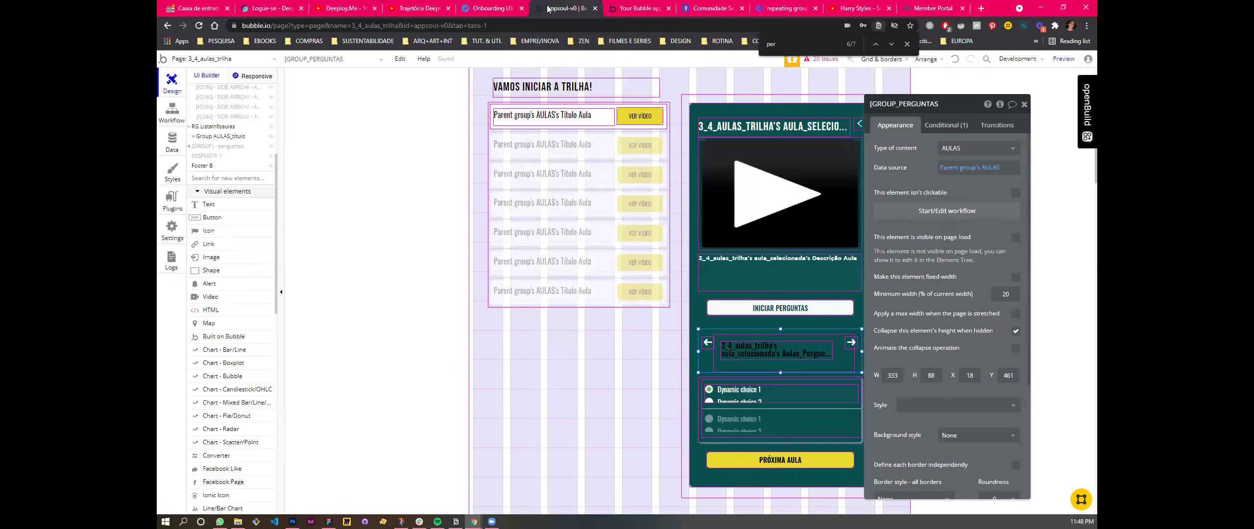
Step: Add a Show next action for [REPGROUP] - PERGUNTAS AULA to the question group's right-arrow icon workflow, leaving Wrap around off
key("ctrl+shift+Tab")
left_click(847, 344)
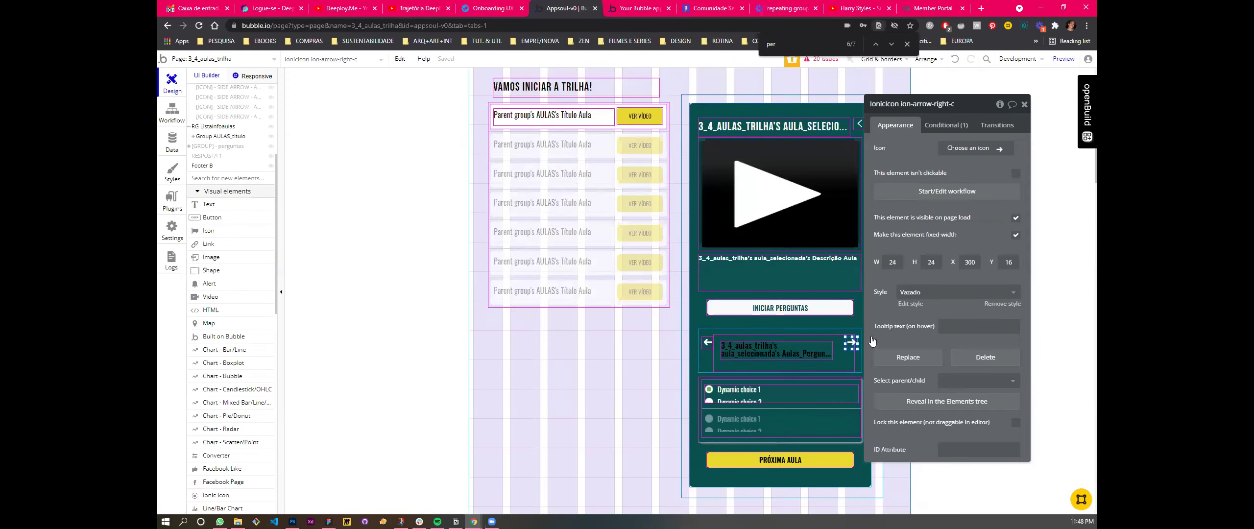
left_click(932, 195)
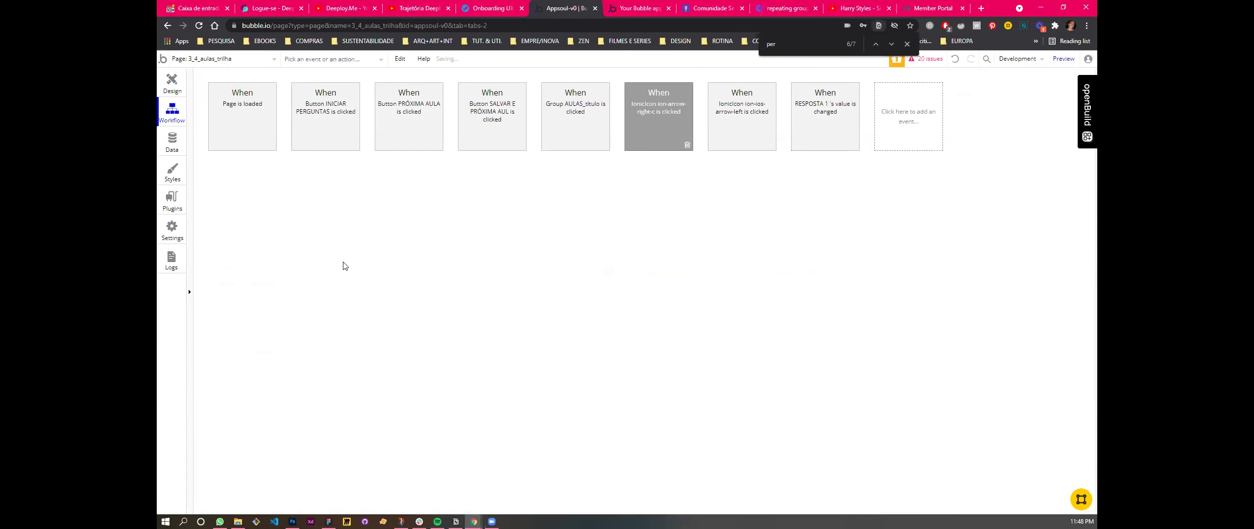
left_click(289, 180)
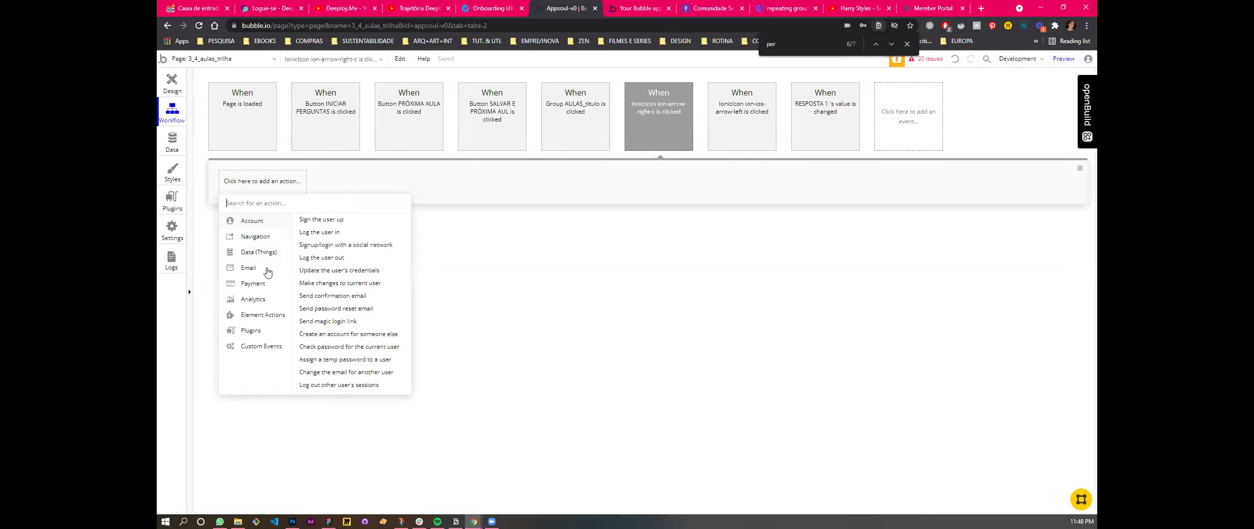
mouse_move(263, 320)
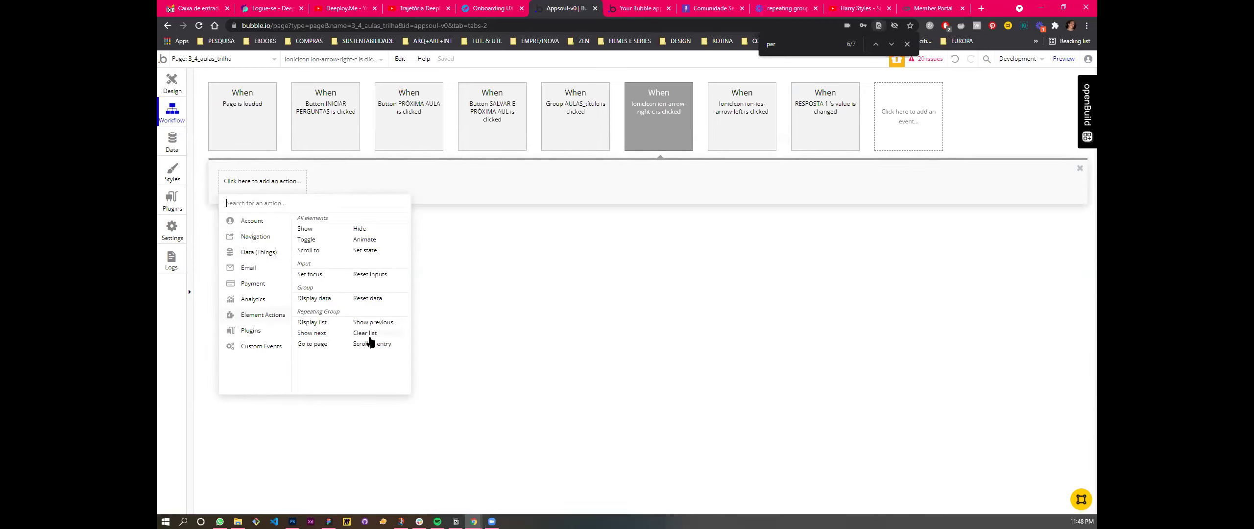
left_click(318, 336)
left_click(951, 129)
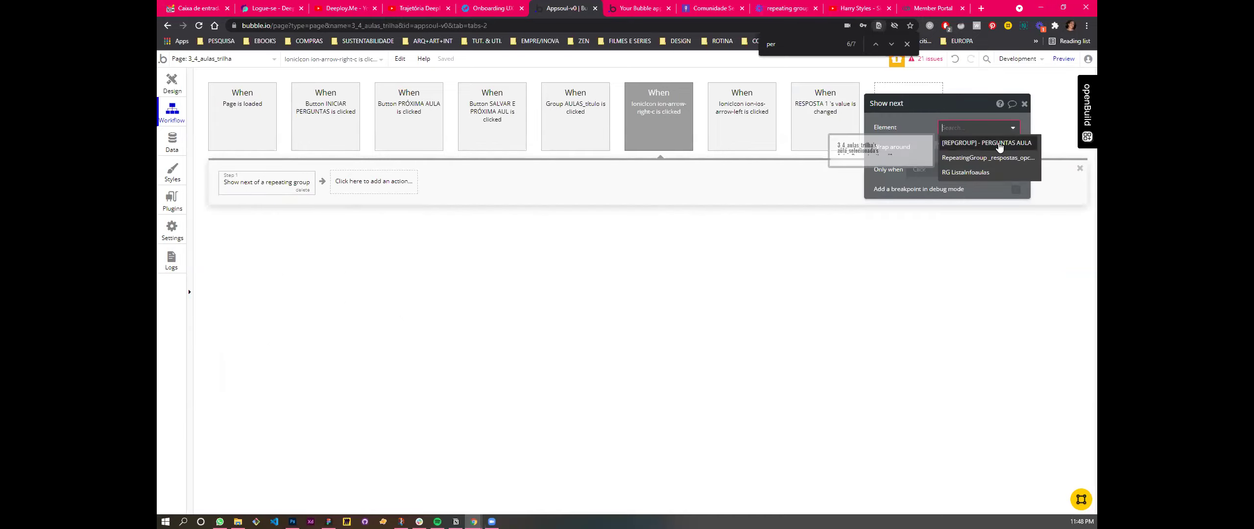
left_click(999, 143)
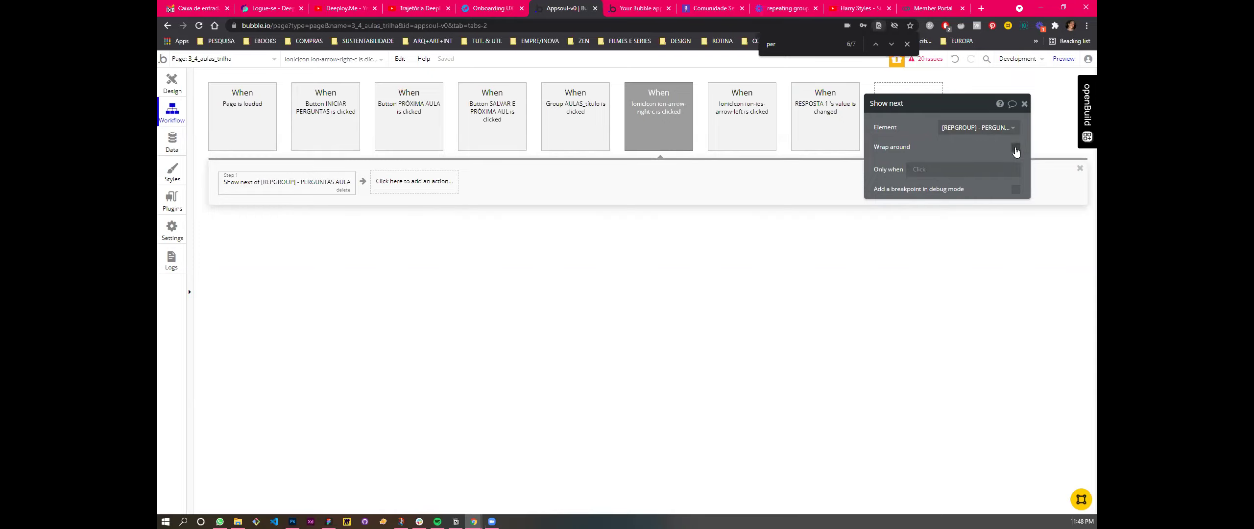
left_click(1017, 153)
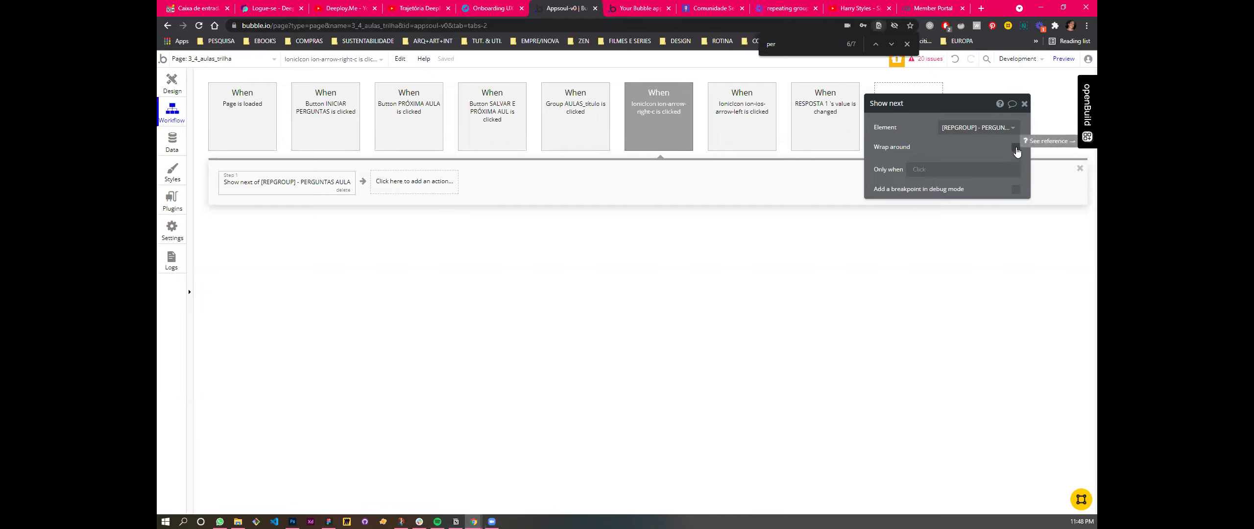
left_click(1016, 153)
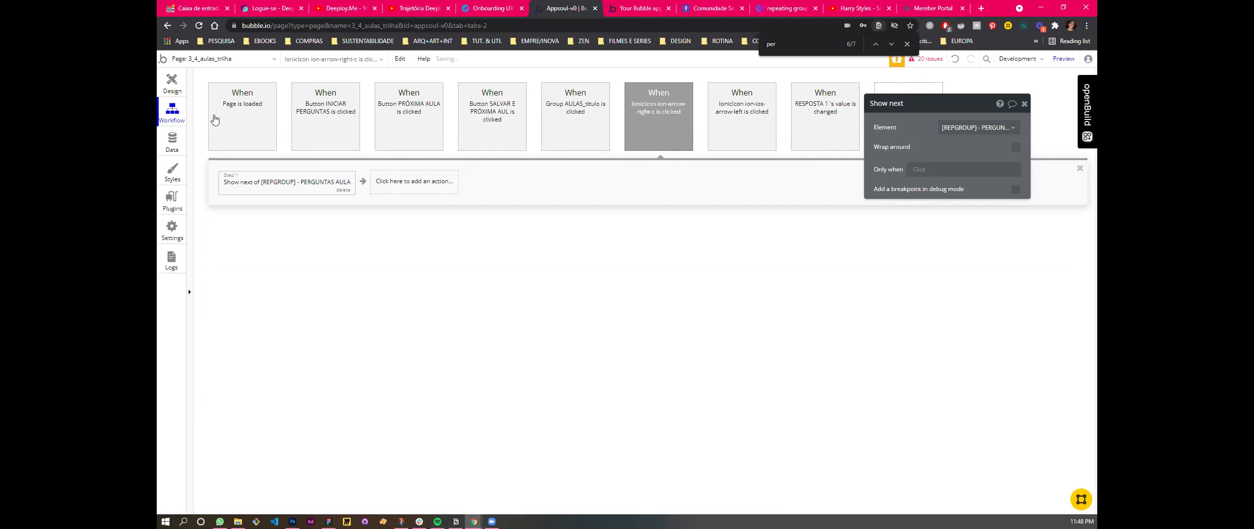
Step: Test the updated page in the preview by selecting Passo 01 and starting its questions
left_click(175, 88)
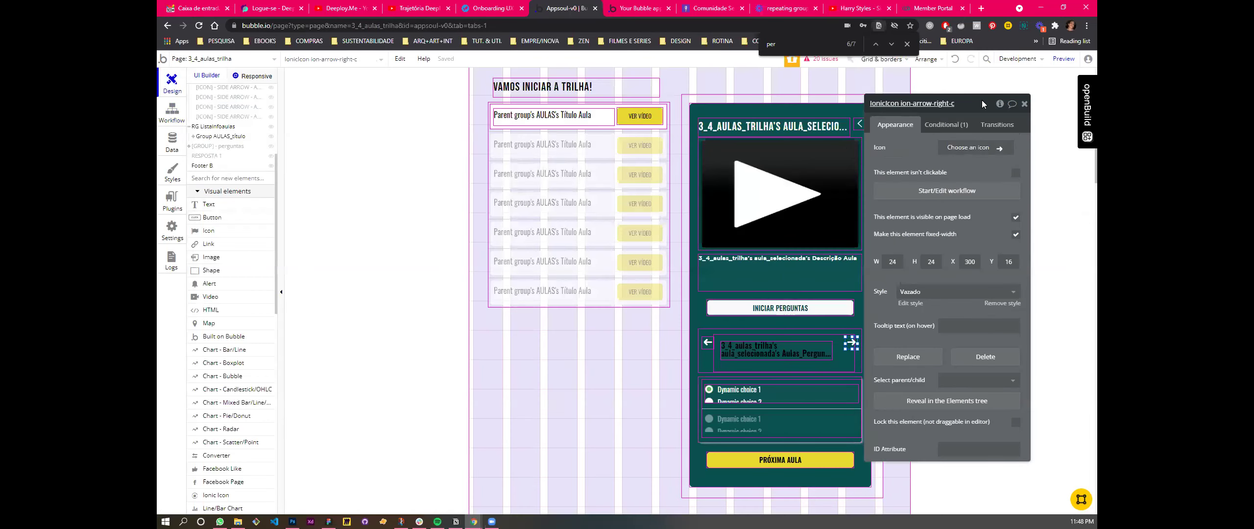
left_click(634, 8)
left_click(595, 62)
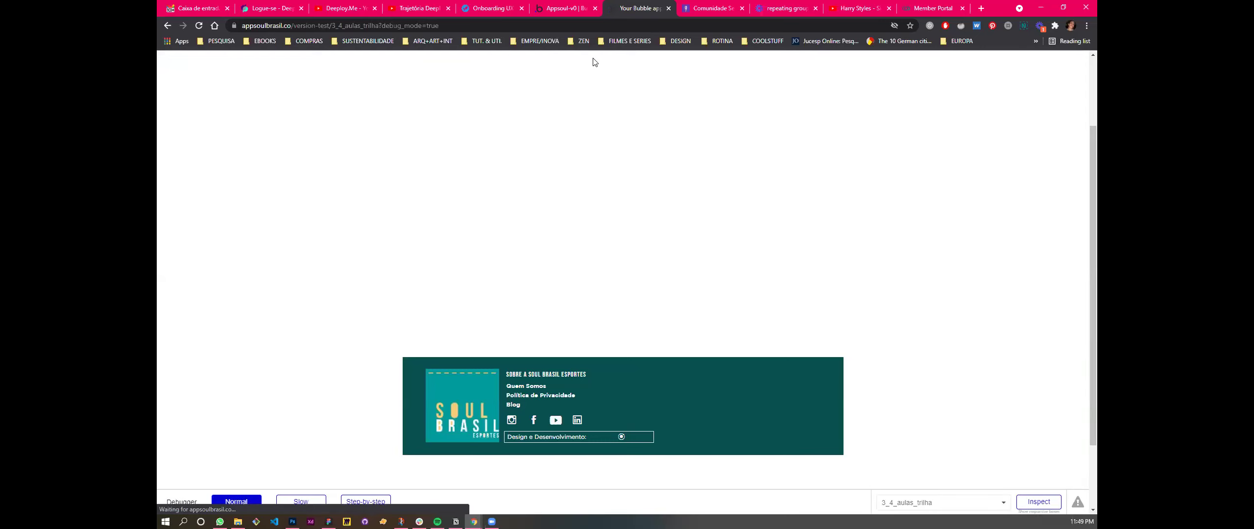
left_click(593, 63)
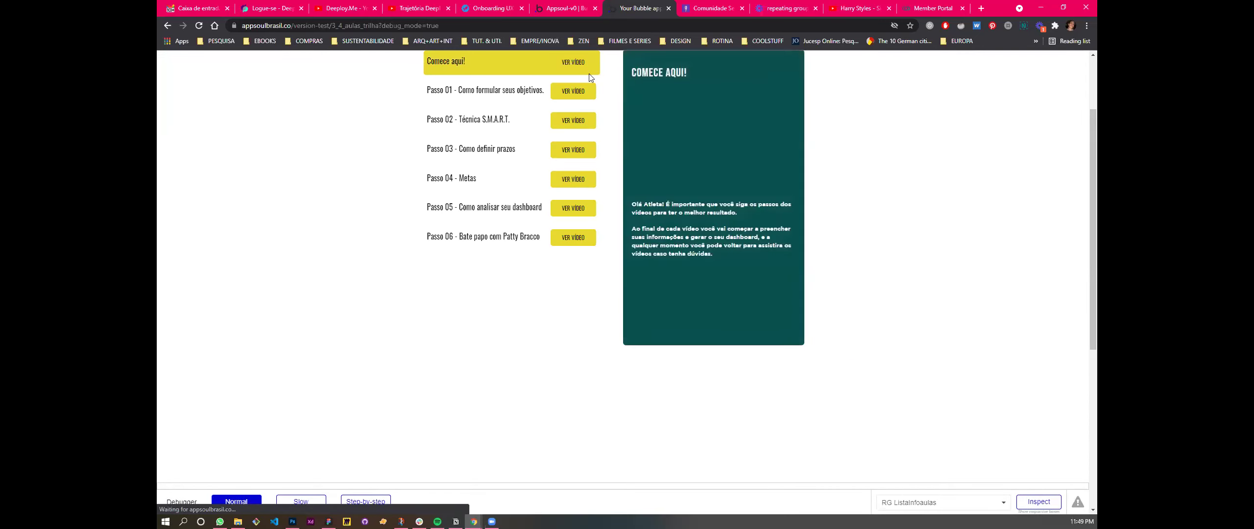
left_click(512, 91)
left_click(707, 285)
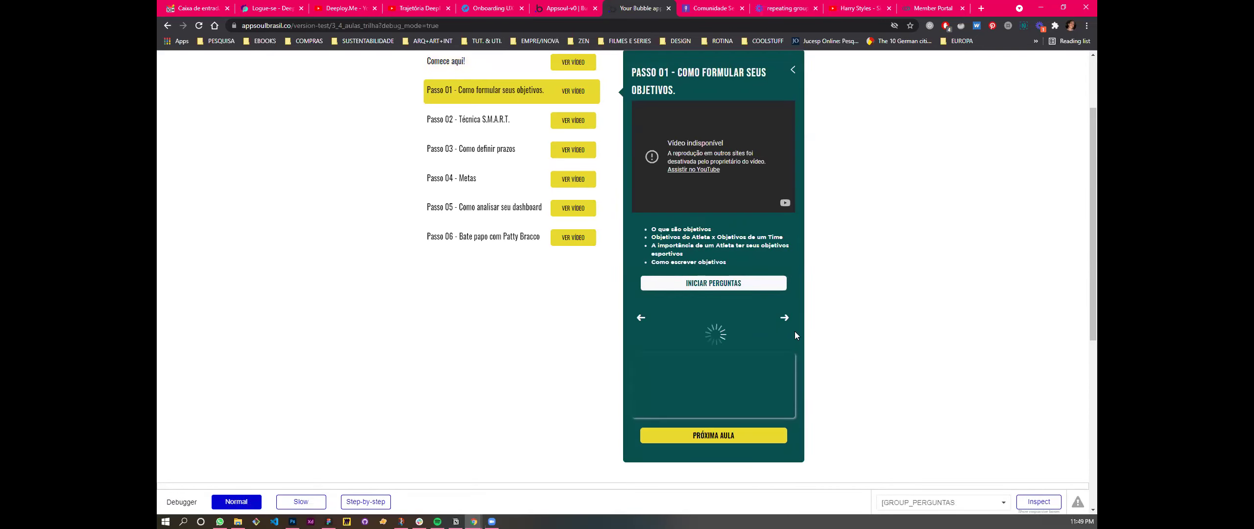
Step: Test the right question arrow in the preview and review its Show next workflow in the Bubble editor
left_click(787, 318)
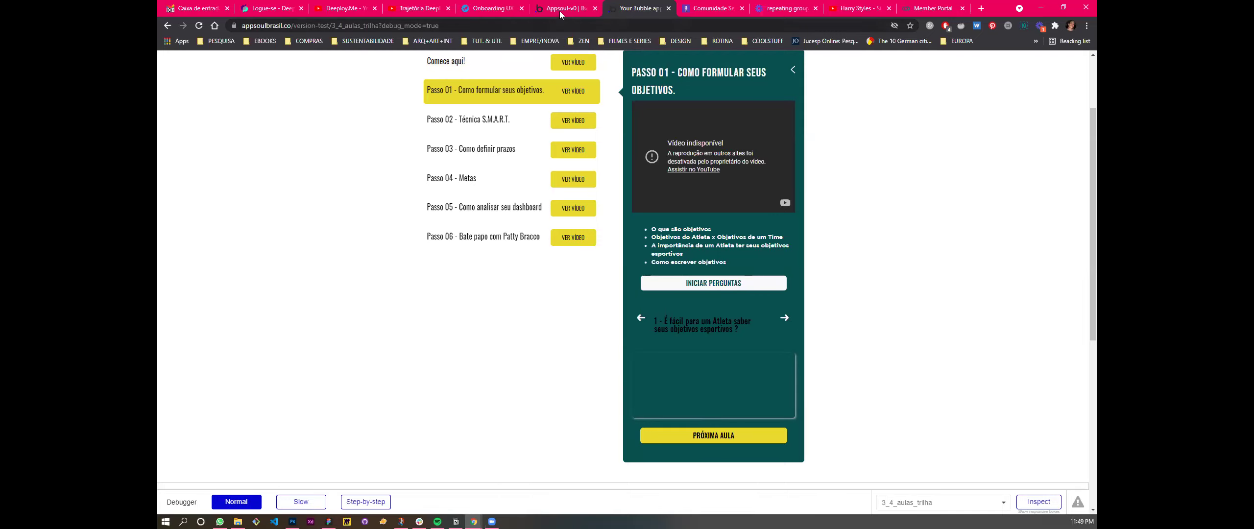
key("ctrl+shift+Tab")
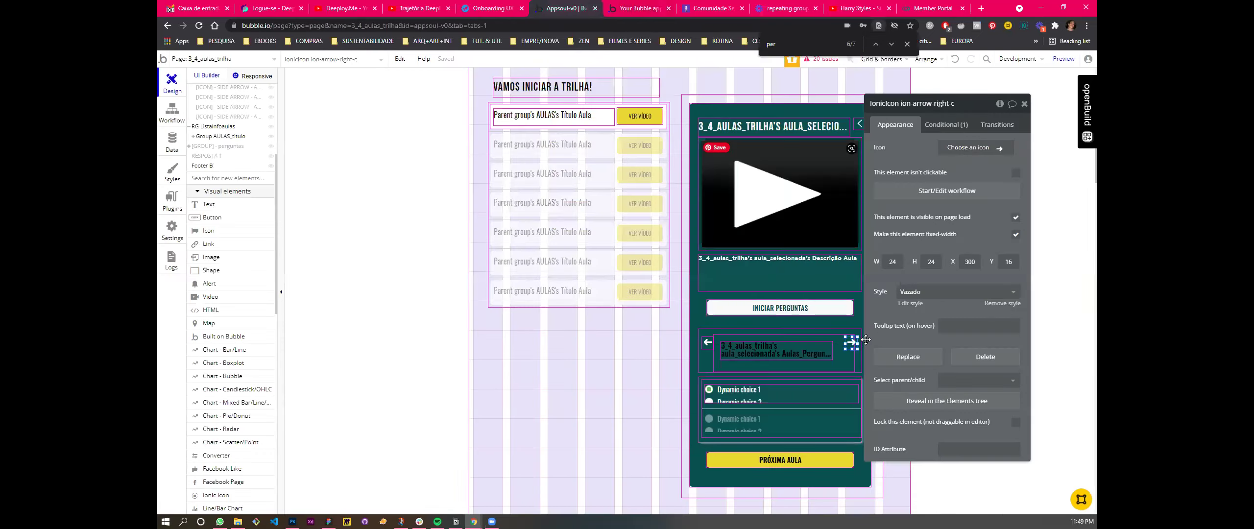
left_click(934, 195)
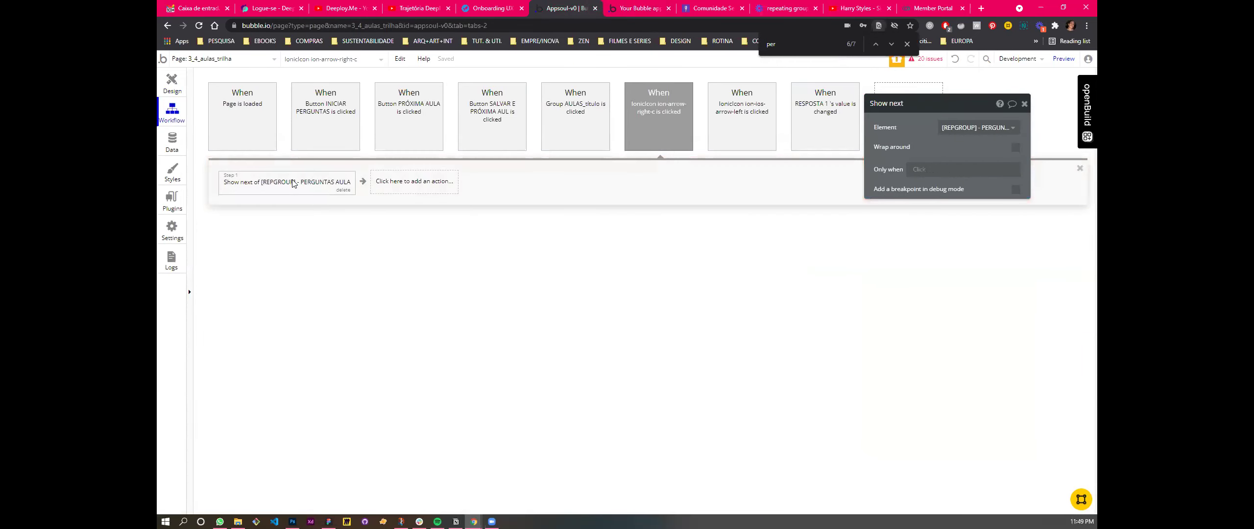
left_click(169, 84)
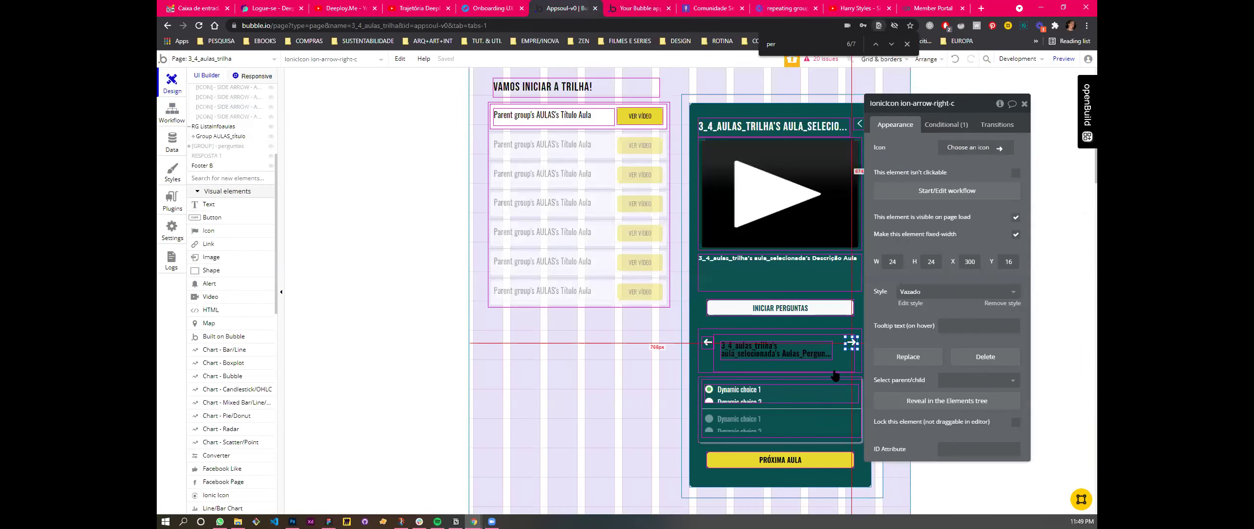
Step: Check the question repeating group's name and settings, and reselect [REPGROUP] - PERGUNTAS AULA as the right arrow's Show next element
left_click(825, 351)
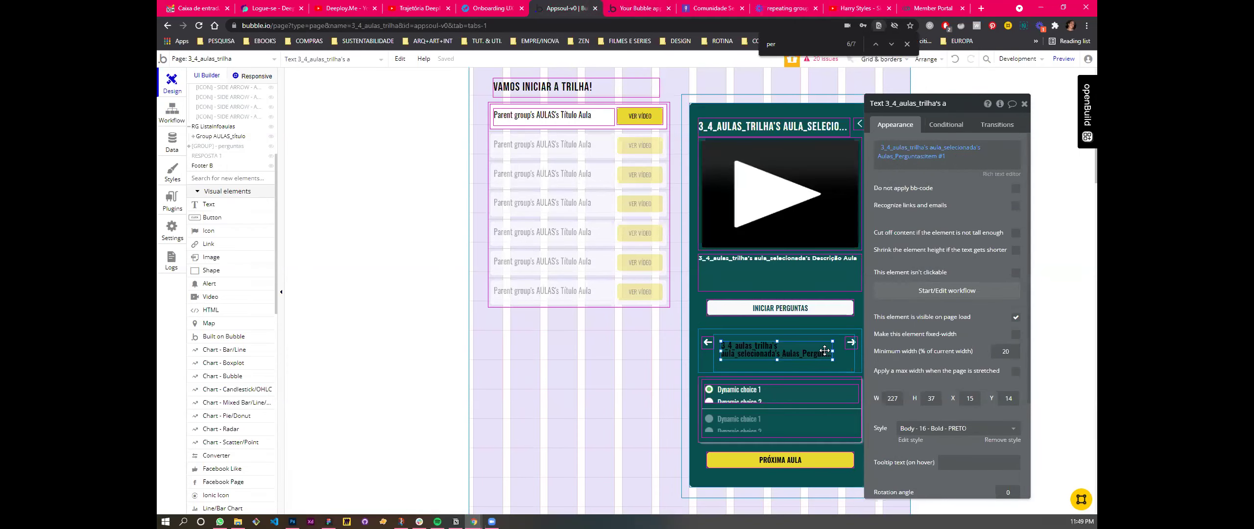
left_click(848, 363)
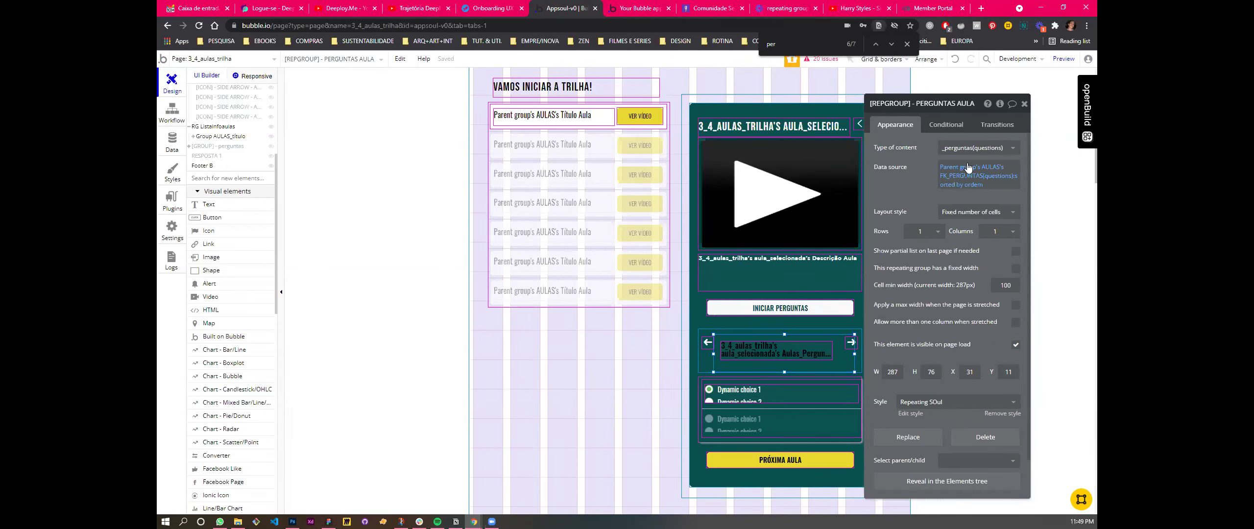
left_click(936, 104)
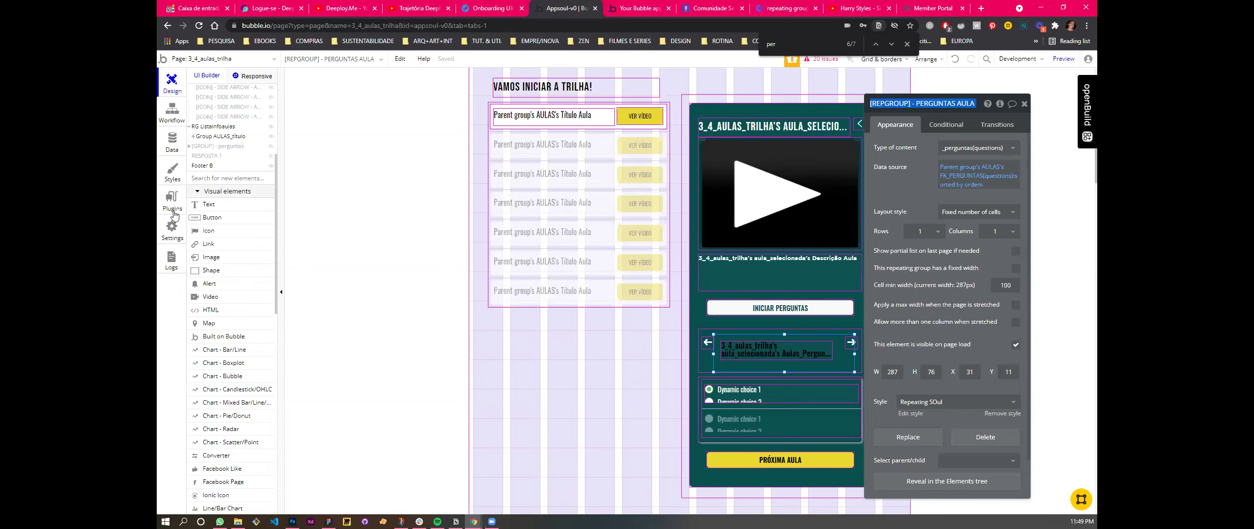
left_click(172, 111)
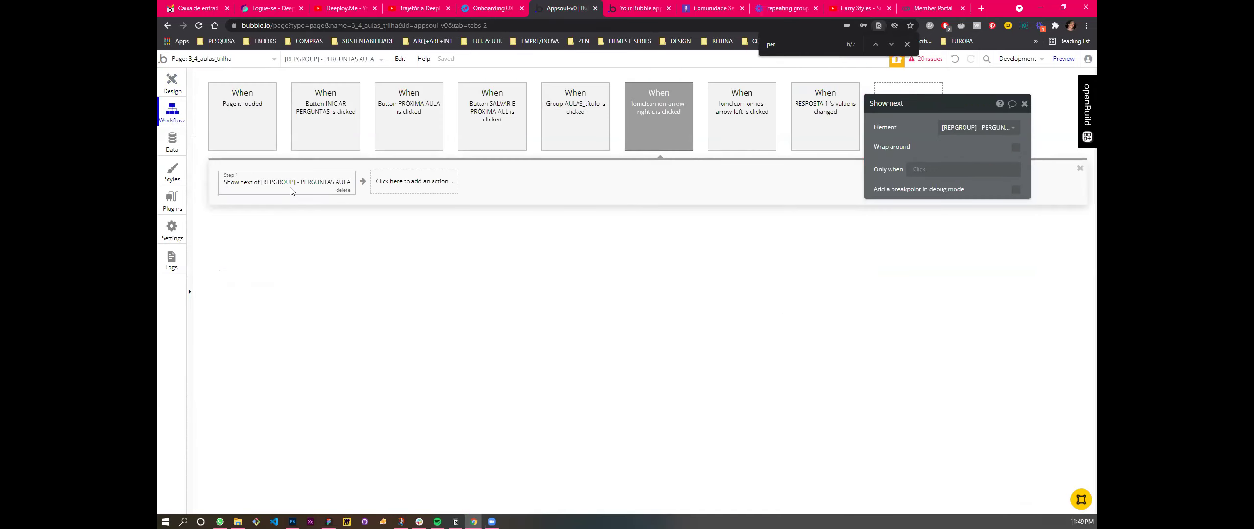
left_click(974, 128)
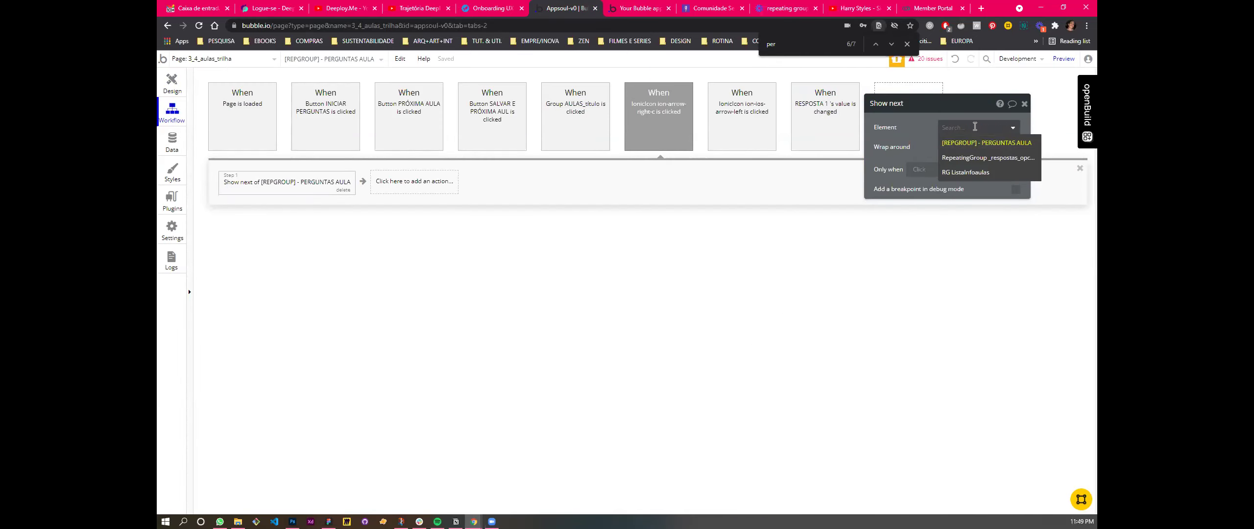
left_click(982, 142)
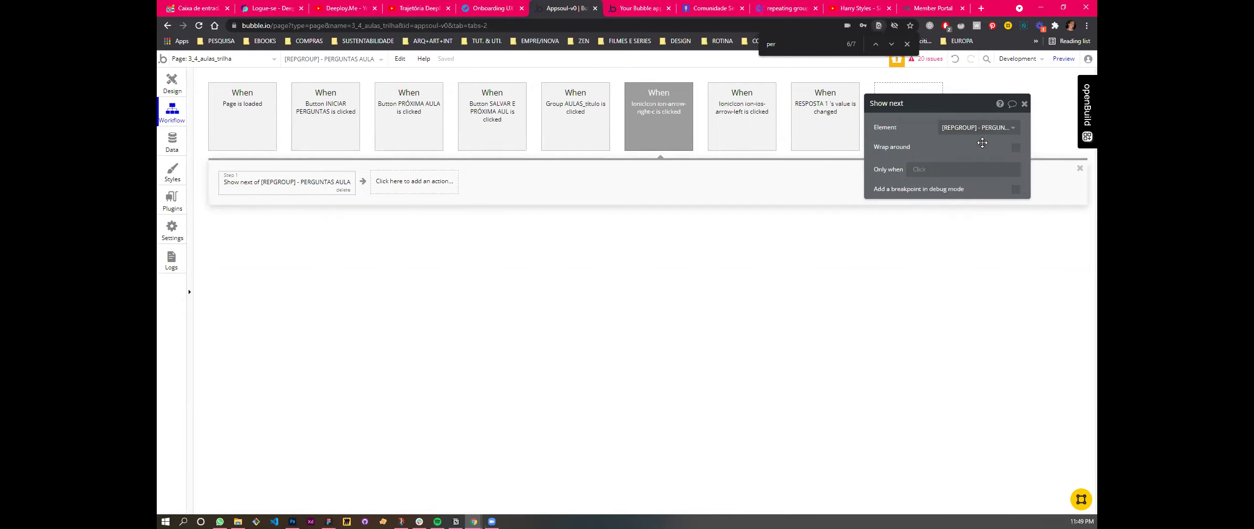
left_click(1024, 104)
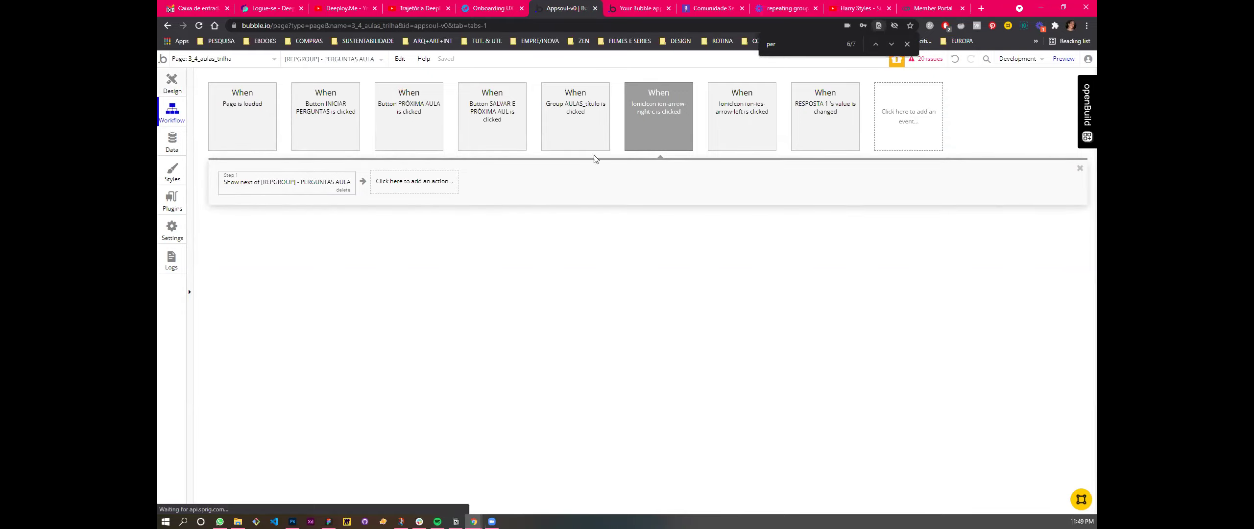
Step: Compare the design settings of [REPGROUP] - PERGUNTAS AULA with the question area shown in the page preview
left_click(172, 82)
double_click(787, 360)
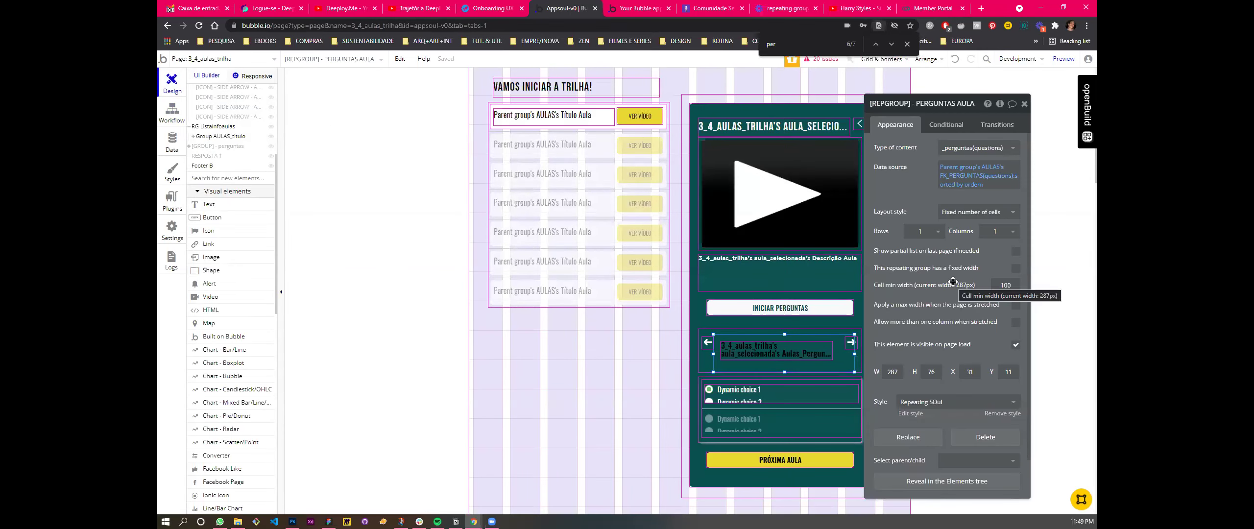
left_click(621, 5)
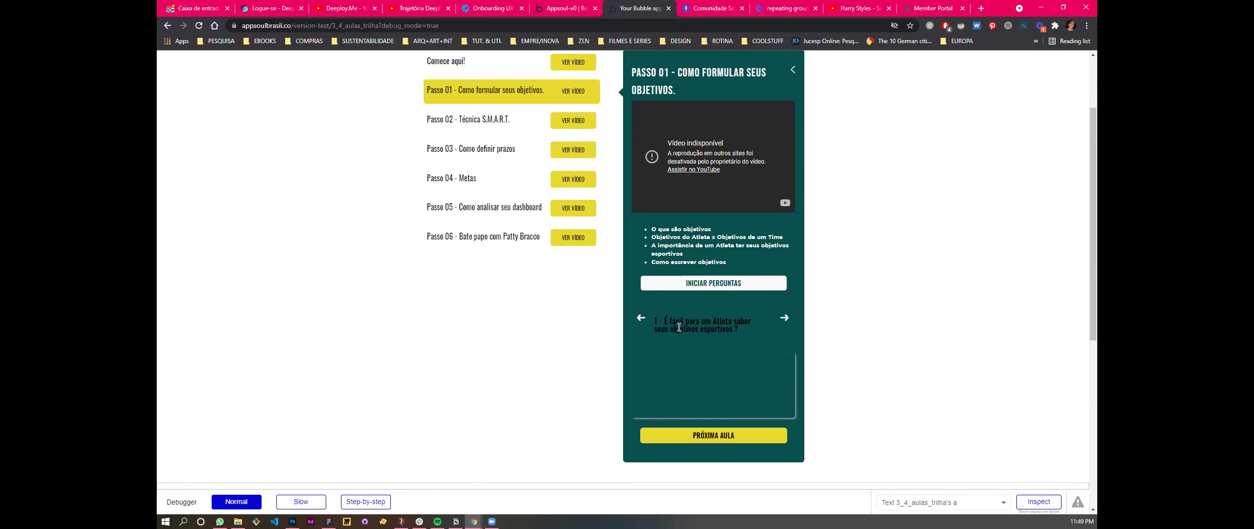
left_click(559, 9)
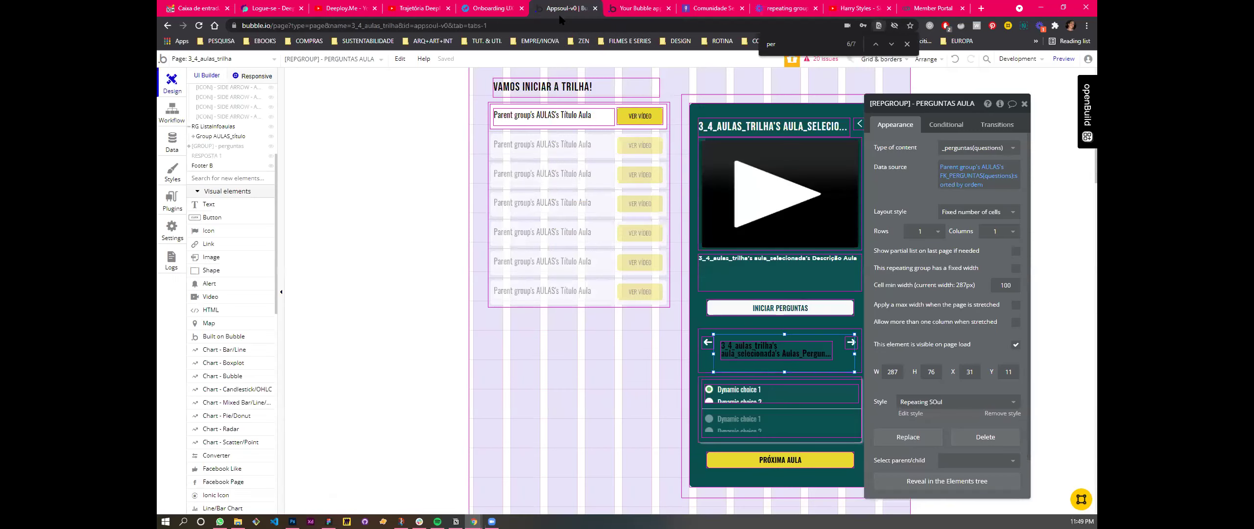
left_click(620, 5)
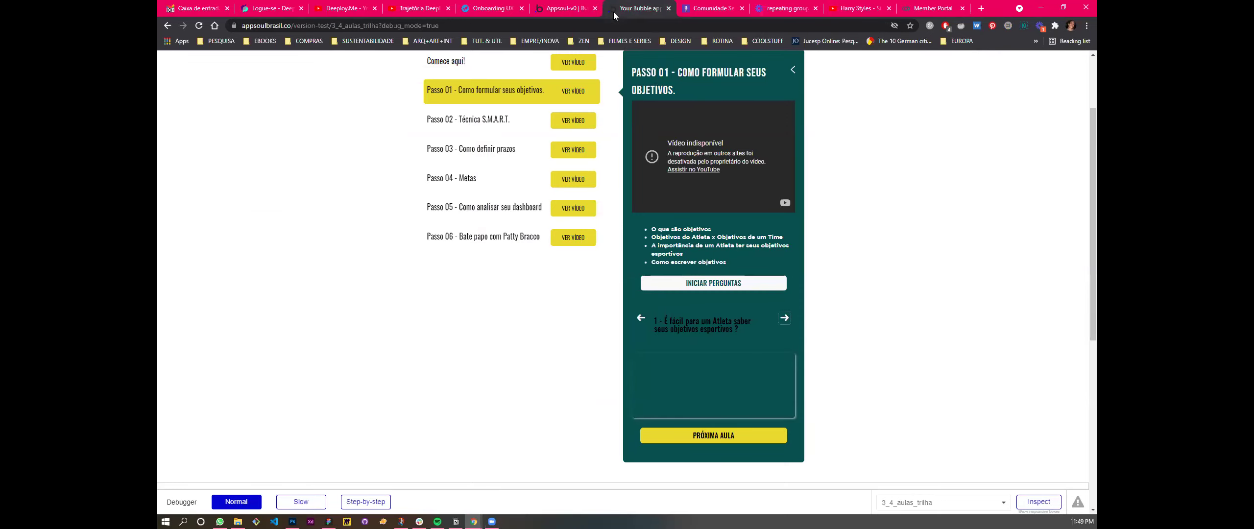
left_click(570, 5)
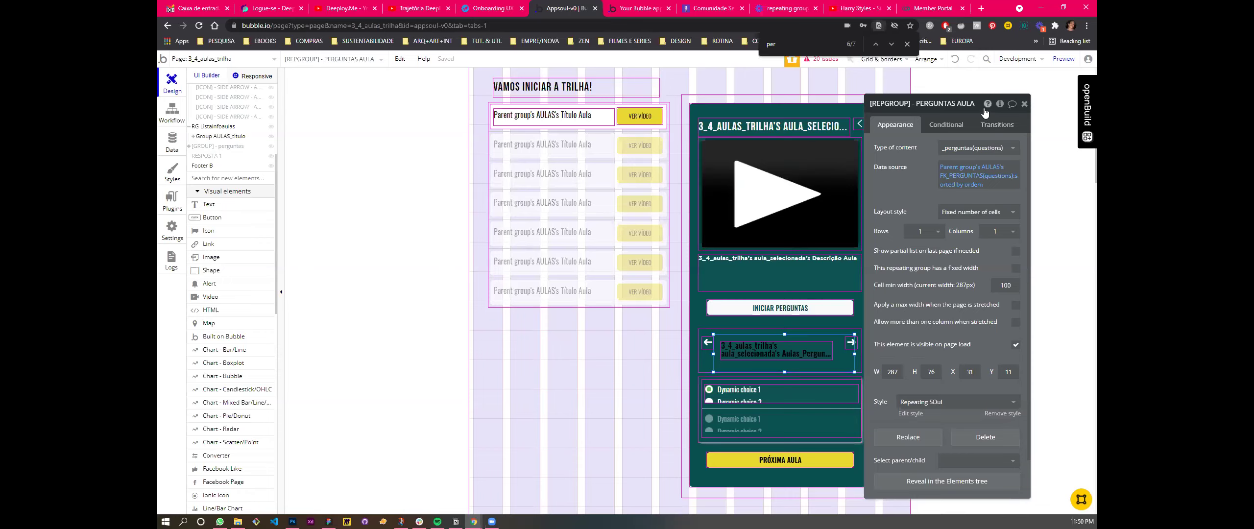
Step: Try placing the right-arrow icon inside the question repeating group at X 253, Y 14
left_click_drag(1008, 115, 1043, 121)
left_click(850, 345)
left_click_drag(852, 344, 847, 349)
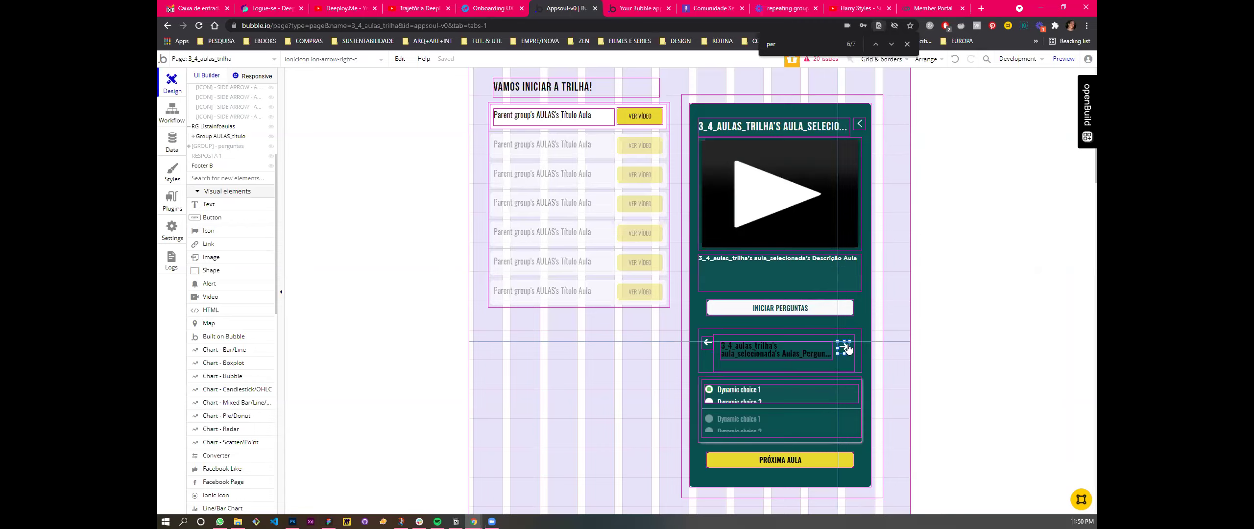
left_click_drag(847, 349, 847, 348)
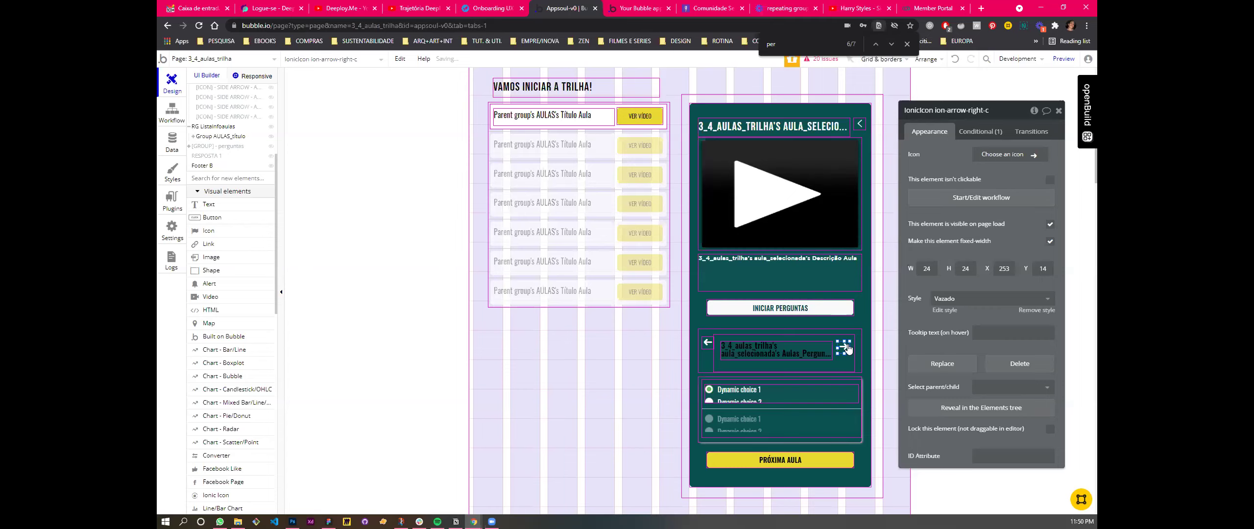
left_click(852, 356)
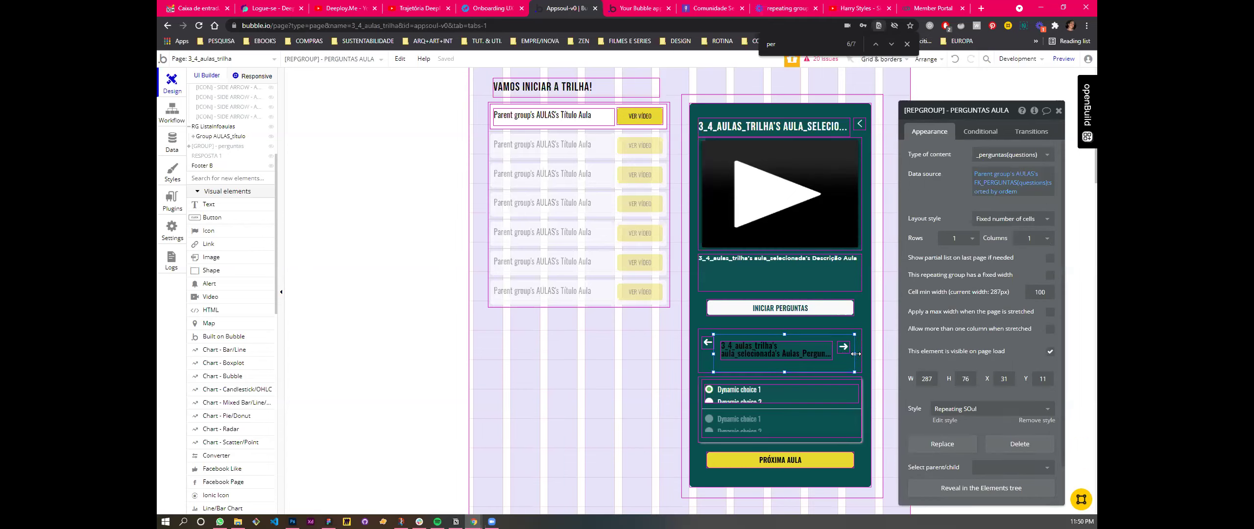
left_click(623, 9)
left_click(598, 4)
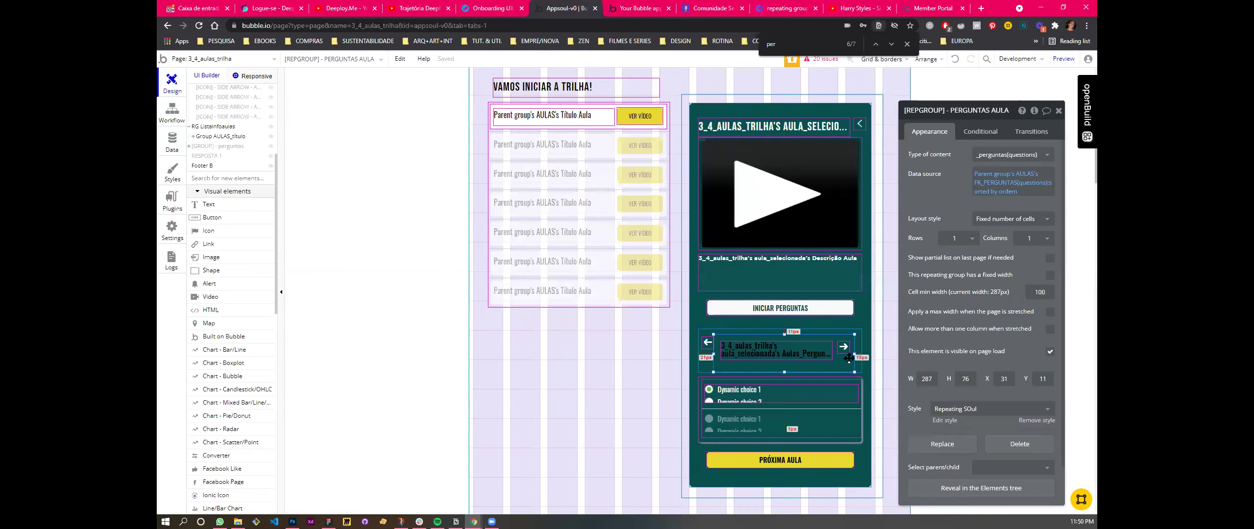
Step: Cut the right-arrow icon out of the question repeating group and narrow [REPGROUP] - PERGUNTAS AULA to free space beside it
left_click_drag(849, 353, 838, 353)
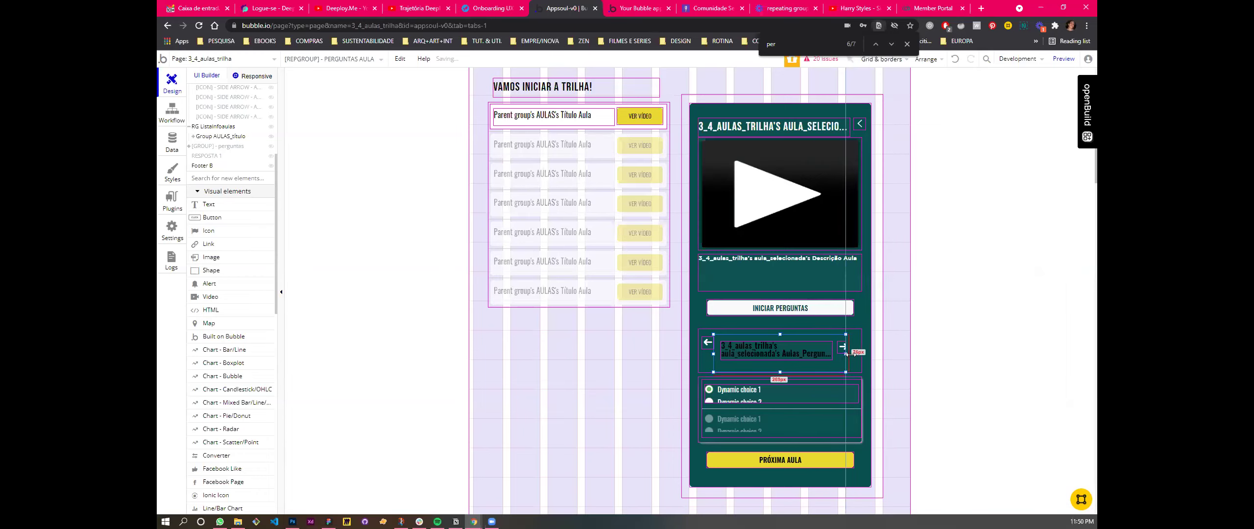
left_click(848, 352)
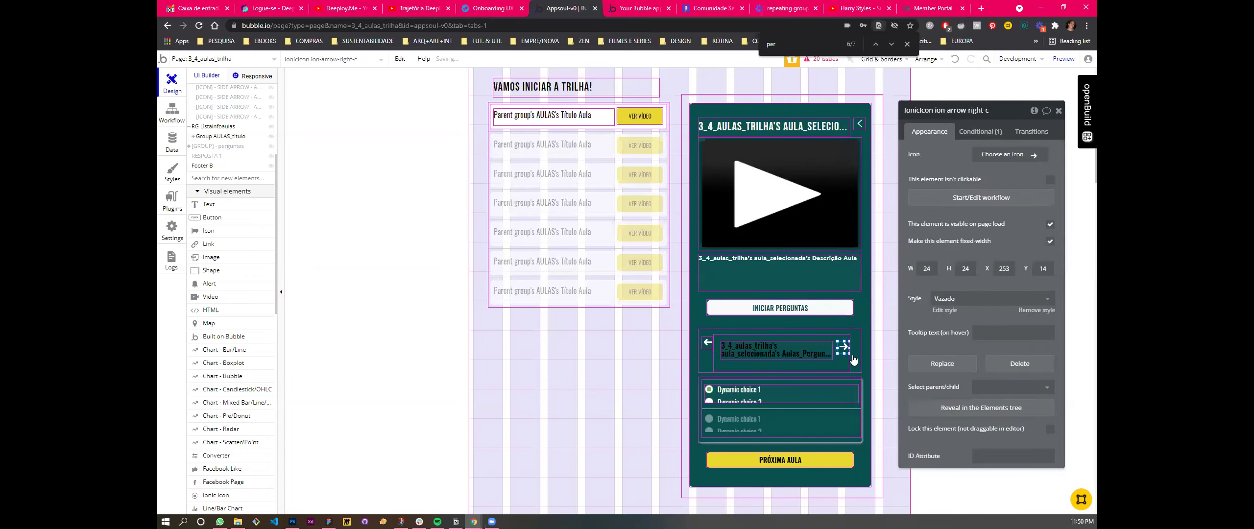
key("Delete")
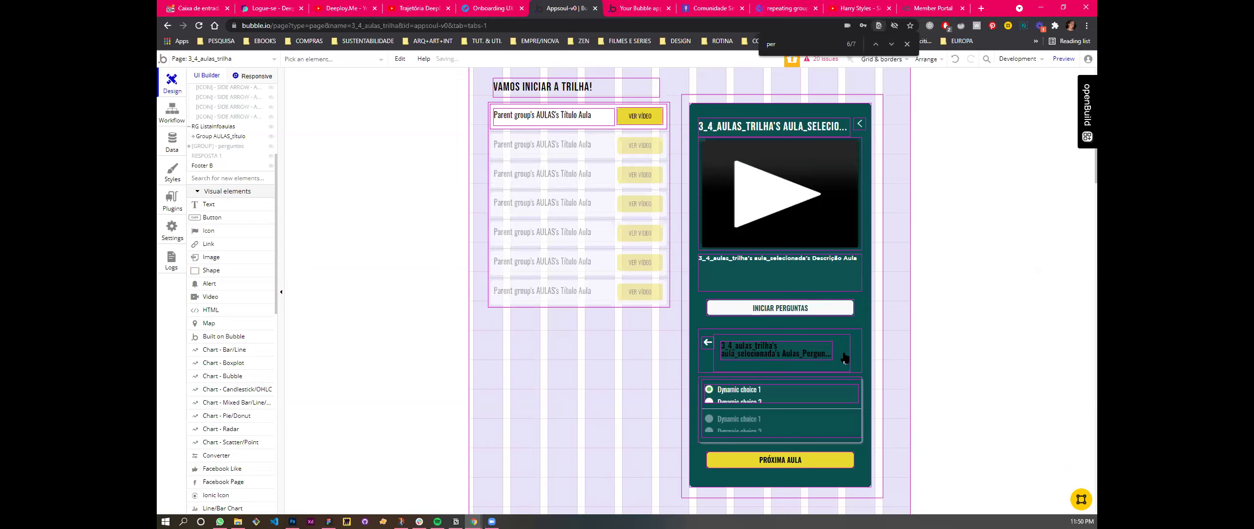
left_click(848, 356)
double_click(849, 353)
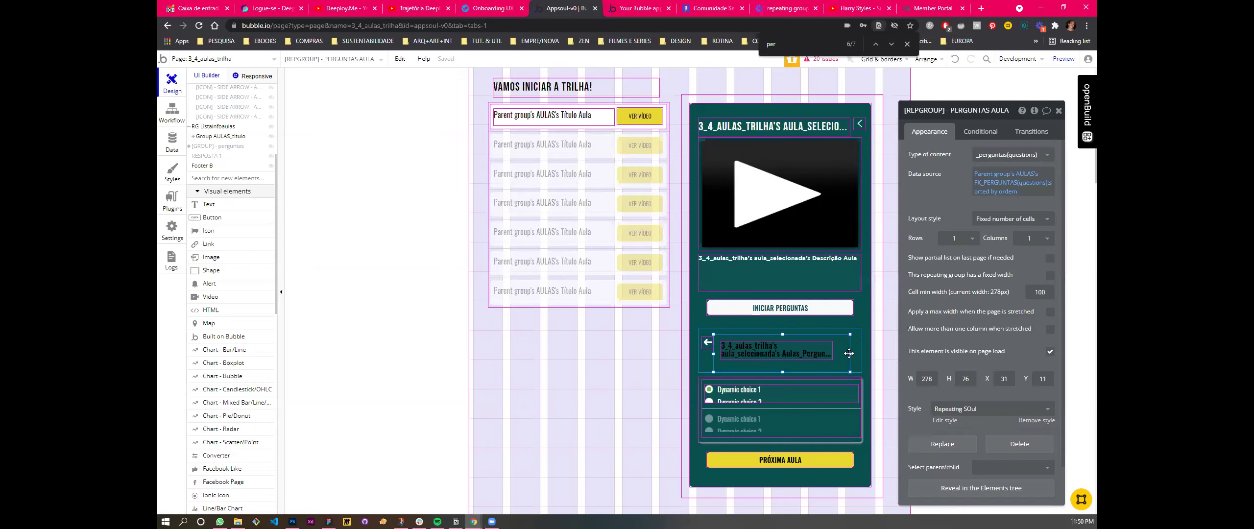
left_click(852, 353)
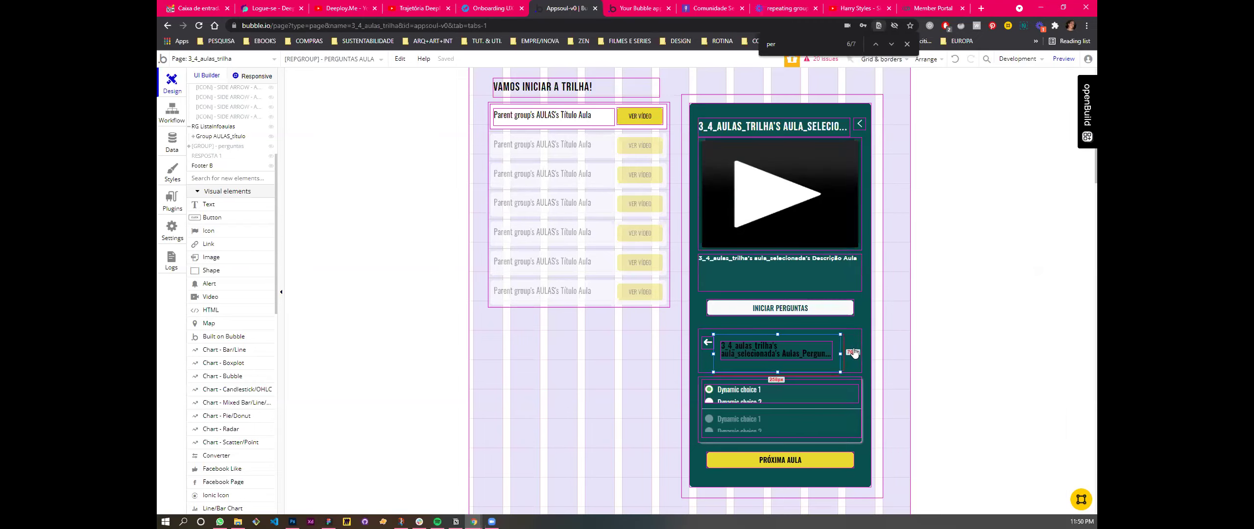
Step: Paste the right-arrow icon into the parent question group and place it just outside the repeating group at X 293, Y 16
double_click(855, 351)
left_click(706, 341)
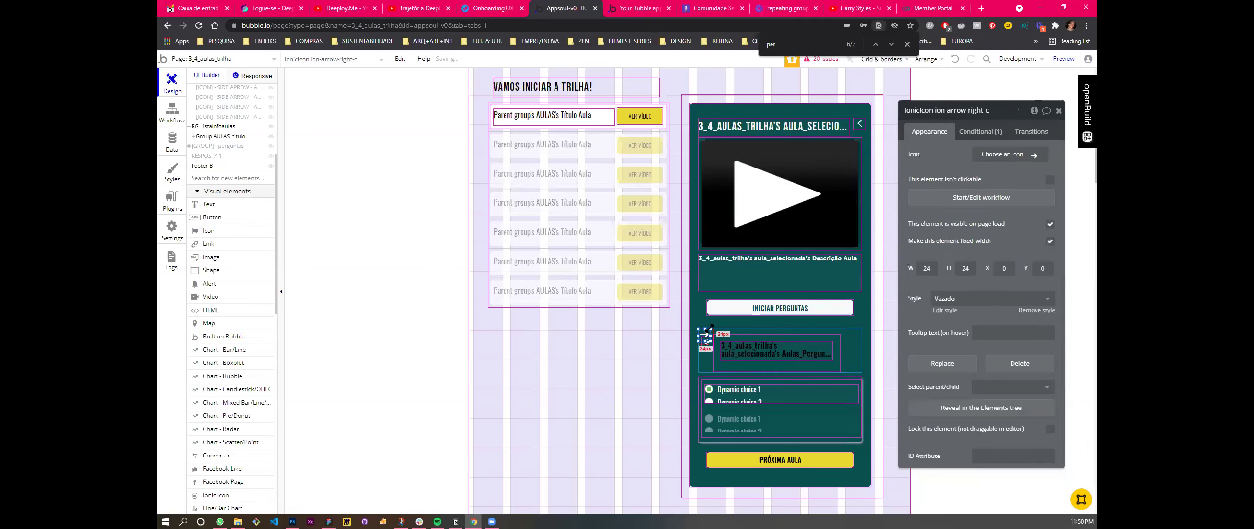
left_click_drag(709, 336, 850, 345)
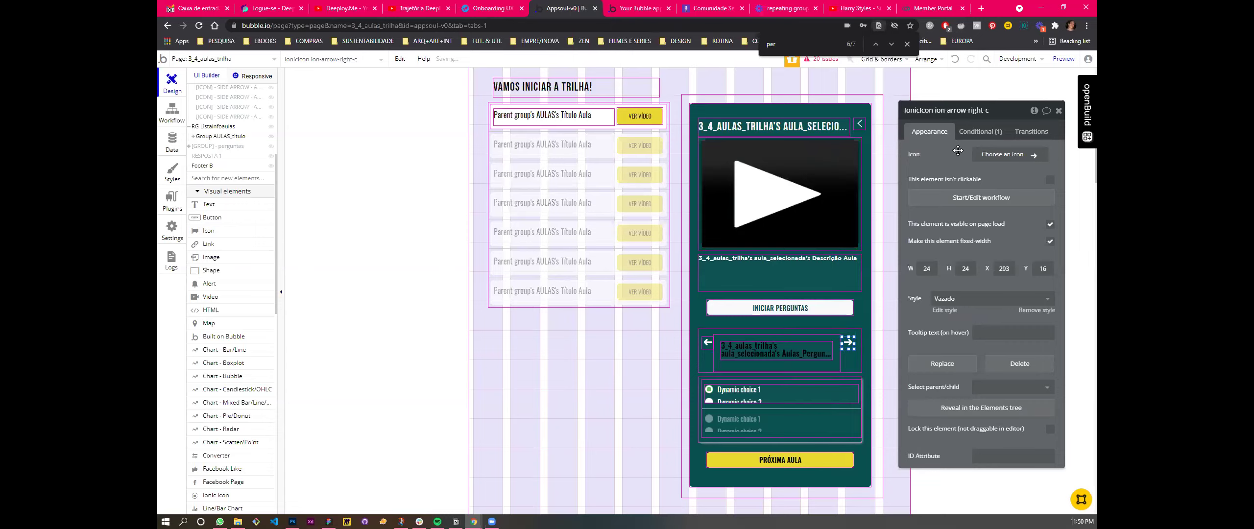
Step: Add a Show next action for [REPGROUP] - PERGUNTAS AULA to the repositioned right-arrow icon's workflow, leaving Wrap around off
left_click(970, 199)
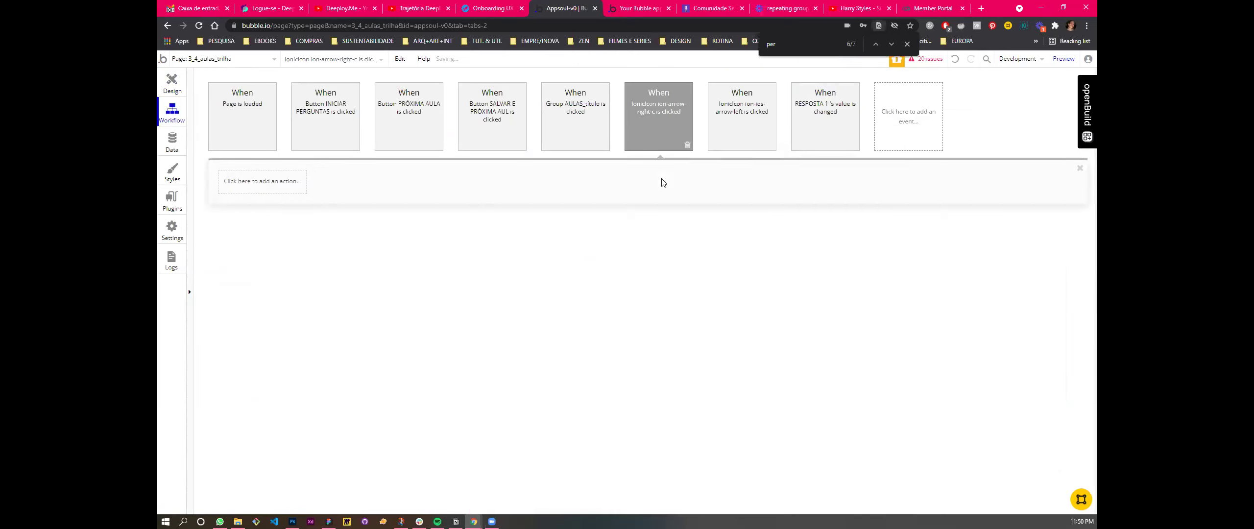
left_click(267, 181)
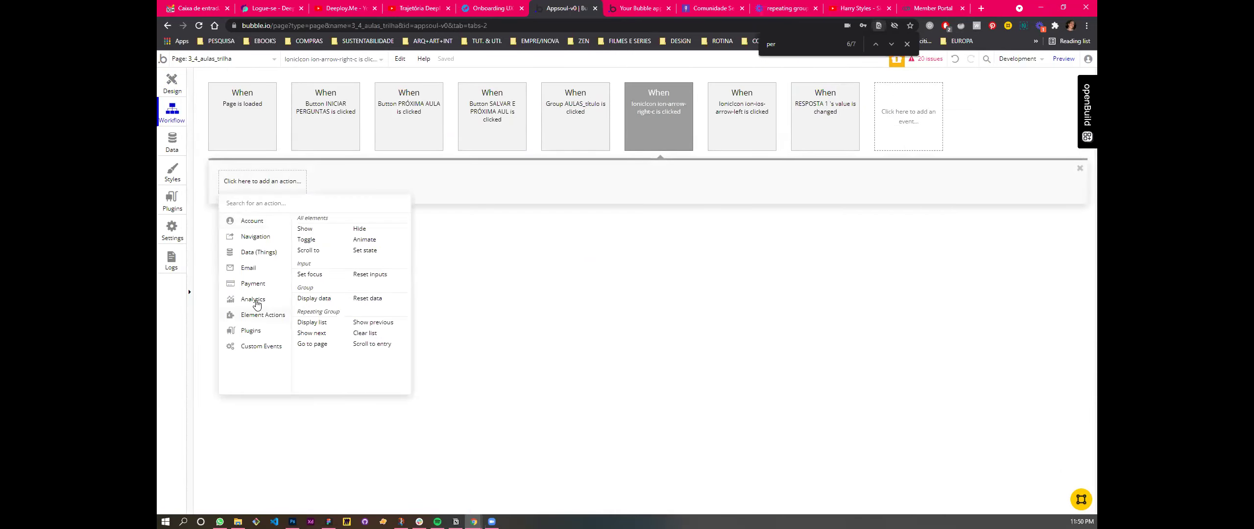
mouse_move(258, 315)
left_click(311, 333)
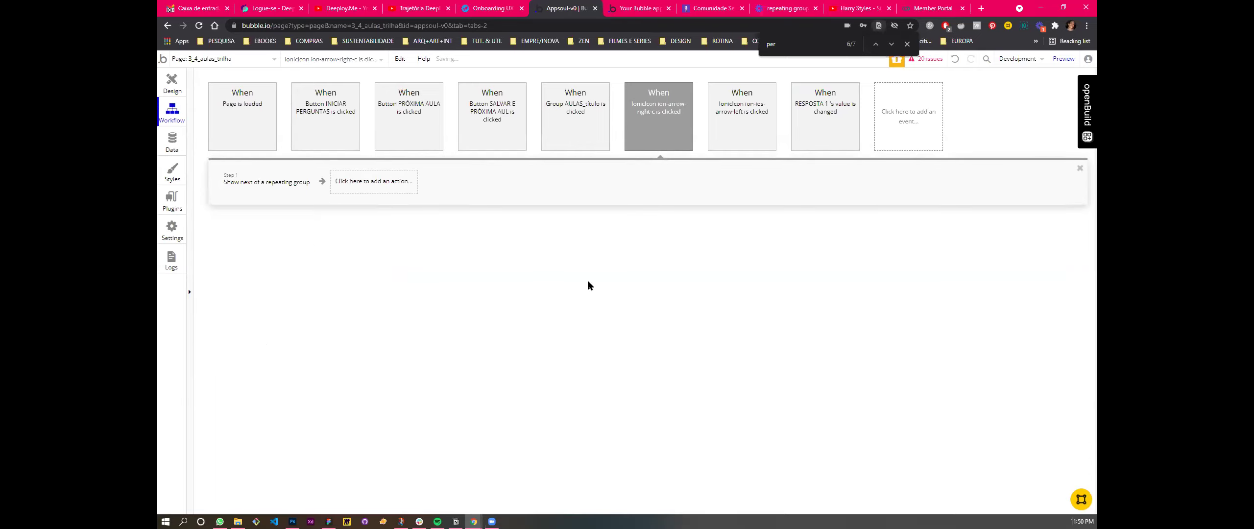
left_click(1002, 134)
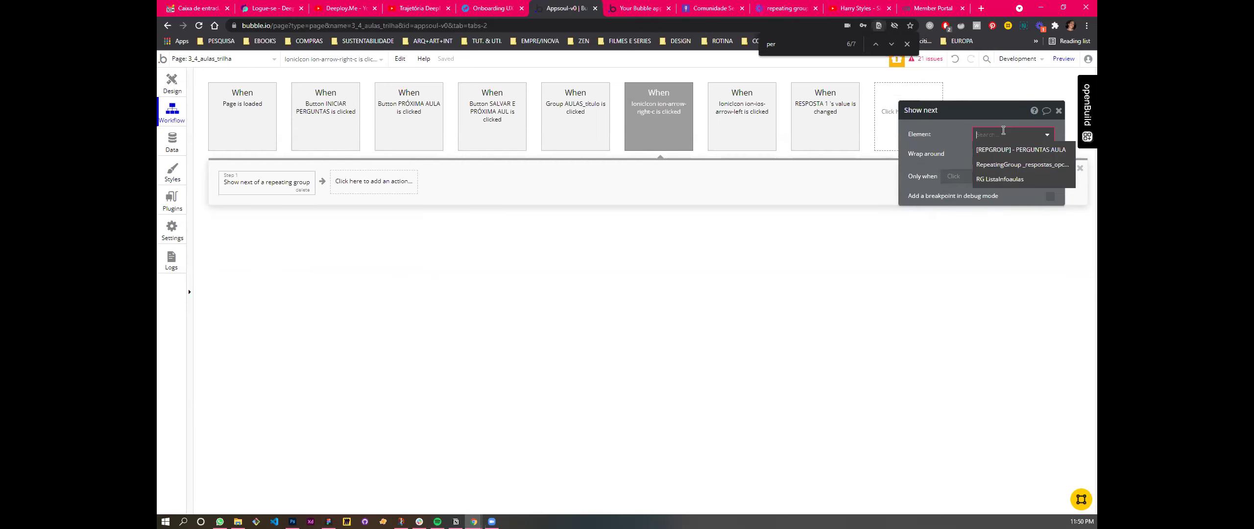
left_click(1004, 148)
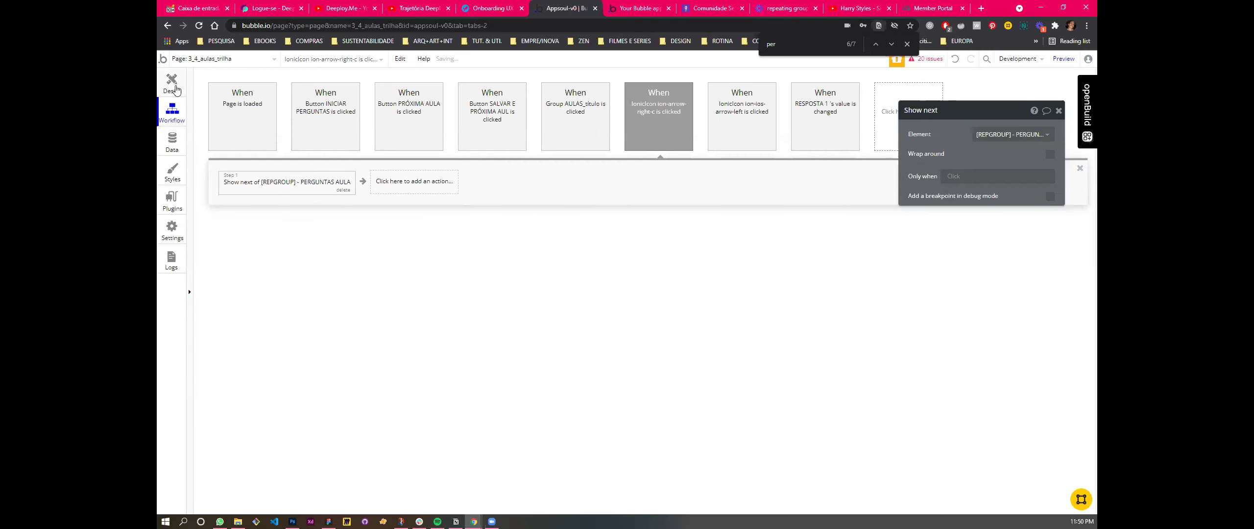
Step: Reload the page preview with the updated arrow and return to the page design in the Bubble editor
left_click(174, 87)
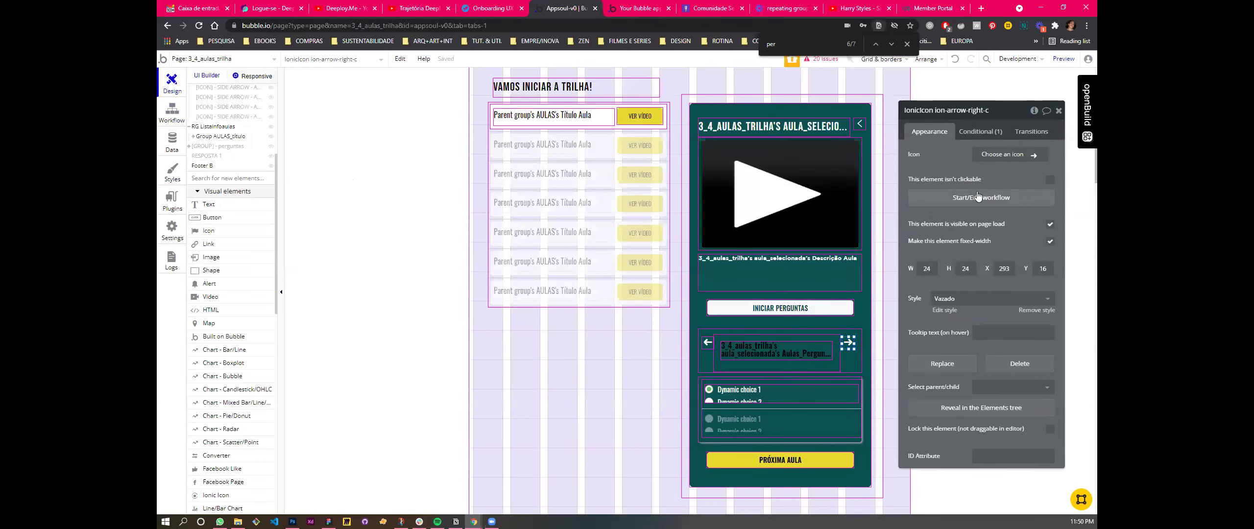
left_click(632, 8)
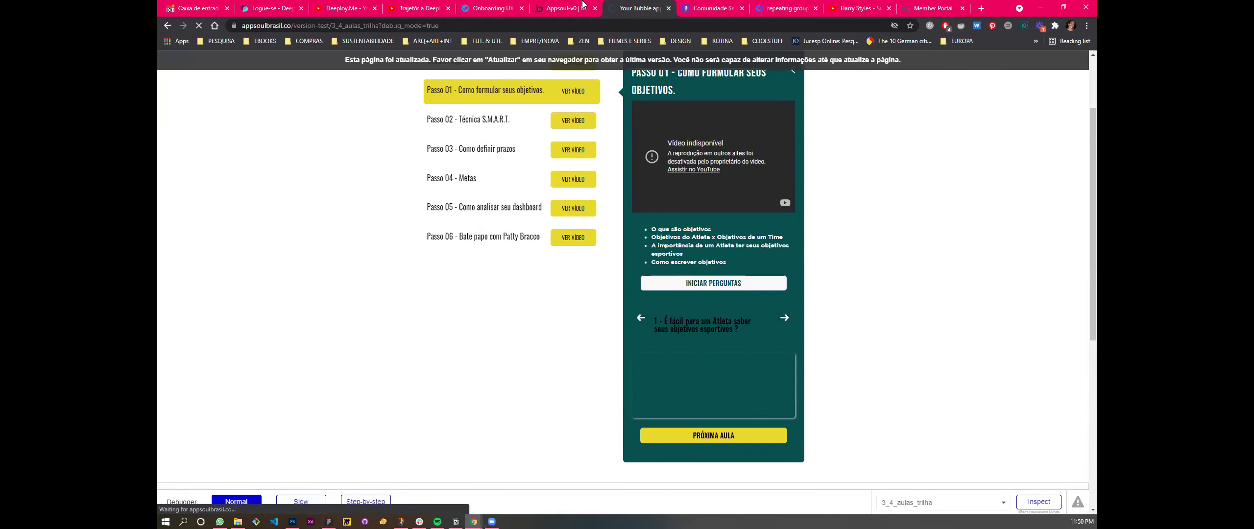
left_click(563, 8)
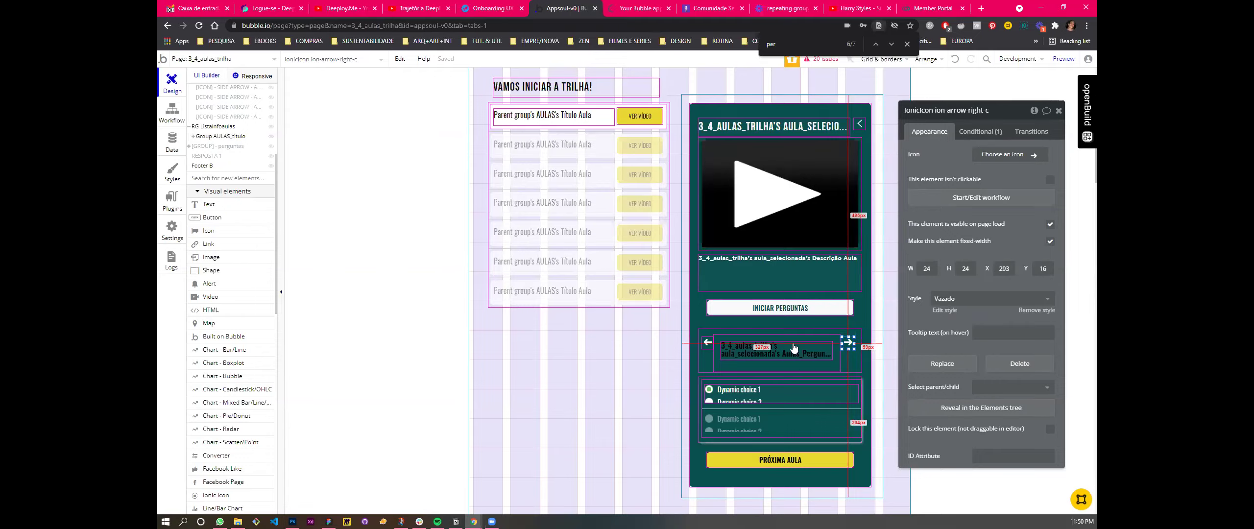
Step: Test the right arrow of the lesson questions in the page preview and return to the page design in the editor
left_click(635, 6)
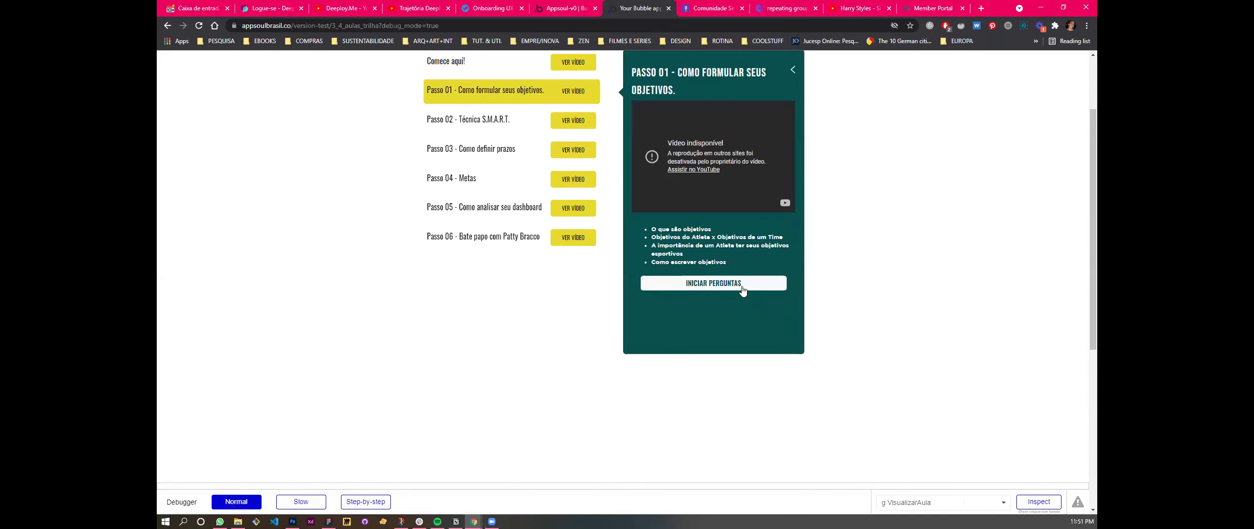
left_click(782, 318)
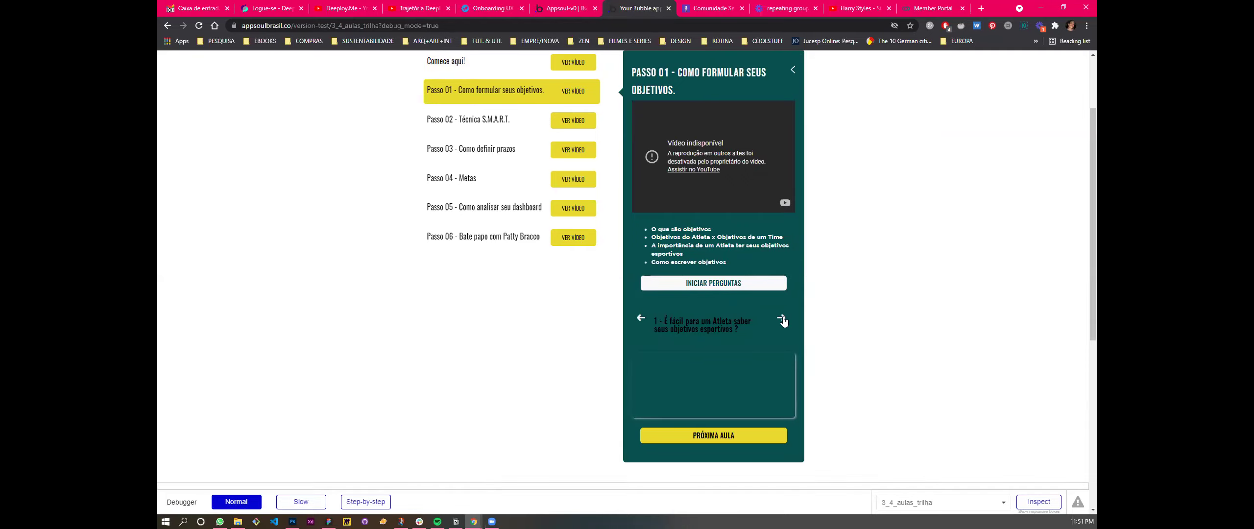
key("ctrl+shift+Tab")
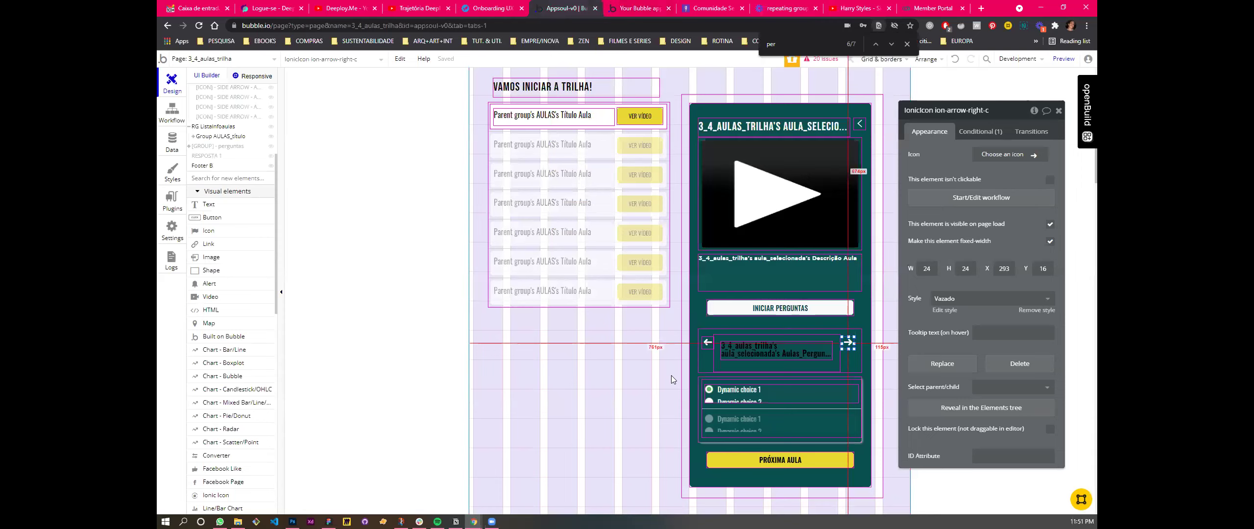
left_click(907, 44)
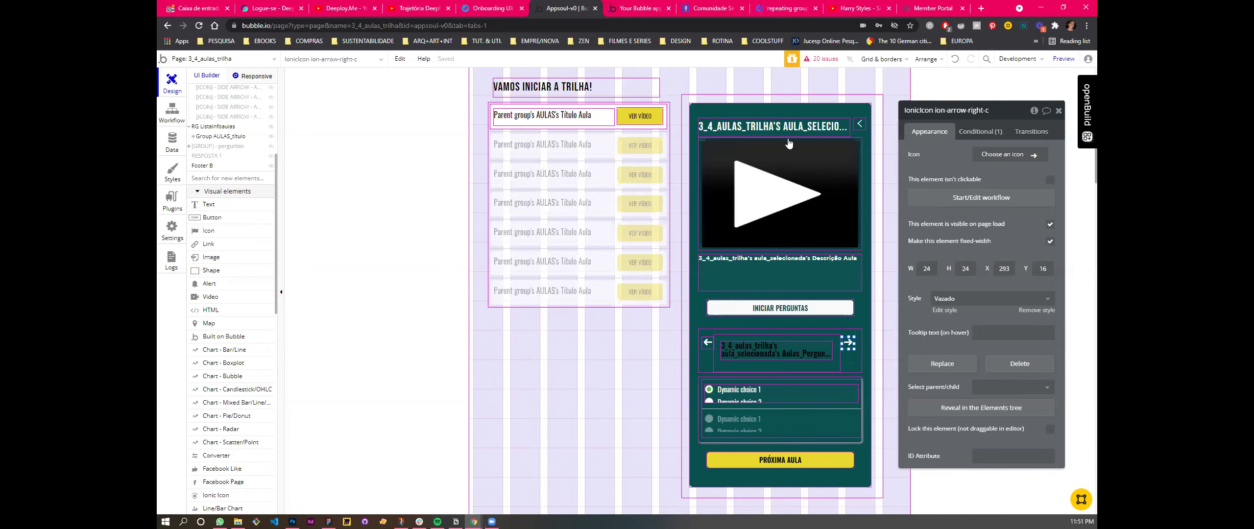
Step: Review the app's list of issues and open the Footer_Dashboard issue about the Open URL in New Tab action's missing Element ID
key("alt")
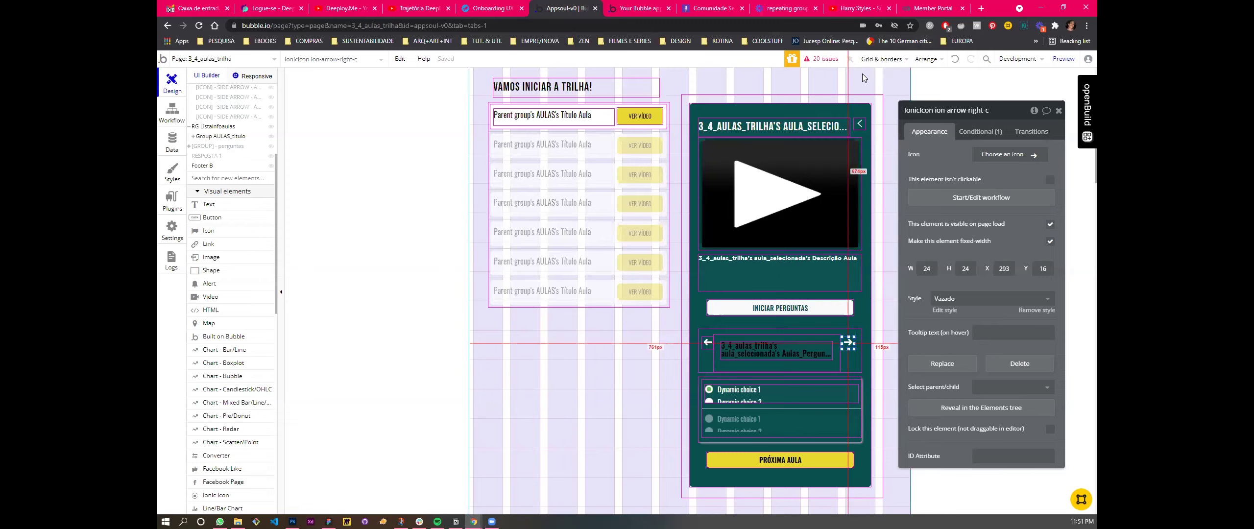
left_click(837, 59)
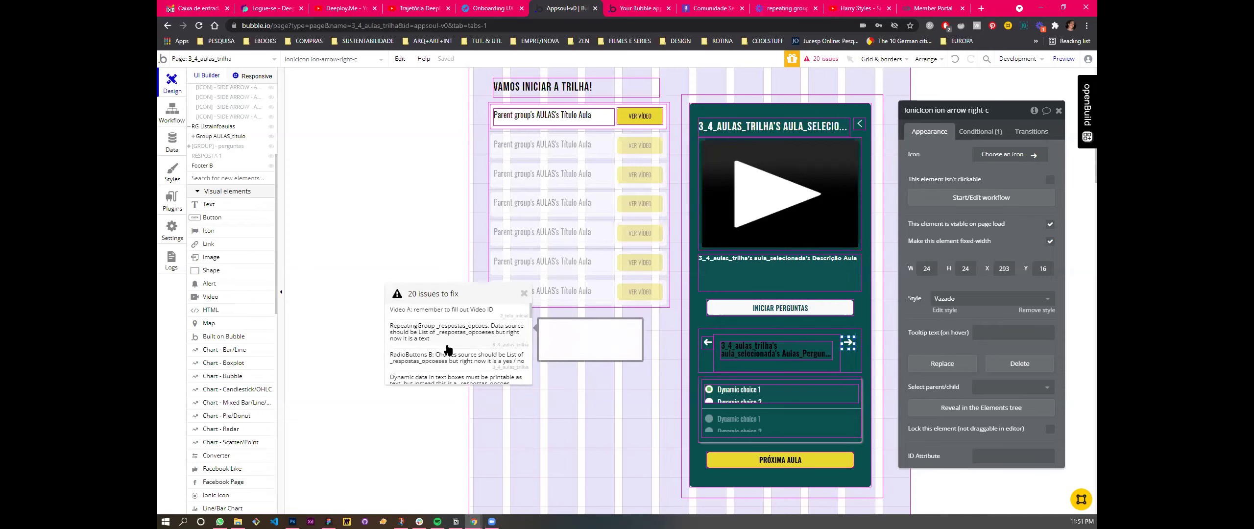
scroll(440, 338, "down", 5)
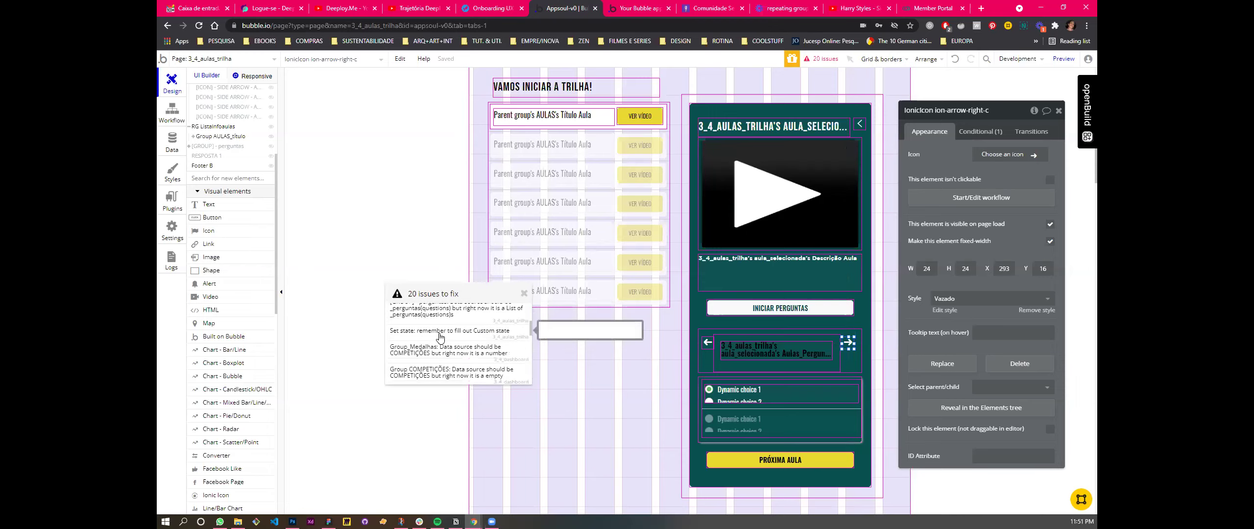
scroll(427, 362, "down", 5)
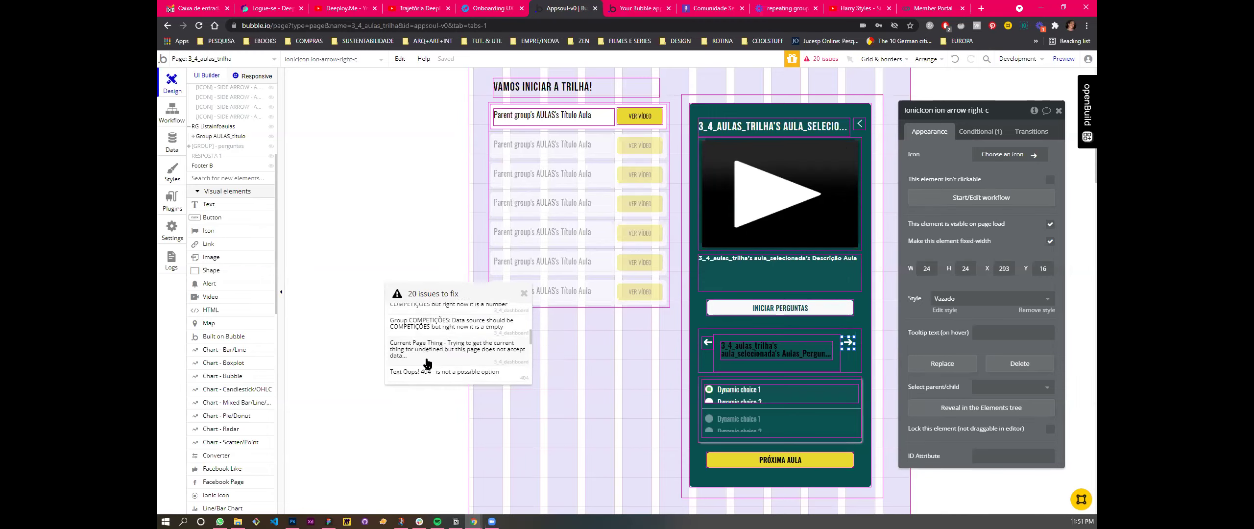
scroll(427, 362, "down", 1)
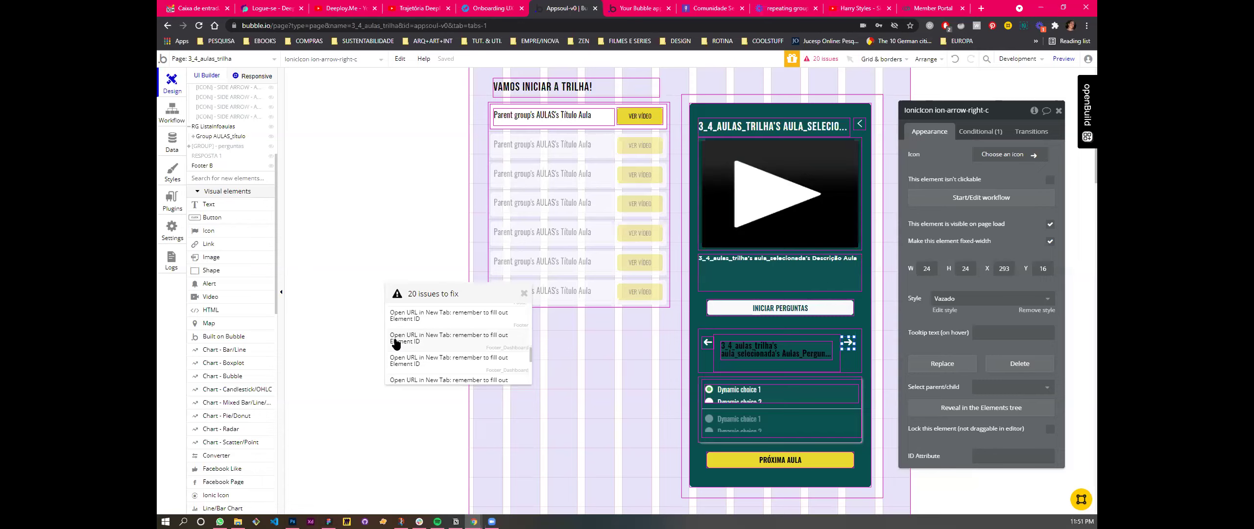
left_click(463, 342)
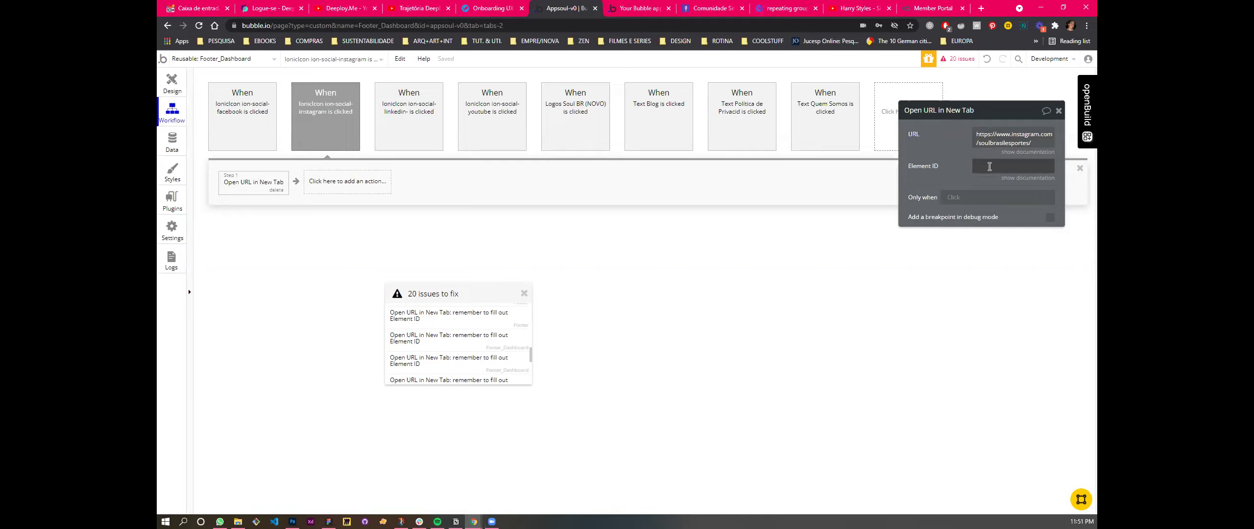
Step: Read the Element ID field's documentation for the Instagram icon's Open URL in New Tab action and reselect that action
left_click(1010, 180)
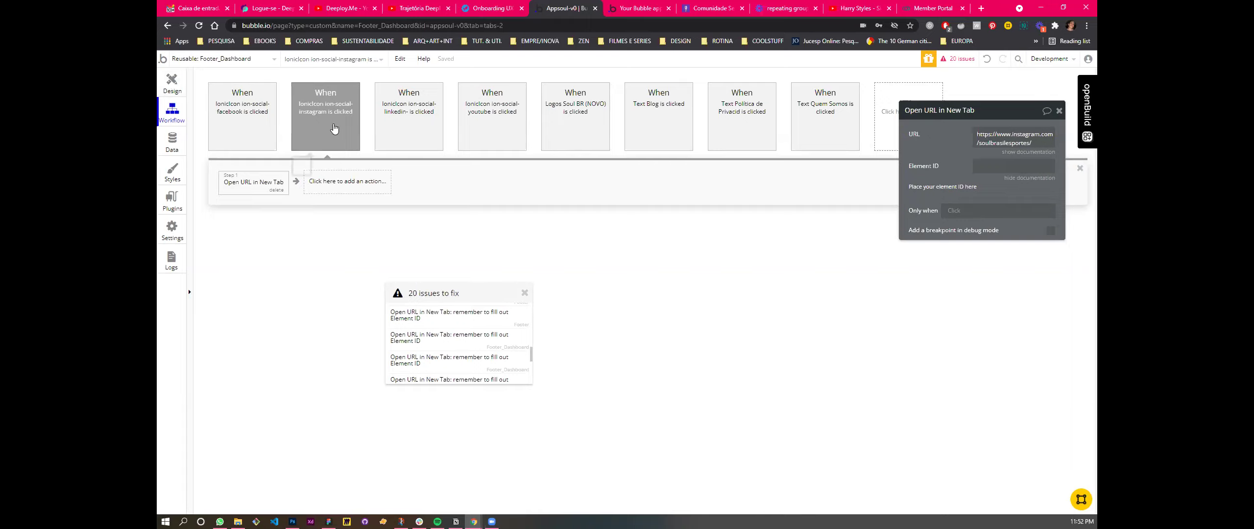
left_click(251, 187)
left_click(254, 186)
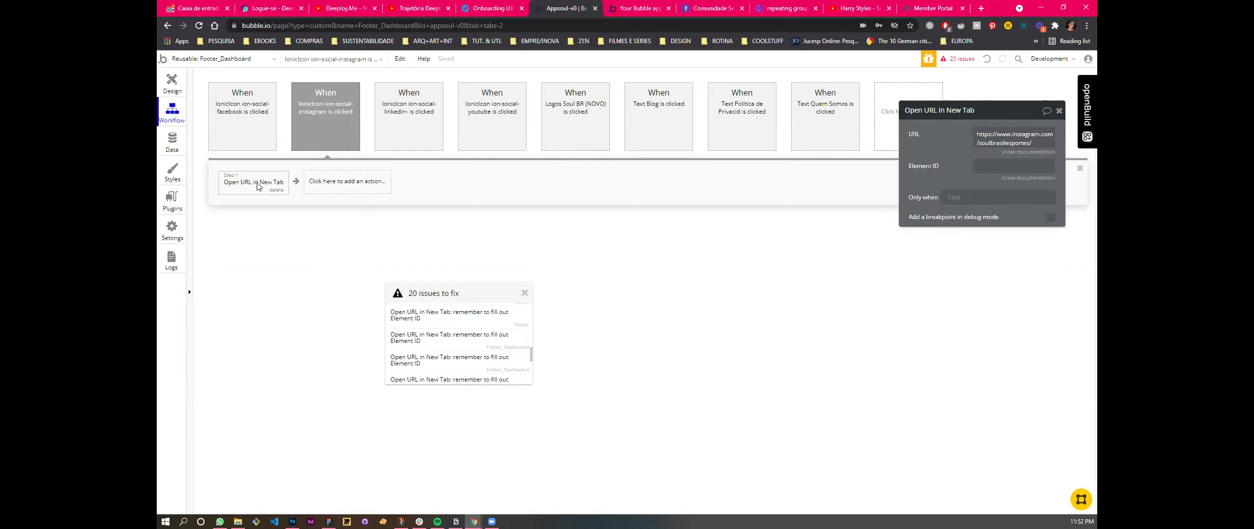
Step: Try adding a second Open URL in New Tab action to the Instagram icon's workflow, undo it, and reopen the original action
left_click(337, 185)
type("url")
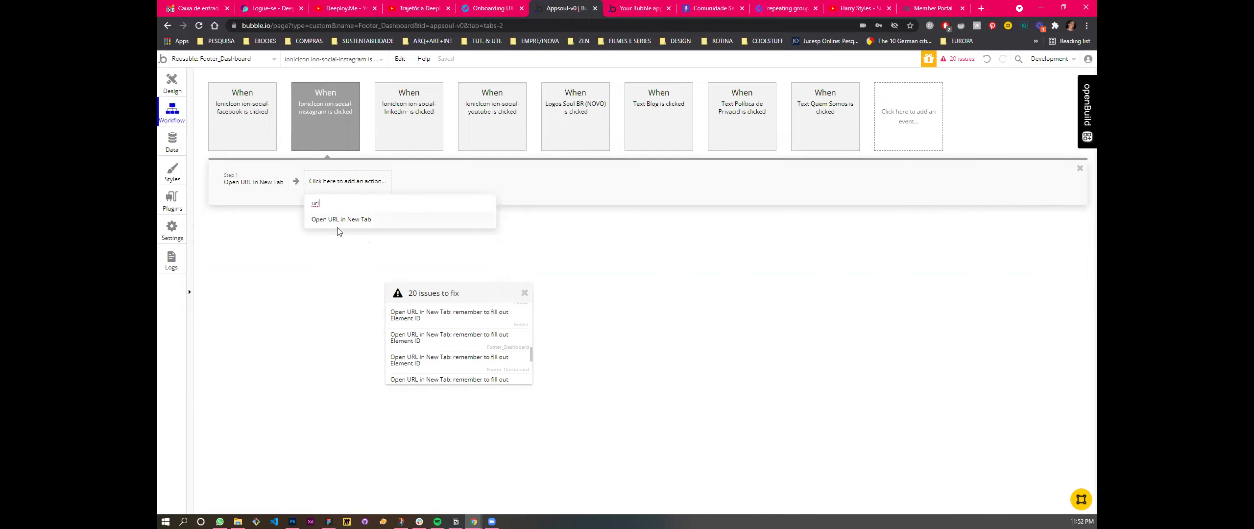
left_click(369, 225)
key("ctrl+z")
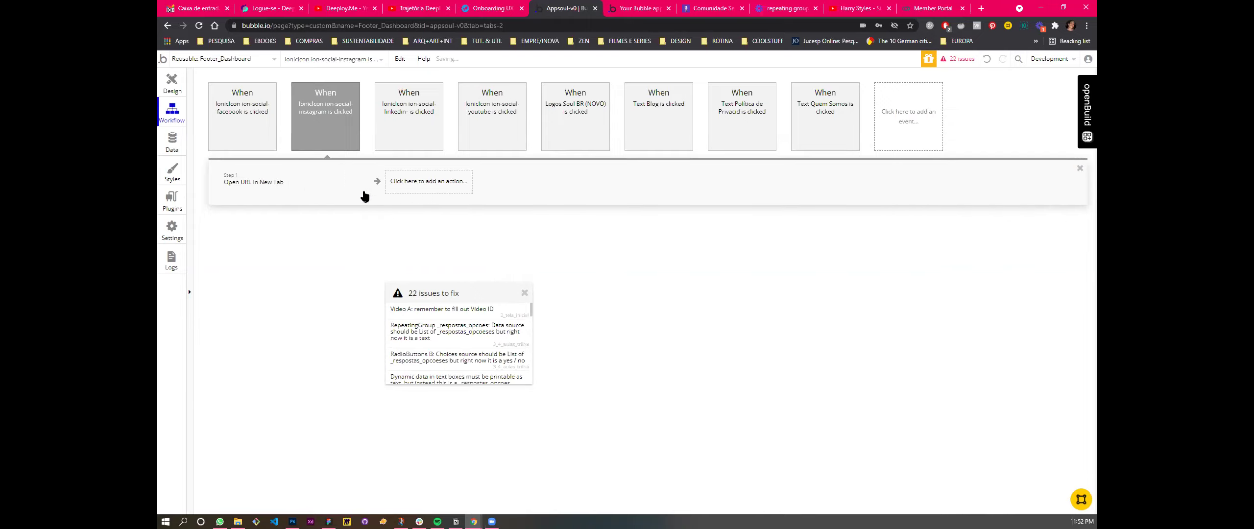
left_click(287, 190)
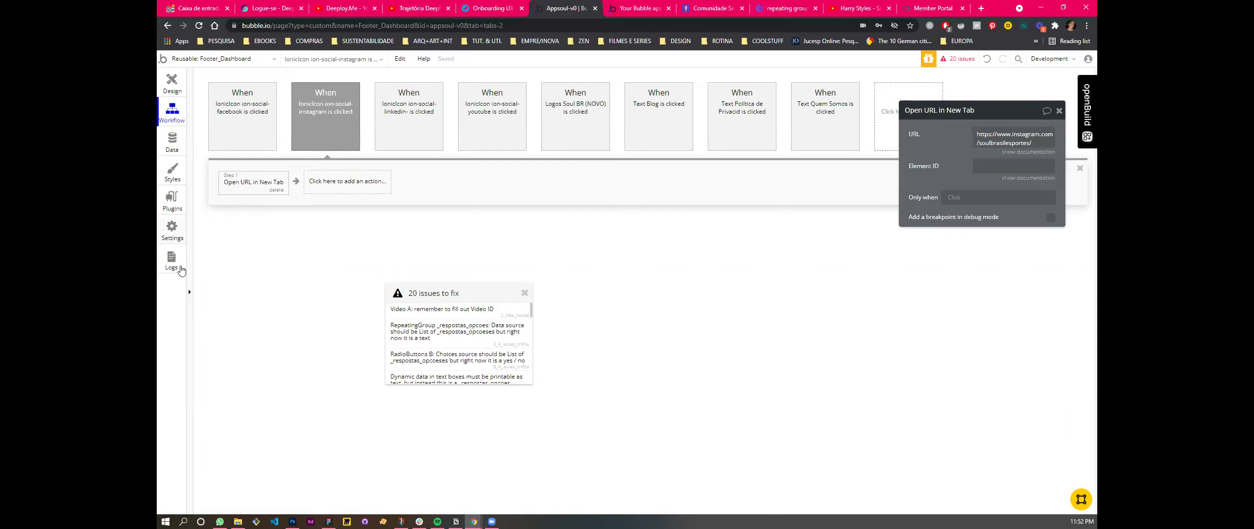
Step: Find Open URL In New Tab among the installed plugins and open its plugin page at the instructions
left_click(173, 233)
left_click(172, 201)
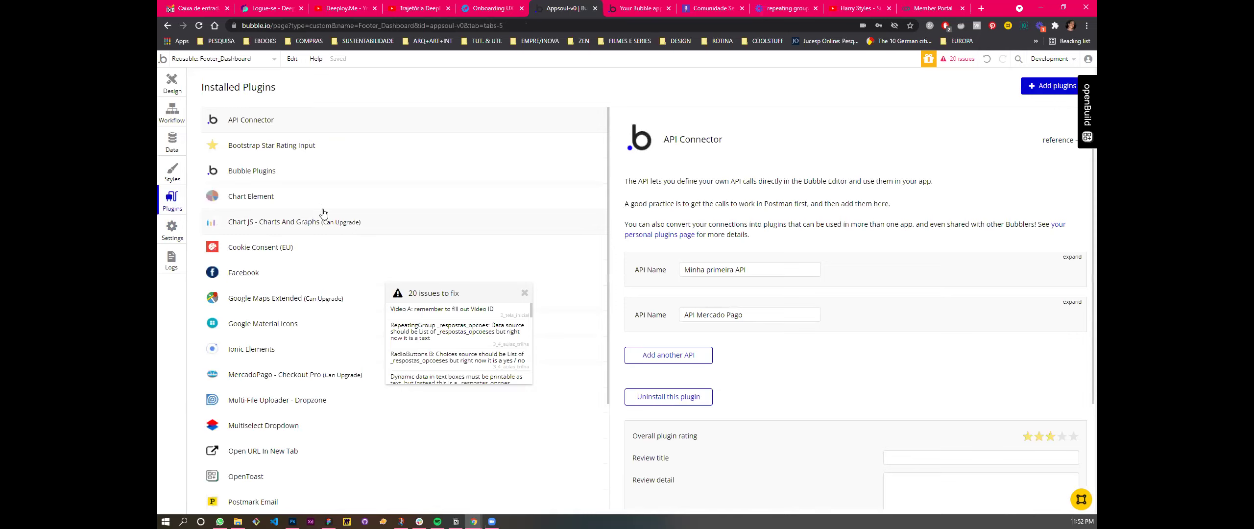
scroll(310, 161, "down", 3)
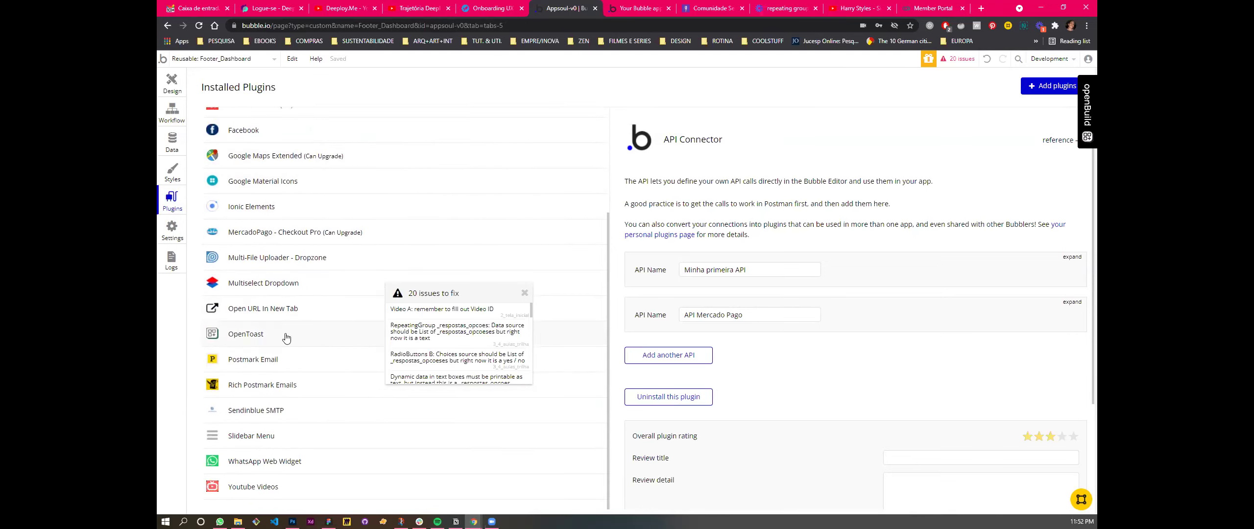
left_click(254, 313)
left_click(524, 293)
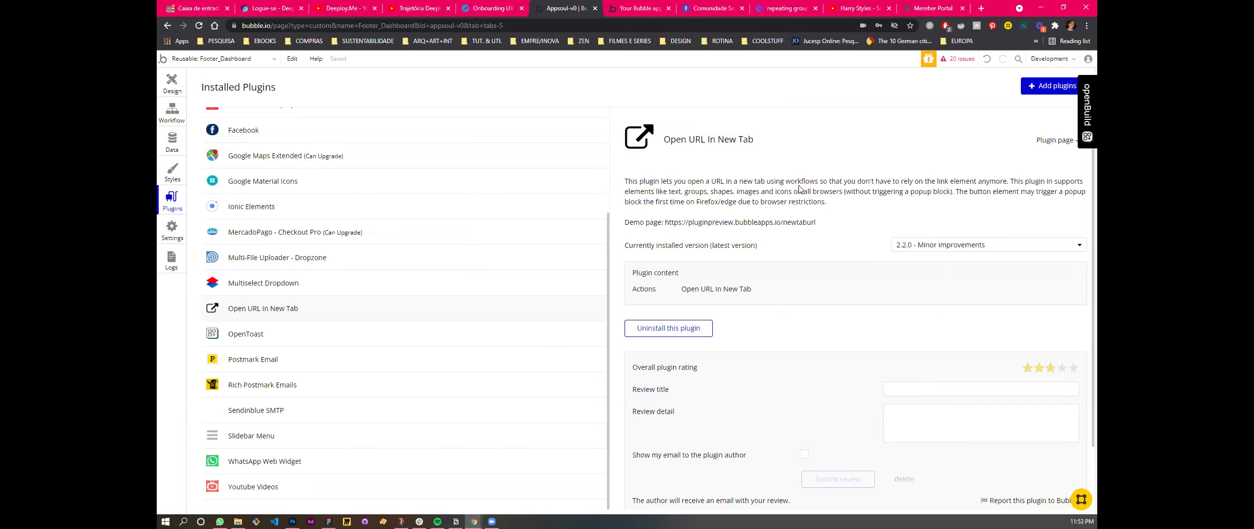
scroll(800, 191, "down", 1)
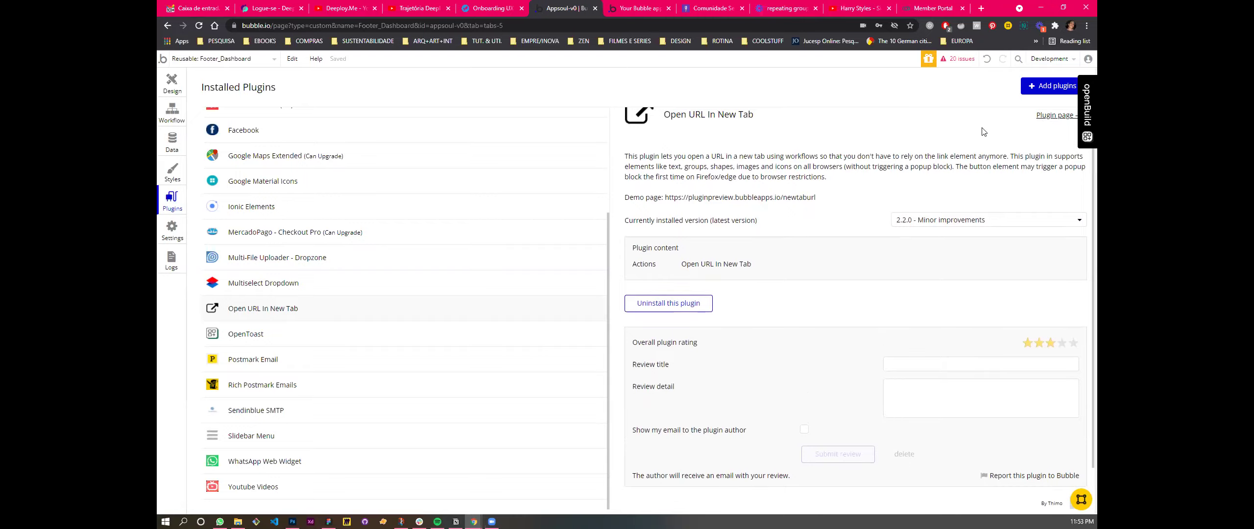
left_click(1053, 116)
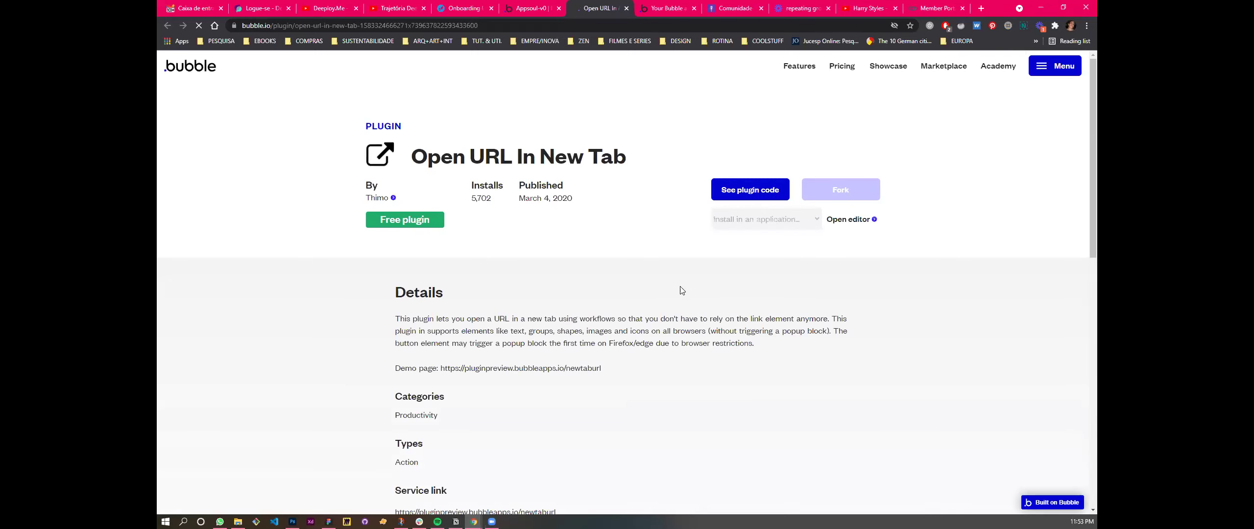
scroll(592, 338, "down", 3)
scroll(592, 340, "down", 3)
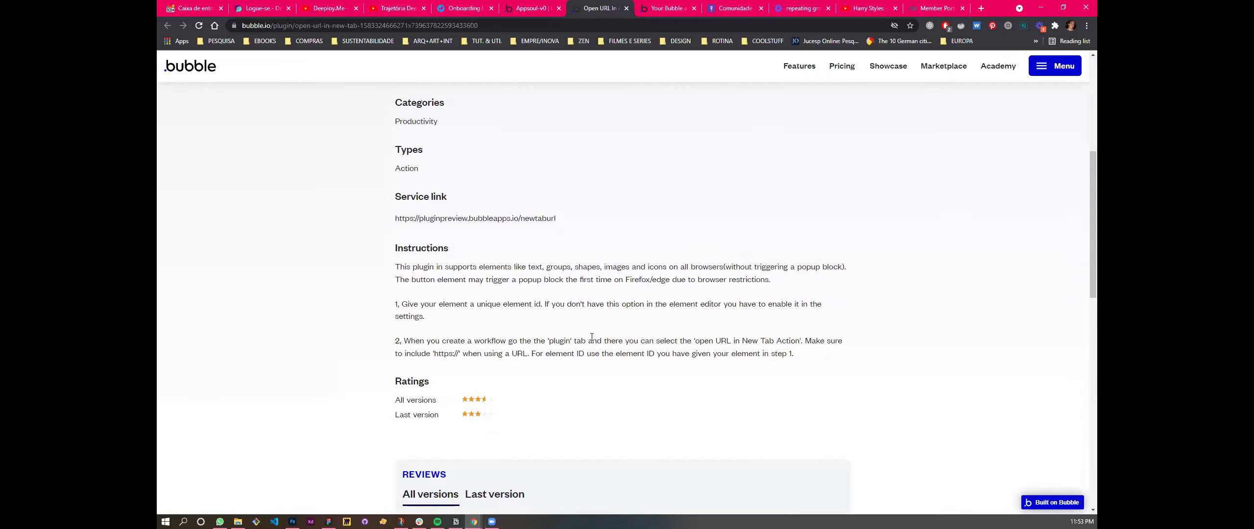
Step: Bookmark the Open URL In New Tab plugin page under the name id
key("ctrl+d")
type("id")
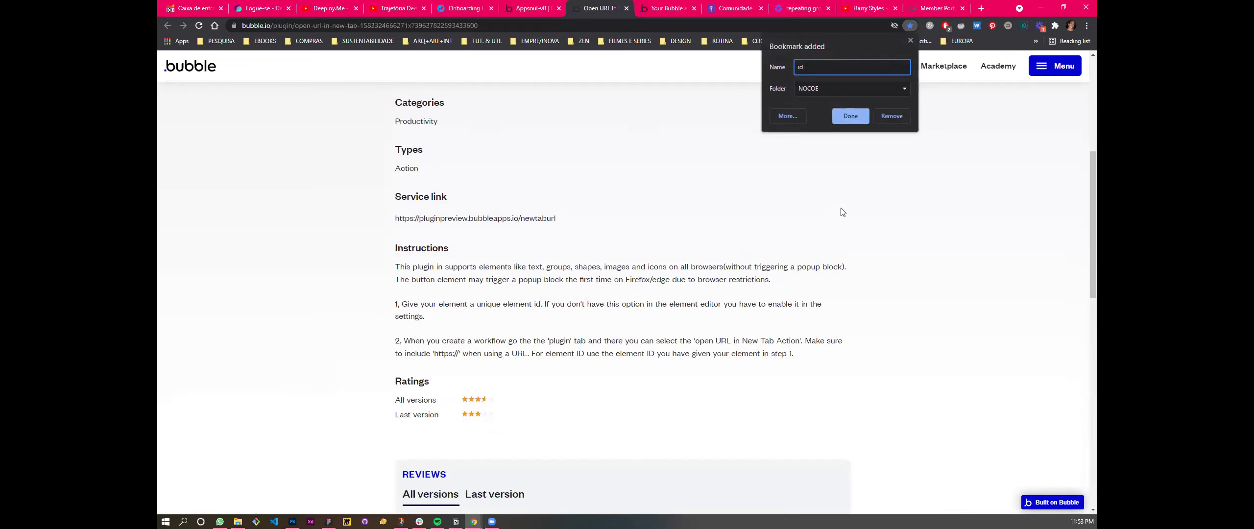
left_click(851, 116)
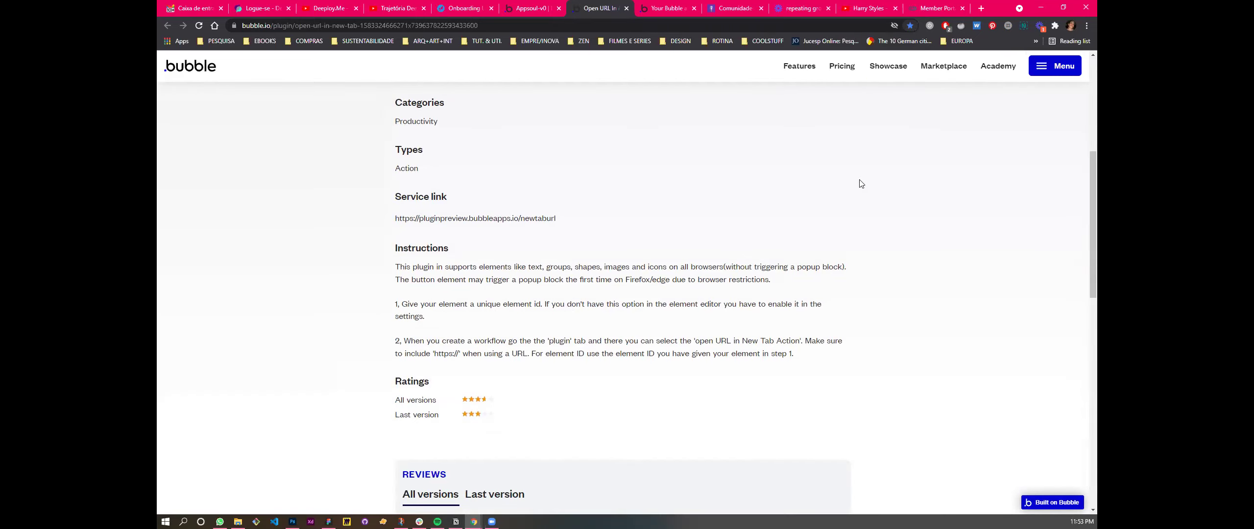
Step: Search the plugin page for "id" and highlight the second instruction, which explains how to use the element ID in a workflow
key("ctrl+f")
type("id")
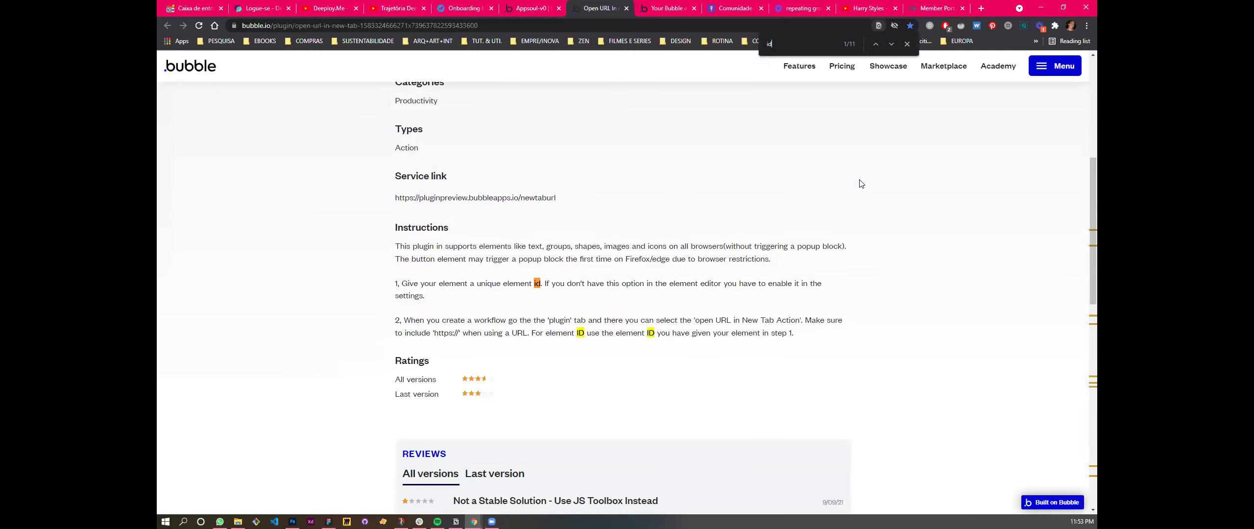
left_click_drag(405, 320, 608, 319)
left_click(407, 320)
left_click_drag(406, 320, 850, 325)
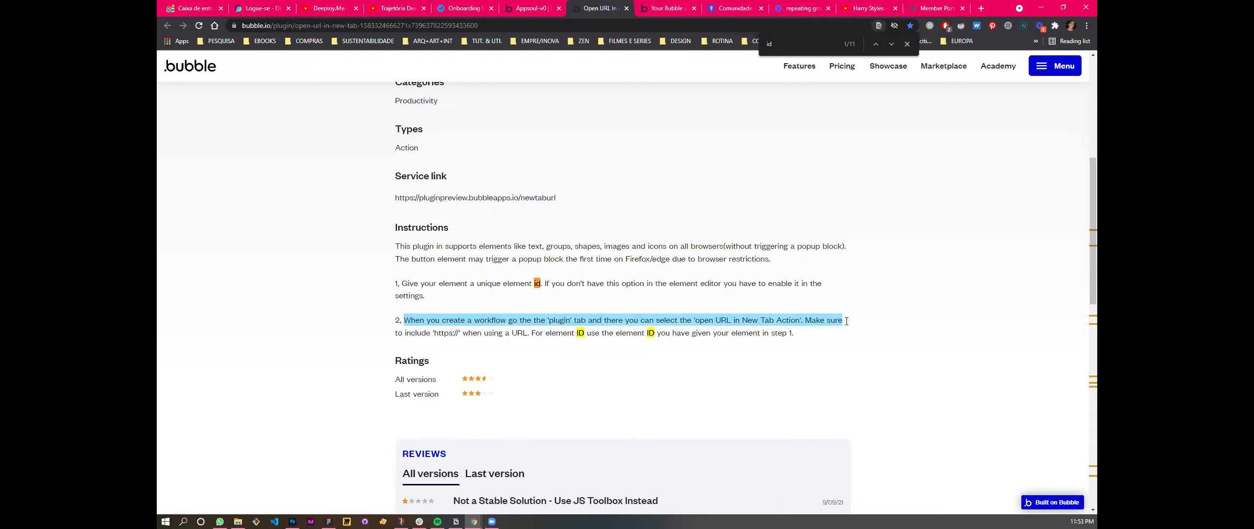
left_click_drag(846, 321, 795, 340)
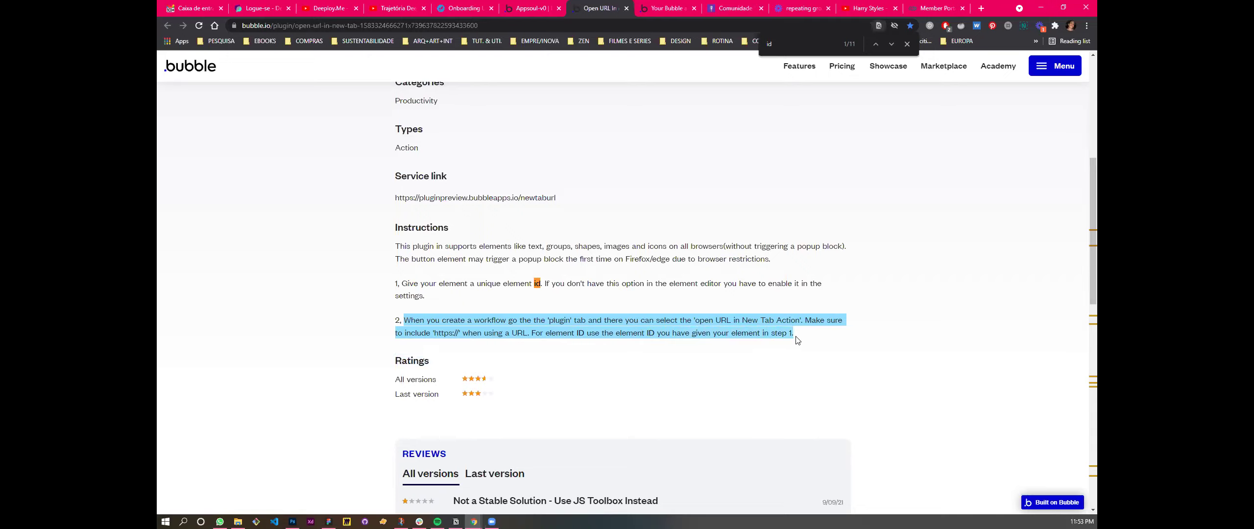
left_click(487, 279)
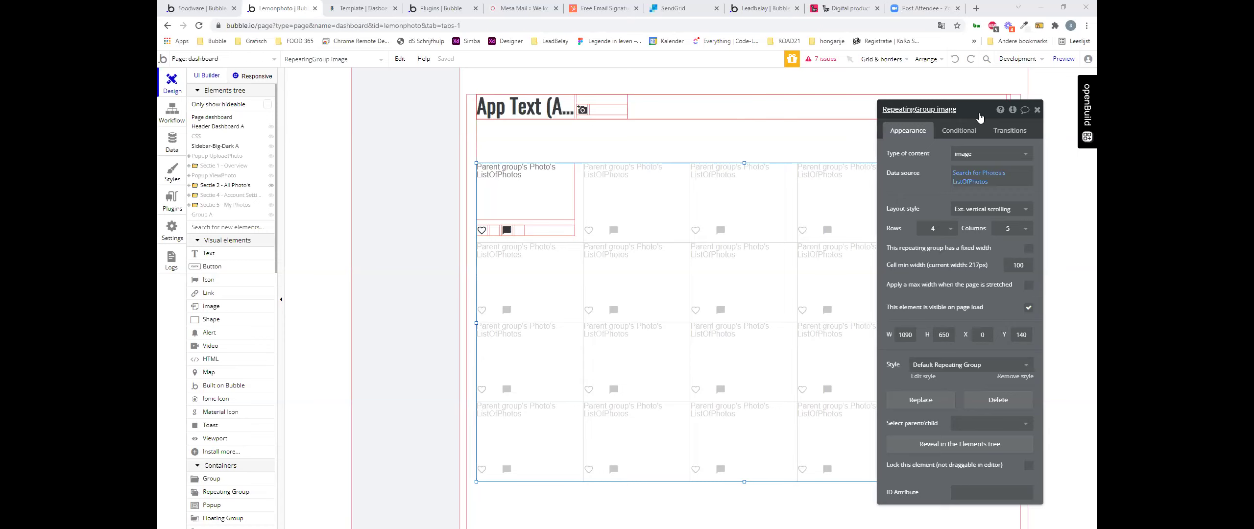
Step: Move the RepeatingGroup image properties clear of the photo grid and open the properties of the "Add a photo" text beside the page title
left_click_drag(979, 118, 396, 111)
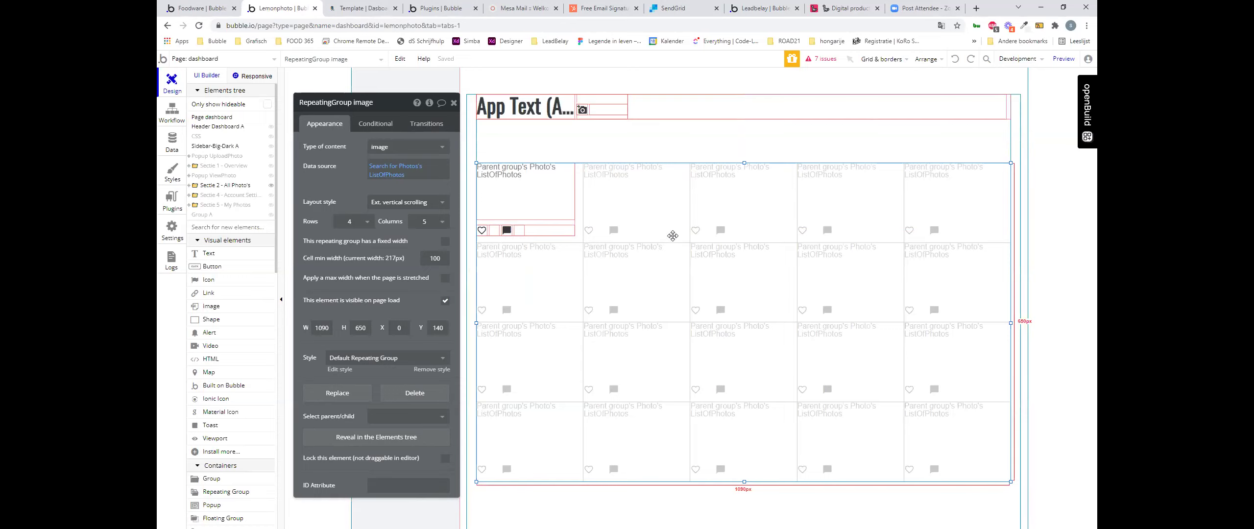
left_click_drag(358, 110, 238, 97)
scroll(701, 232, "up", 1)
scroll(482, 184, "down", 2)
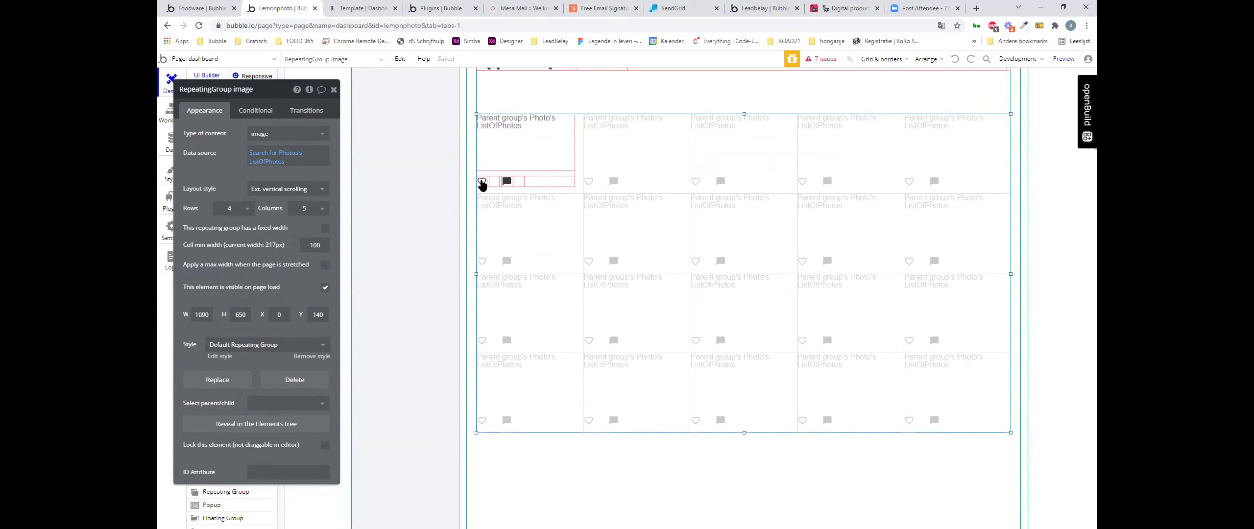
scroll(505, 196, "up", 3)
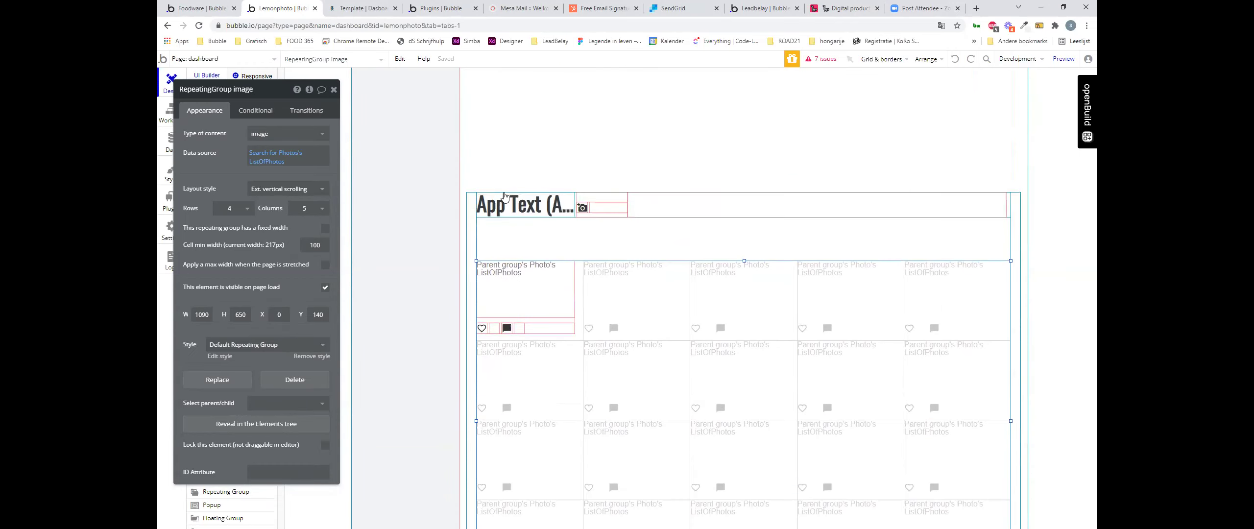
left_click(608, 208)
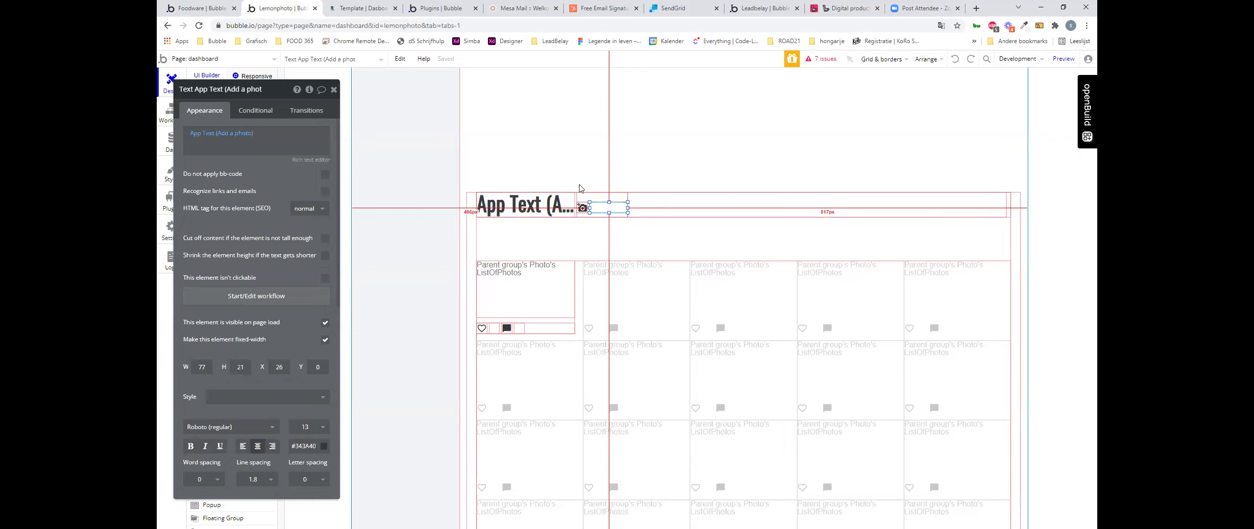
Step: Test uploading four images from Downloads through the Add Photos popup in the reloaded dashboard preview, and cancel the popup
left_click(360, 8)
key("F5")
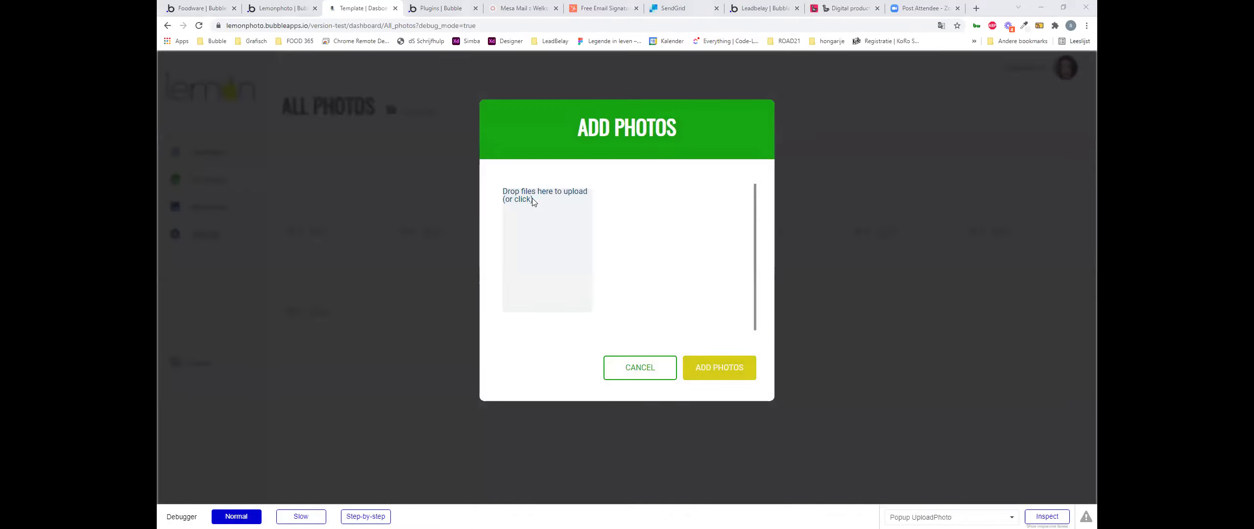
left_click(534, 202)
left_click(264, 98)
left_click(301, 93, "ctrl")
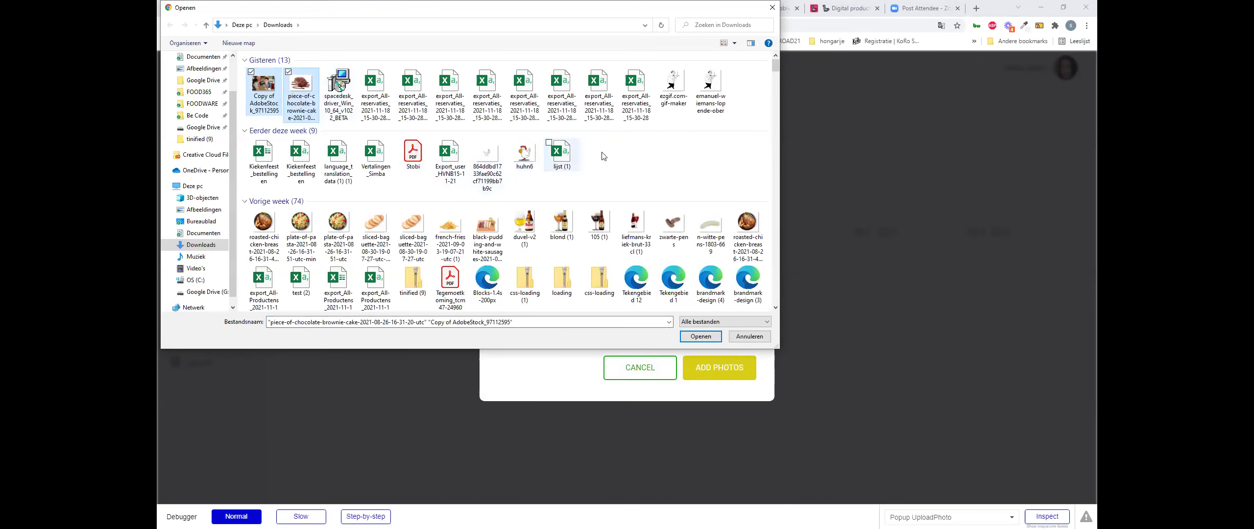
left_click(635, 226, "ctrl")
left_click(591, 232, "ctrl")
key("Return")
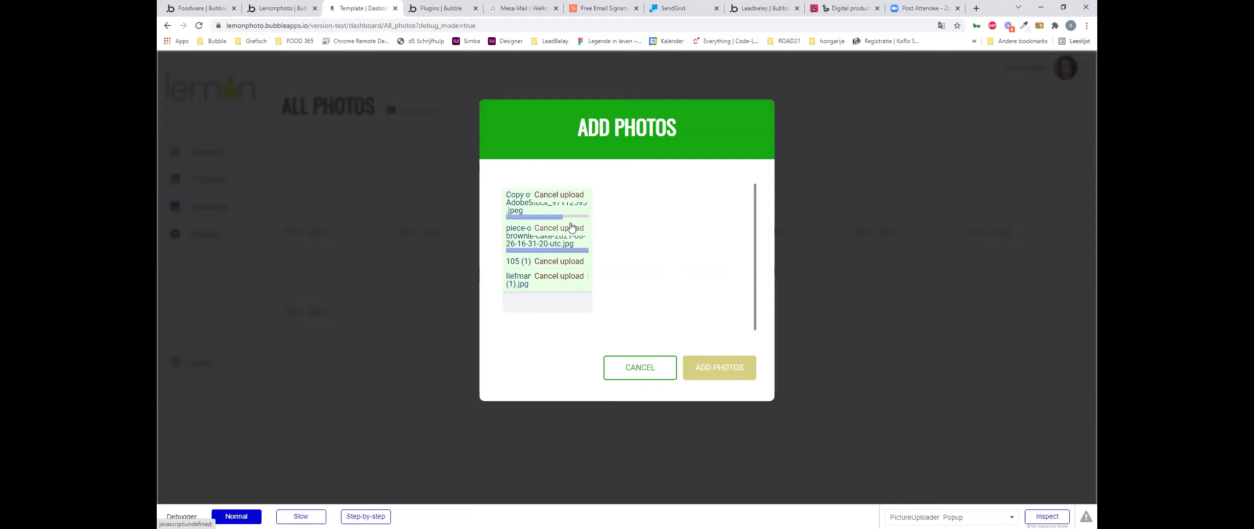
left_click(637, 371)
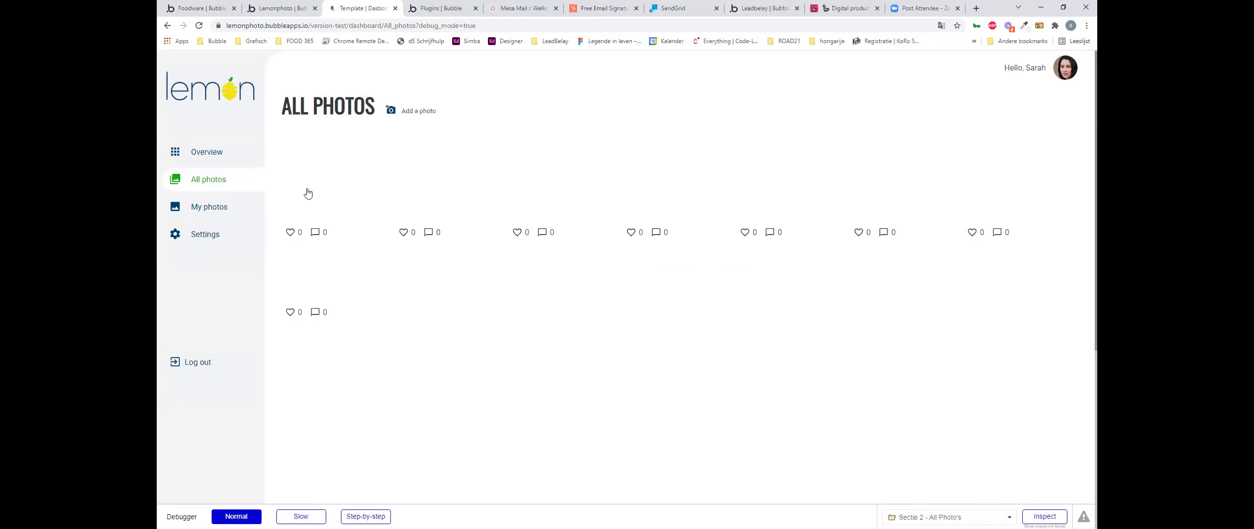
Step: Open the first photo's detail popup in the preview, and inspect the All Photos entries in the editor's app data
left_click(308, 193)
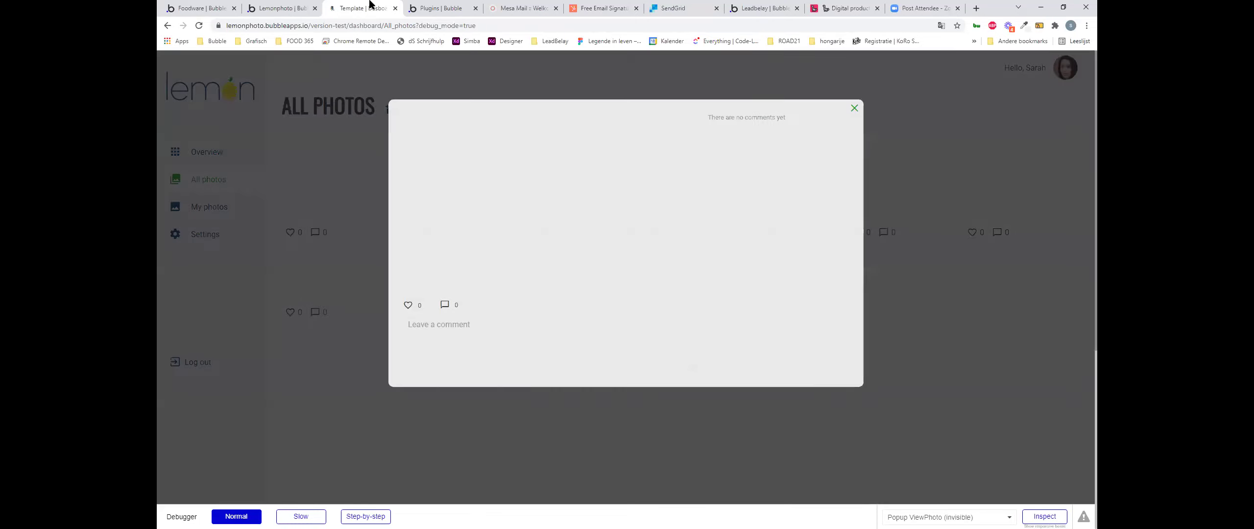
left_click(294, 8)
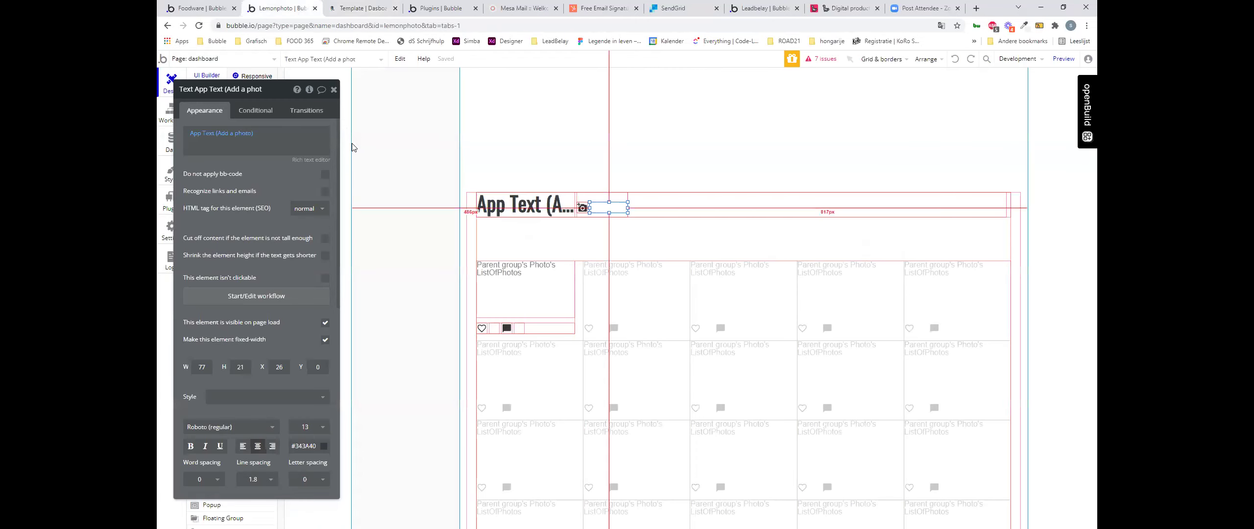
left_click(333, 90)
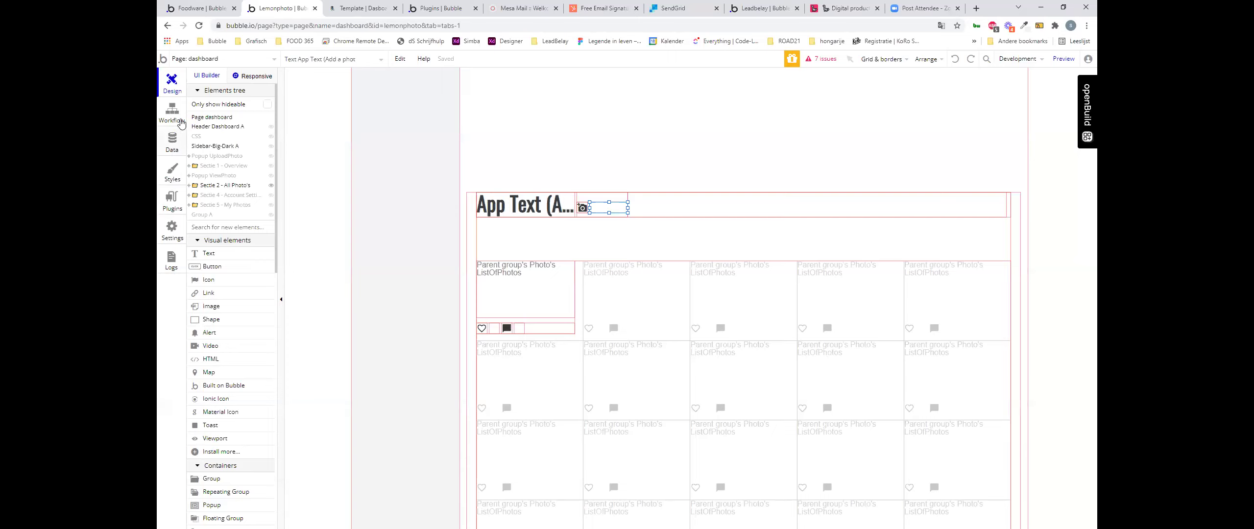
left_click(173, 142)
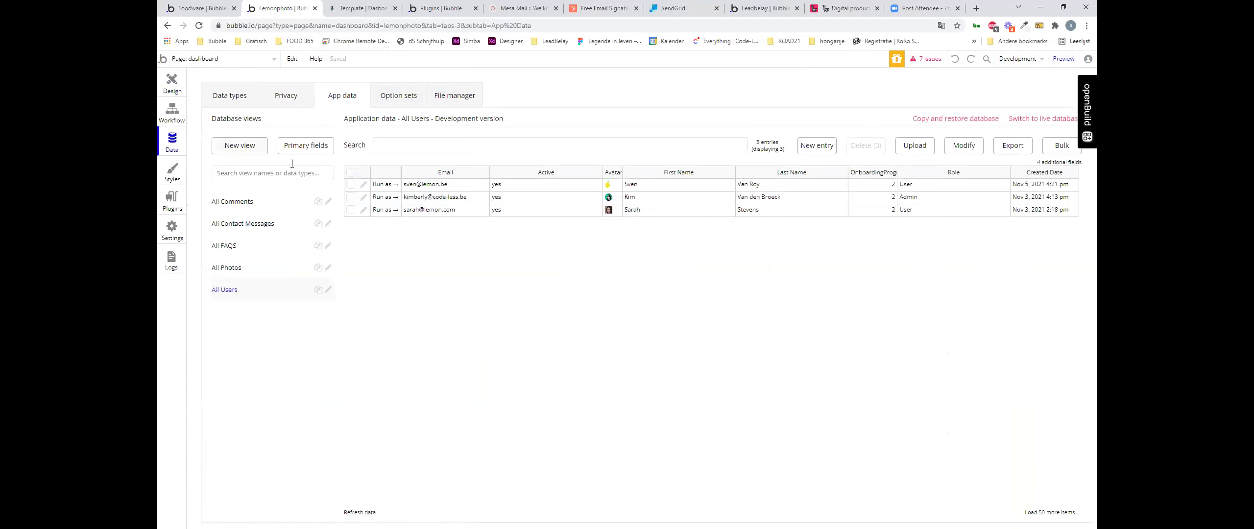
left_click(235, 271)
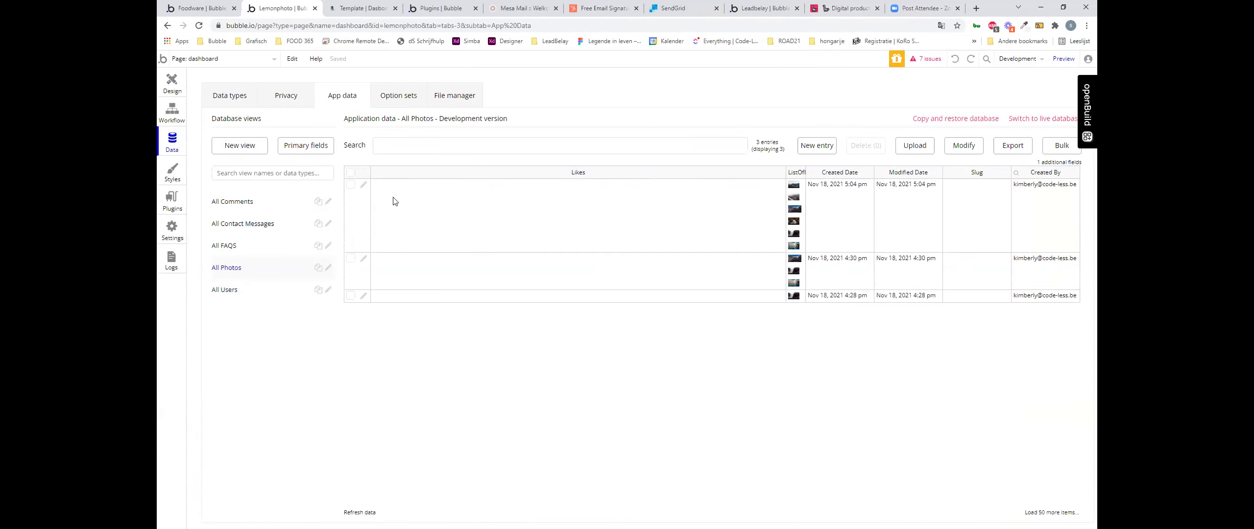
Step: Review the Photo data type's fields and the data source of the RepeatingGroup image on the dashboard page
left_click(249, 103)
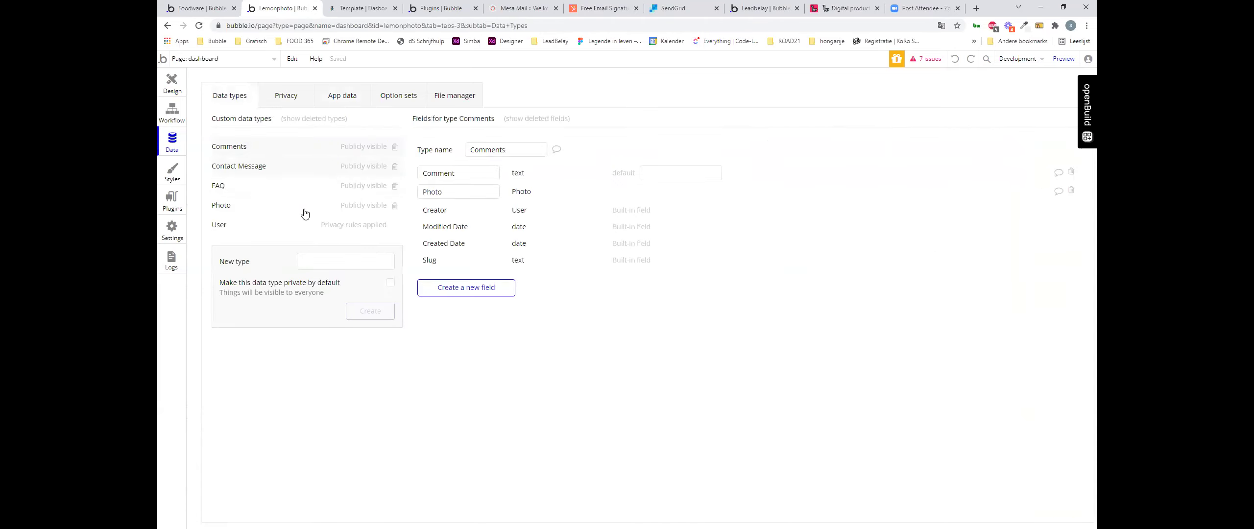
left_click(244, 207)
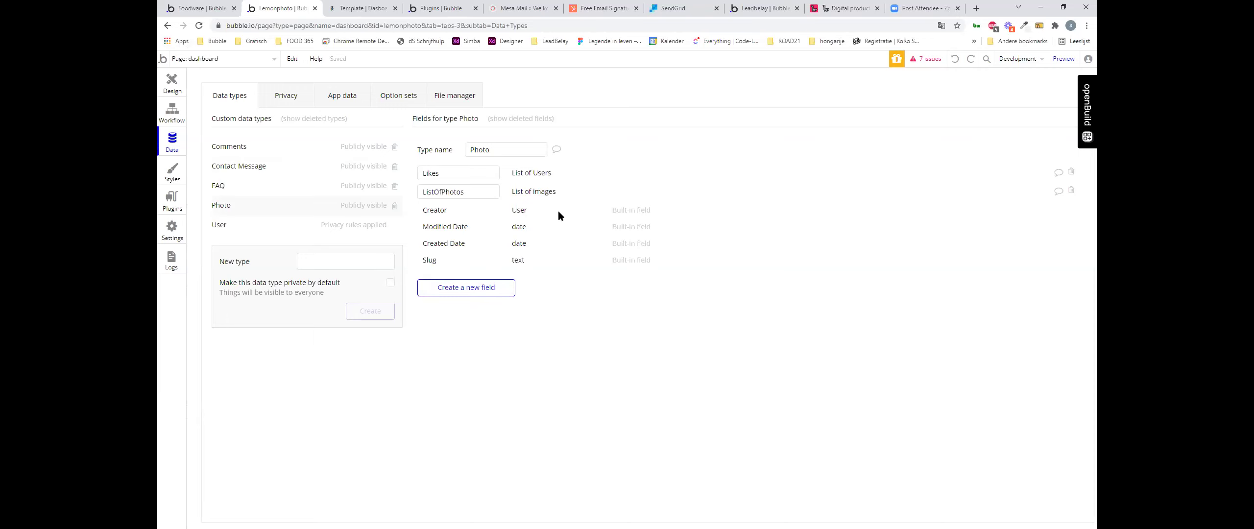
left_click(170, 91)
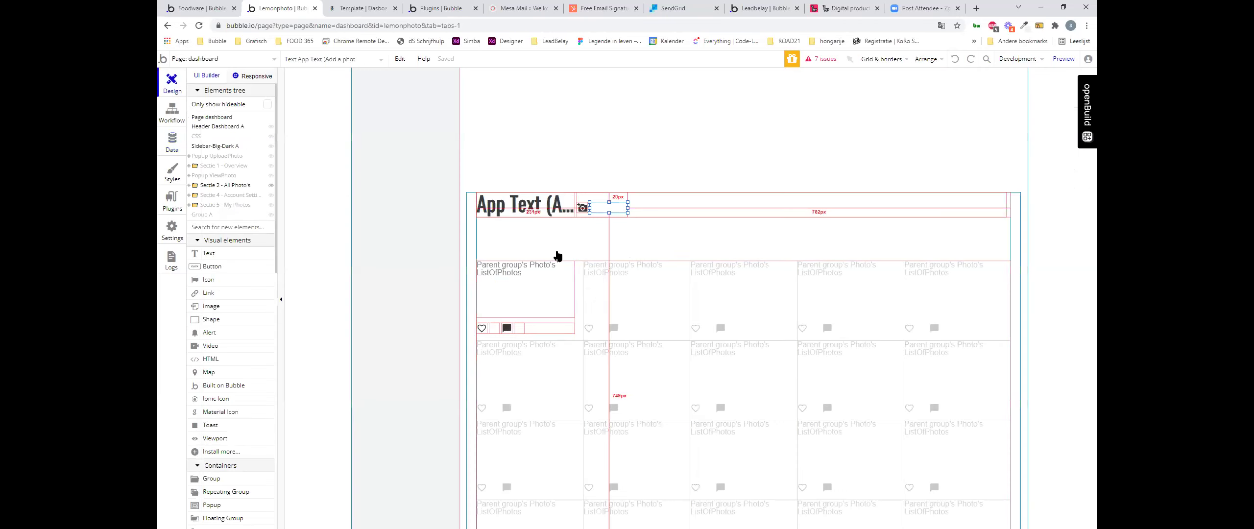
double_click(598, 289)
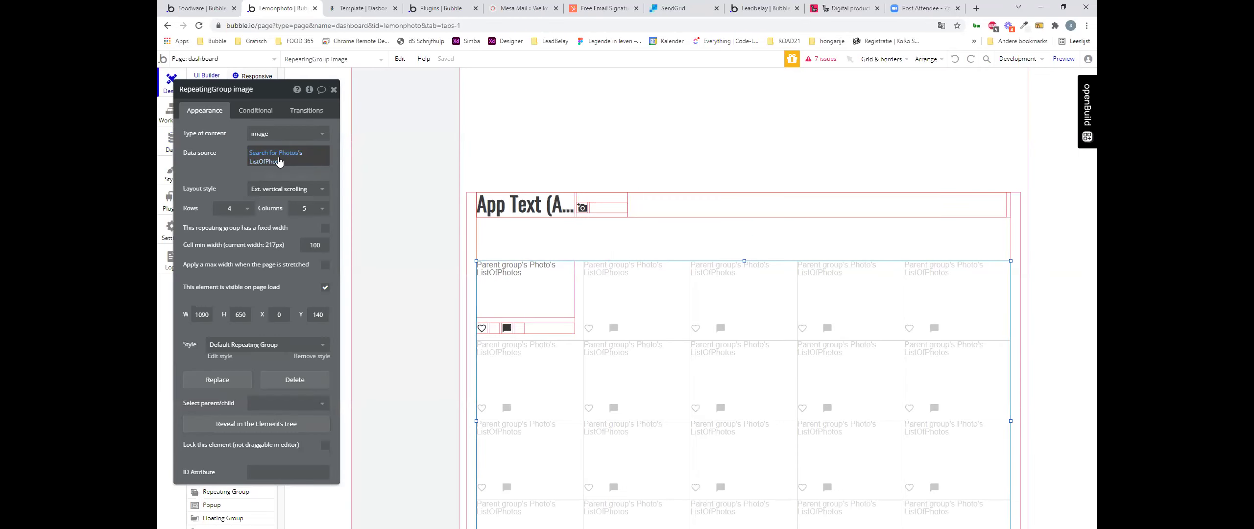
left_click(333, 89)
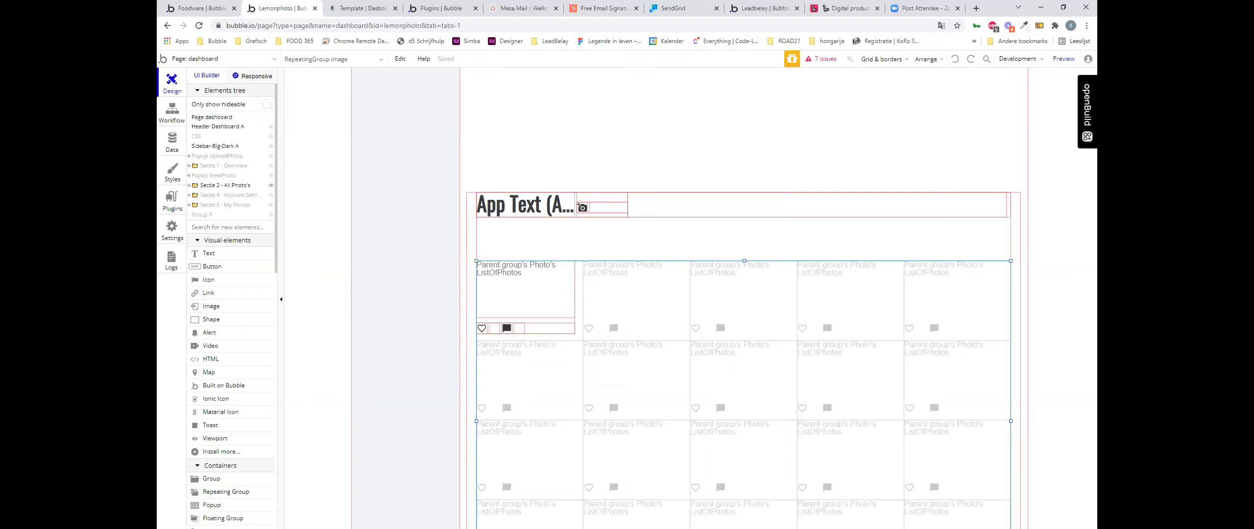
Step: View the details of the installed Multi-File Uploader - Dropzone plugin
left_click(169, 142)
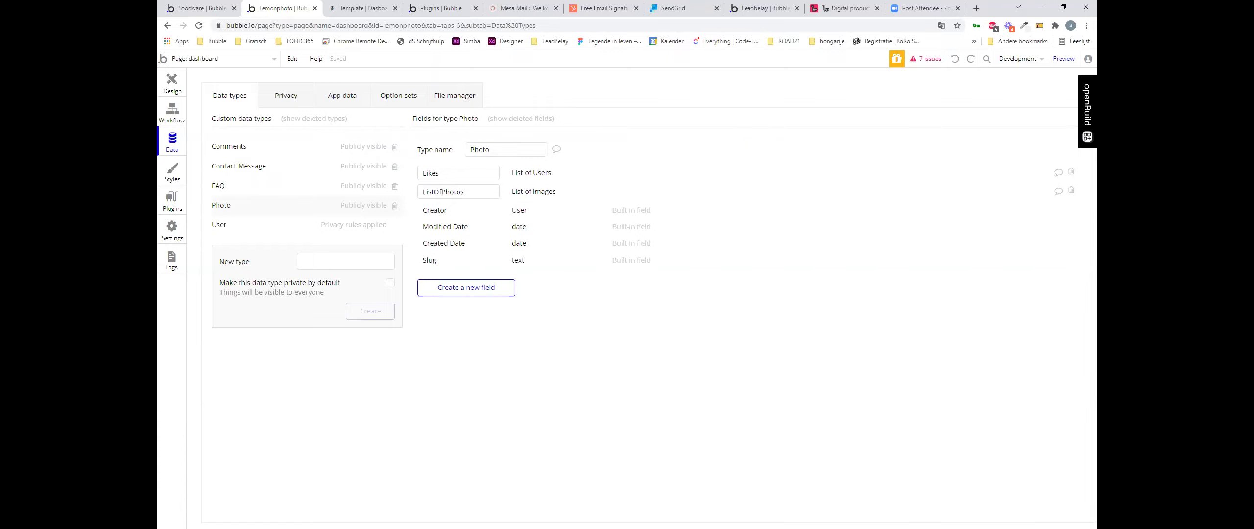
left_click(173, 176)
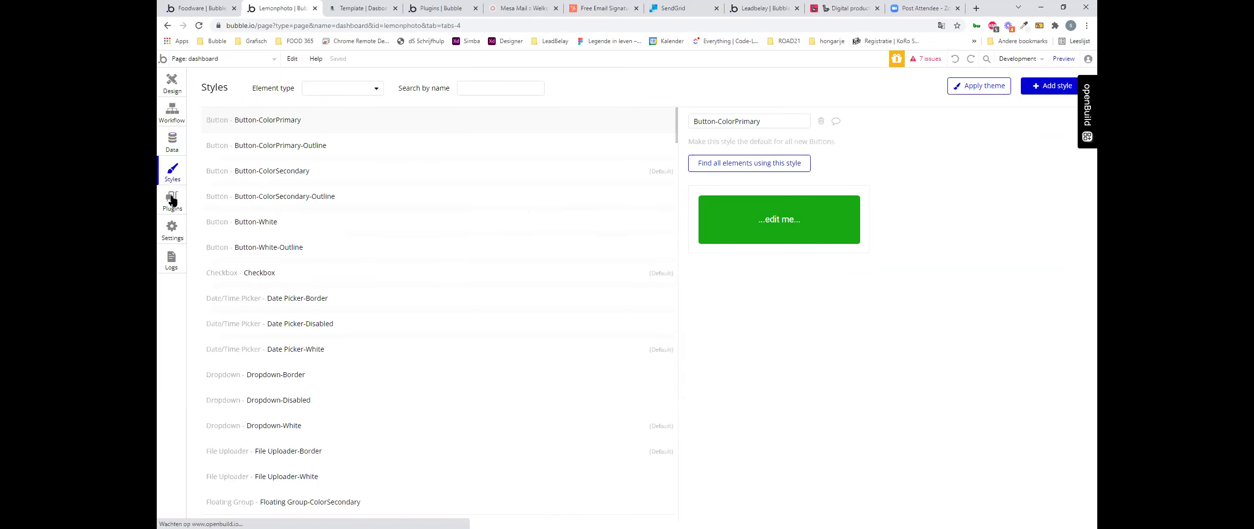
left_click(172, 201)
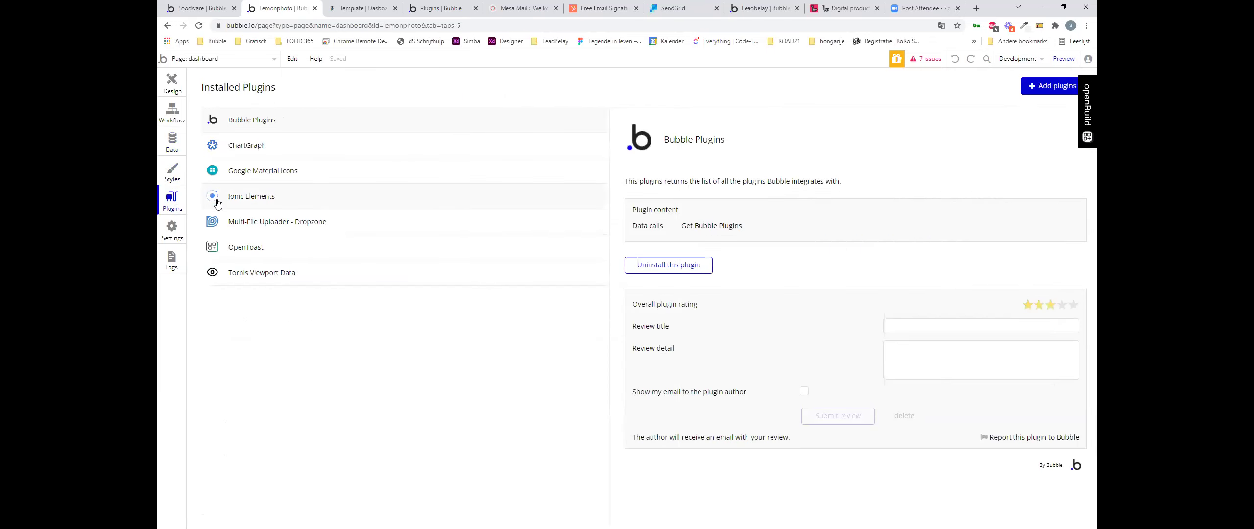
left_click(256, 223)
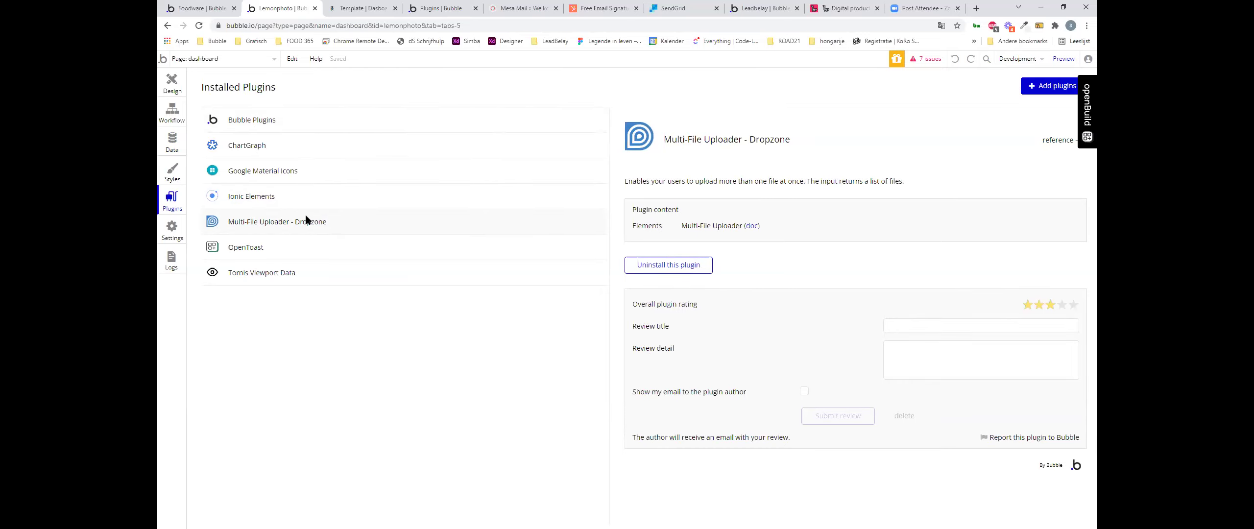
Step: Open the UploadPhoto popup on the dashboard page and inspect the properties of its PictureUploader element
left_click(167, 81)
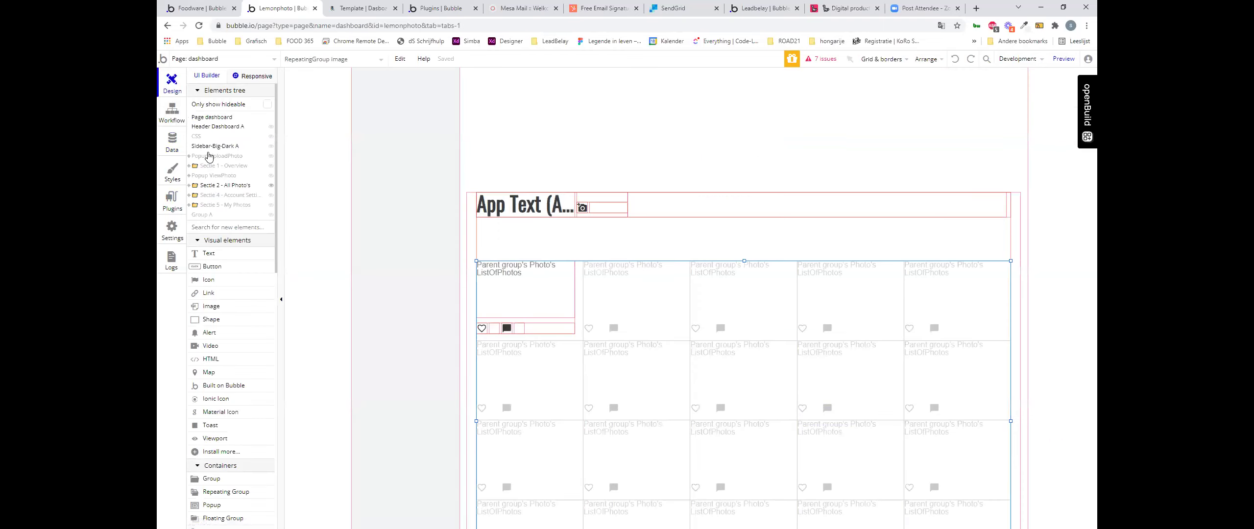
left_click(210, 156)
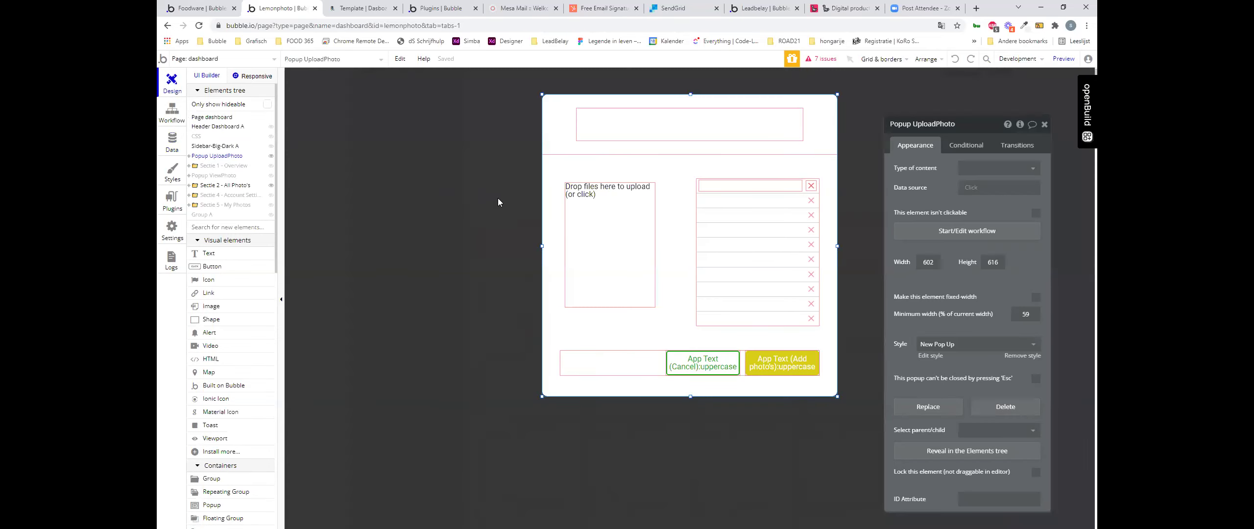
left_click(626, 236)
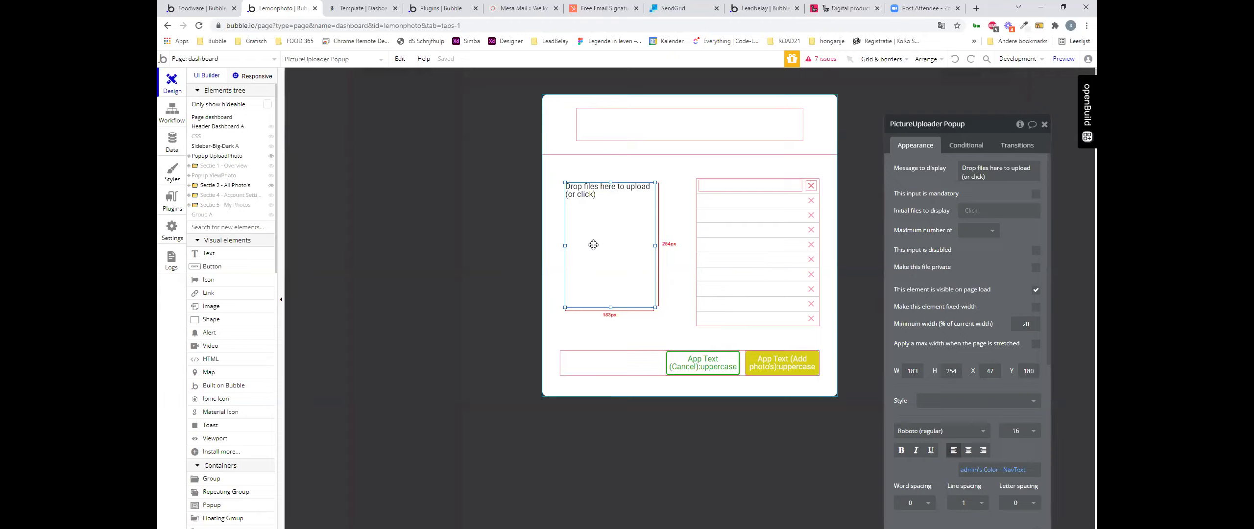
Step: Enable the Workflow API and backend workflows in the app's API settings
left_click(267, 59)
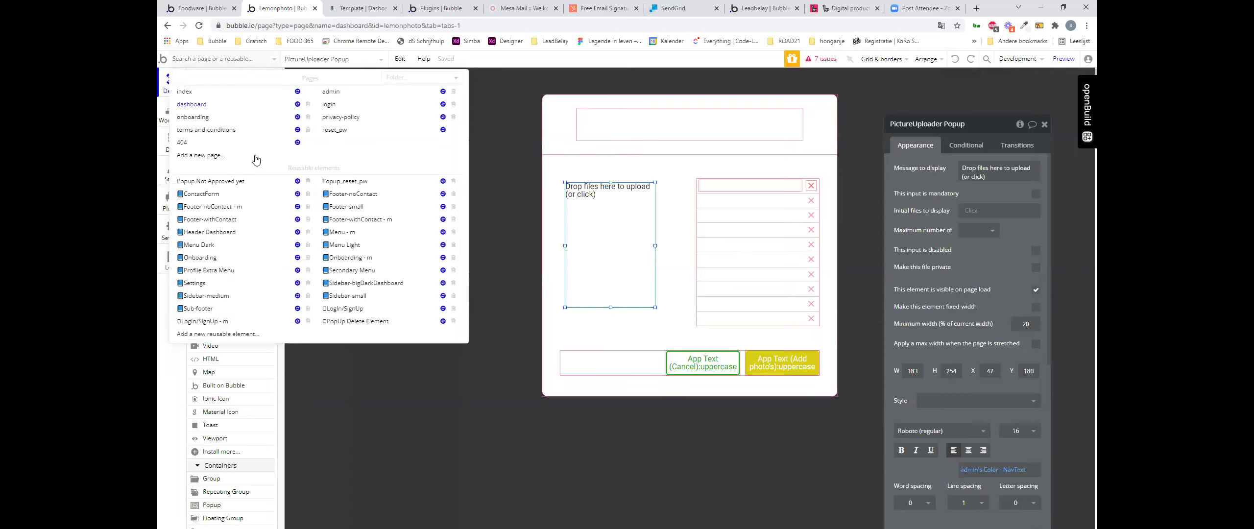
left_click(305, 400)
left_click(171, 229)
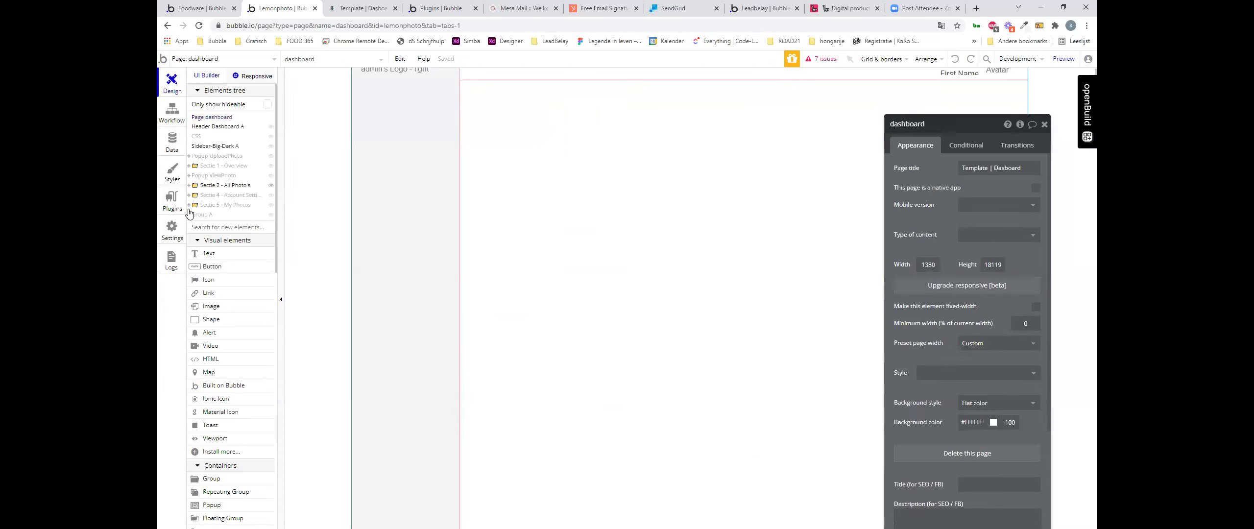
left_click(289, 98)
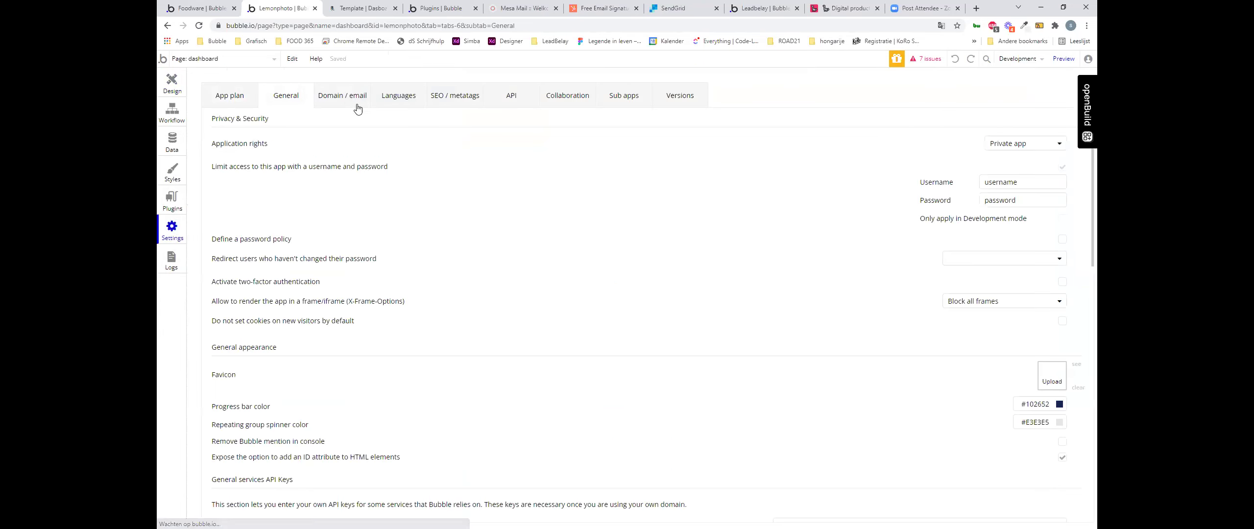
left_click(245, 103)
left_click(270, 100)
left_click(242, 99)
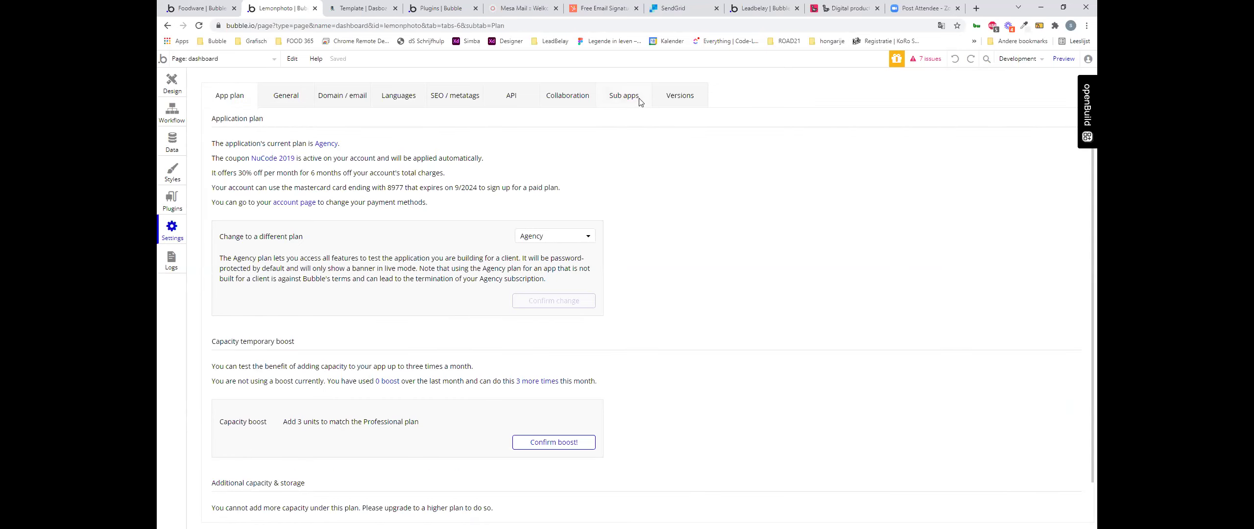
left_click(639, 101)
left_click(509, 100)
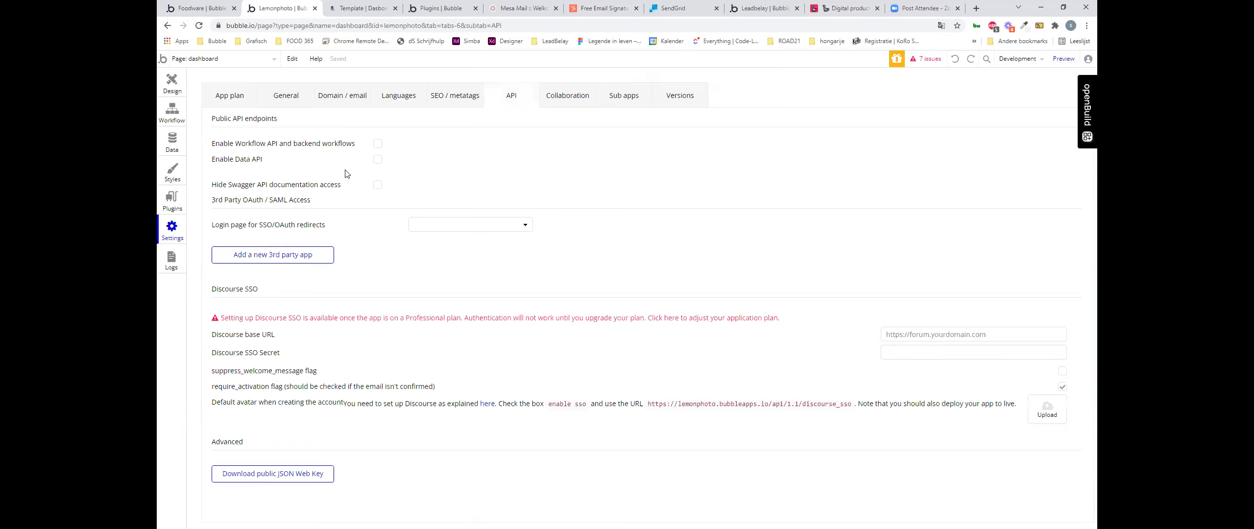
left_click(377, 144)
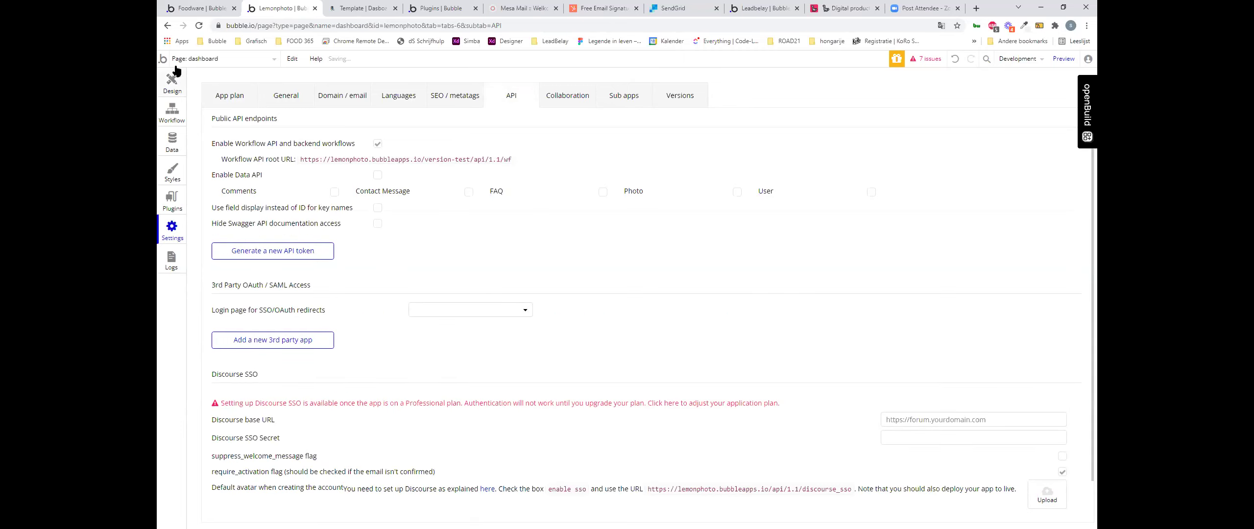
Step: Open the backend workflows page and create a new API workflow named ListOfPictures
left_click(176, 87)
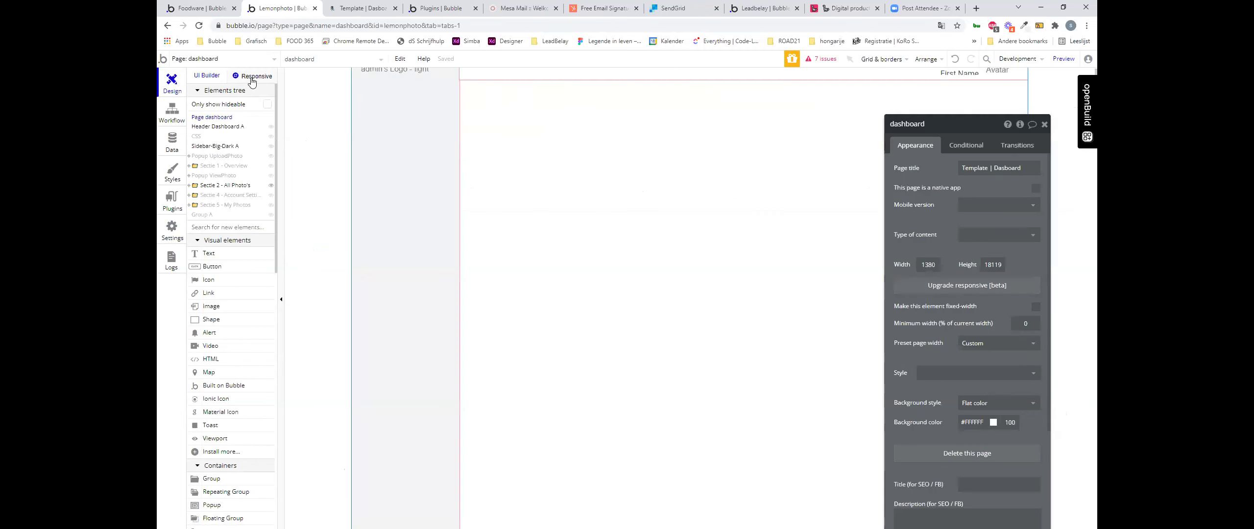
left_click(229, 61)
left_click(211, 348)
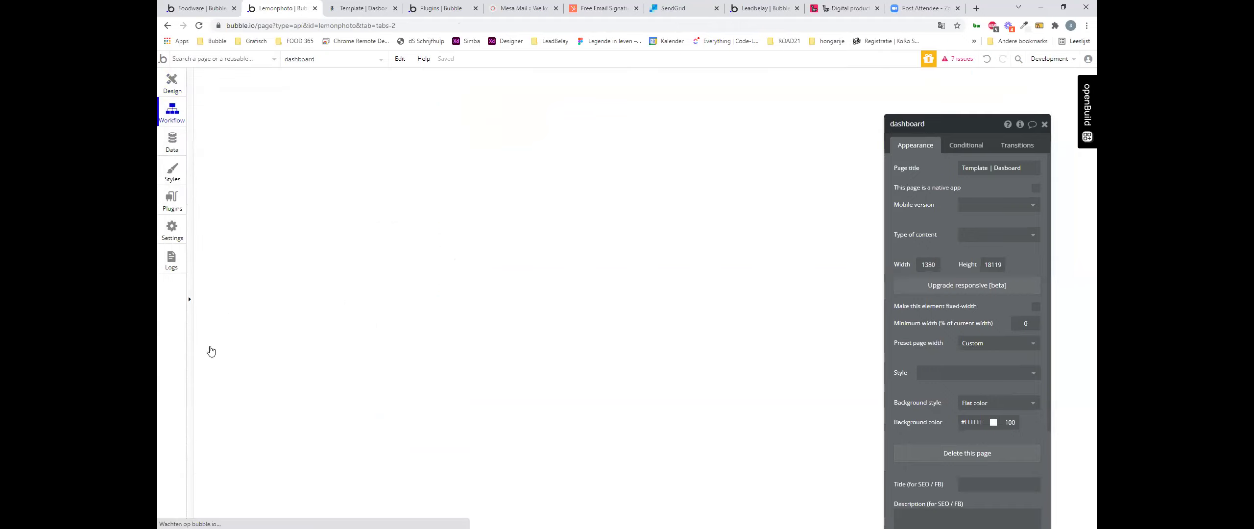
left_click(233, 124)
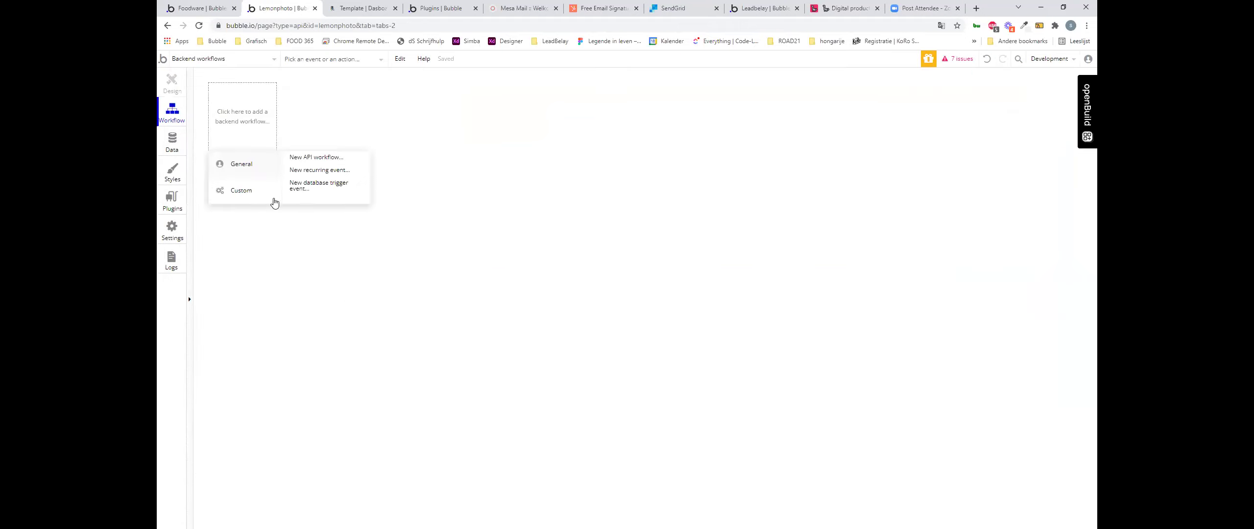
left_click(307, 159)
left_click(978, 145)
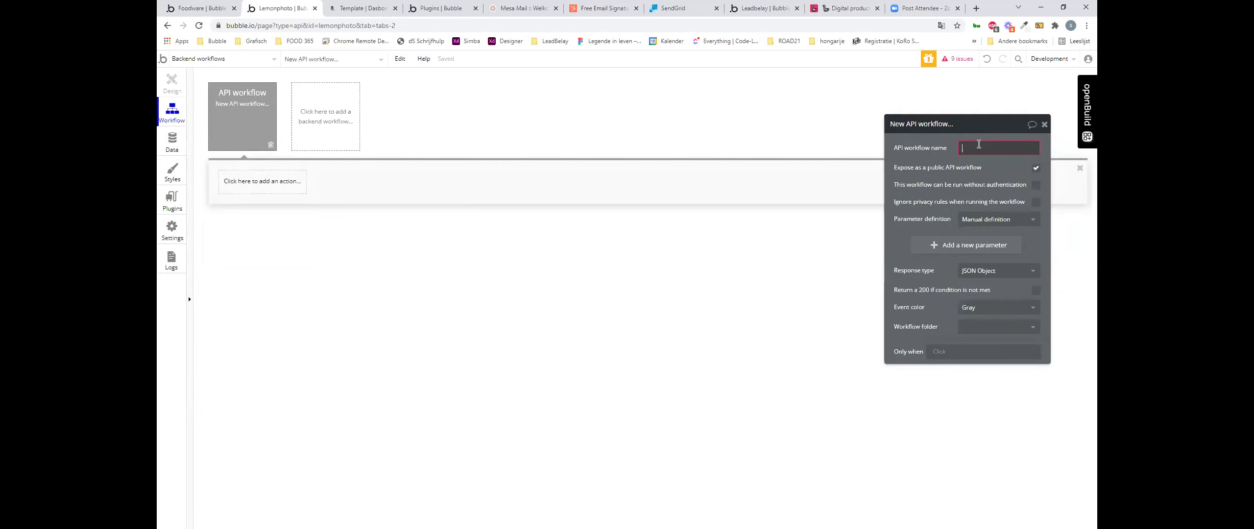
type("ListOf")
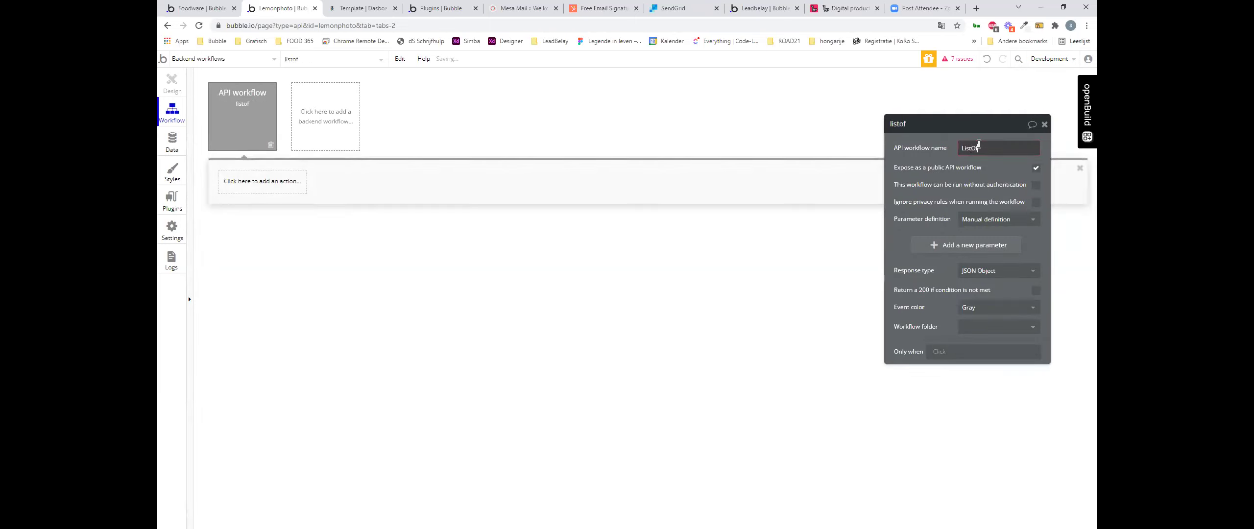
type("Pictures")
left_click(1006, 149)
double_click(1006, 149)
Step: Review the app's list of issues and rename the API workflow as listofpictures
left_click(957, 58)
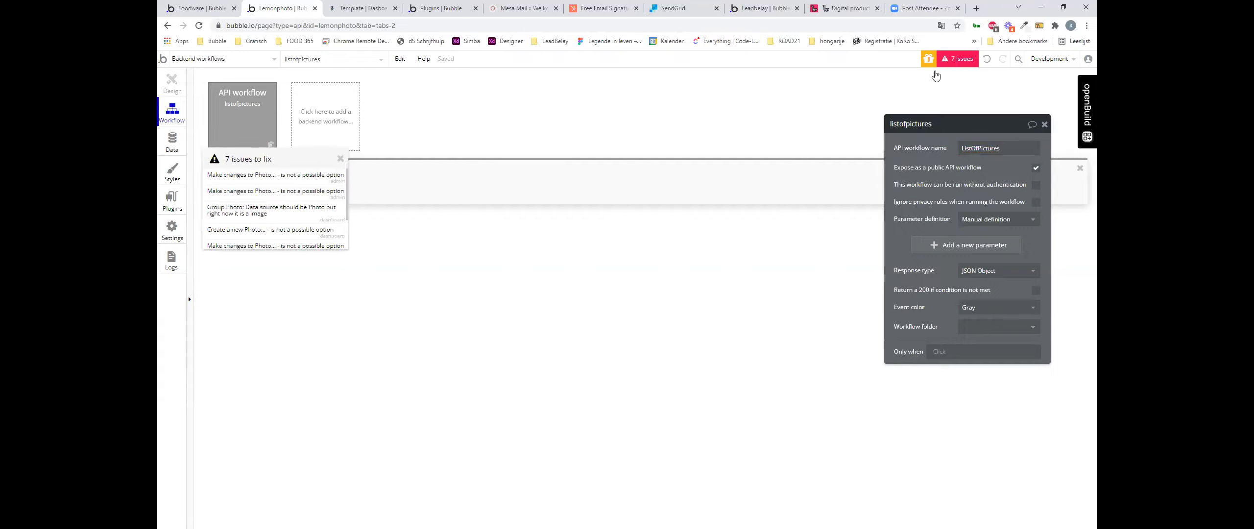
scroll(289, 220, "down", 2)
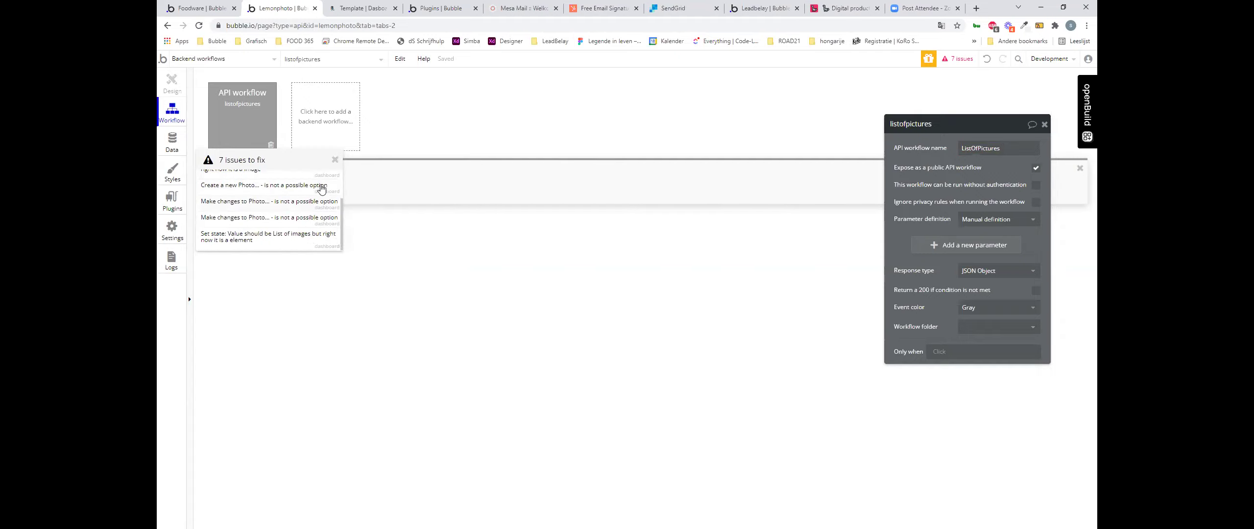
left_click(336, 160)
left_click(975, 152)
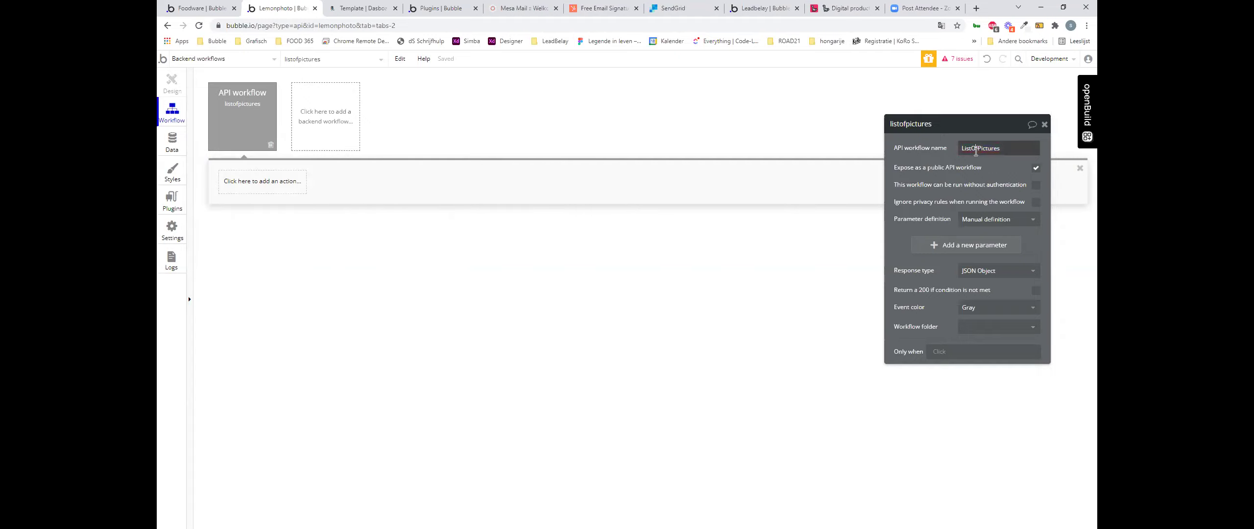
double_click(975, 152)
type("listofpictures")
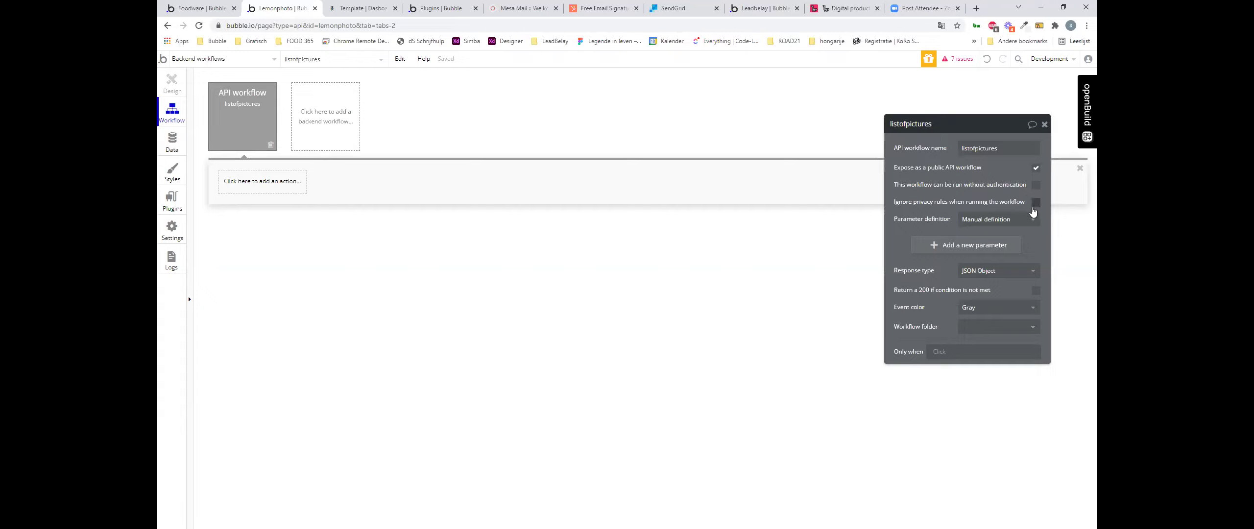
Step: Add a parameter named images to the listofpictures workflow, with type image and marked as a list/array
left_click(985, 245)
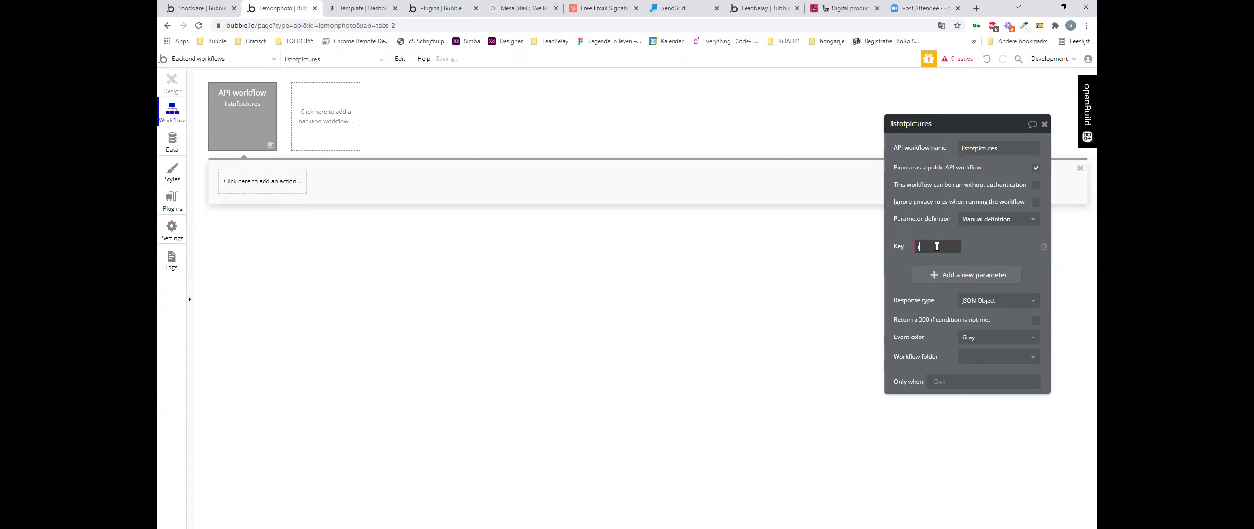
type("image")
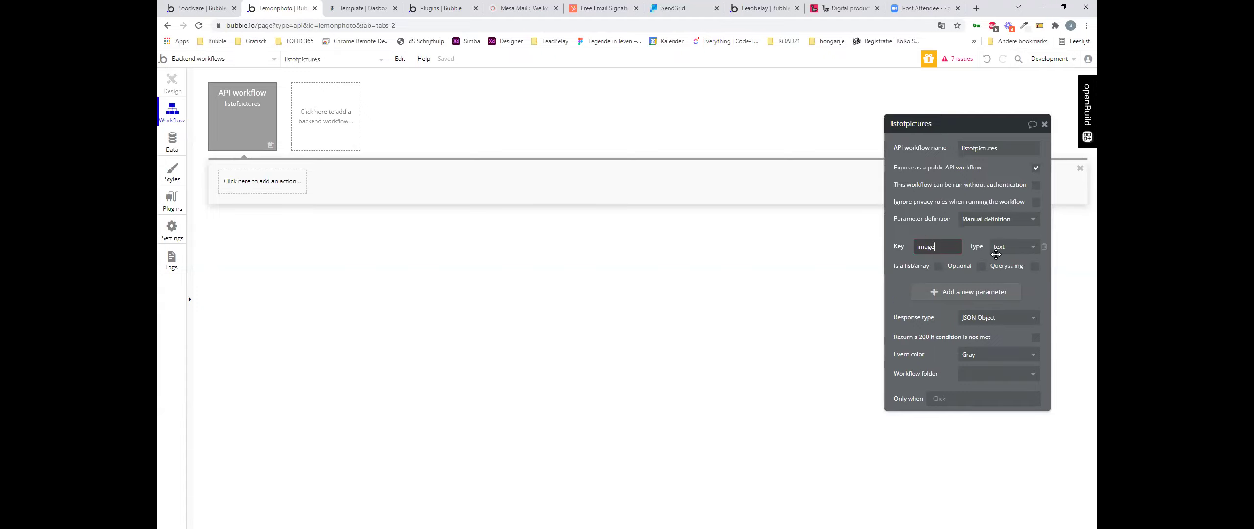
left_click(1000, 253)
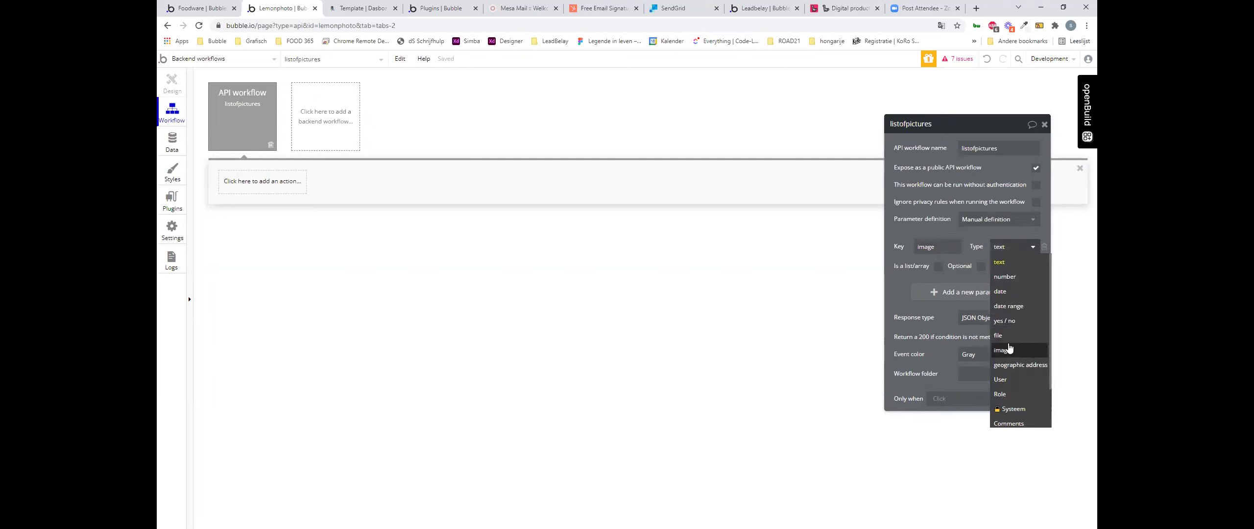
type("e")
left_click(948, 247)
type("s")
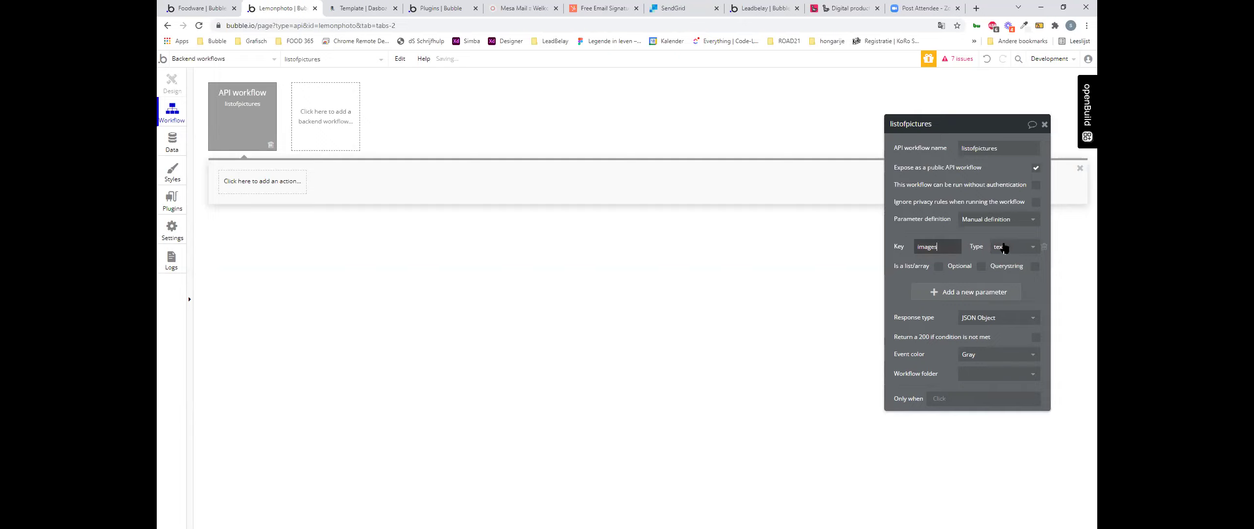
left_click(1006, 250)
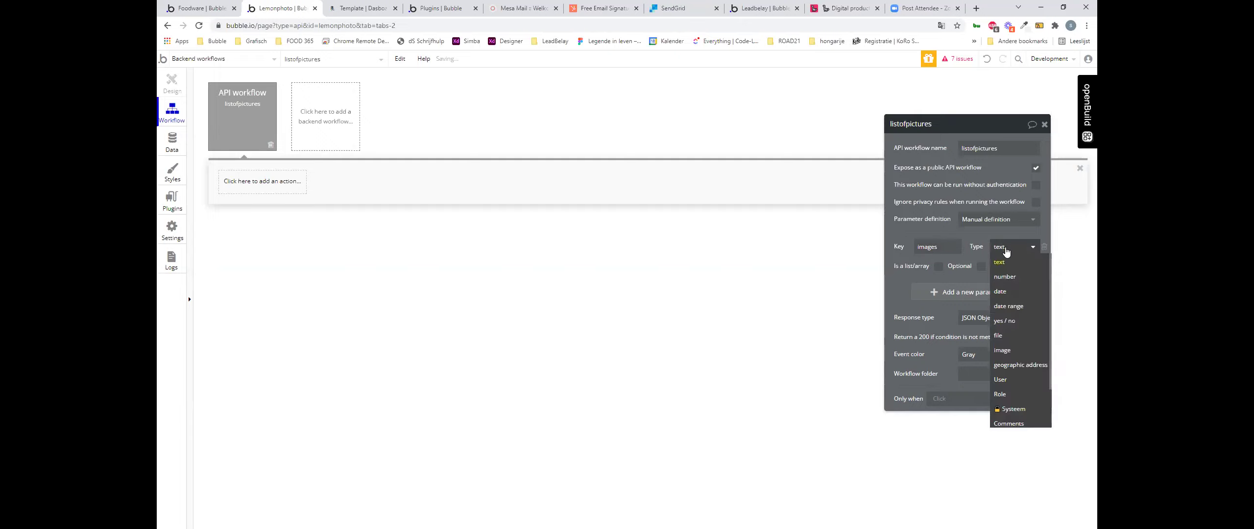
left_click(1015, 354)
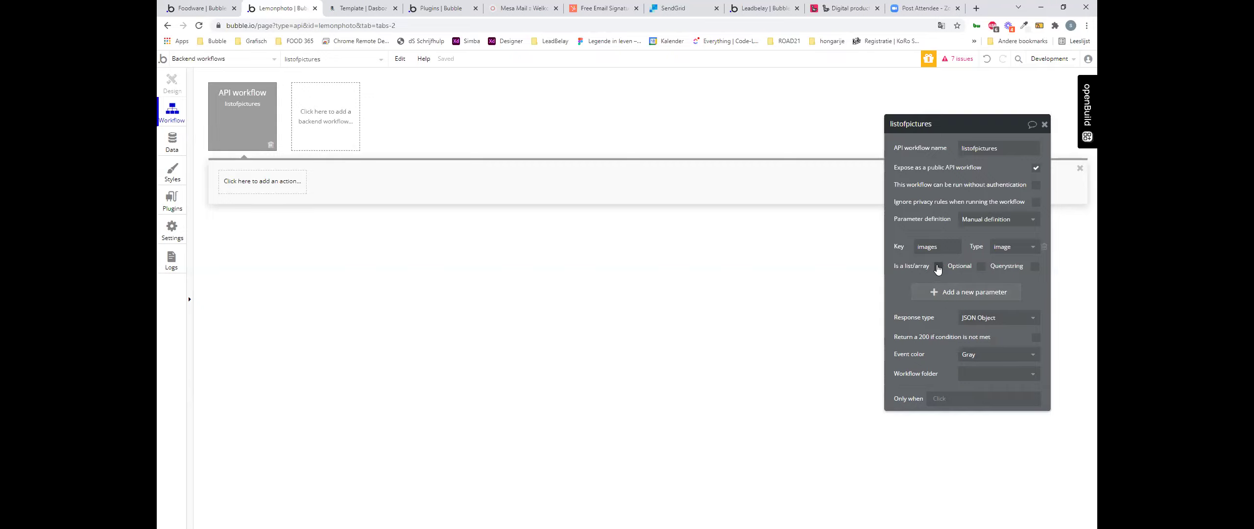
left_click(937, 266)
Step: Add a Create a new thing action to the listofpictures workflow with Photo as its type
left_click(246, 180)
mouse_move(269, 270)
mouse_move(272, 252)
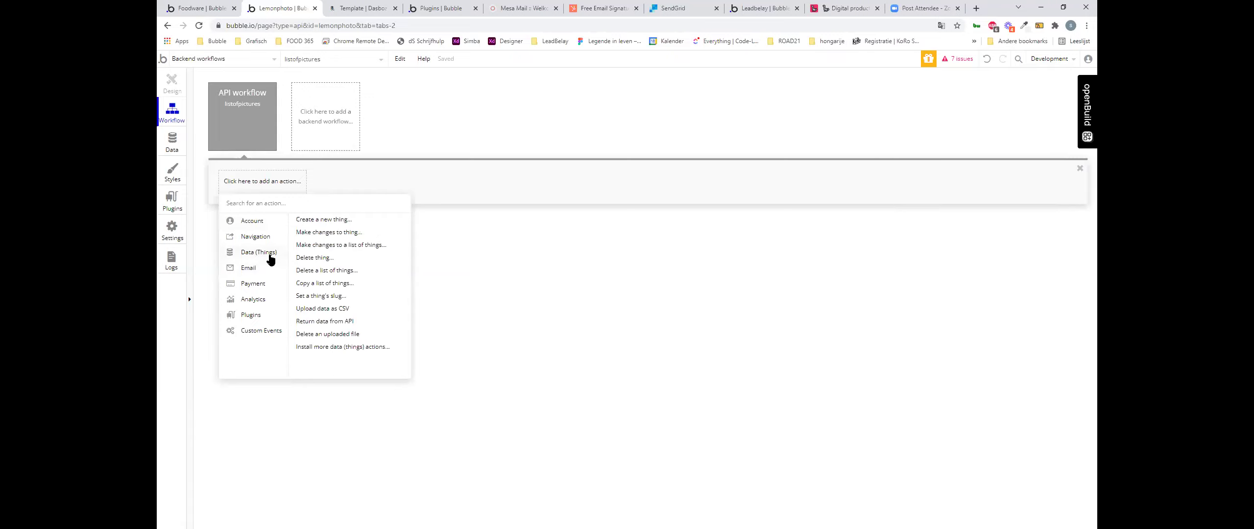
left_click(358, 220)
left_click(967, 150)
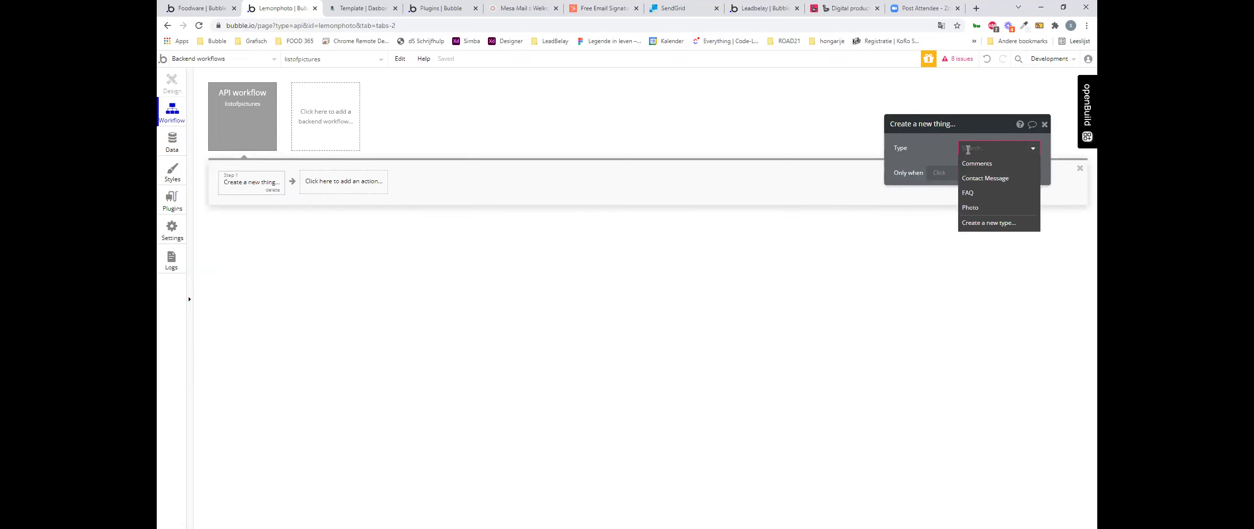
left_click(969, 207)
Step: Create a new Photo field named imageNew with type image from the create action's field settings
left_click(938, 172)
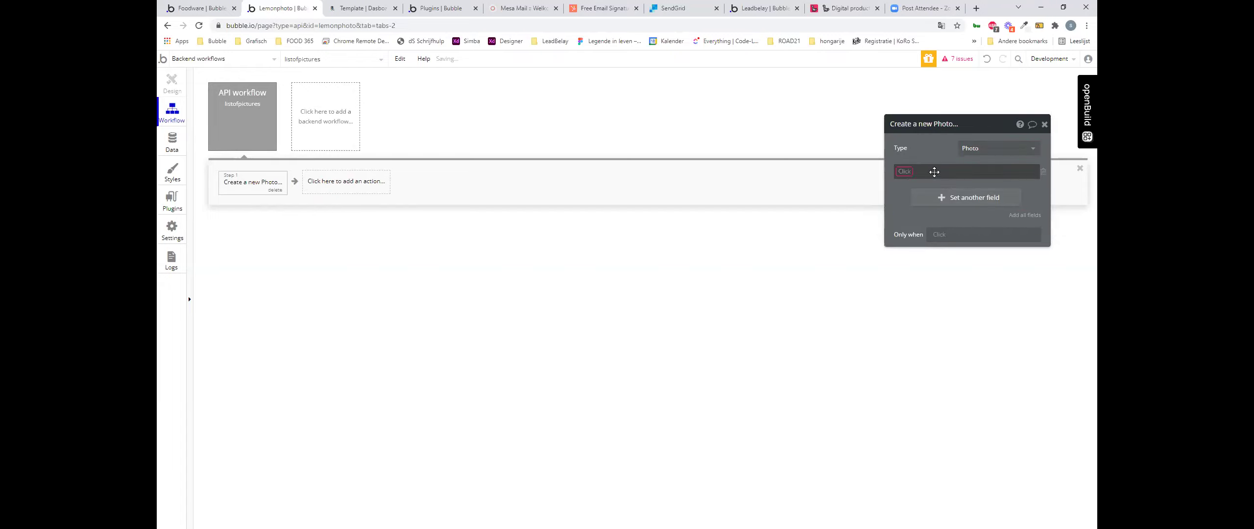
left_click(905, 172)
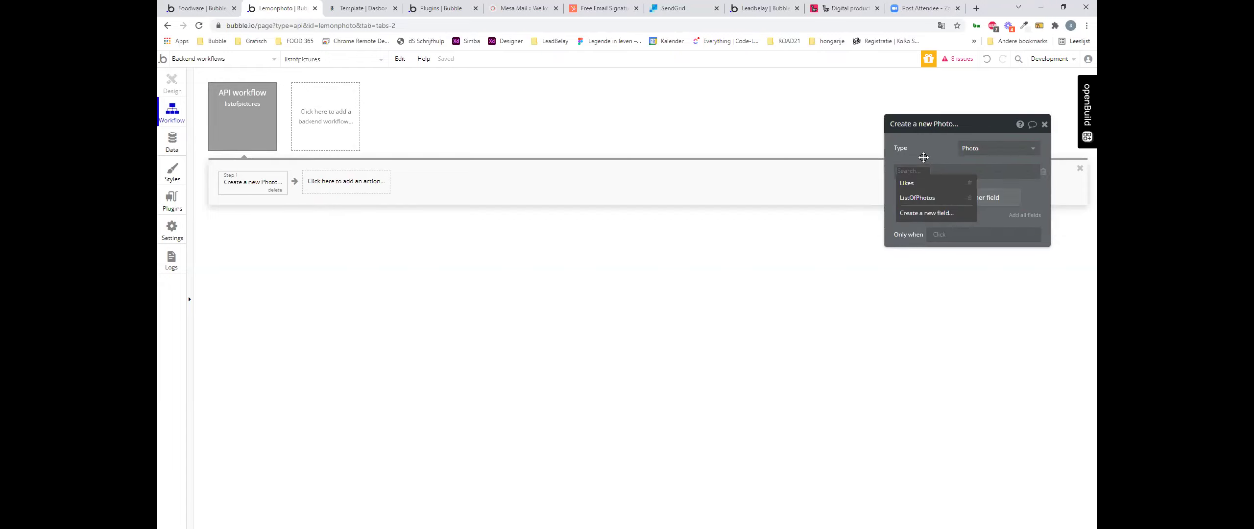
left_click(926, 213)
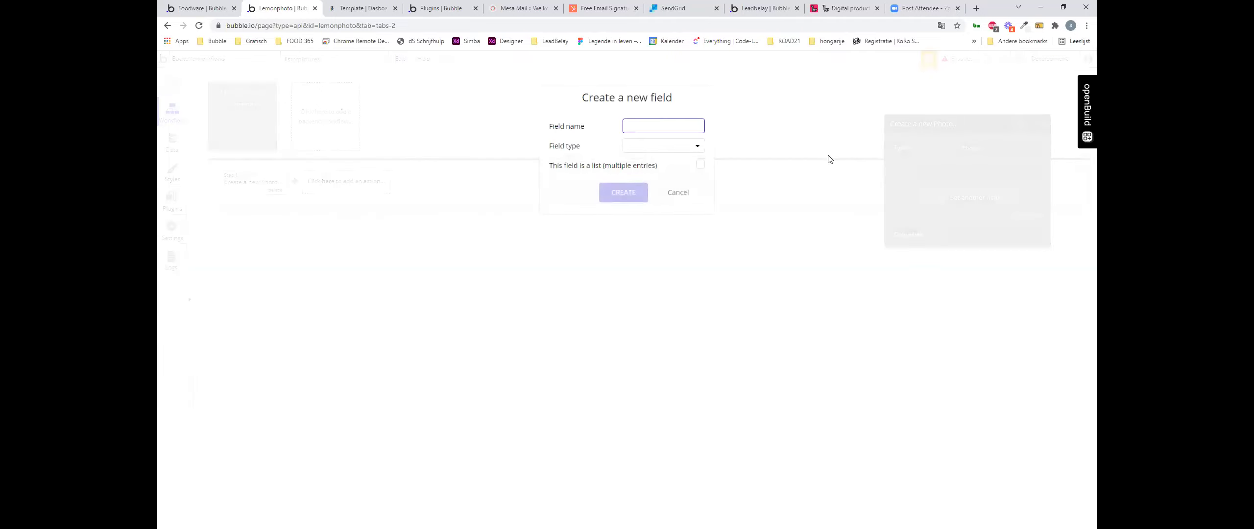
type("imageNe")
left_click(645, 146)
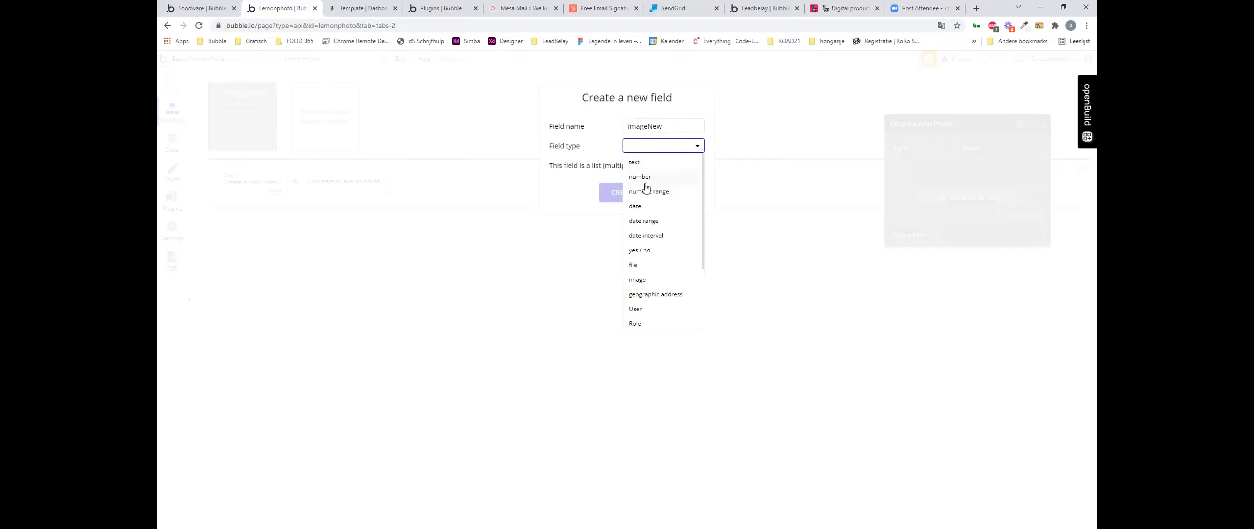
left_click(643, 281)
left_click(617, 193)
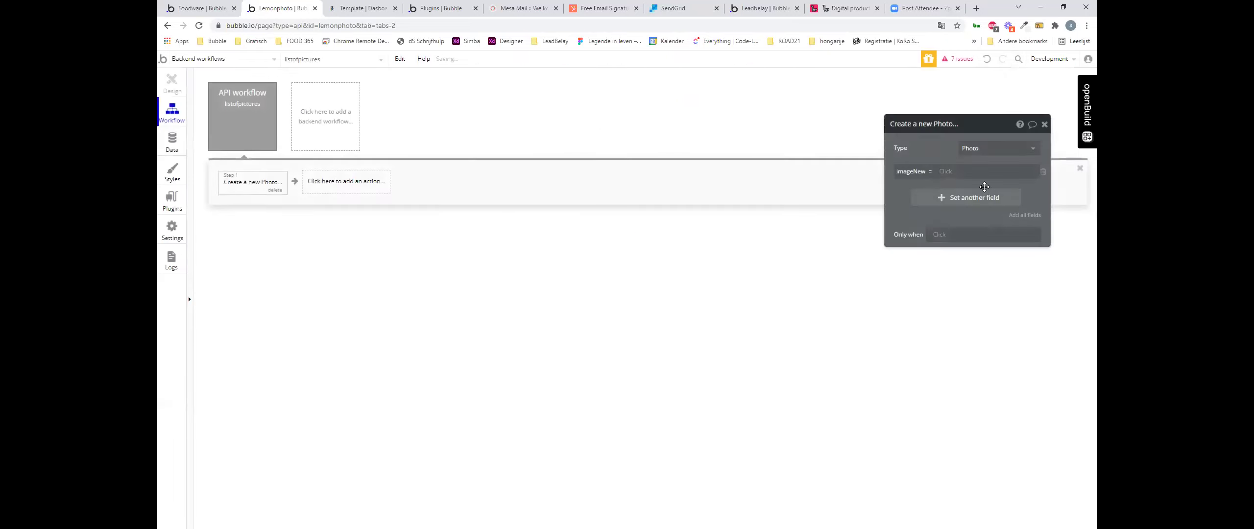
Step: Set the imageNew field of the new Photo to the first item of the images parameter
left_click(950, 171)
left_click(954, 202)
left_click(968, 174)
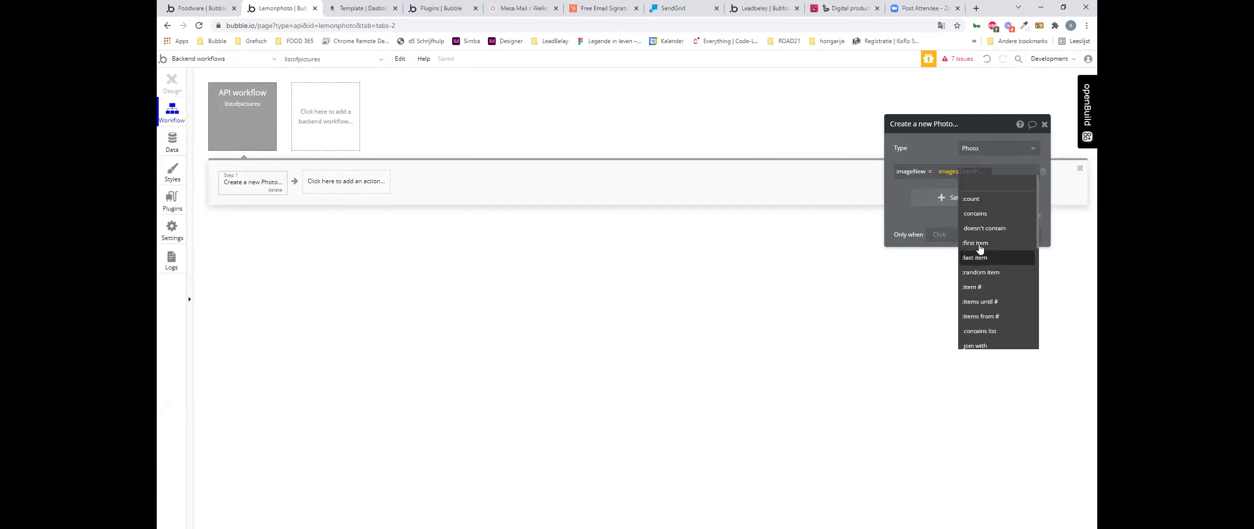
left_click(976, 243)
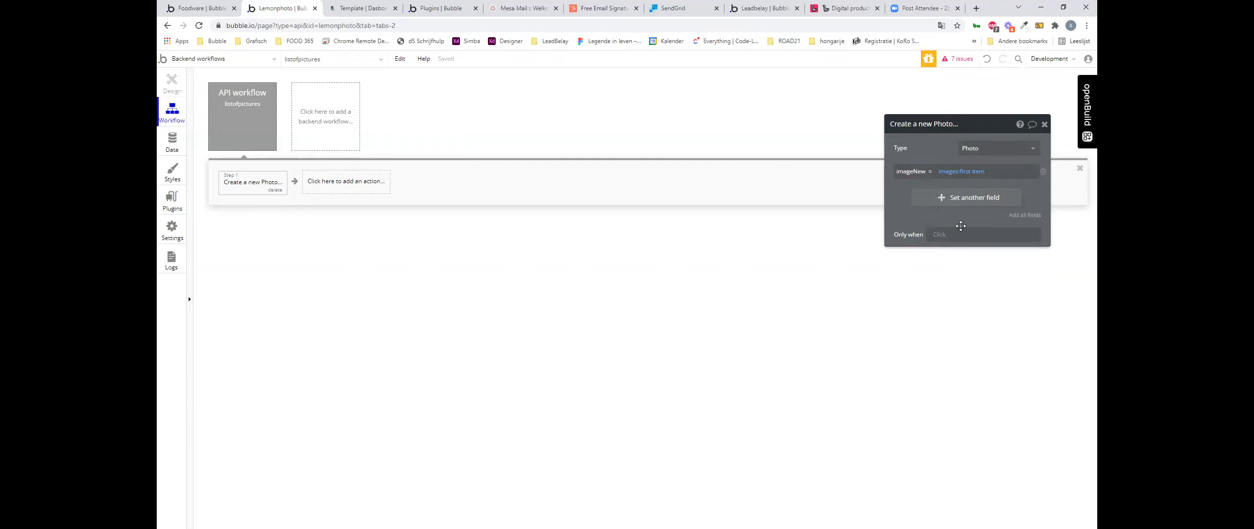
left_click(939, 235)
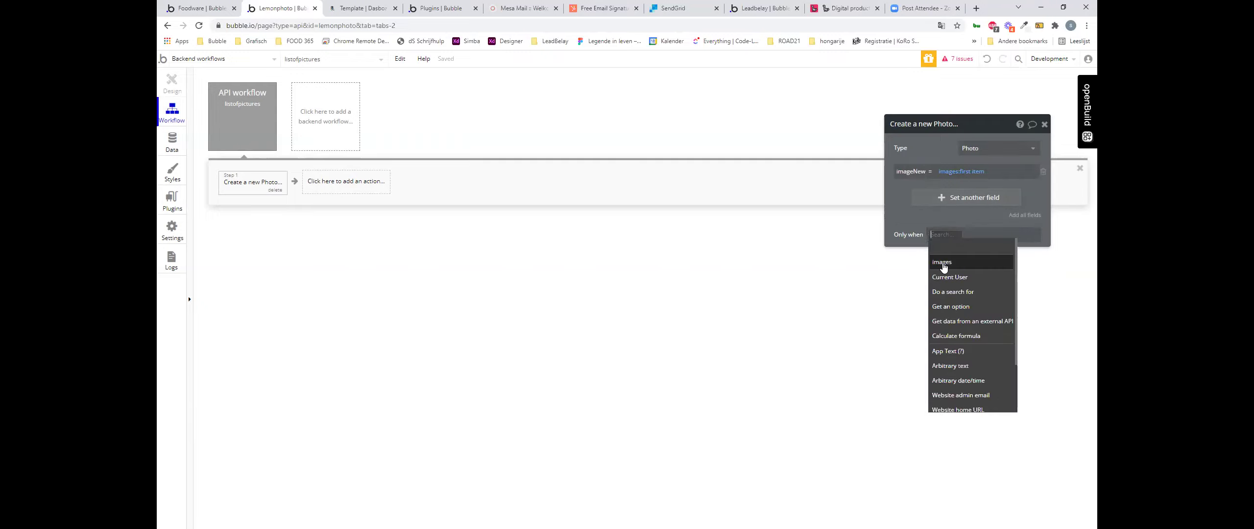
left_click(946, 226)
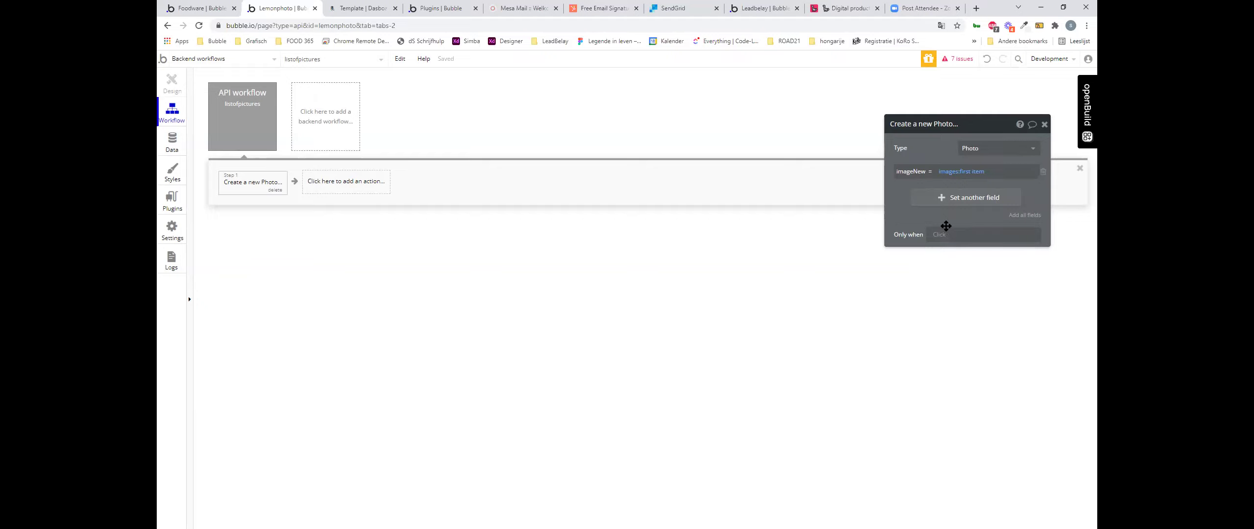
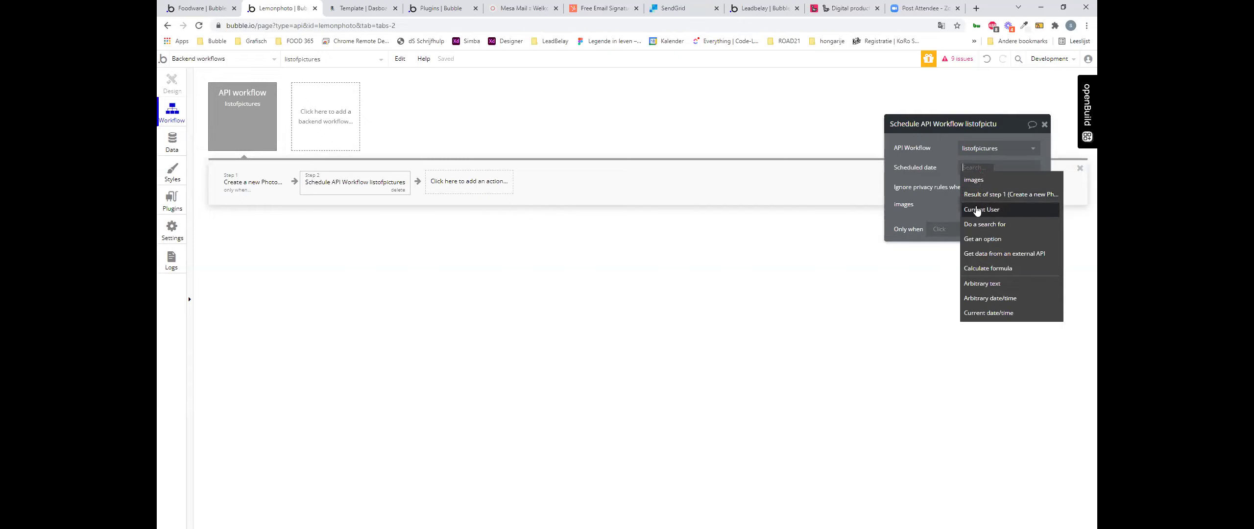
Step: Schedule the recursive listofpictures API workflow for the current date/time plus 3 seconds
left_click(976, 313)
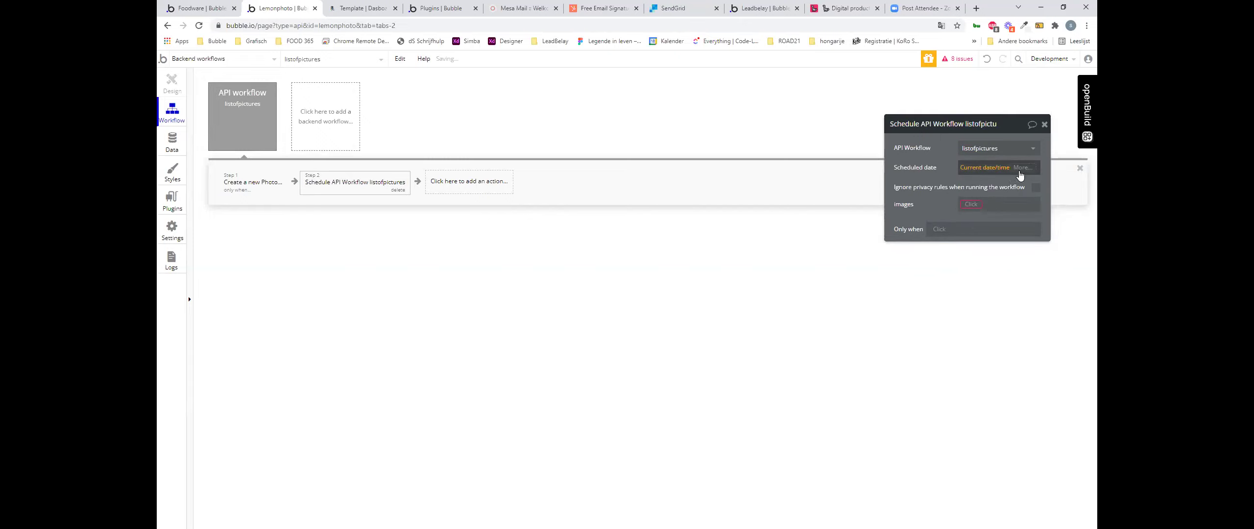
left_click(1020, 168)
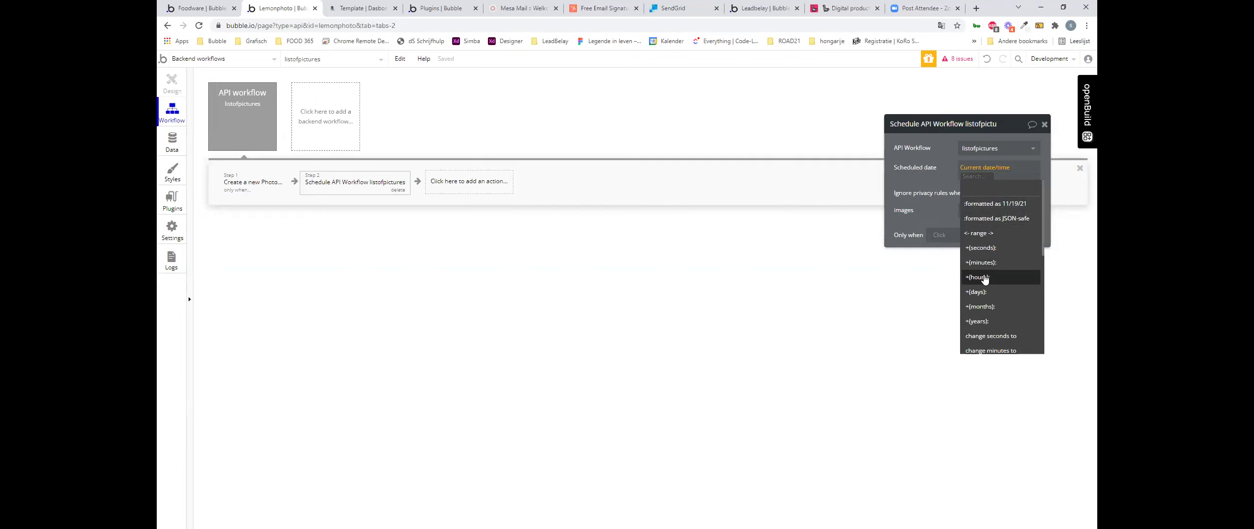
left_click(998, 251)
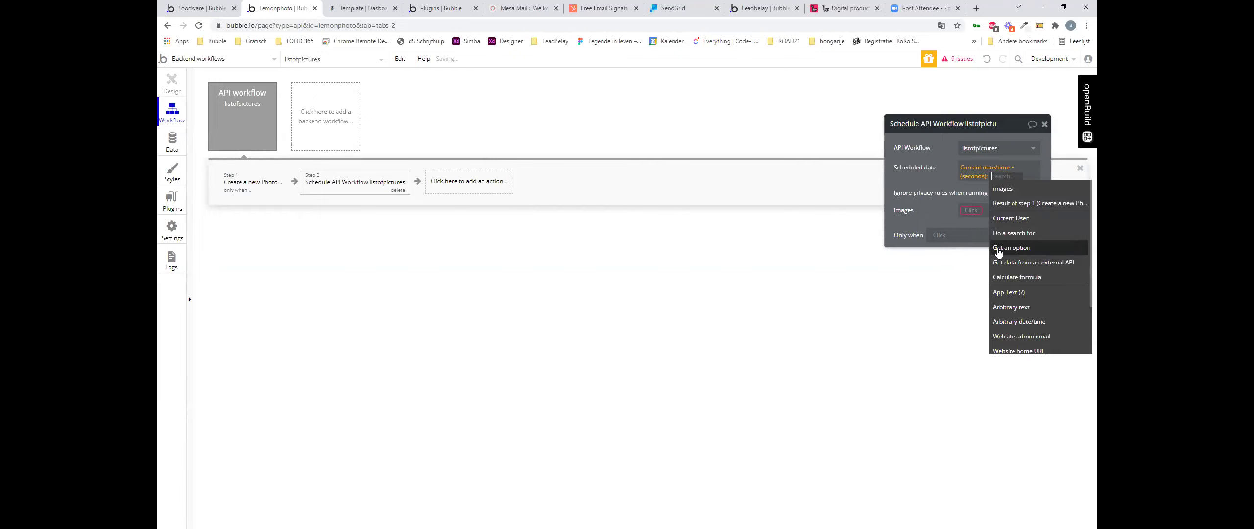
type("3")
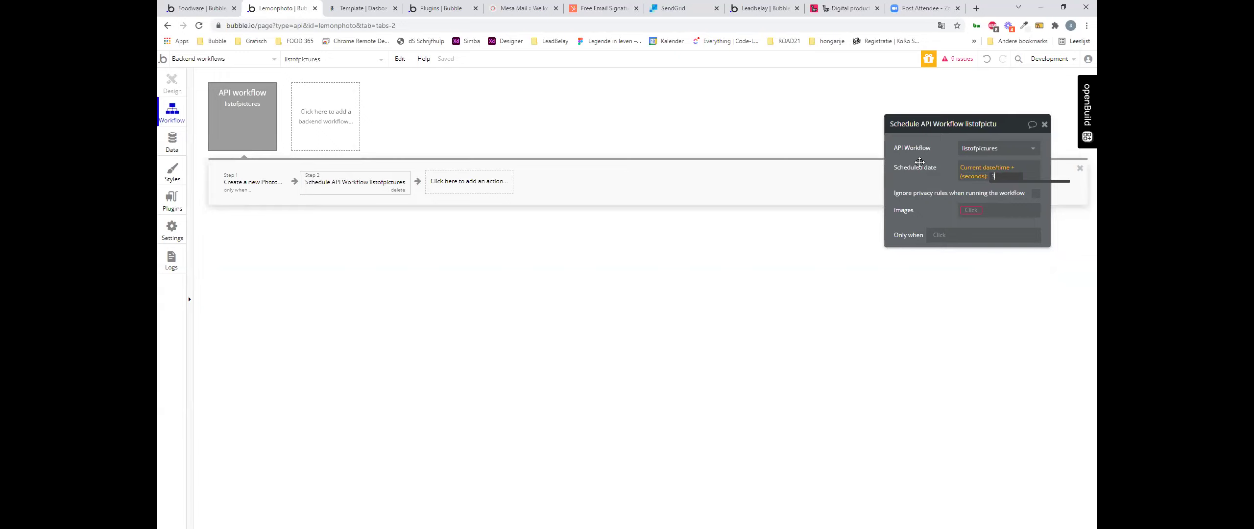
left_click(928, 183)
Step: Set the scheduled workflow's images parameter to images minus item images:first item
left_click(969, 211)
left_click(973, 224)
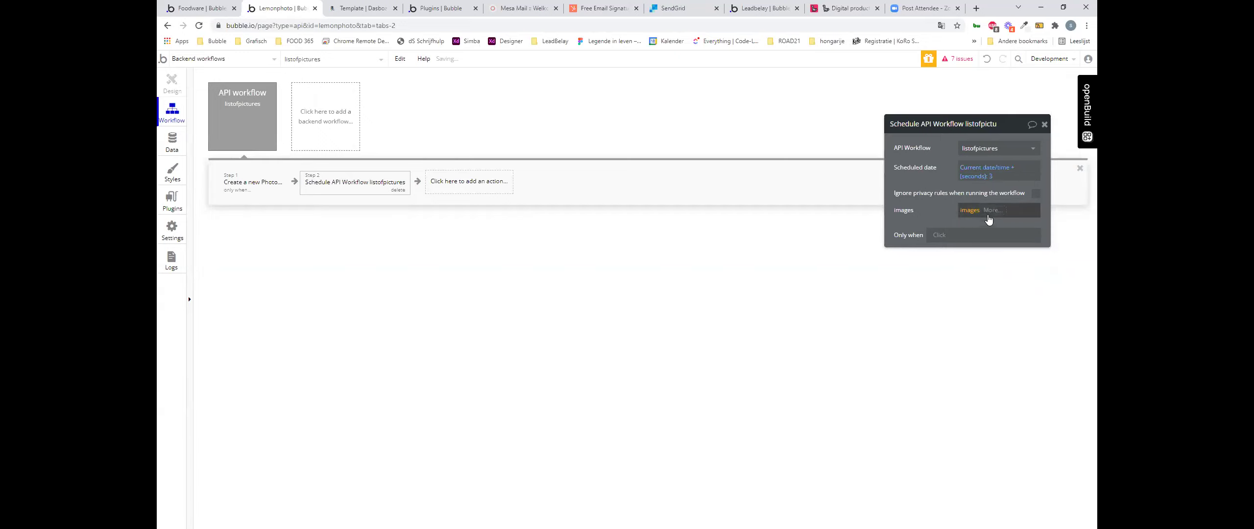
left_click(987, 214)
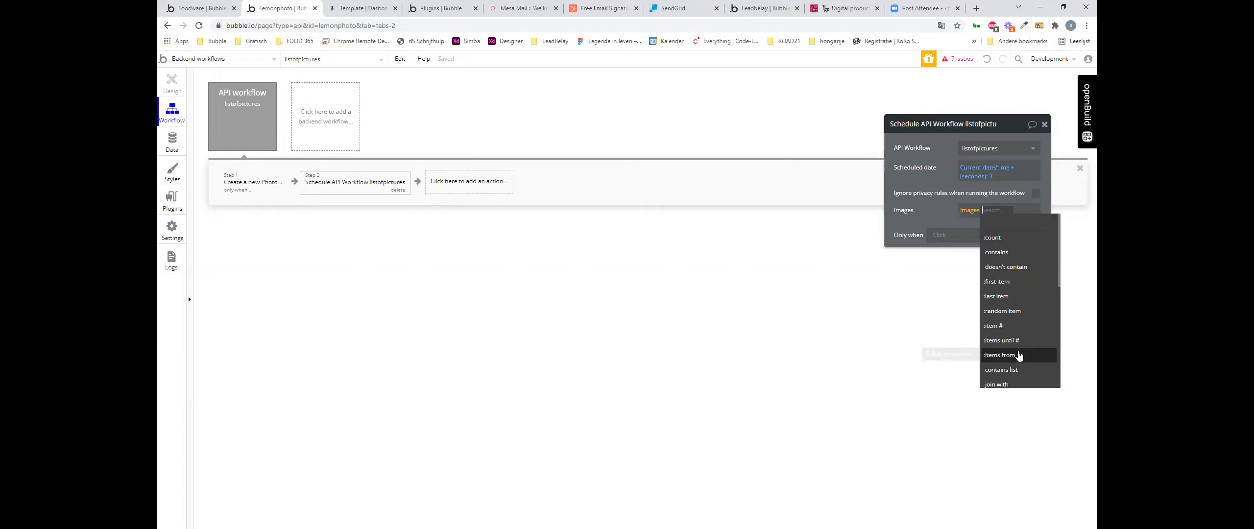
type("min")
key("Down")
key("Return")
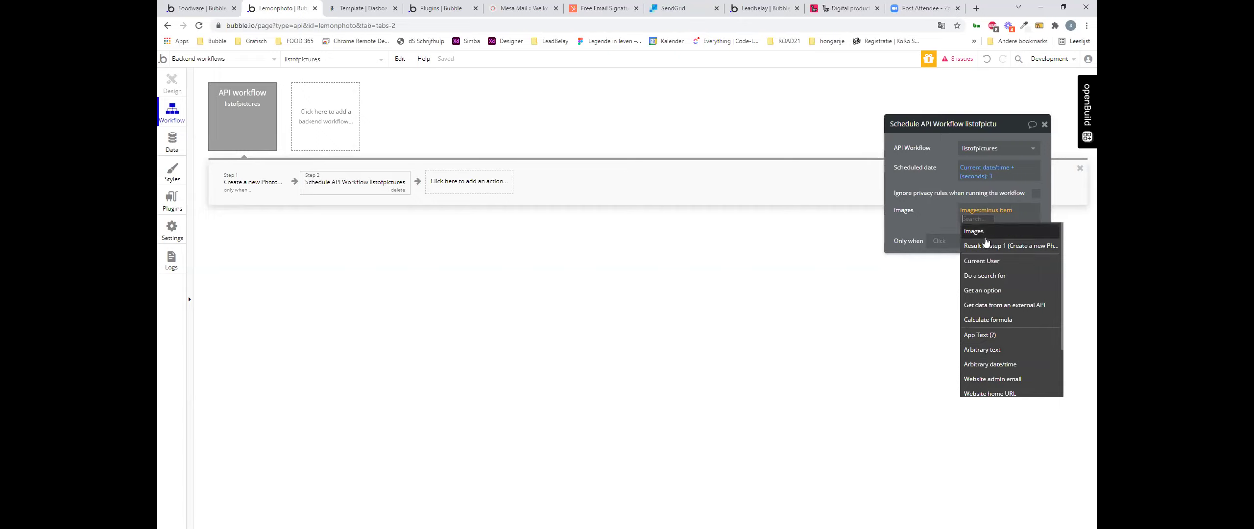
left_click(984, 231)
left_click(980, 276)
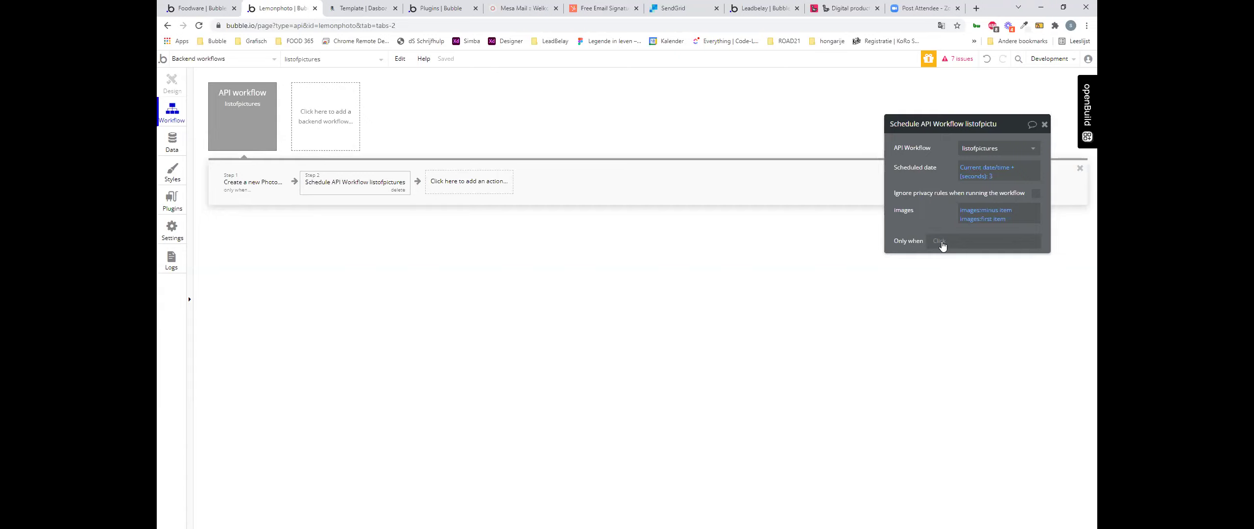
Step: Restrict the scheduled workflow step to run only when images:count > 0, and close its settings
left_click(942, 245)
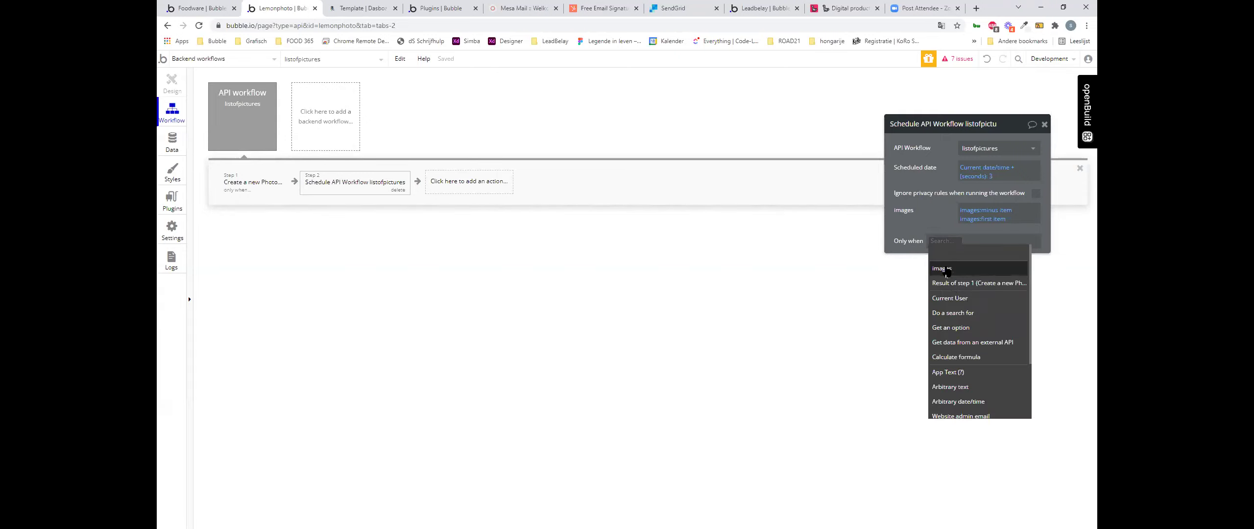
left_click(947, 271)
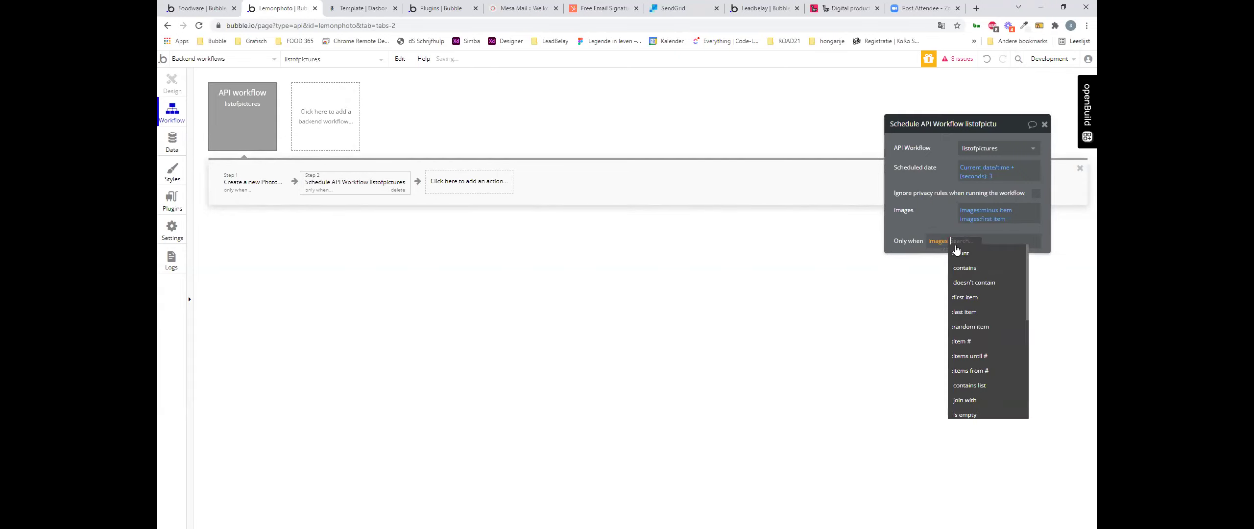
left_click(966, 257)
left_click(977, 297)
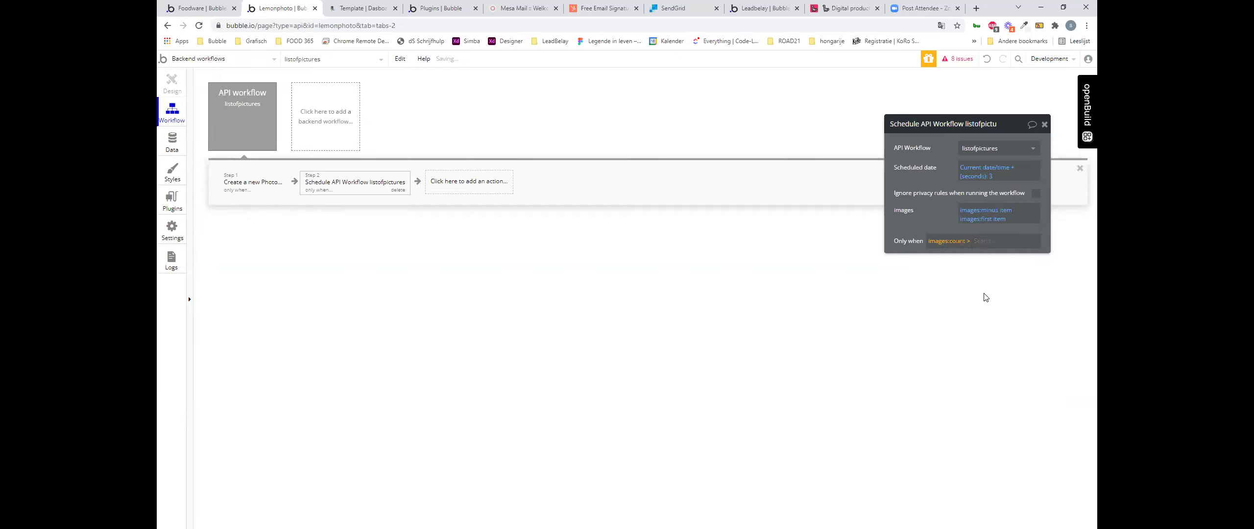
type("1")
key("BackSpace")
type("0")
left_click(985, 297)
left_click(1044, 125)
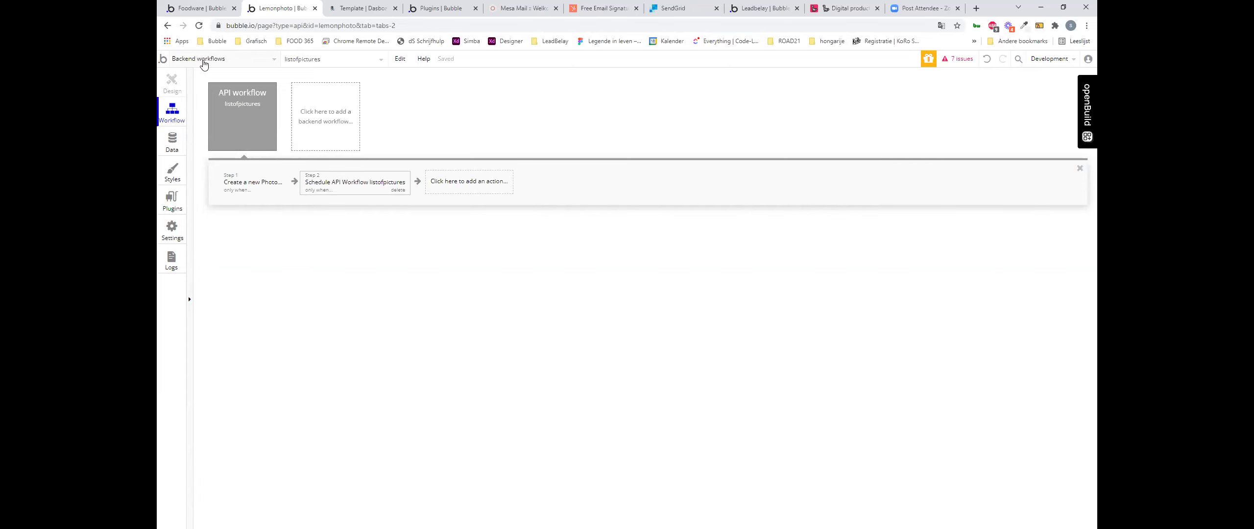
Step: Open the UploadPhoto popup in the dashboard page's design view and inspect its Add photo button and file uploader
left_click(204, 60)
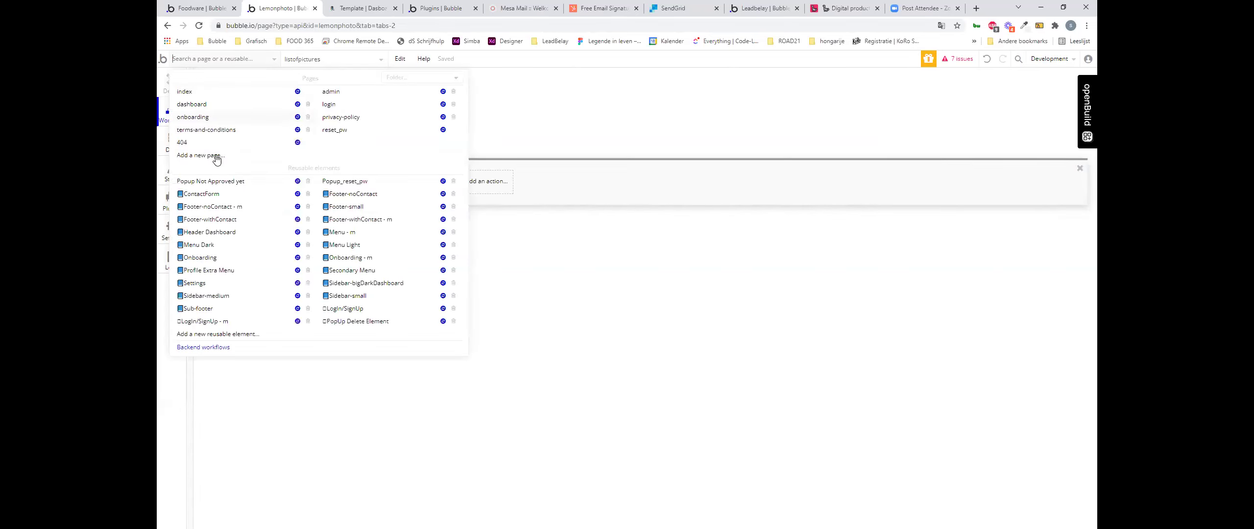
left_click(192, 105)
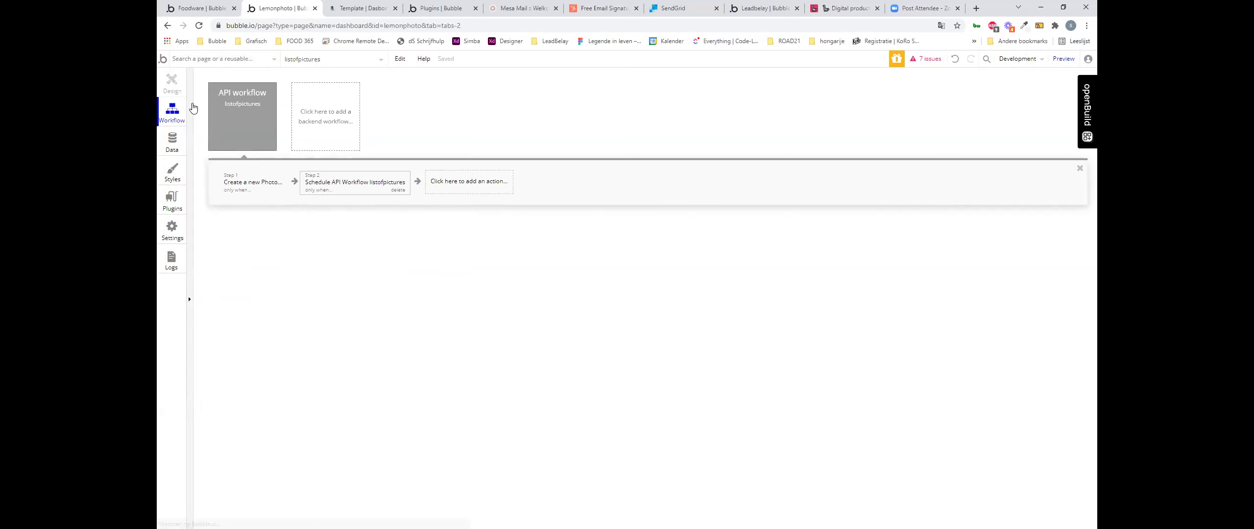
left_click(172, 83)
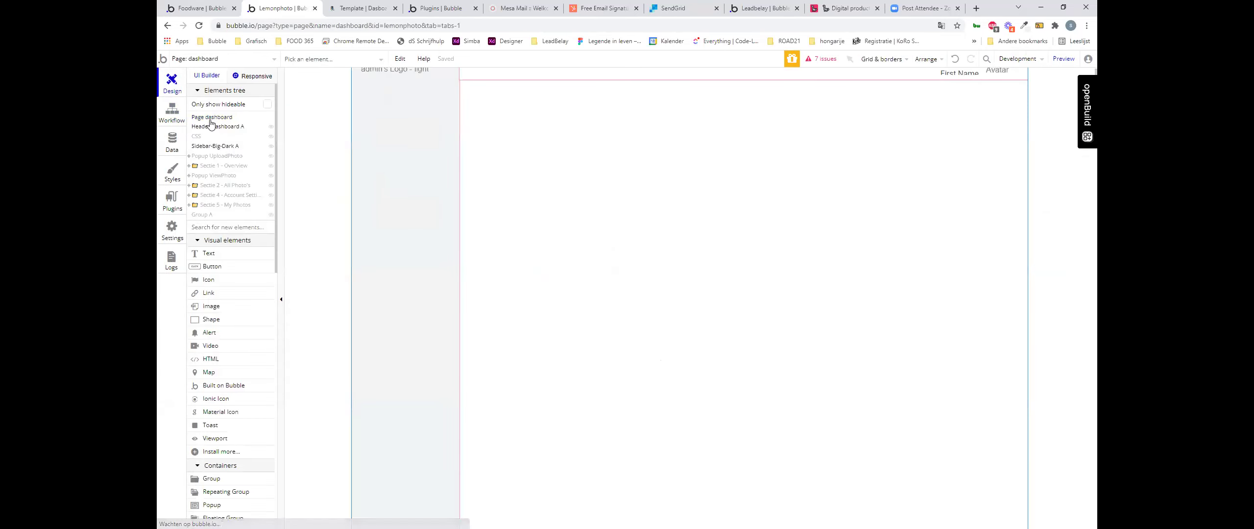
left_click(213, 157)
left_click(784, 364)
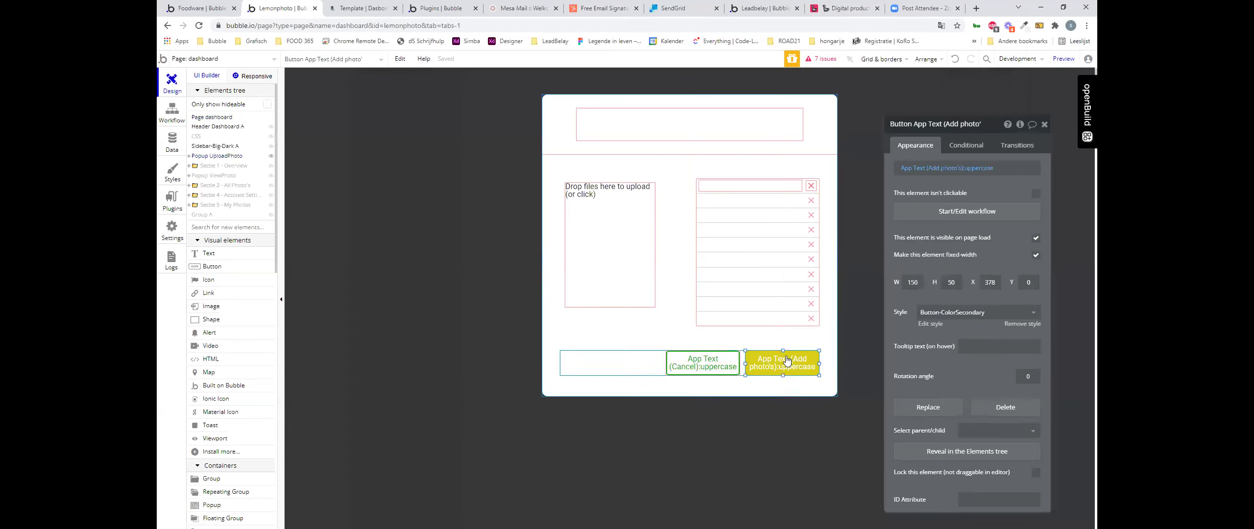
left_click(586, 243)
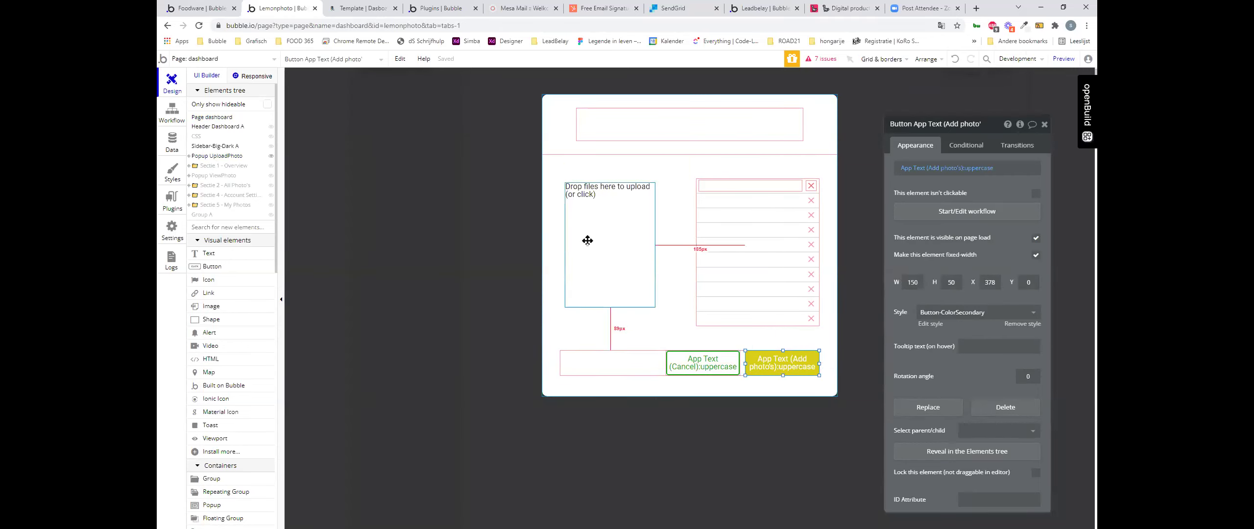
Step: Open the workflow of the UploadPhoto popup's Add photo button and inspect its Hide and Create a new Photo actions
left_click(704, 249)
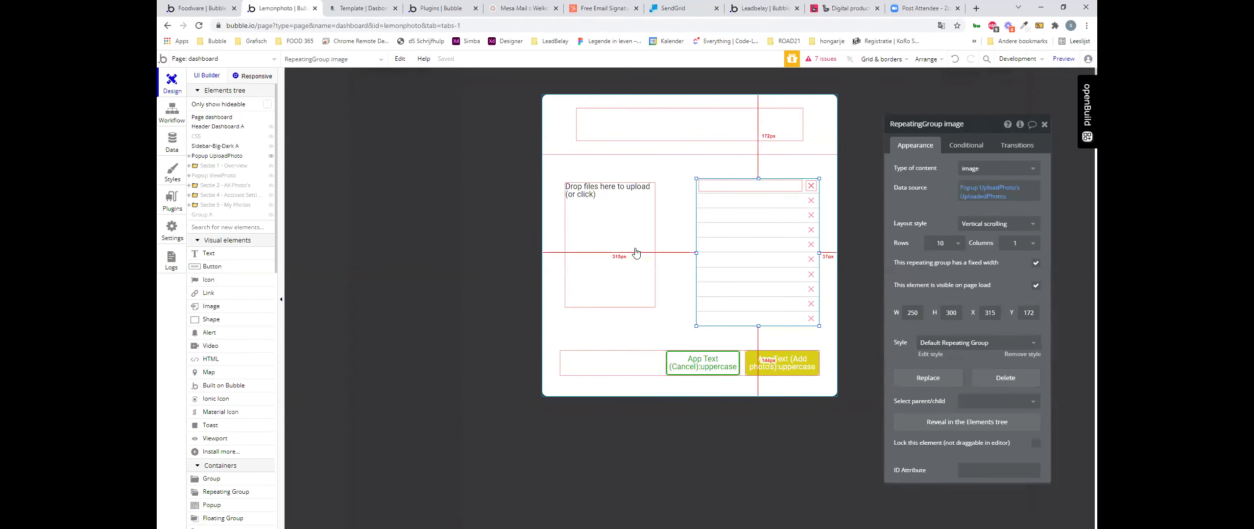
left_click(611, 243)
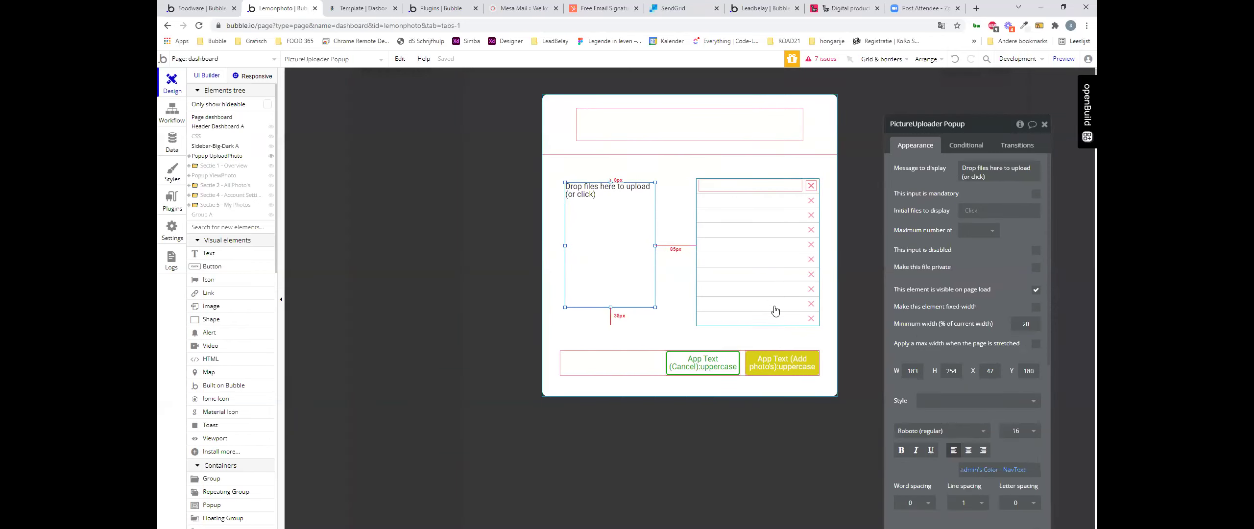
left_click(771, 364)
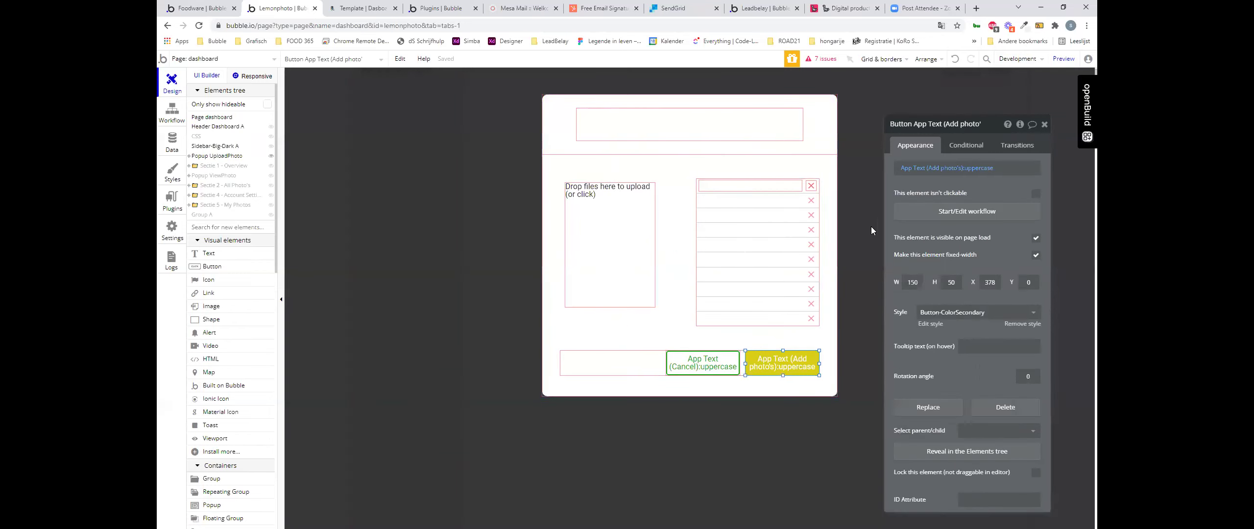
left_click(929, 216)
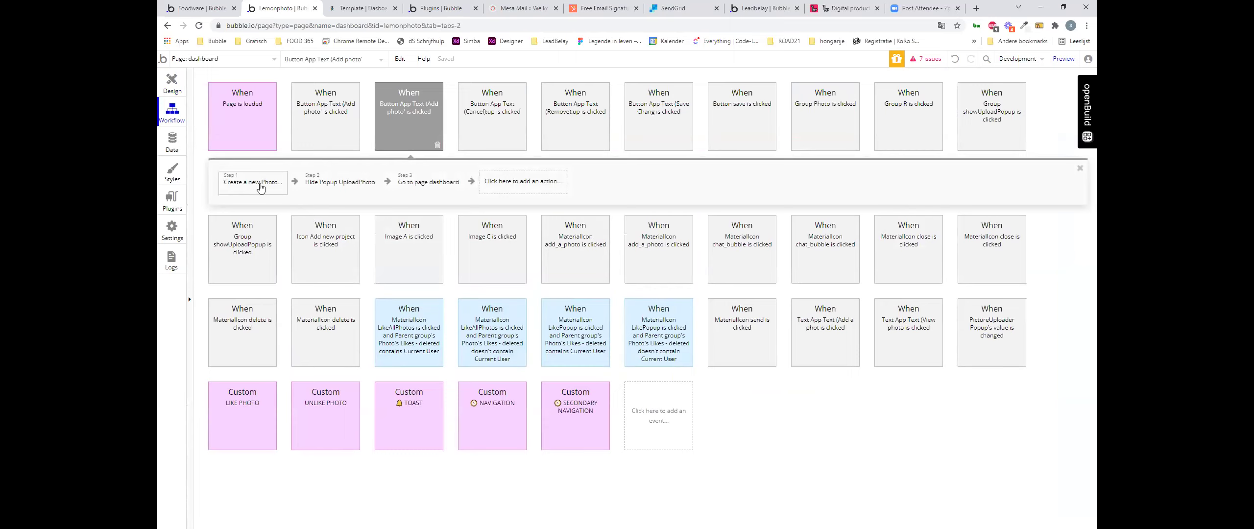
left_click(347, 185)
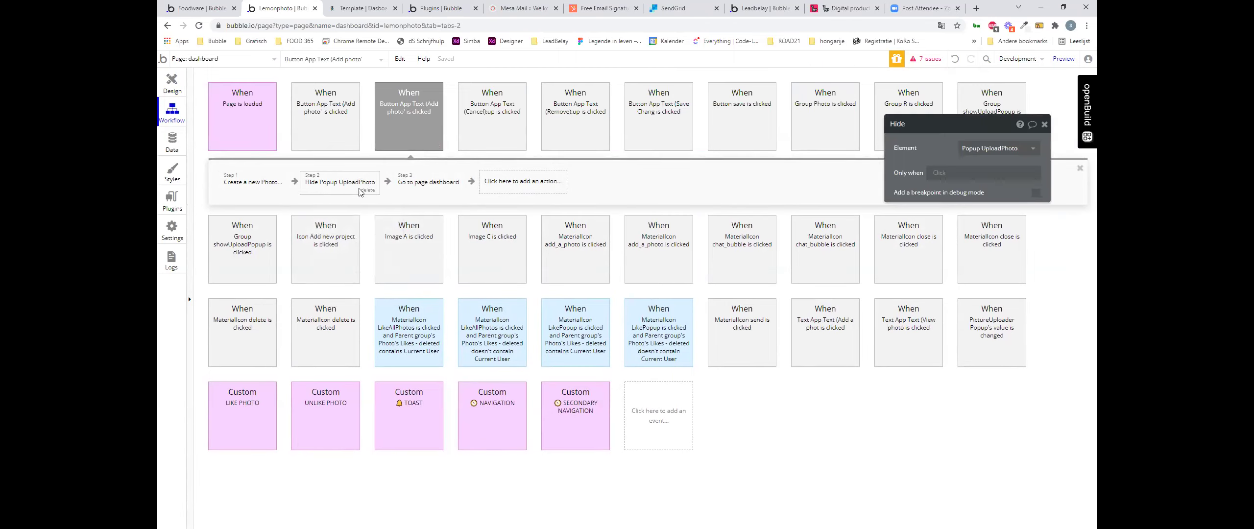
left_click(253, 182)
right_click(241, 189)
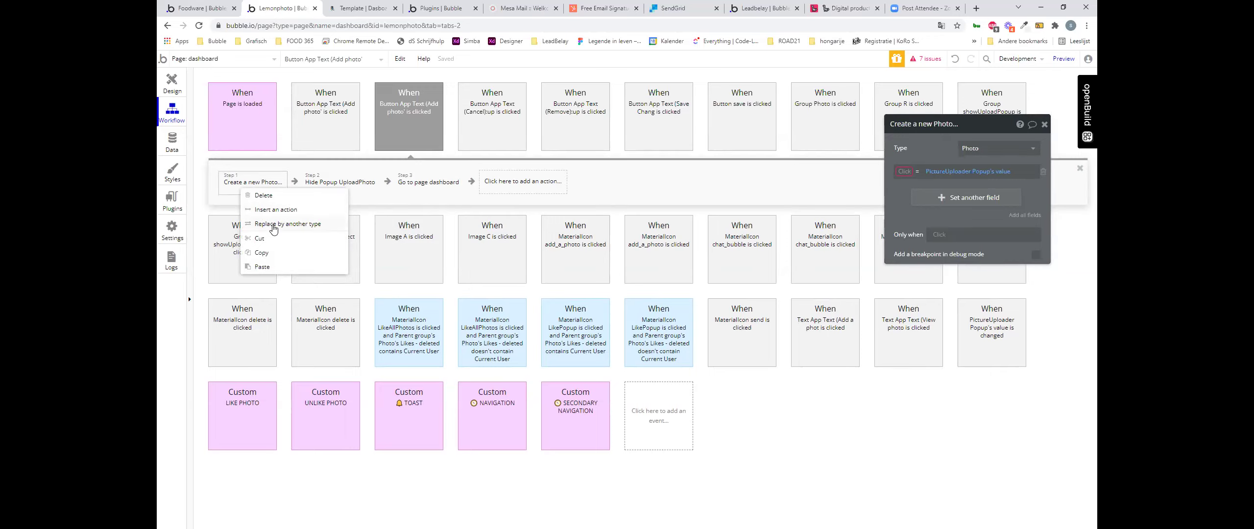
left_click(273, 224)
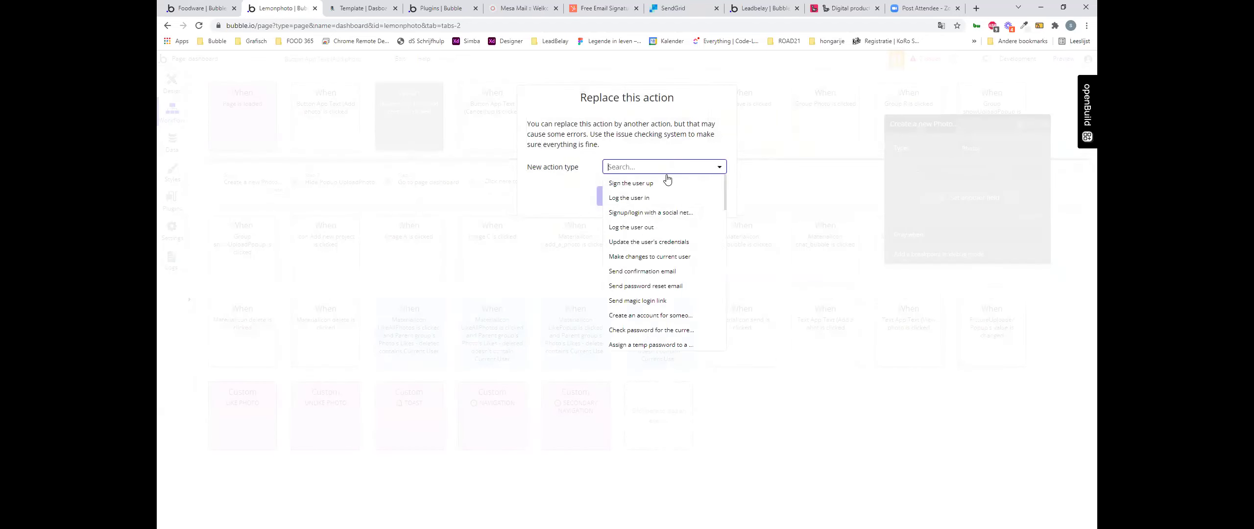
scroll(656, 235, "down", 5)
left_click(664, 211)
left_click(675, 196)
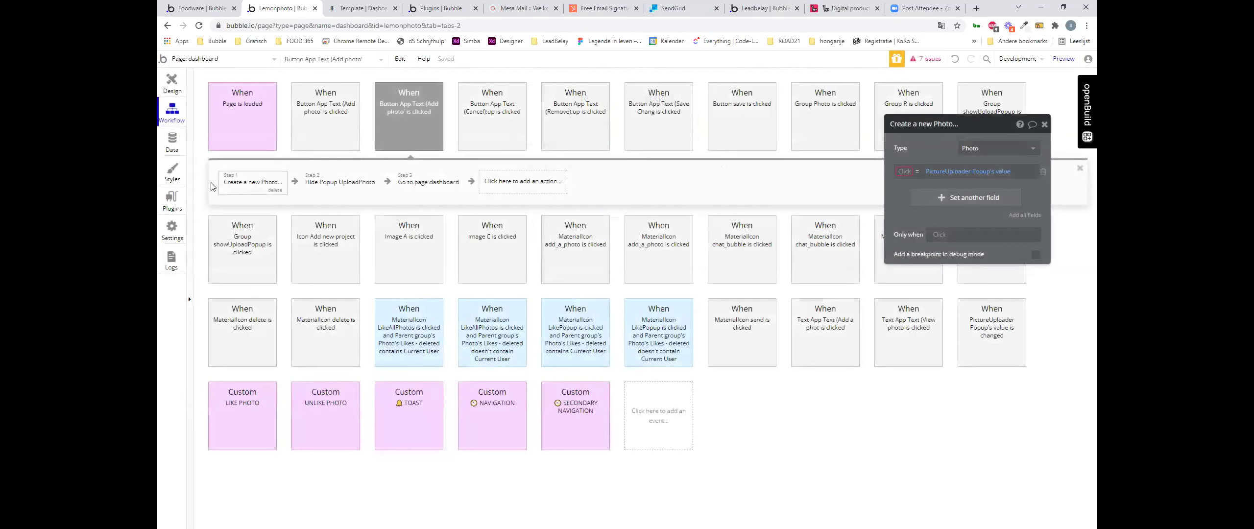
Step: Insert a Schedule API Workflow action at the start of the Add photo workflow and delete its Create a new Photo step
left_click(216, 186)
left_click(269, 190)
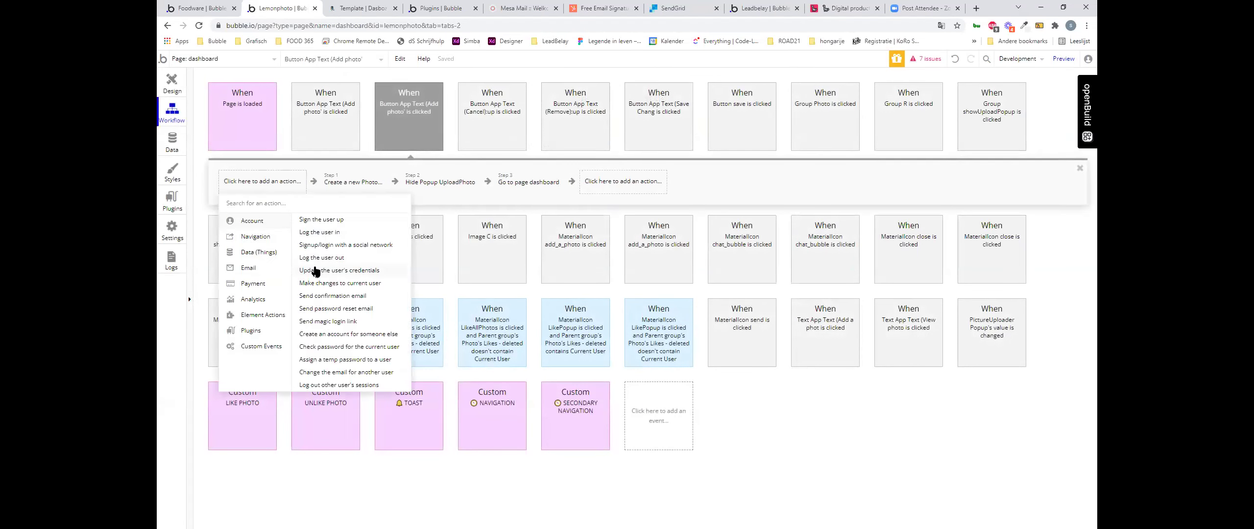
mouse_move(315, 272)
type("api")
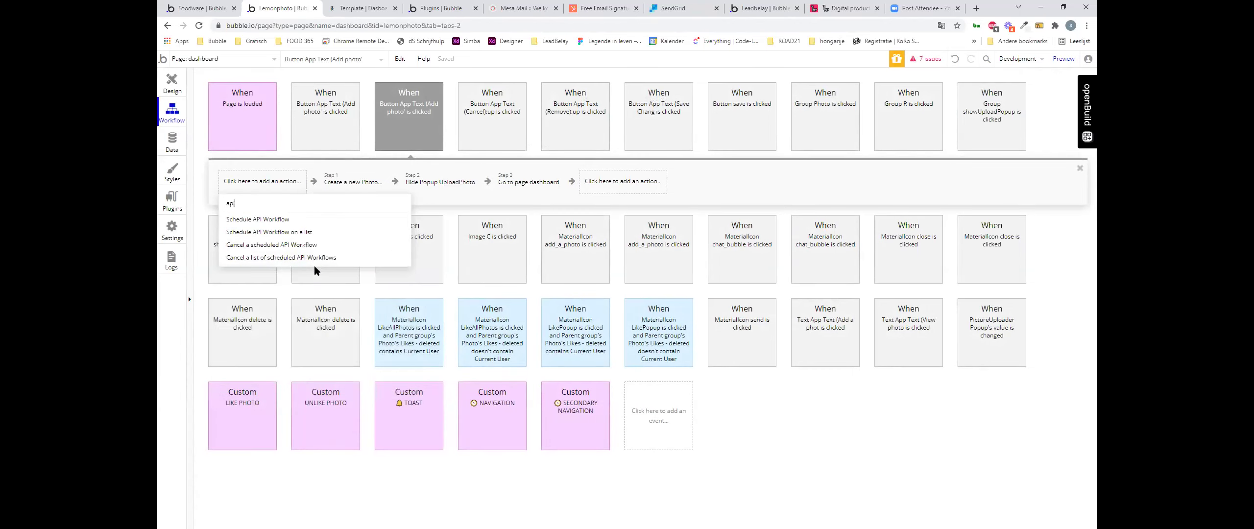
left_click(296, 220)
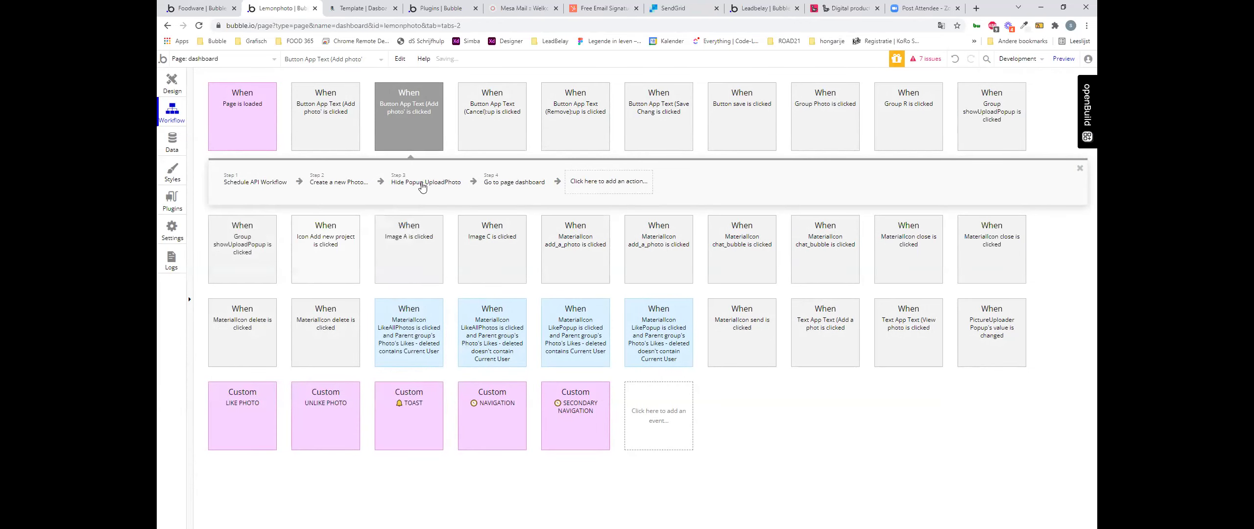
left_click(348, 186)
left_click(361, 190)
Step: Set the Schedule API Workflow action to run listofpictures with Current date/time as the scheduled date
left_click(260, 189)
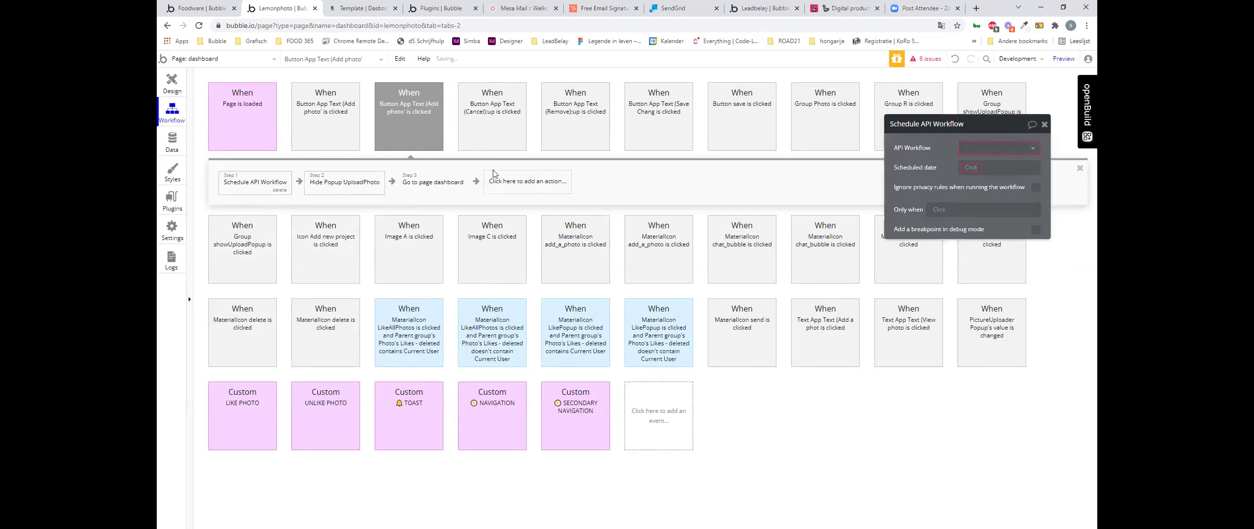
left_click(986, 148)
left_click(982, 177)
left_click(971, 167)
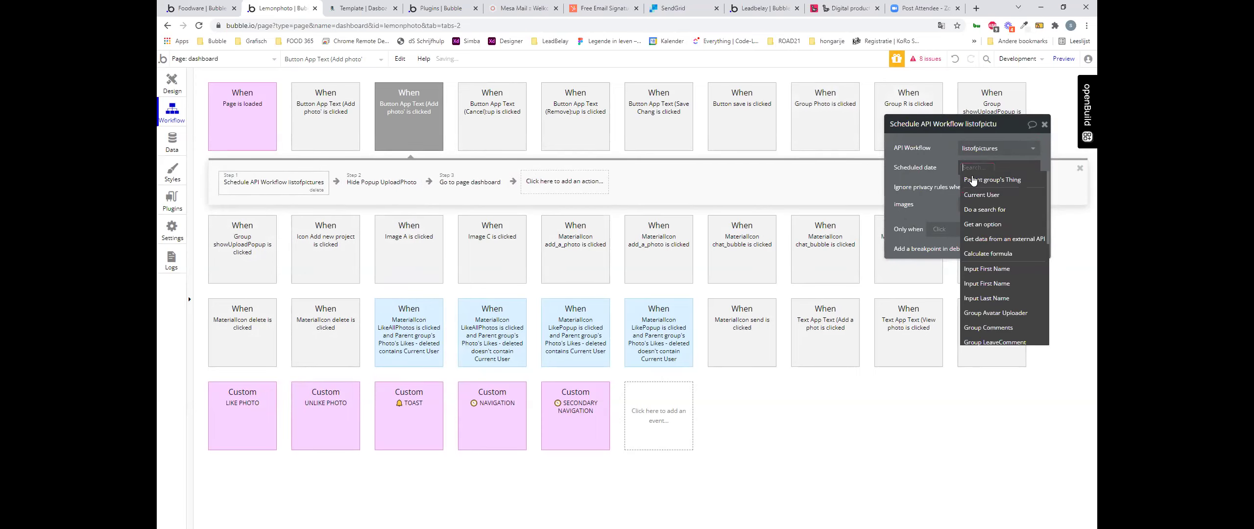
type("curr")
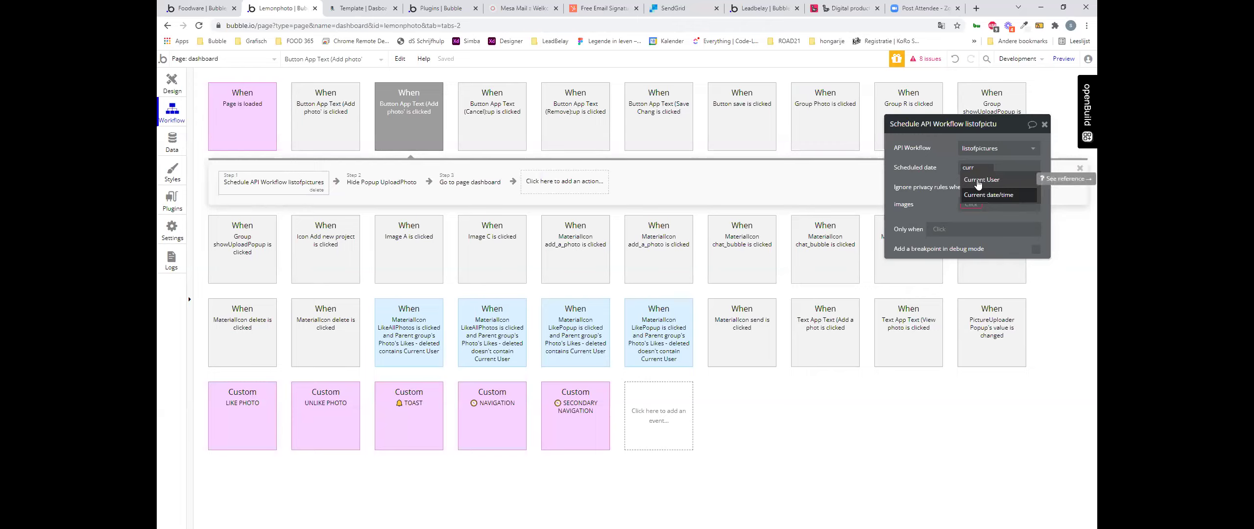
key("Return")
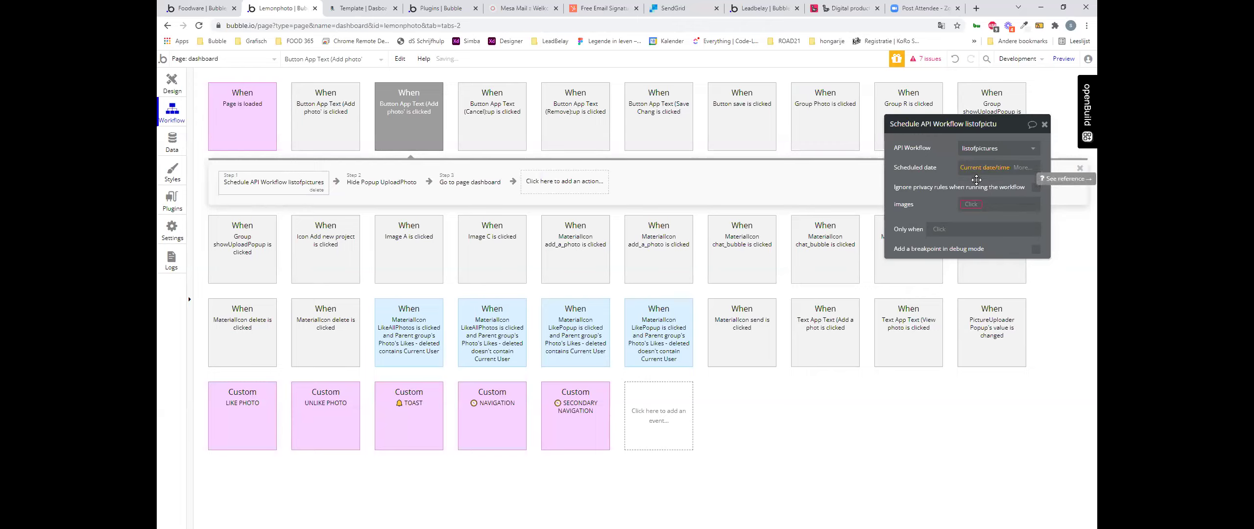
Step: Set the scheduled workflow's images parameter to PictureUploader Popup's value
left_click(971, 203)
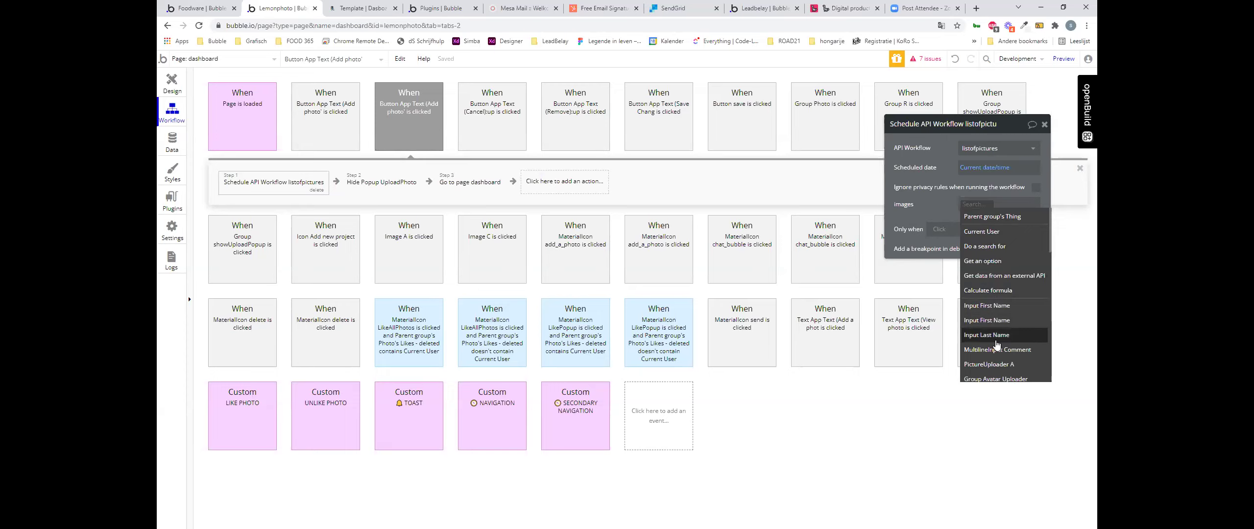
type("po")
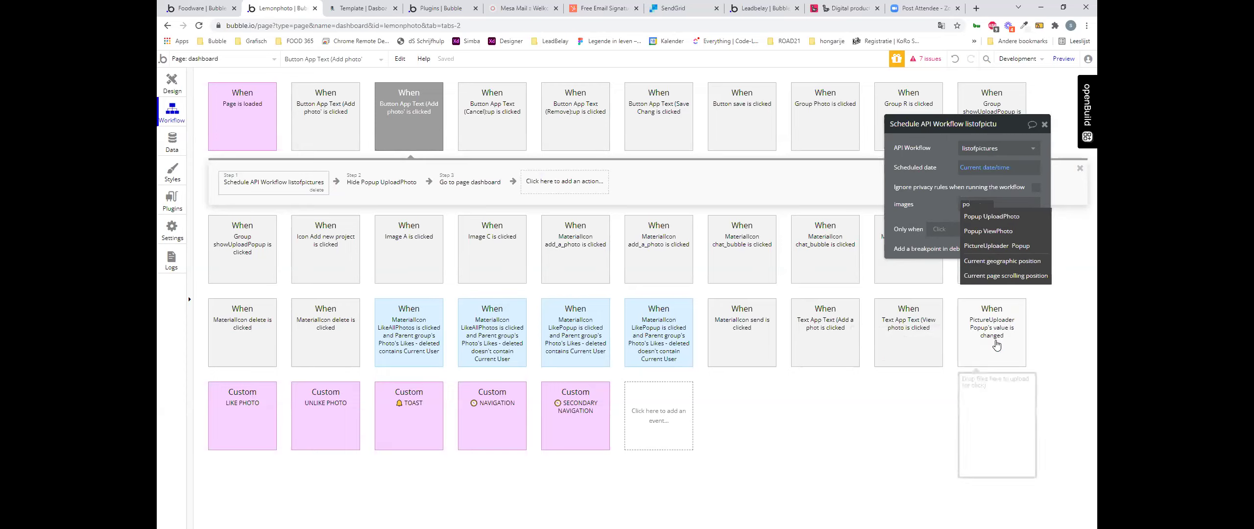
left_click(987, 250)
left_click(963, 223)
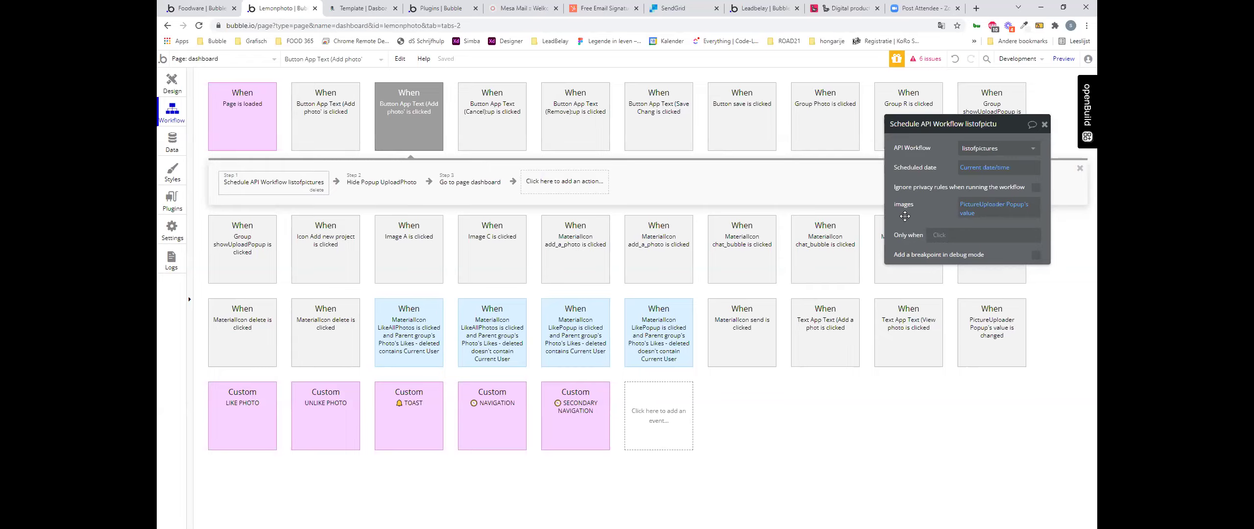
Step: Refresh the All photos page in the running app preview and return to the Bubble editor
left_click(335, 7)
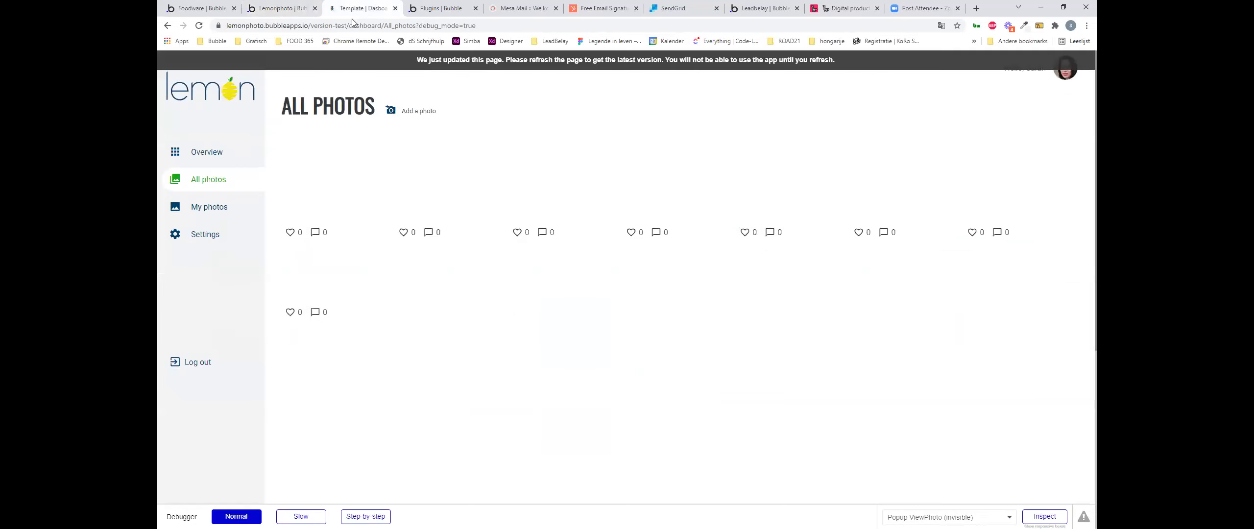
left_click(356, 59)
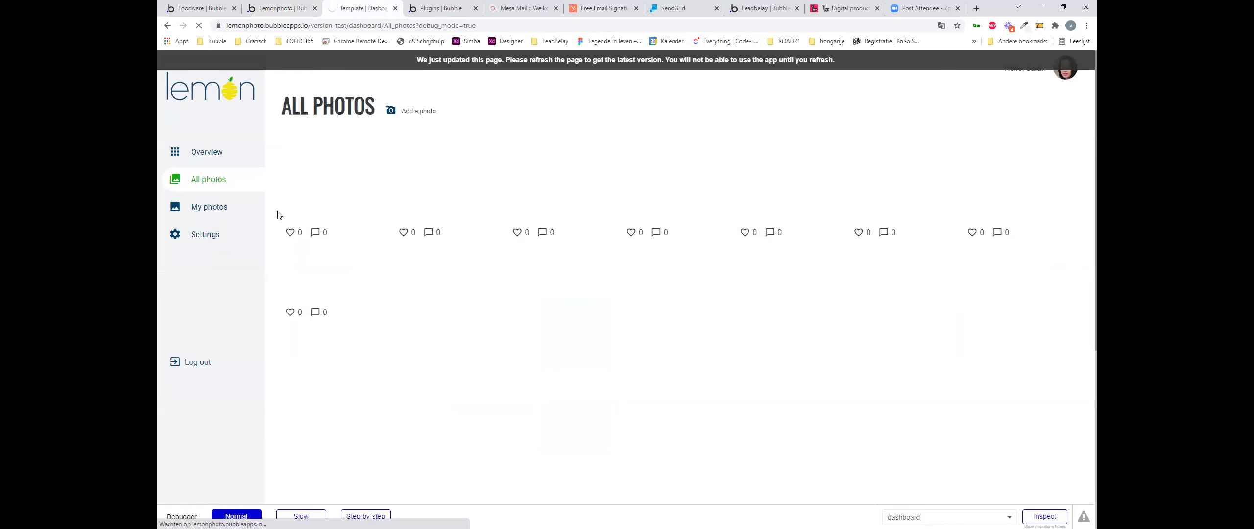
left_click(279, 8)
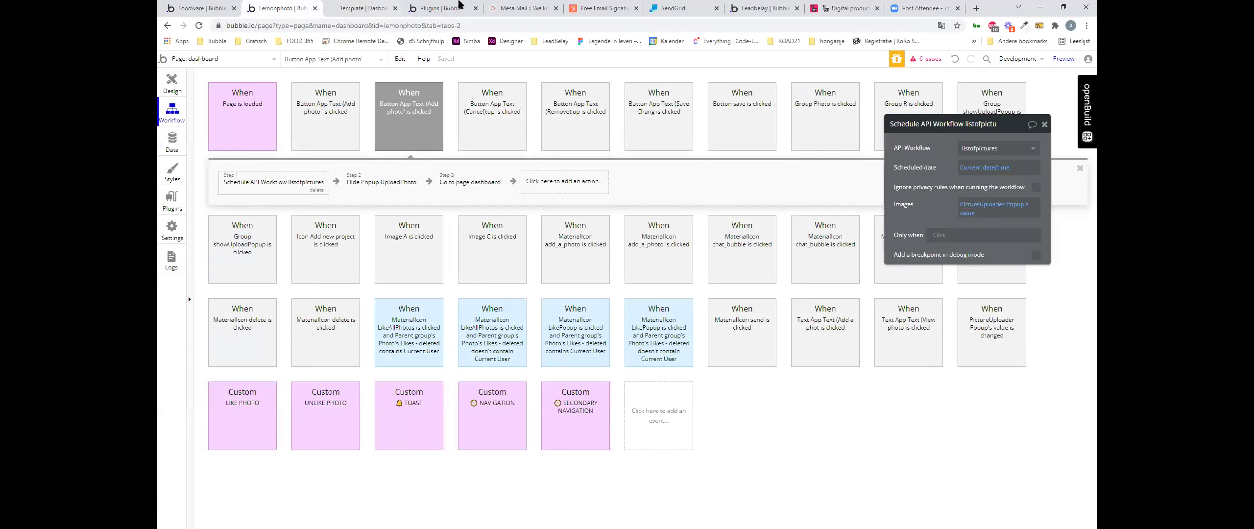
Step: Set the All Photo's section's repeating group to content type Photo and remove ListOfPhotos from its Search for Photos data source
left_click(172, 82)
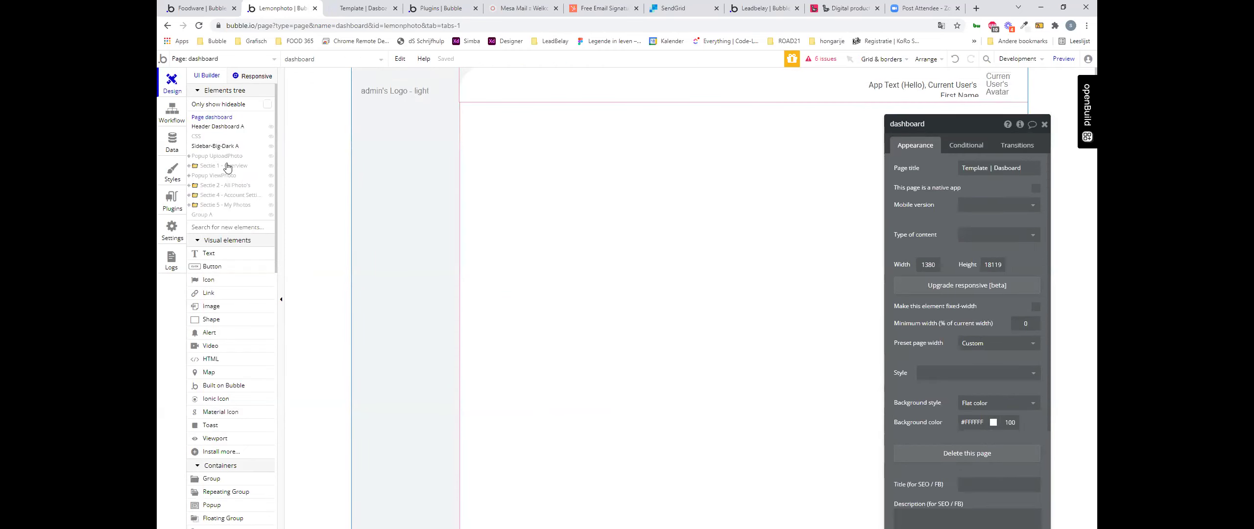
left_click(215, 186)
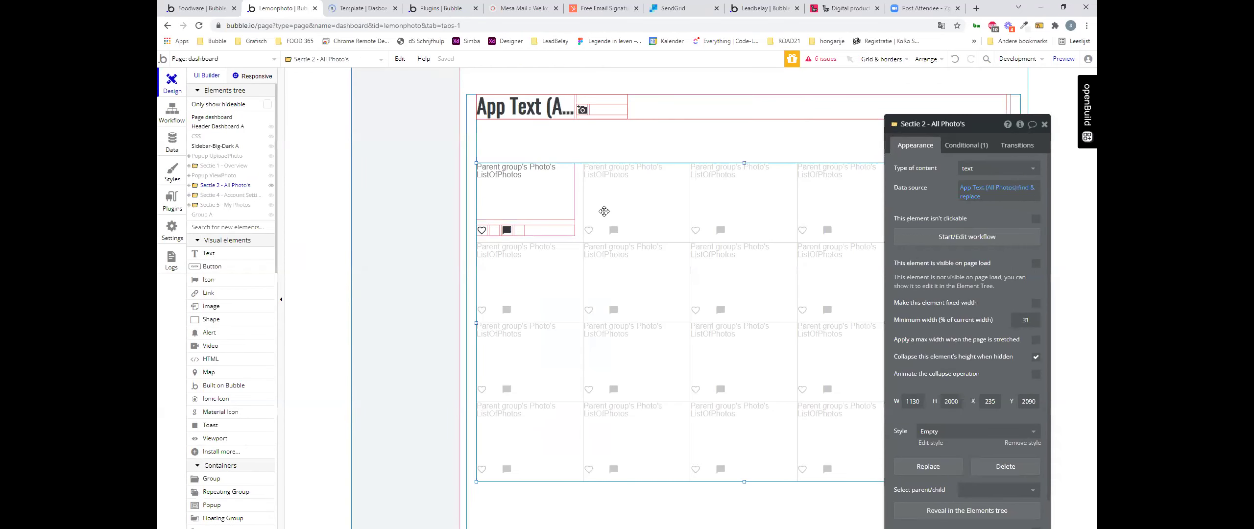
left_click(848, 213)
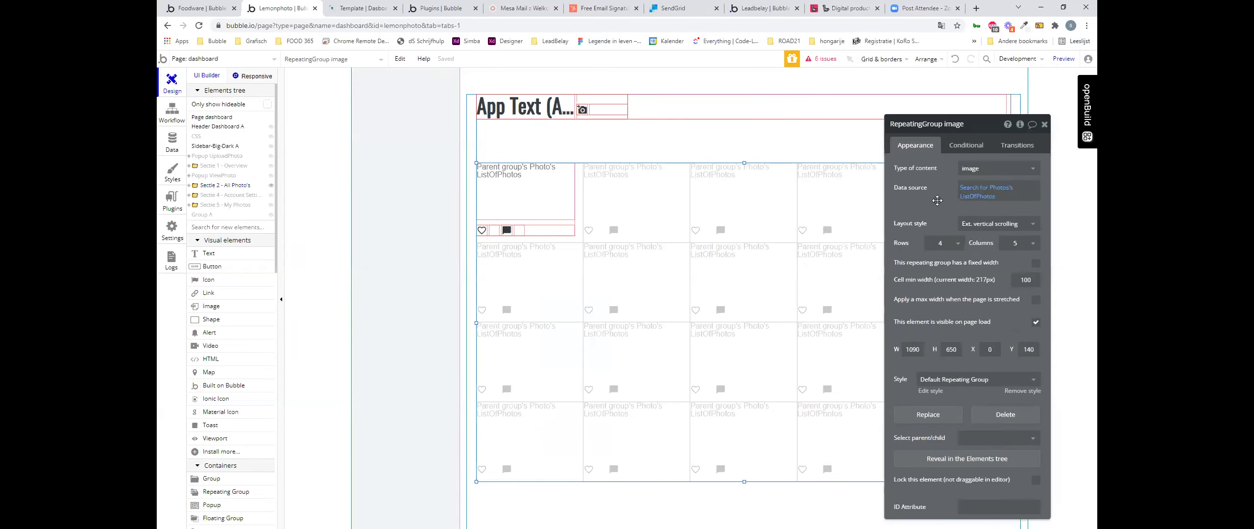
left_click(972, 191)
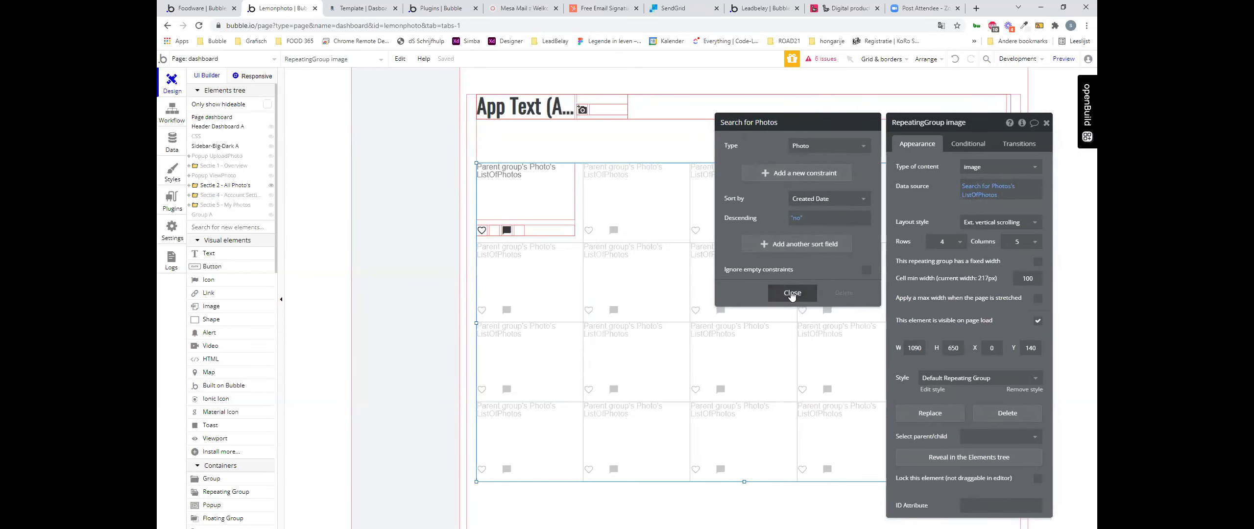
left_click(974, 196)
key("BackSpace")
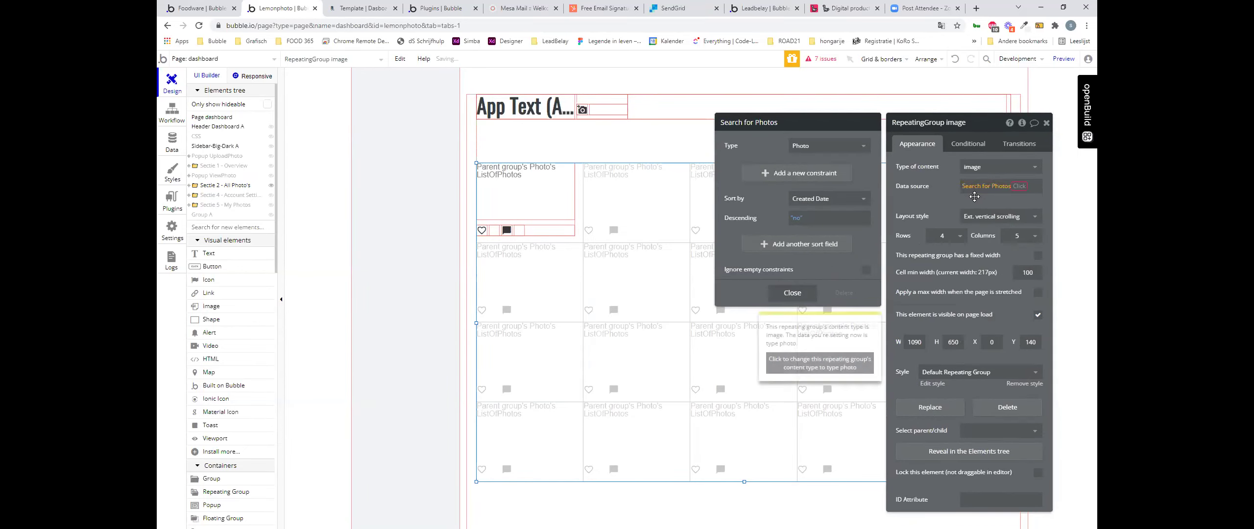
left_click(979, 169)
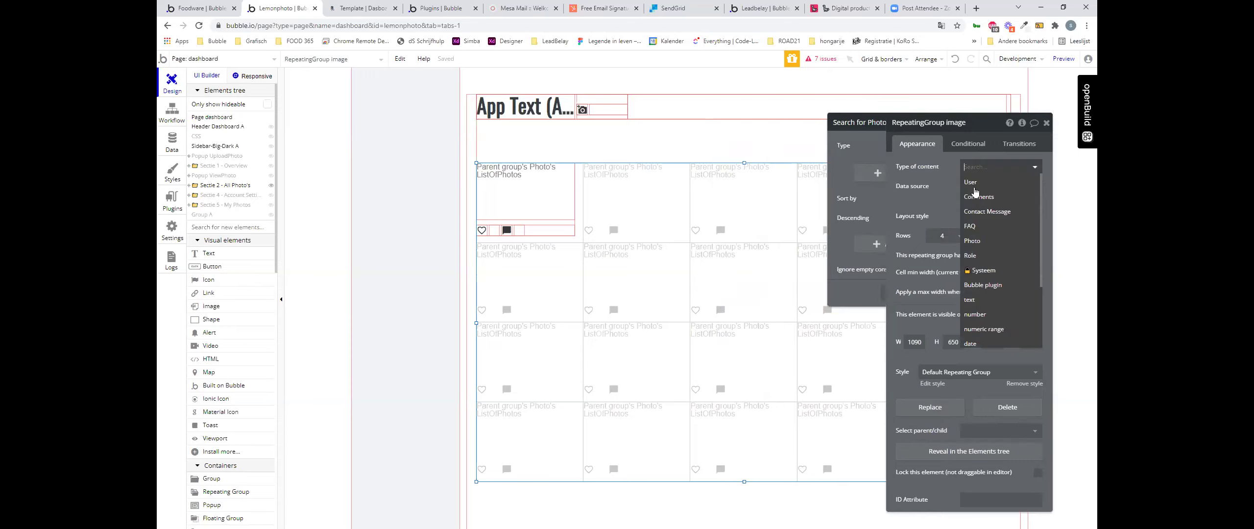
left_click(974, 241)
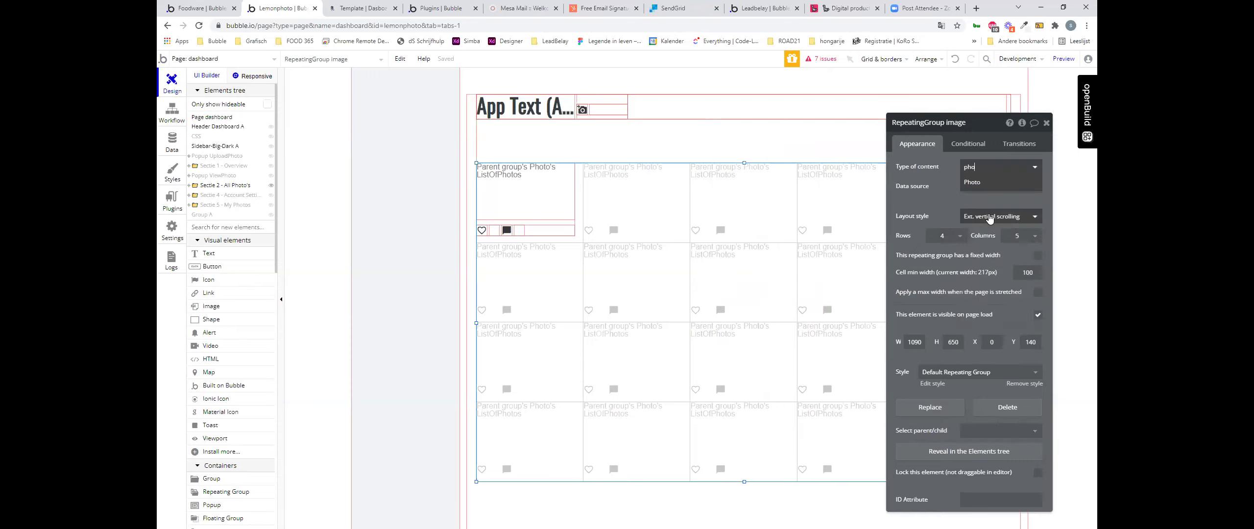
left_click(988, 188)
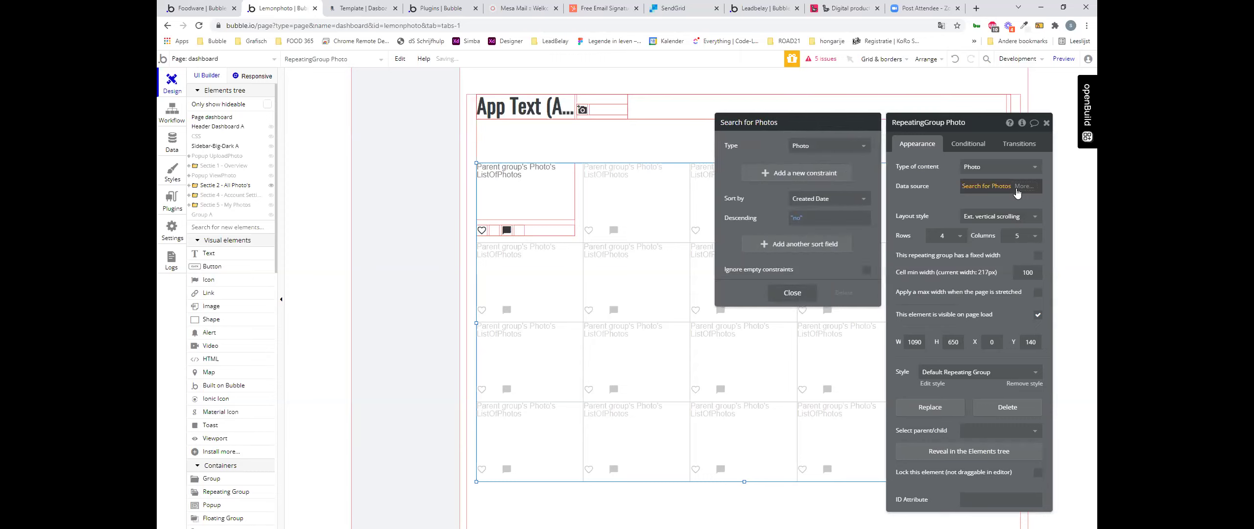
left_click(1019, 189)
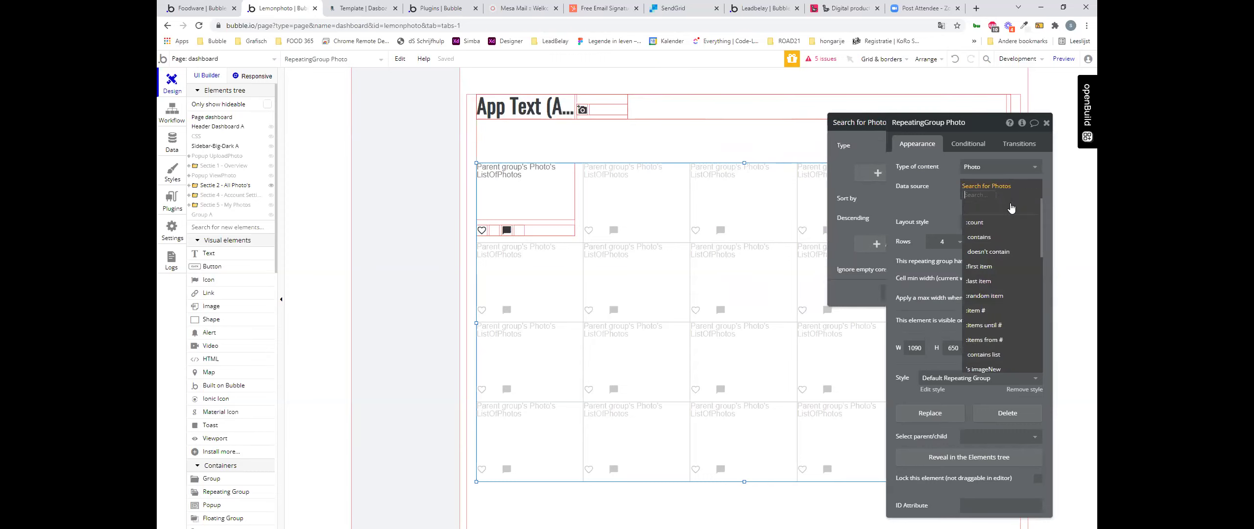
left_click(930, 204)
Step: Set the dynamic image of the picture in the repeating group's cell to Parent group's Photo's imageNew
left_click(525, 199)
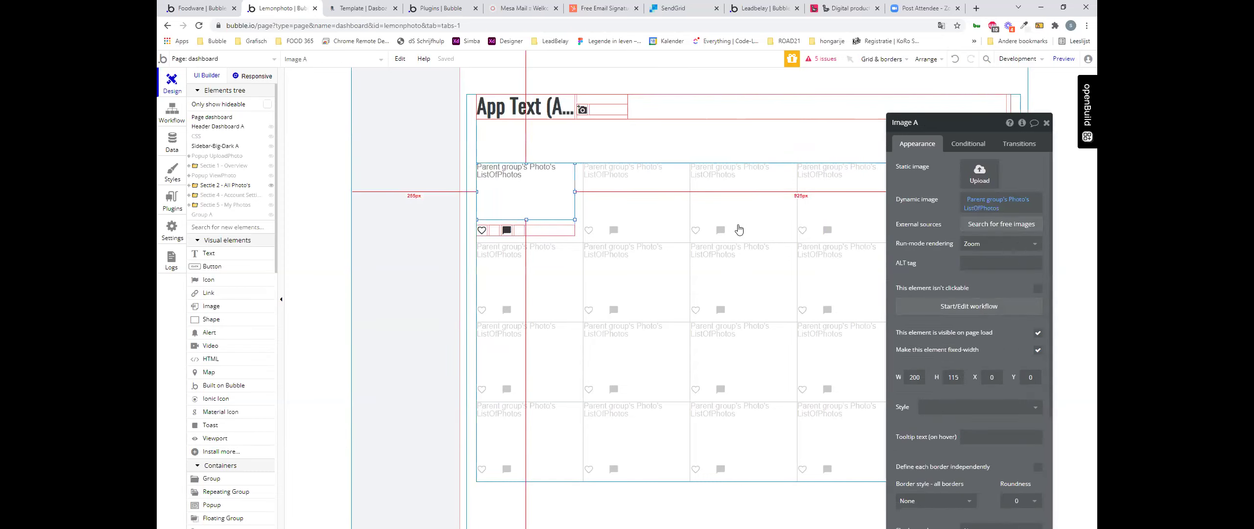
left_click(562, 217)
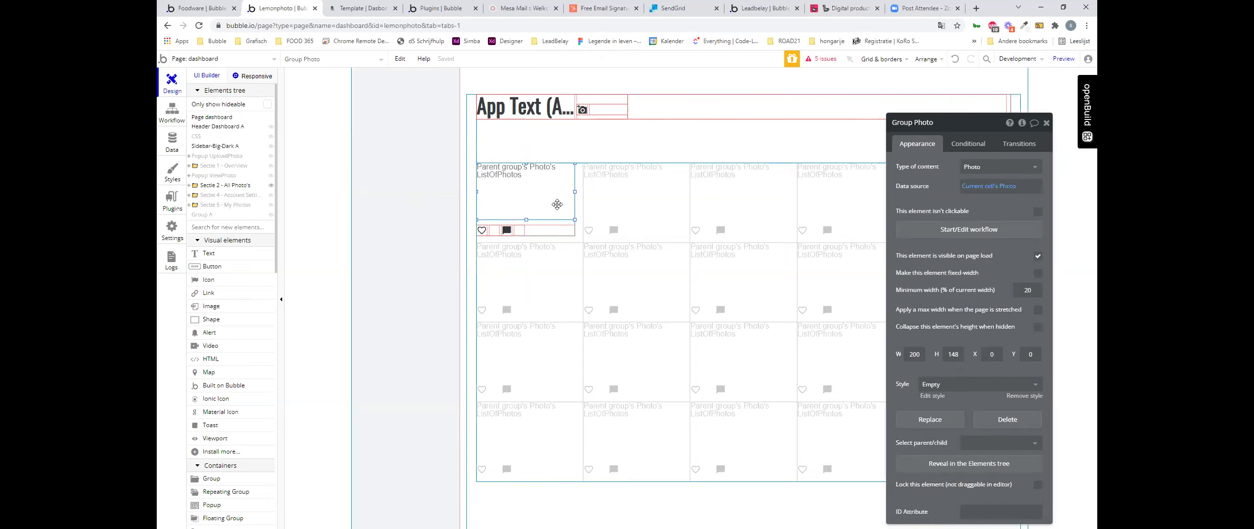
left_click(557, 204)
left_click(977, 210)
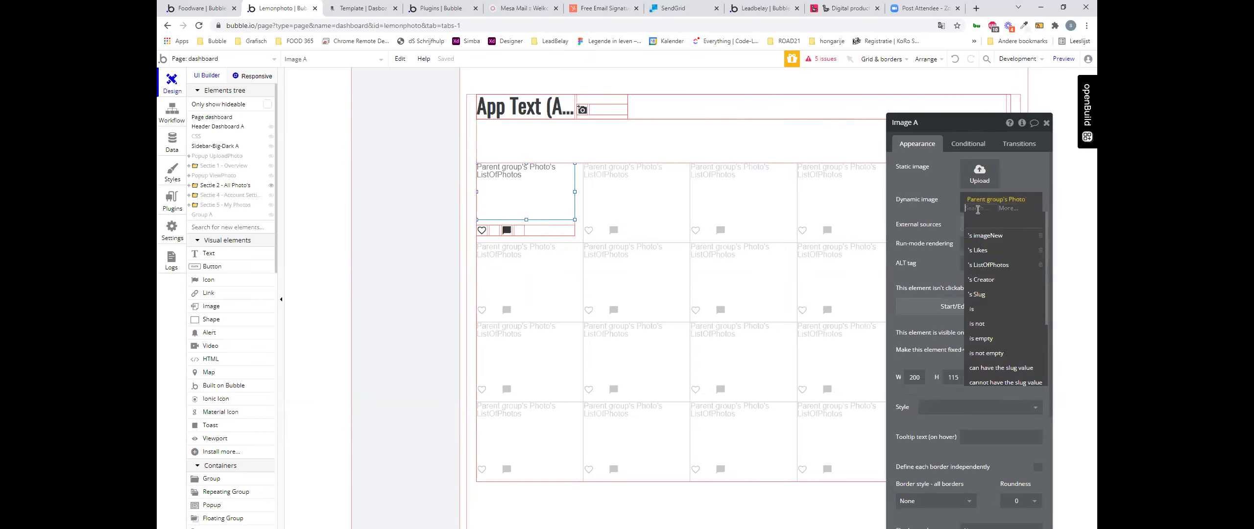
left_click(984, 236)
left_click(935, 211)
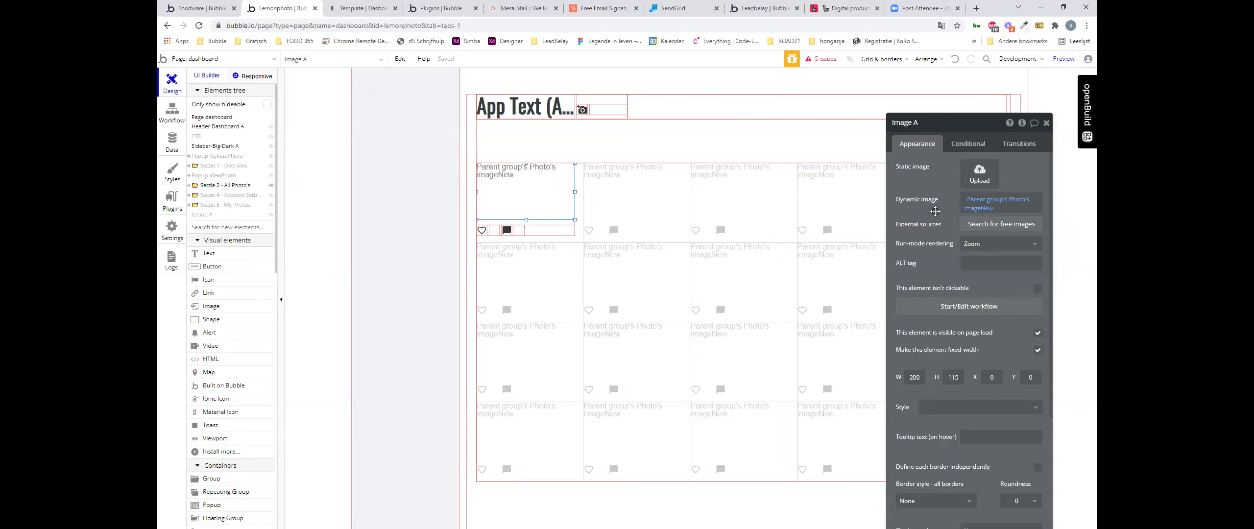
Step: Refresh the All photos page in the running app preview and open the file chooser for adding photos
left_click(364, 9)
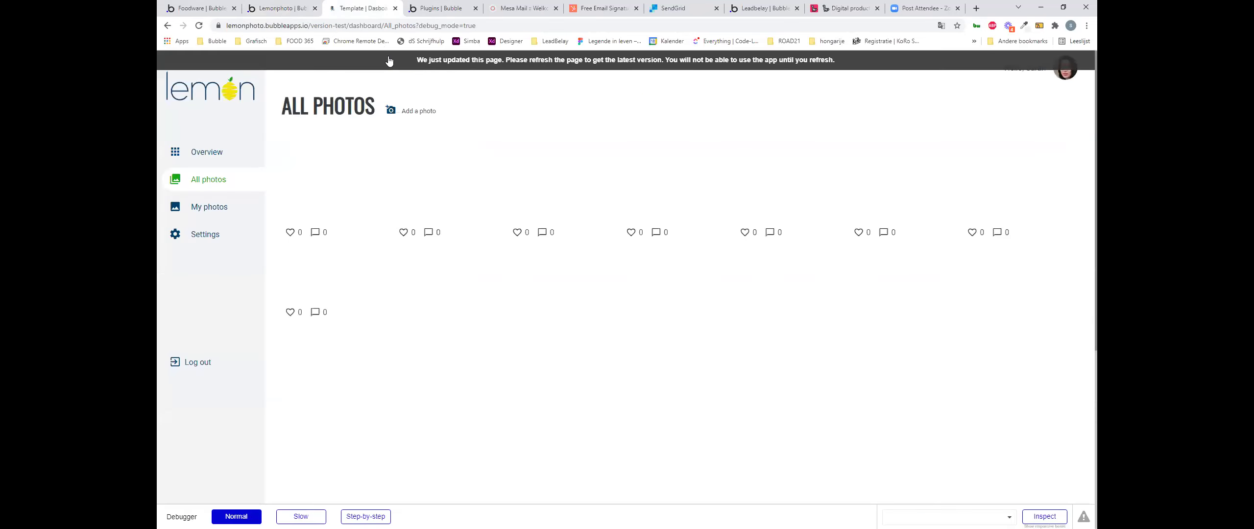
left_click(389, 60)
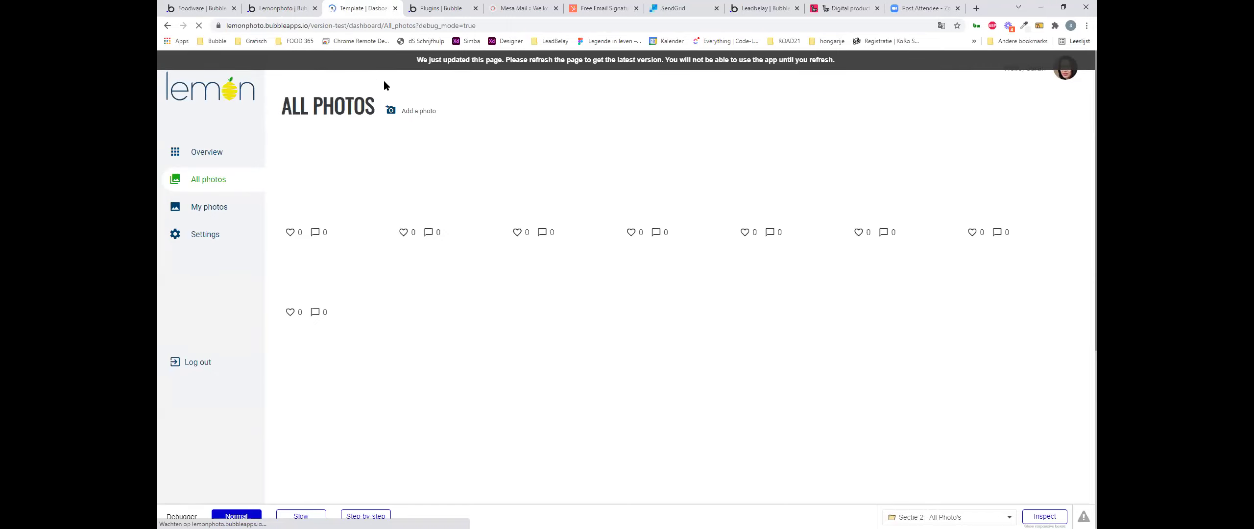
left_click(406, 113)
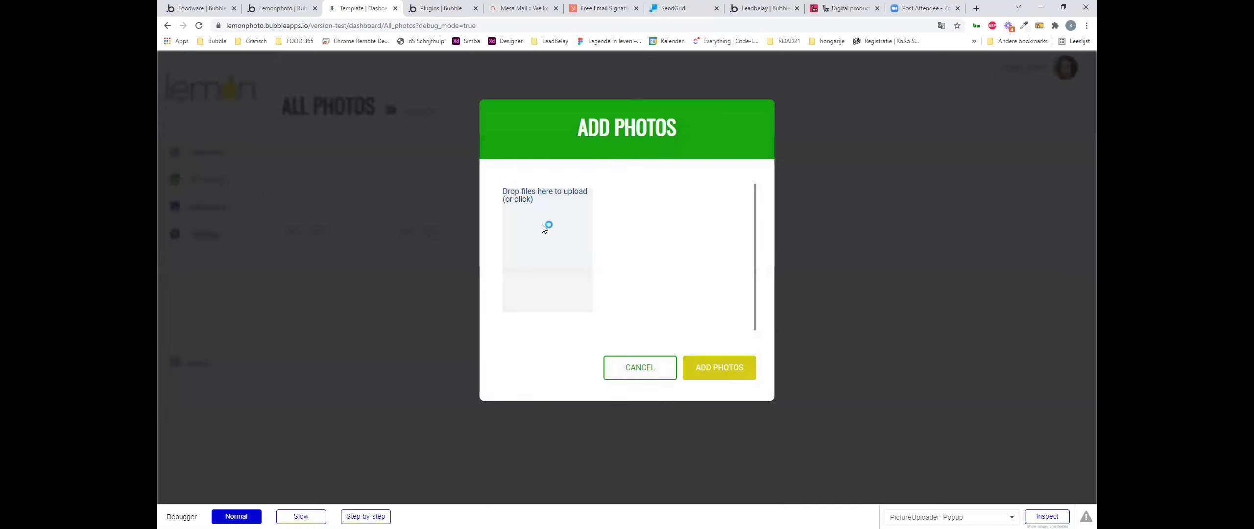
left_click(510, 205)
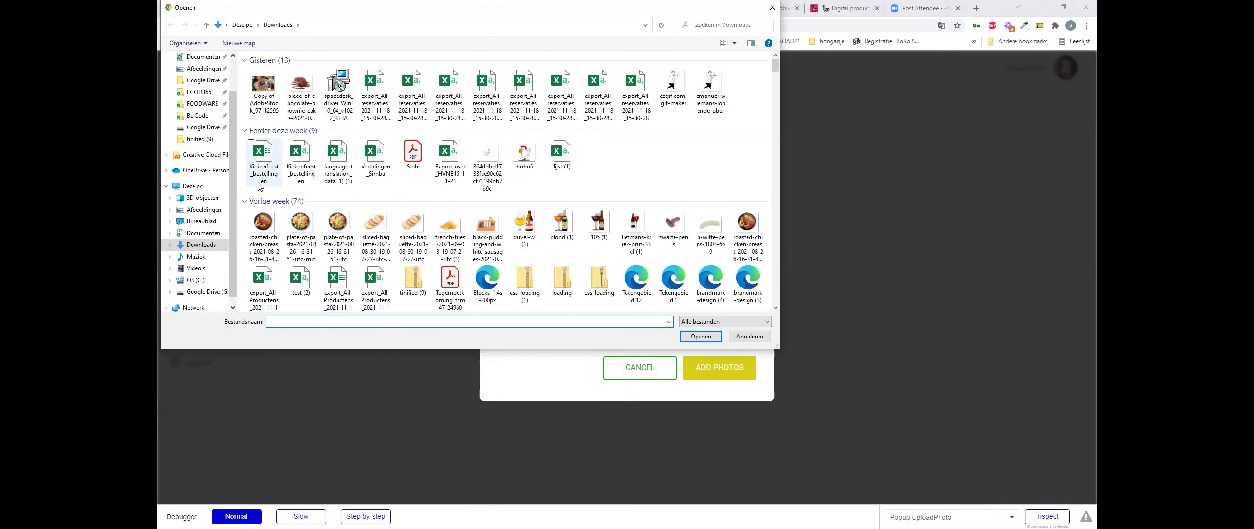
Step: Upload eight images from Downloads: the roasted chicken, plate-of-pasta min version, black pudding, duvel-v2 (1), blond (1), 105 (1), liefmans-kriek-brut and zwarte-pens
left_click_drag(245, 224, 311, 238)
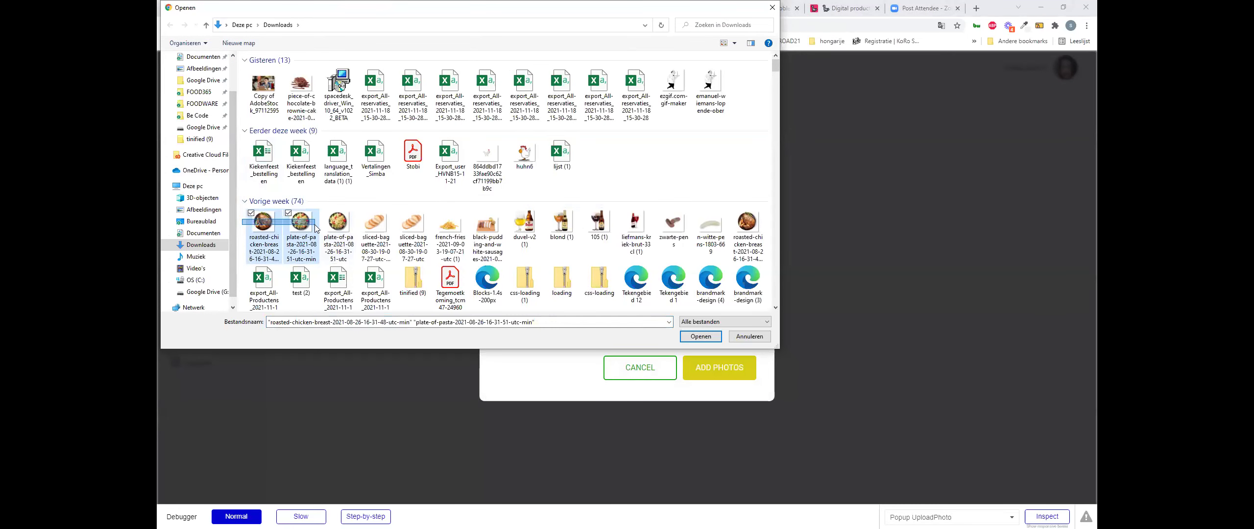
left_click(484, 231, "ctrl")
left_click(524, 228, "ctrl")
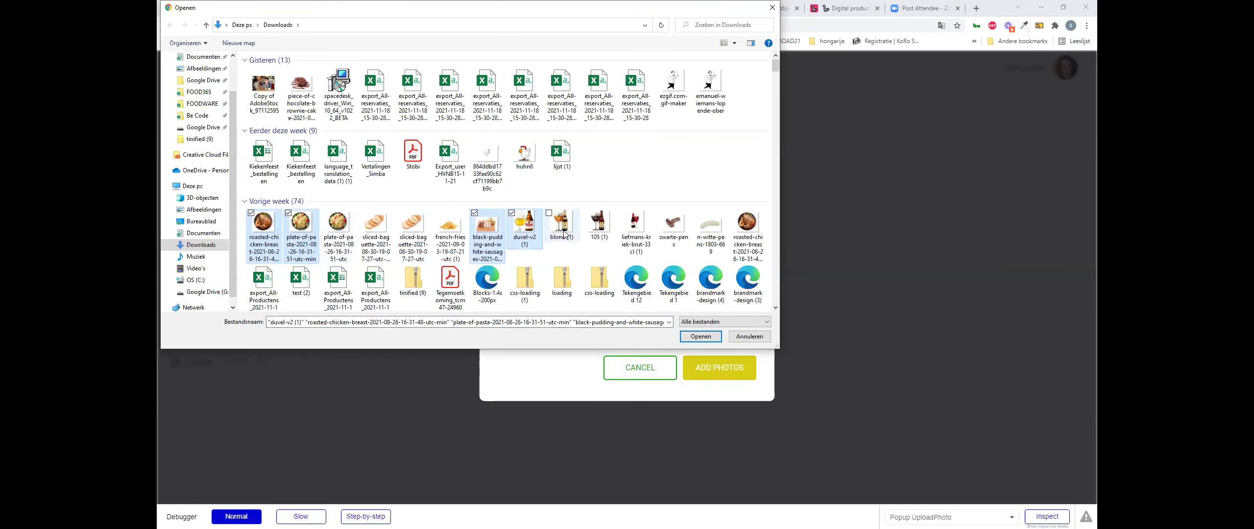
left_click(561, 228, "ctrl")
left_click(597, 228, "ctrl")
left_click(634, 227, "ctrl")
left_click(673, 228, "ctrl")
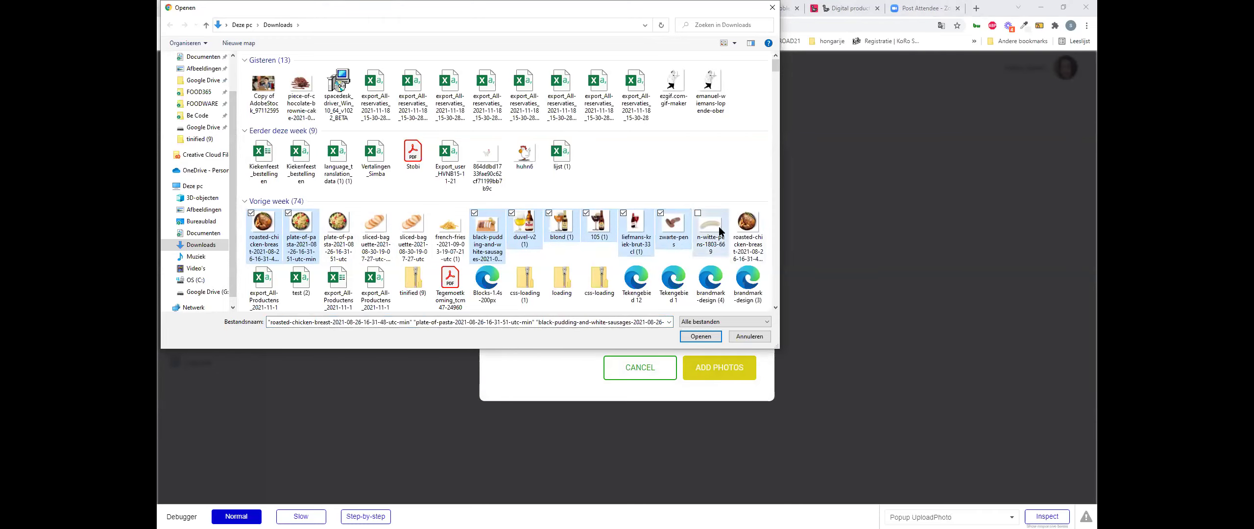
left_click(576, 323)
key("Return")
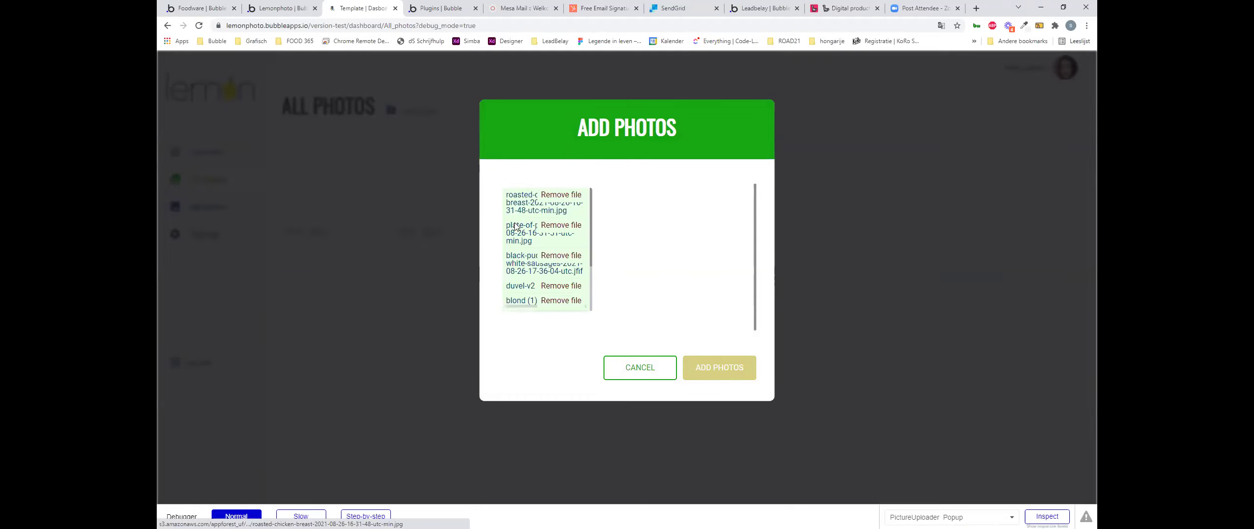
Step: Review the uploaded file list, add the photos to the app and open the All photos page
scroll(515, 232, "down", 1)
scroll(515, 232, "down", 1)
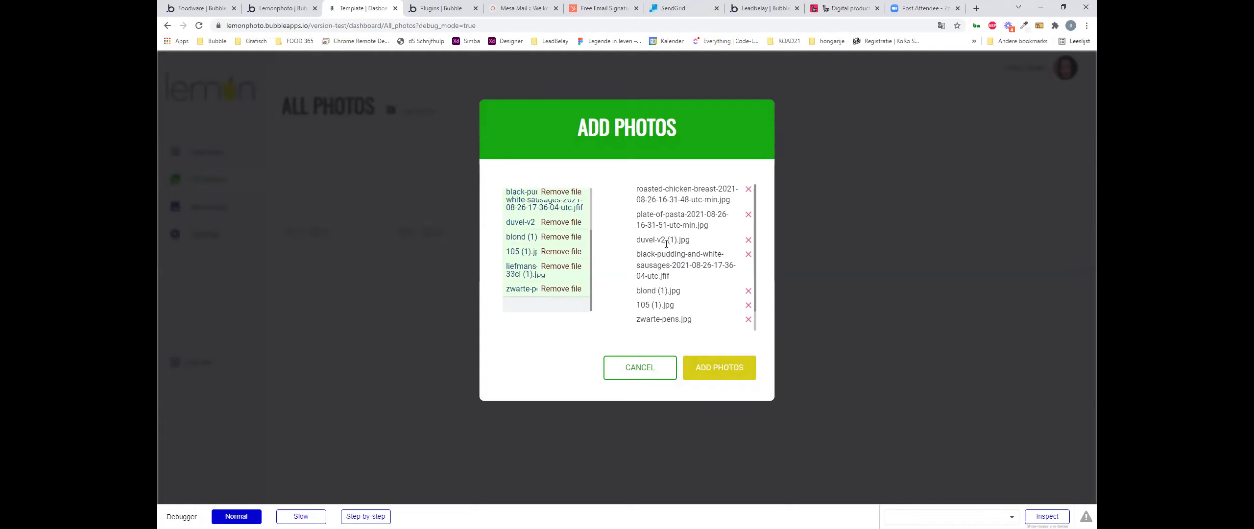
left_click(705, 373)
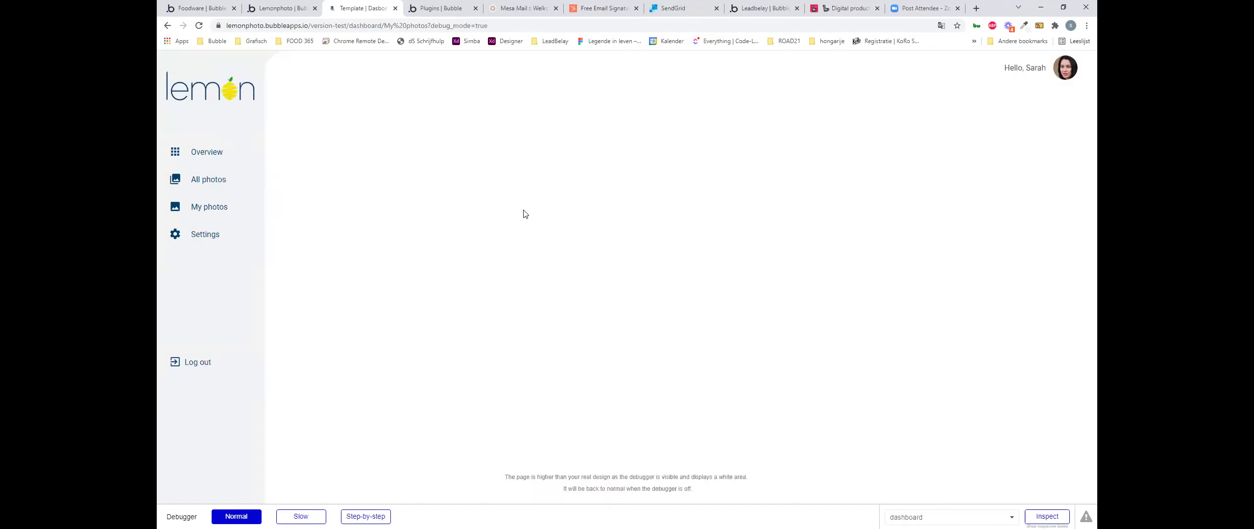
left_click(201, 185)
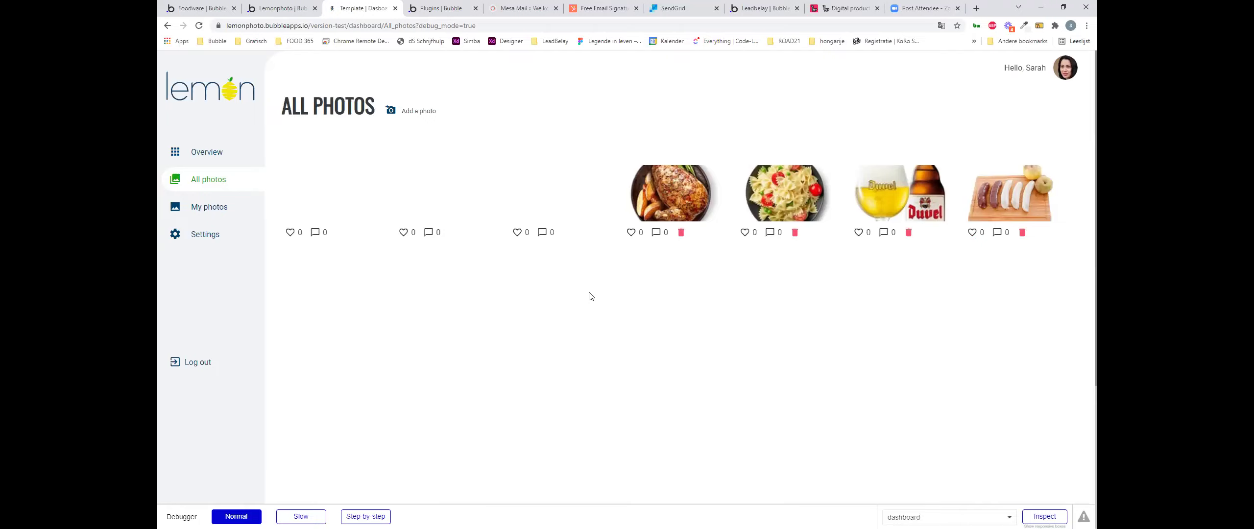
Step: View the roasted chicken photo from the All photos grid and check the newly added images
left_click(677, 180)
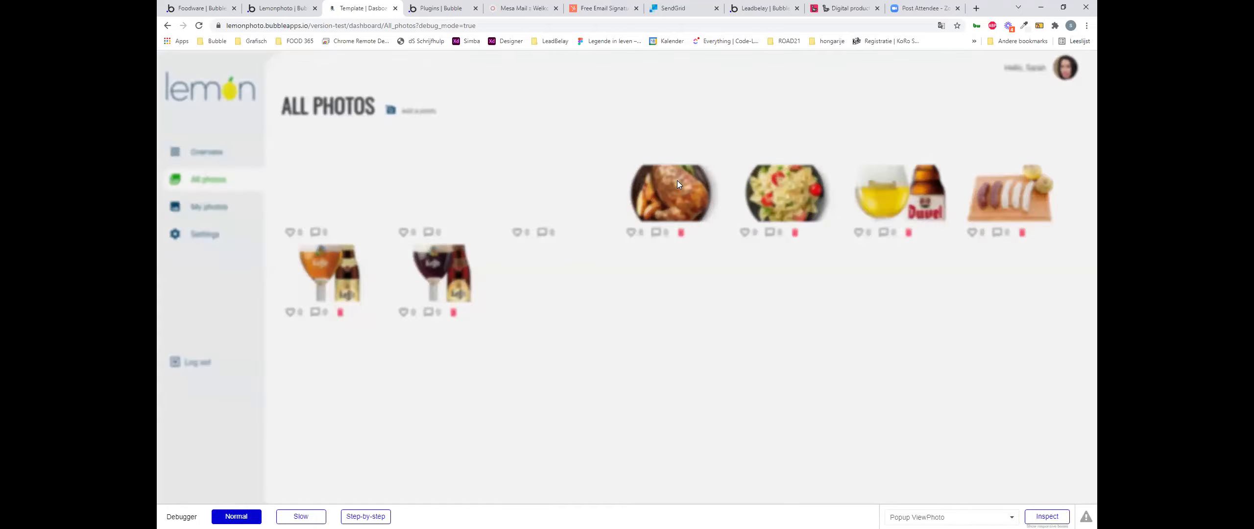
left_click(897, 340)
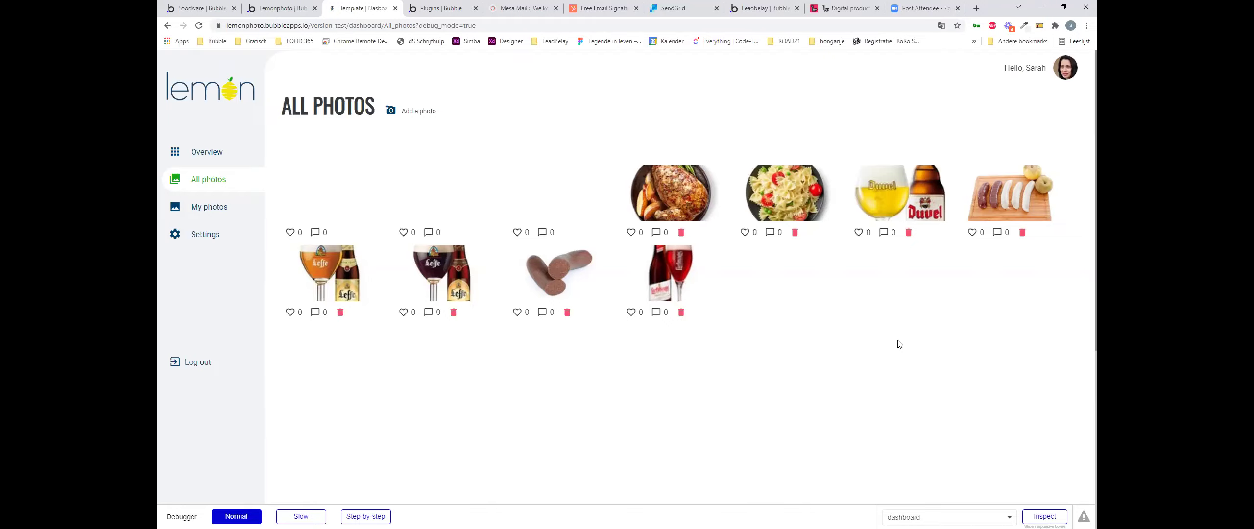
left_click(692, 202)
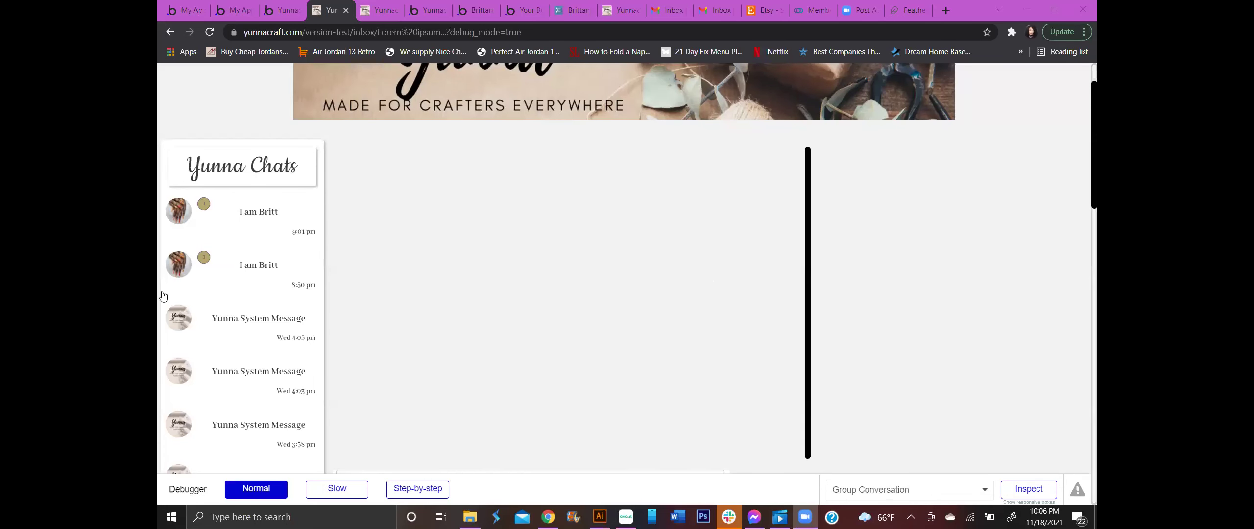
Step: Check the Yunna Chats inbox in the running preview and in the Bubble editor's responsive view at mobile and desktop widths
scroll(158, 244, "up", 1)
scroll(159, 244, "down", 2)
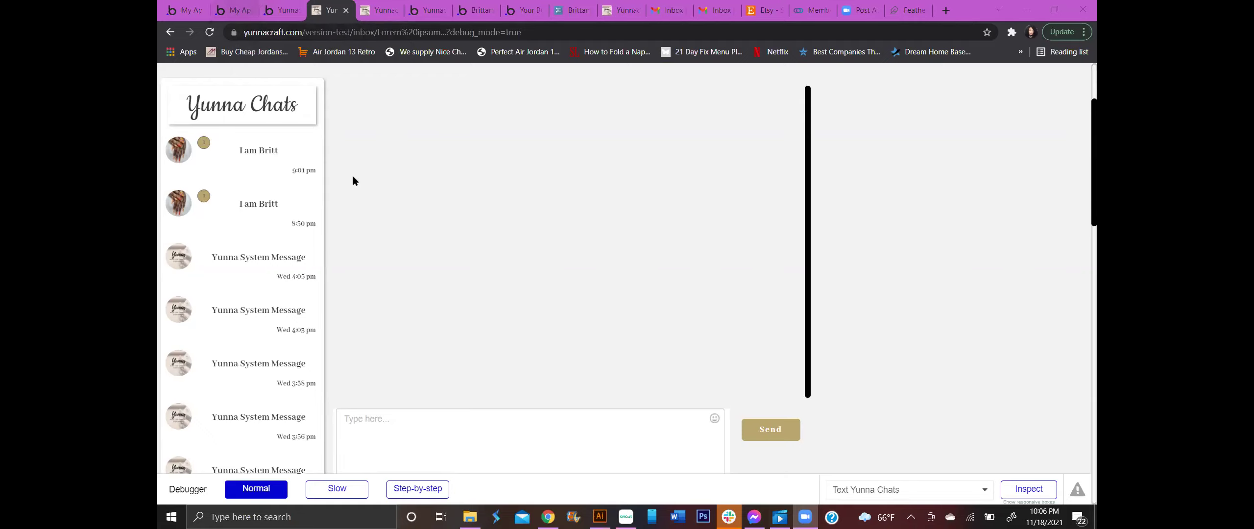
left_click(283, 14)
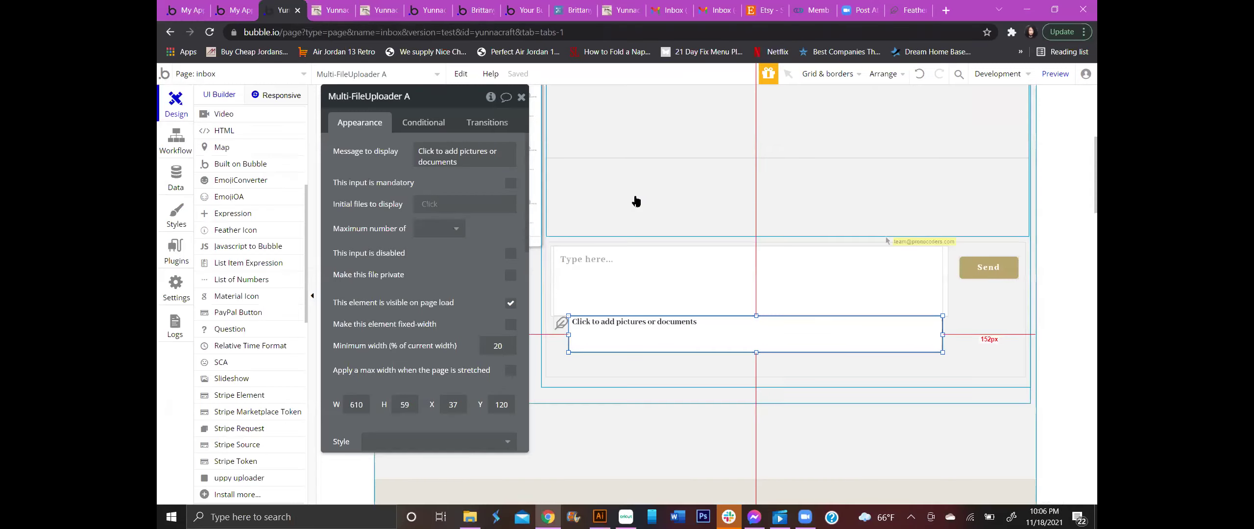
left_click(276, 95)
left_click(209, 160)
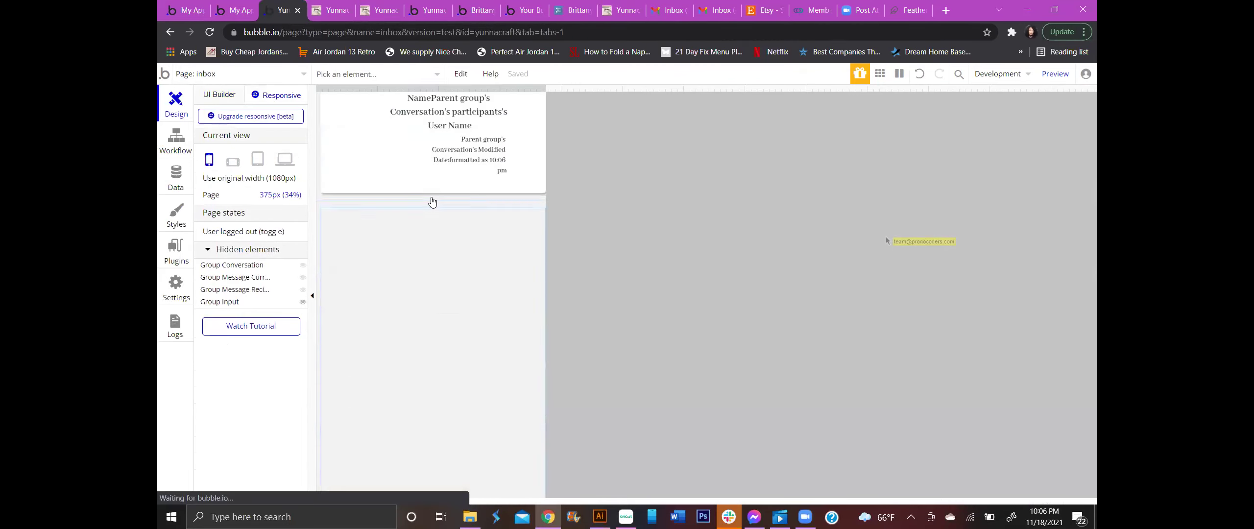
scroll(473, 258, "down", 3)
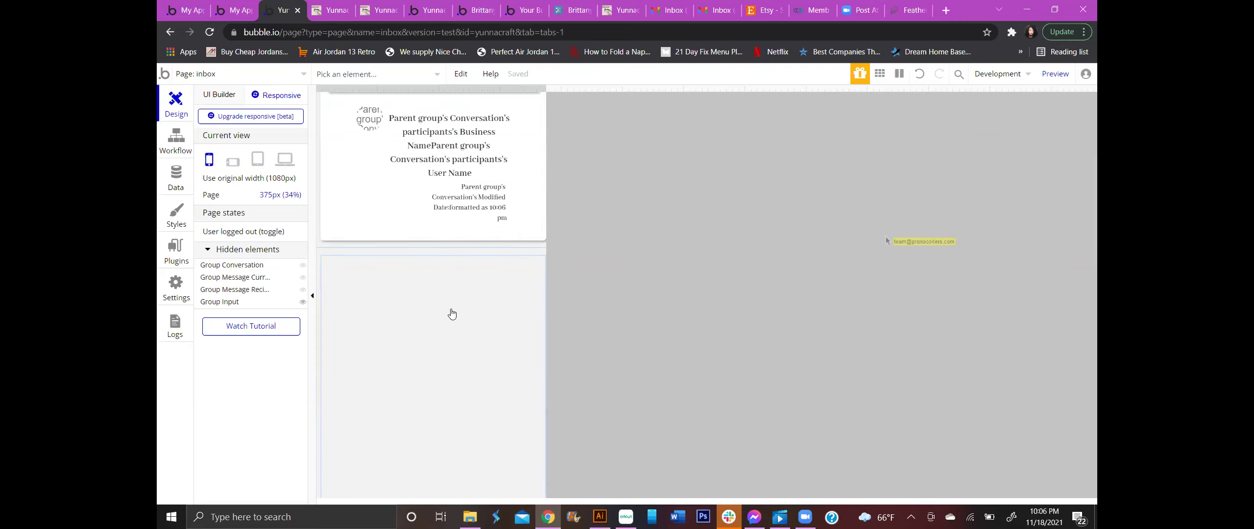
scroll(453, 316, "up", 3)
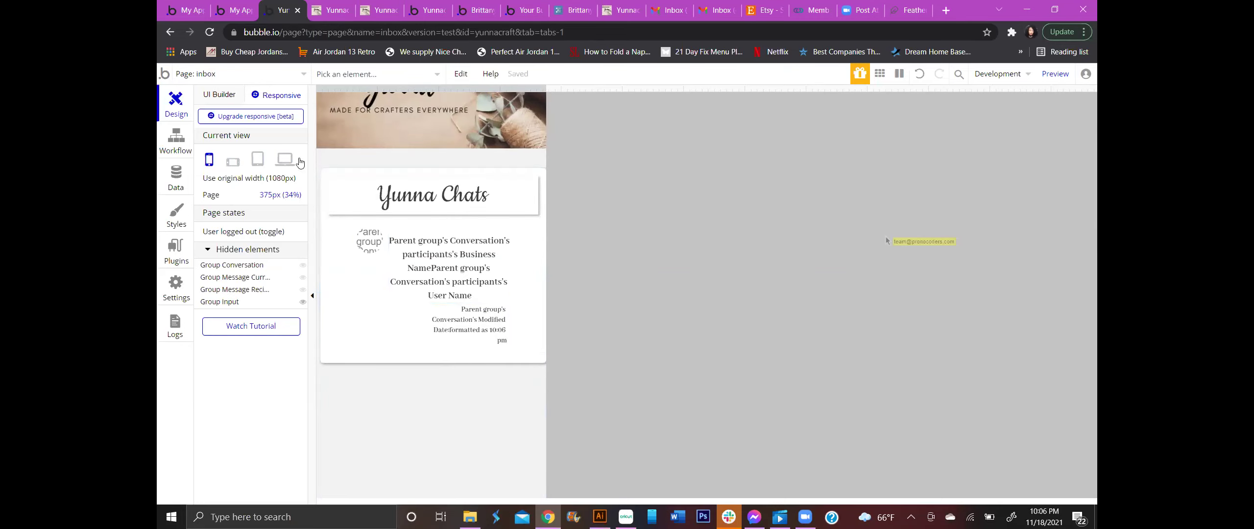
left_click(284, 163)
Step: Examine the inbox page's layout in the UI builder, including Group Conversations List, the message area and the message input group
scroll(598, 225, "down", 3)
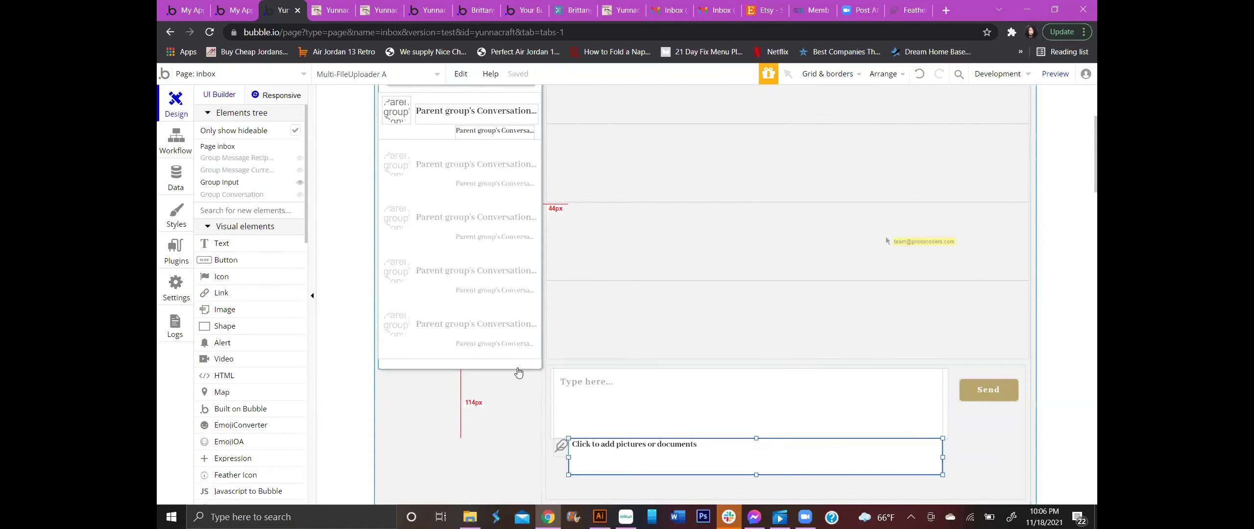
scroll(587, 299, "up", 2)
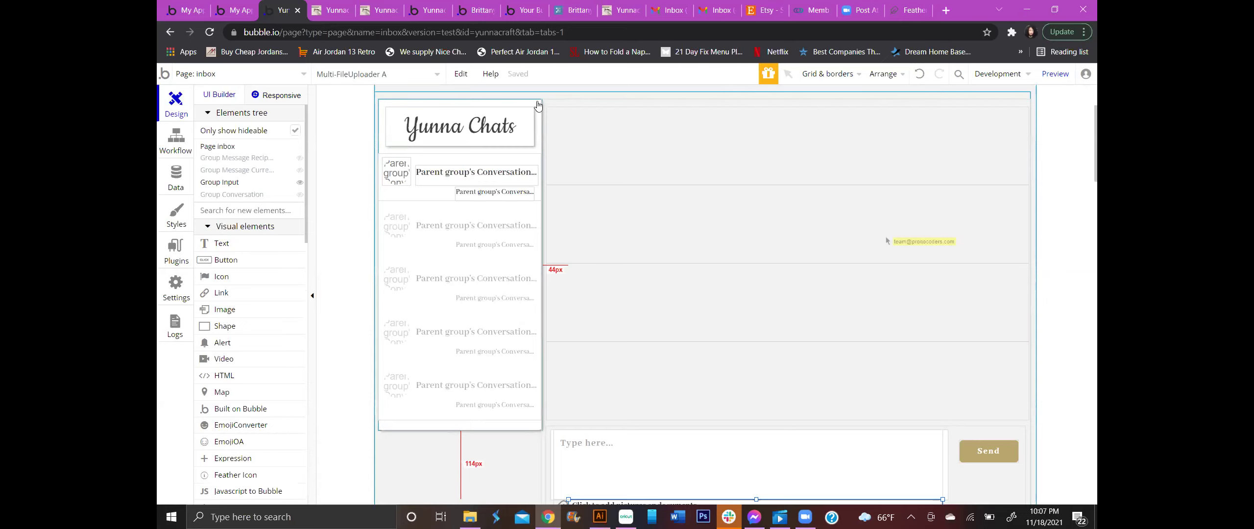
left_click(537, 112)
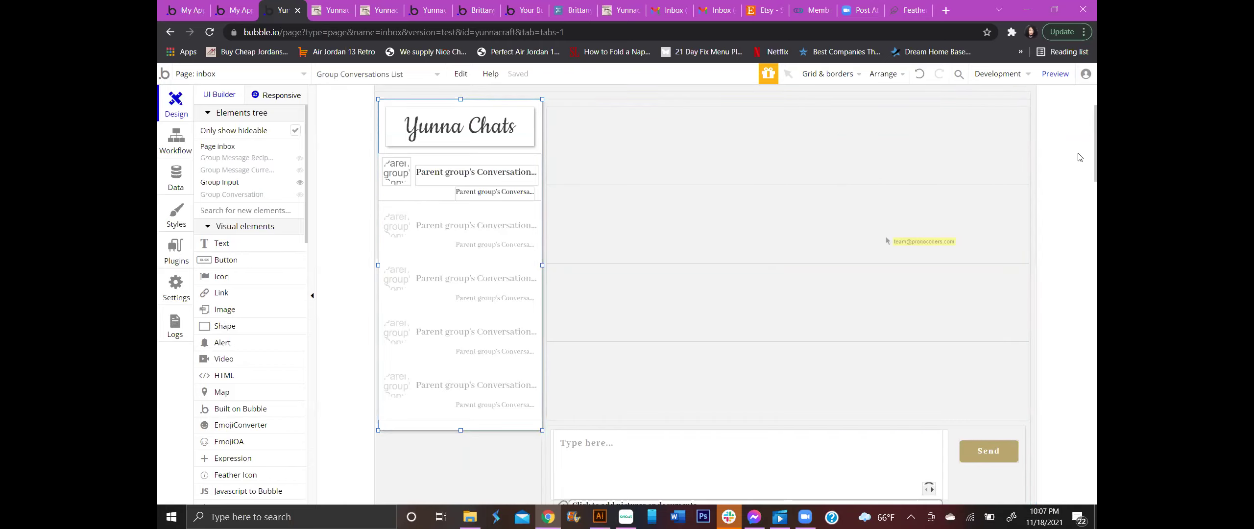
scroll(1077, 158, "down", 3)
scroll(1077, 159, "down", 1)
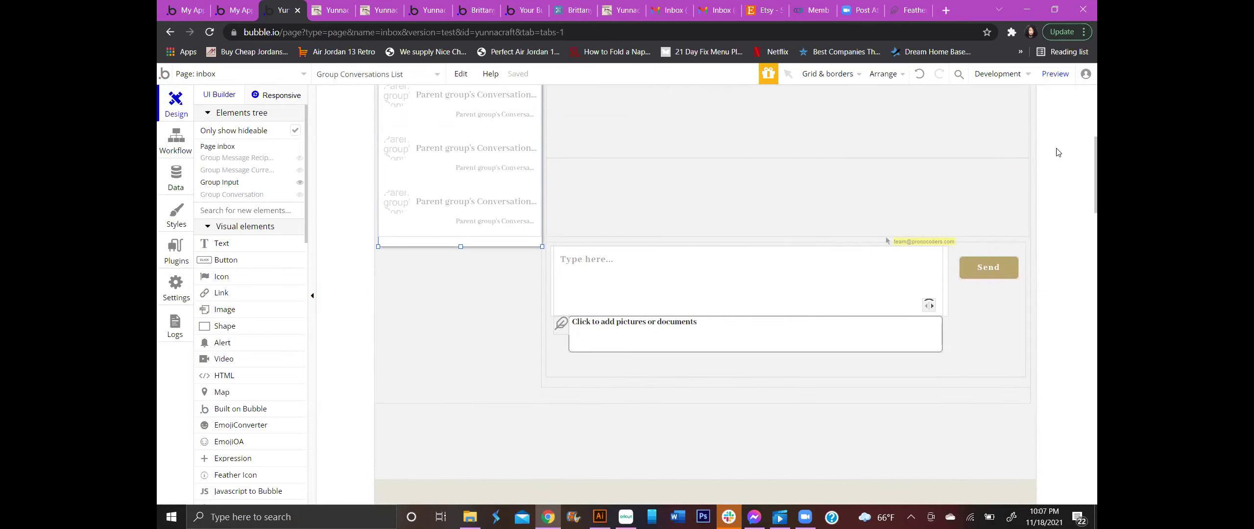
scroll(1041, 196, "up", 2)
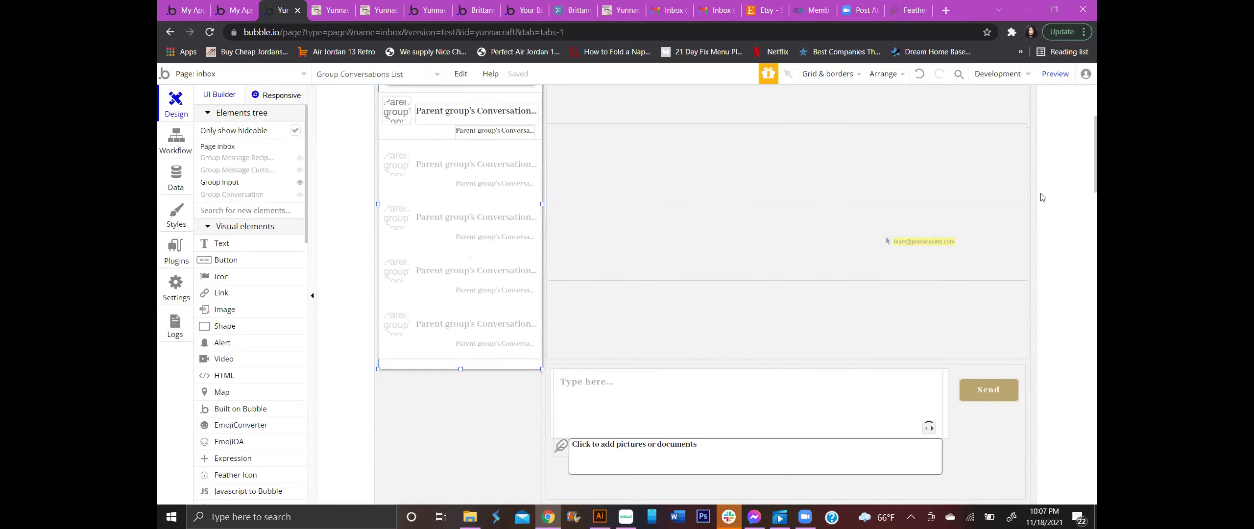
scroll(1041, 197, "up", 1)
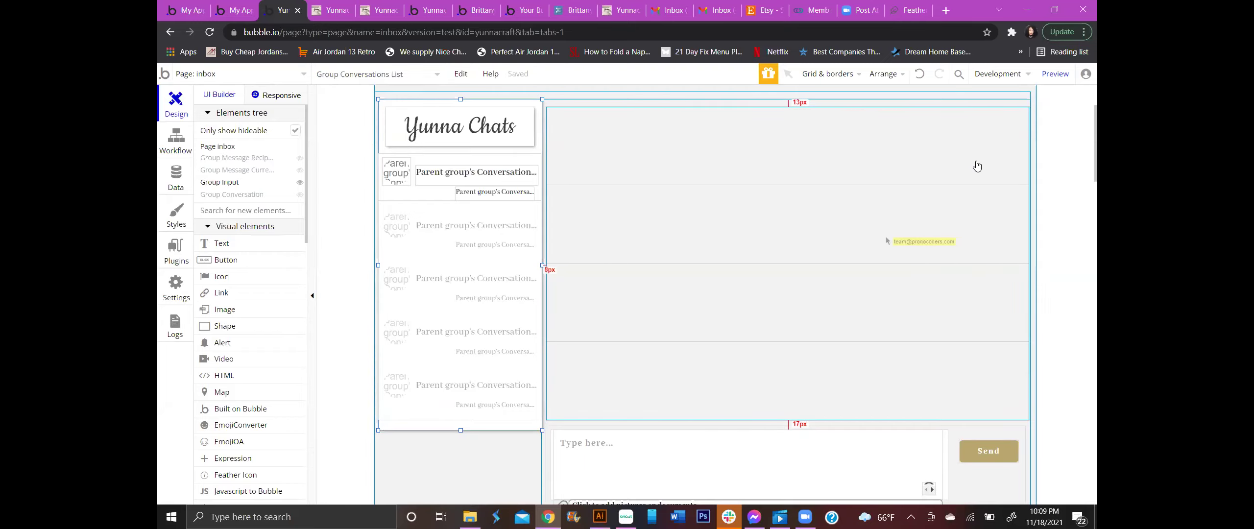
scroll(1014, 163, "down", 3)
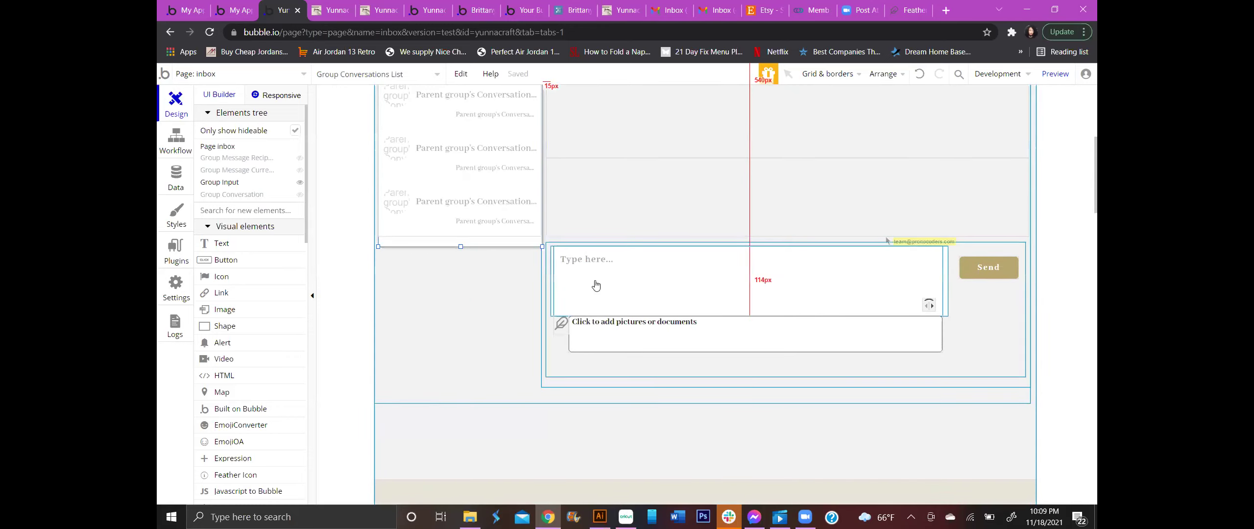
scroll(512, 262, "up", 3)
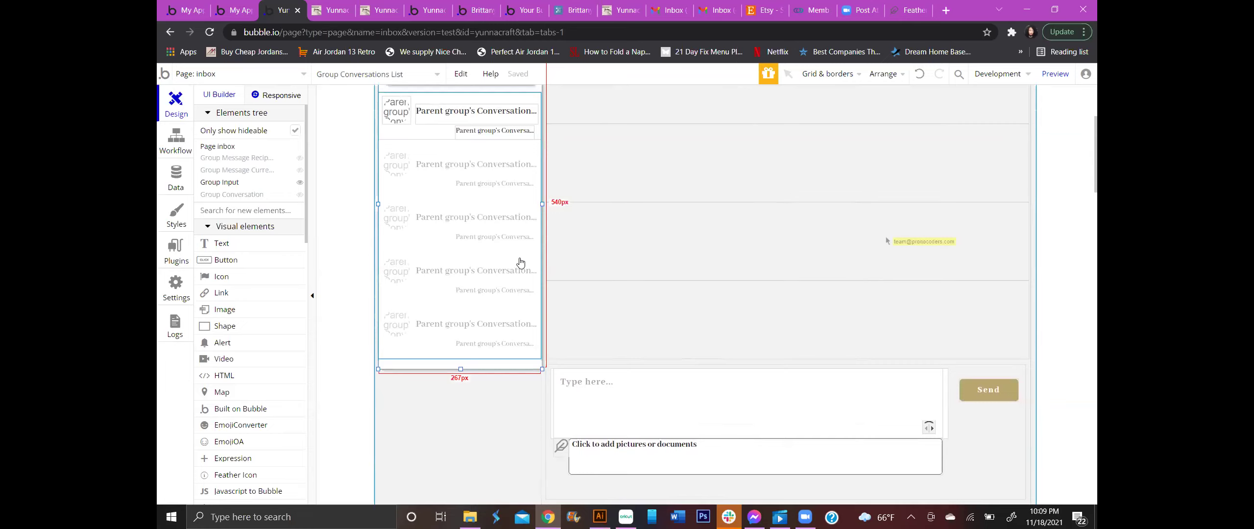
scroll(521, 263, "up", 1)
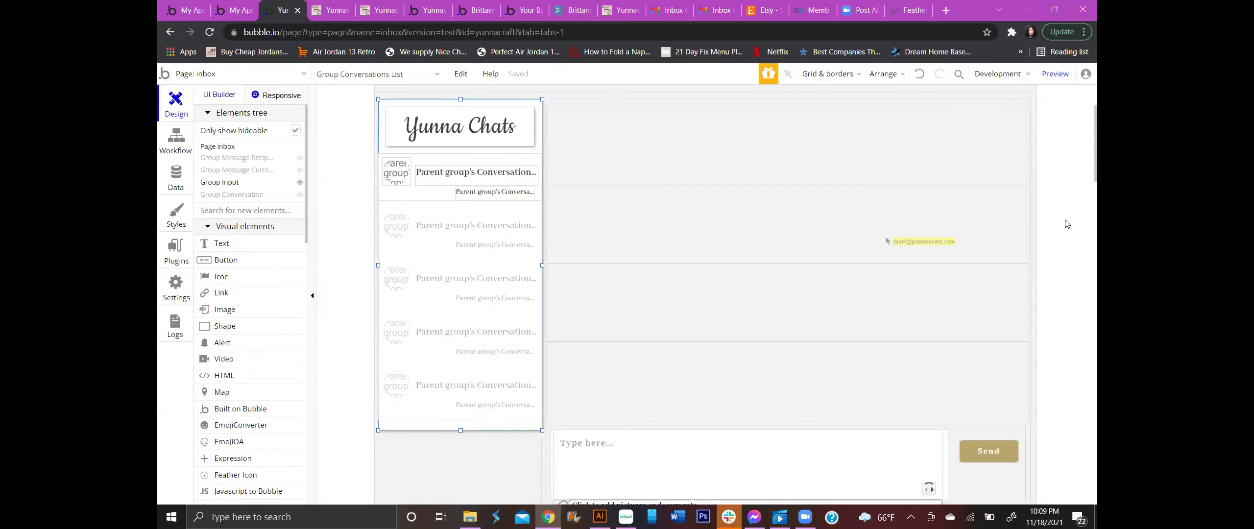
scroll(1066, 224, "down", 3)
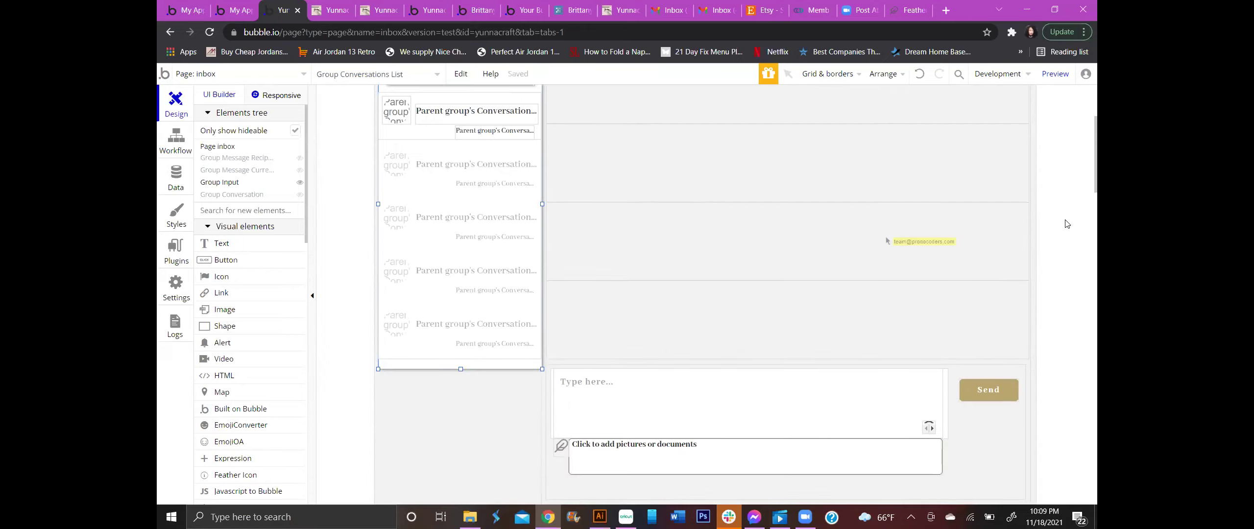
scroll(1066, 224, "up", 2)
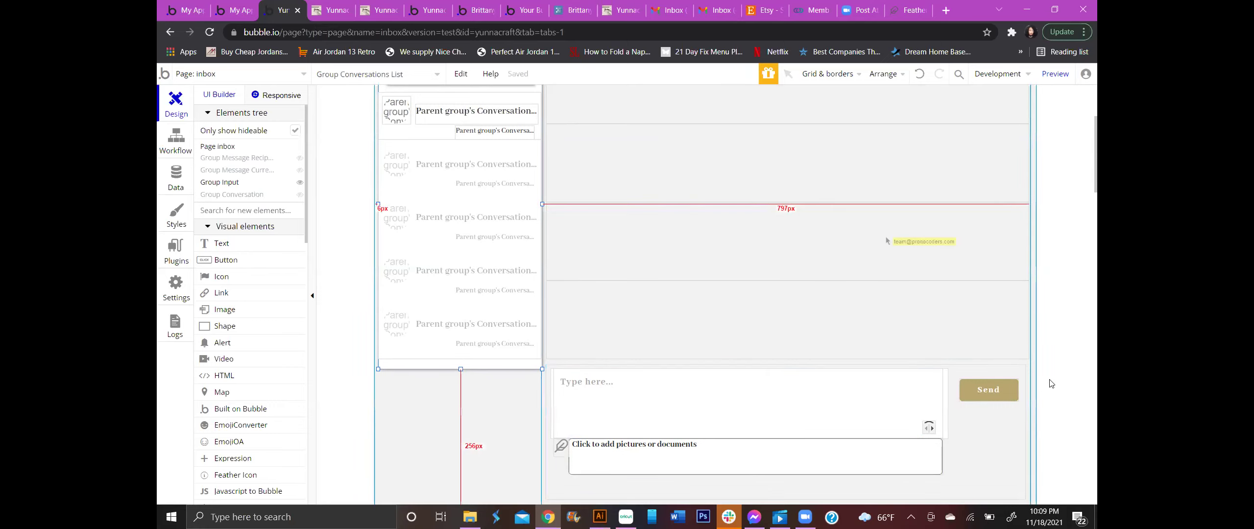
scroll(1068, 337, "up", 3)
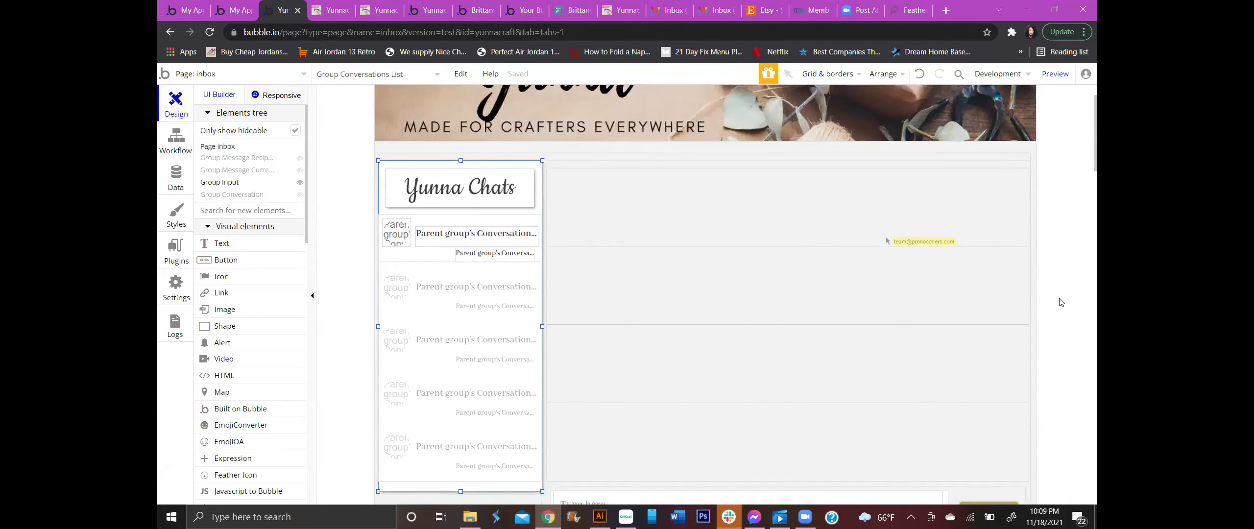